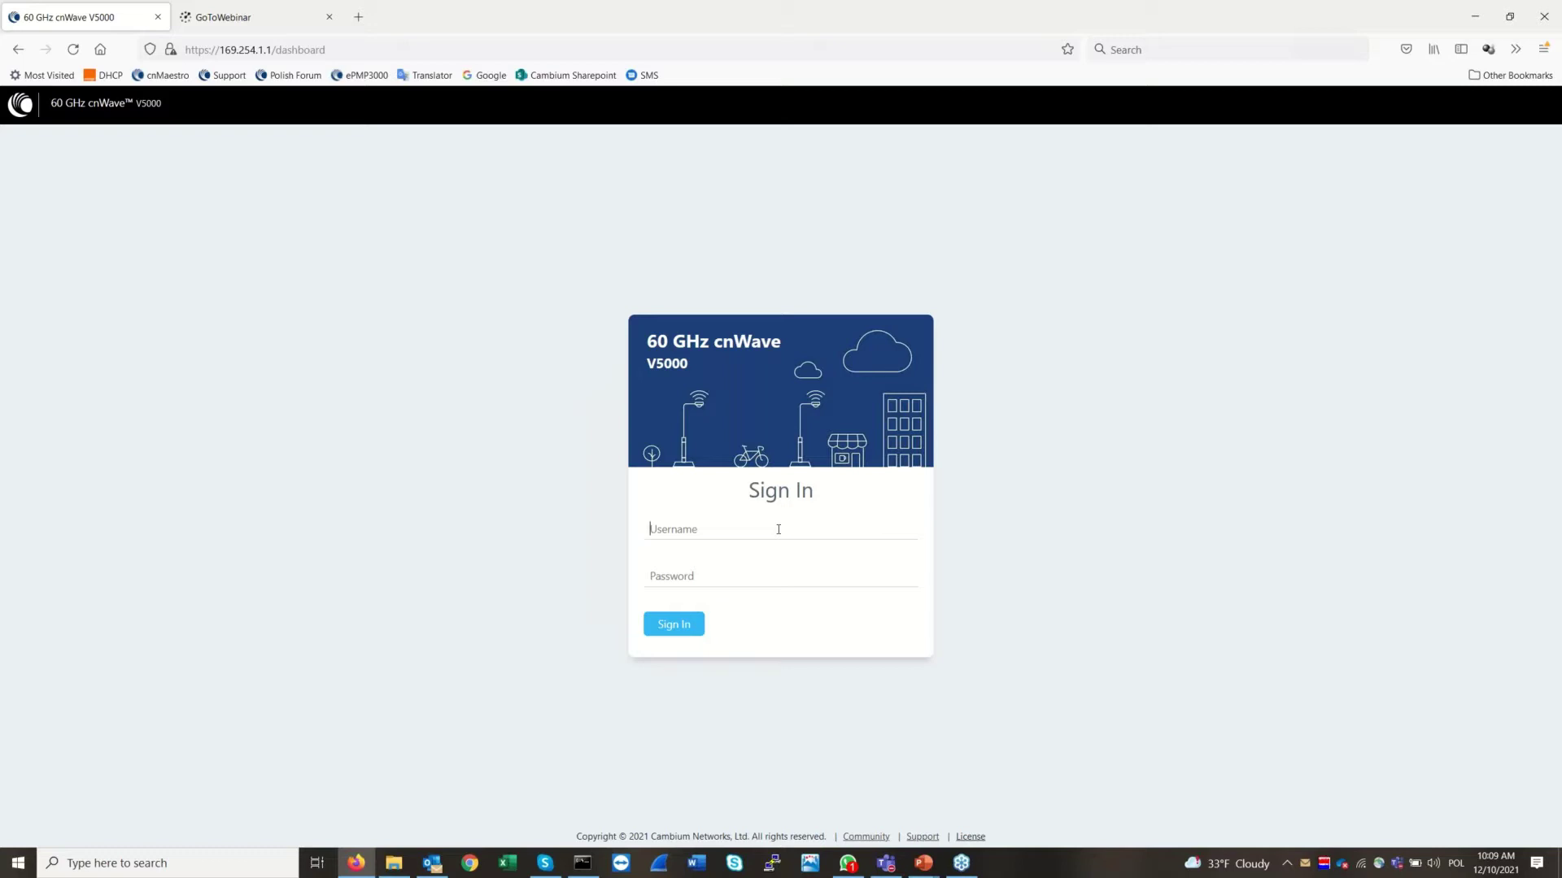
Sign in with the admin username and password, declining Firefox's offer to save the login
text(admin)
key(Tab)
text(admin)
key(Return)
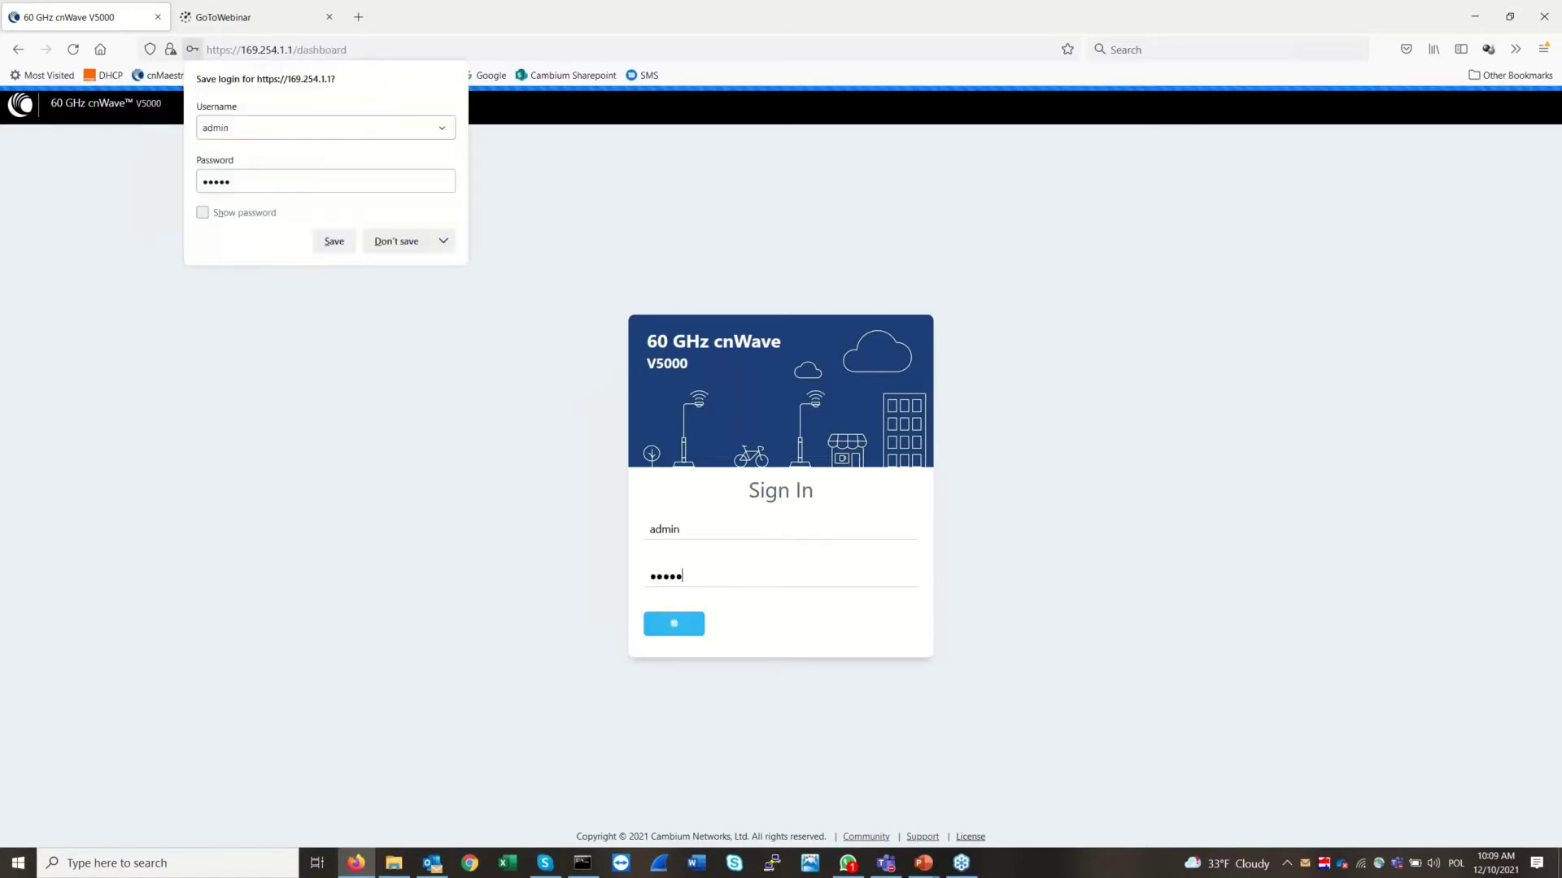
click(403, 243)
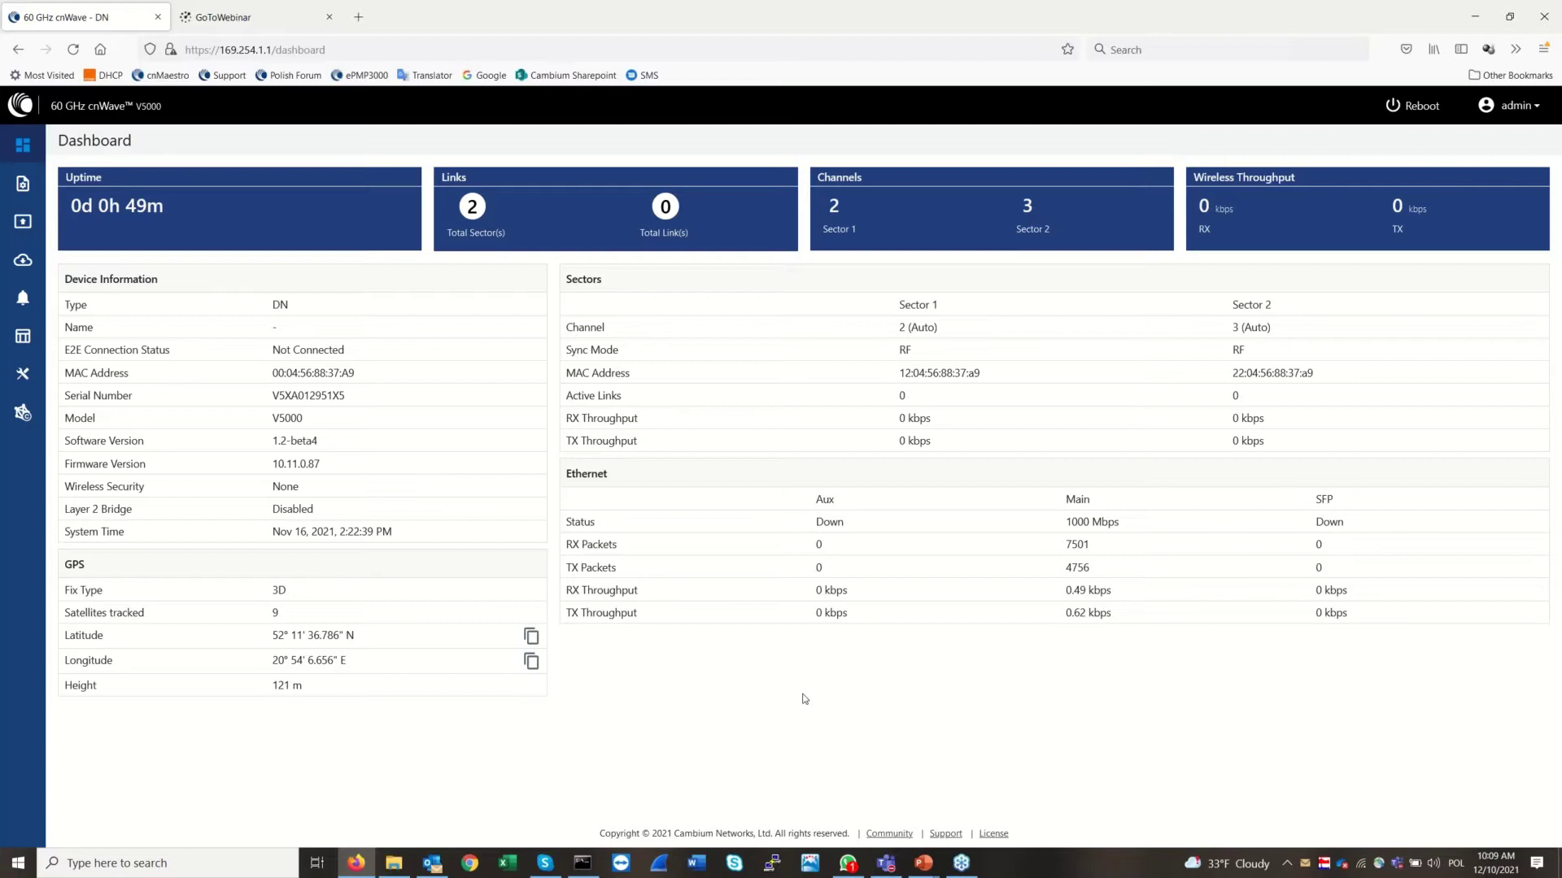
Open the Onboard E2E Controller page from the sidebar and choose Enable E2E
click(25, 419)
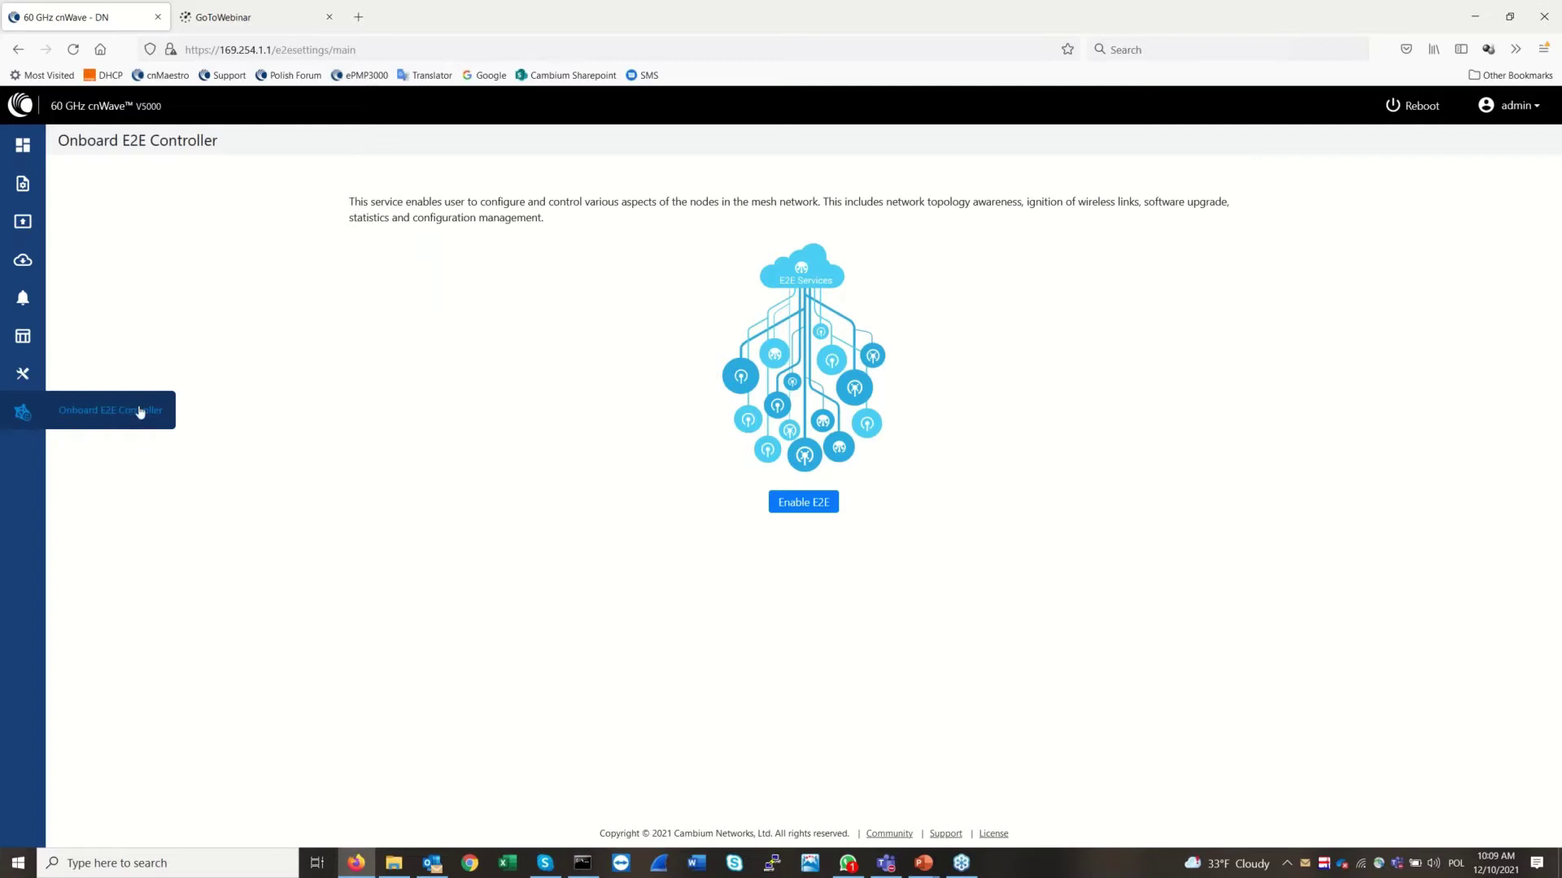
click(813, 504)
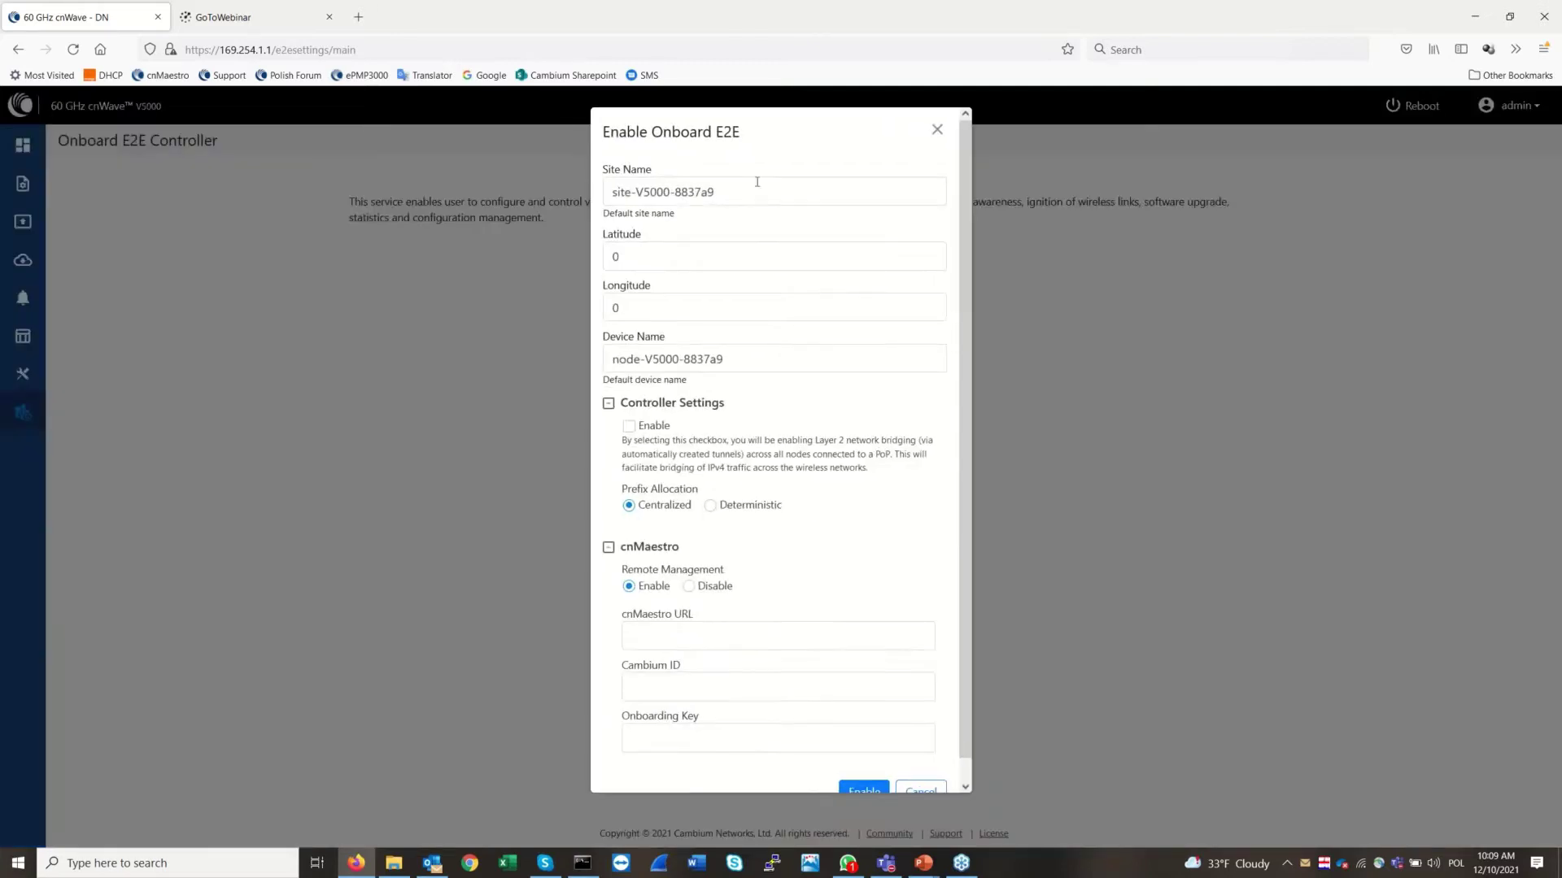
Replace the default Site Name with 'tu jest v5000'
click(757, 182)
key(ctrl+a)
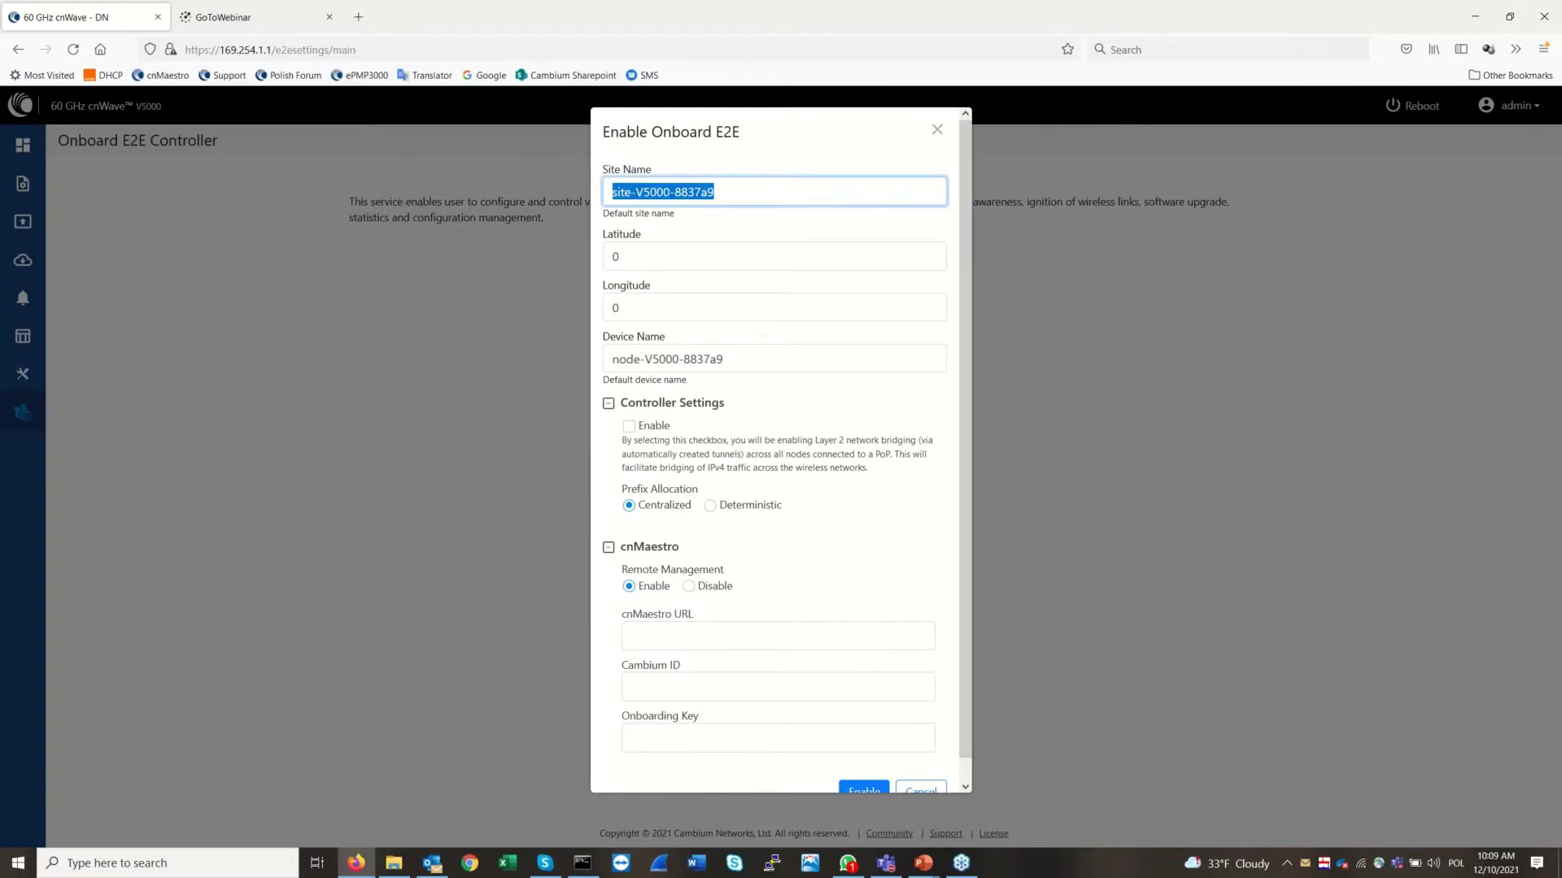
text(s)
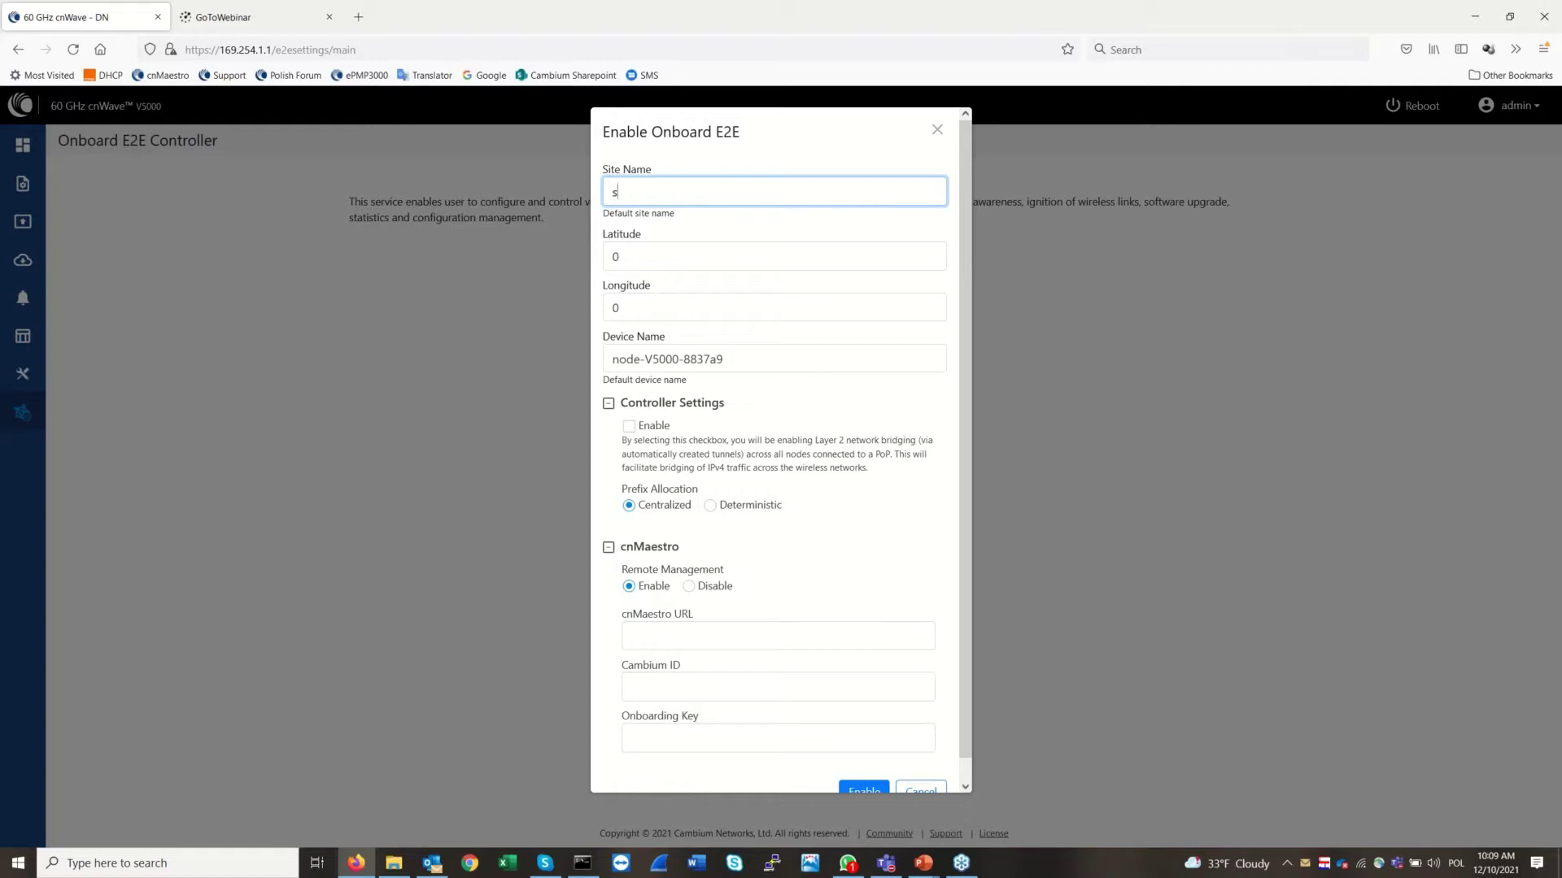
key(BackSpace)
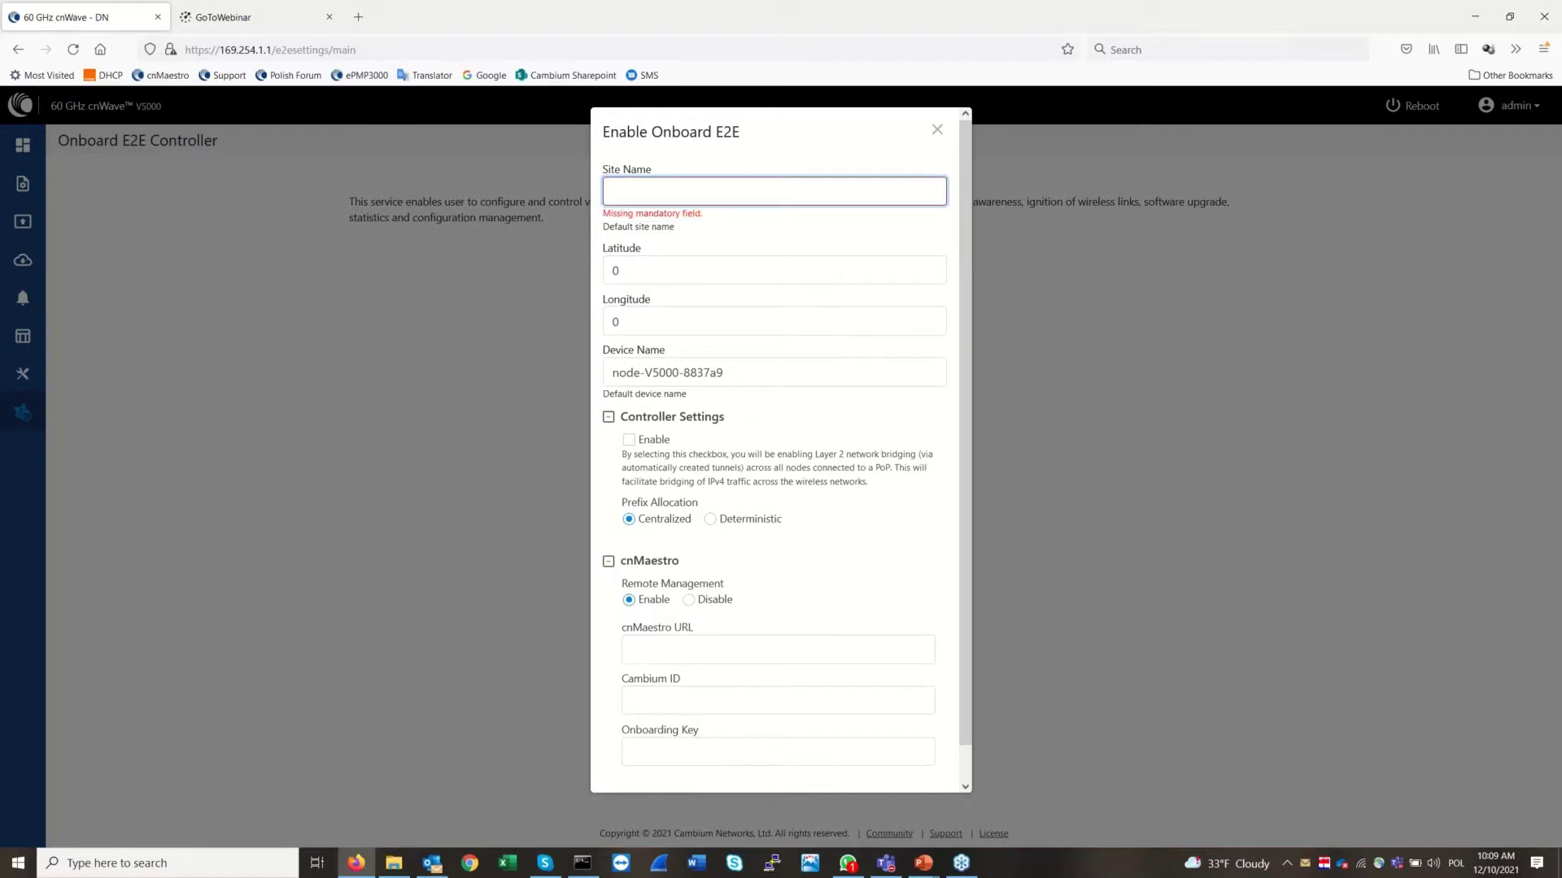
text(mo)
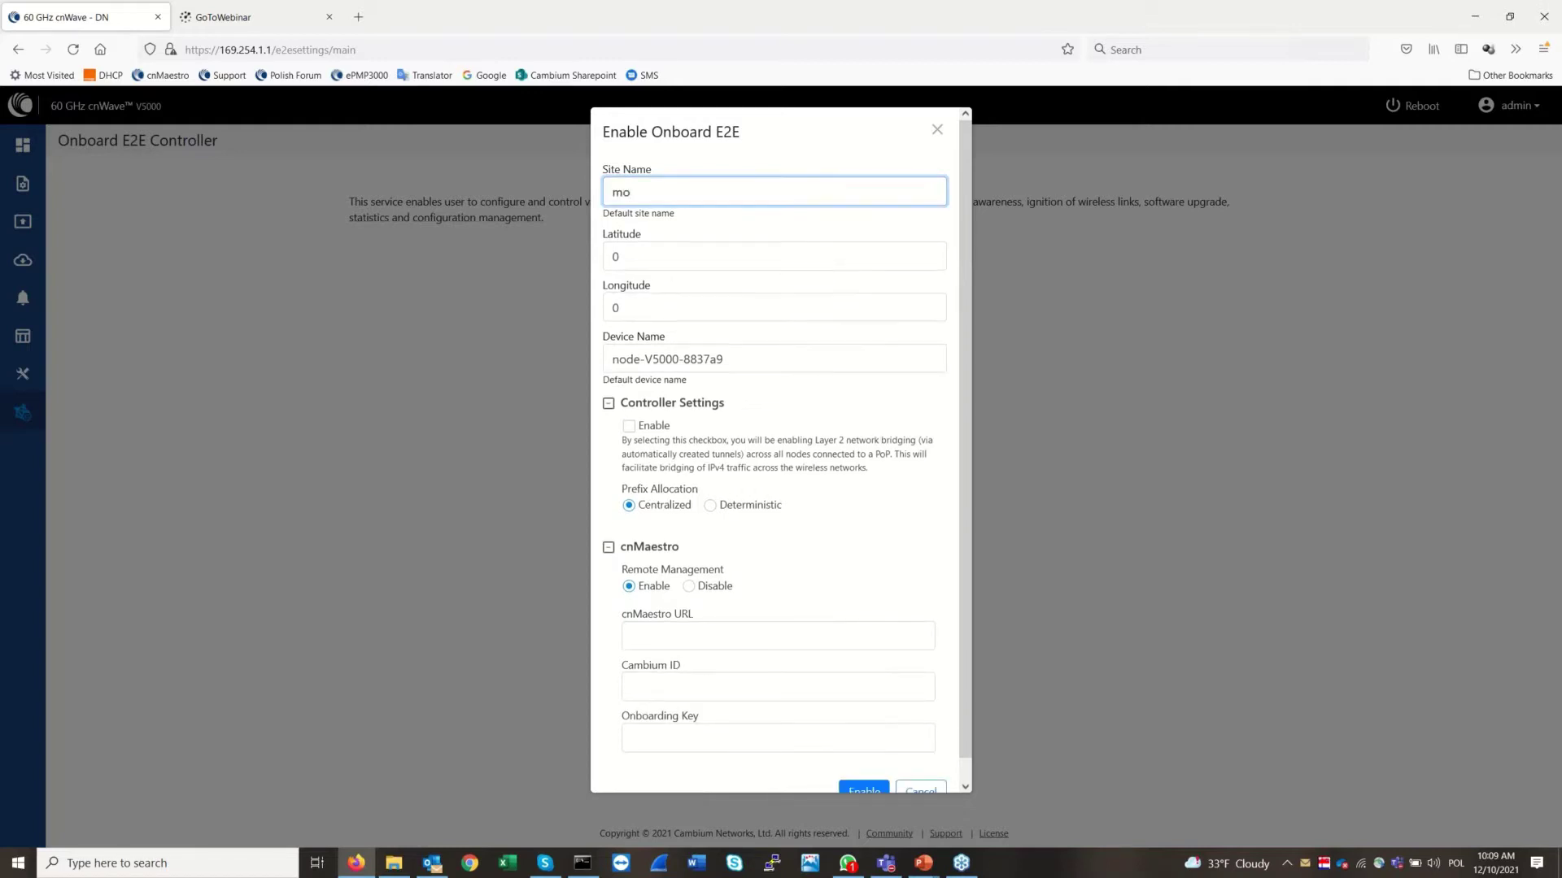
text(j pierwszy v5000)
drag(612, 192, 682, 192)
text(tu jest)
Enable Layer 2 bridging and disable cnMaestro remote management
click(632, 430)
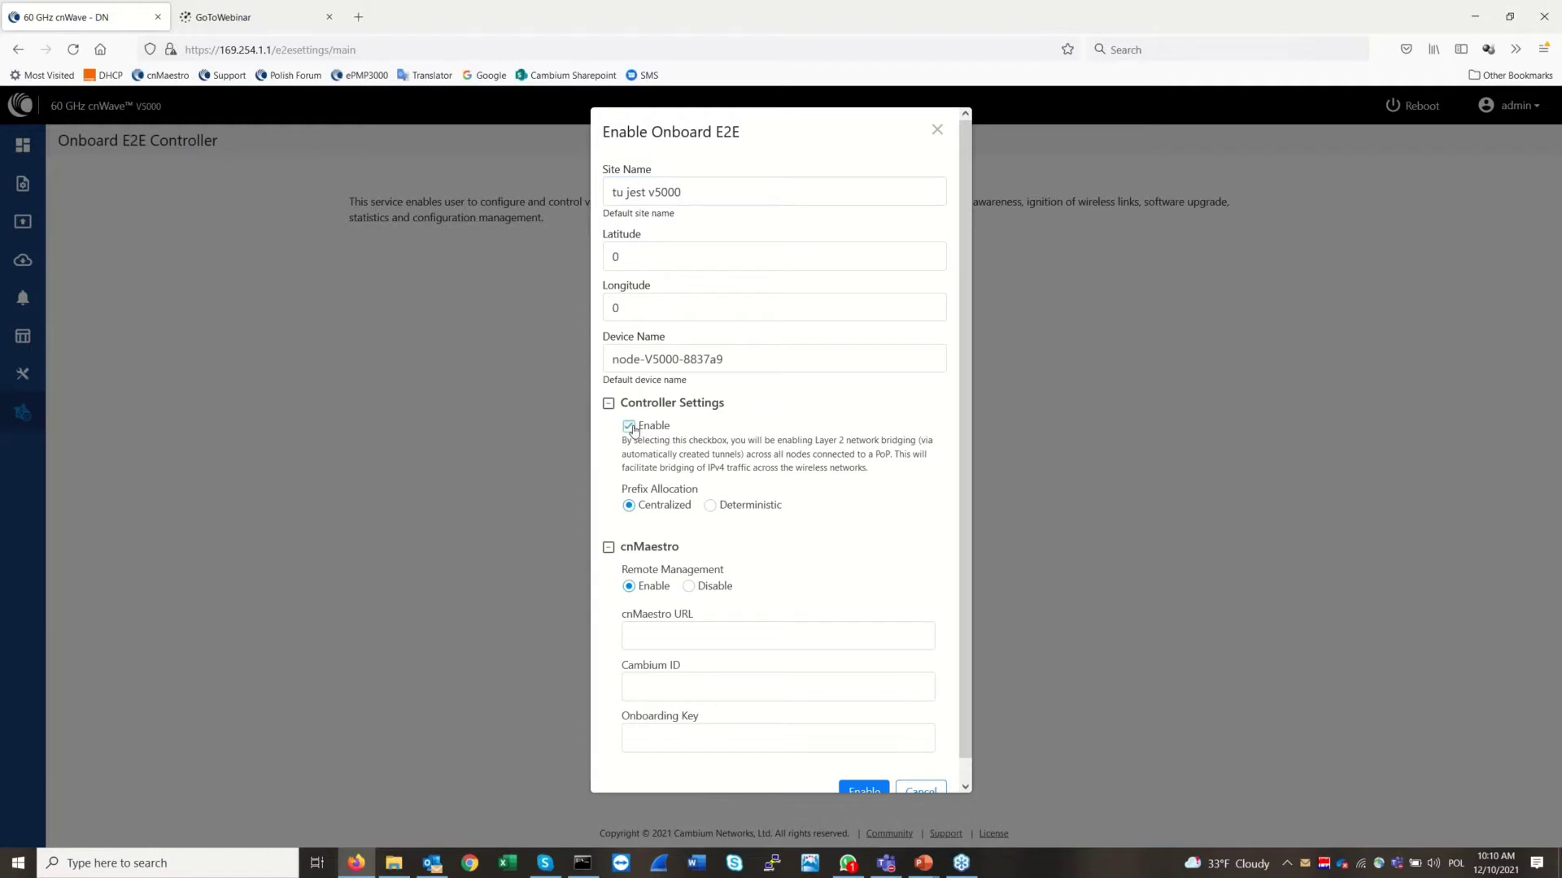
scroll(968, 760, down, 1)
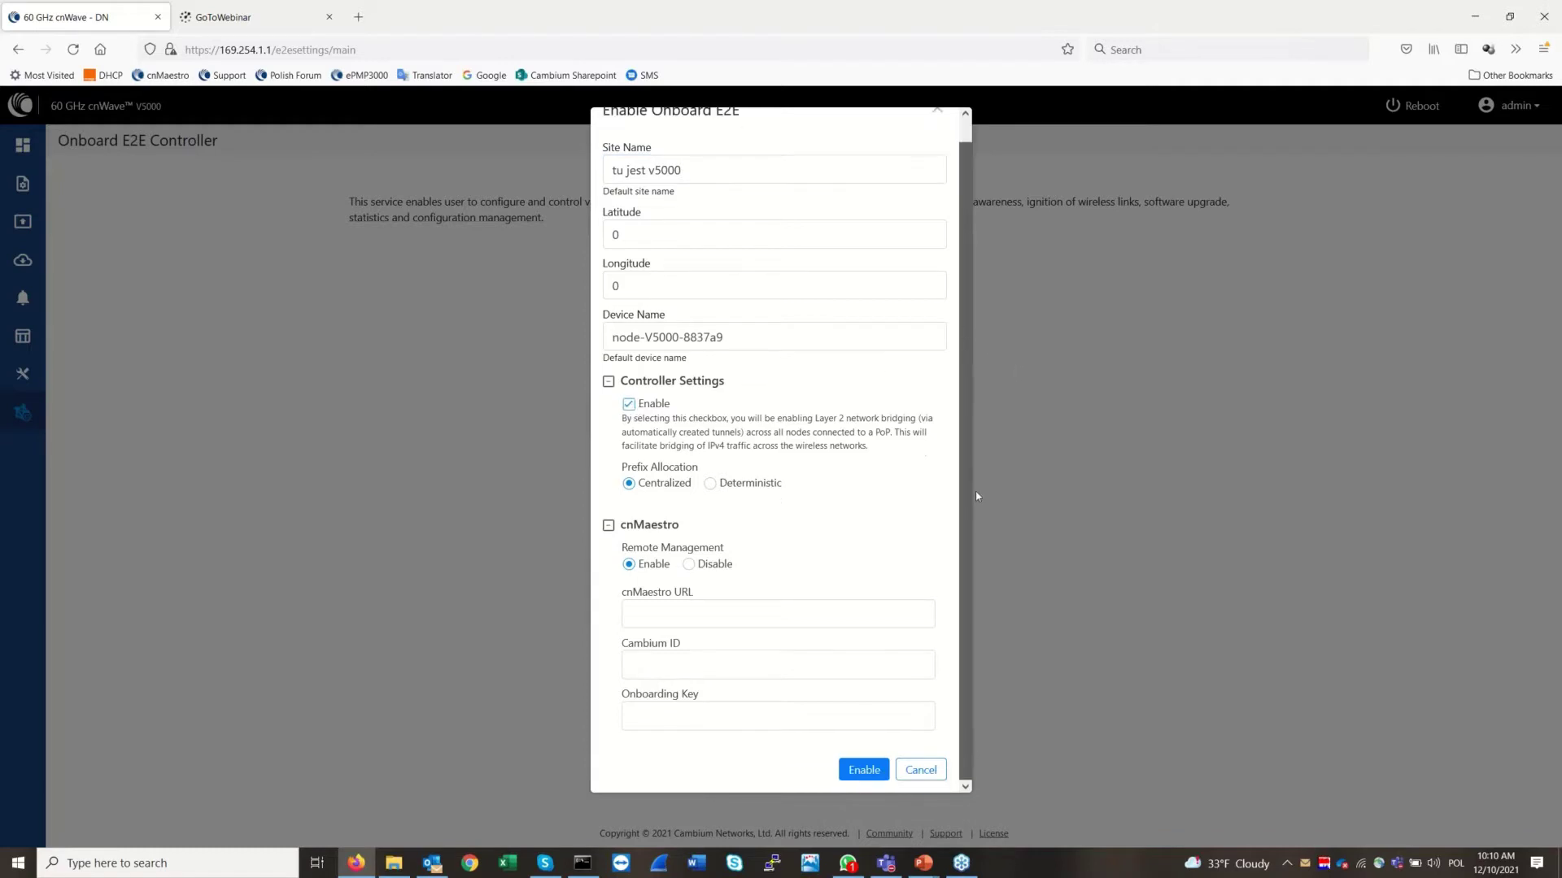
scroll(977, 496, up, 1)
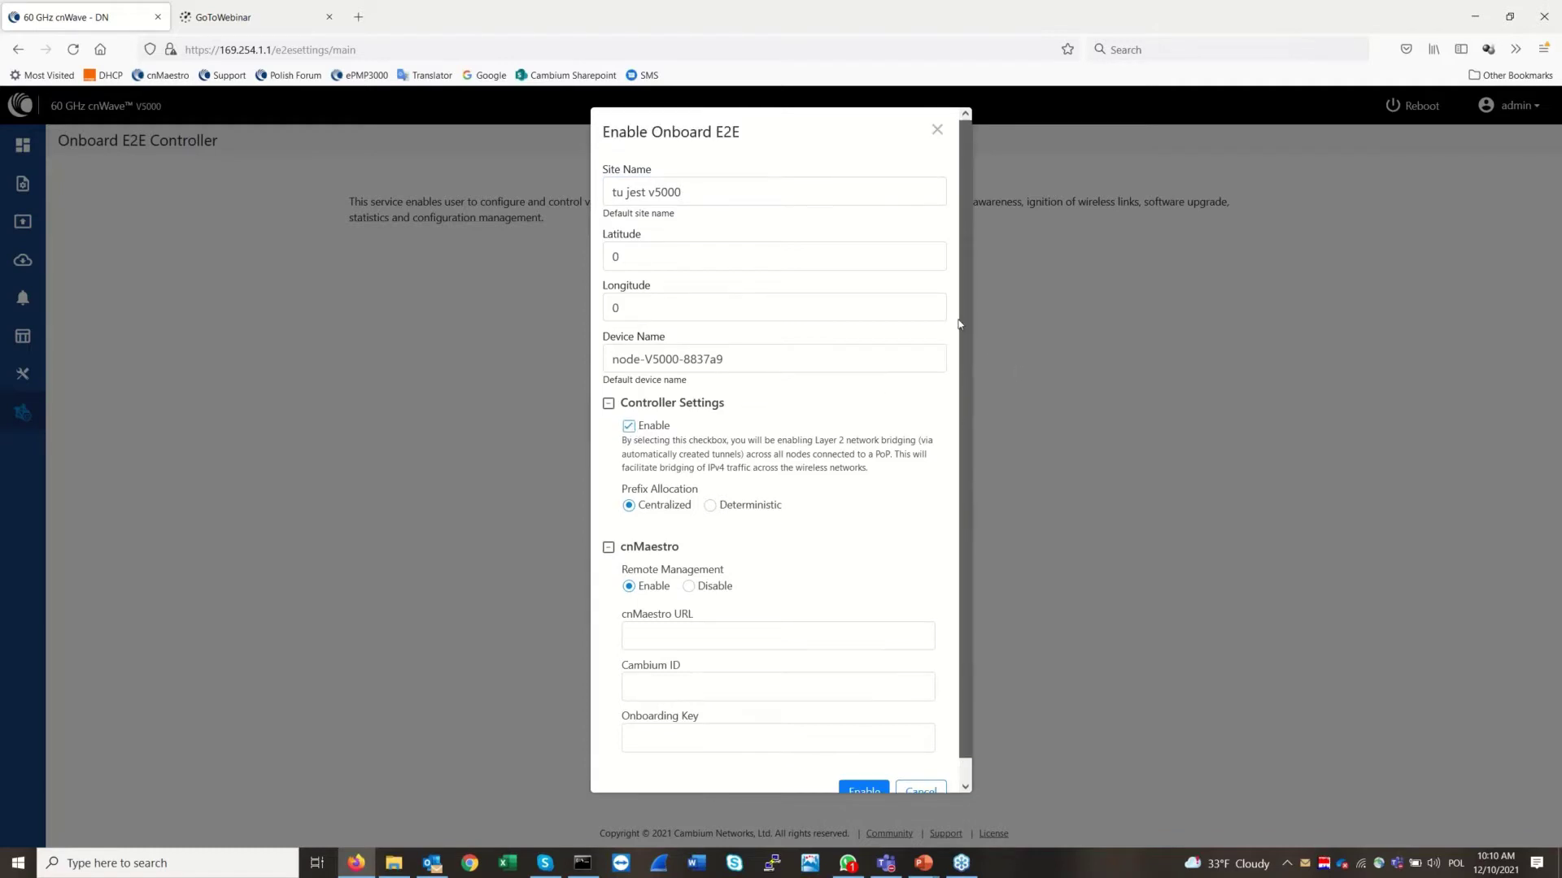
click(689, 587)
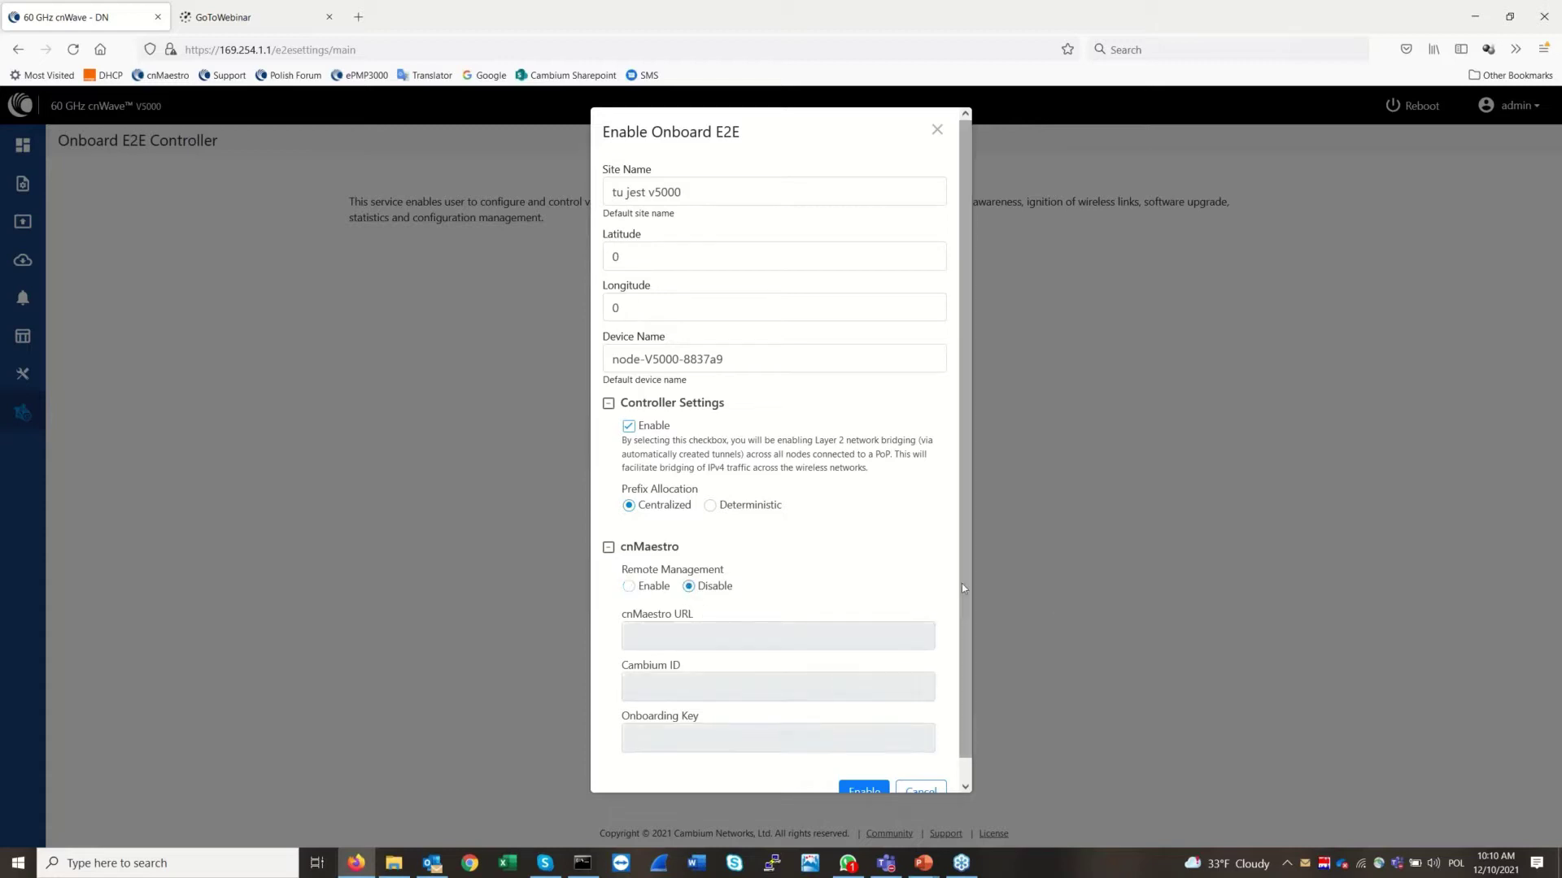
Name the device 'moj pierwszy v5000' and confirm enabling the onboard E2E controller
scroll(974, 618, down, 1)
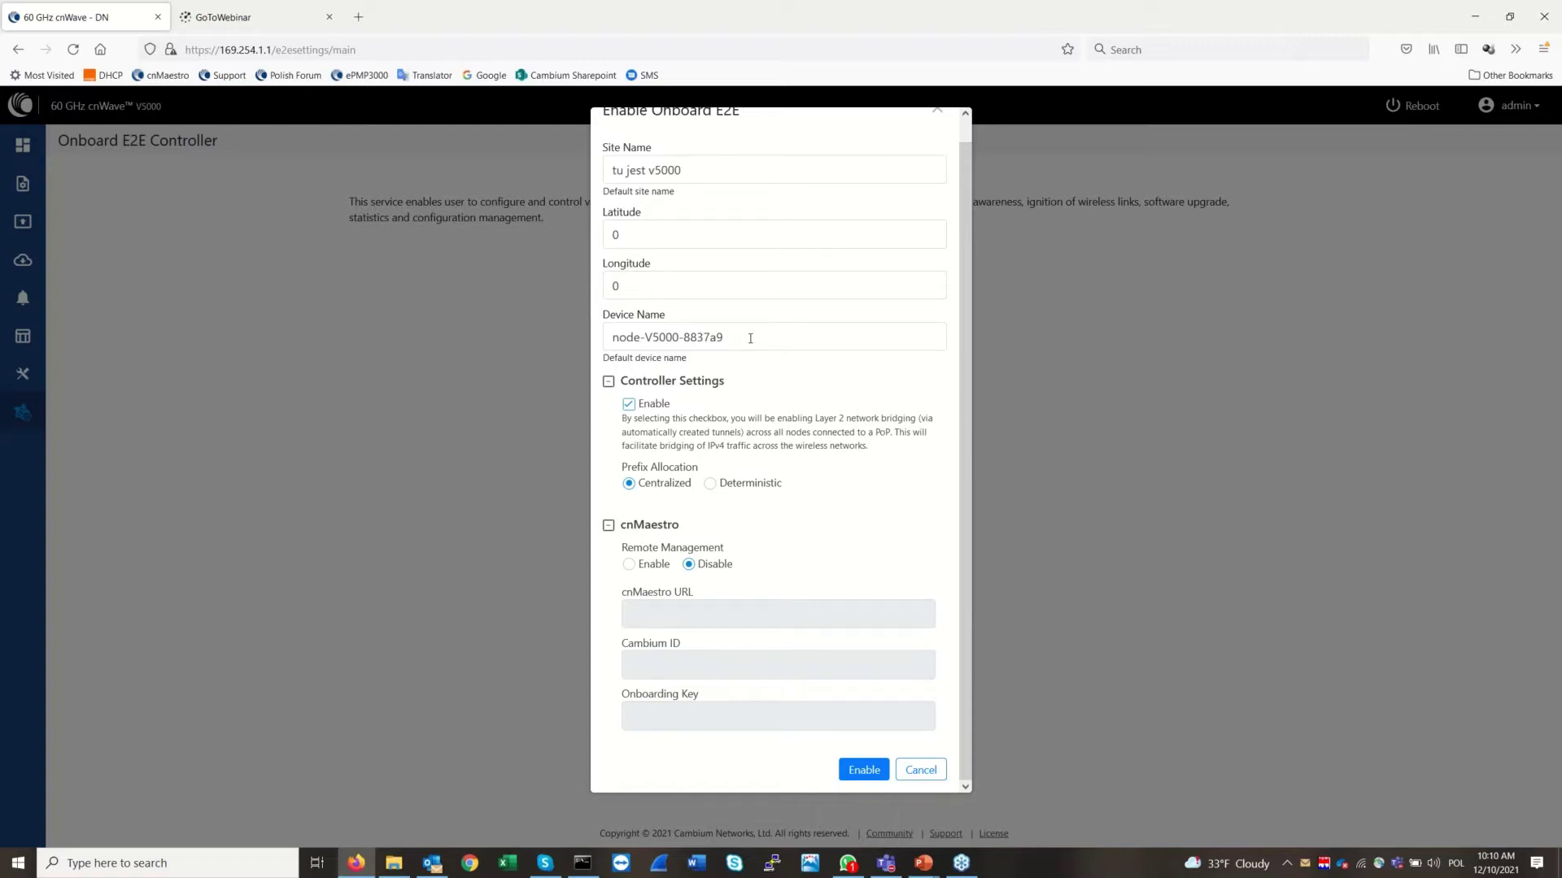
drag(750, 339, 612, 338)
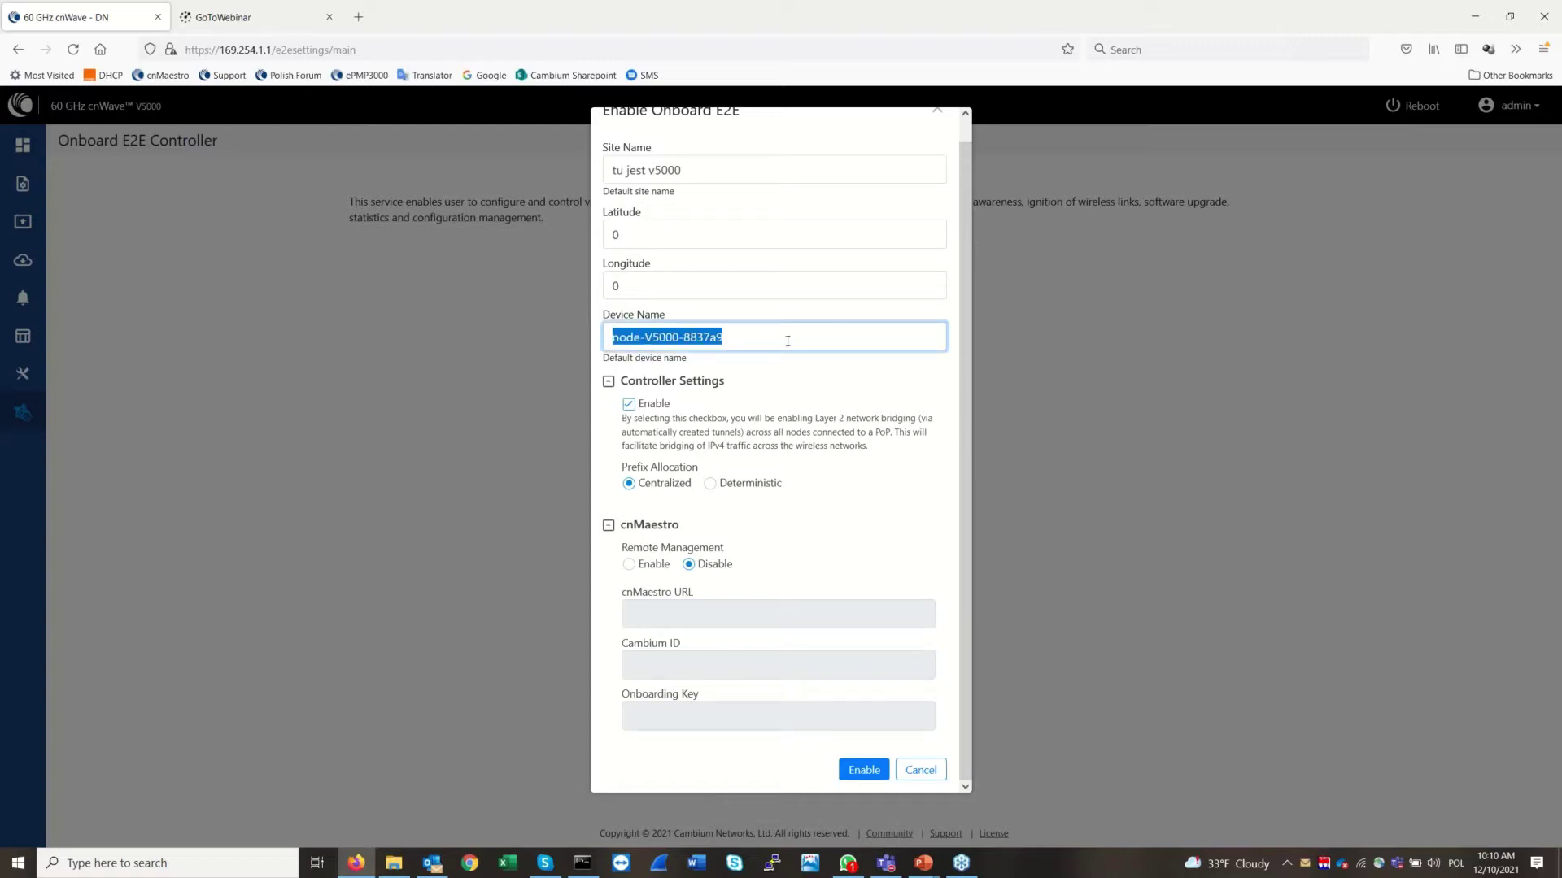
text(moj)
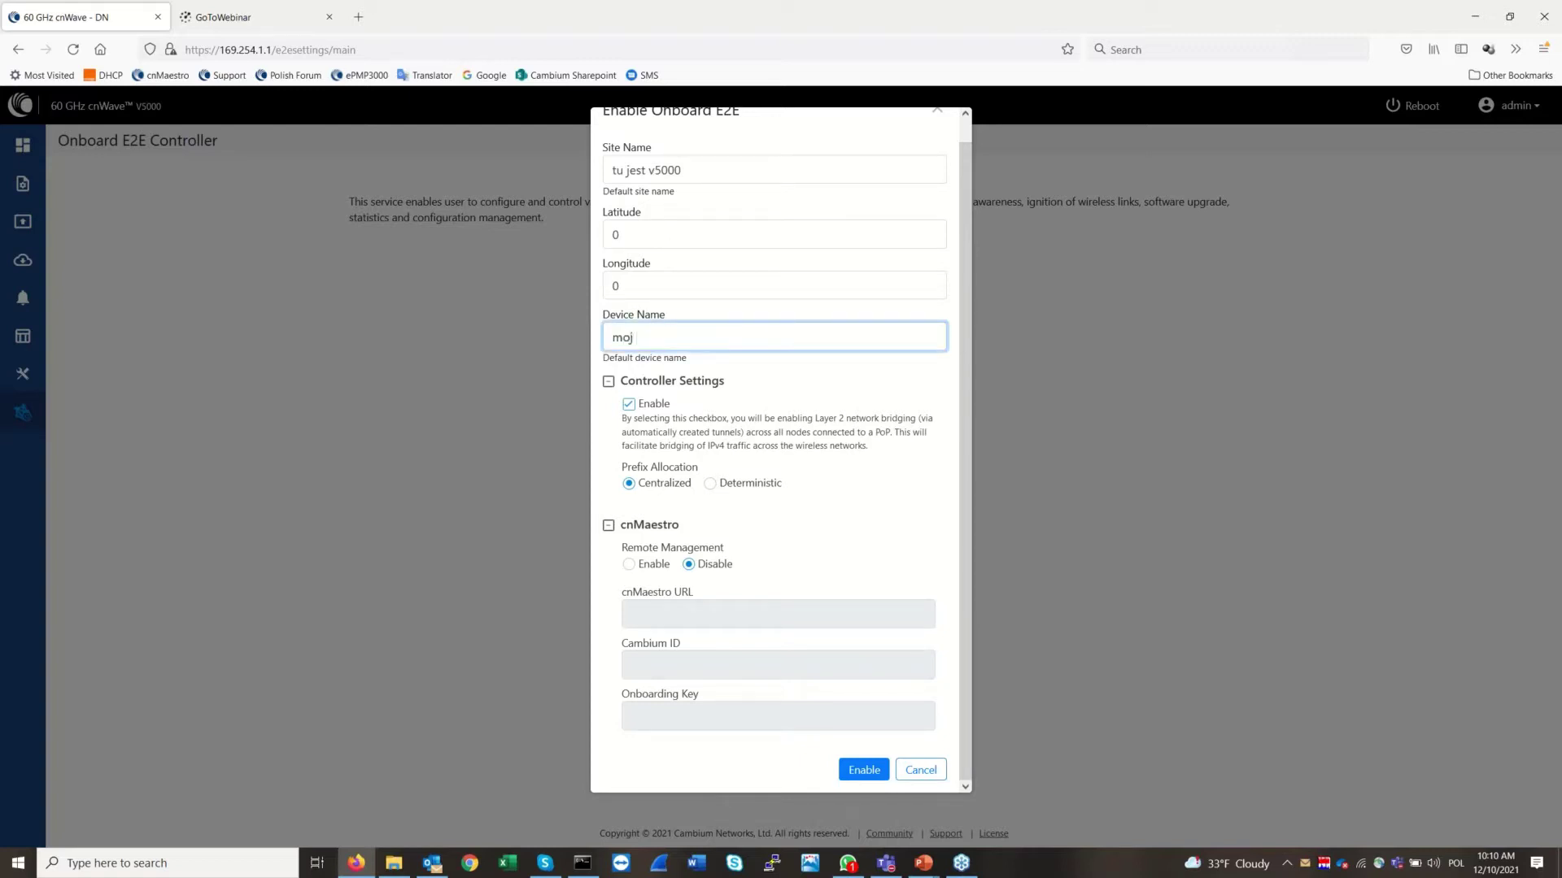
text( pierwszy v5000)
click(704, 168)
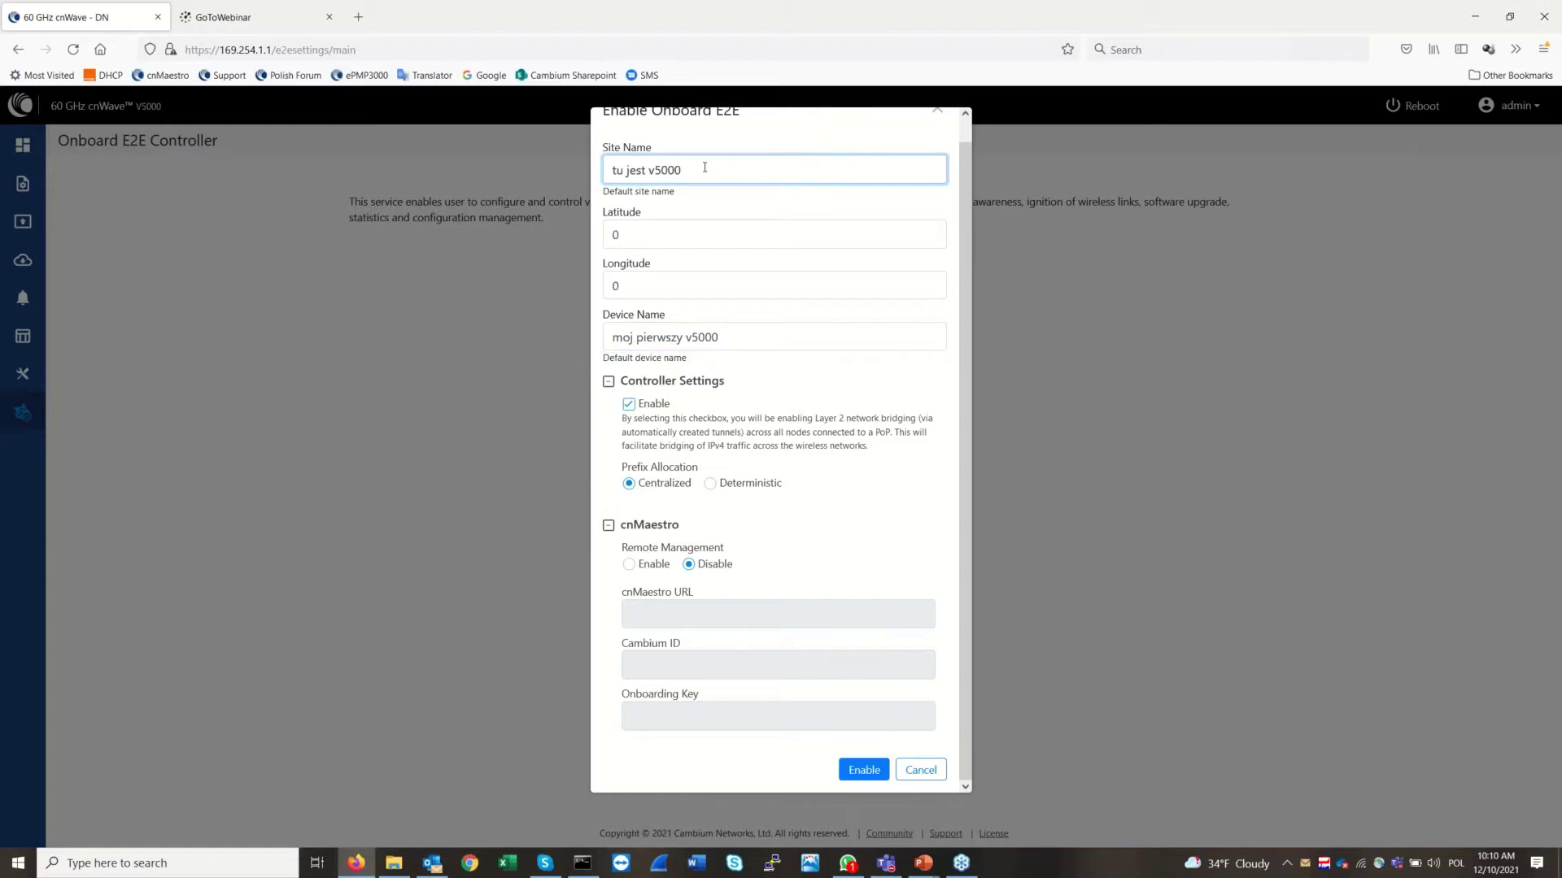
click(764, 338)
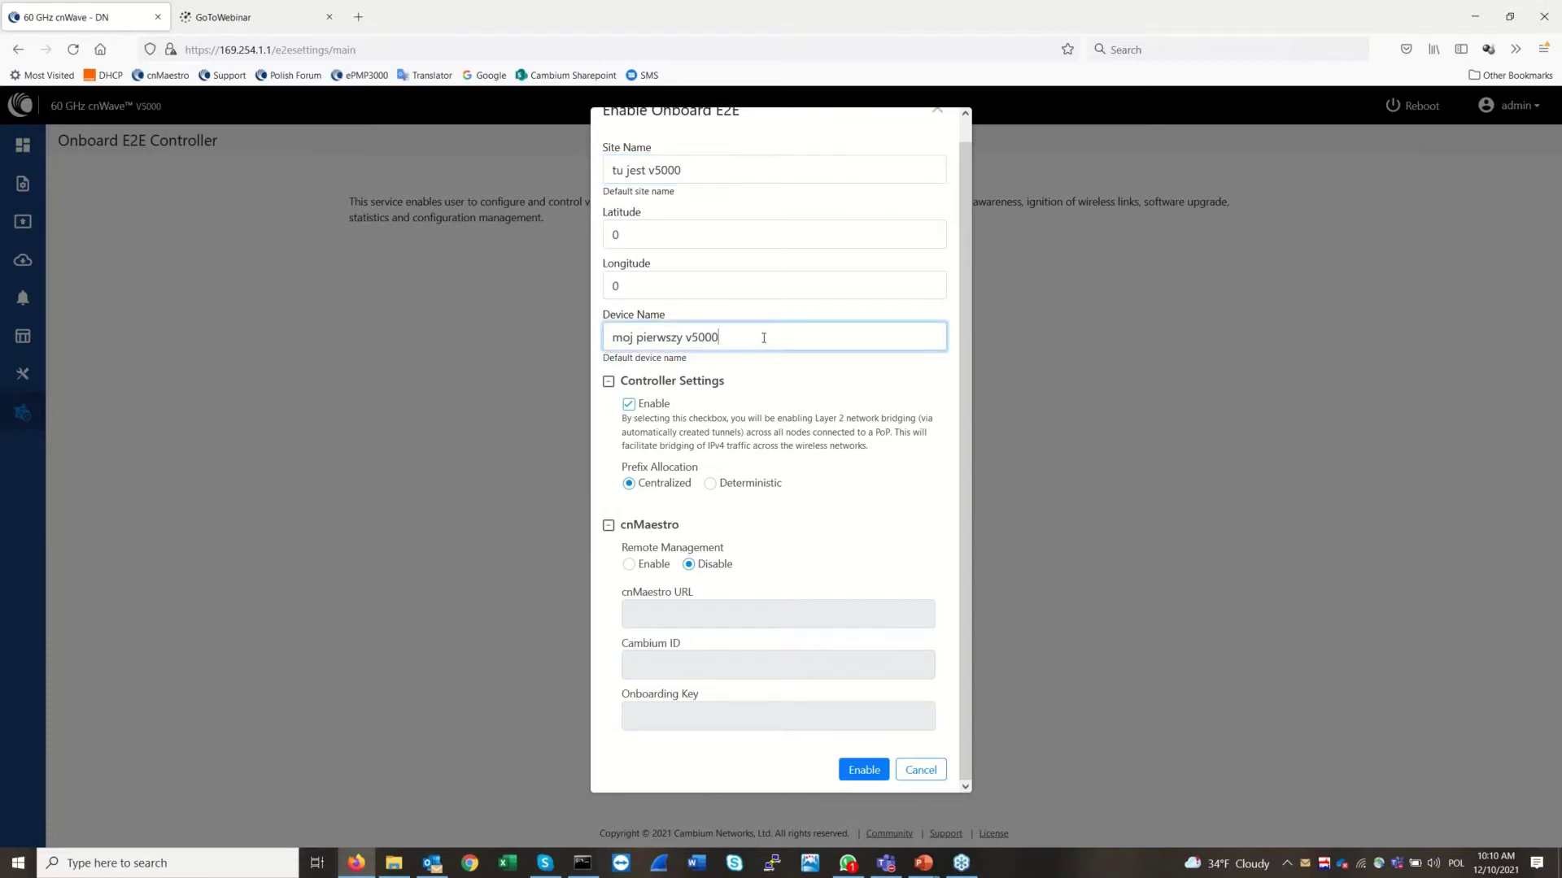
click(662, 226)
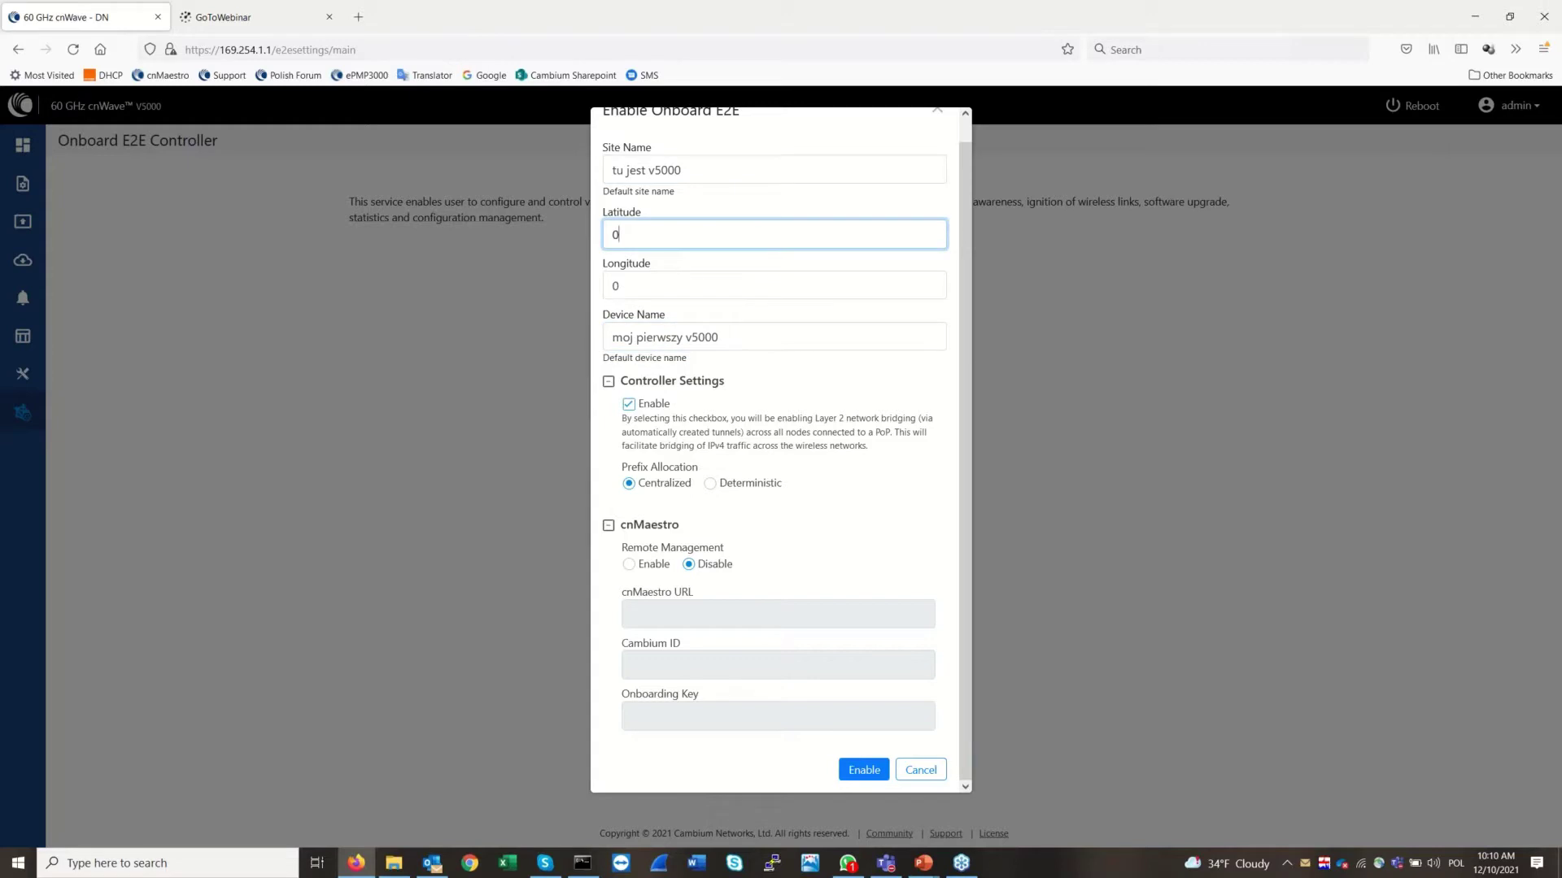
key(Tab)
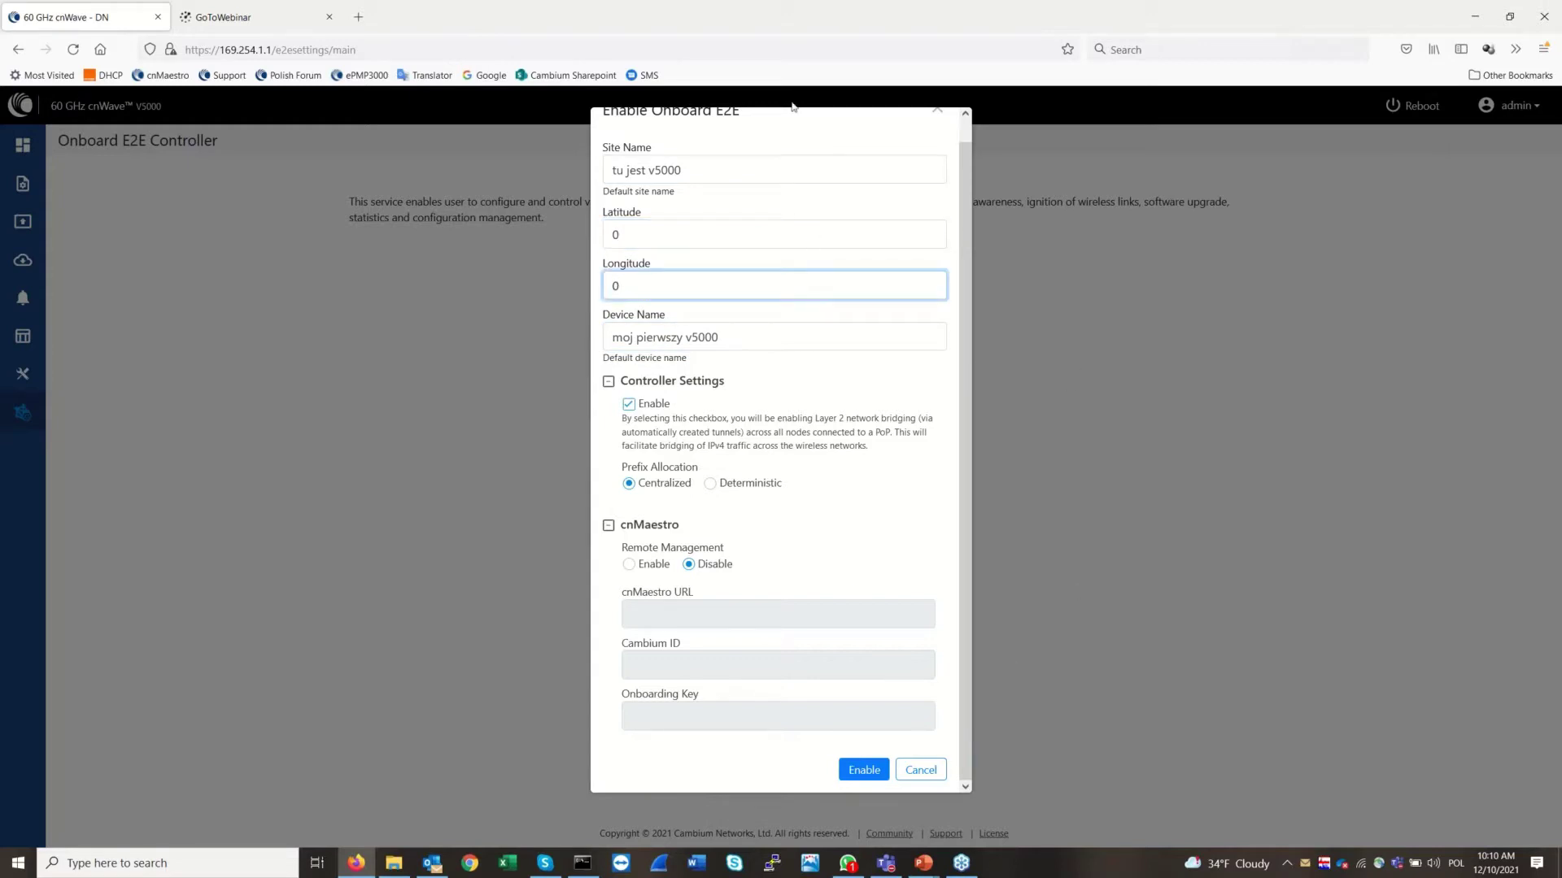
click(864, 768)
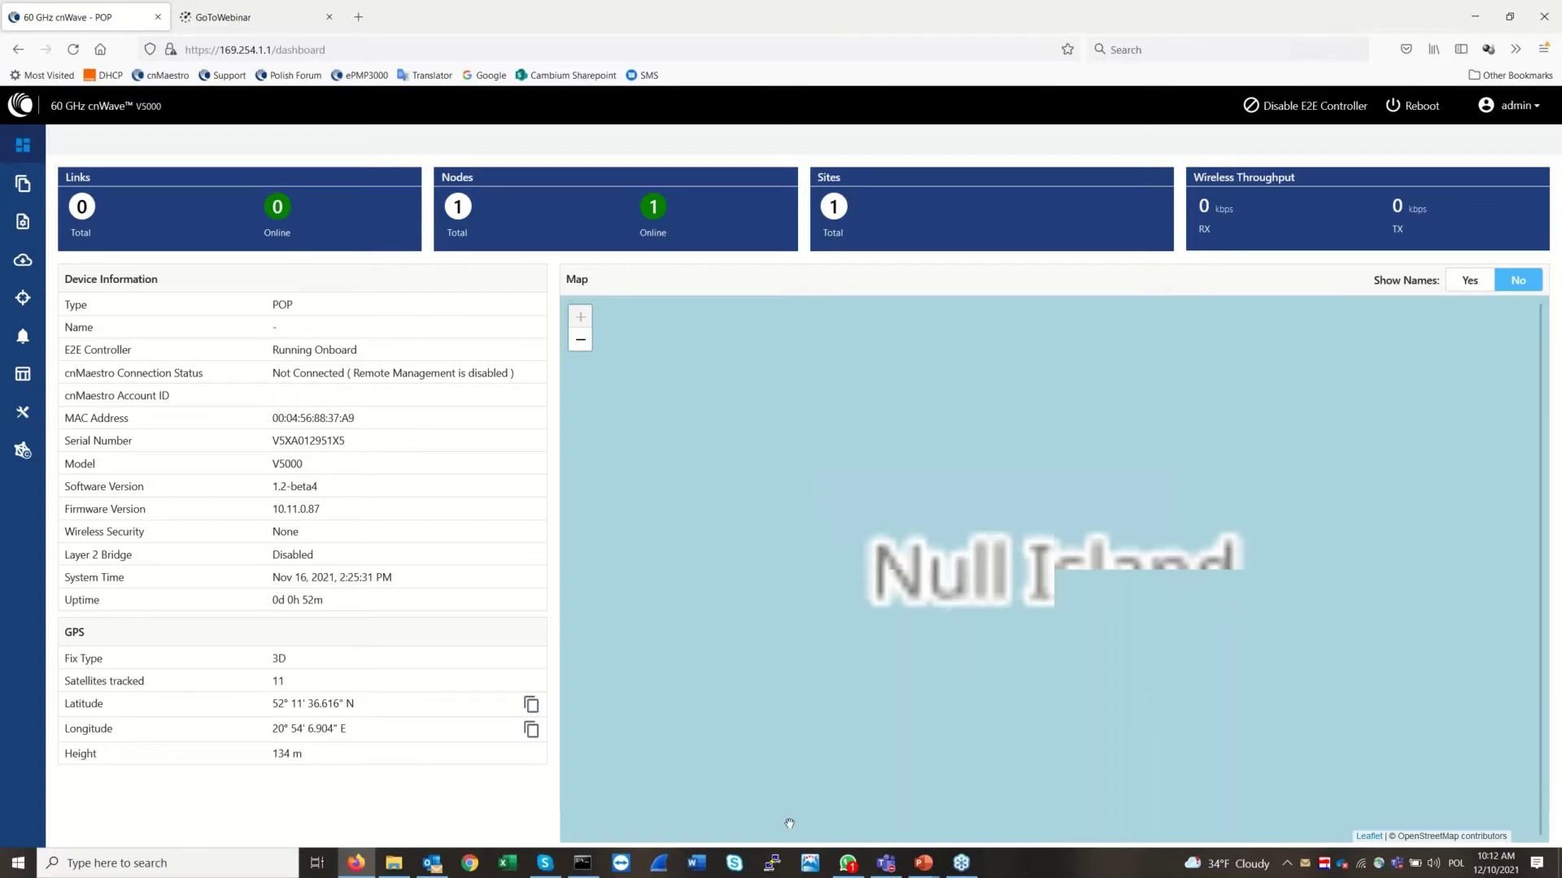
Switch from the browser to the terminal while E2E enabling finishes
key(alt+Tab)
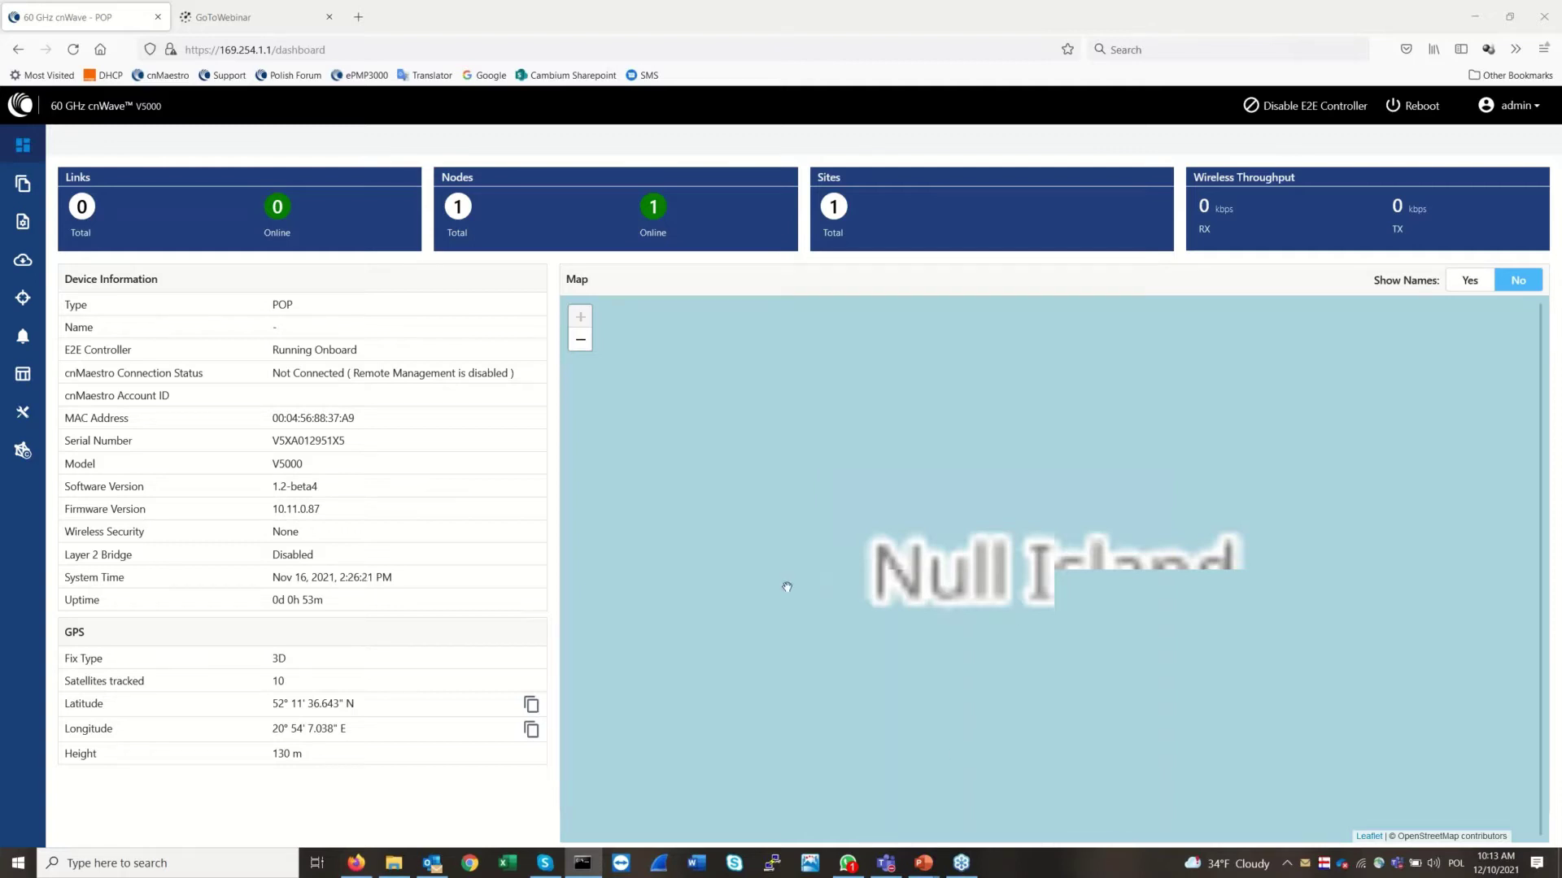
Return to Firefox and reload the dashboard twice to show the renamed POP node
click(786, 586)
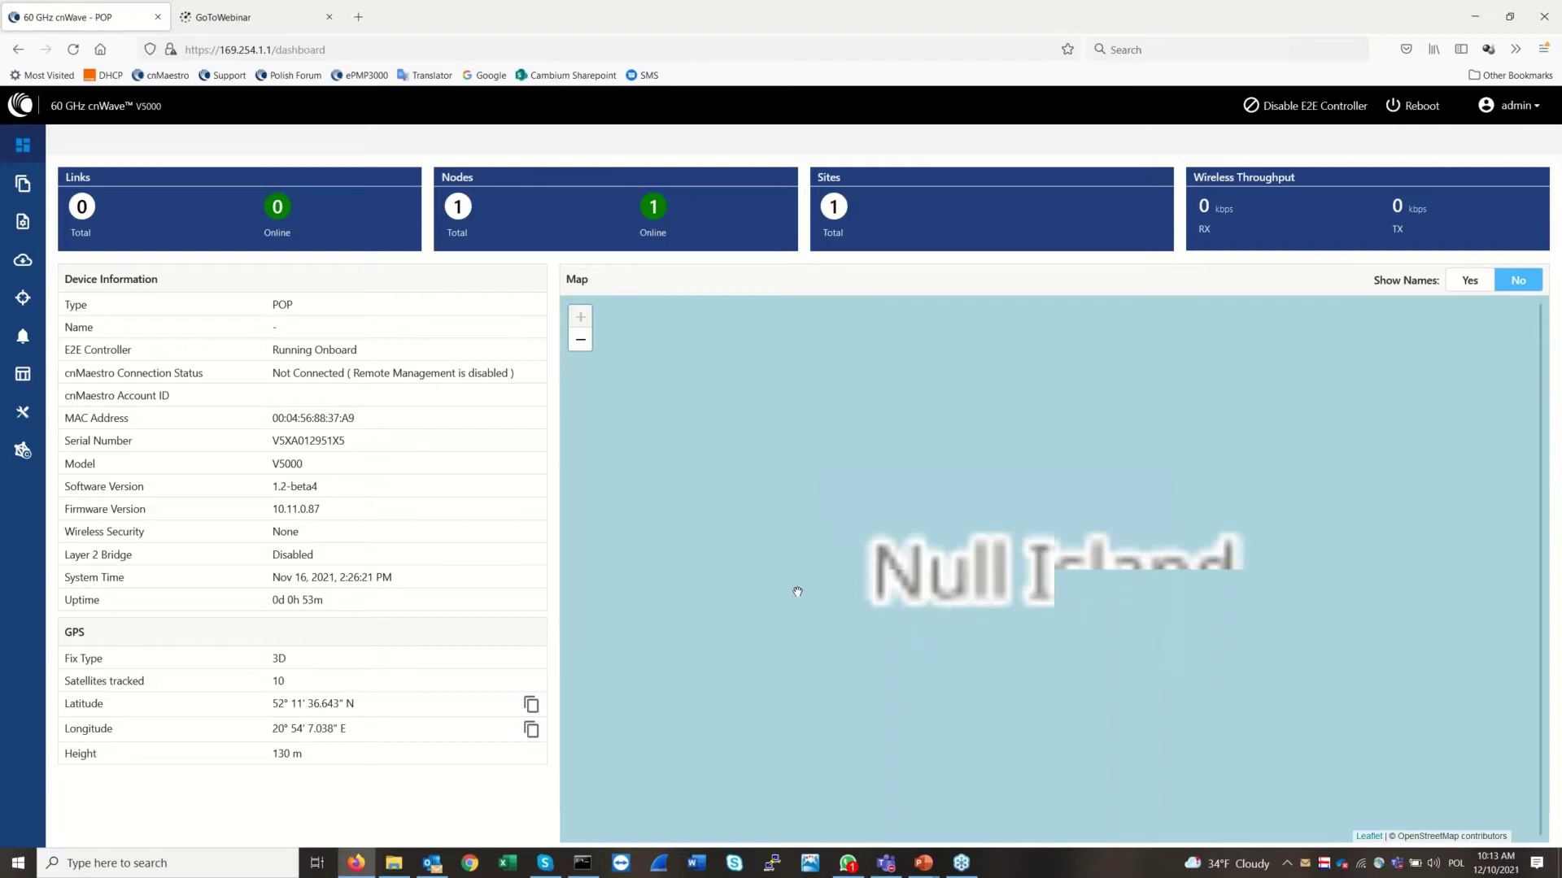
key(F5)
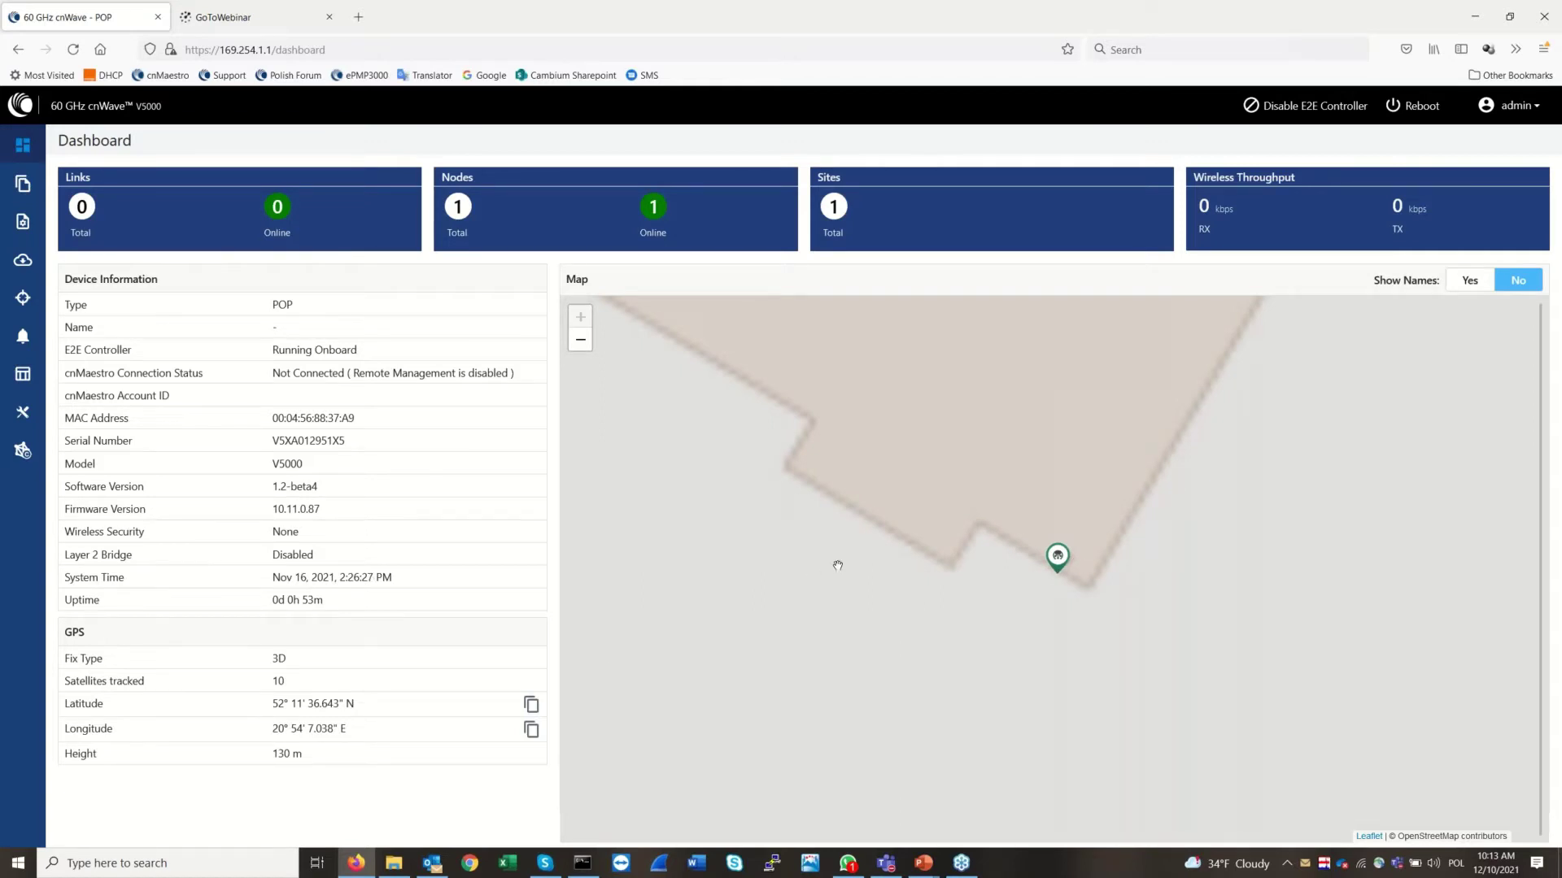
key(F5)
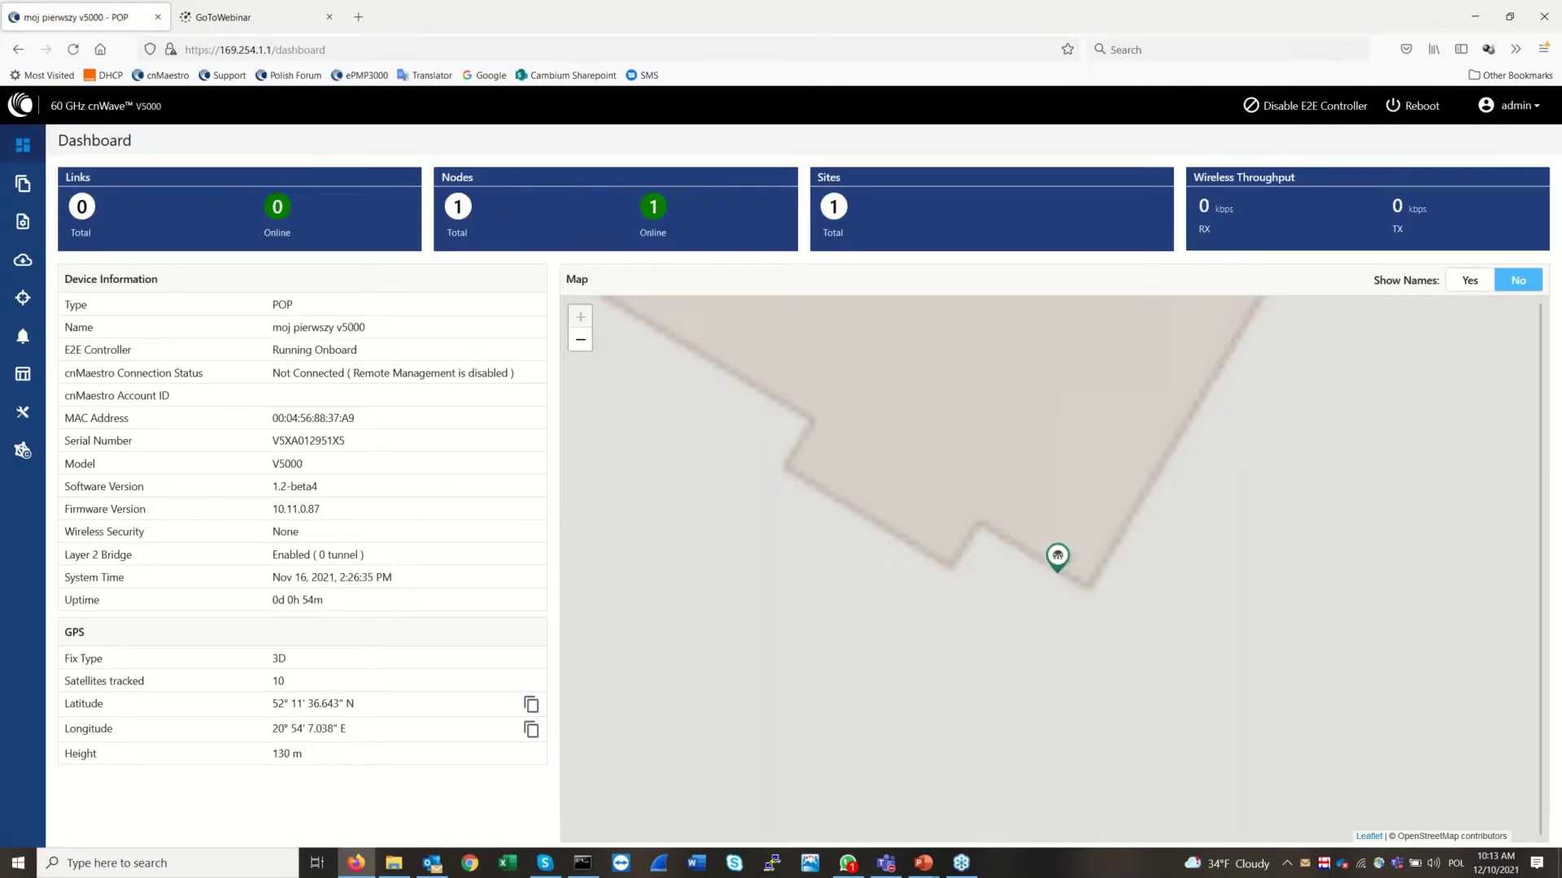
click(21, 452)
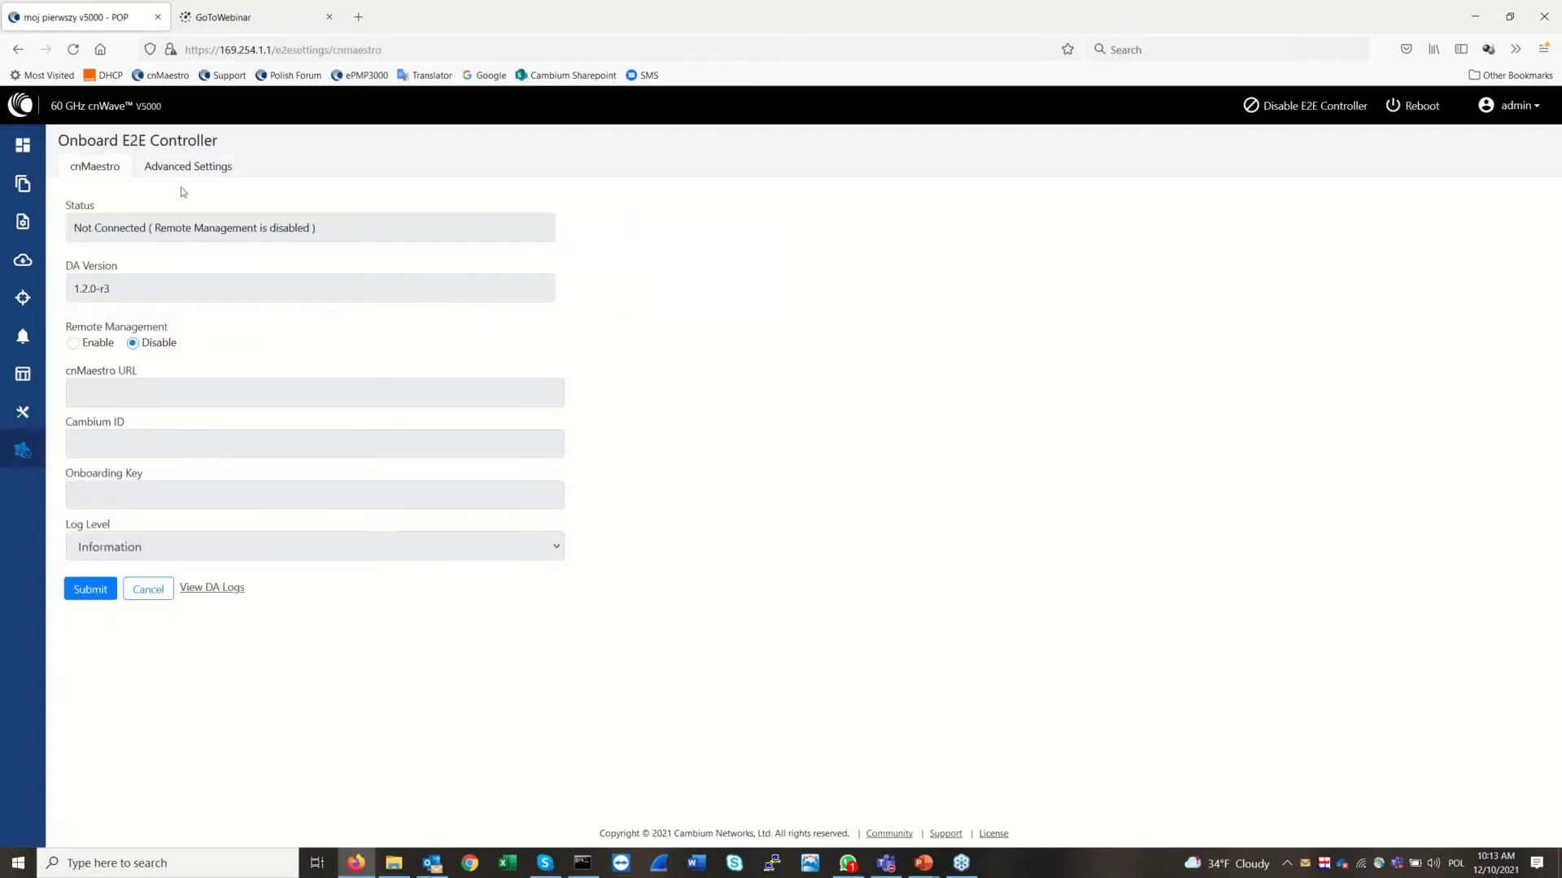
click(22, 150)
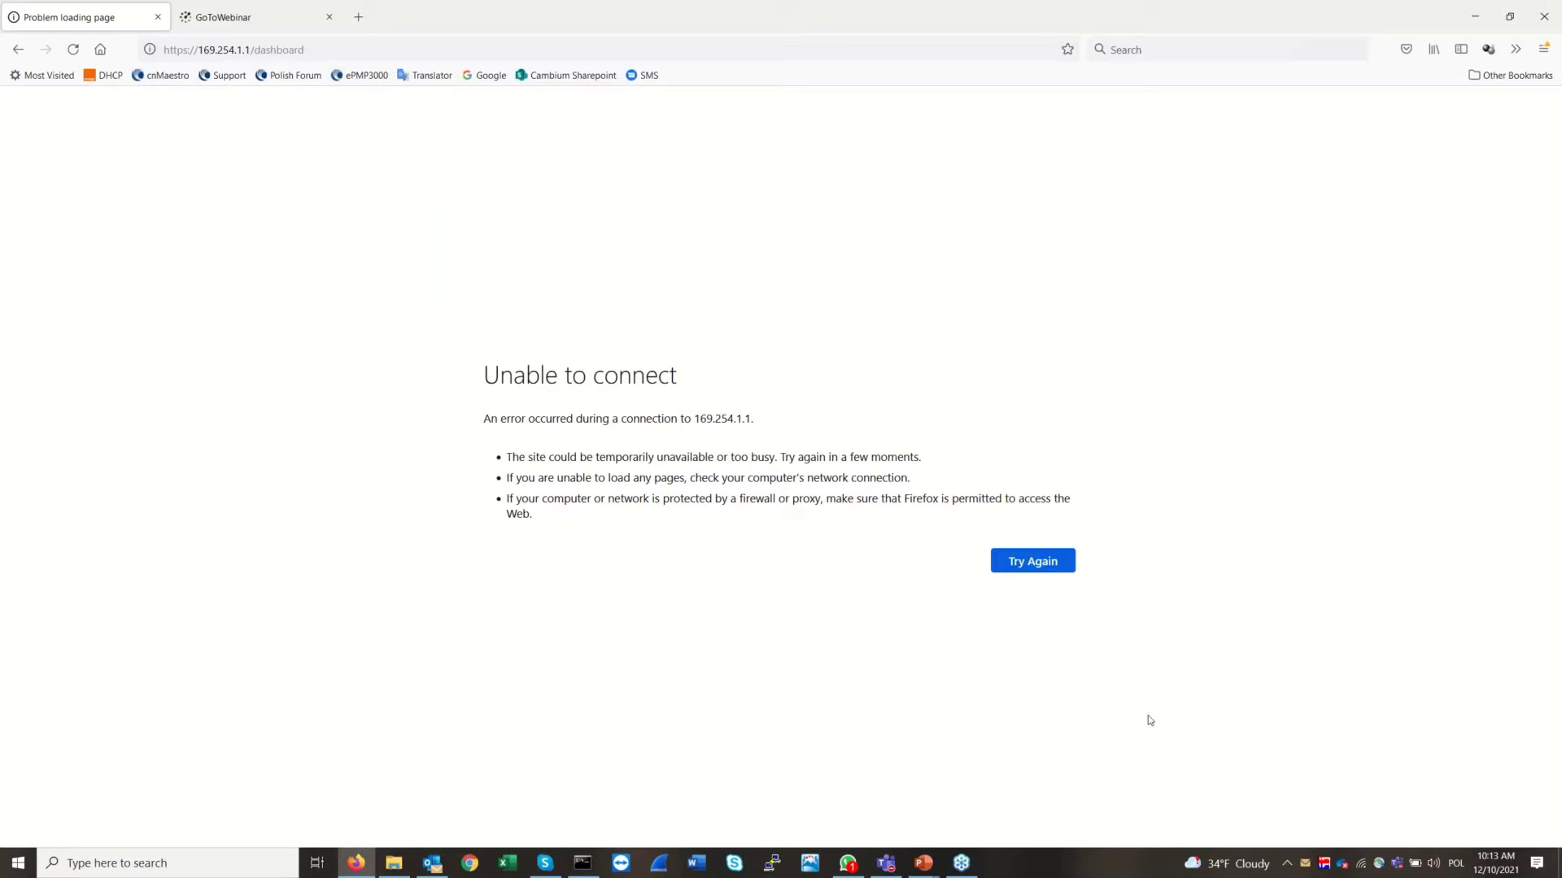
Switch from Firefox to the terminal window
key(alt+Tab)
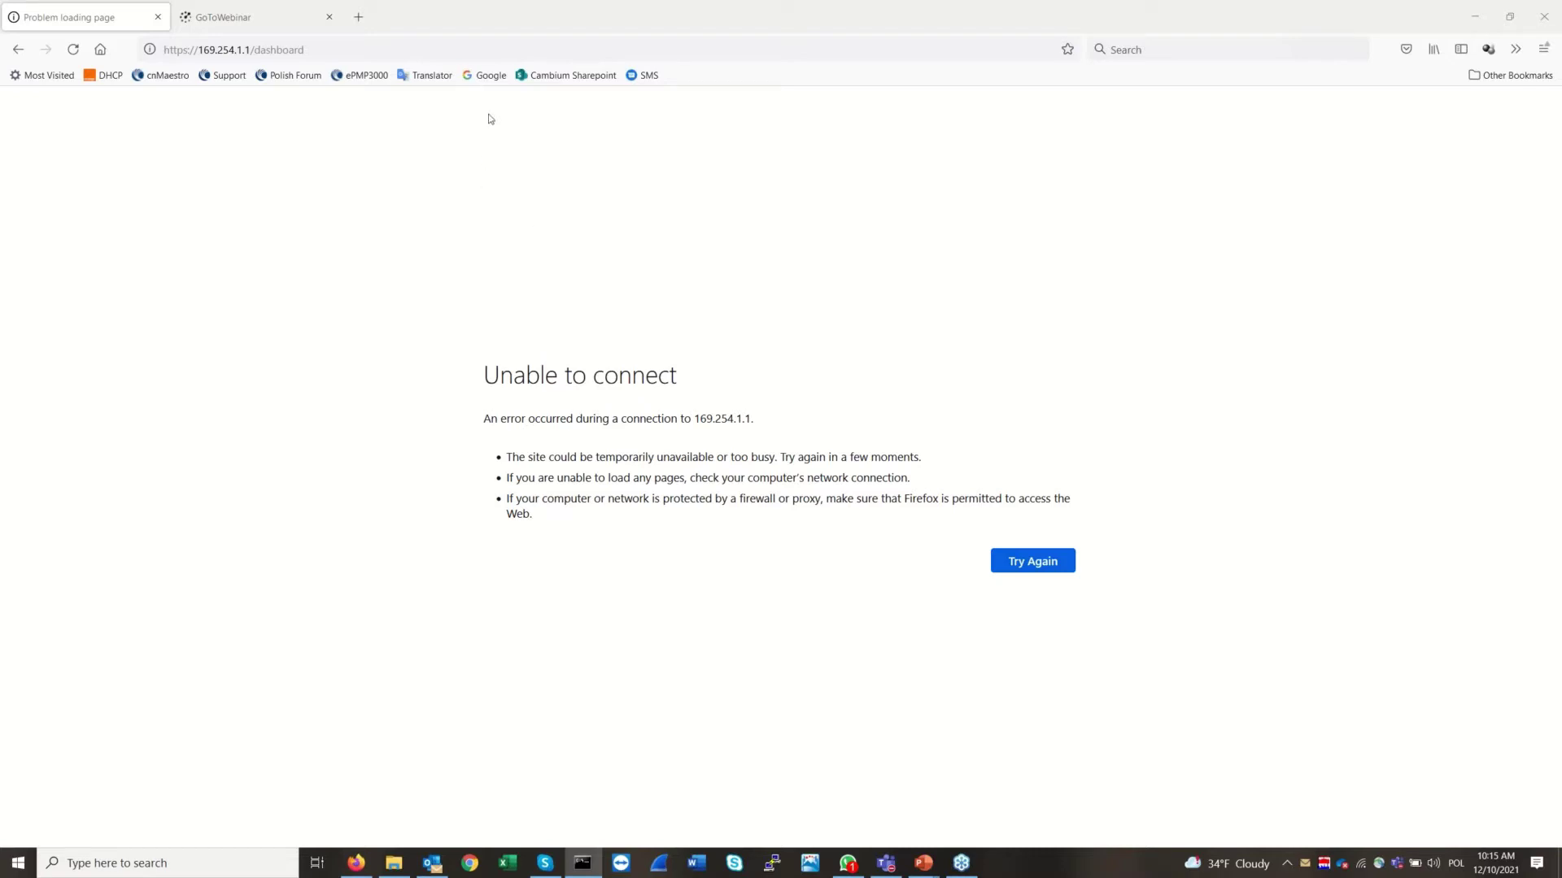
click(518, 53)
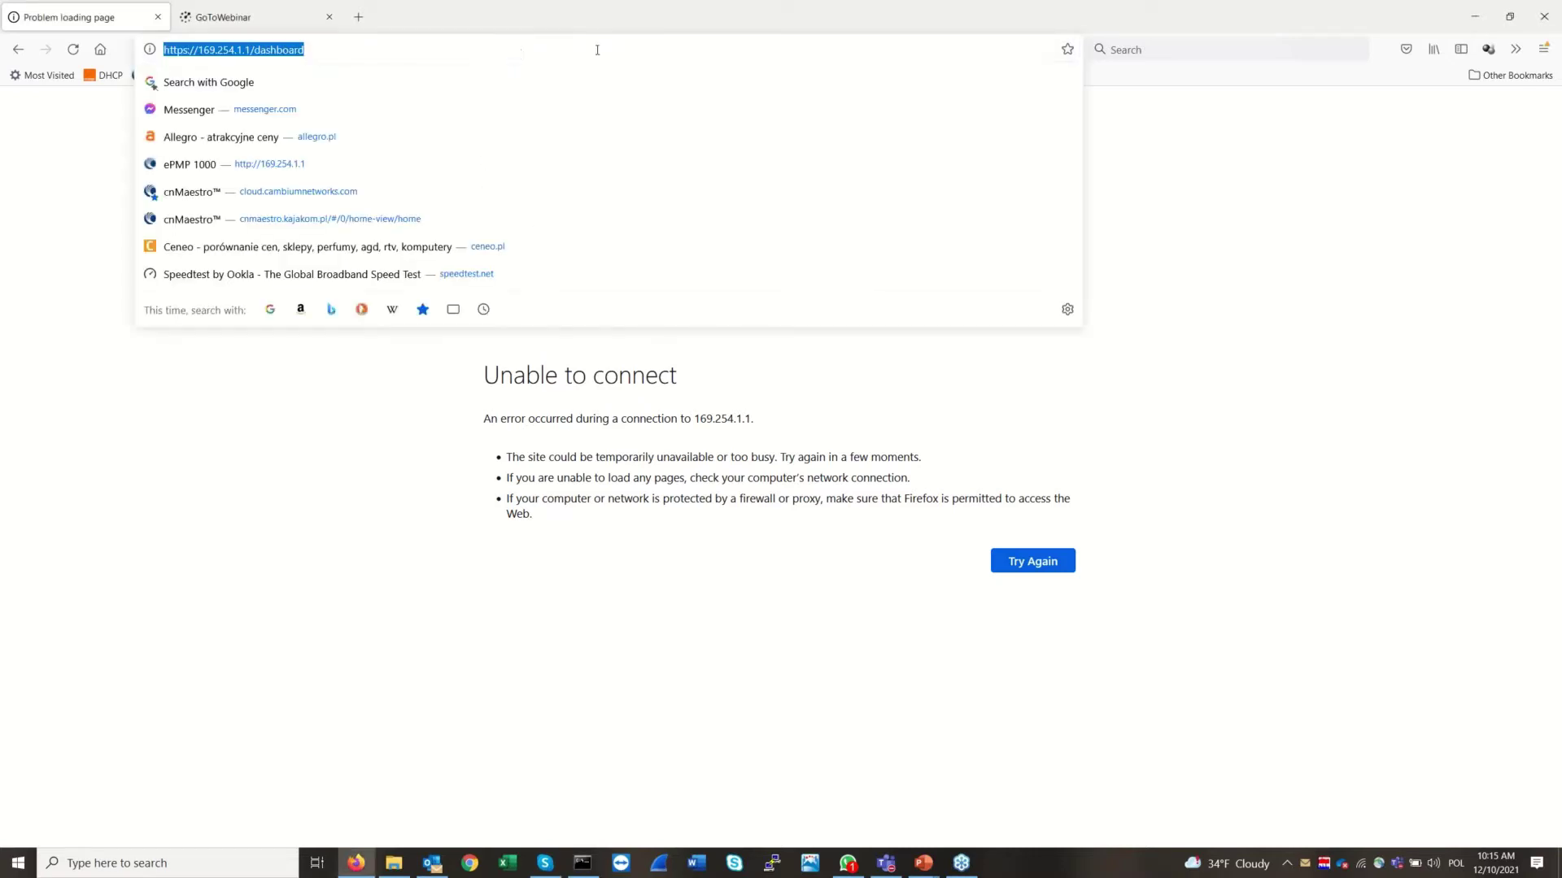
click(597, 49)
key(BackSpace)
key(BackSpace)
key(BackSpace)
key(BackSpace)
key(BackSpace)
key(BackSpace)
key(BackSpace)
key(BackSpace)
key(BackSpace)
key(BackSpace)
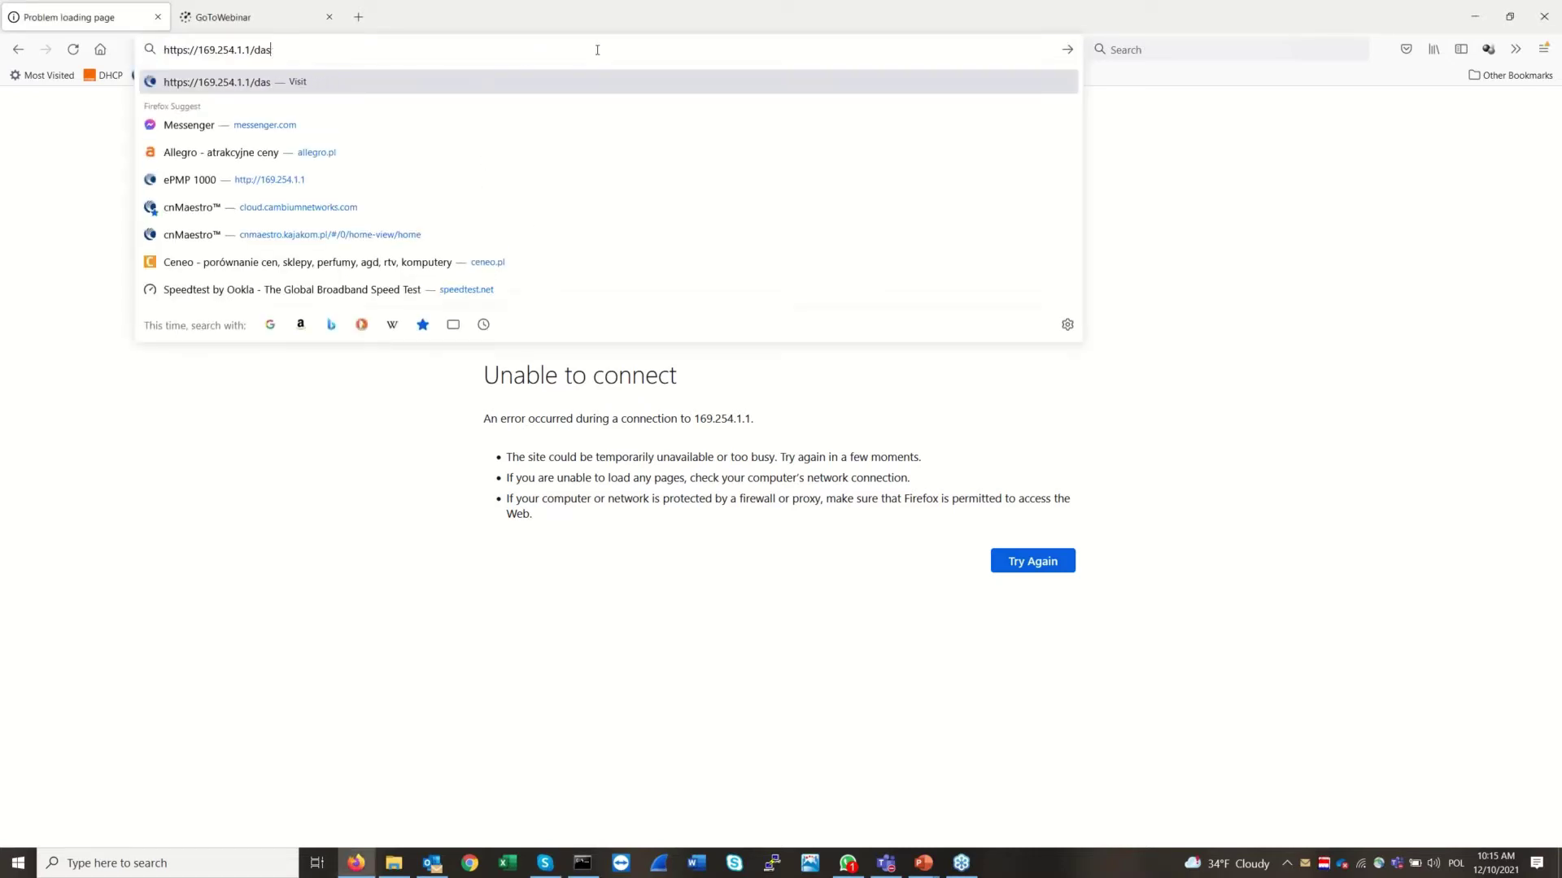
key(Return)
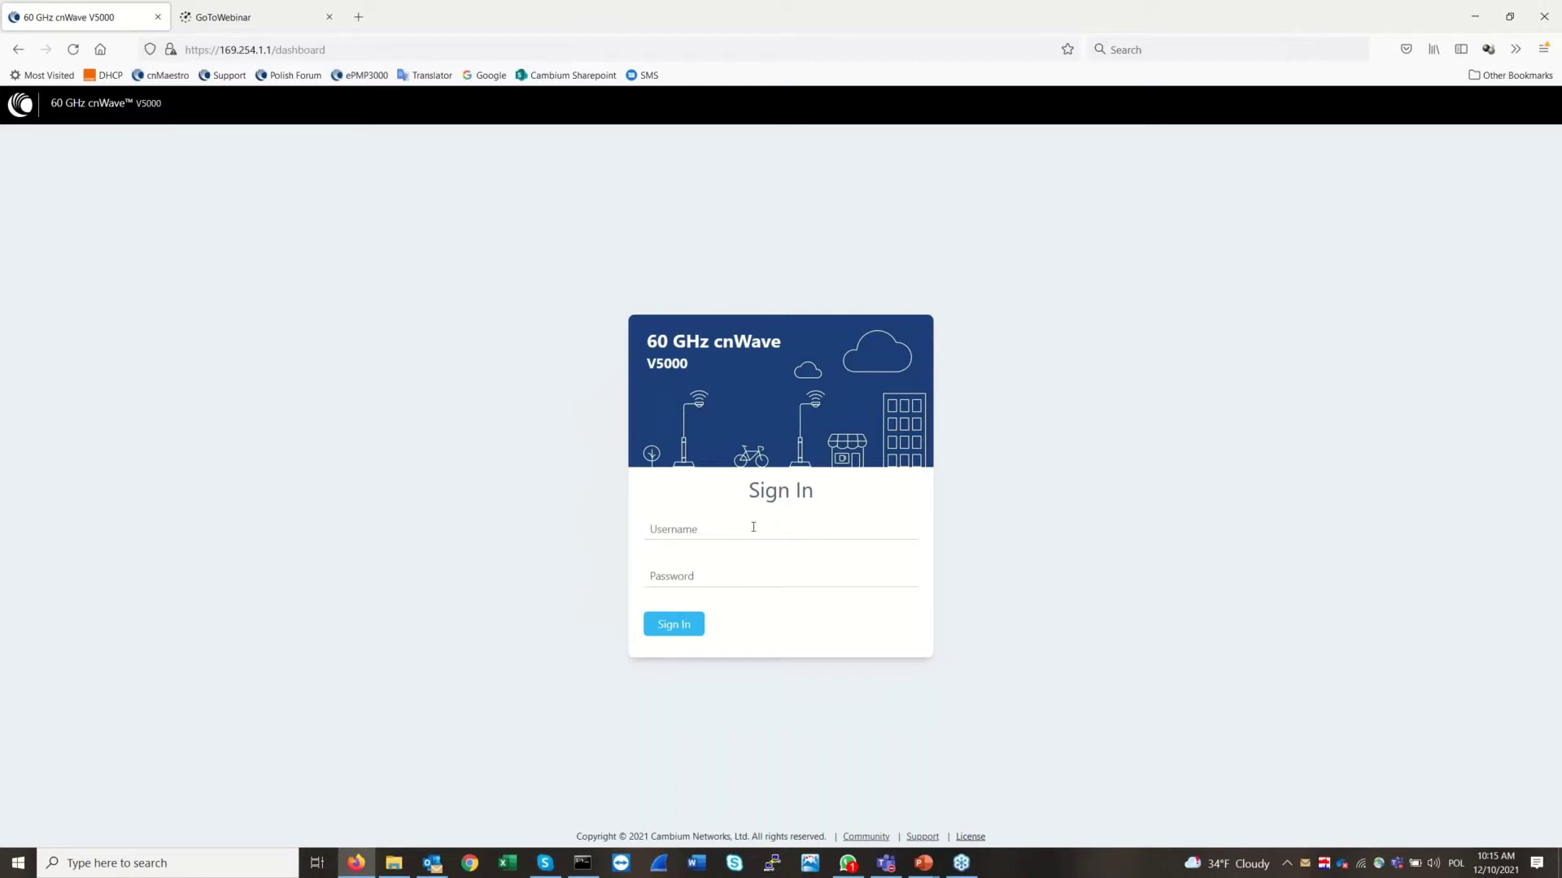
Sign in with the admin username and password, choosing never to save the login
text(adminadmin)
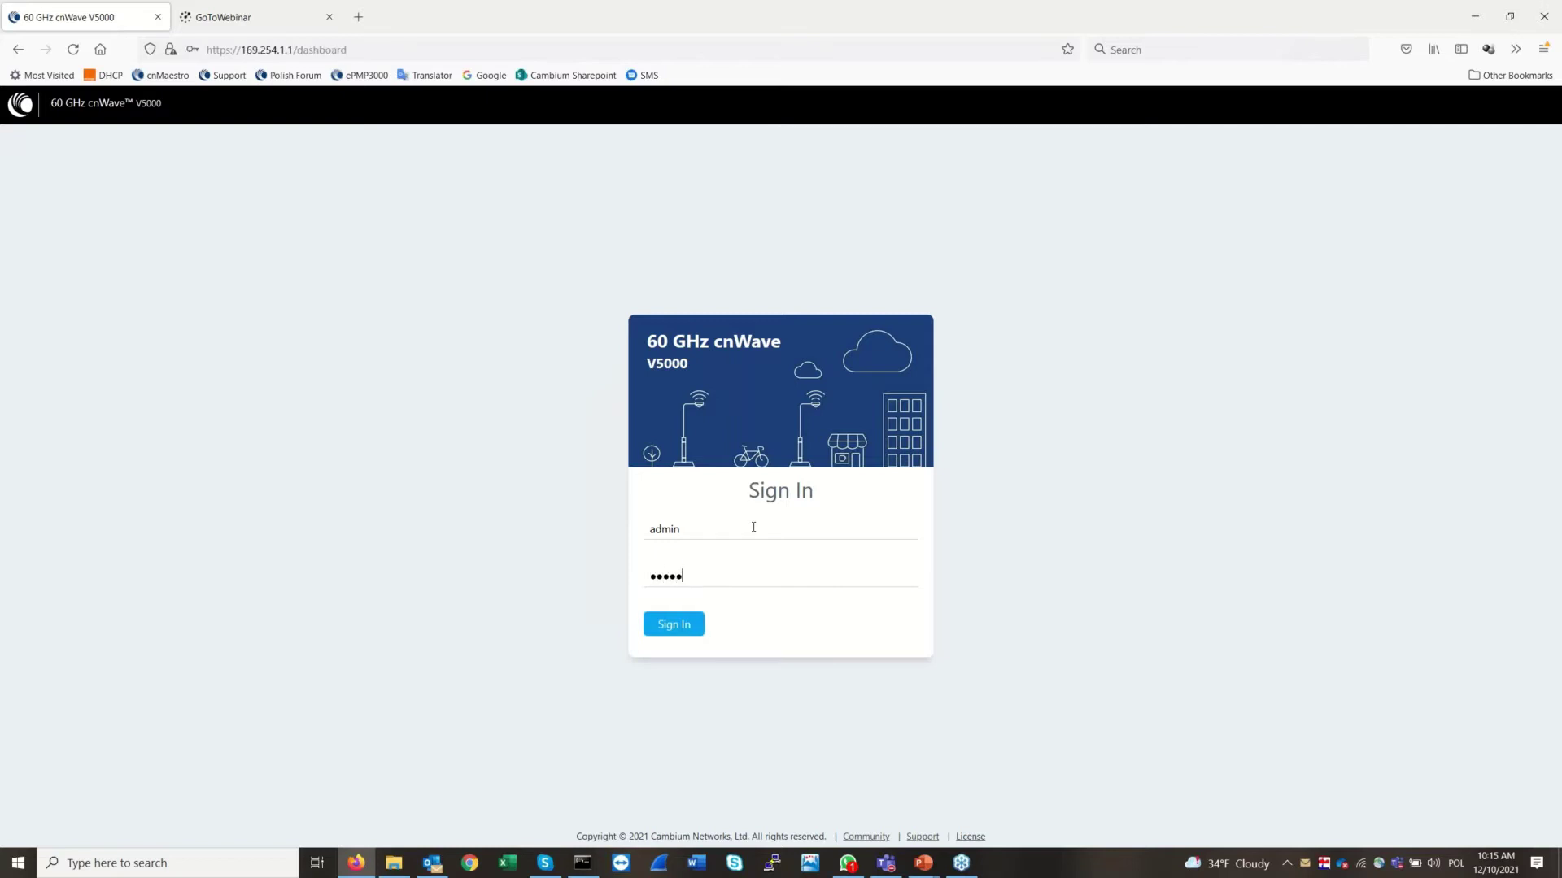
key(Return)
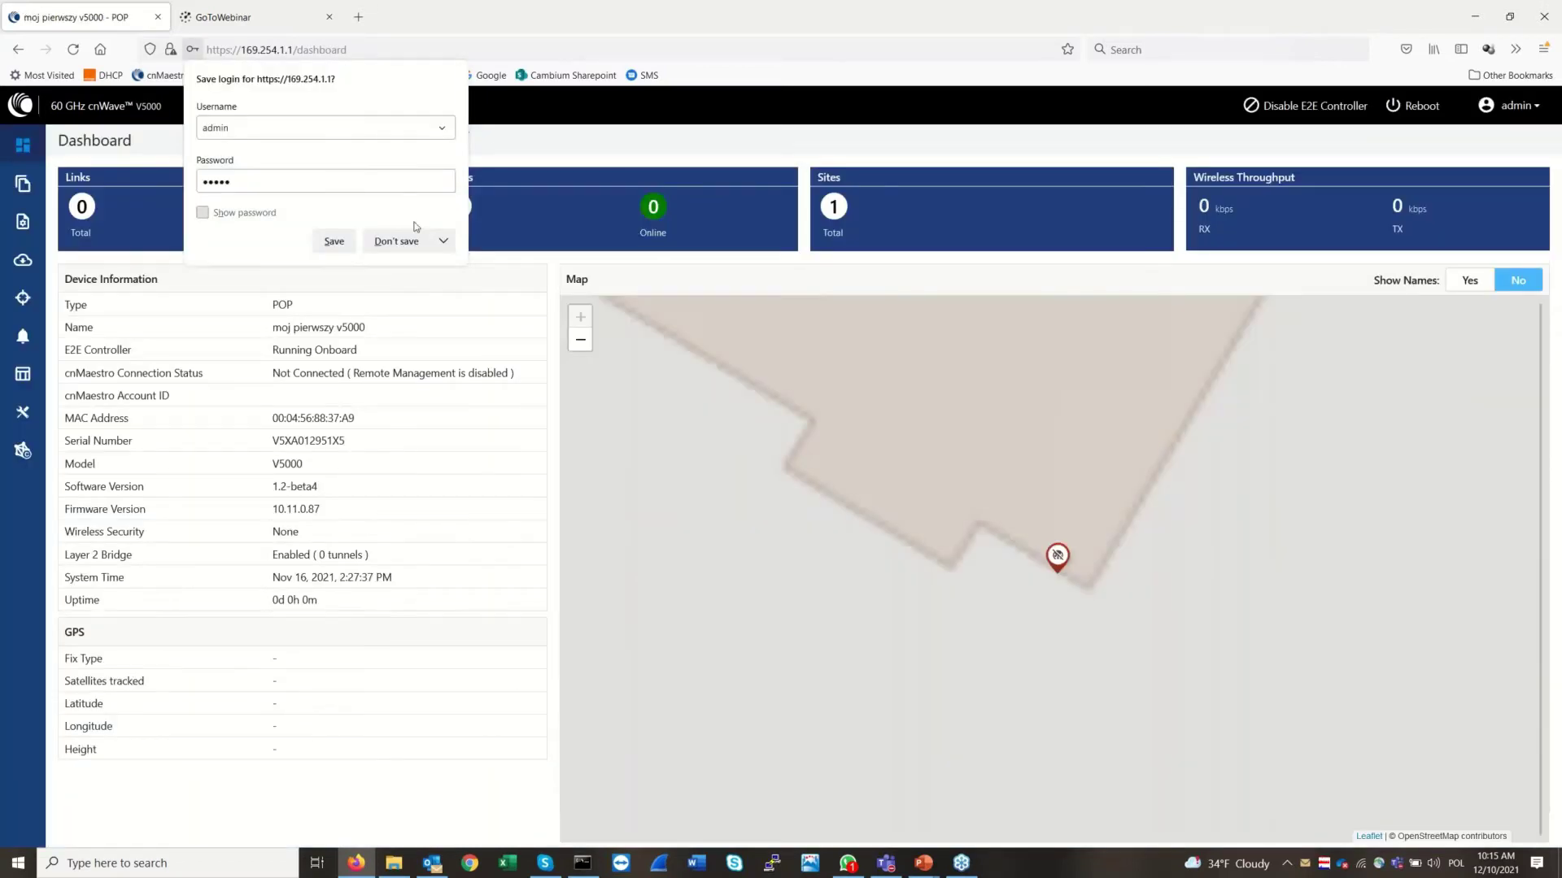
click(444, 240)
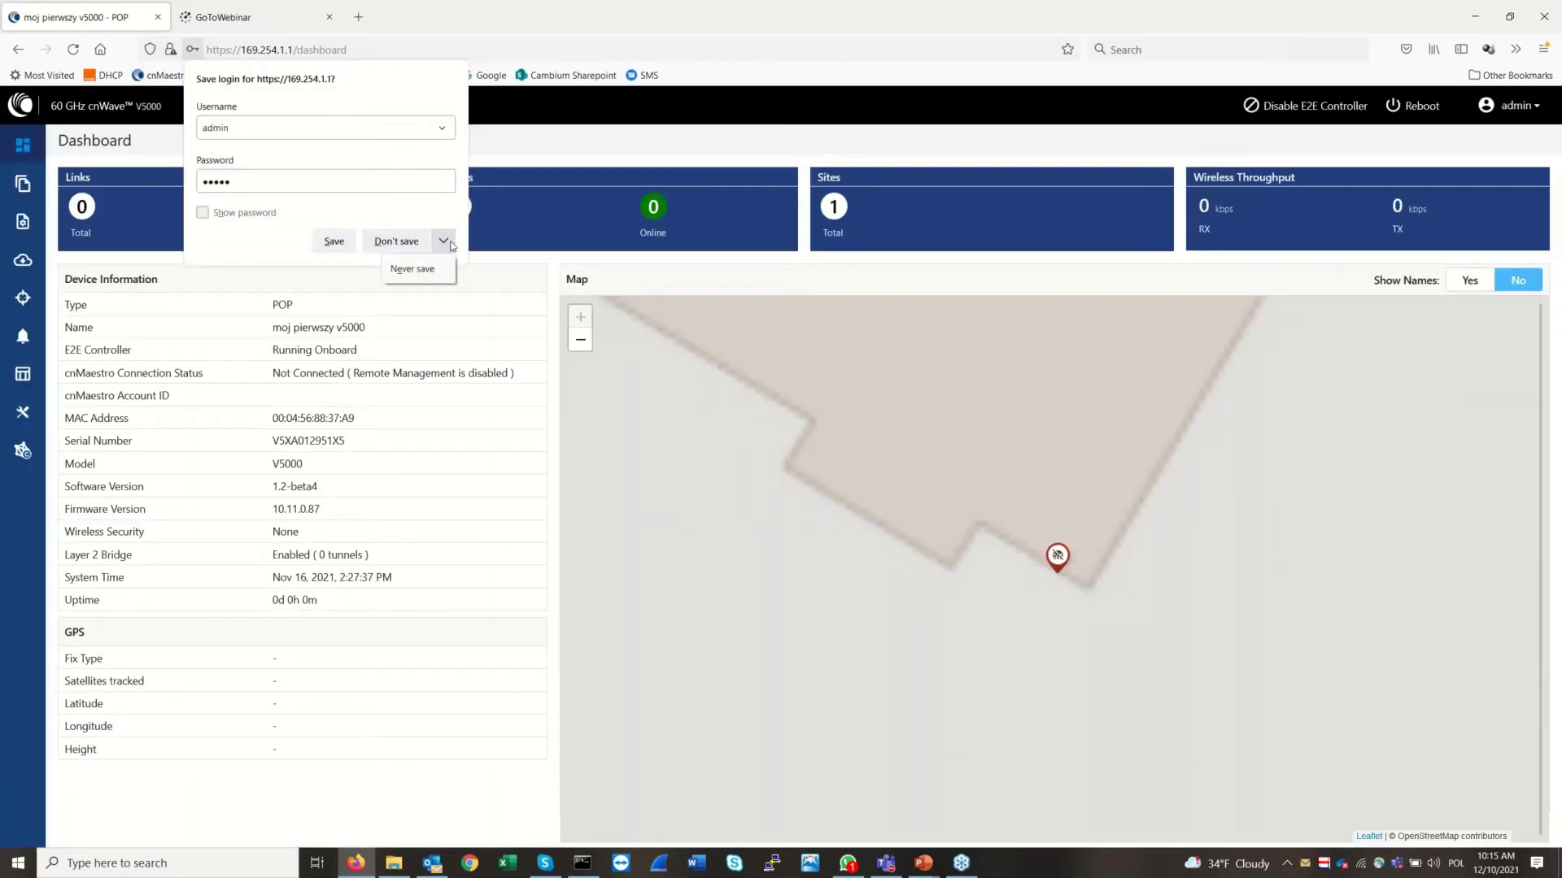
click(419, 268)
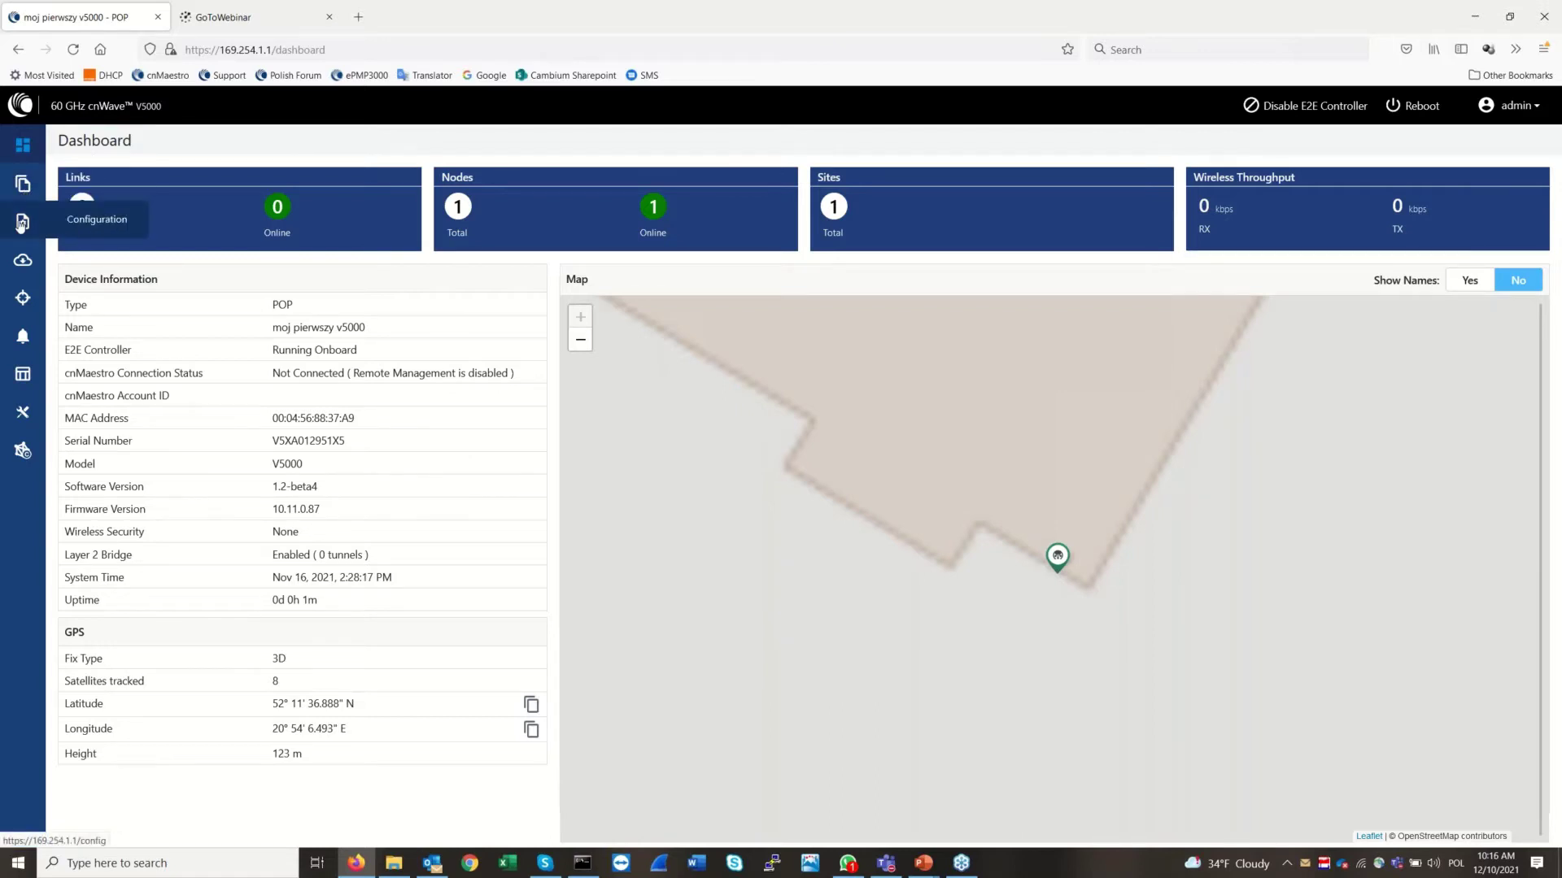
Open Configuration > Network > Basic and review the seed prefix fd00:ceed:8837:a900::/56 and channel settings
click(21, 224)
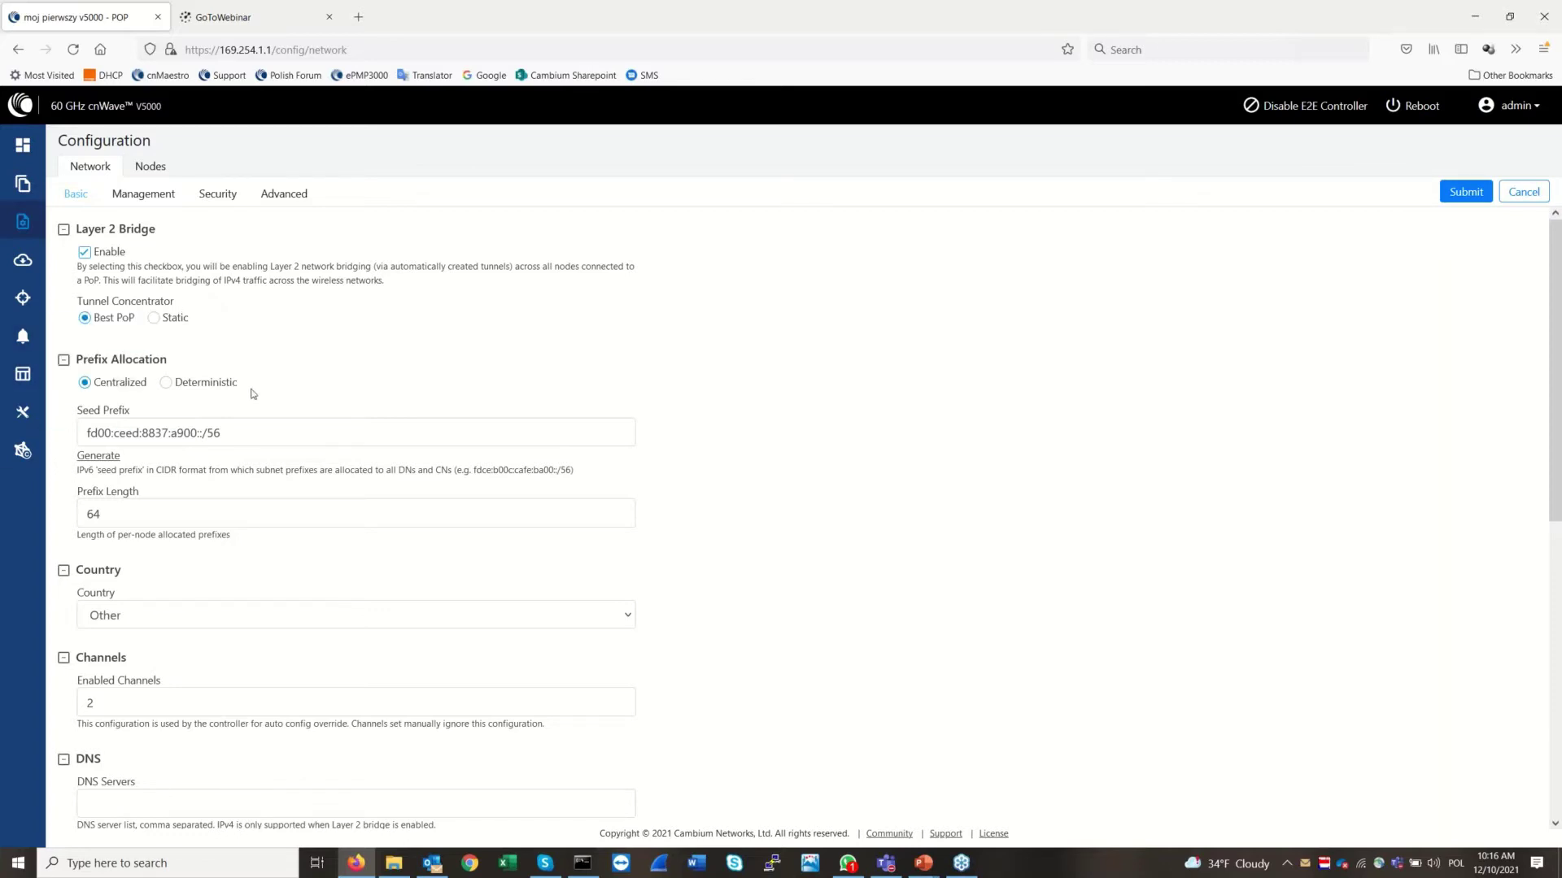
drag(284, 434, 84, 434)
click(855, 478)
drag(1557, 310, 1558, 318)
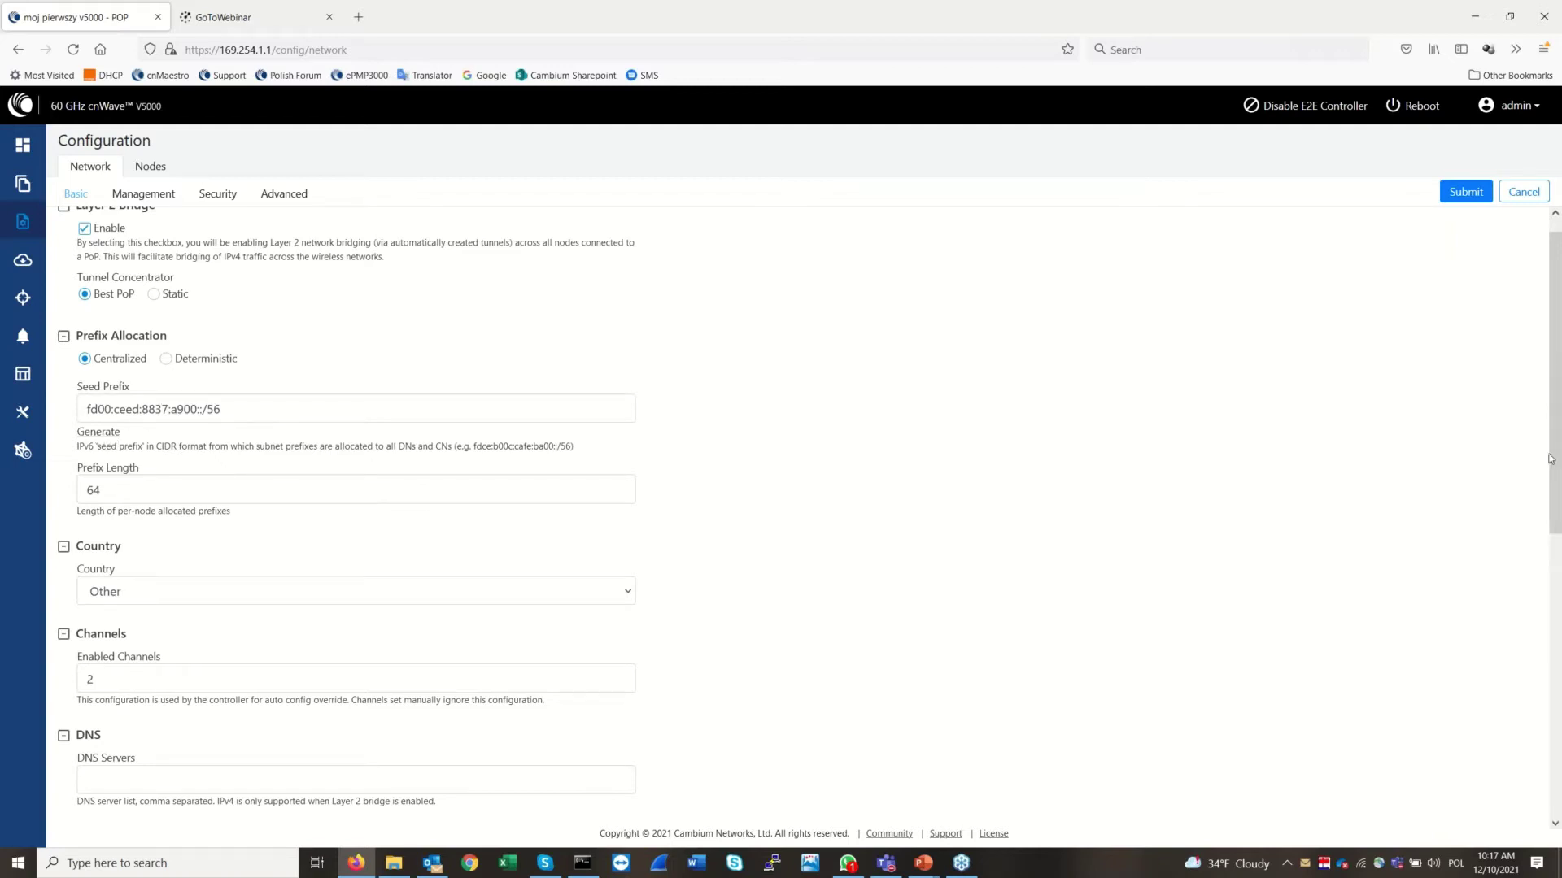
mouse_move(1555, 460)
mouse_down()
mouse_move(1558, 520)
mouse_move(1557, 452)
mouse_up()
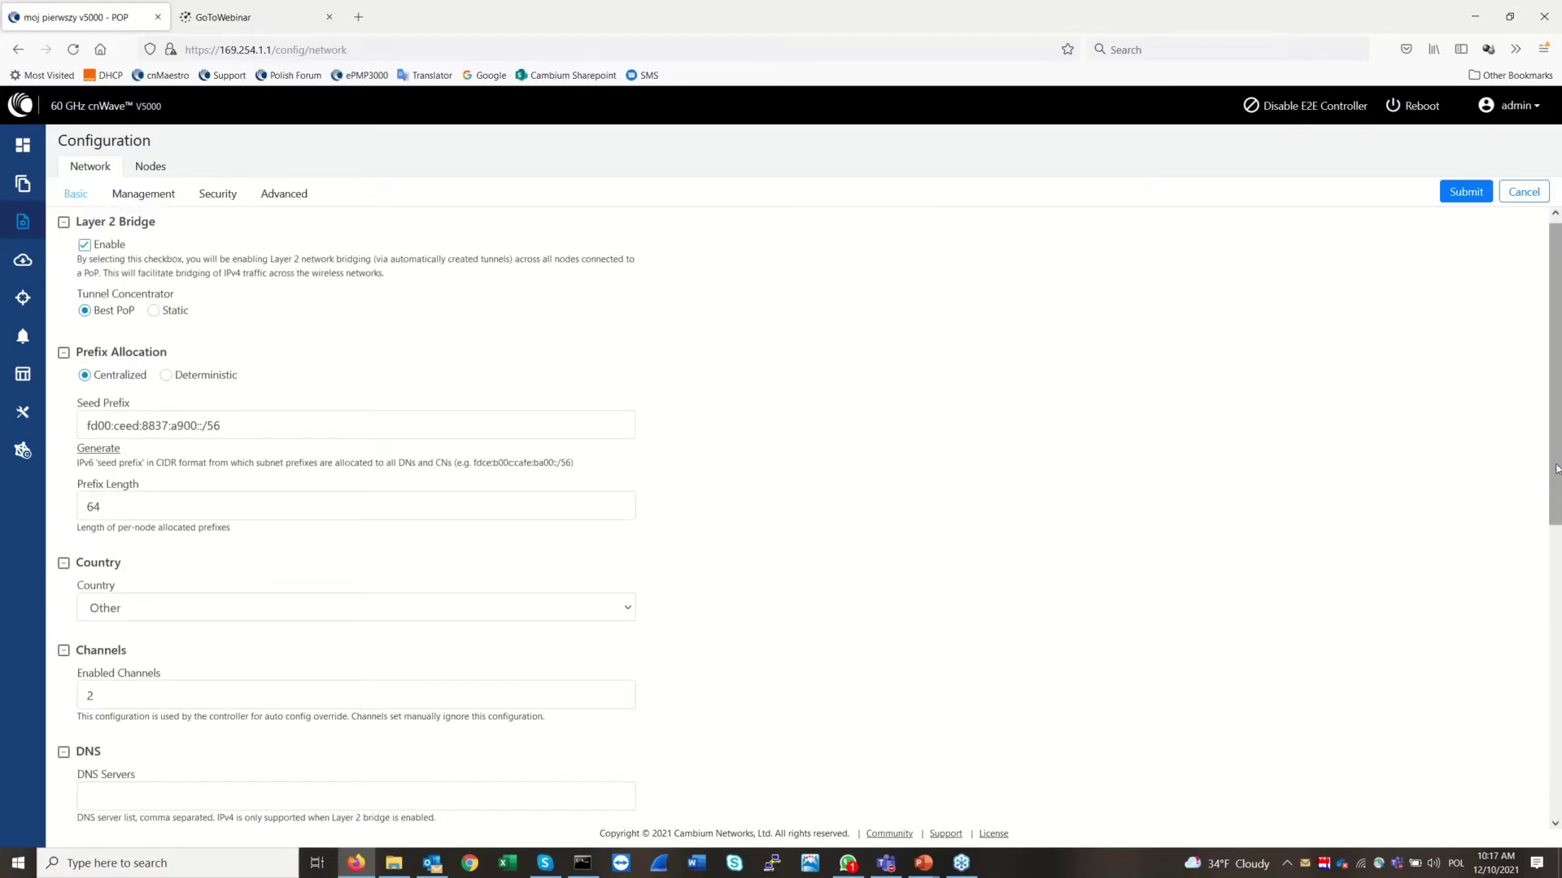
drag(1557, 469, 1557, 538)
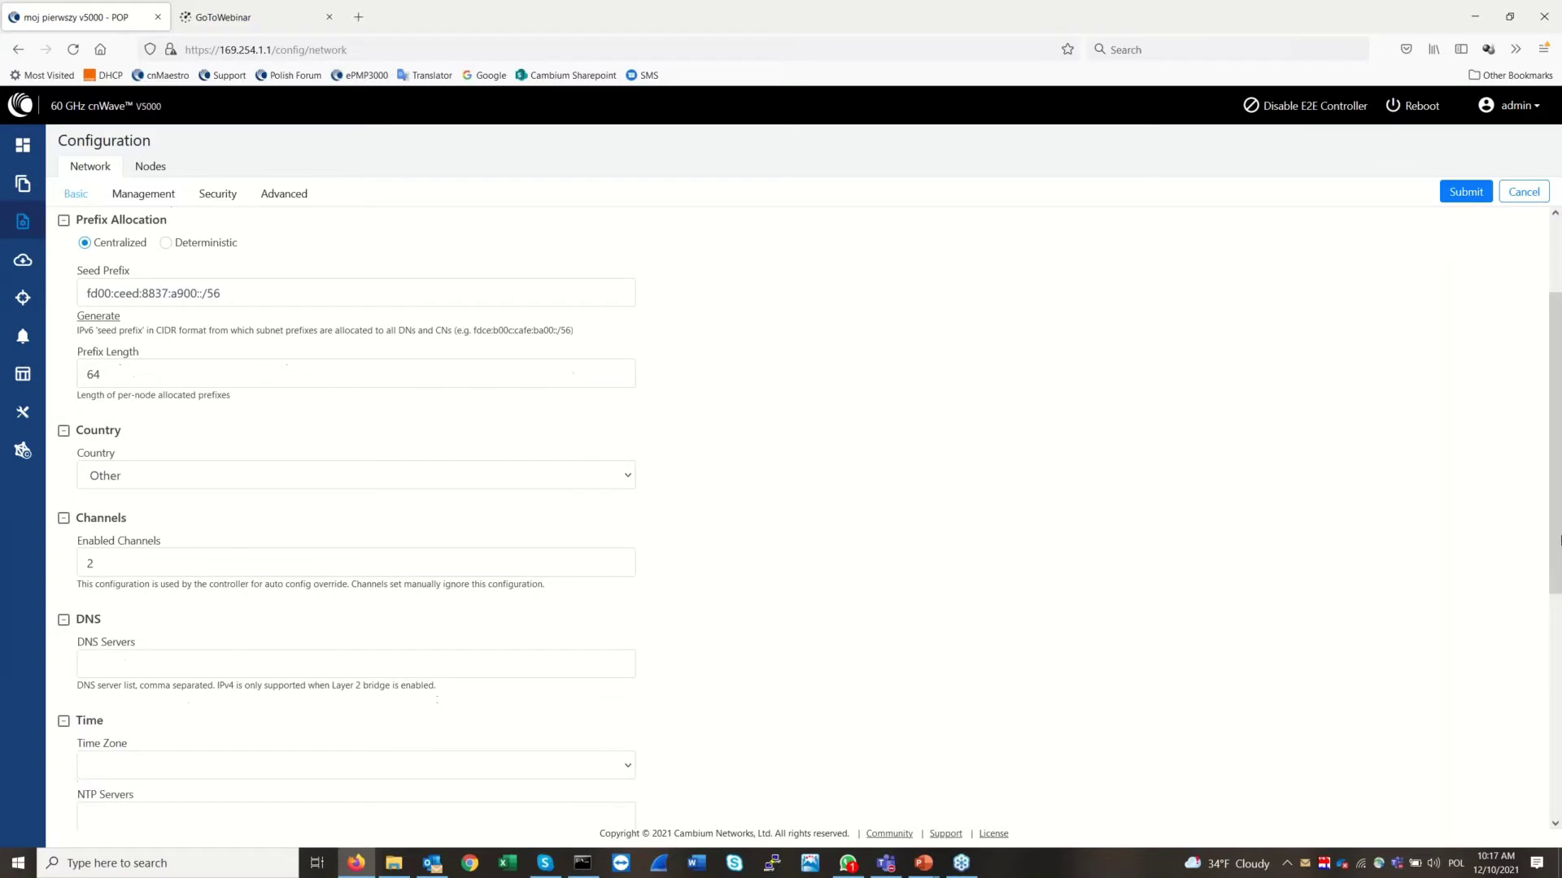
click(624, 480)
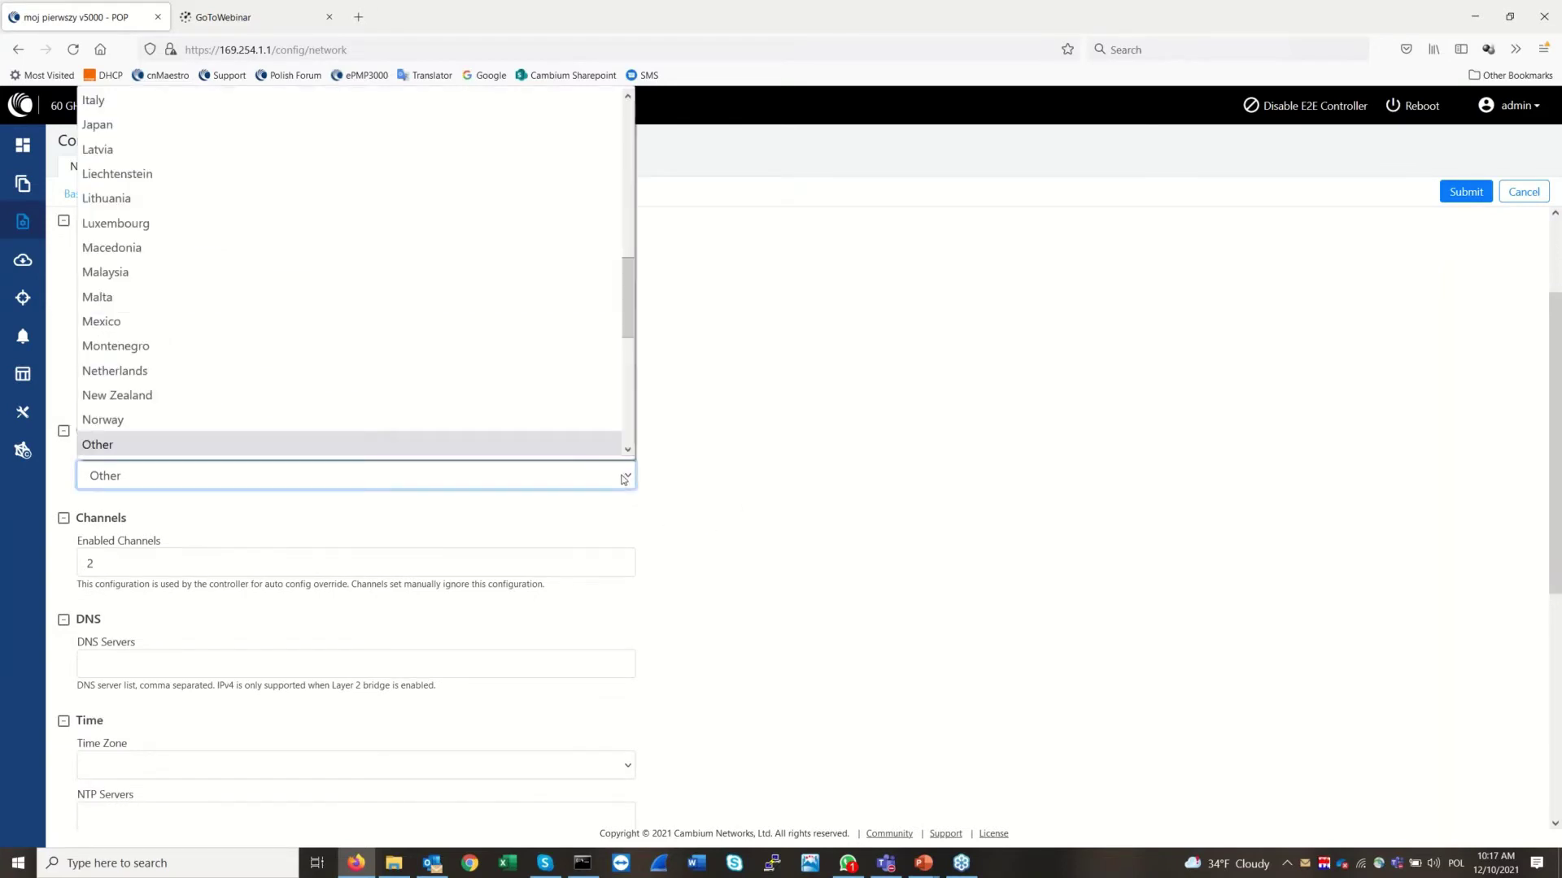
click(624, 480)
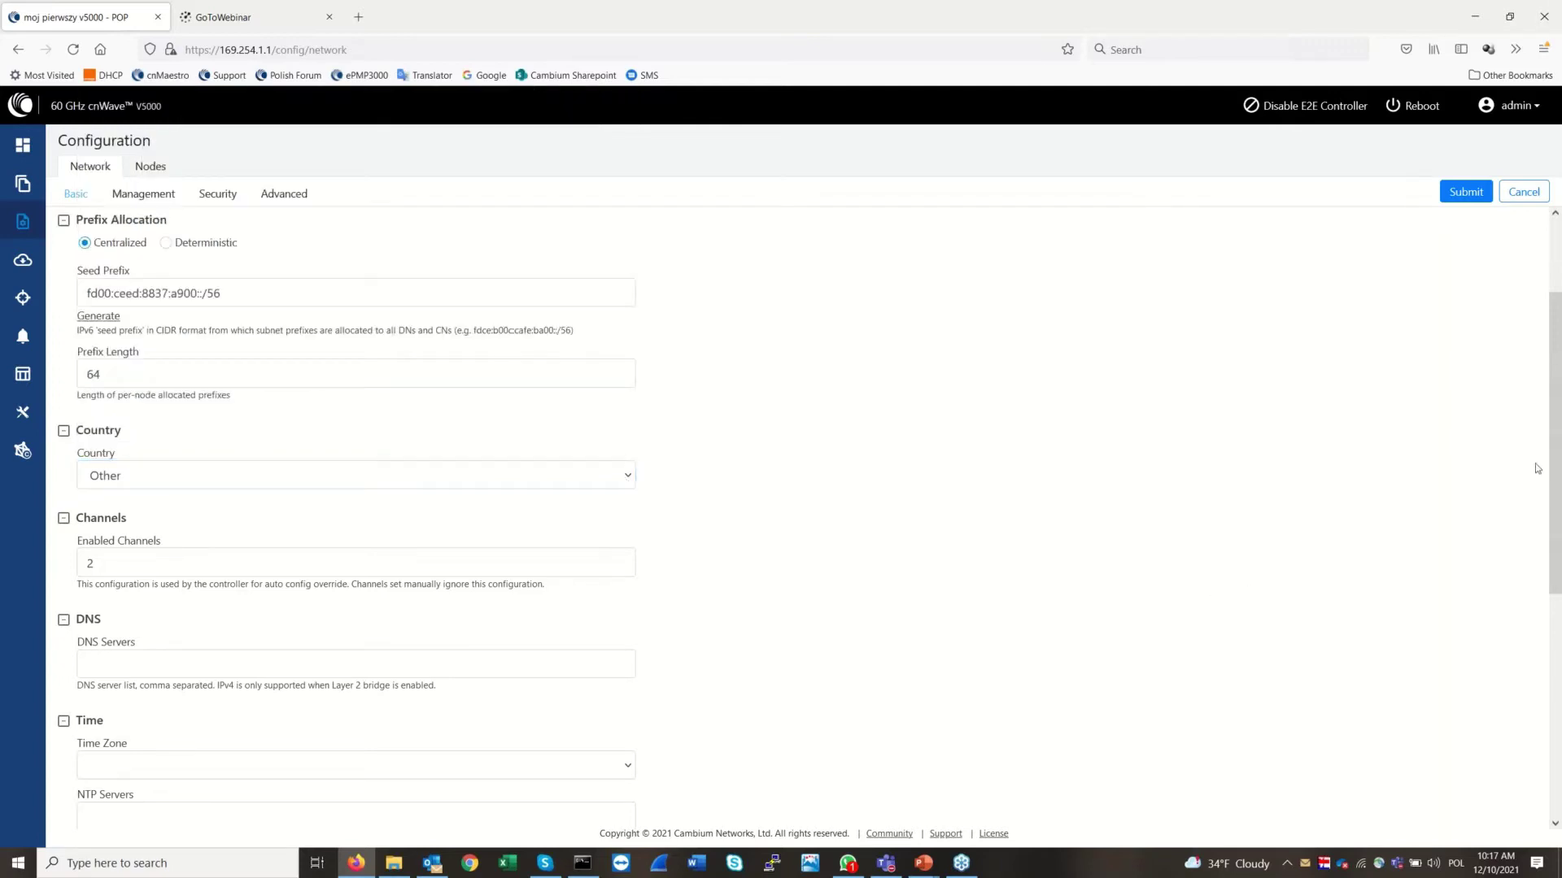
drag(1558, 462, 1557, 524)
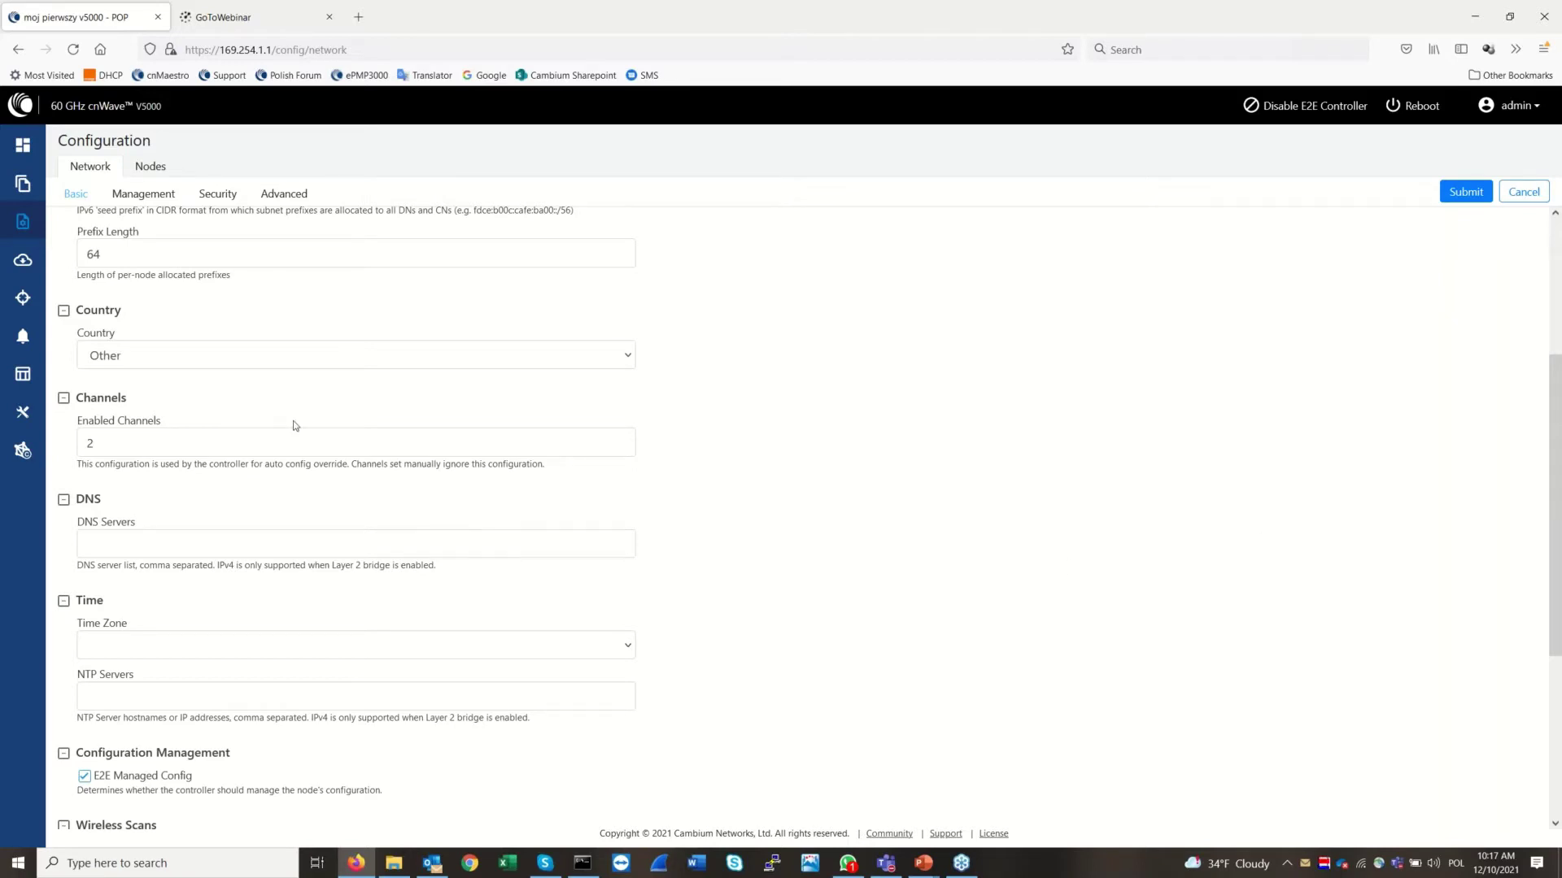
Change Enabled Channels from 2 to 4, submit, and switch to the Management sub-tab
click(272, 440)
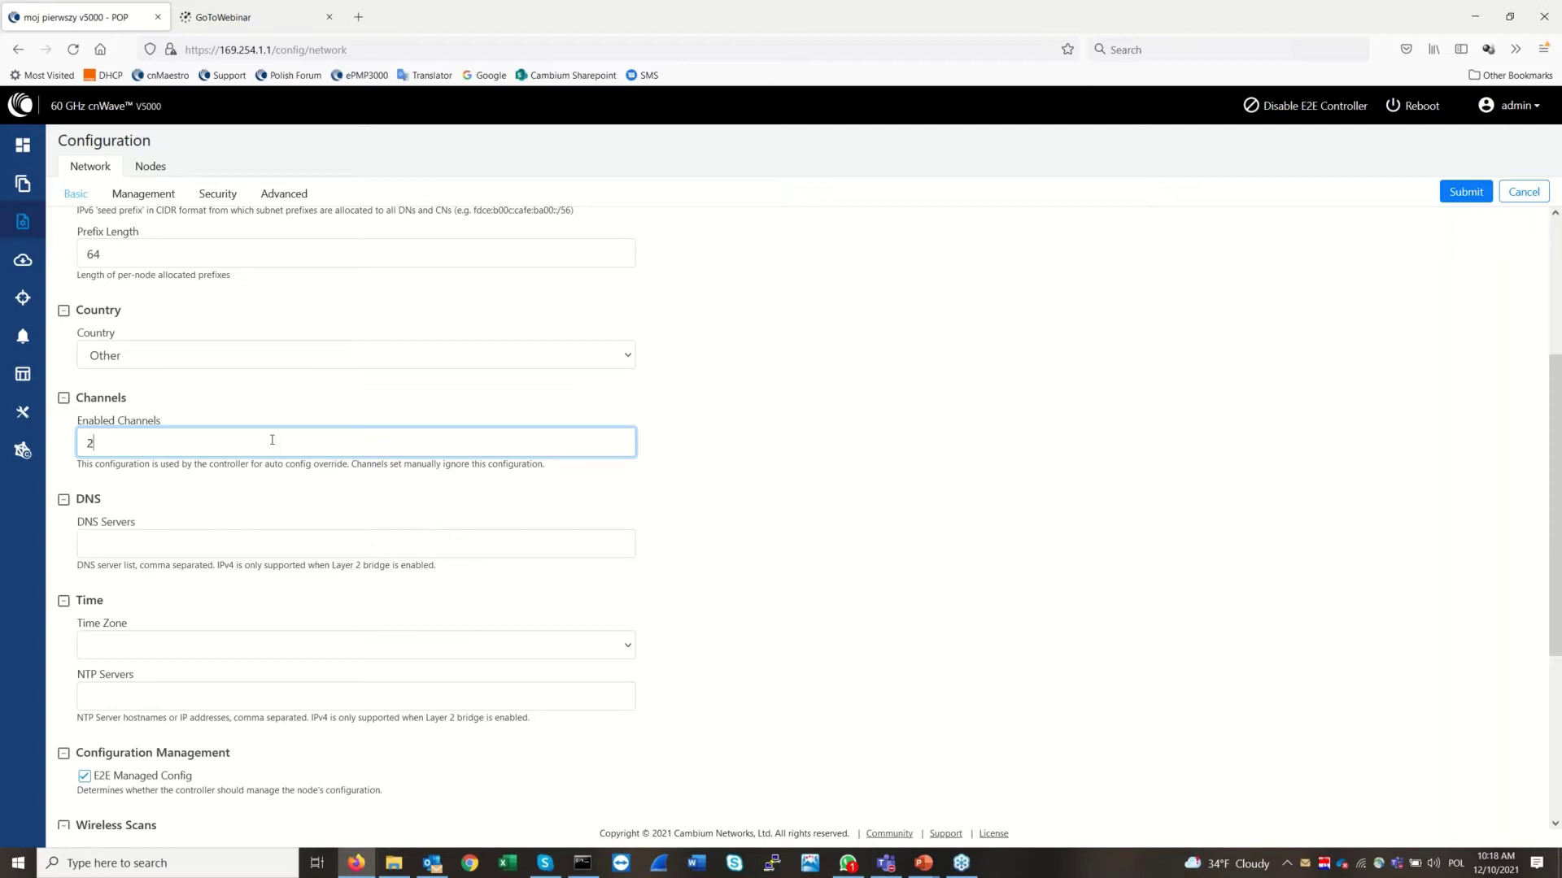
key(ctrl+a)
text(4)
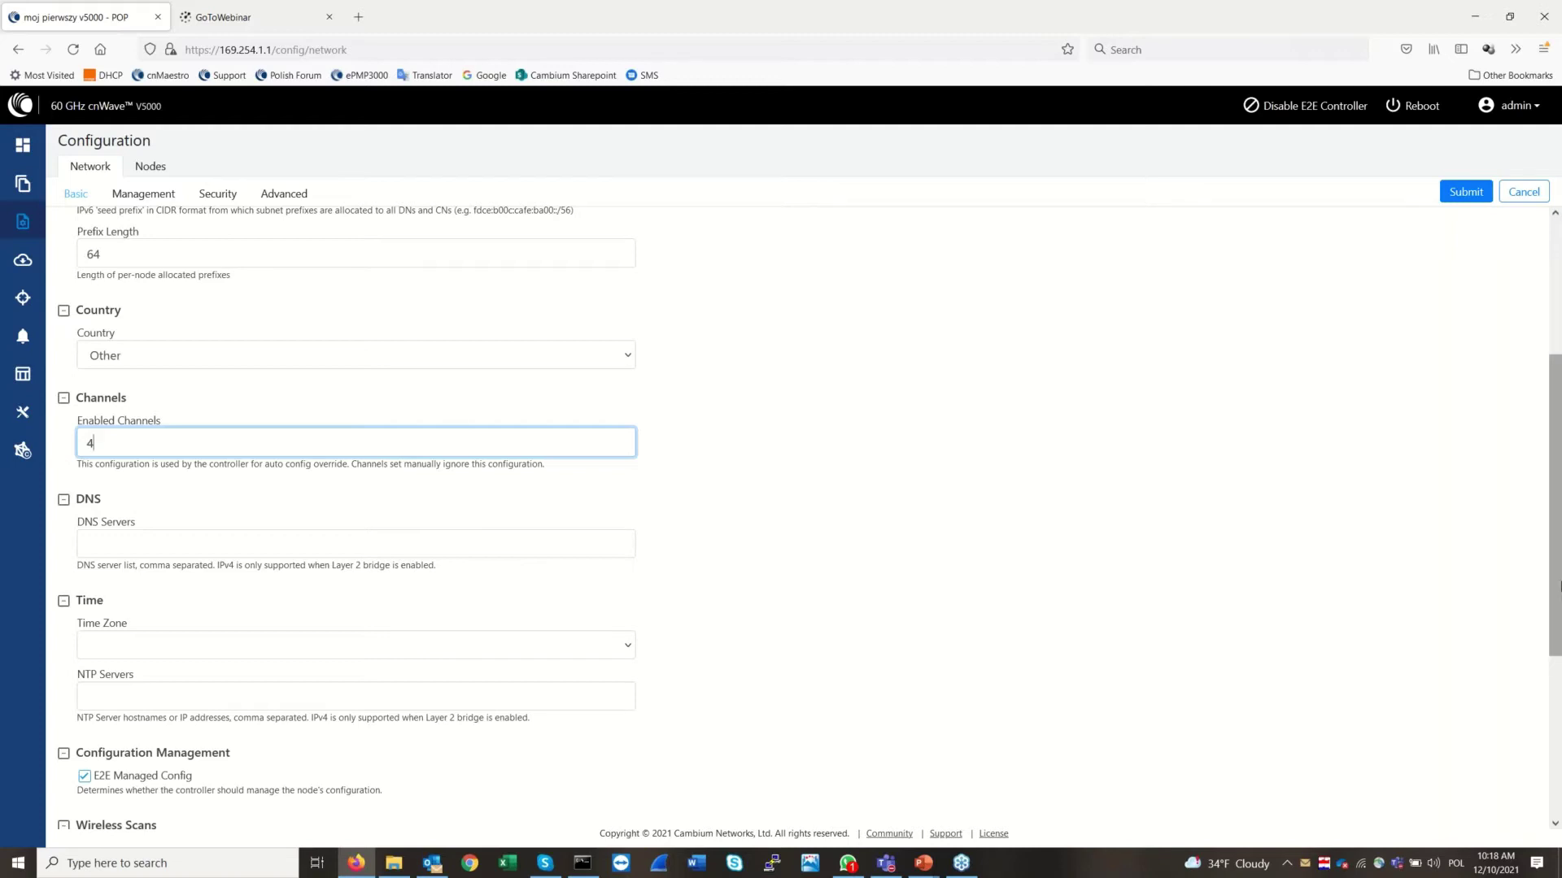
mouse_move(1555, 562)
mouse_down()
mouse_move(1557, 722)
mouse_move(1558, 456)
mouse_move(1559, 572)
mouse_up()
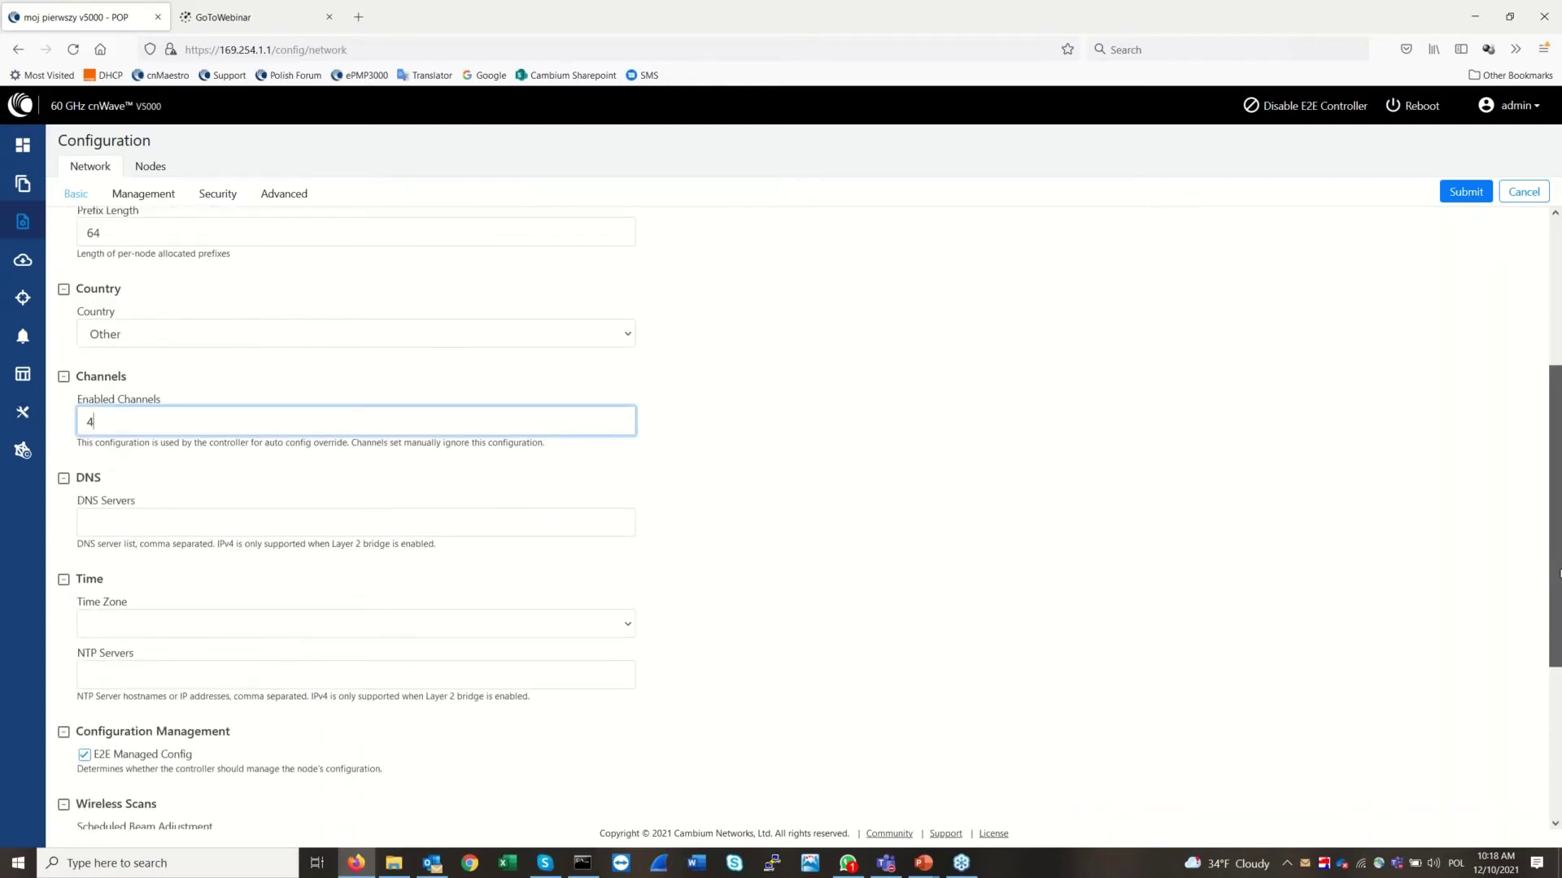
drag(1559, 573, 1558, 344)
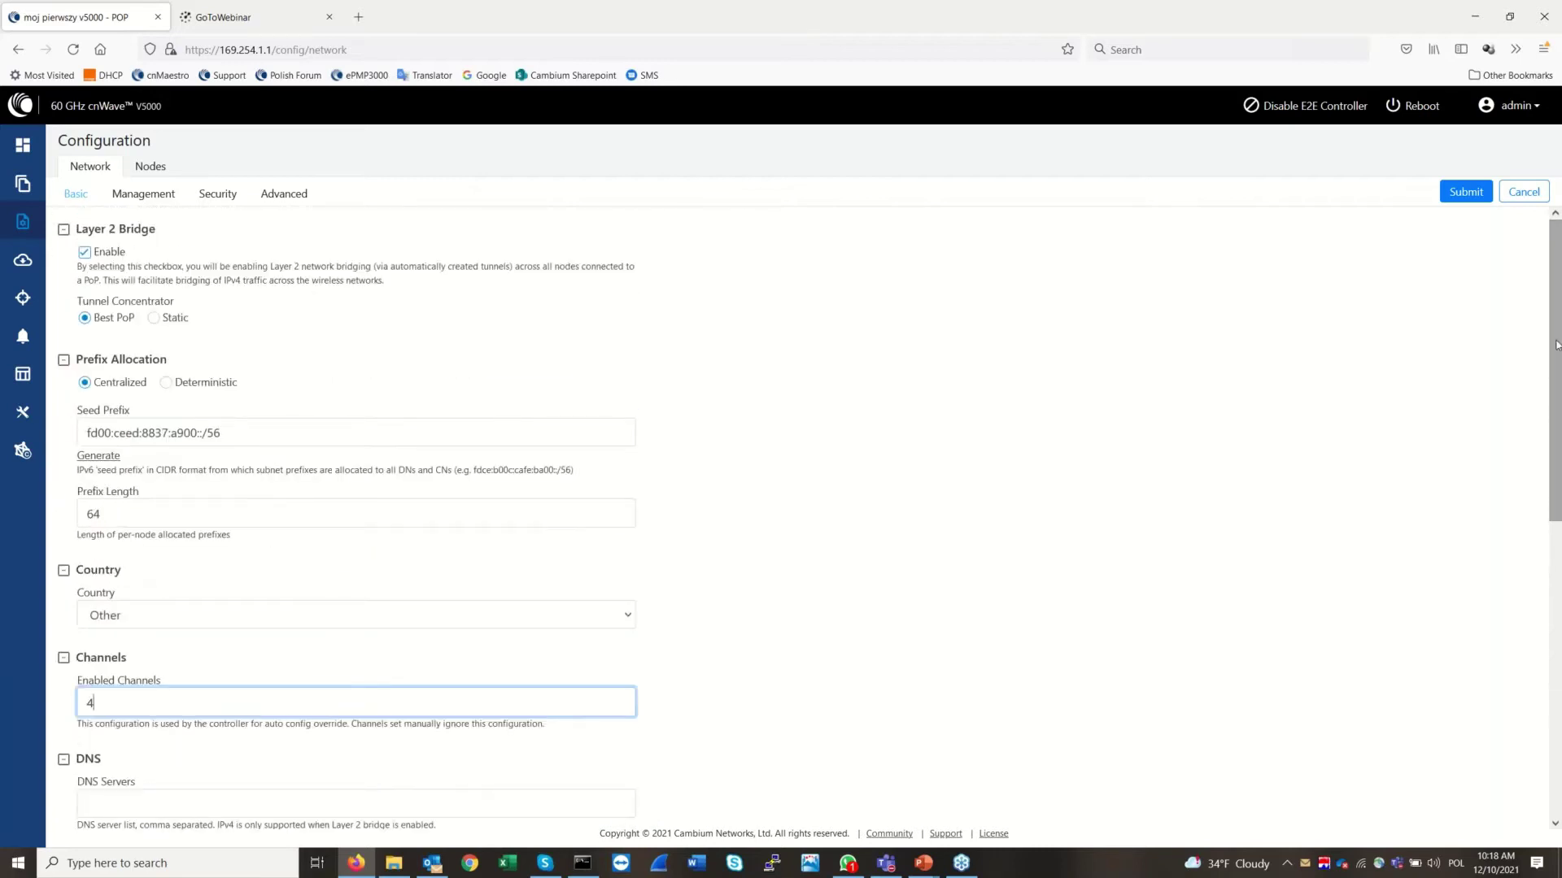
click(1472, 193)
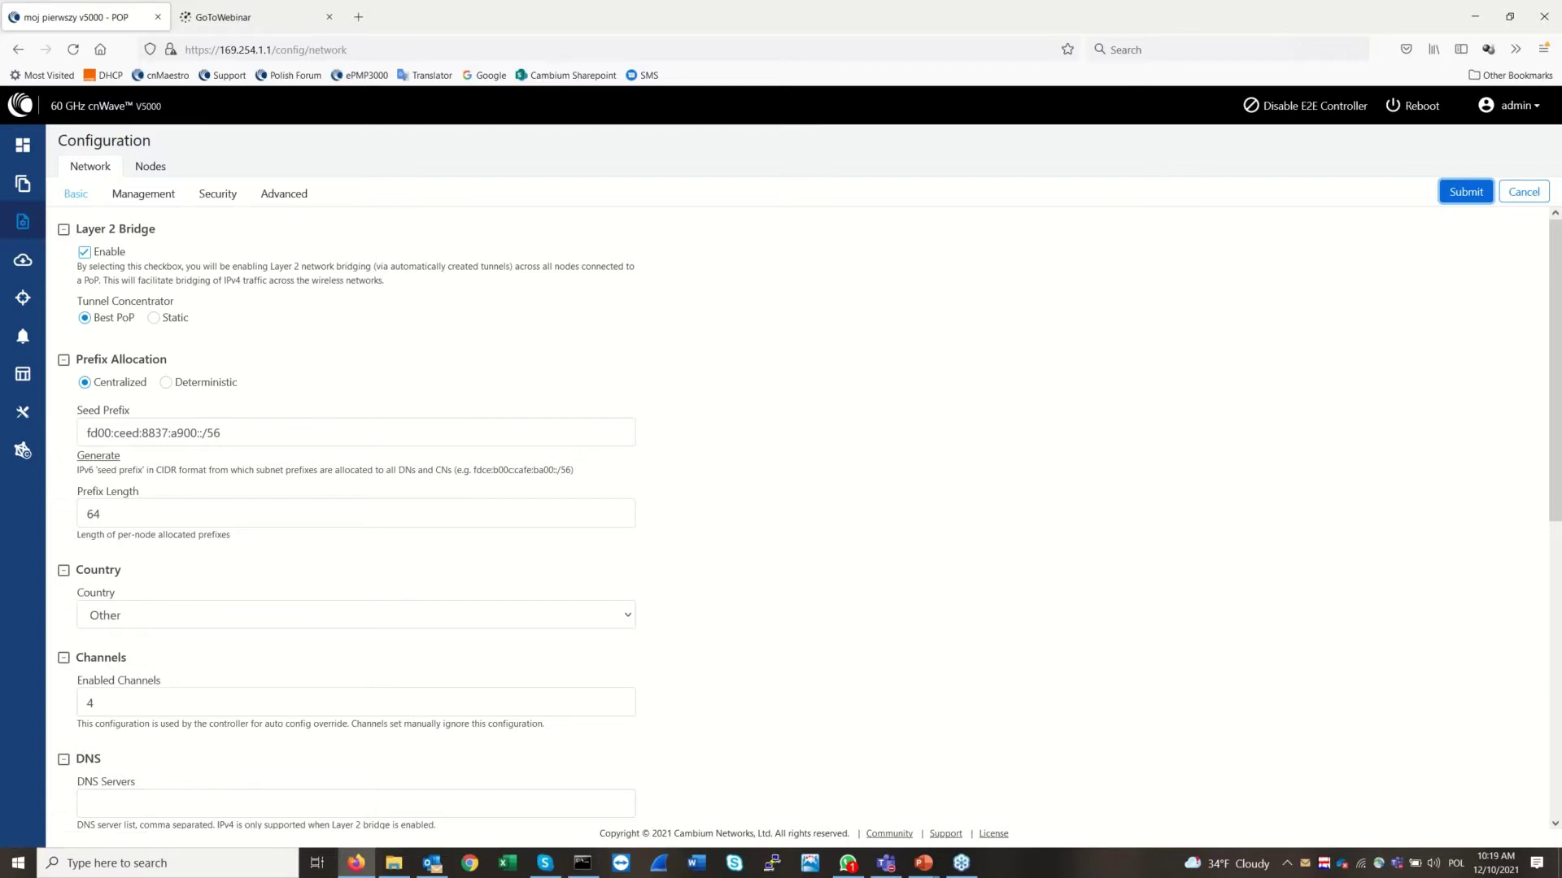
click(134, 197)
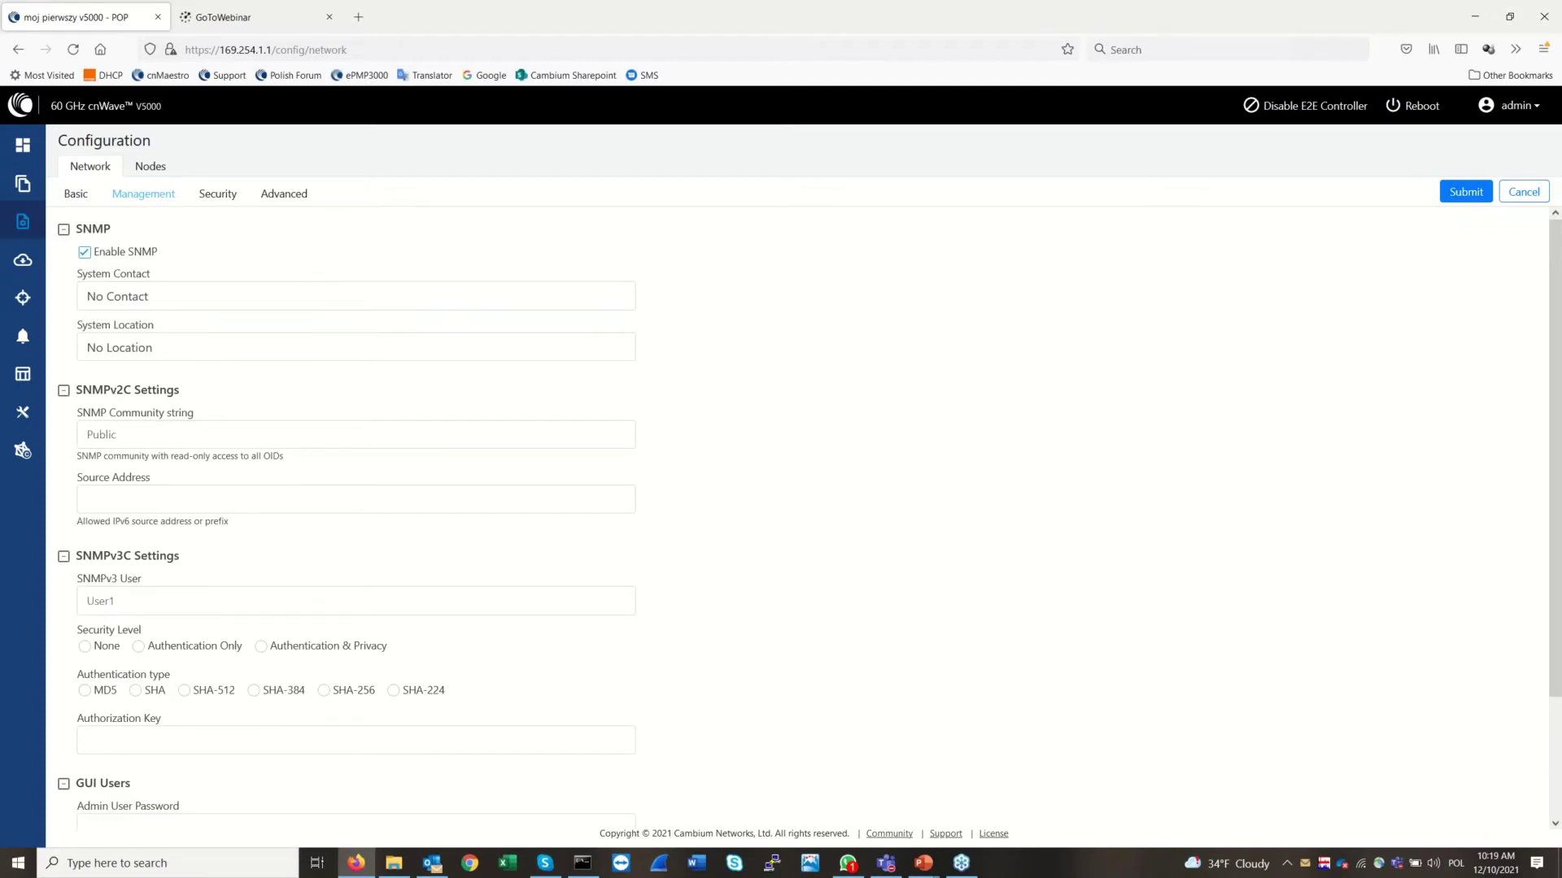
Leave SNMP Community and GUI Users unchanged, then view Wireless Security, which is Disabled
click(252, 439)
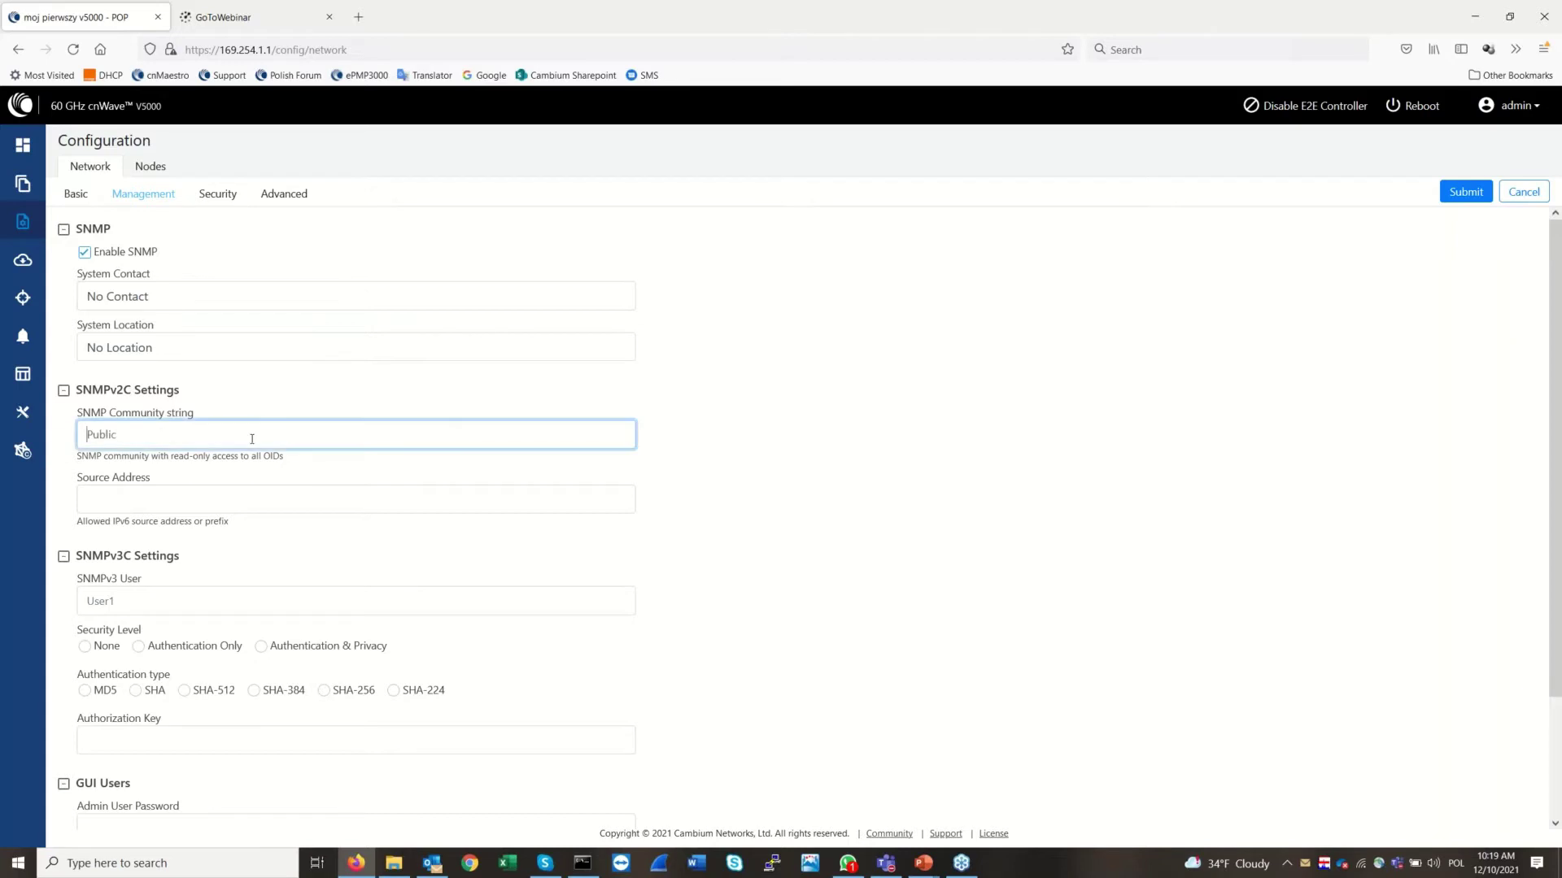
click(895, 423)
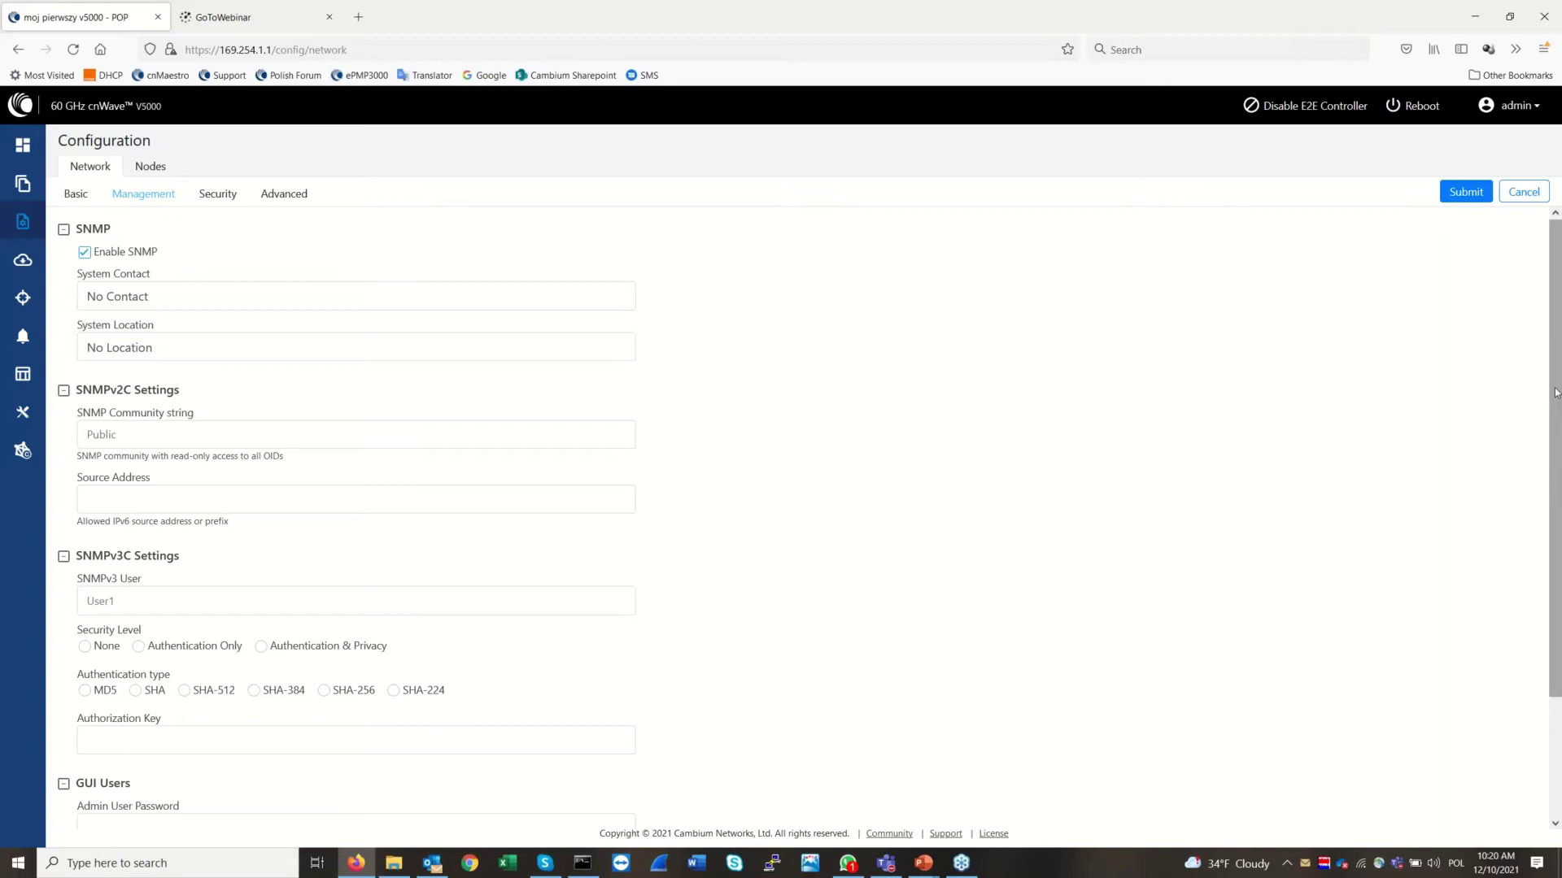
drag(1555, 392, 1559, 559)
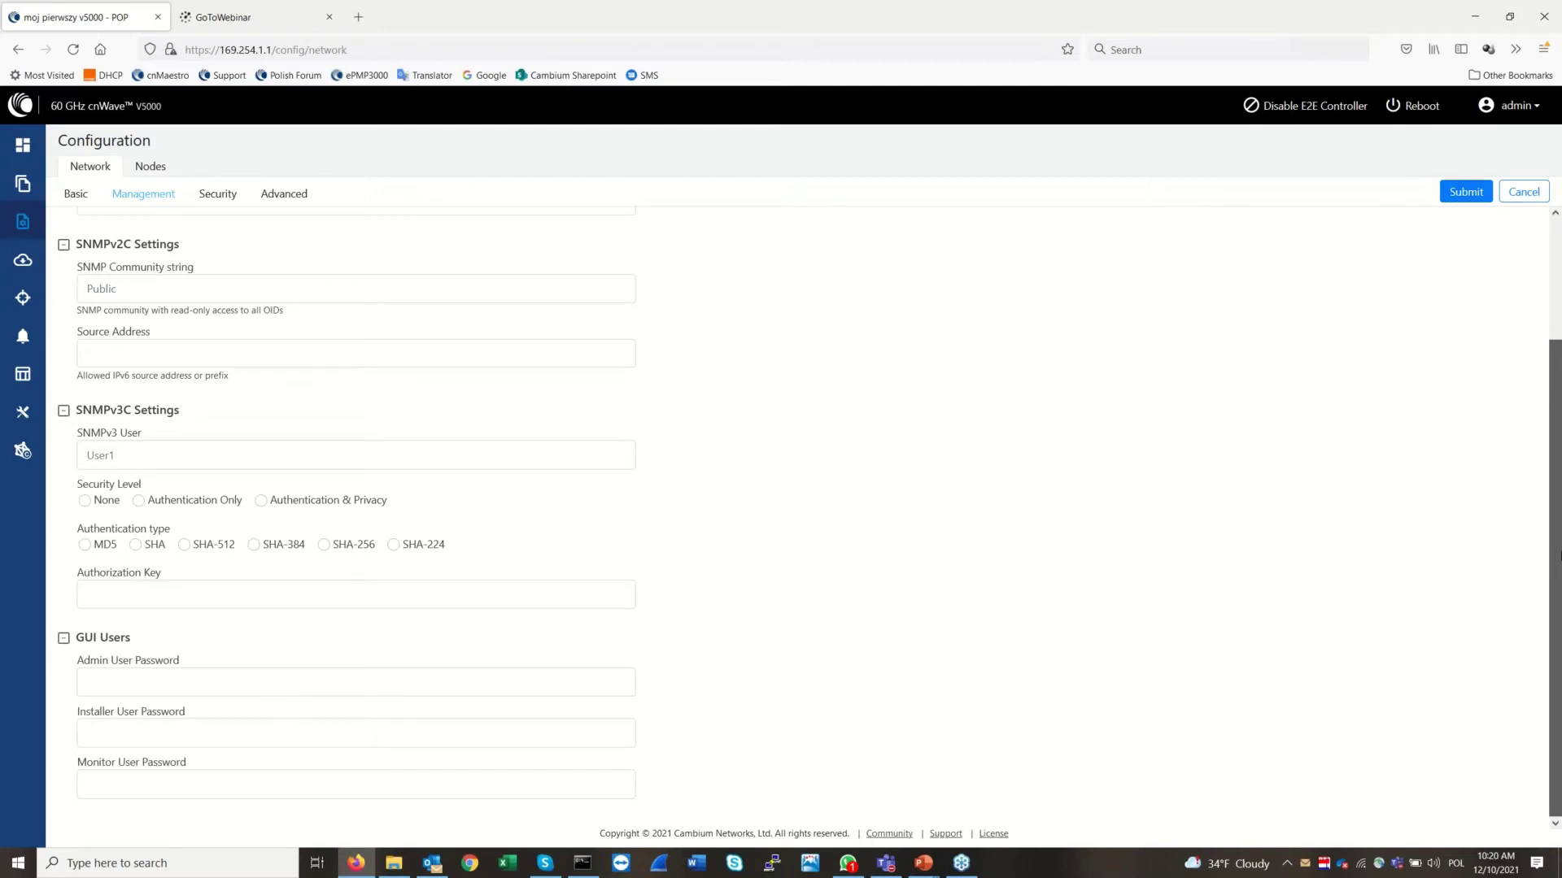
mouse_move(1560, 548)
mouse_down()
mouse_move(1558, 515)
mouse_move(1558, 549)
mouse_up()
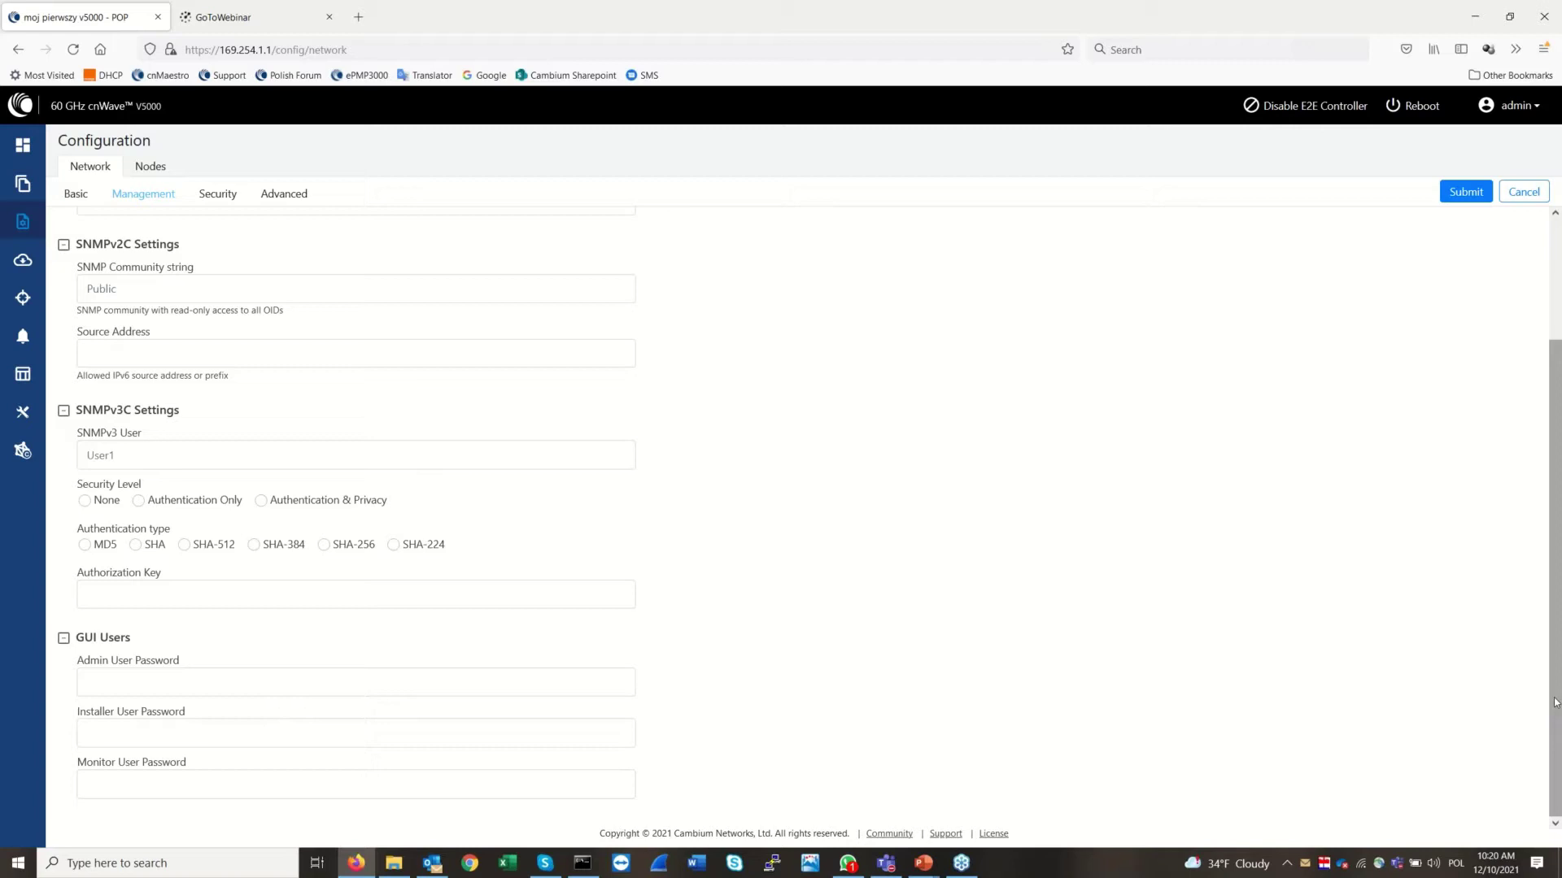
drag(1555, 703, 1555, 583)
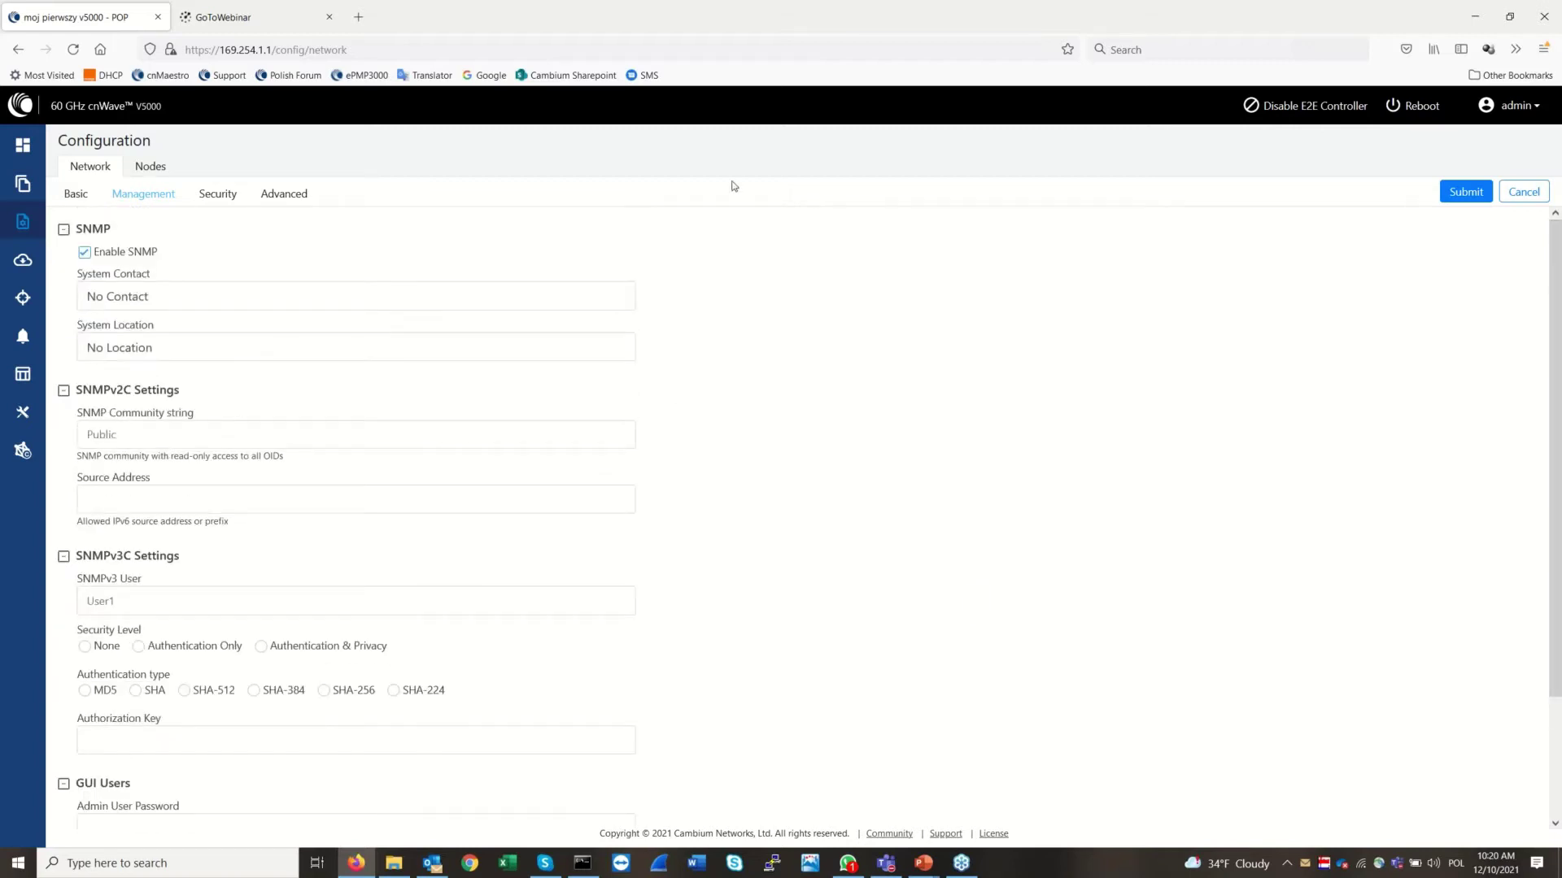
click(221, 196)
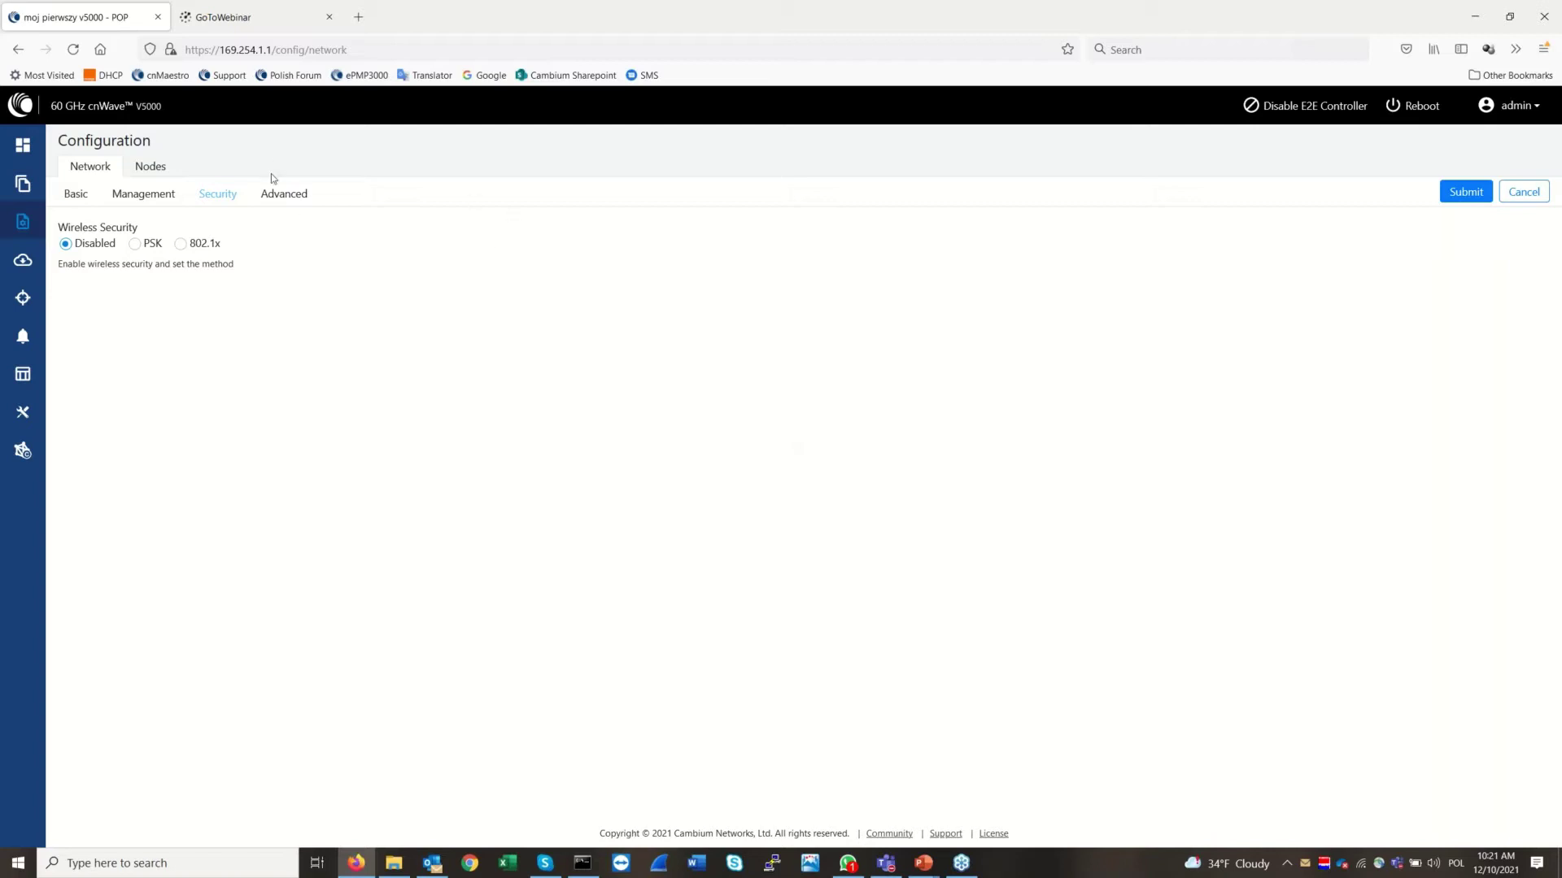
Display the Advanced network table listing snmpConfig.contact, popParams and their values
click(292, 202)
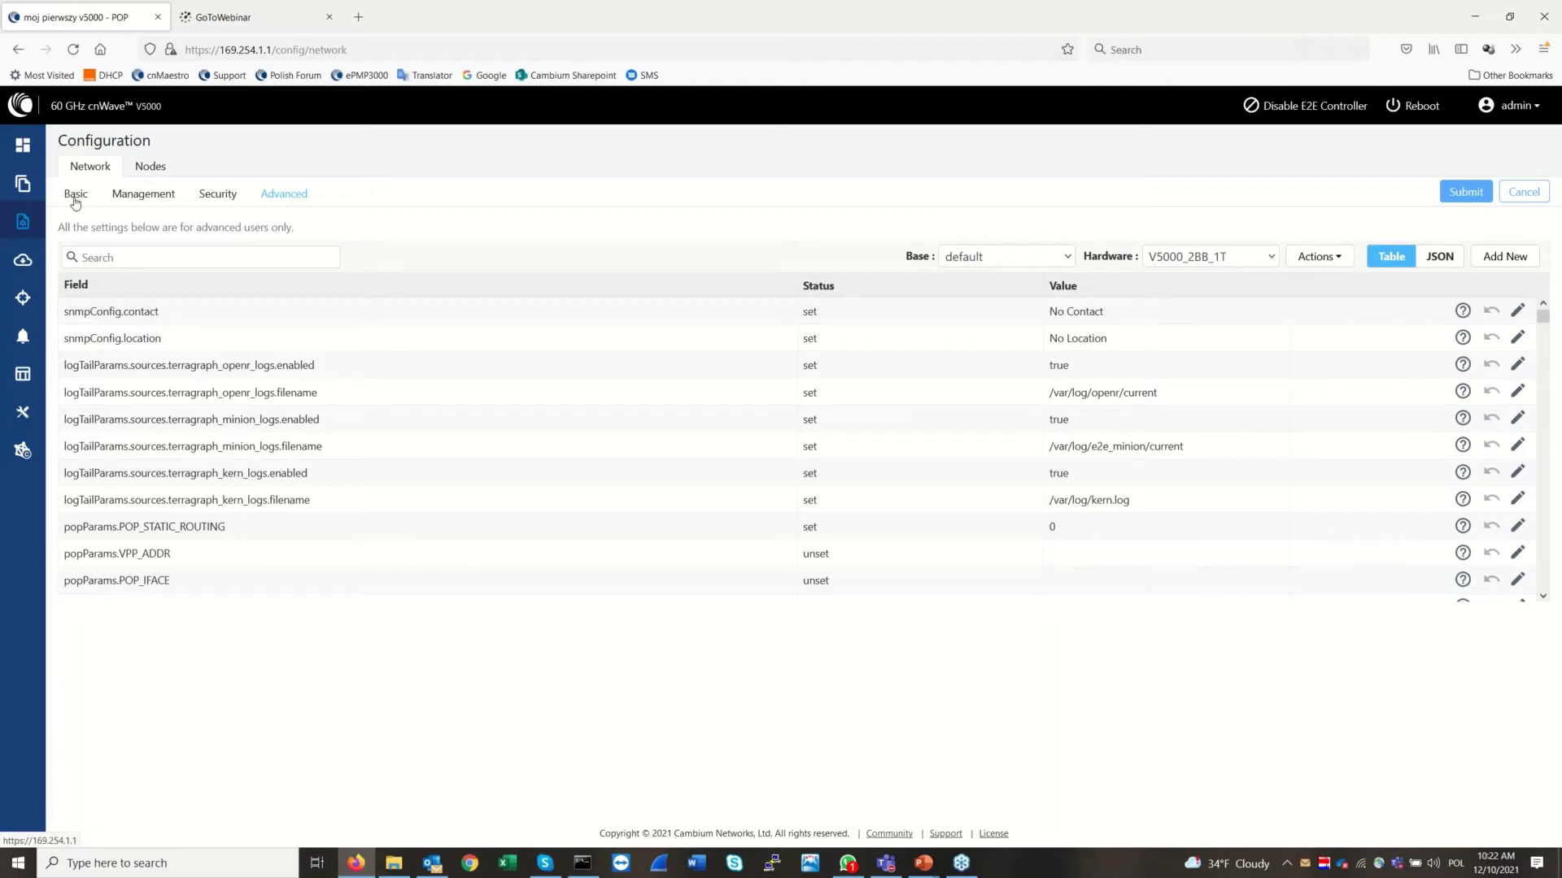
Show the moj pierwszy v5000 node settings: IPv4 169.254.1.1 and Static PoP routing
click(76, 197)
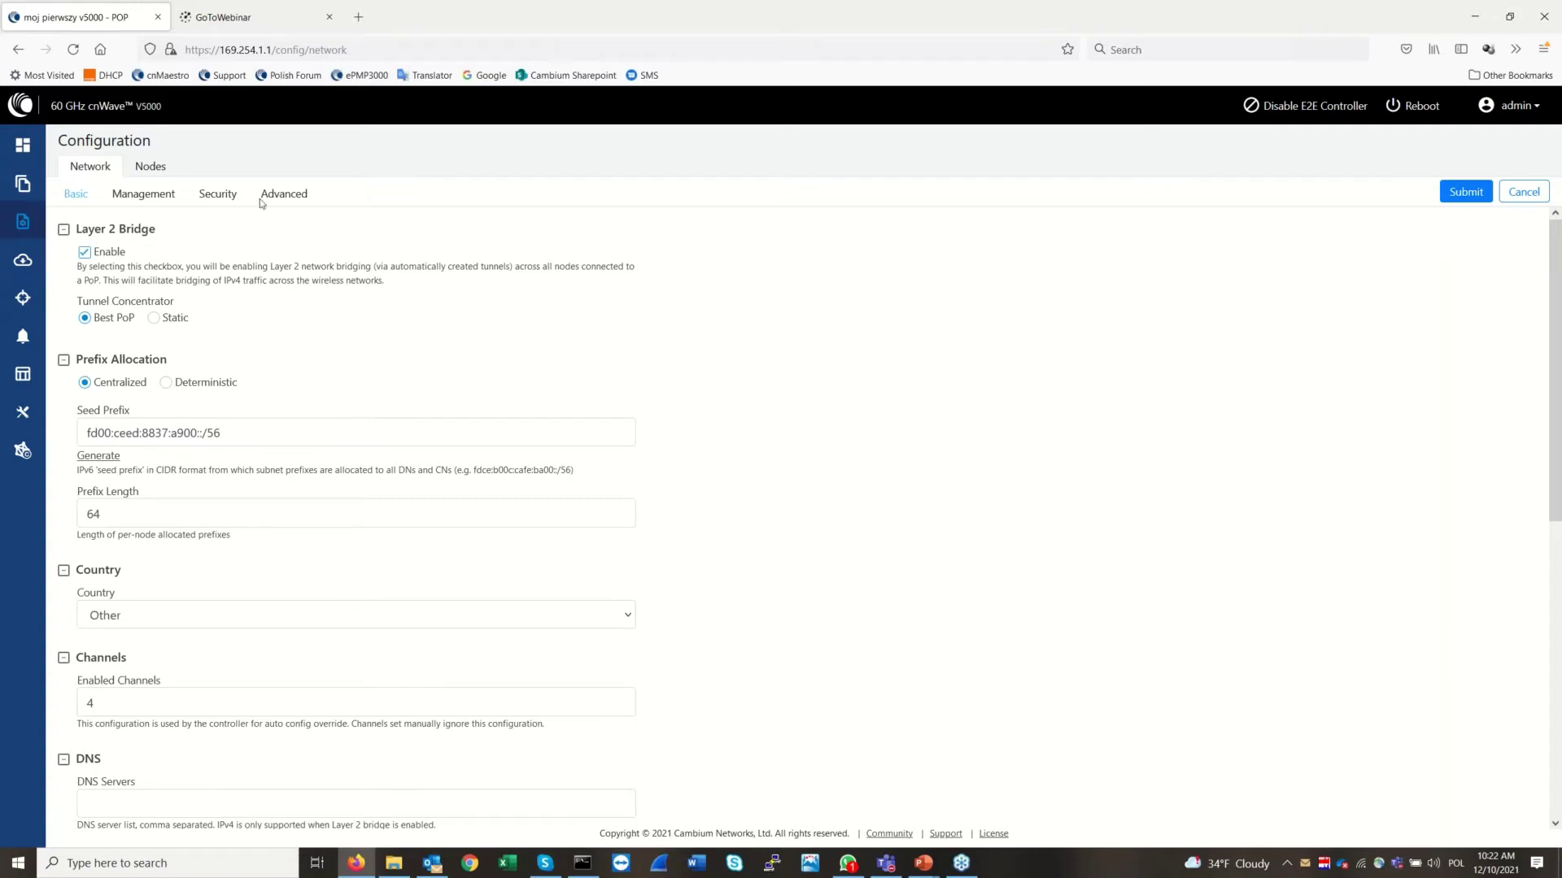
click(148, 168)
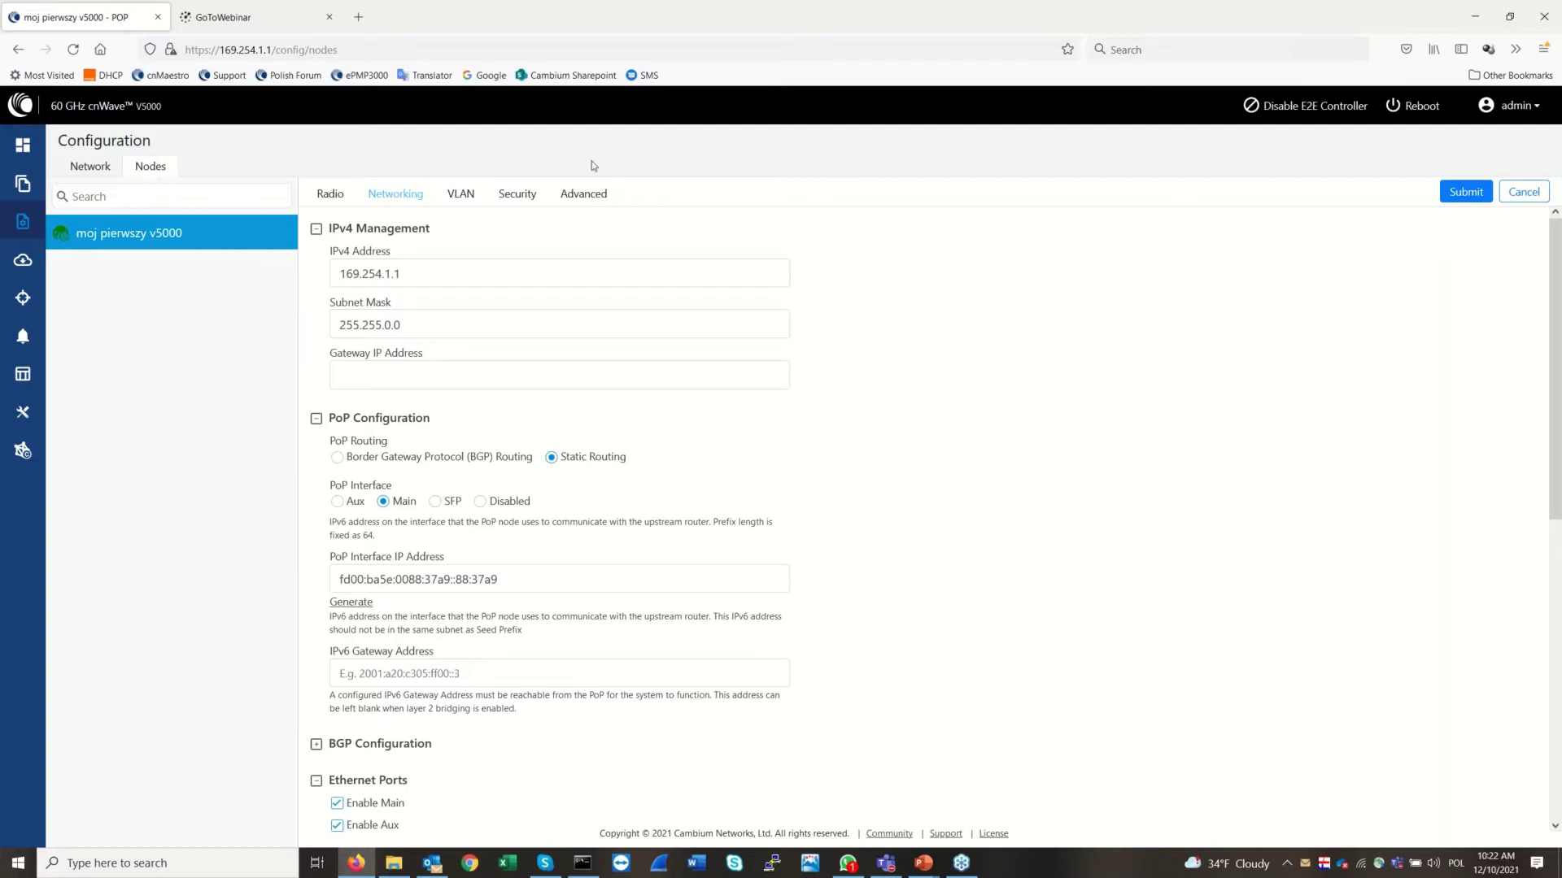
Review the POP node's EIRP and Sector radio settings and submit the node overrides
click(333, 199)
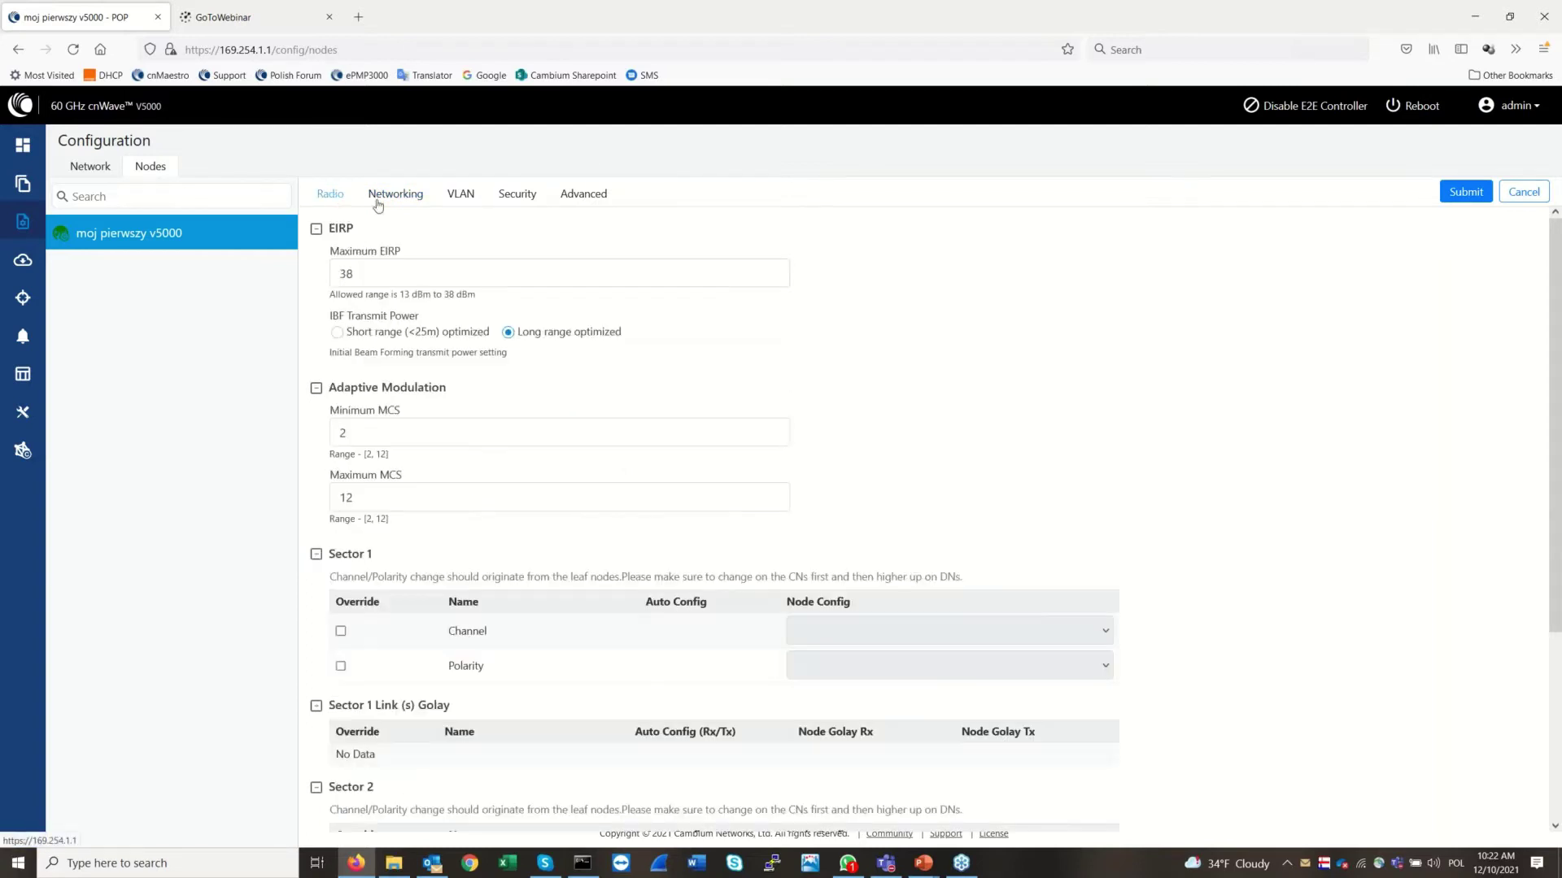
scroll(1558, 413, down, 3)
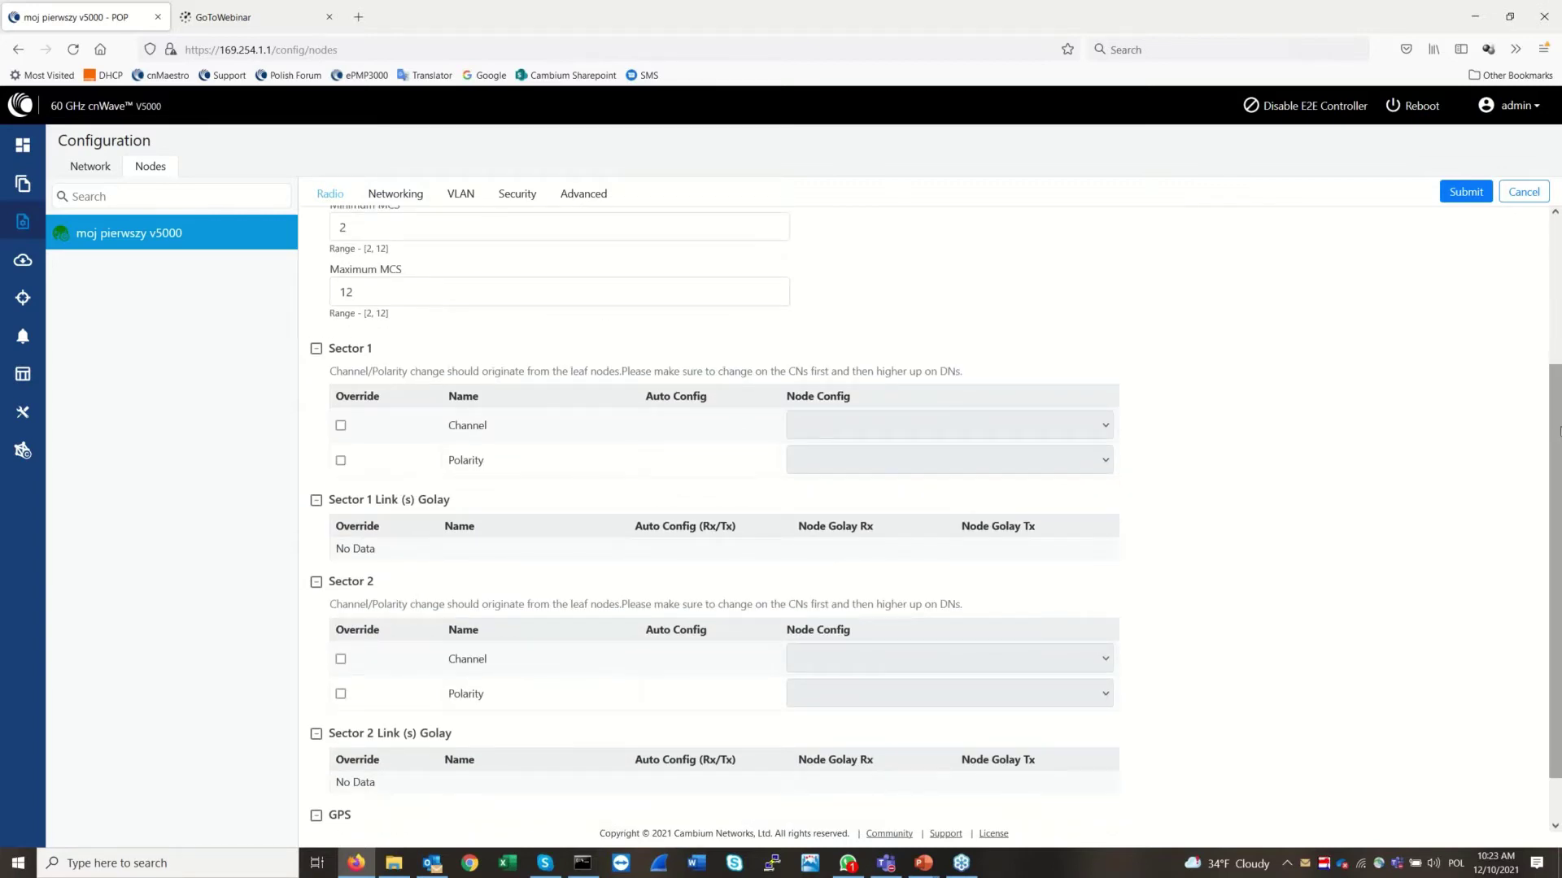
scroll(1545, 400, up, 3)
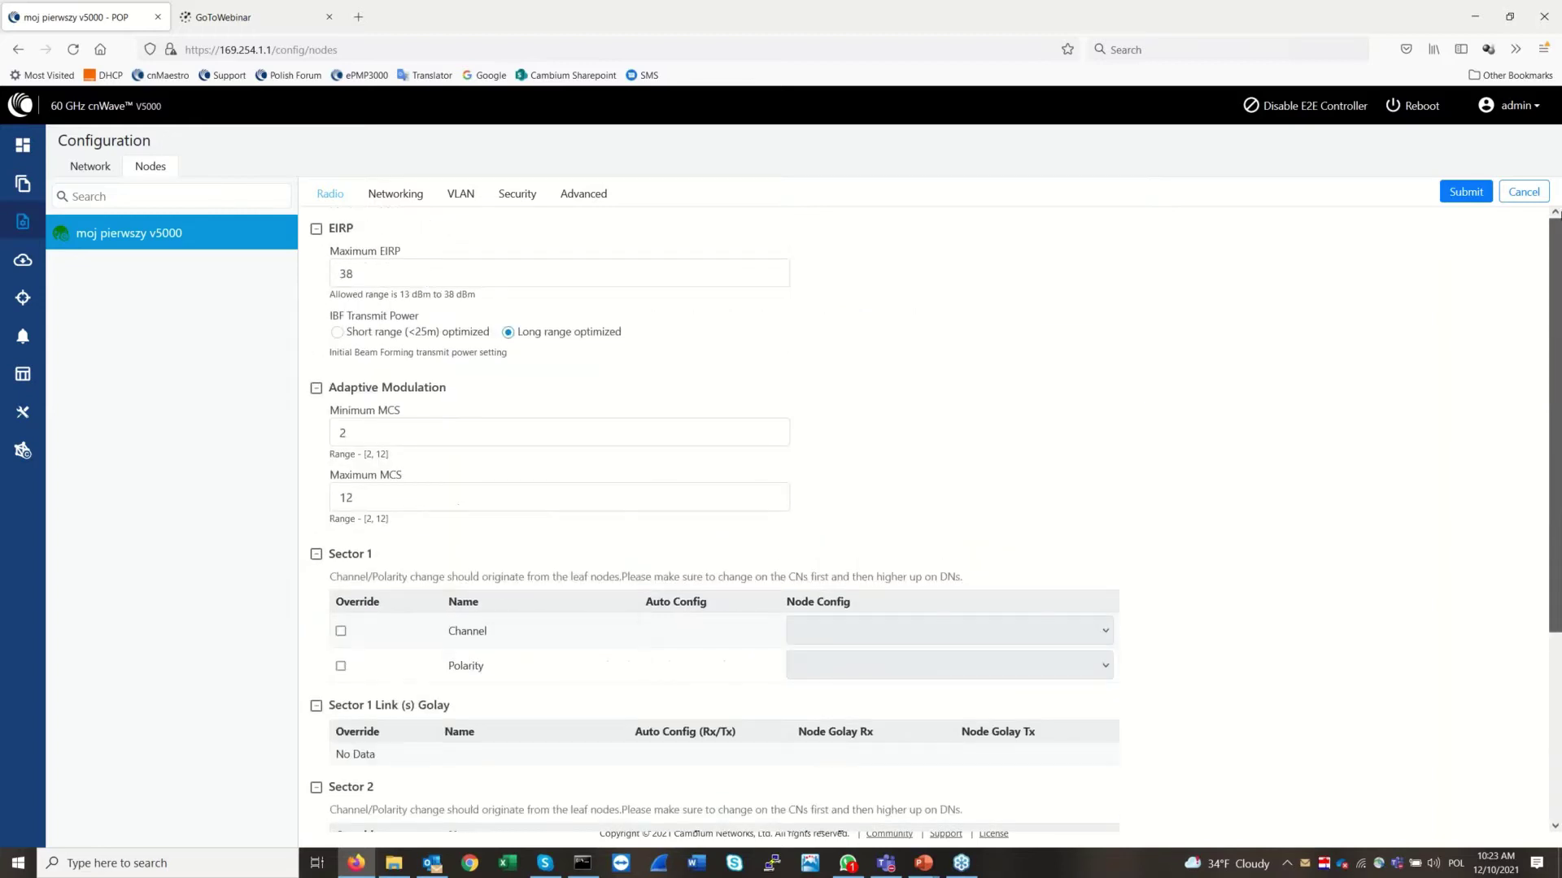
scroll(1559, 505, down, 3)
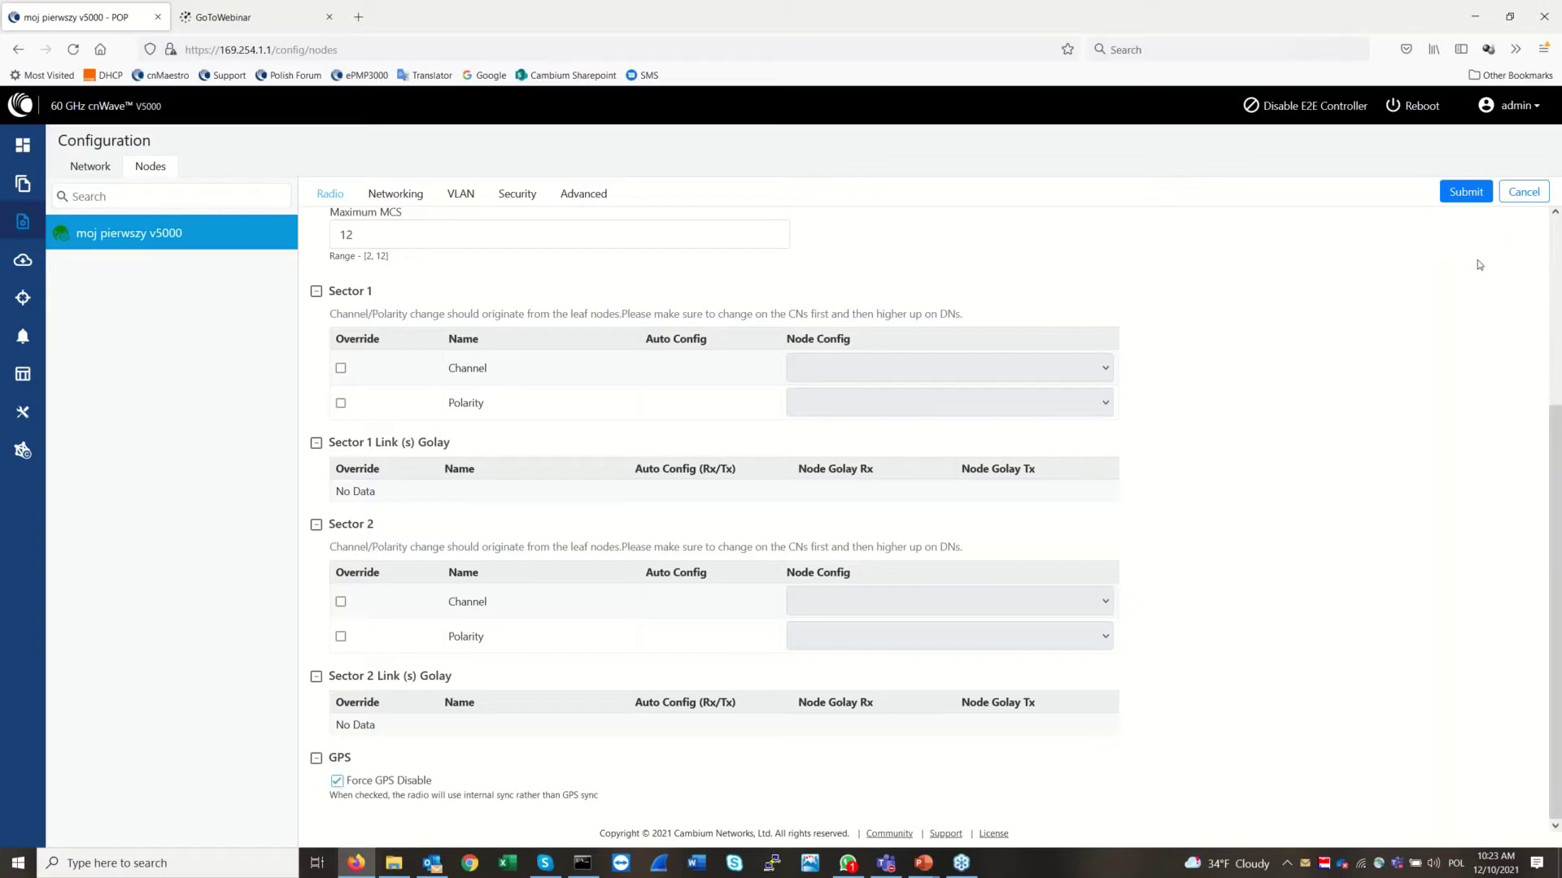
click(1464, 194)
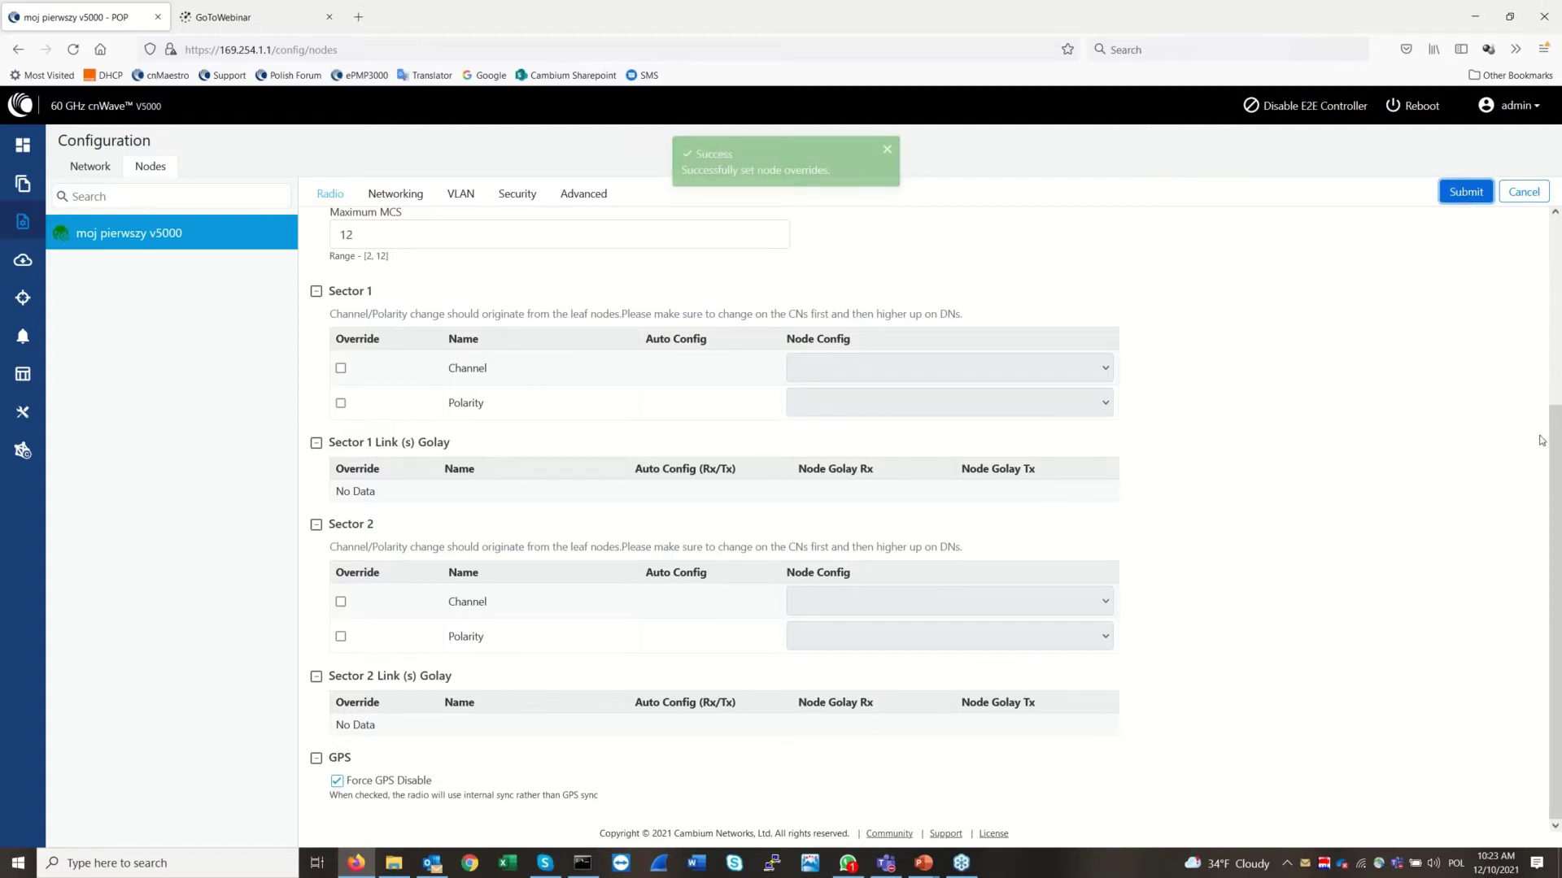
Confirm Maximum EIRP is 38, then return to the node's Networking settings
drag(1556, 471, 1557, 267)
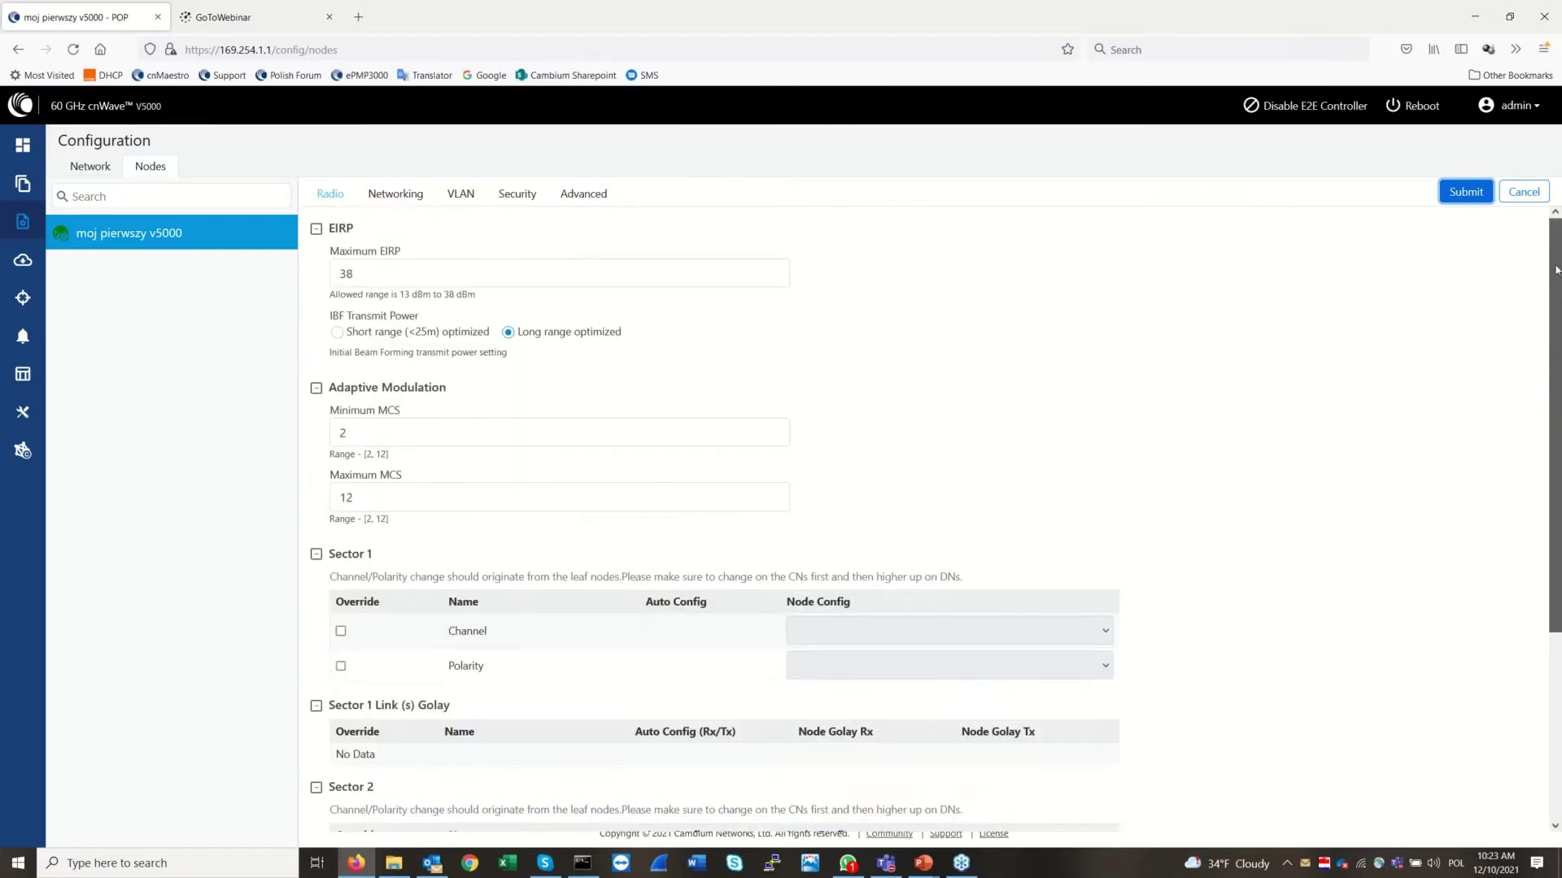
mouse_move(1556, 337)
mouse_down()
mouse_move(1559, 622)
mouse_move(1558, 362)
mouse_up()
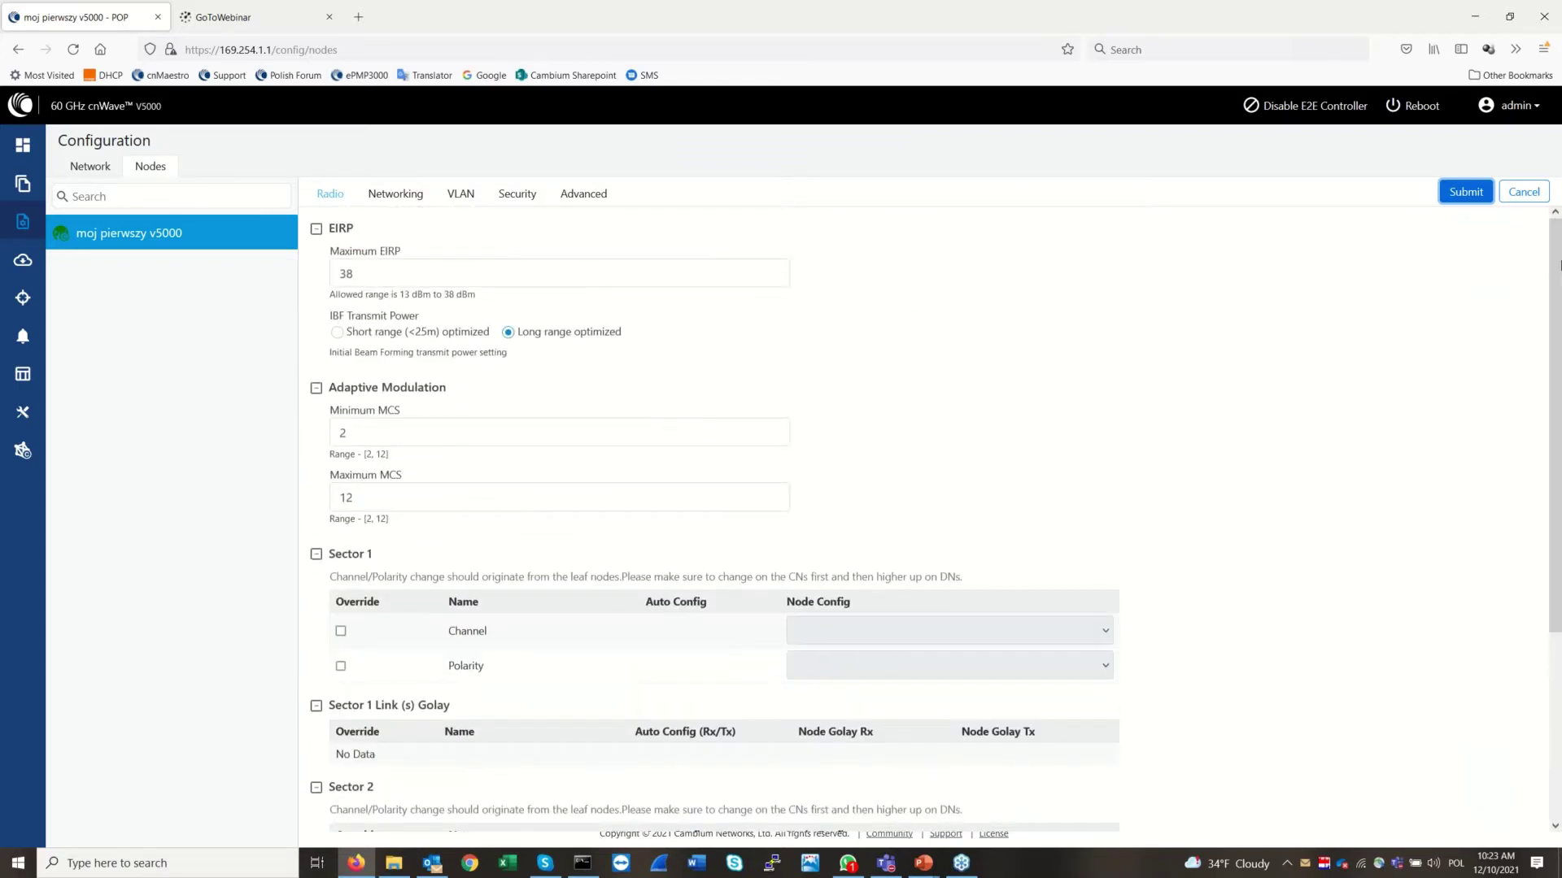
drag(352, 273, 323, 283)
click(431, 283)
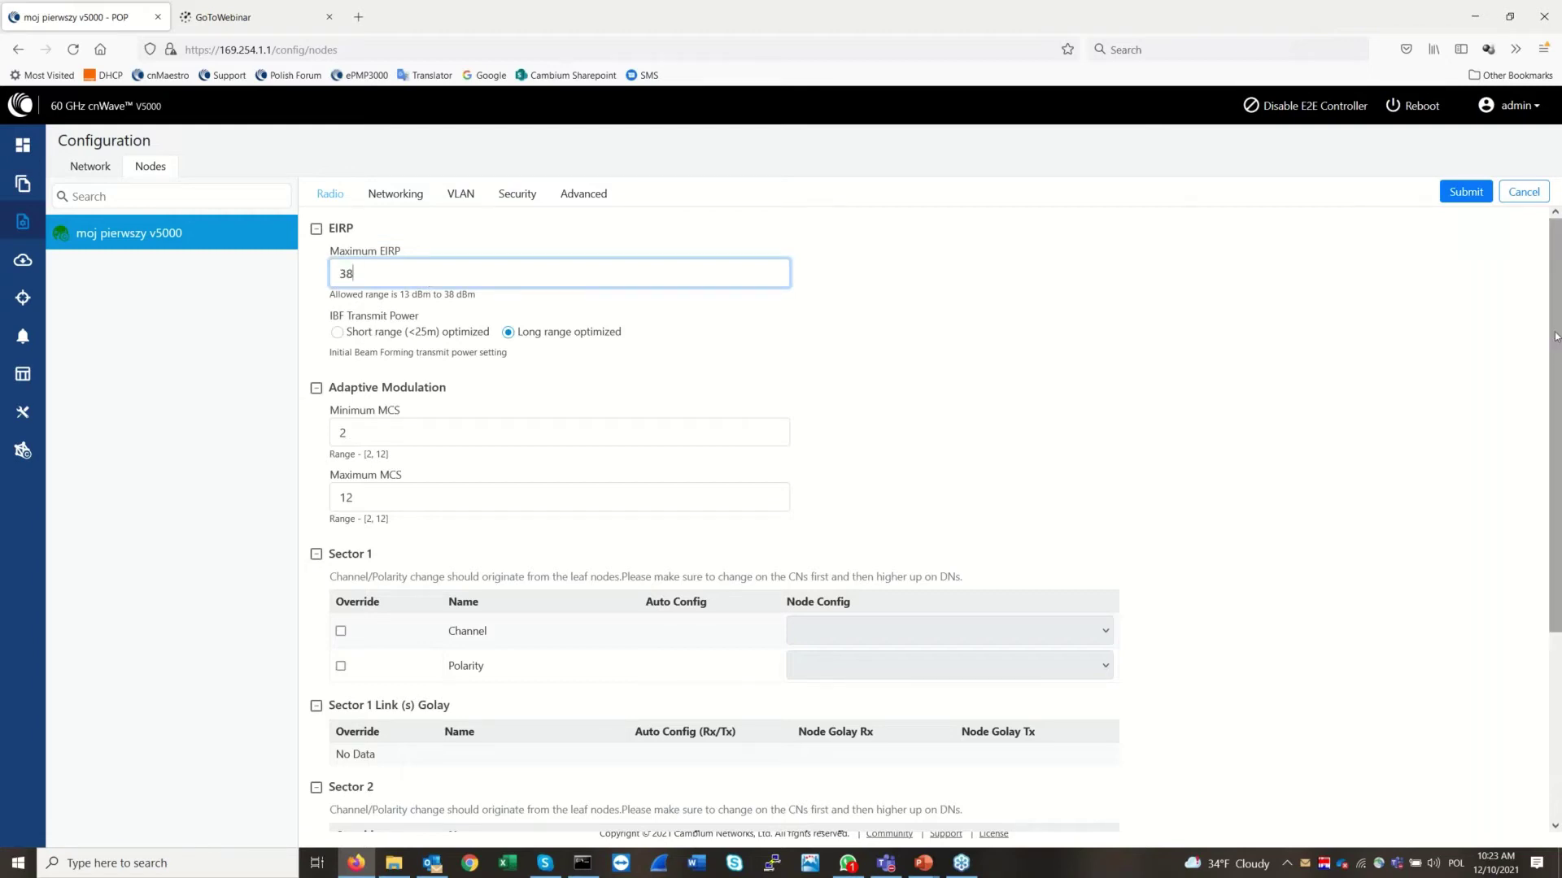
scroll(1558, 391, down, 3)
scroll(1557, 390, up, 3)
mouse_move(1556, 321)
mouse_down()
mouse_move(1559, 563)
mouse_move(1555, 341)
mouse_up()
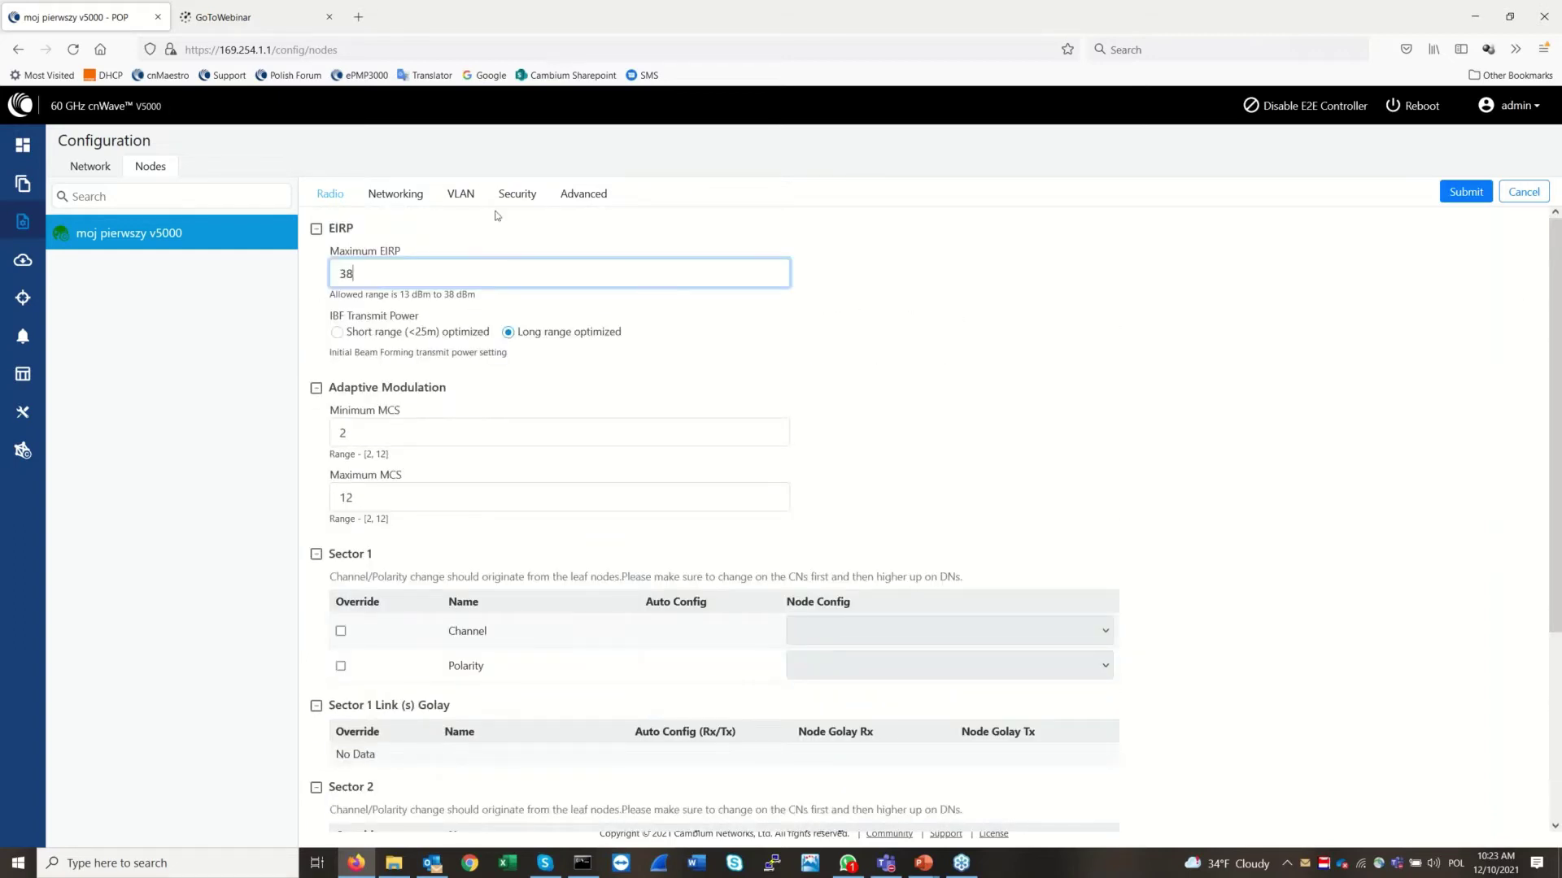
click(388, 197)
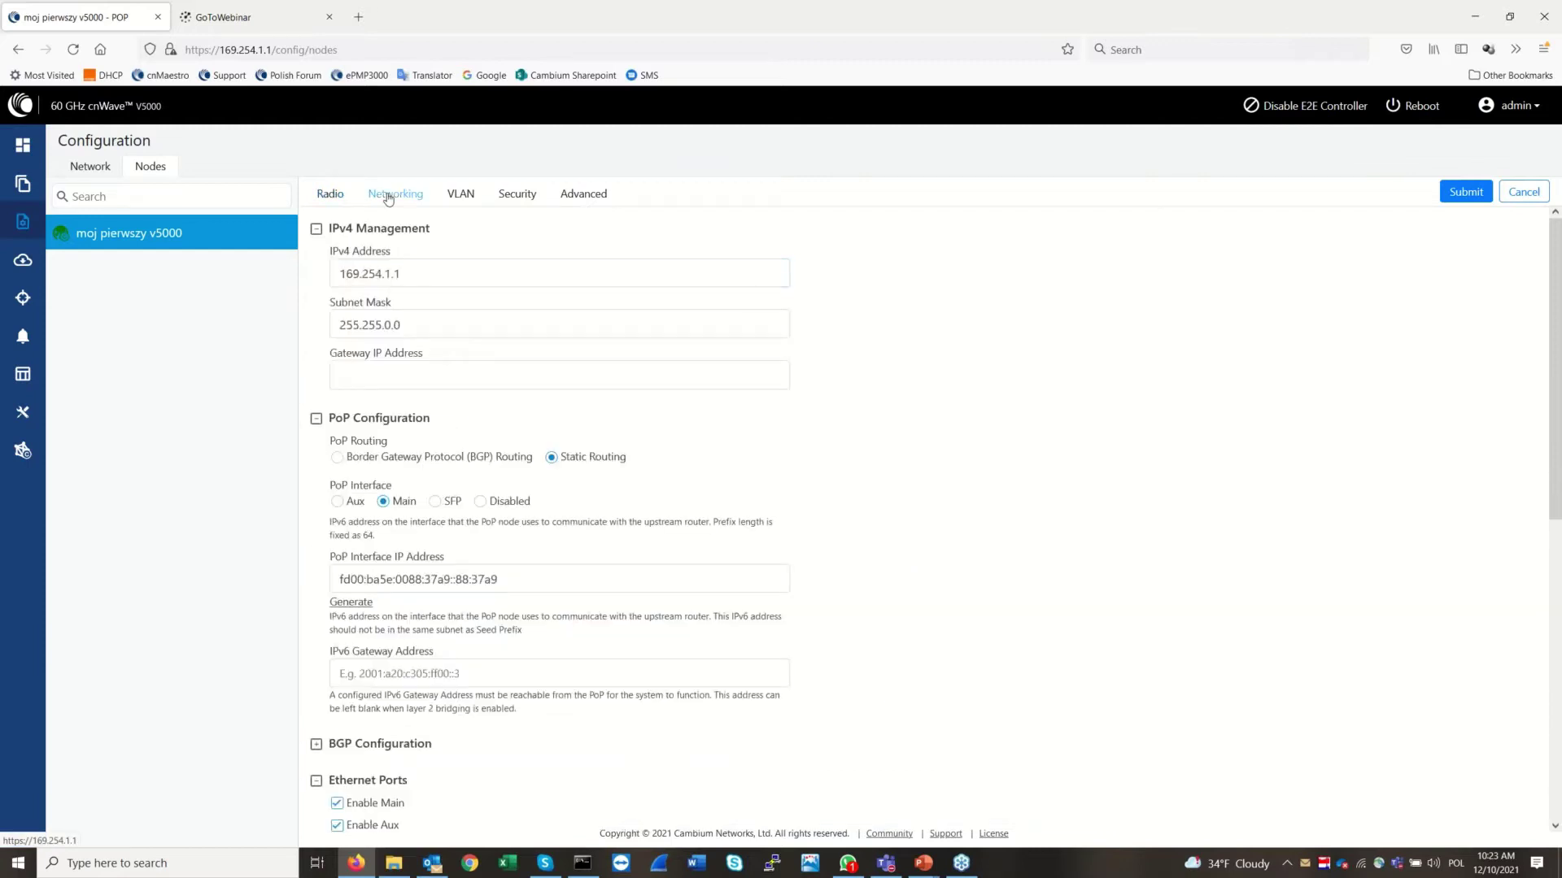
click(456, 276)
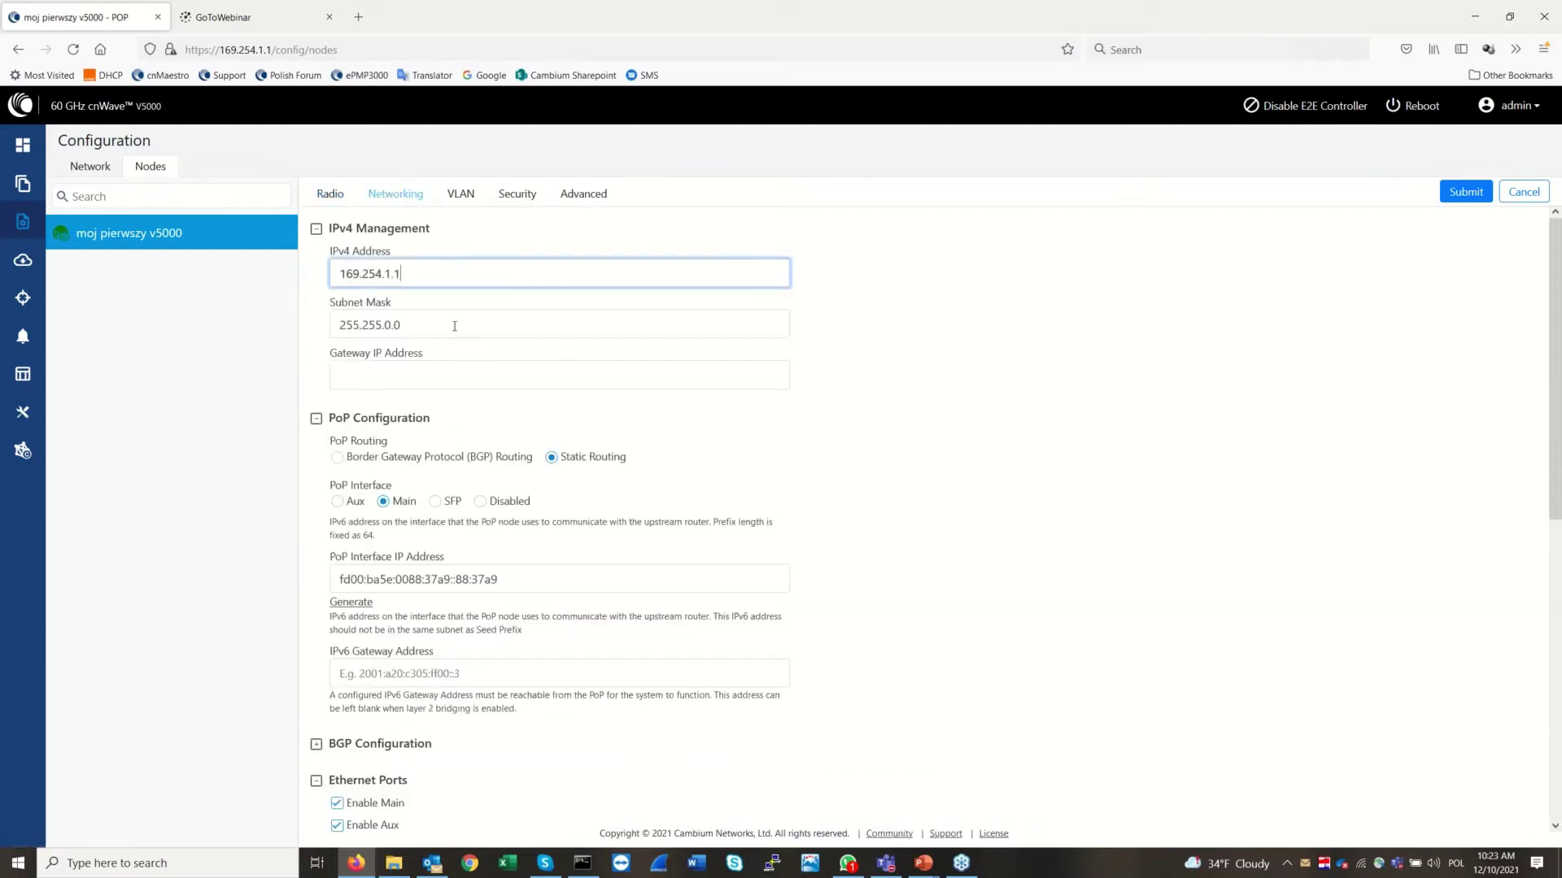
click(597, 317)
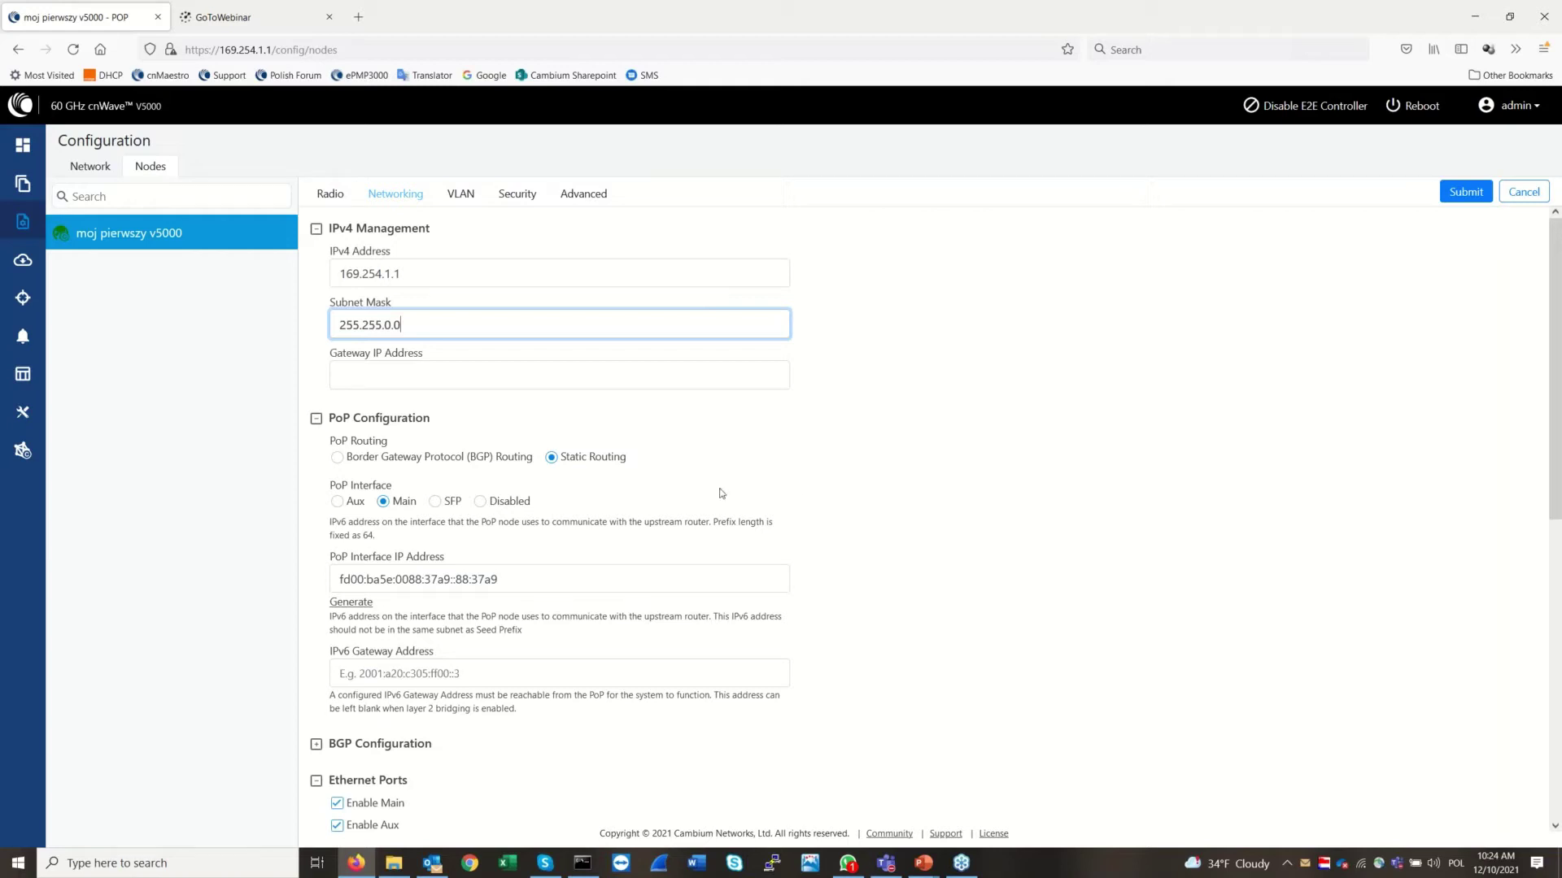
click(549, 374)
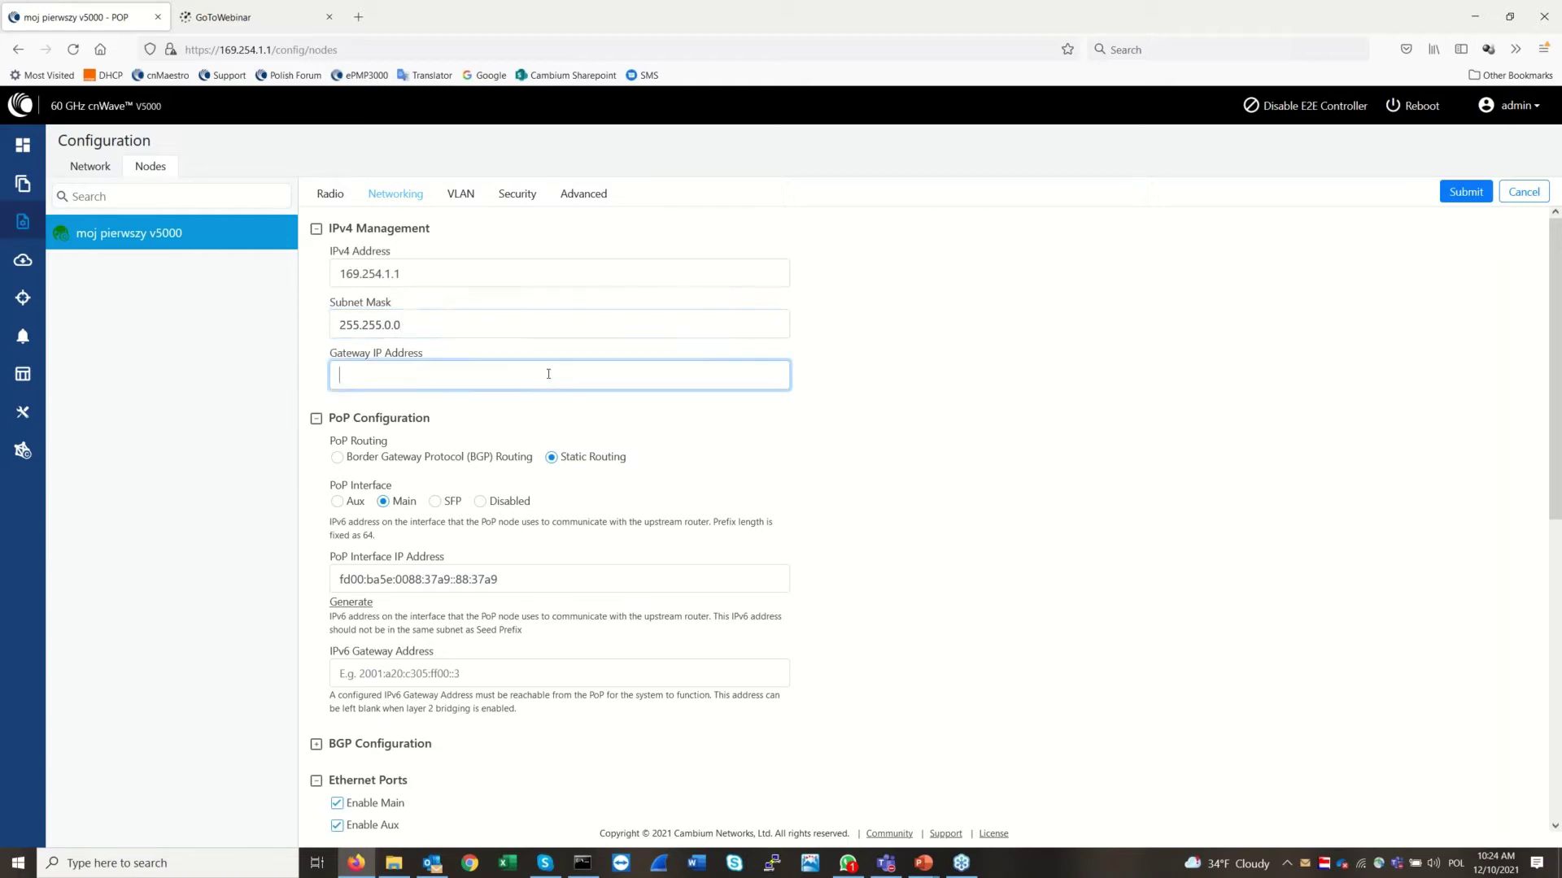
click(1120, 544)
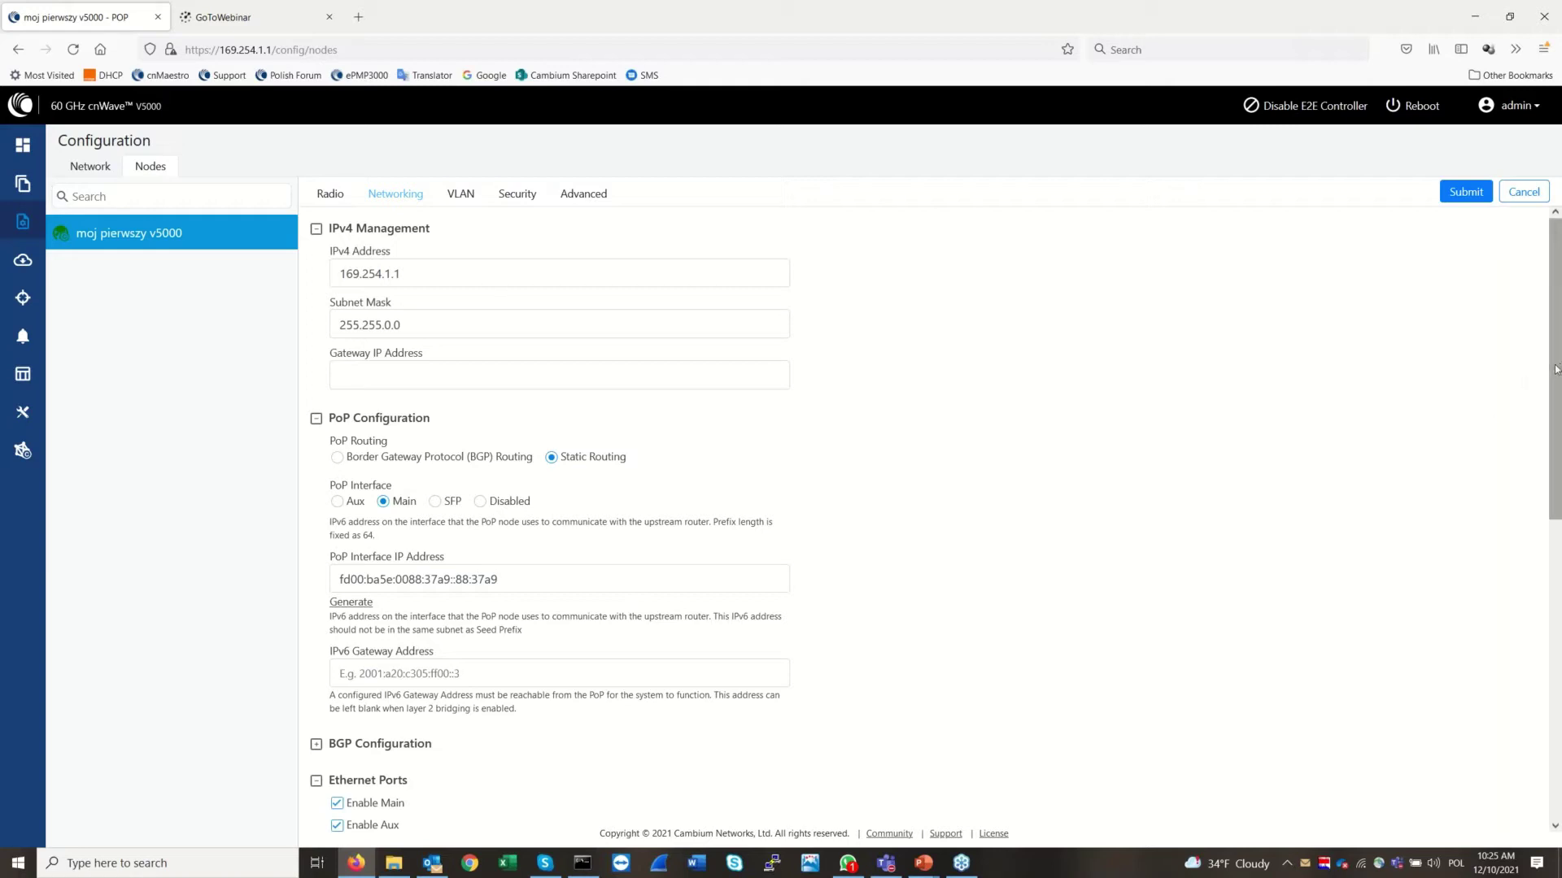
drag(1556, 372, 1559, 404)
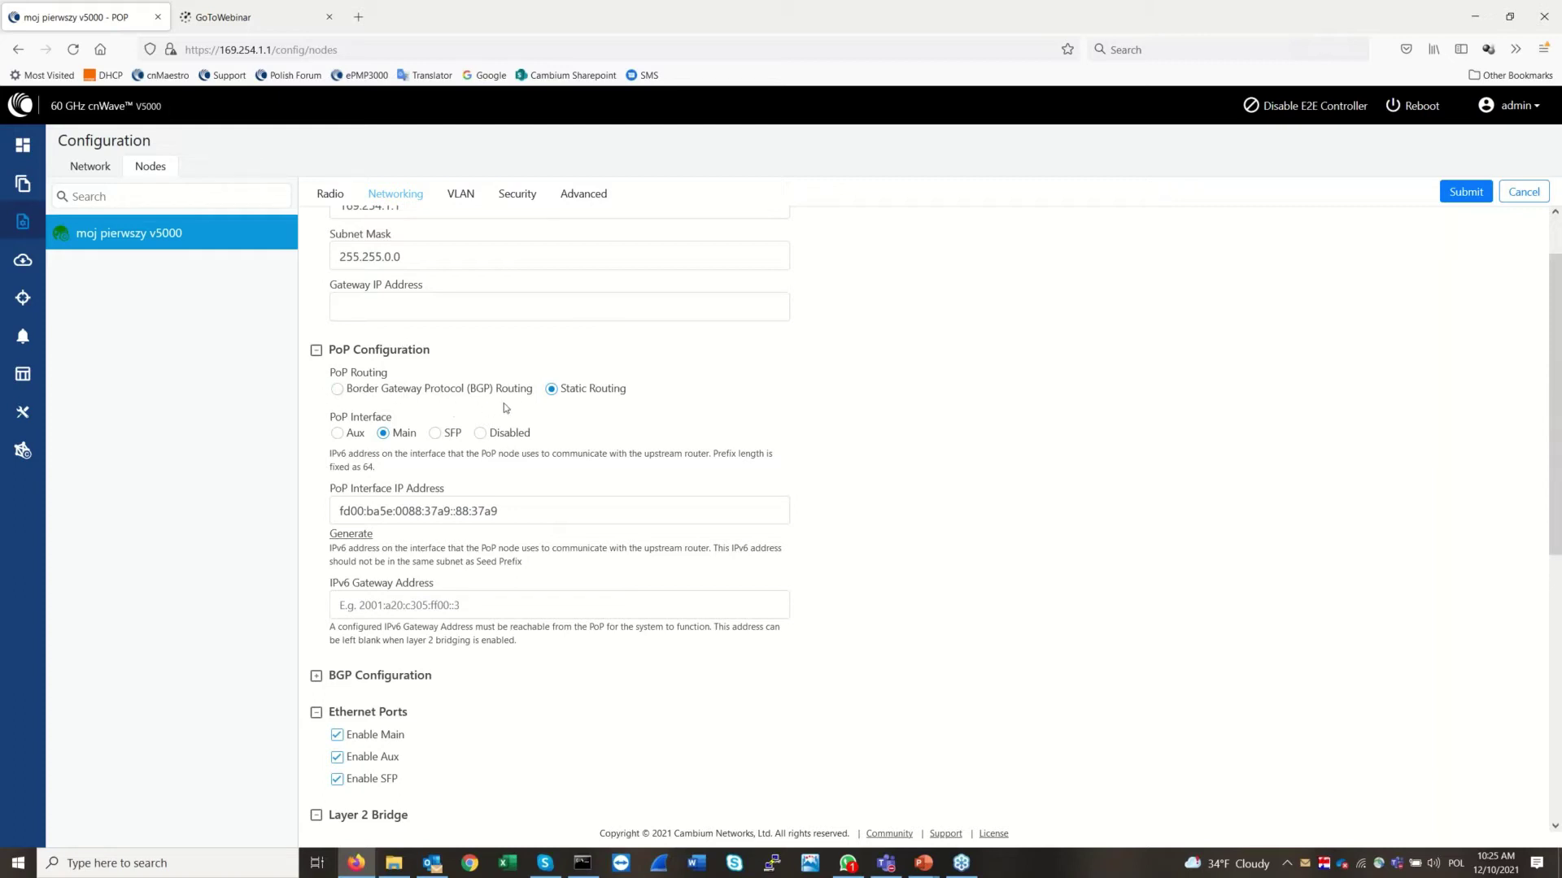
click(338, 390)
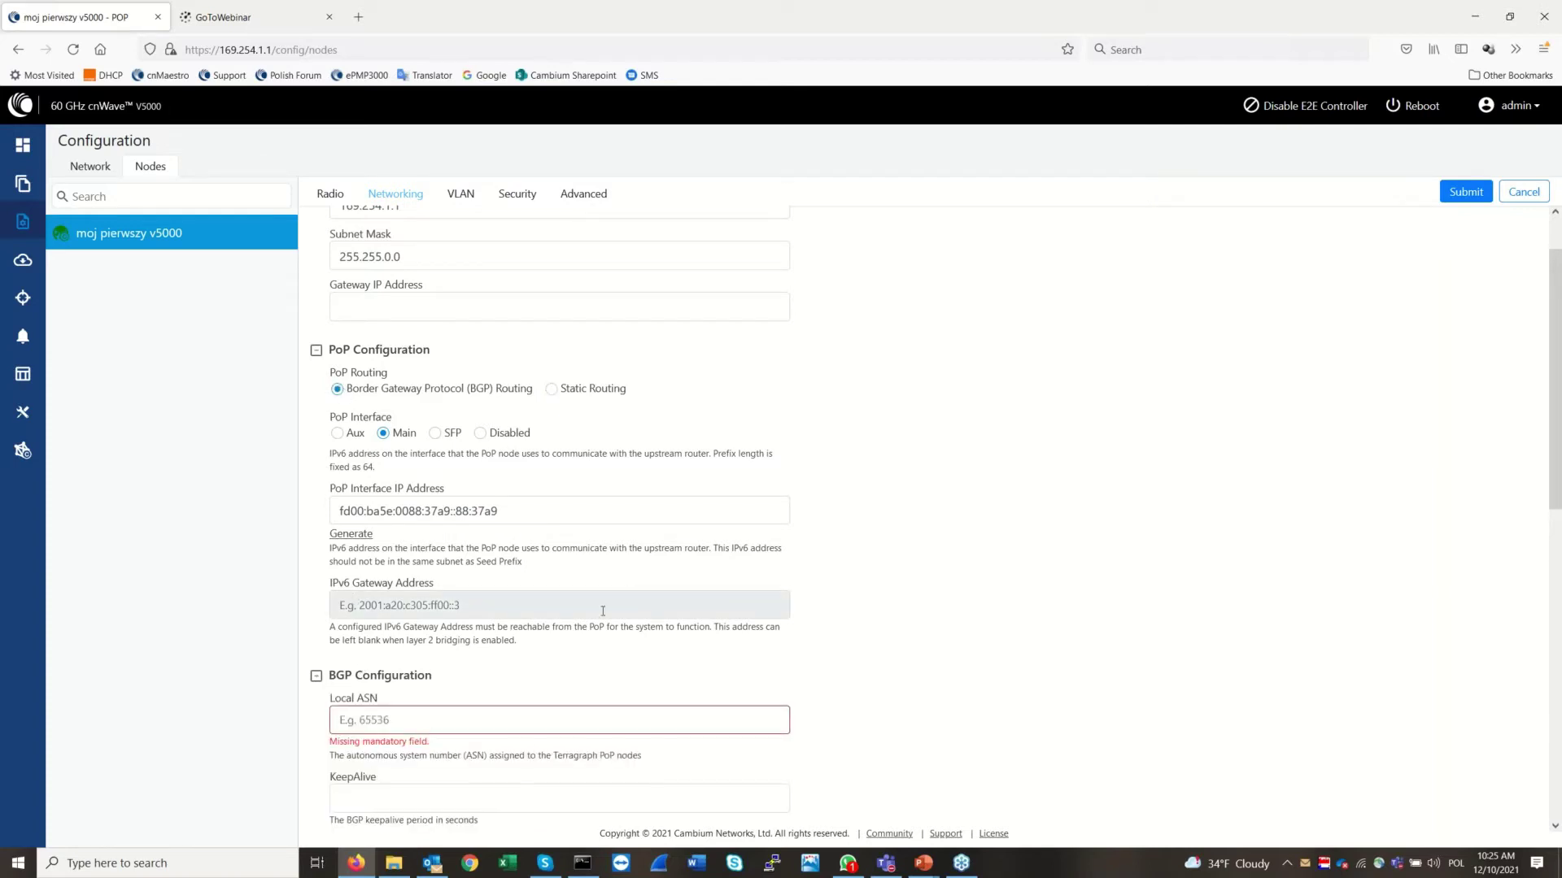
click(553, 390)
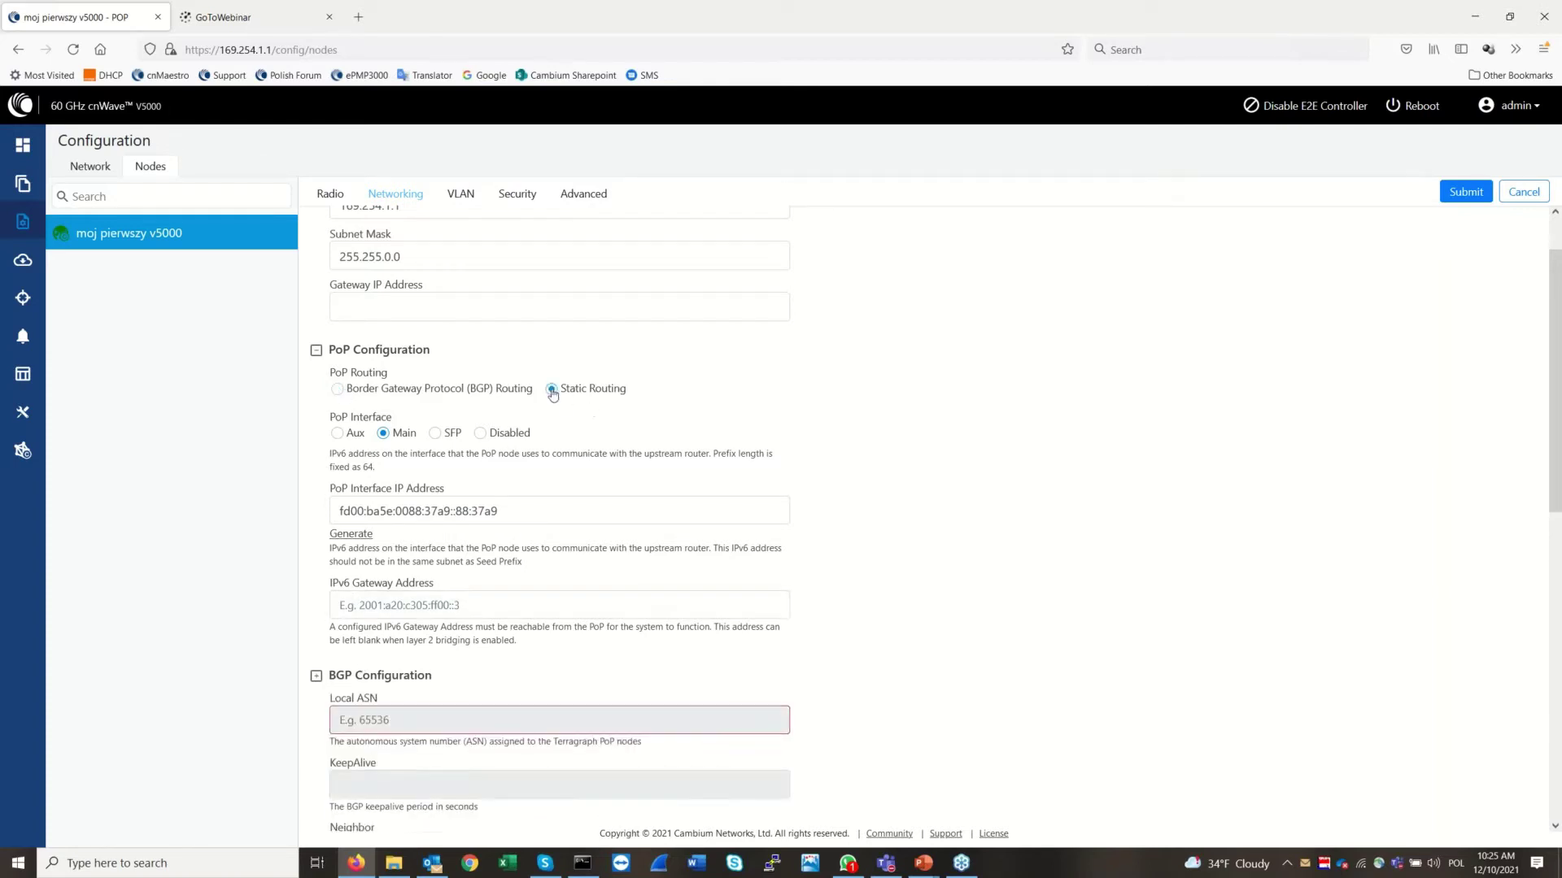
drag(1558, 404, 1557, 414)
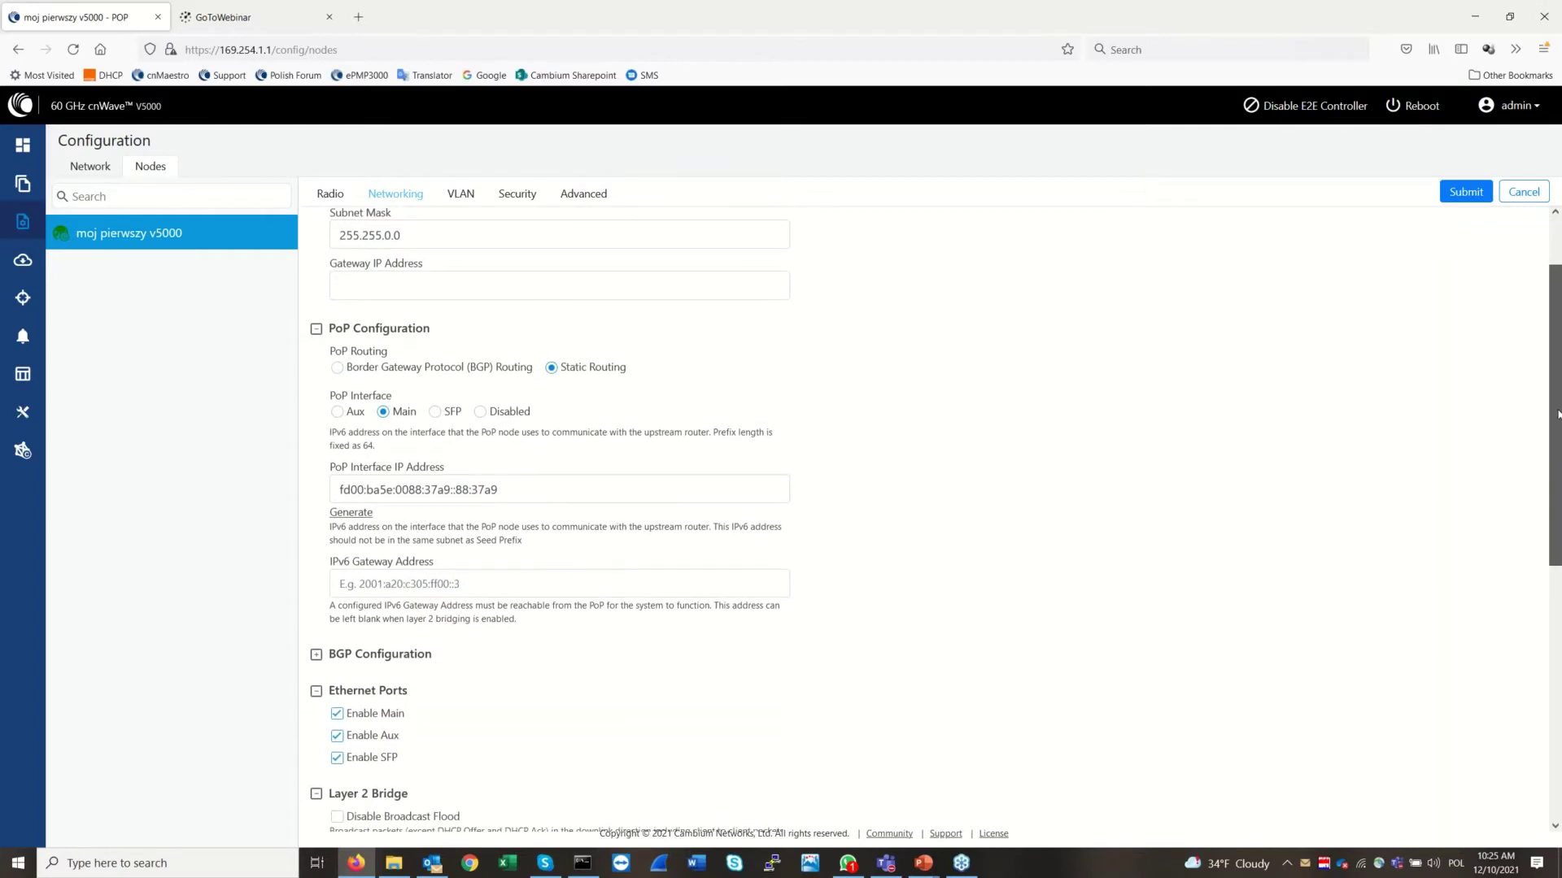
drag(1560, 434, 1559, 543)
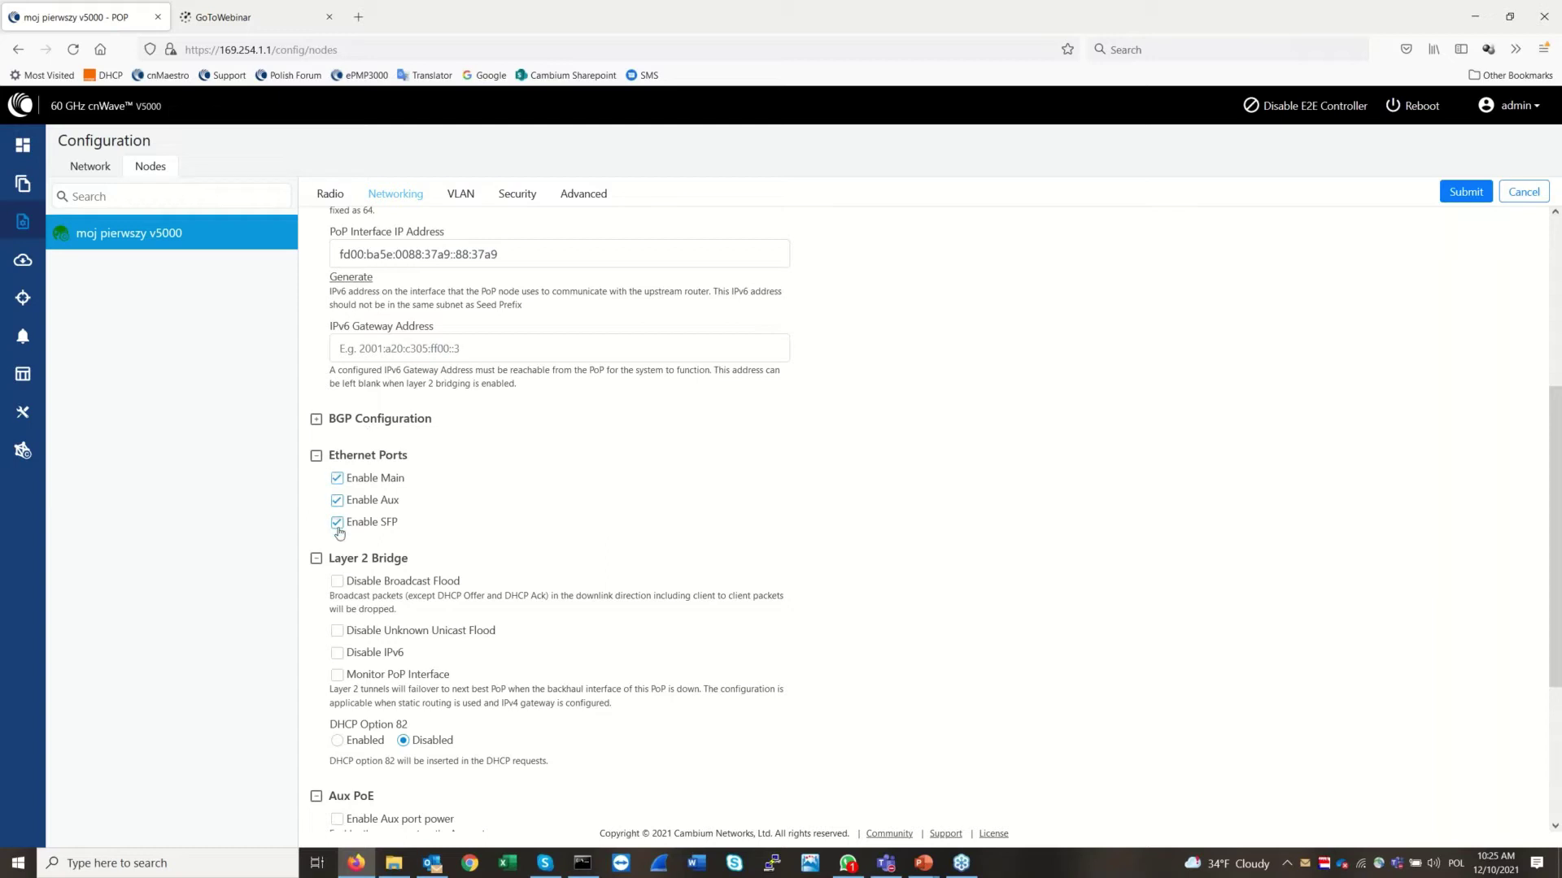
scroll(1555, 561, down, 1)
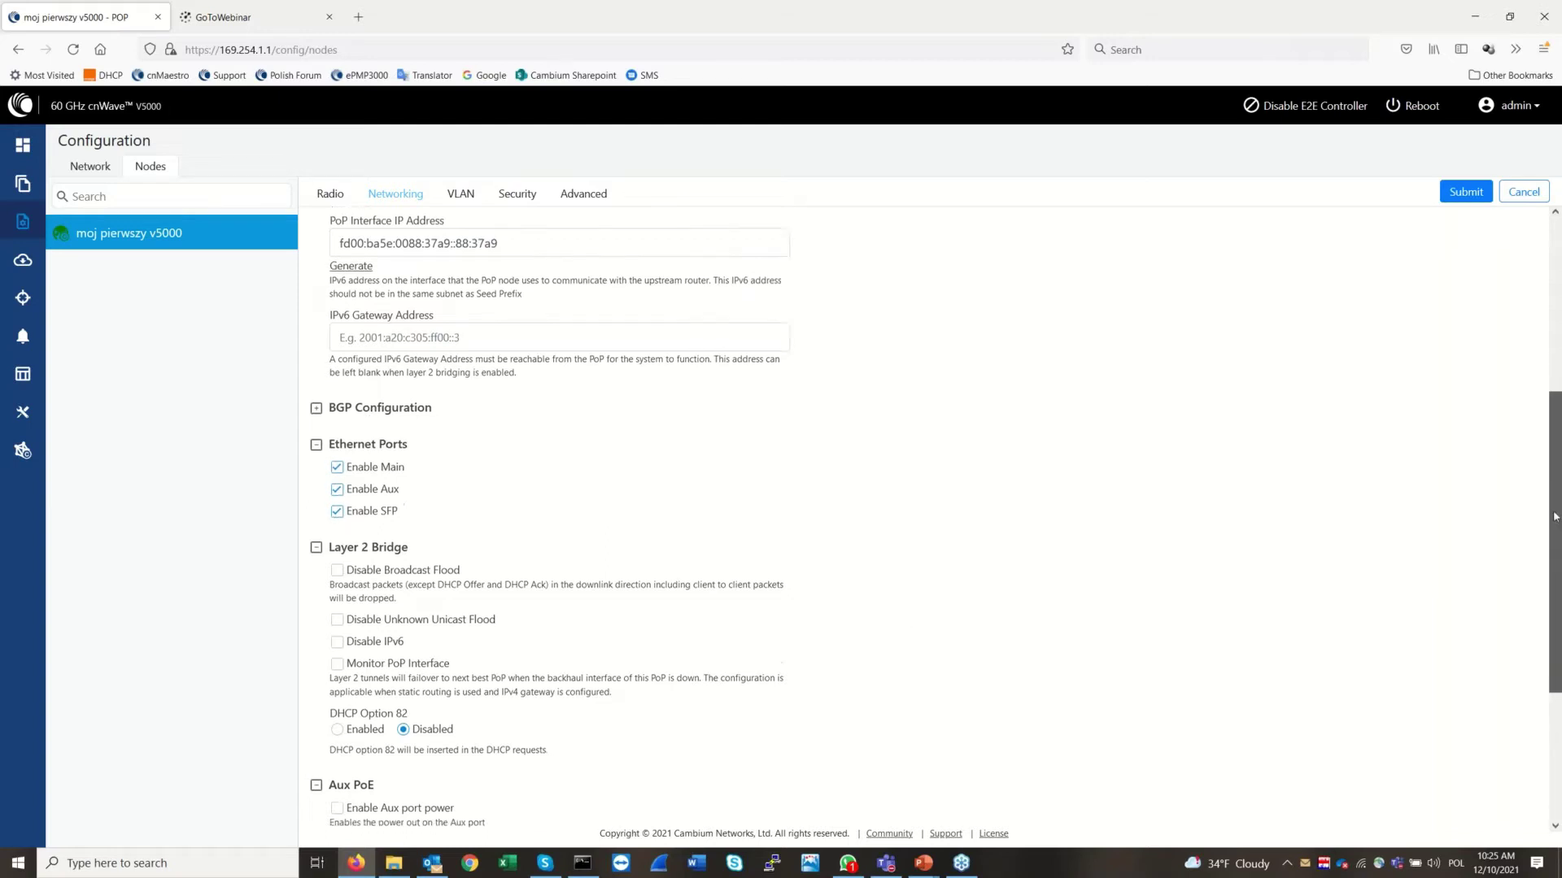
drag(1553, 548, 1556, 587)
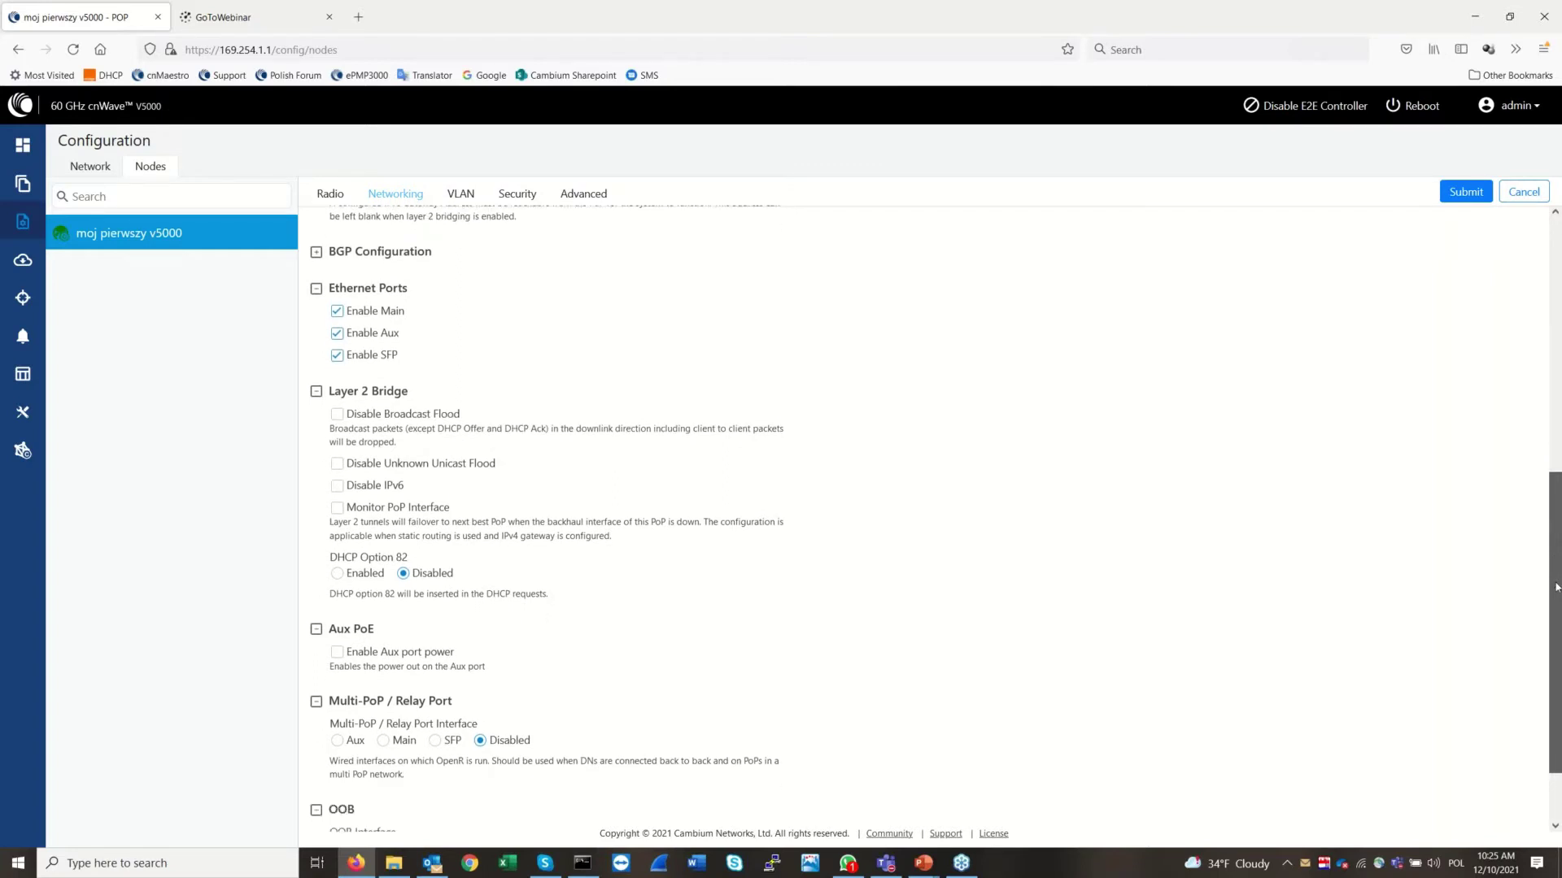
drag(1556, 588, 1558, 597)
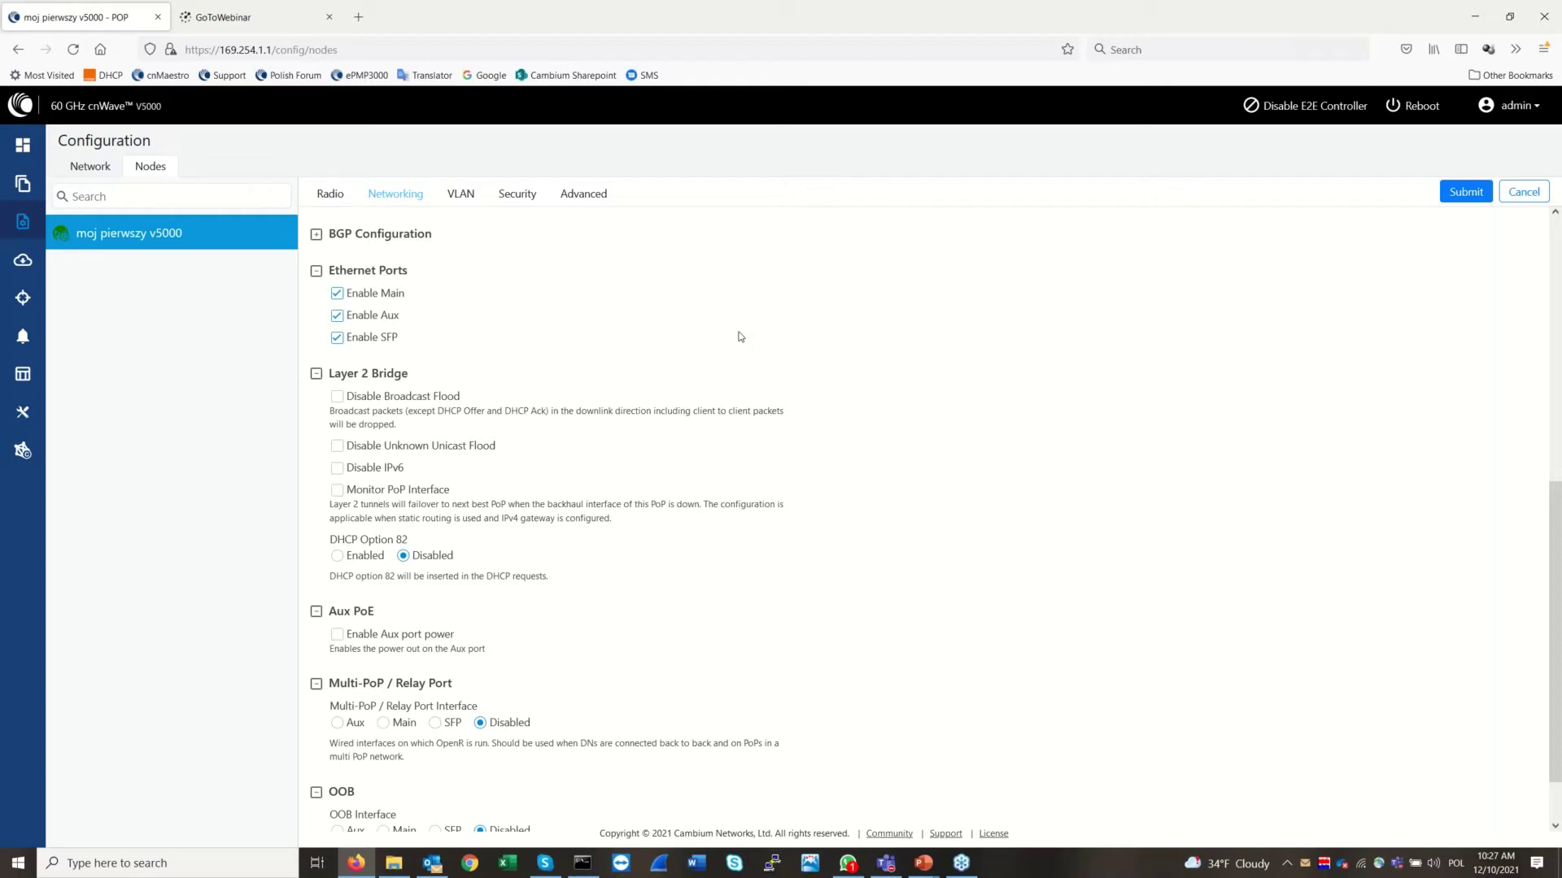
Enable PoP interface monitoring, keep Aux port power off, and view the node's VLAN settings
click(343, 498)
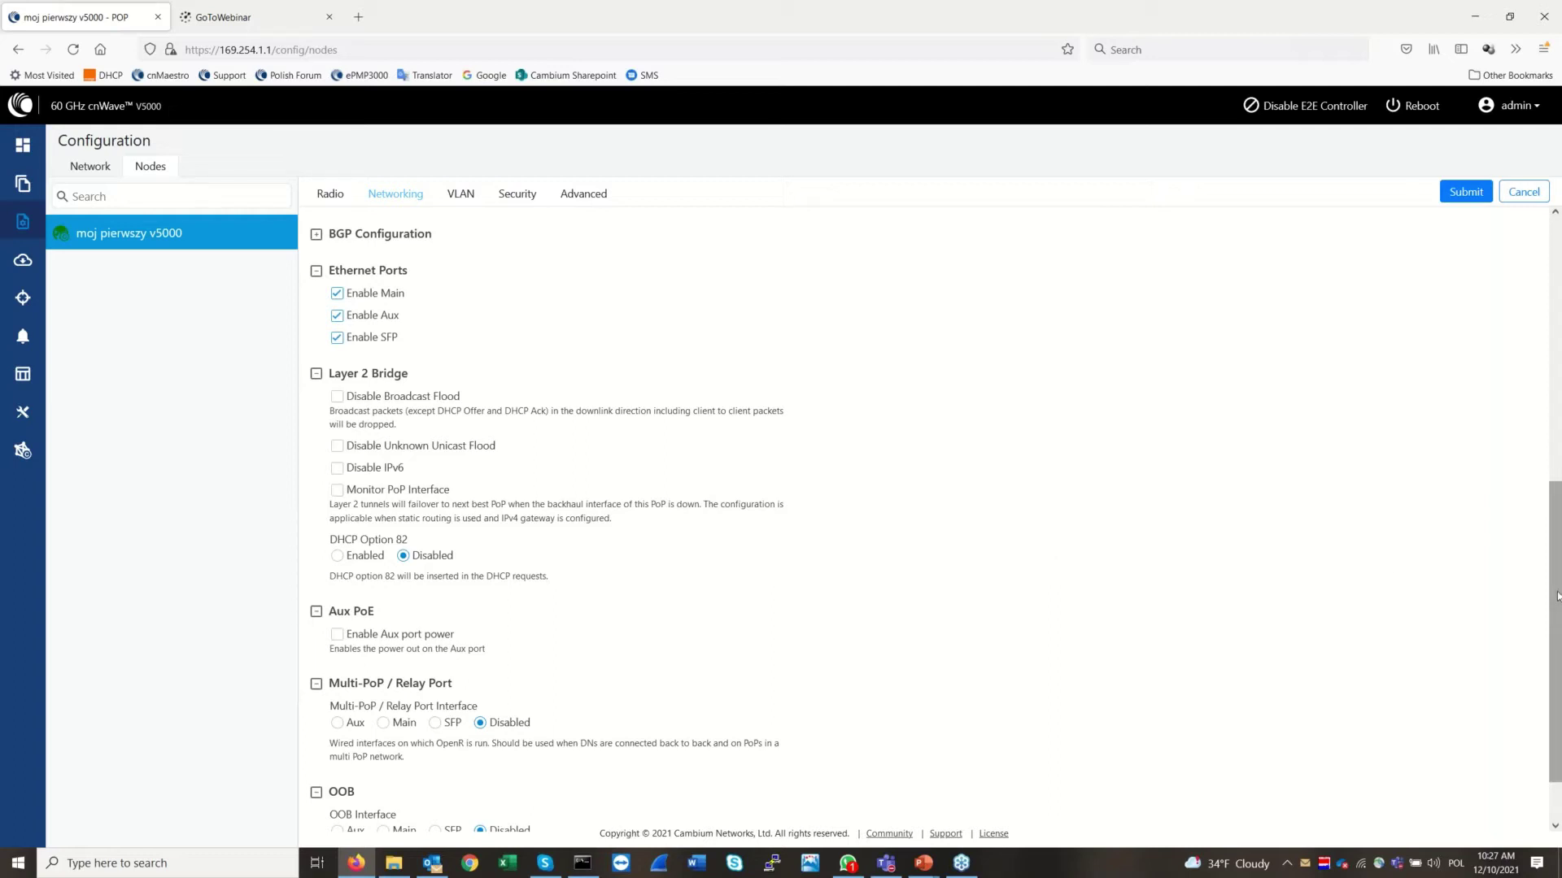
scroll(1557, 596, down, 2)
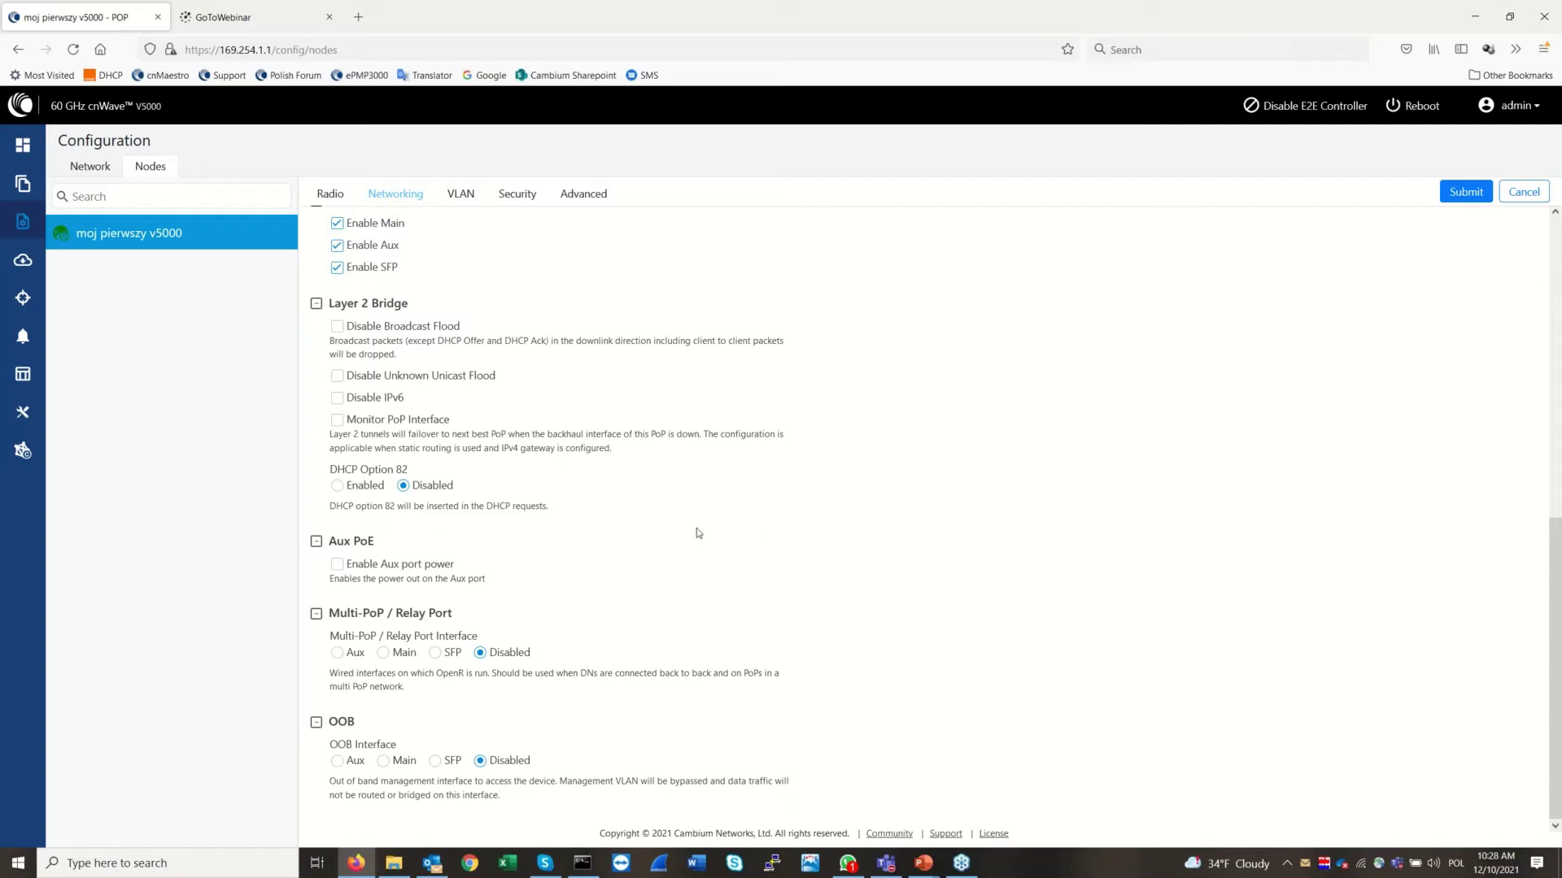
click(337, 566)
click(337, 567)
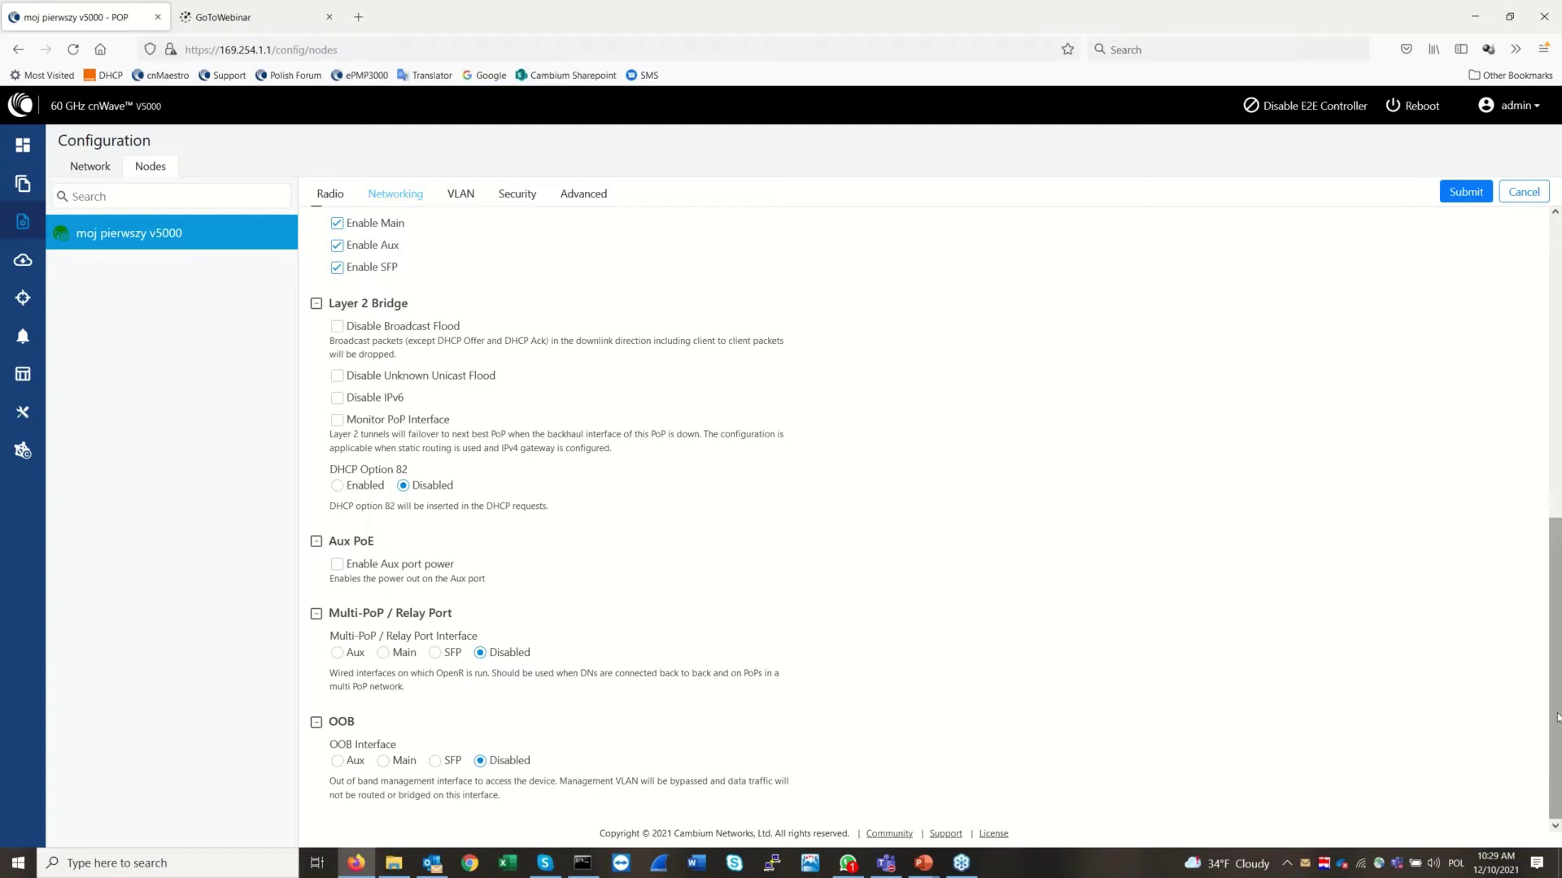
scroll(1553, 673, up, 7)
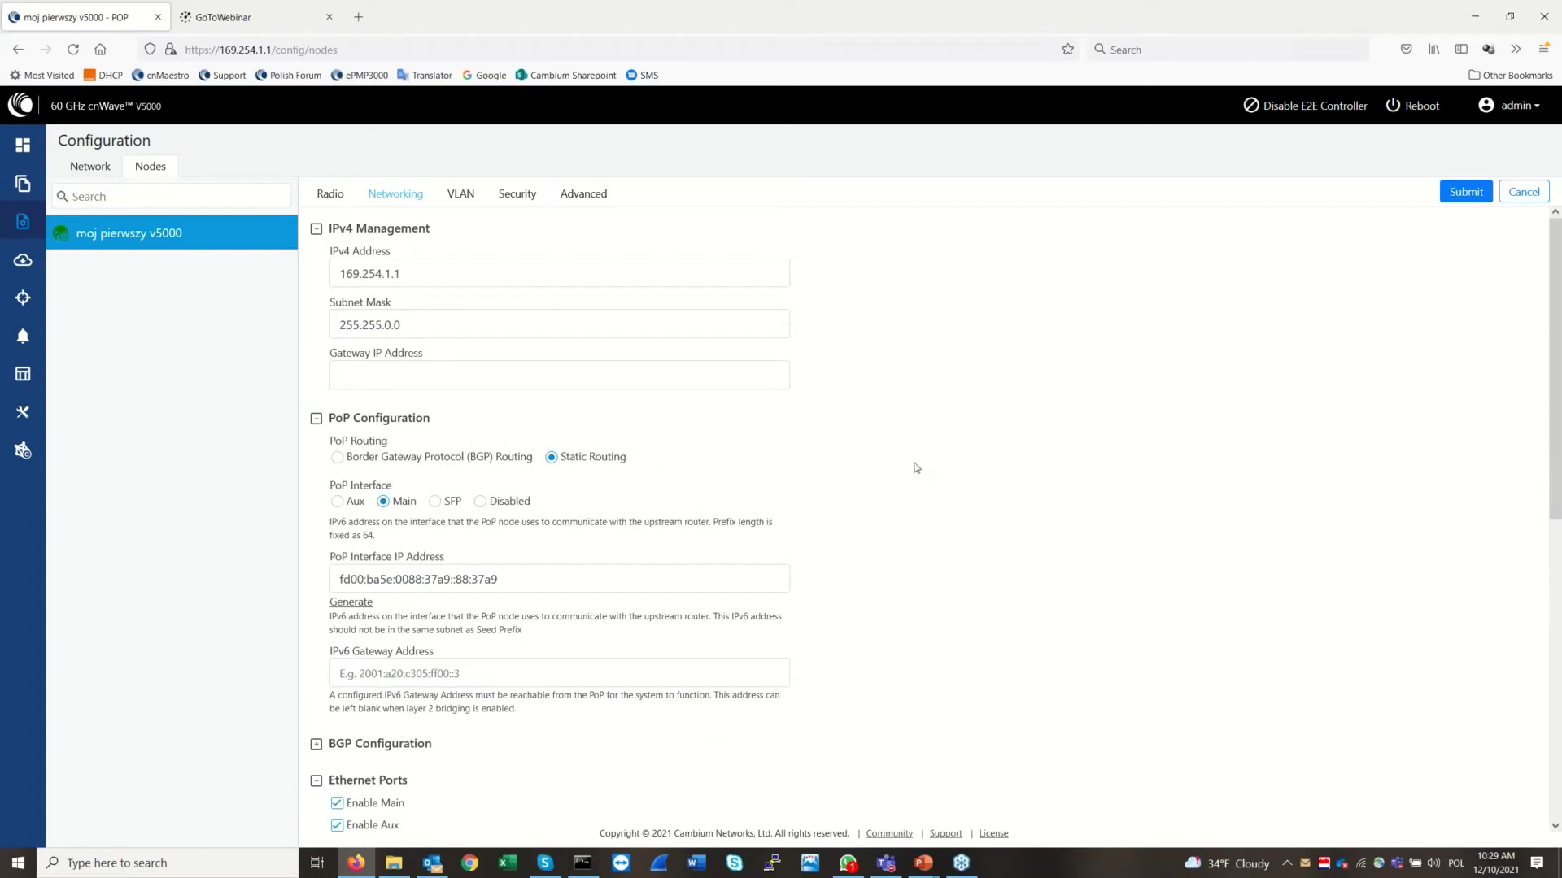
click(462, 196)
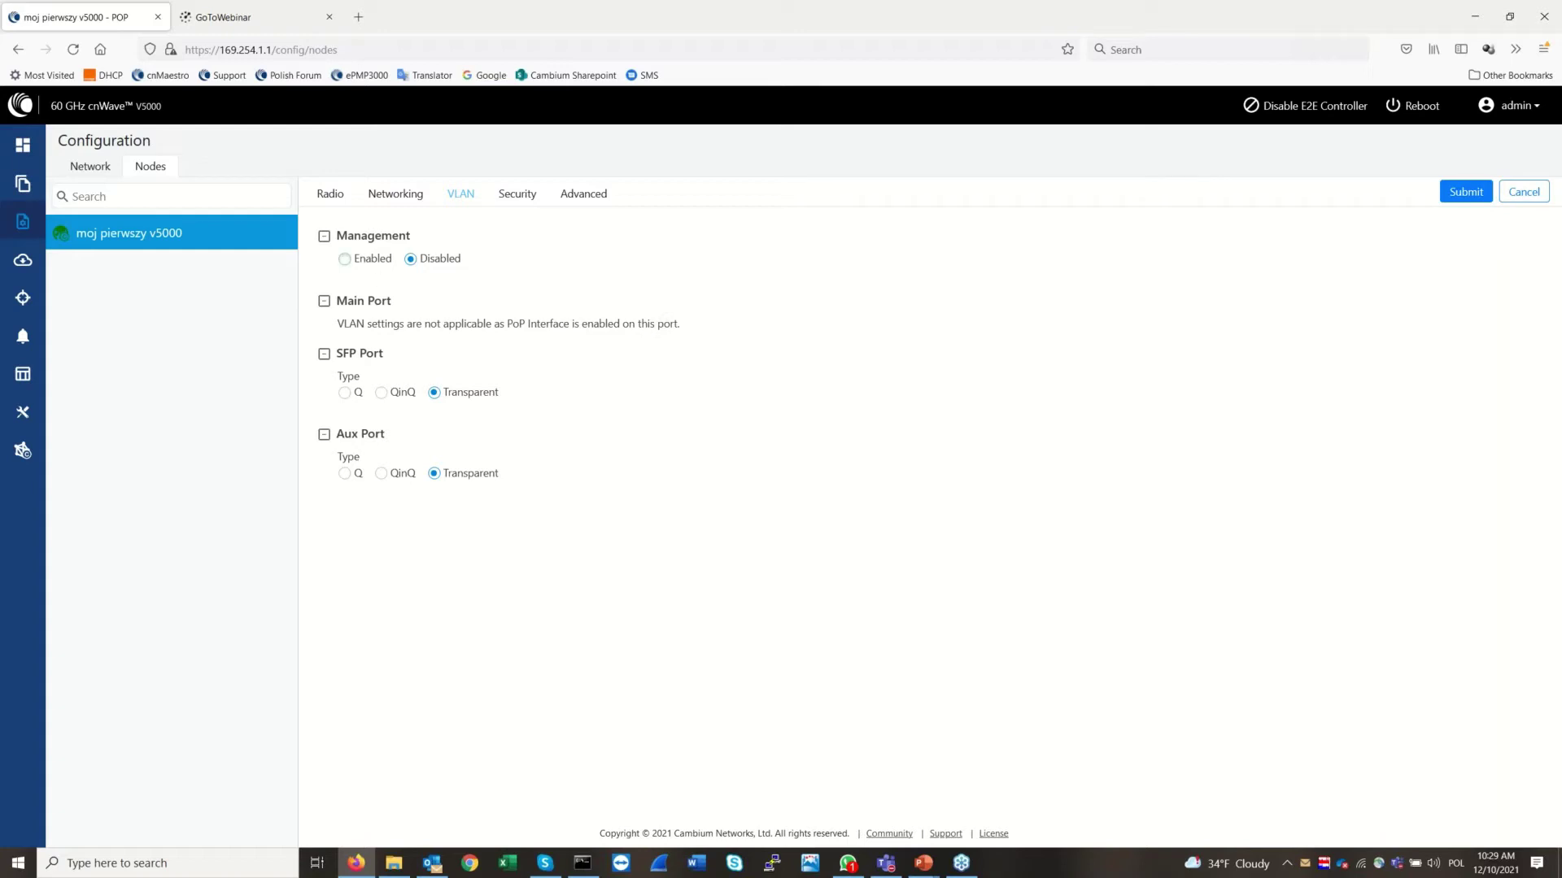
Preview management VLAN and outer-tag fields, keep management VLAN Disabled, and view RADIUS security
click(344, 259)
click(382, 314)
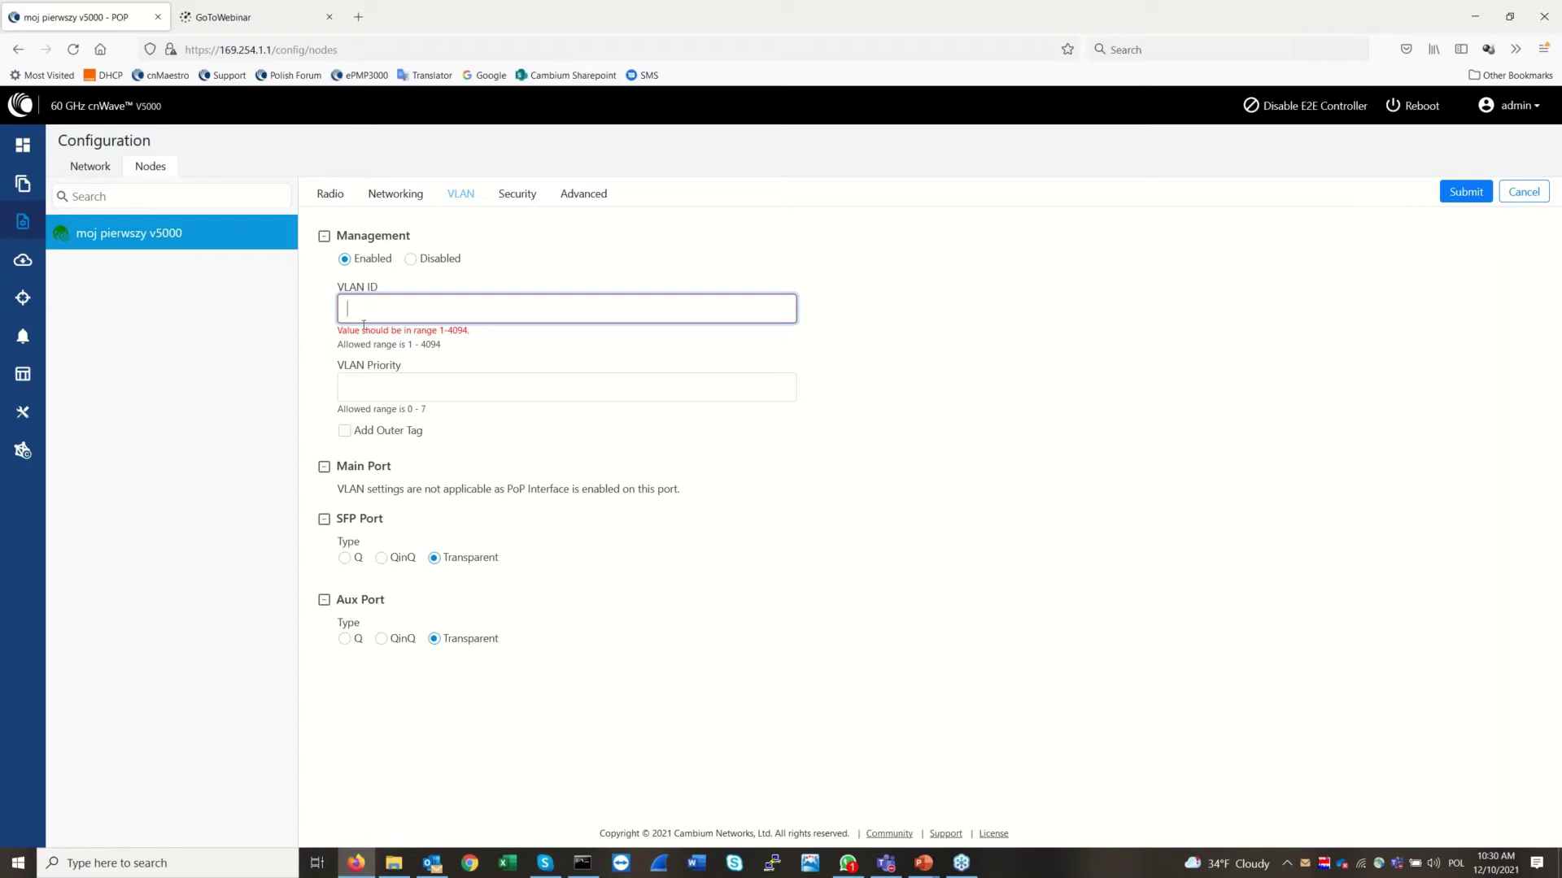
click(345, 433)
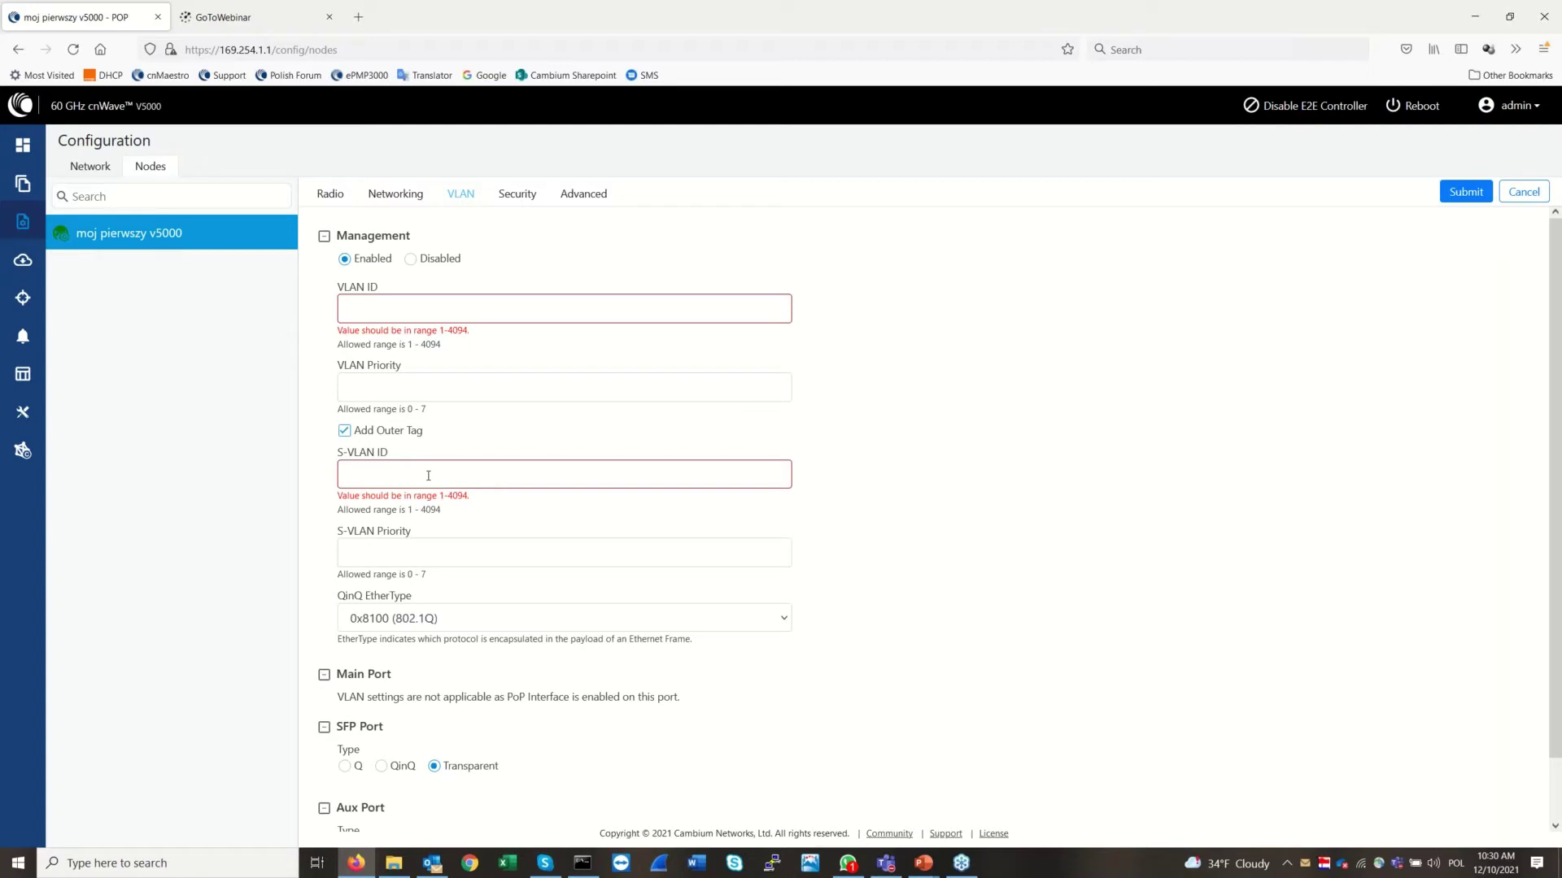
click(344, 431)
click(410, 259)
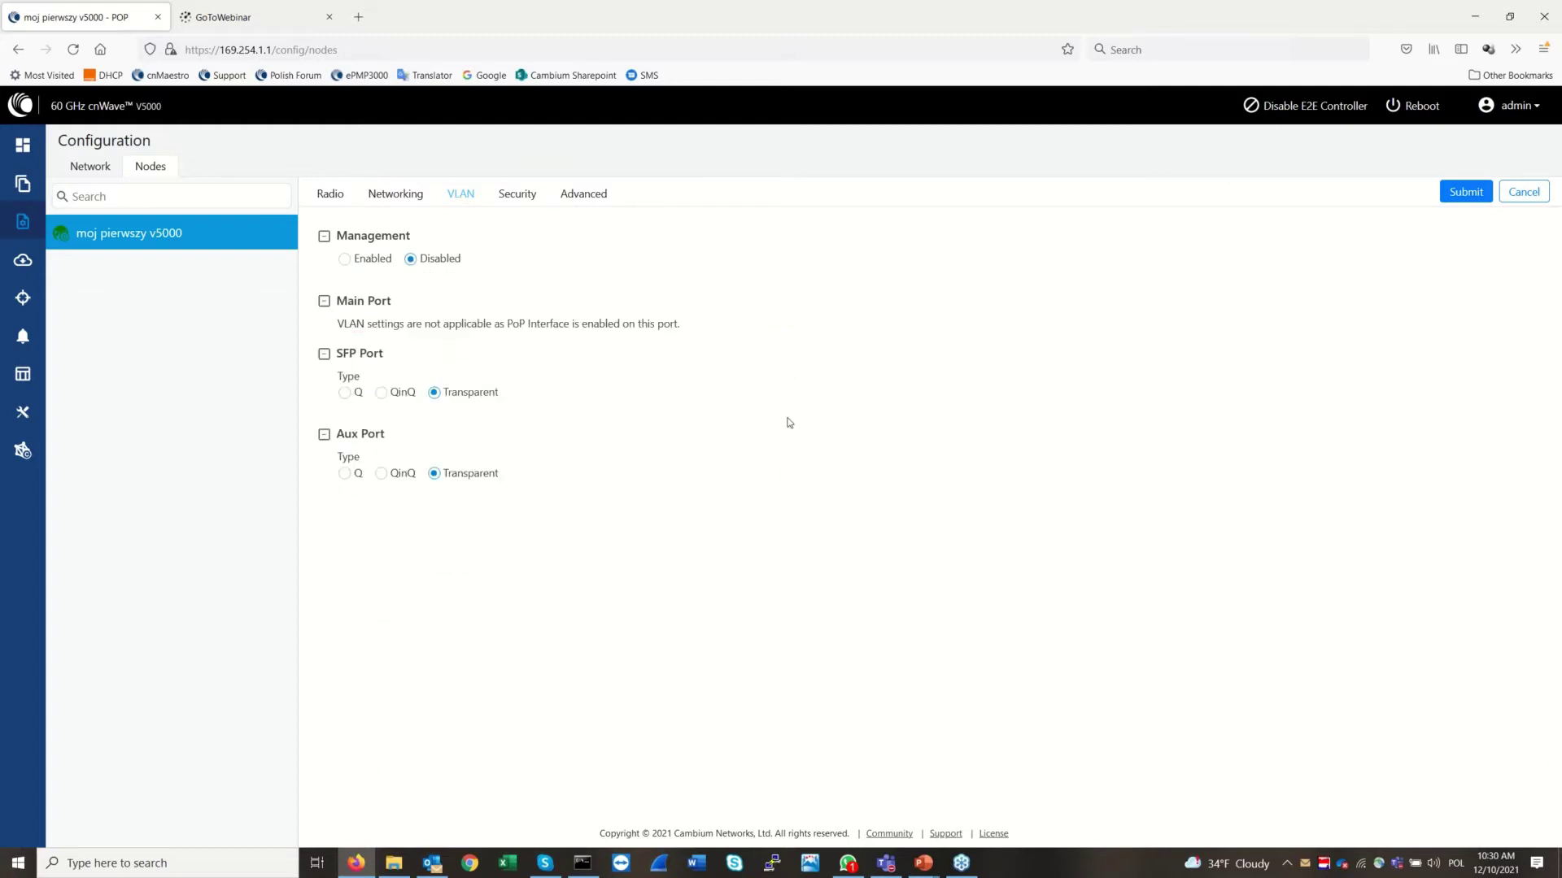
click(523, 194)
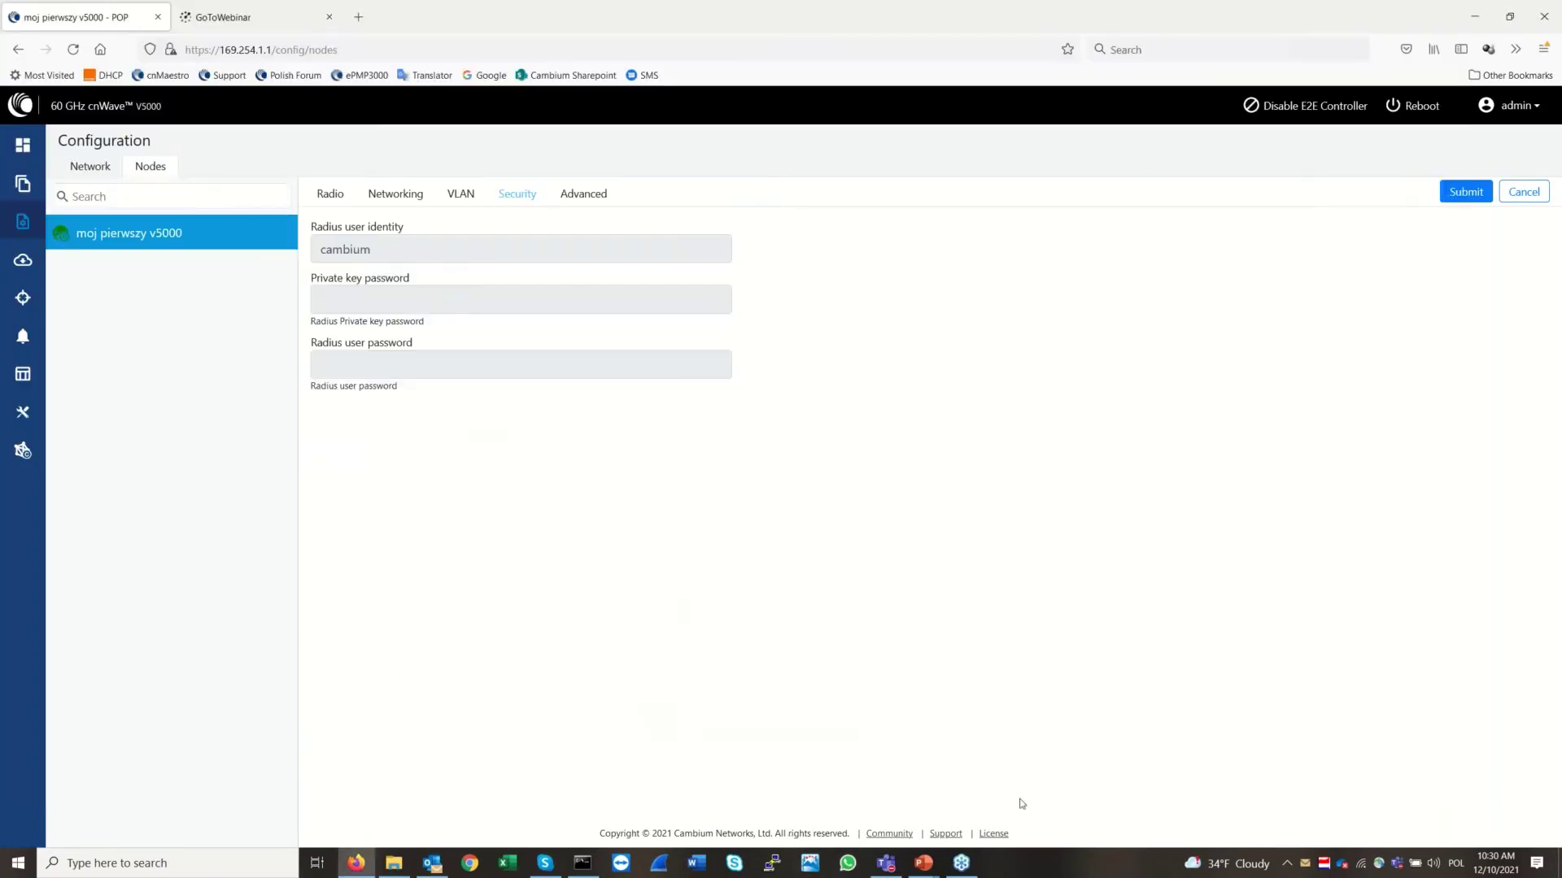
Return from Outlook to the node's Advanced table showing POP_STATIC_ROUTING 1 and POP_IFACE nic2
click(435, 865)
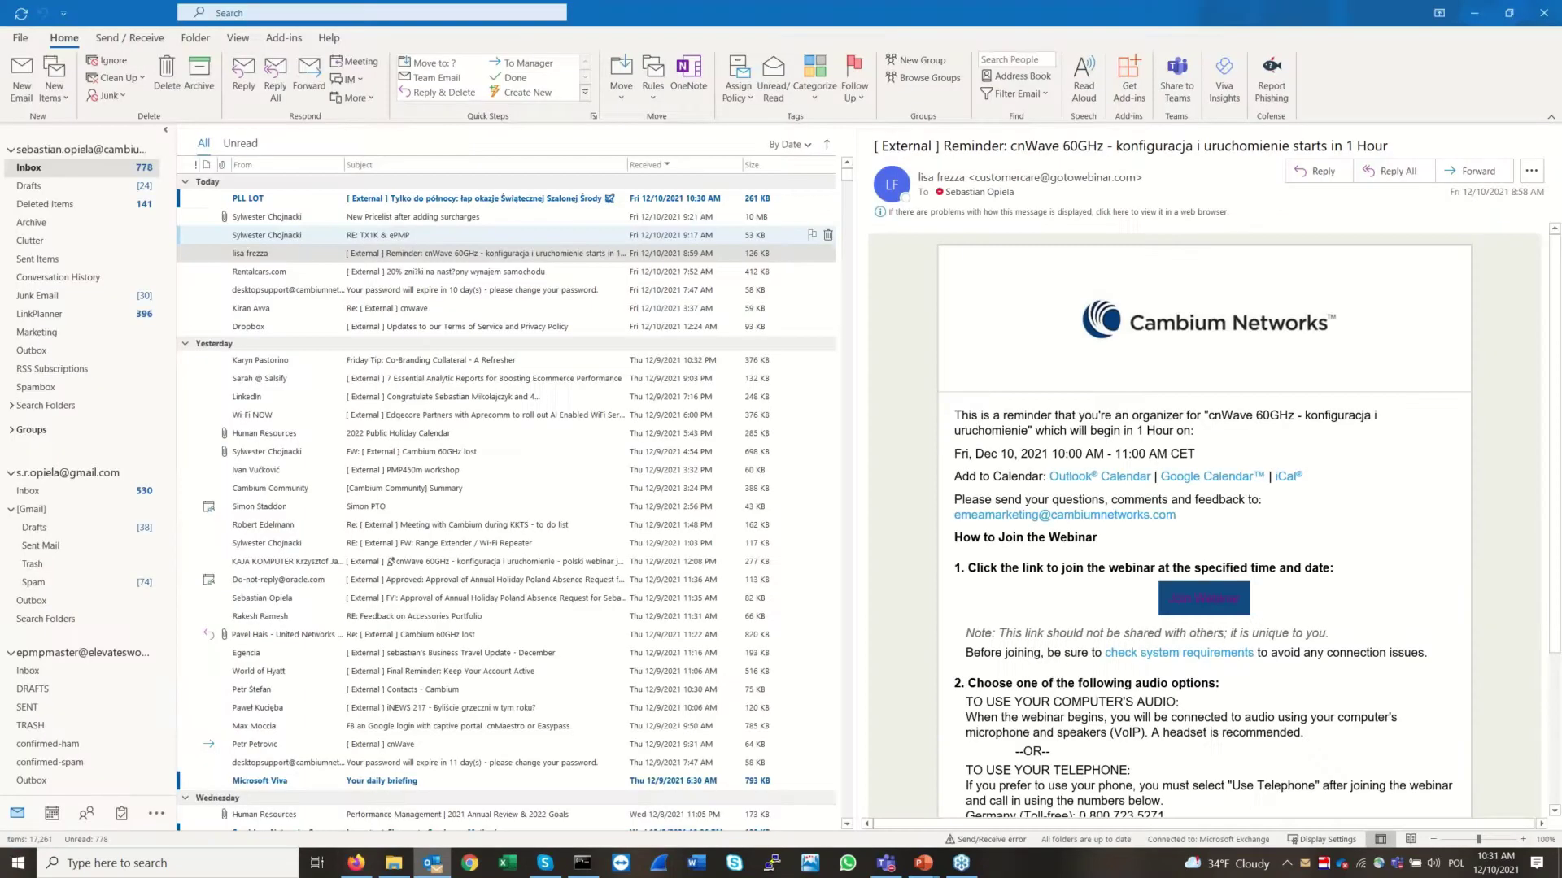
click(435, 868)
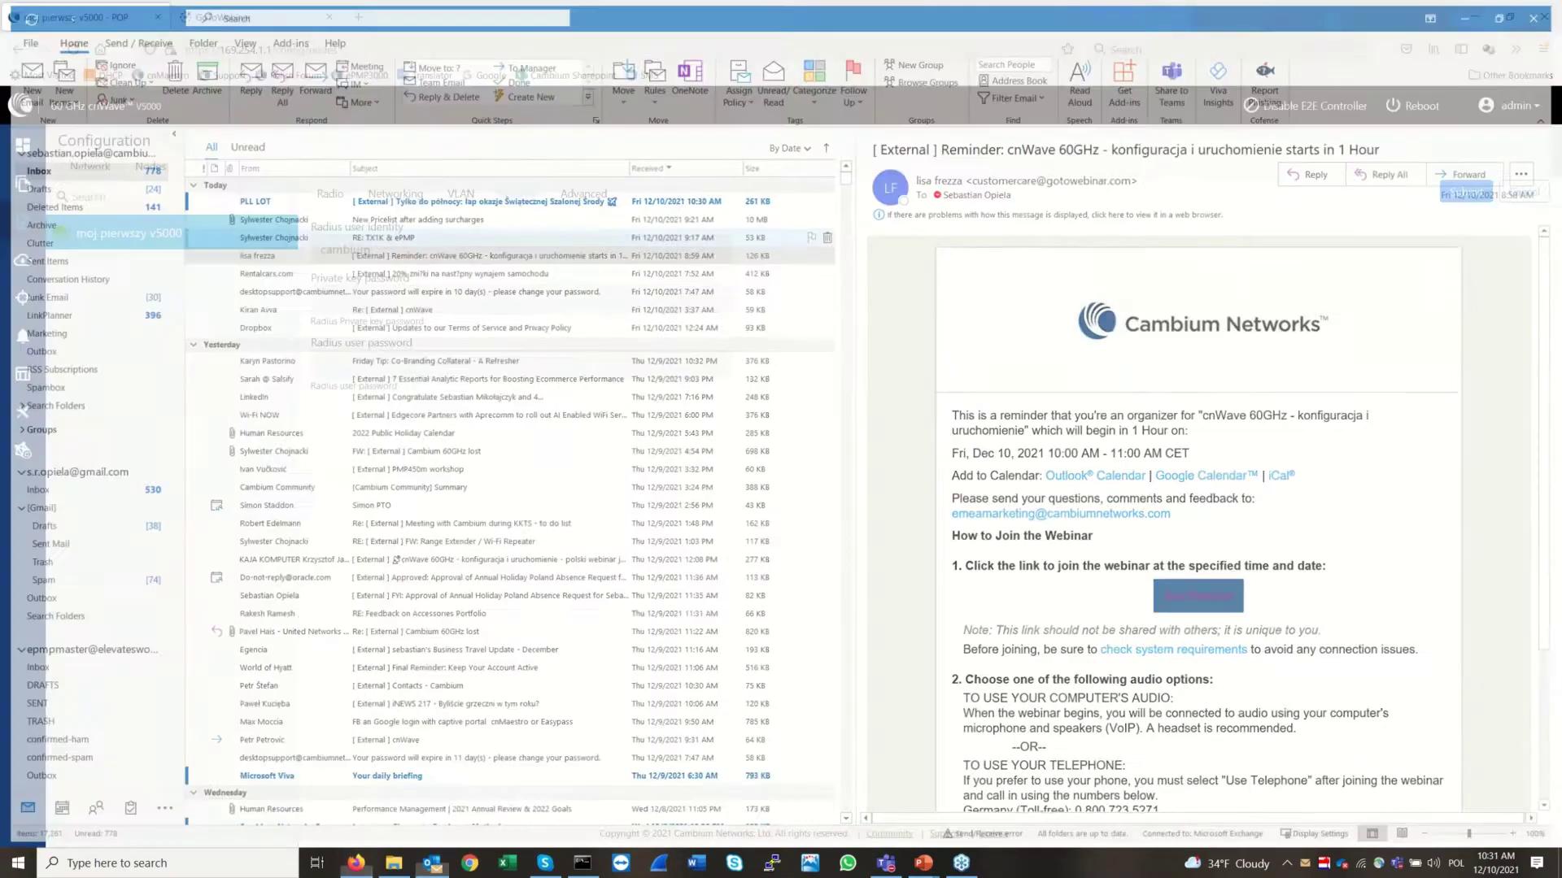
click(537, 867)
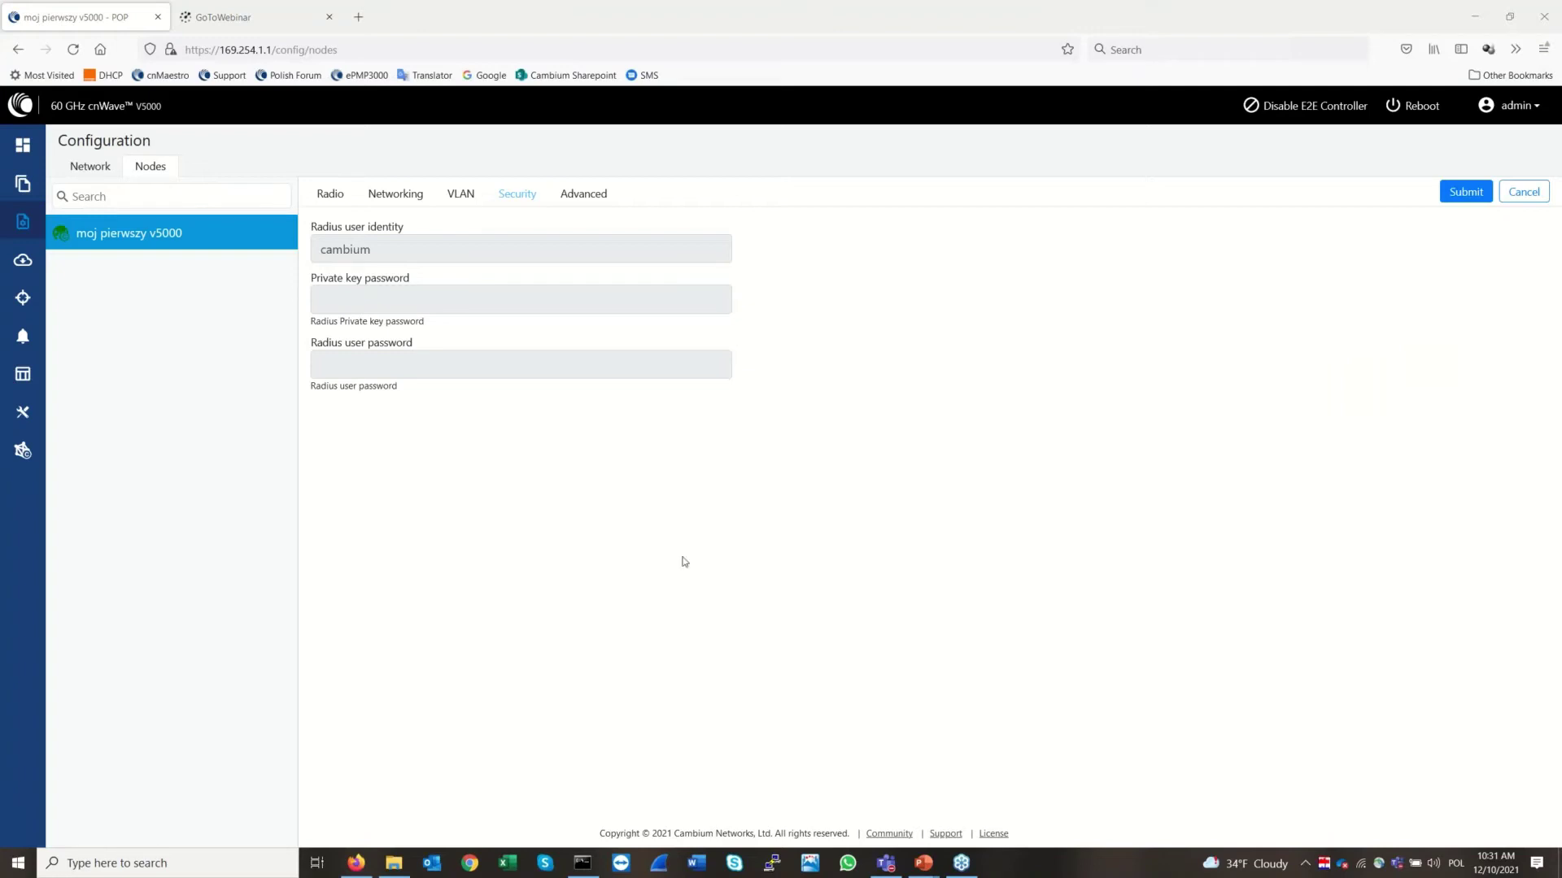
click(595, 206)
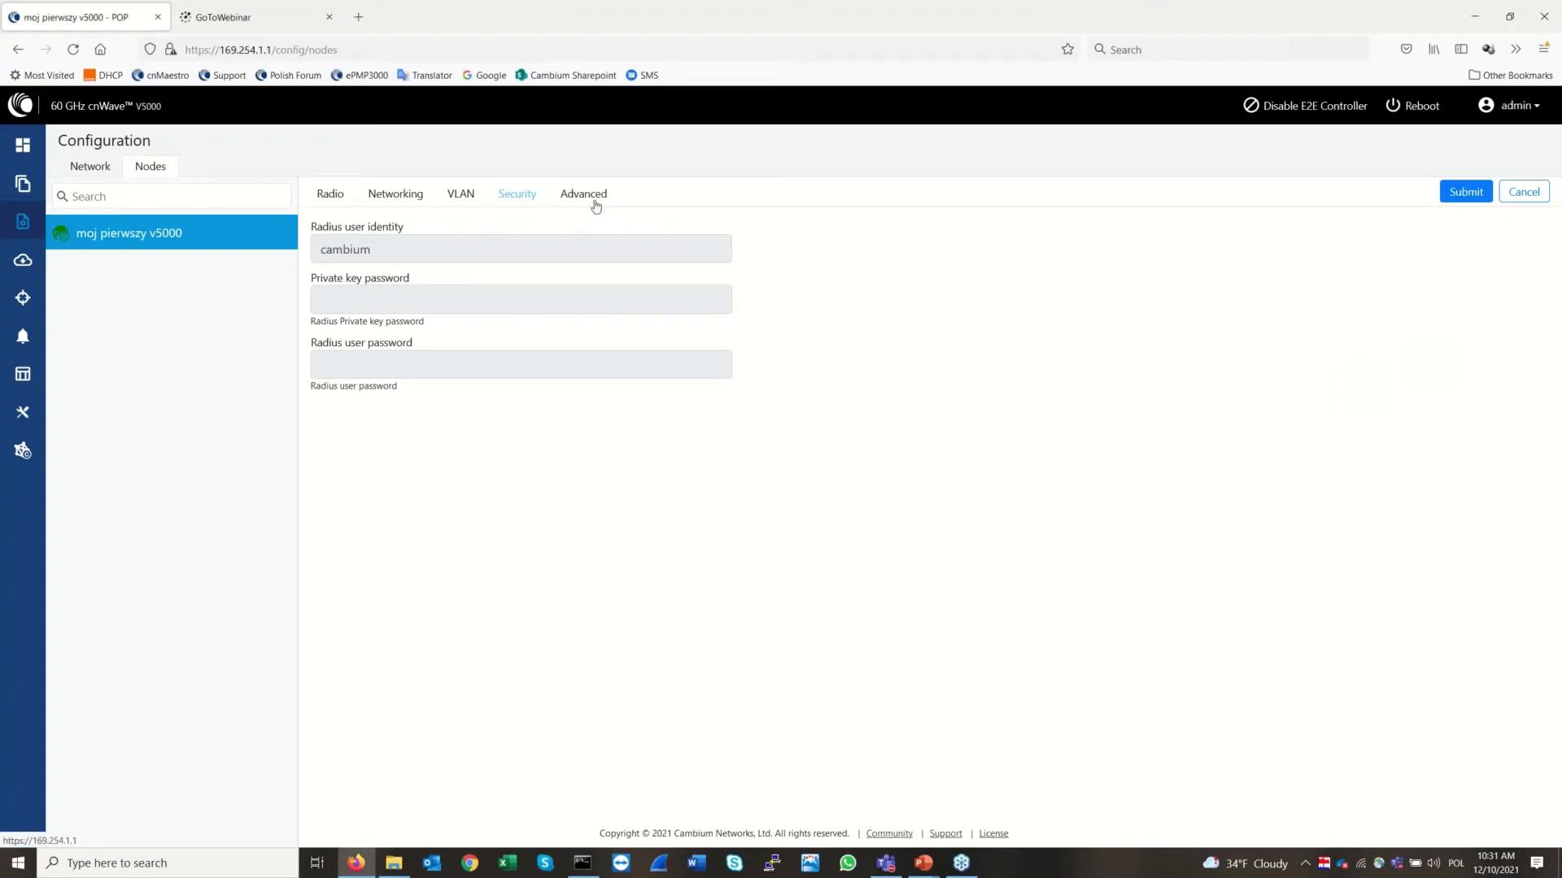
click(595, 204)
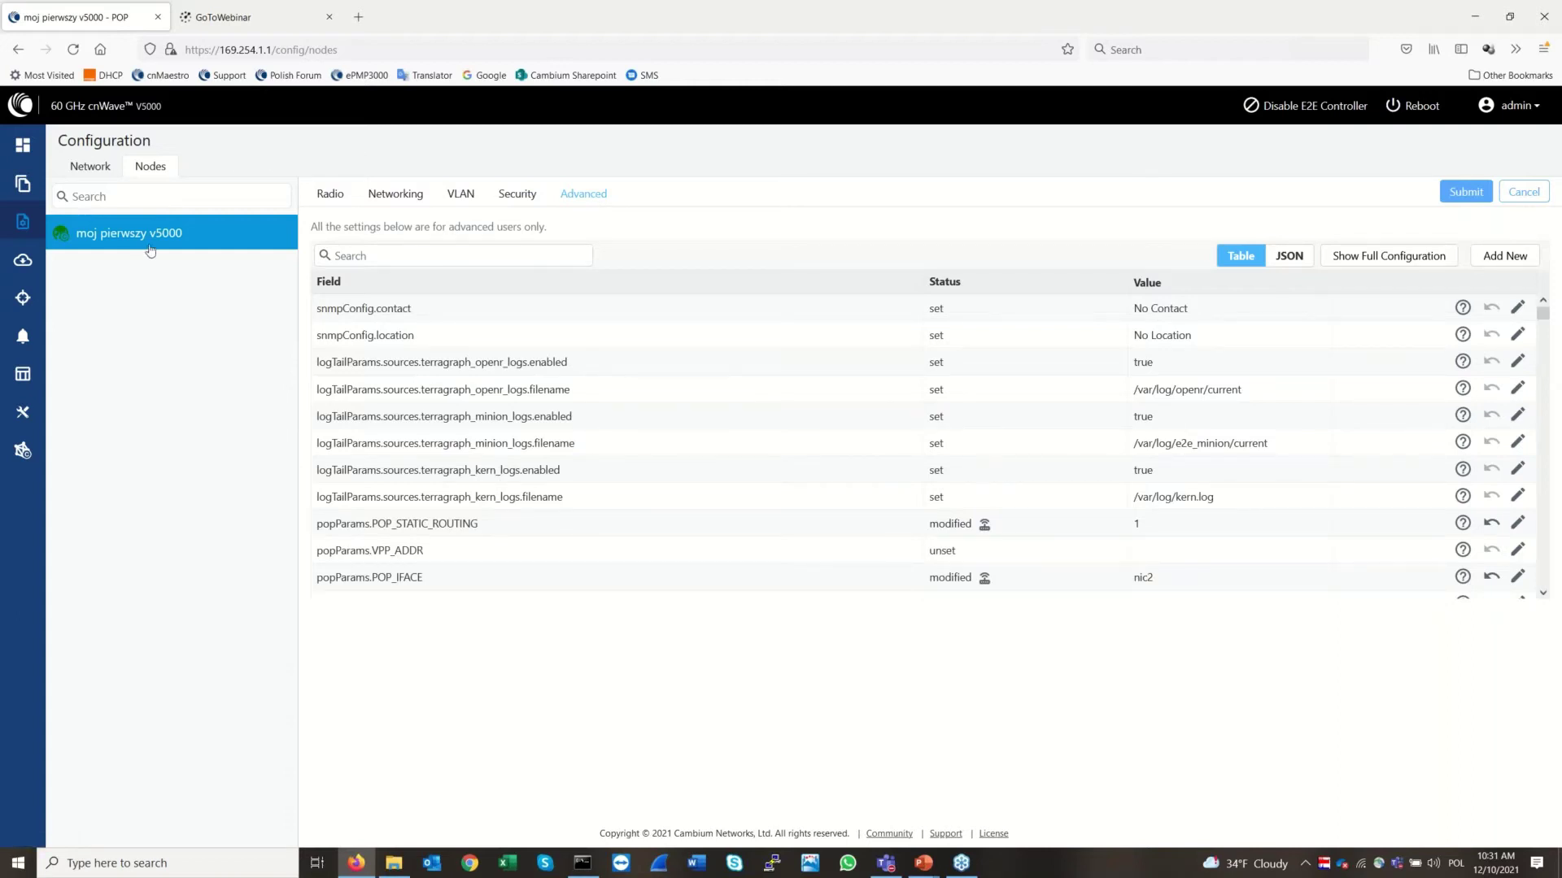
Go back to the node configuration, then list Topology sites showing tu jest v5000
click(89, 167)
click(158, 169)
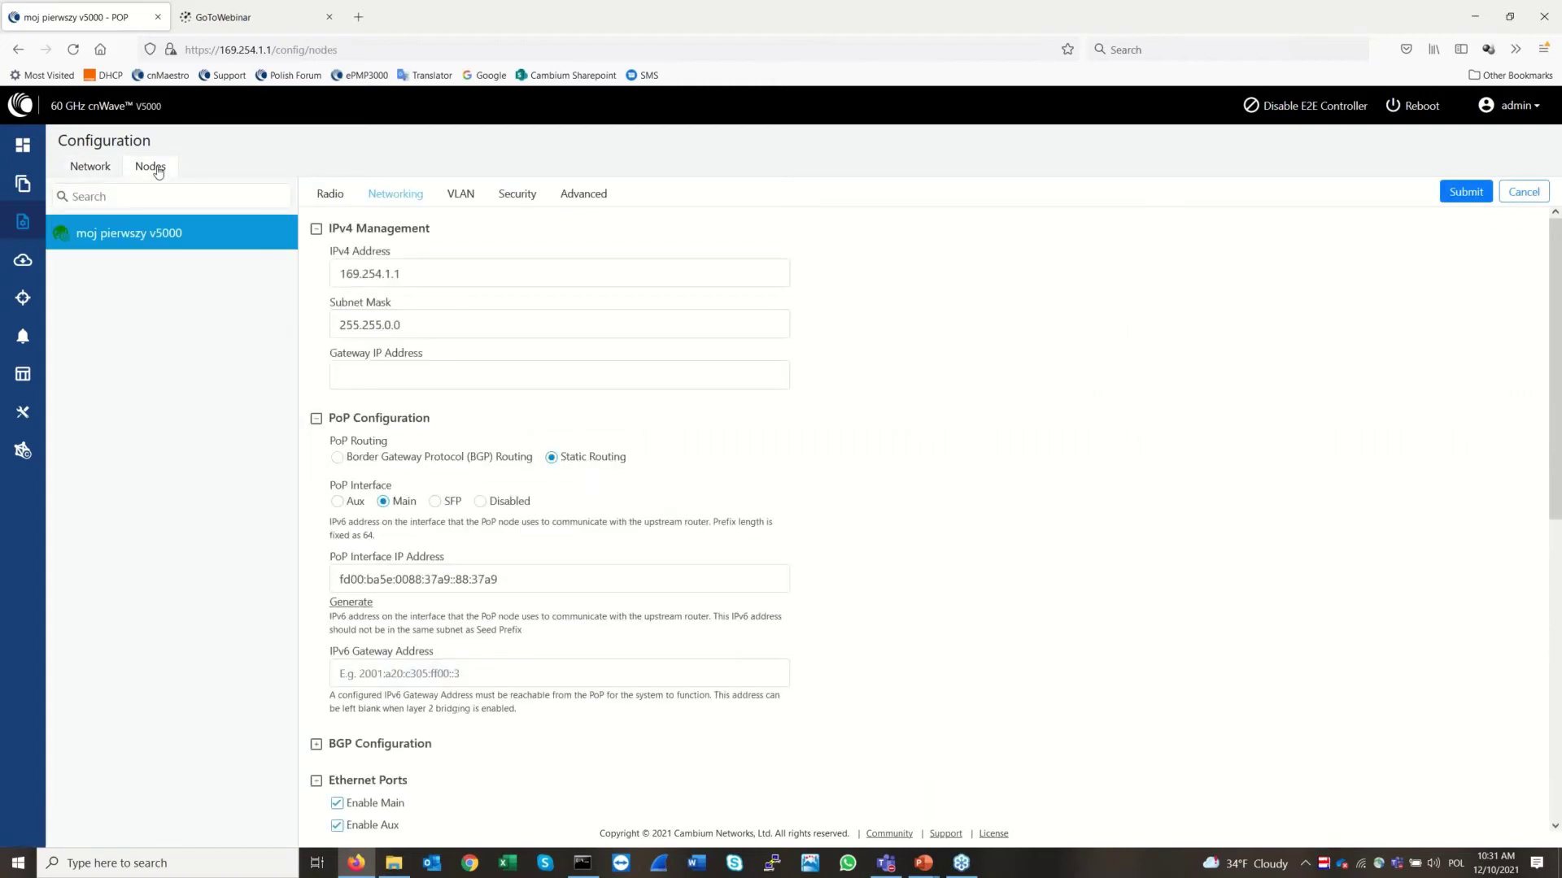
click(22, 186)
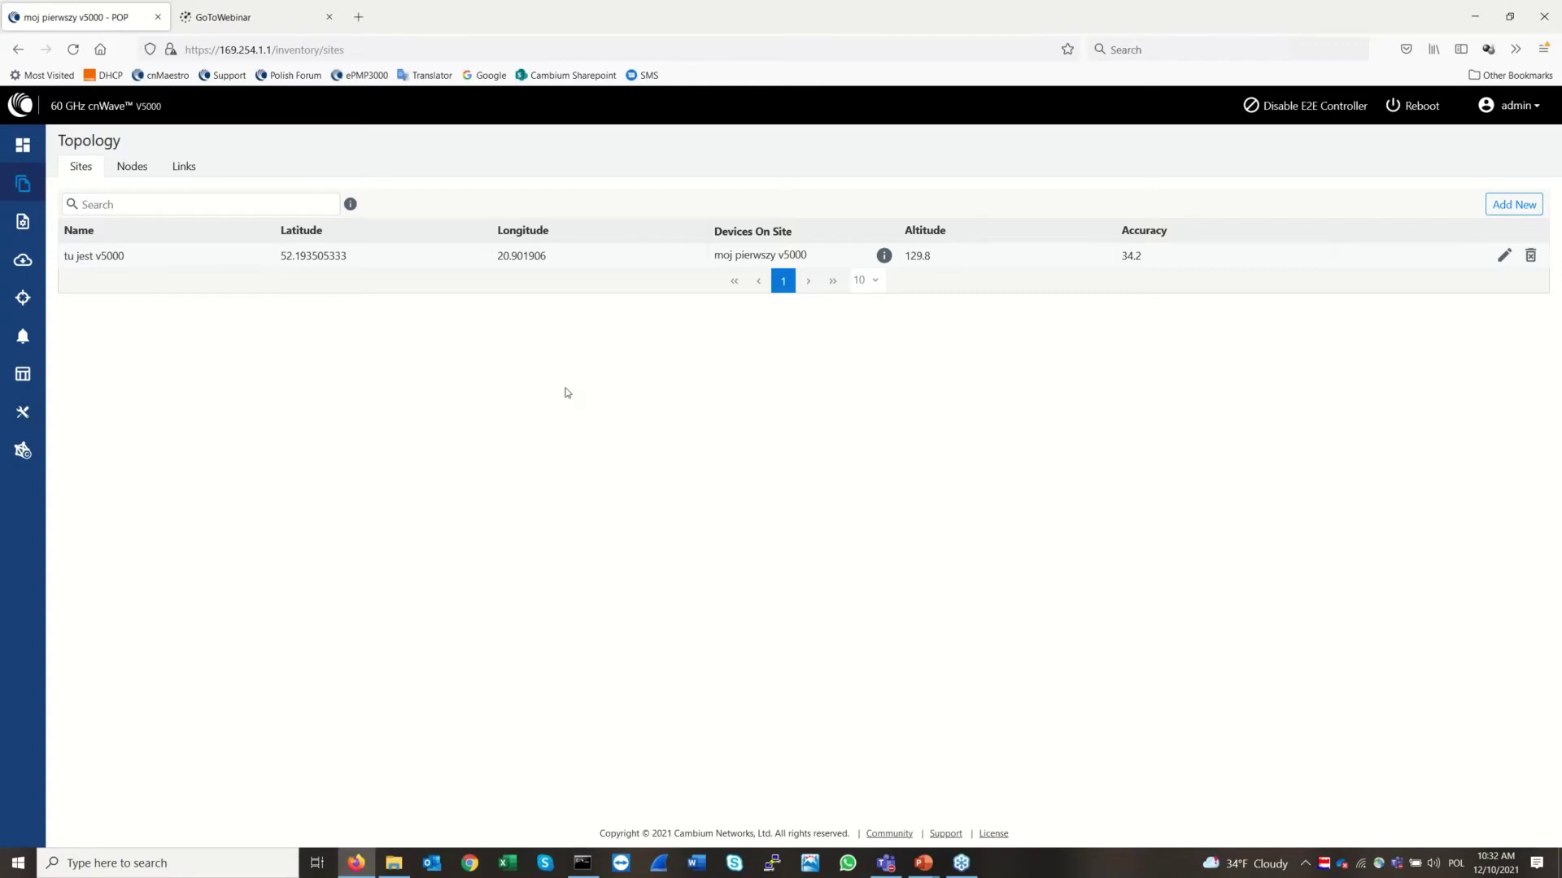
Add and save a new site 'tu jest V1000' with latitude 0 and longitude 0
click(1513, 204)
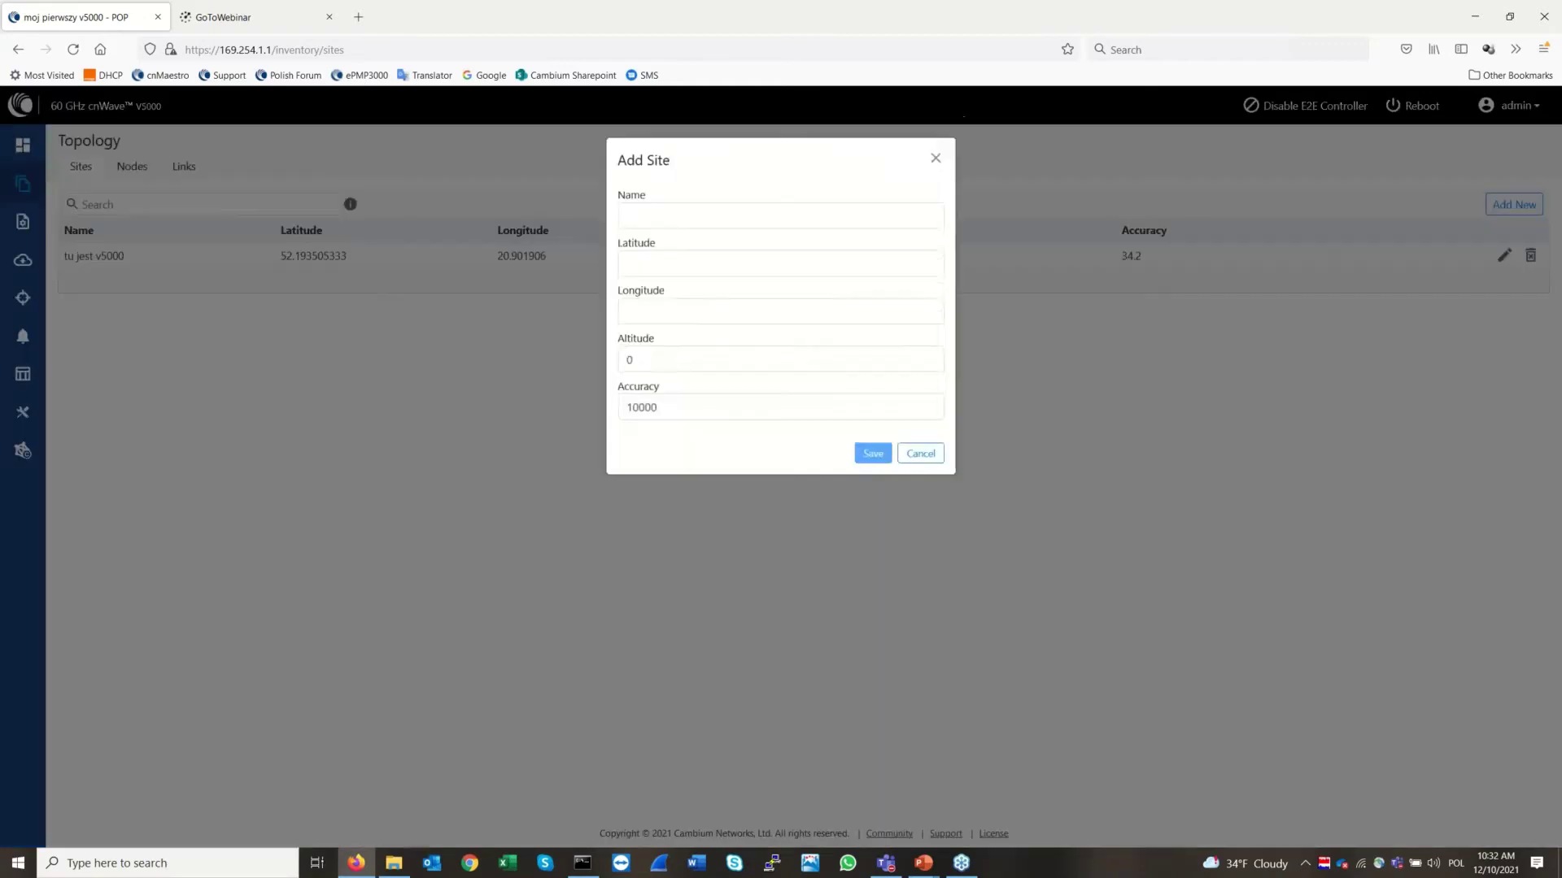
click(718, 195)
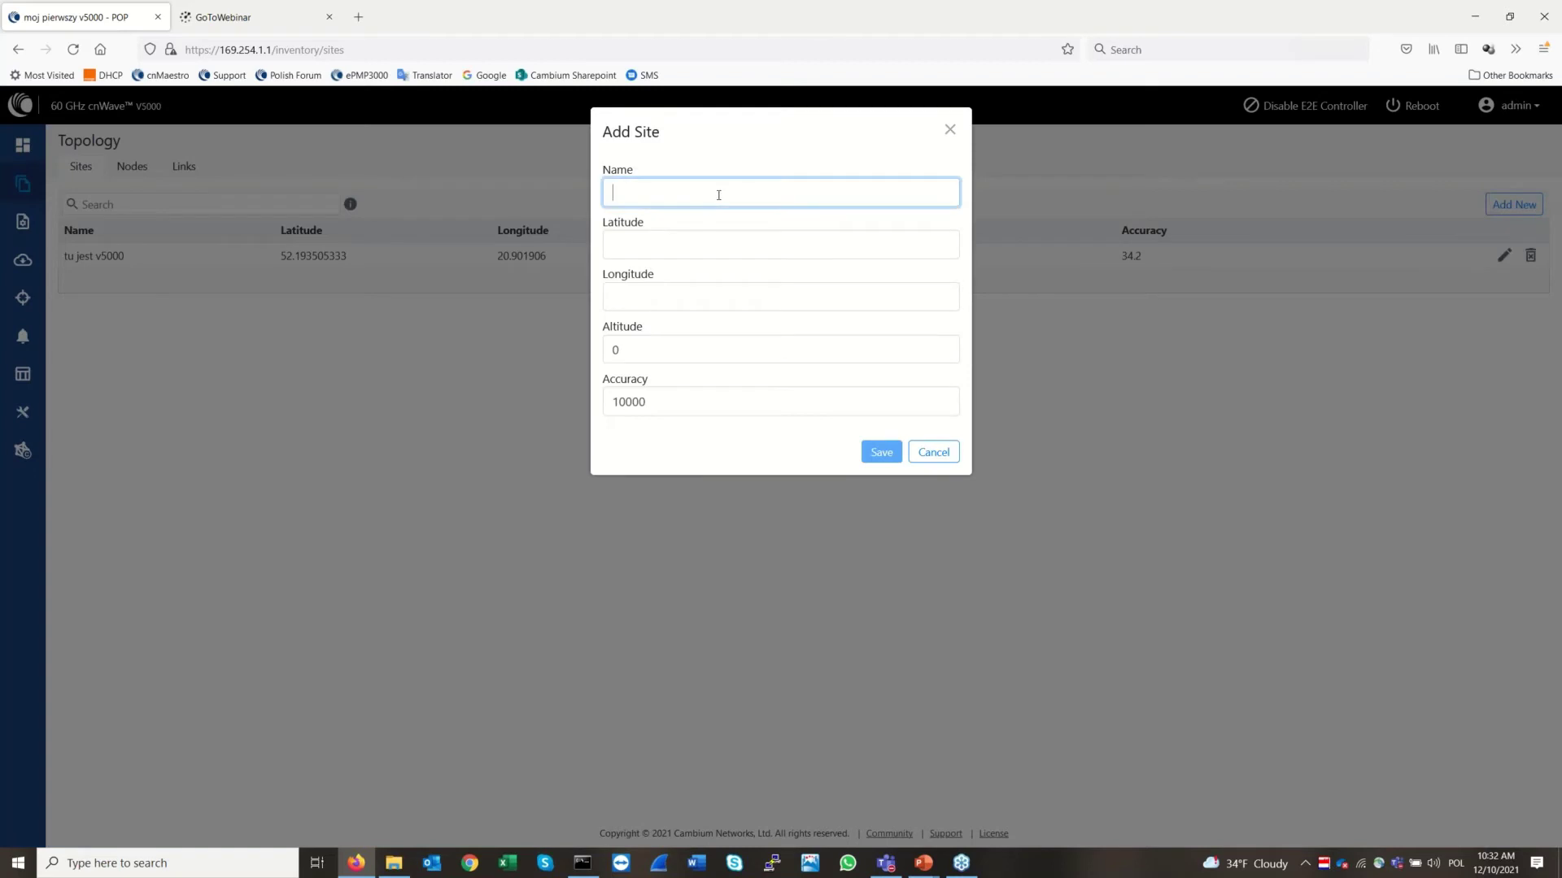
text(tu jest V1000)
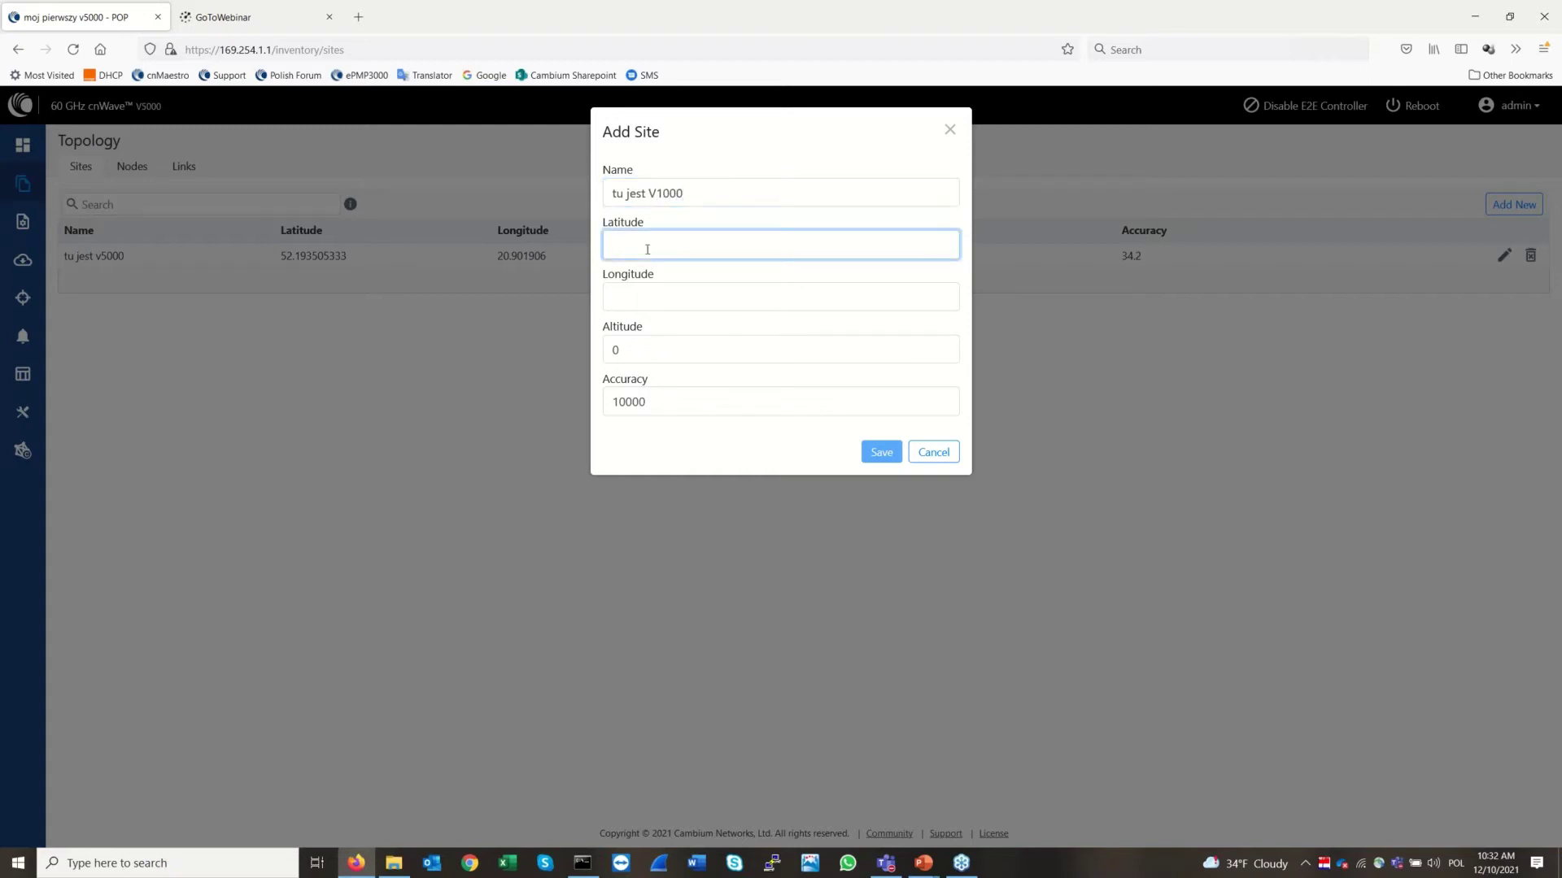
text(0)
key(Tab)
text(0)
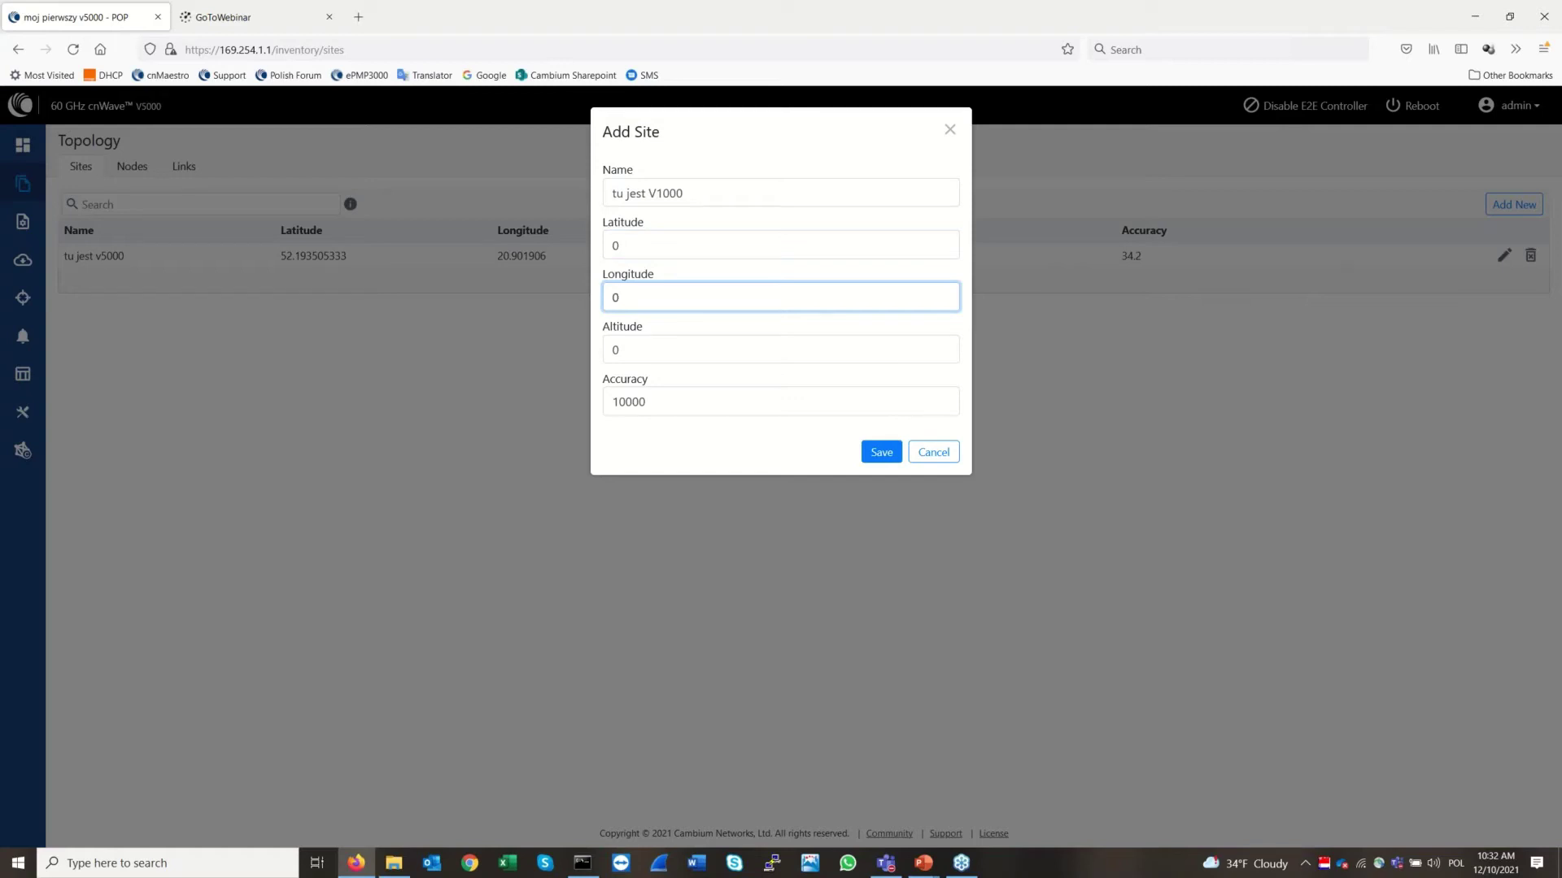
click(882, 452)
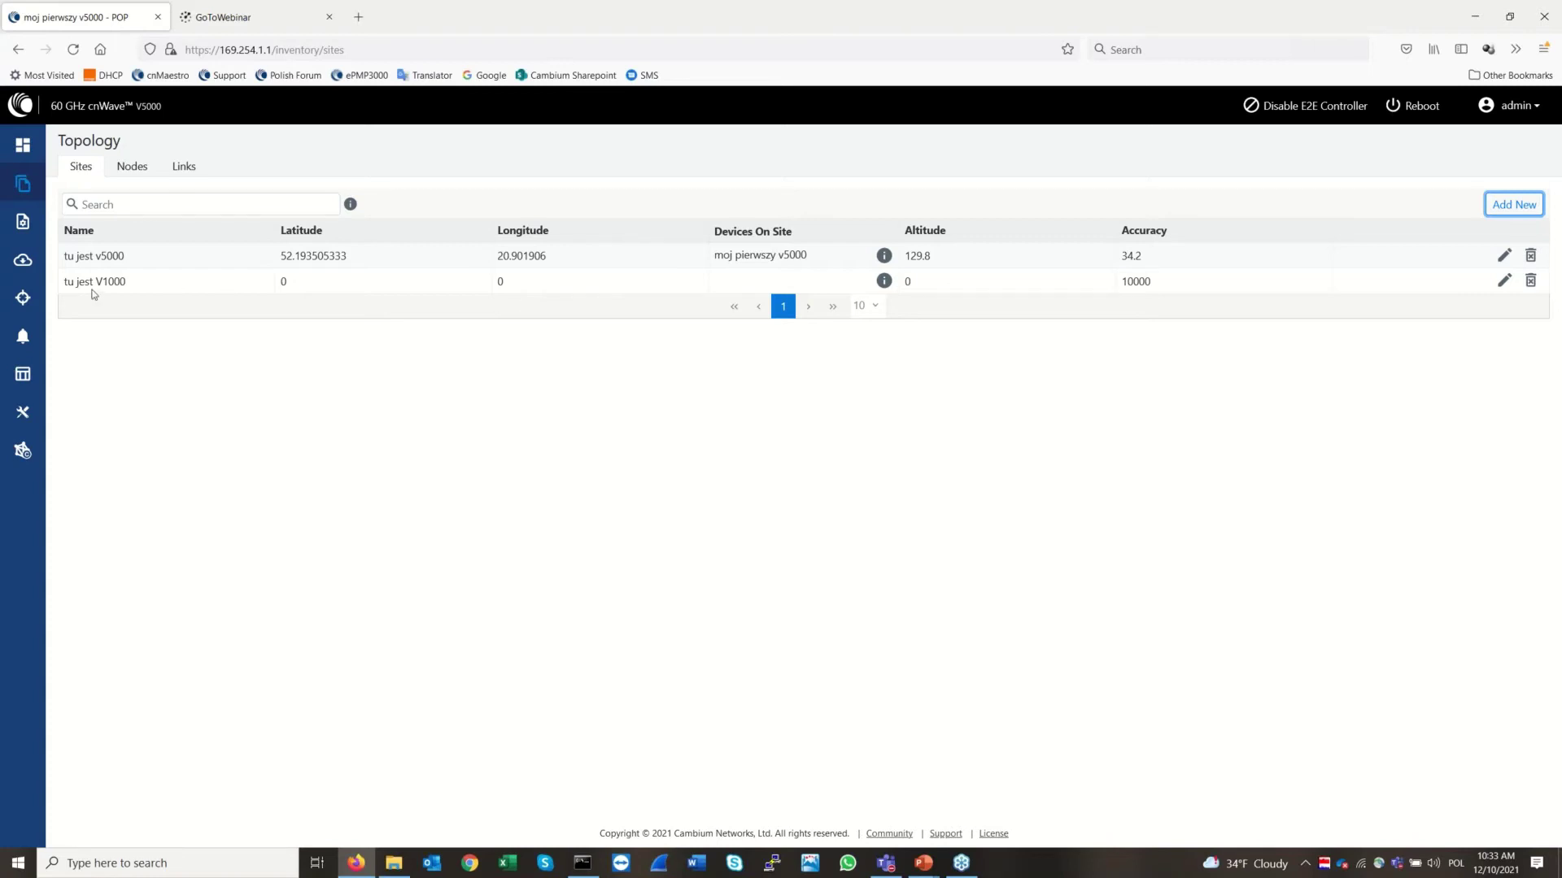
Show the Topology Nodes list, then minimize the Firefox window
click(133, 171)
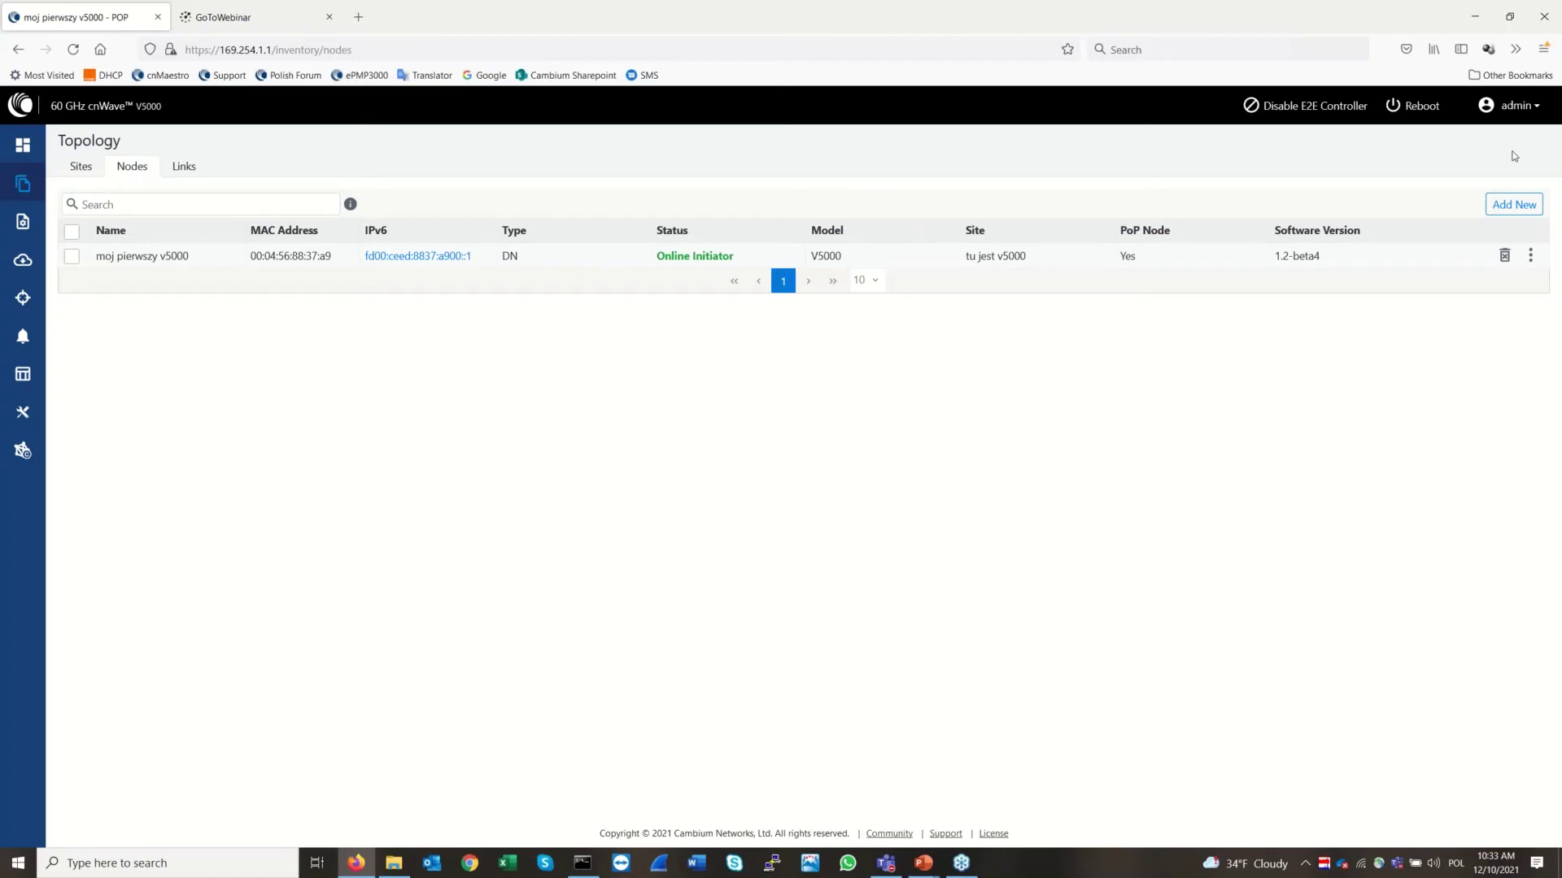
click(1483, 29)
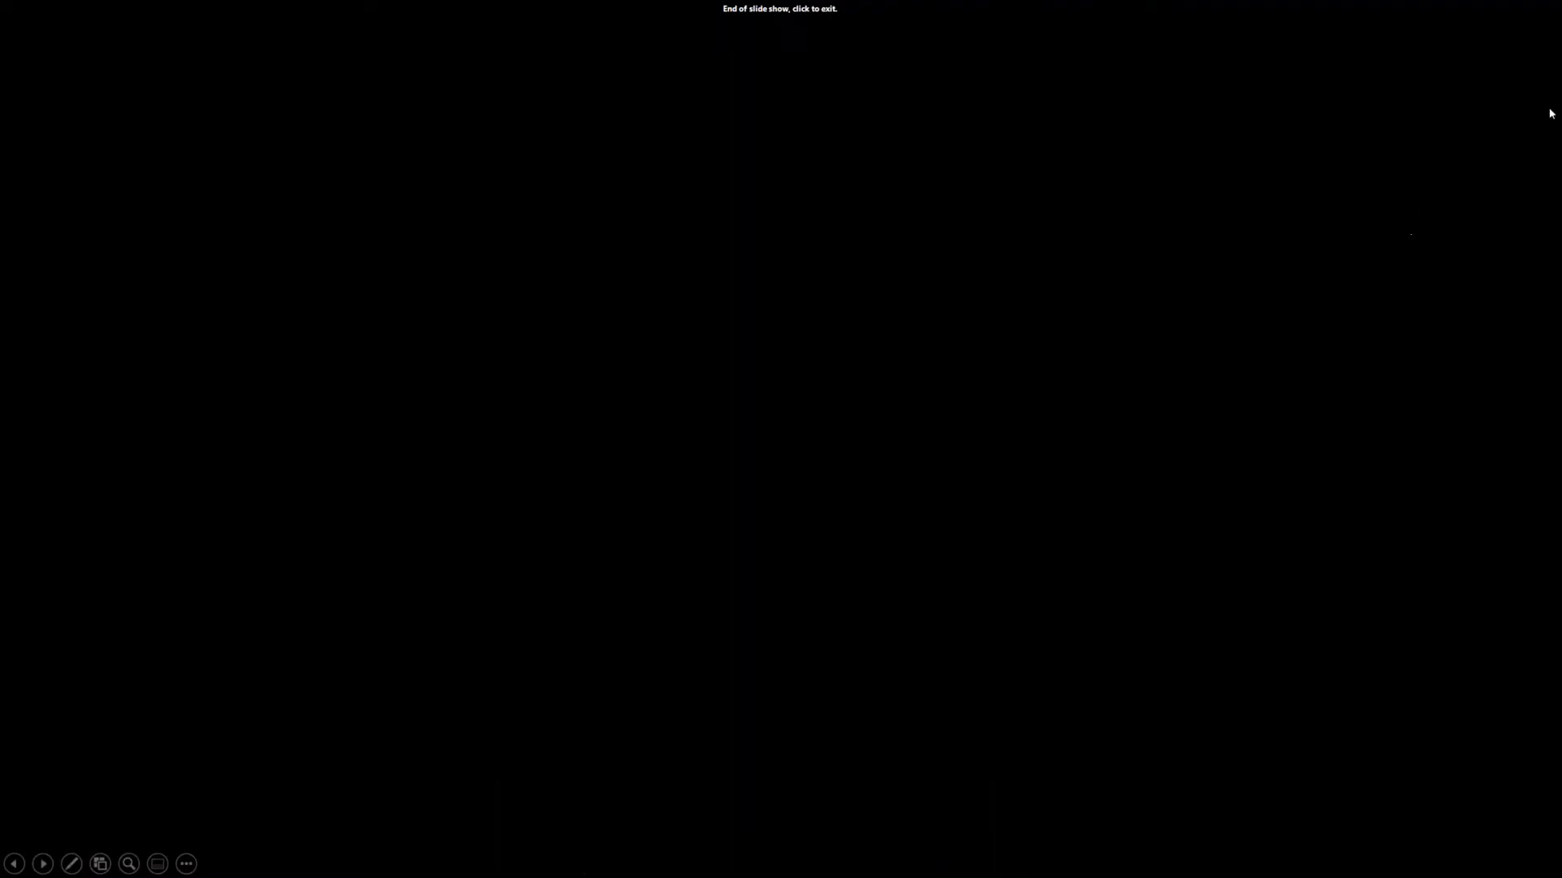
Exit the slide show and minimize PowerPoint and Explorer to clear the desktop
click(1491, 218)
click(1485, 16)
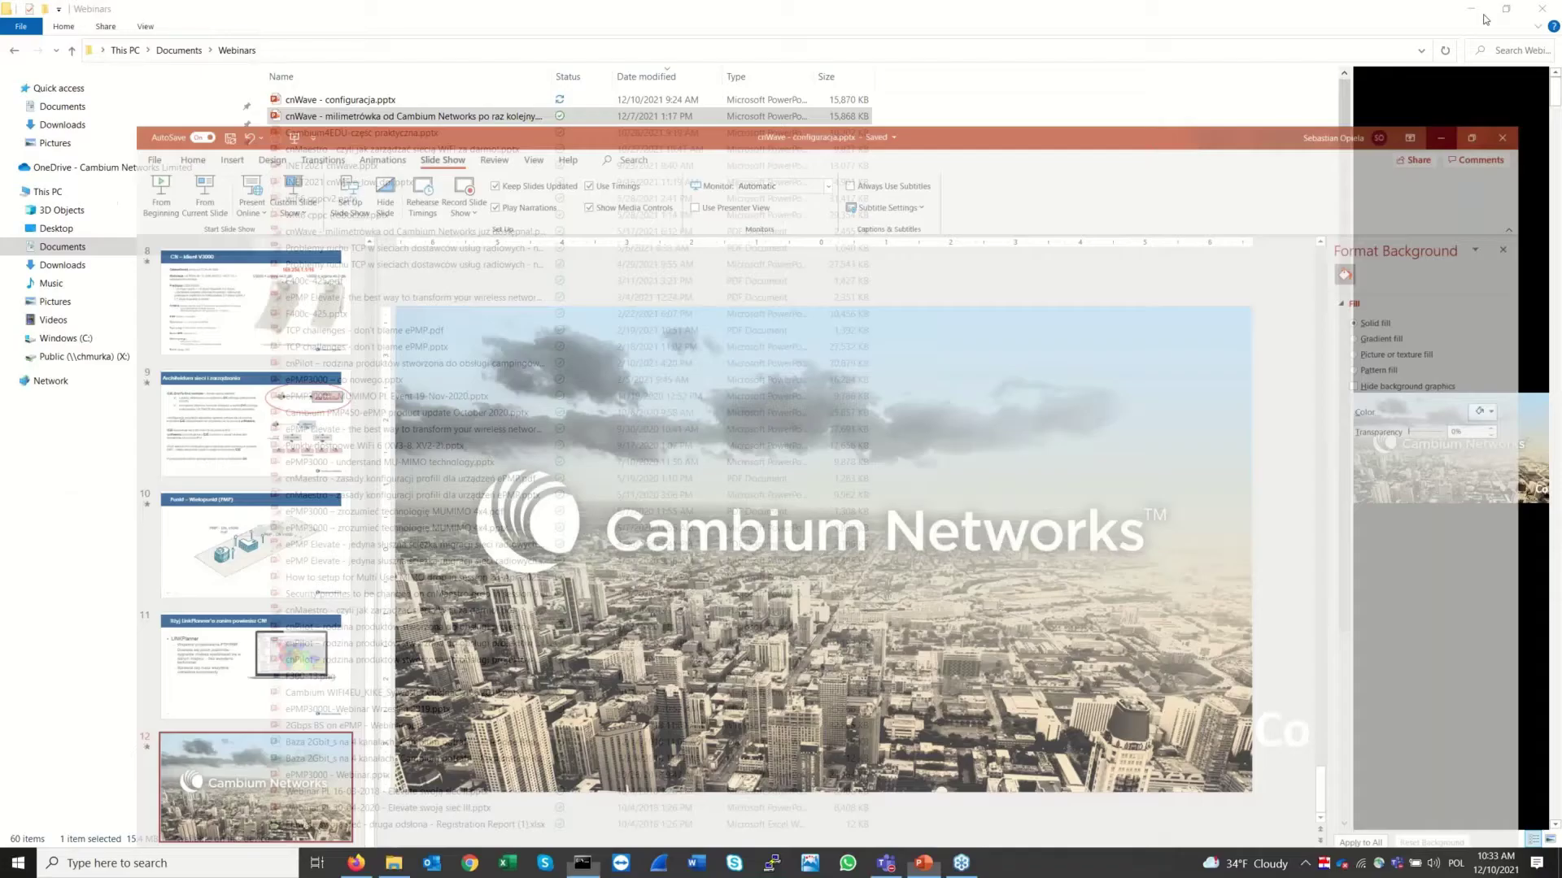
click(1469, 10)
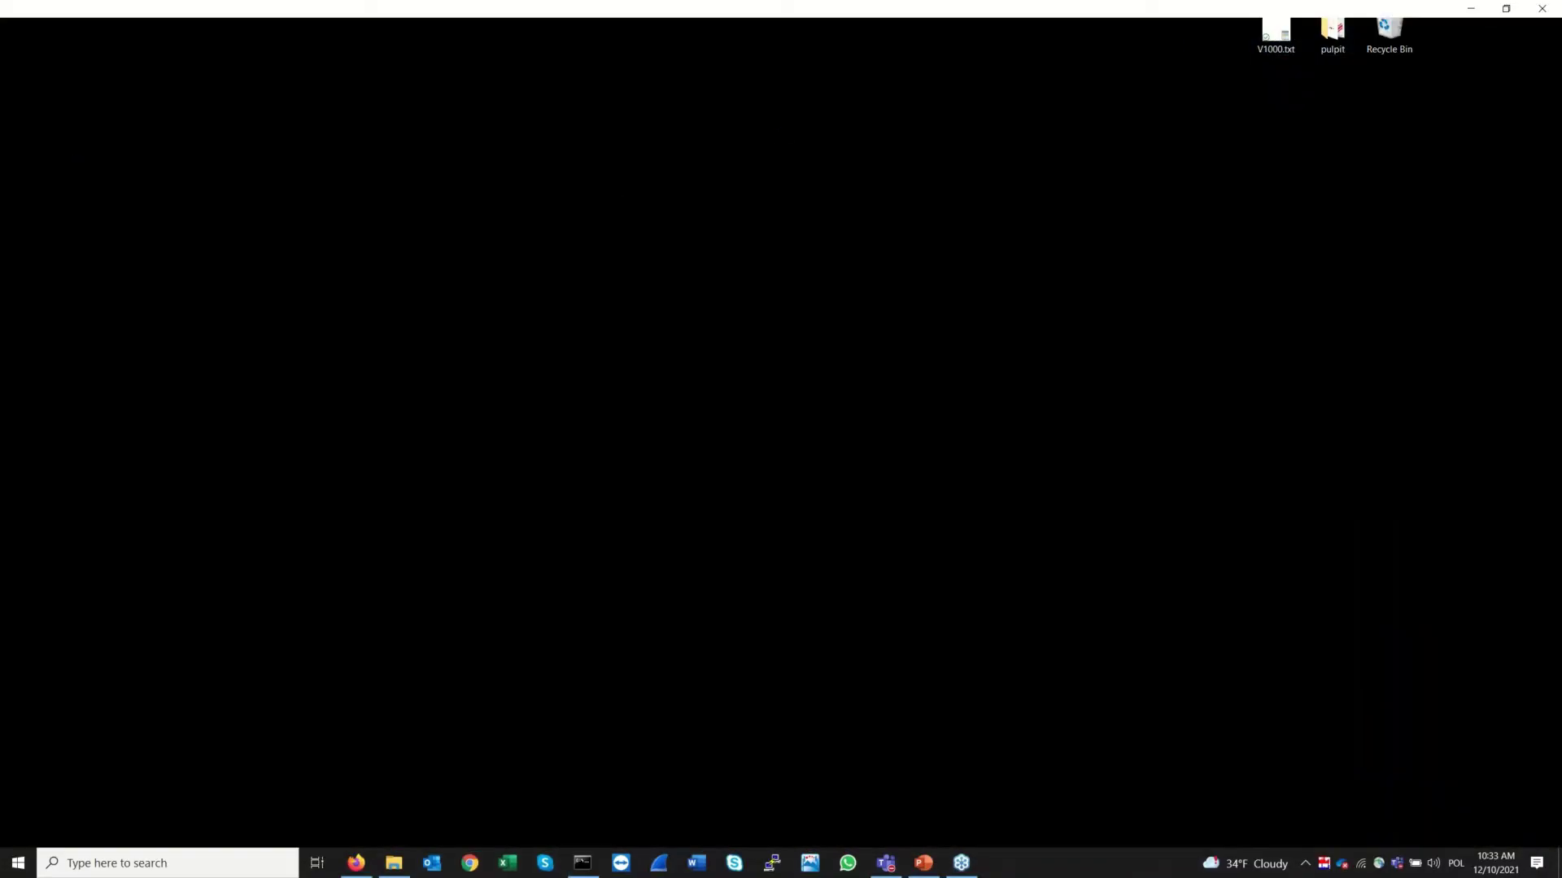
Select the V1000 MAC address line in V1000.txt, excluding the line break, and return to Firefox
key(ctrl+a)
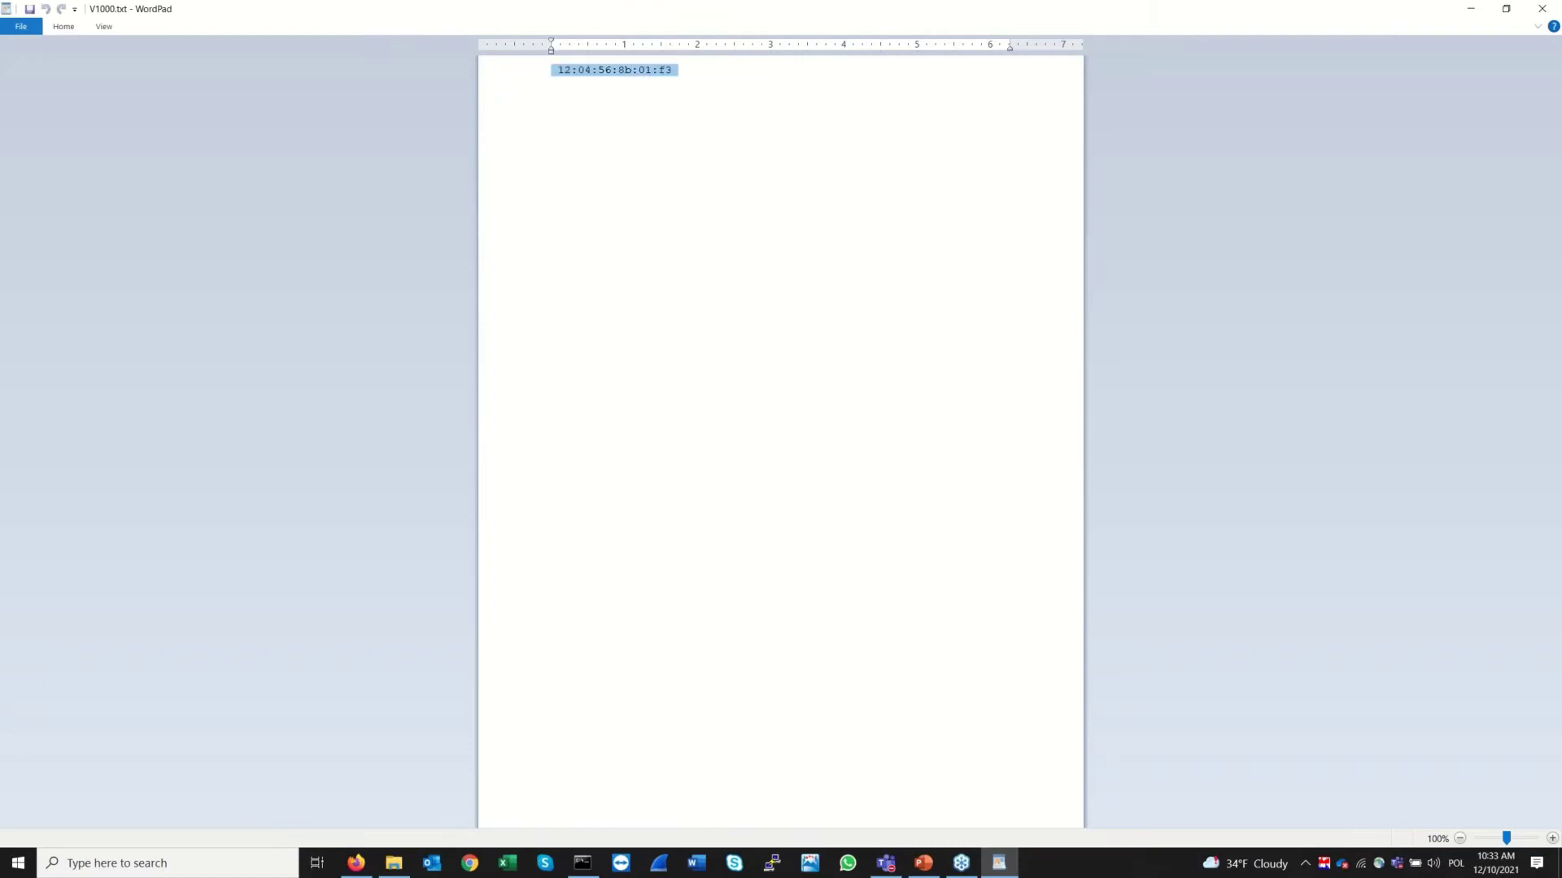
key(shift+Left)
key(ctrl+c)
click(1470, 8)
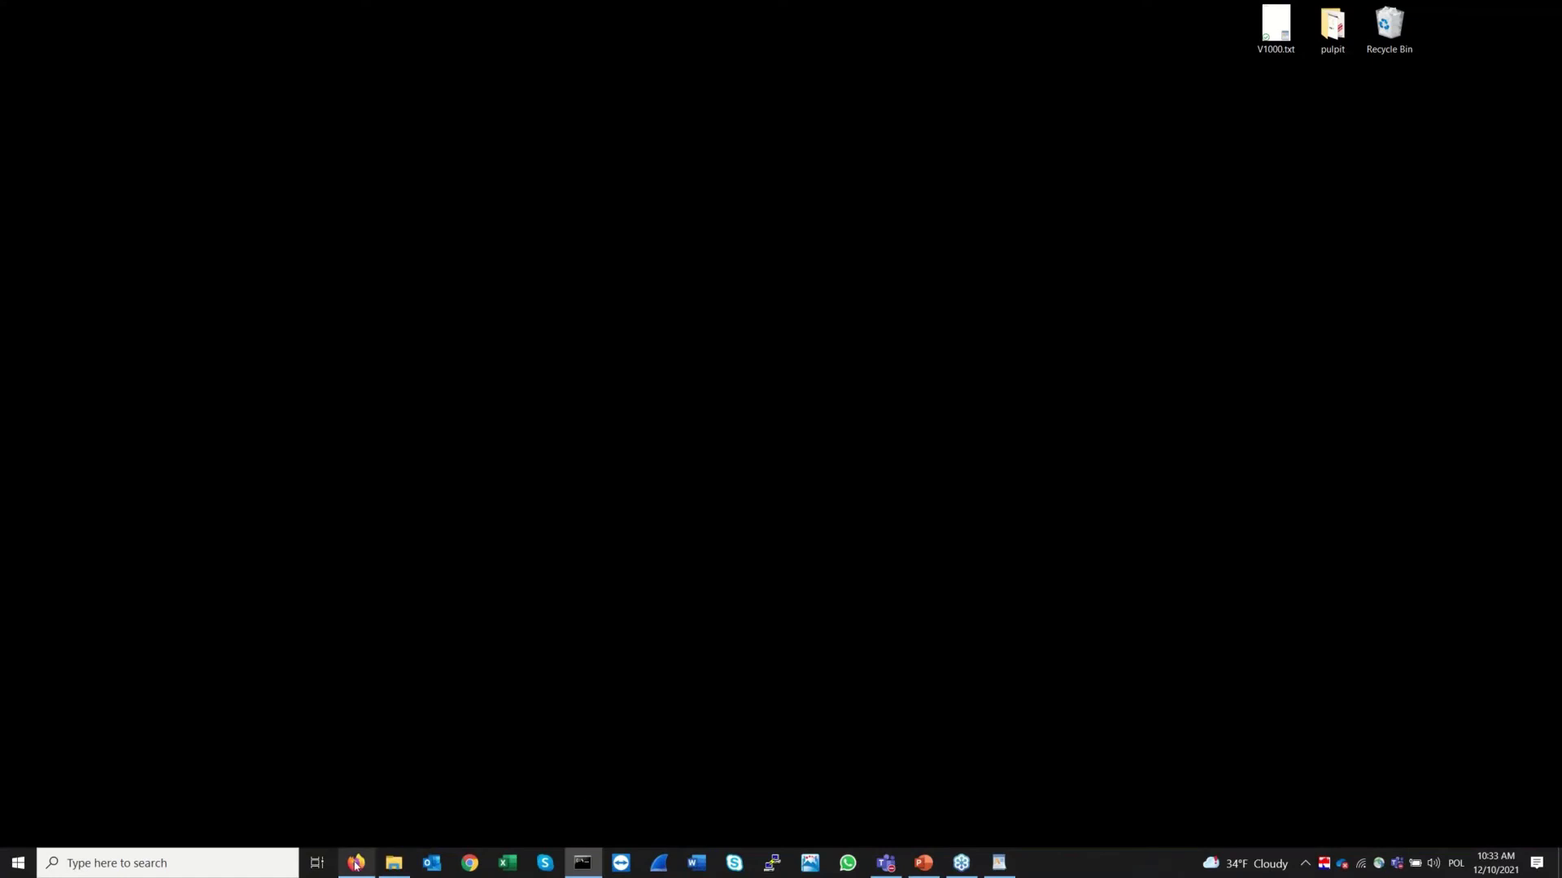
click(356, 862)
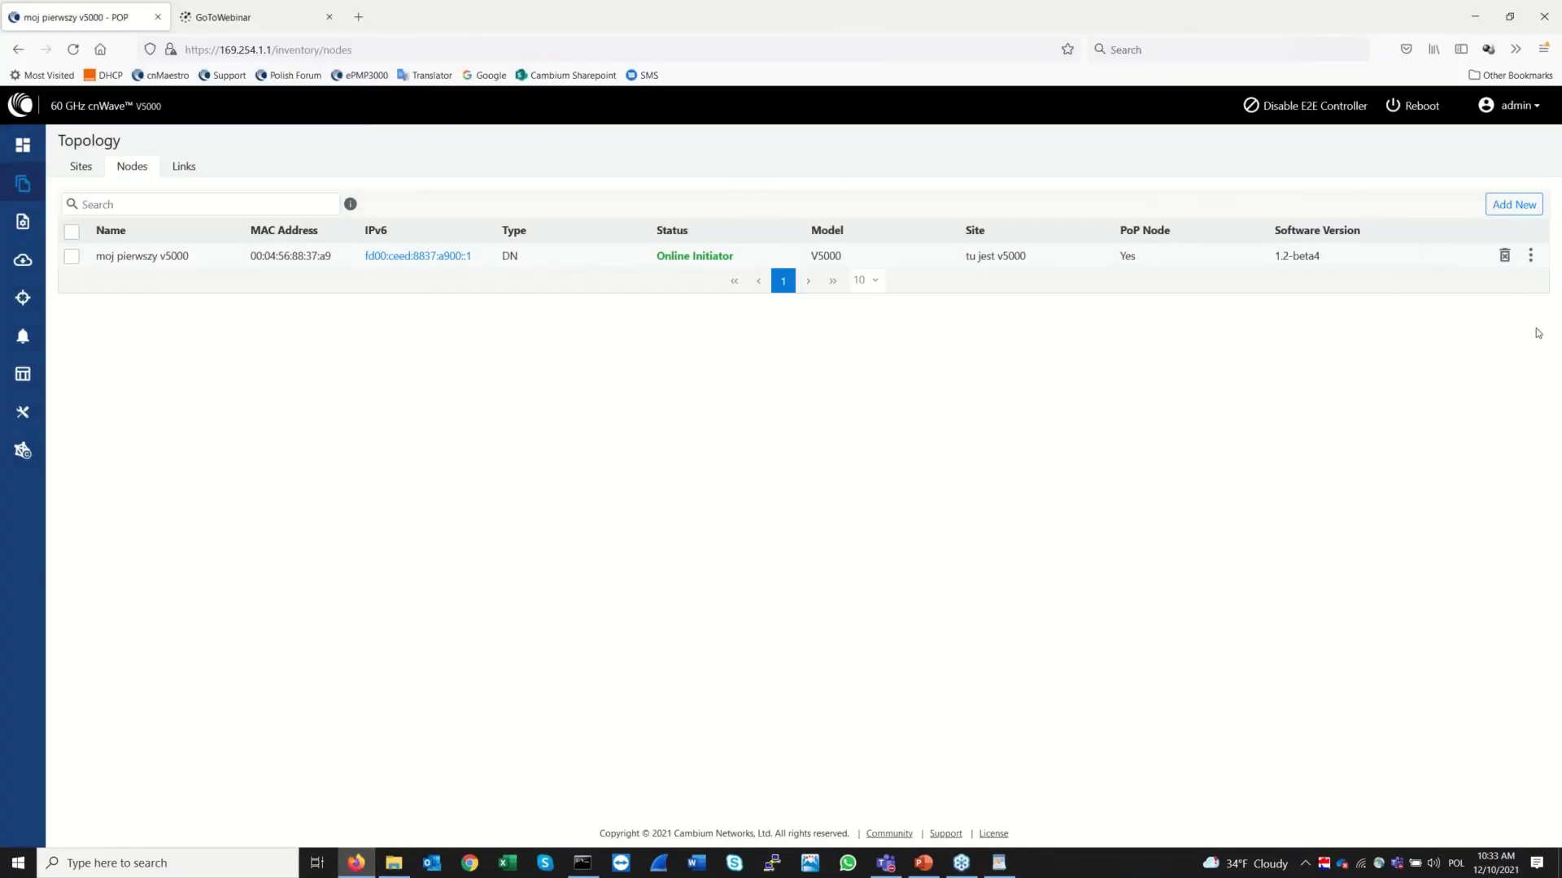
Start a new node named 'moj pierwszy V1000' at site tu jest V1000, typed as CN
click(1513, 204)
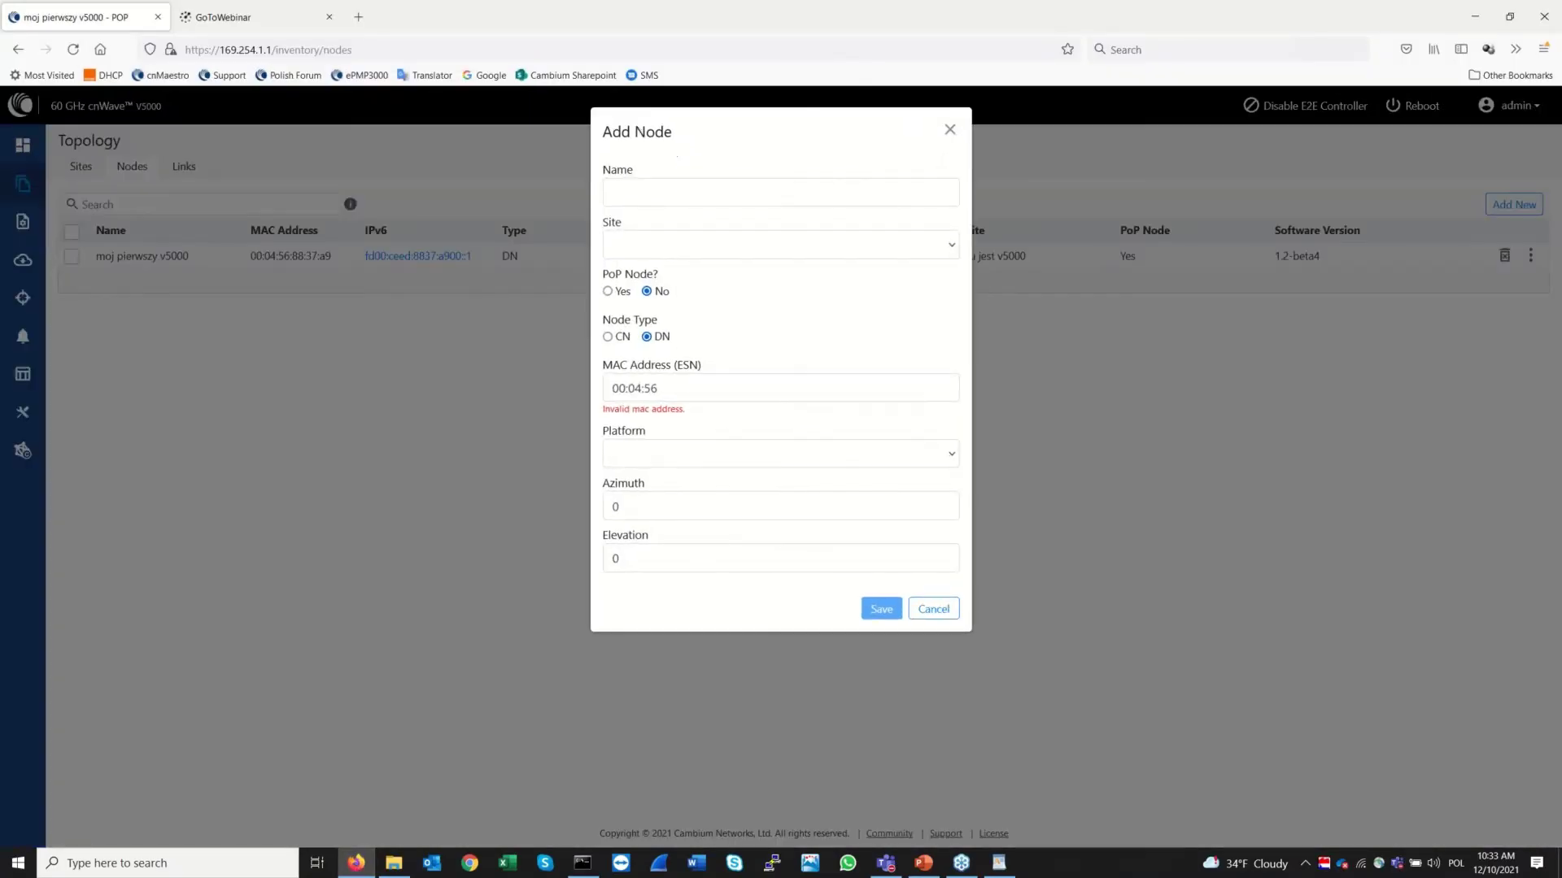
click(769, 193)
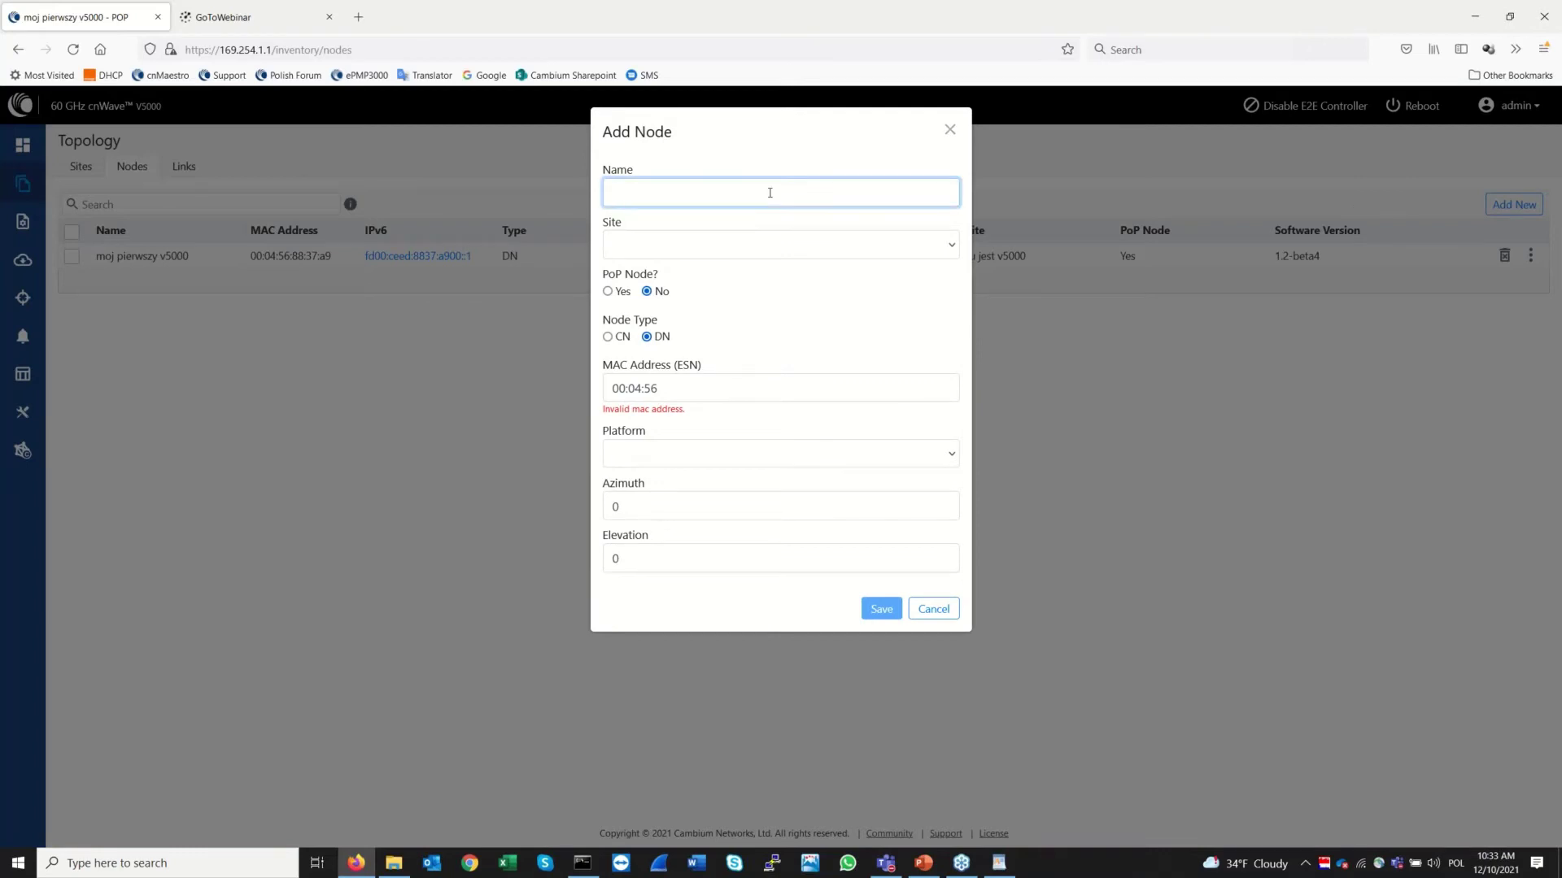
text(moj pierwszy V1000)
click(756, 248)
click(647, 300)
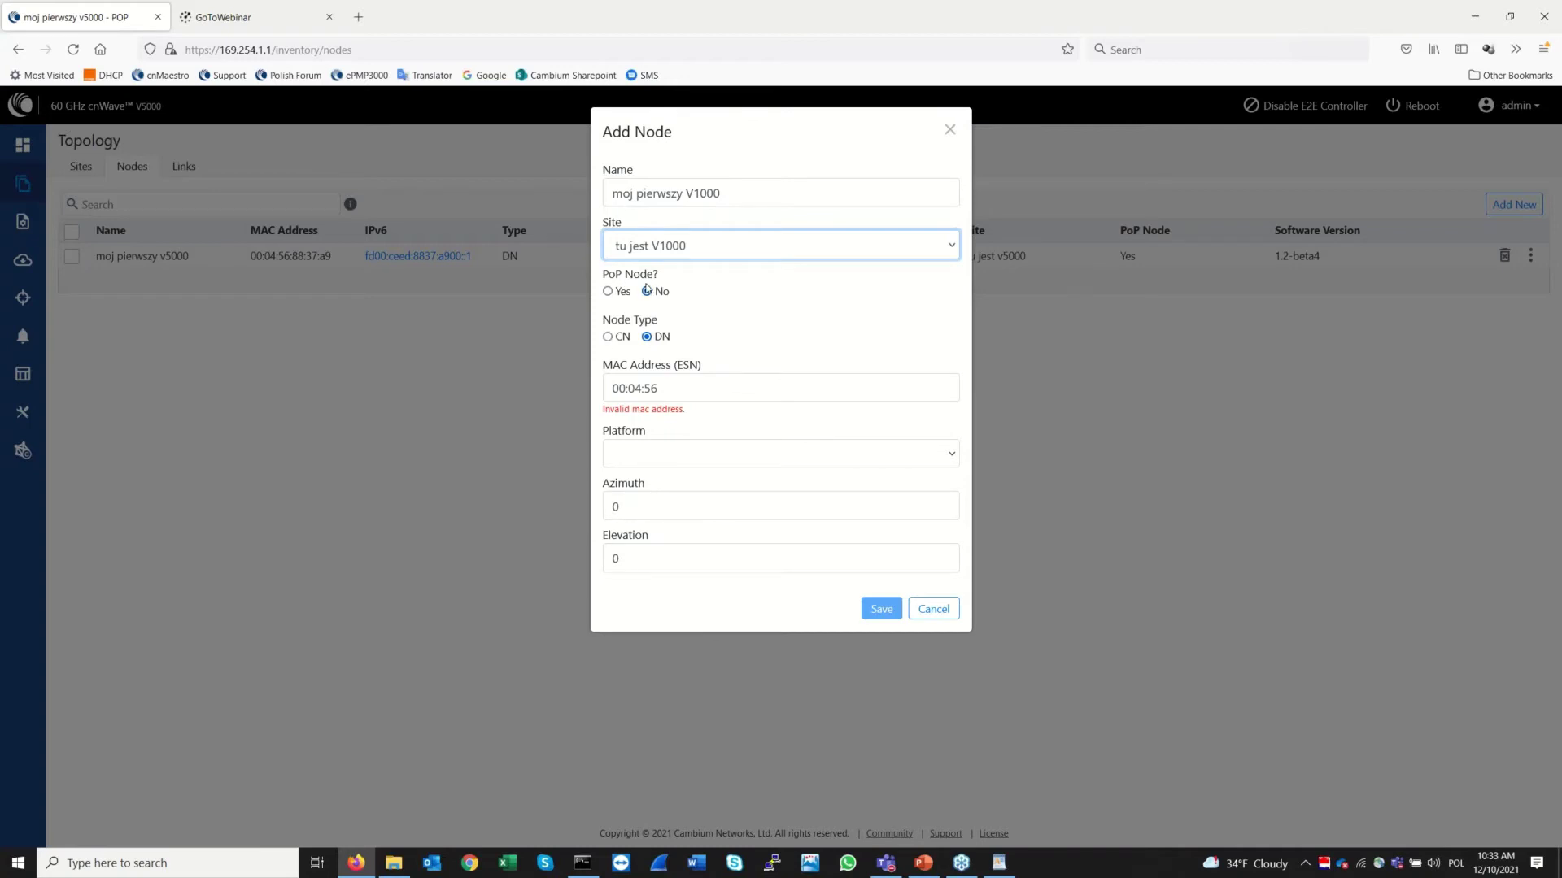
click(608, 336)
Enter MAC 12:04:56:8b:01:f3 without the leading space and keep platform V1000
click(710, 389)
key(ctrl+a)
key(ctrl+v)
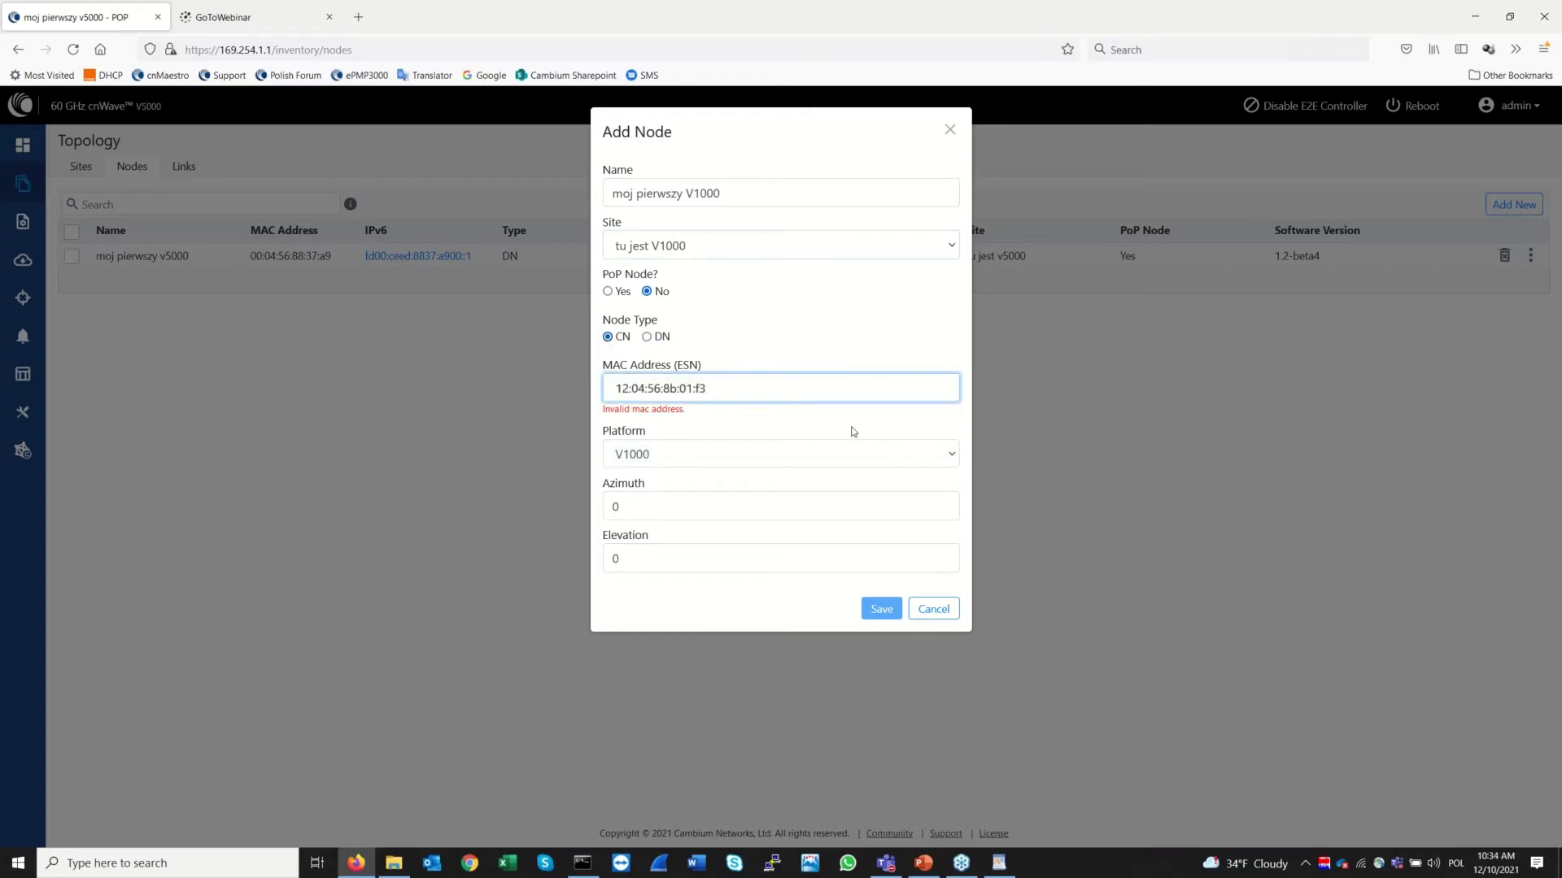
key(Home)
key(Delete)
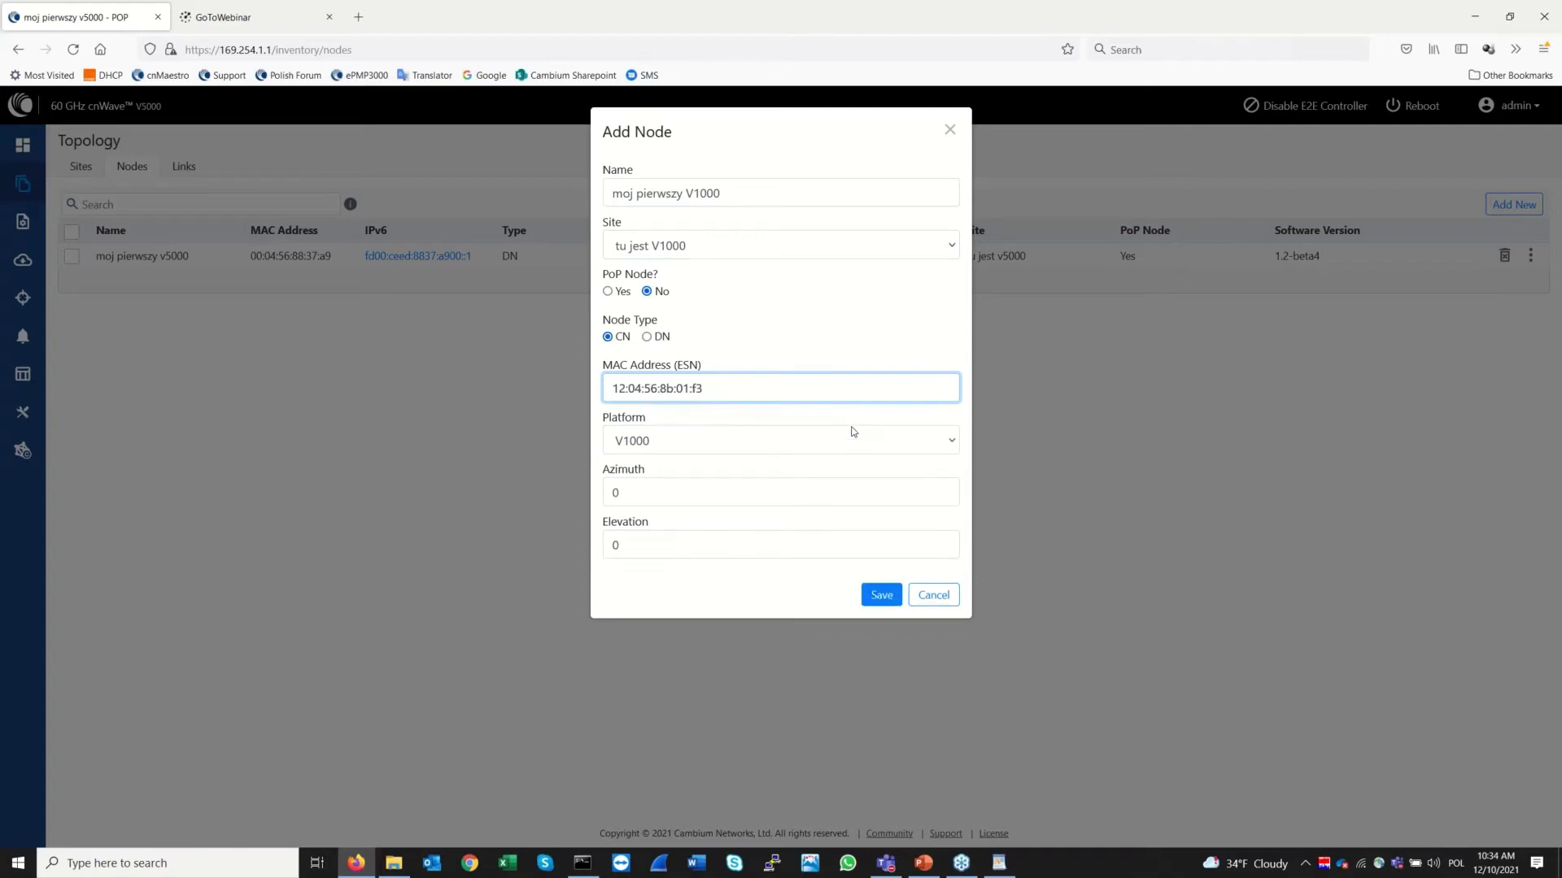
click(820, 443)
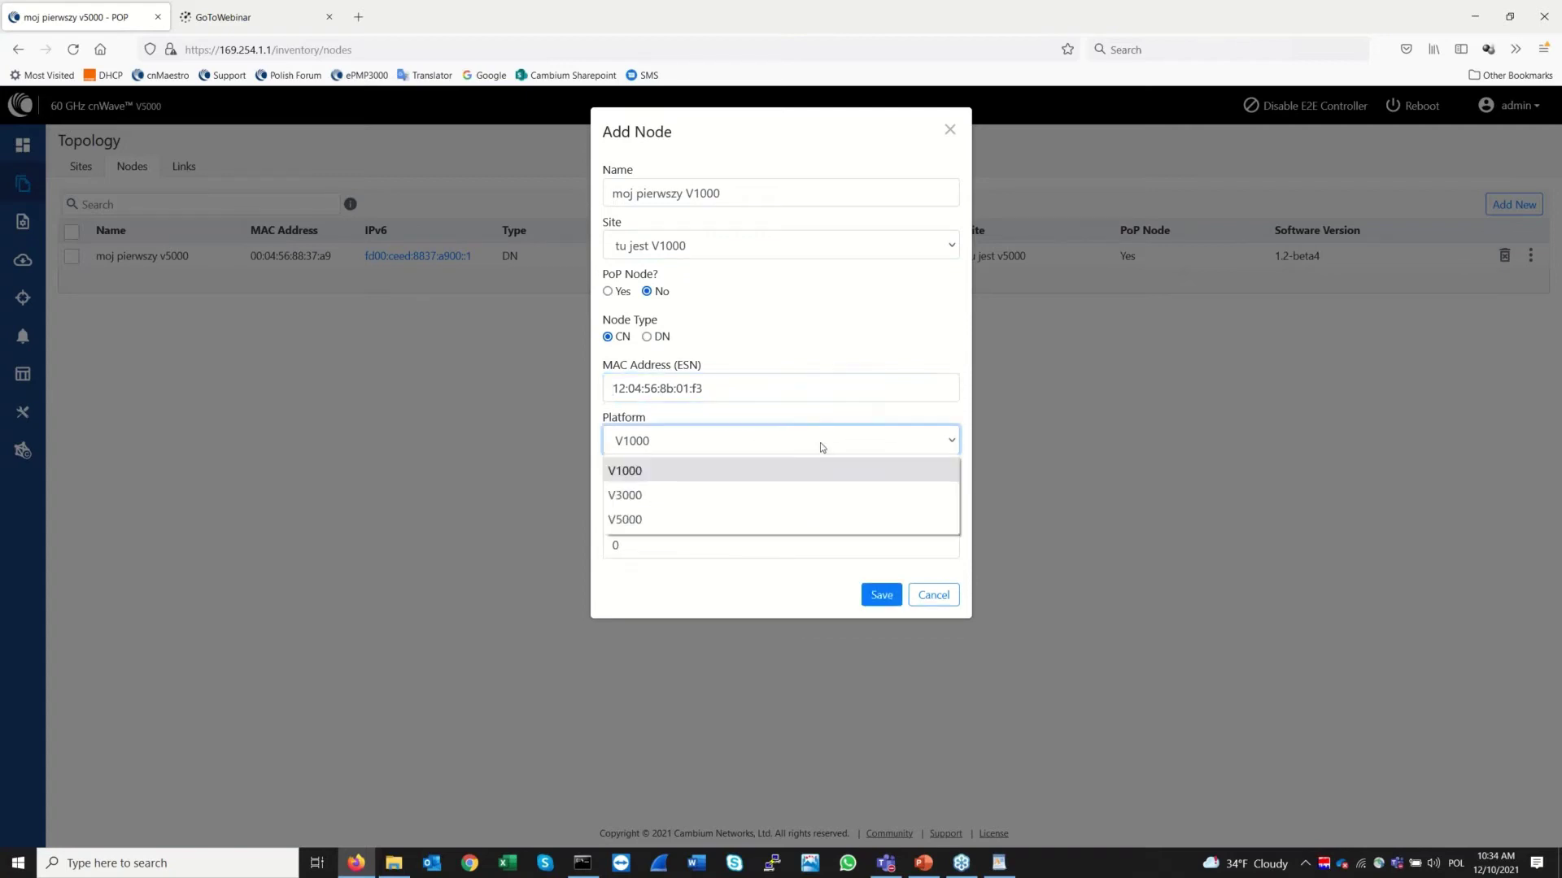
click(820, 443)
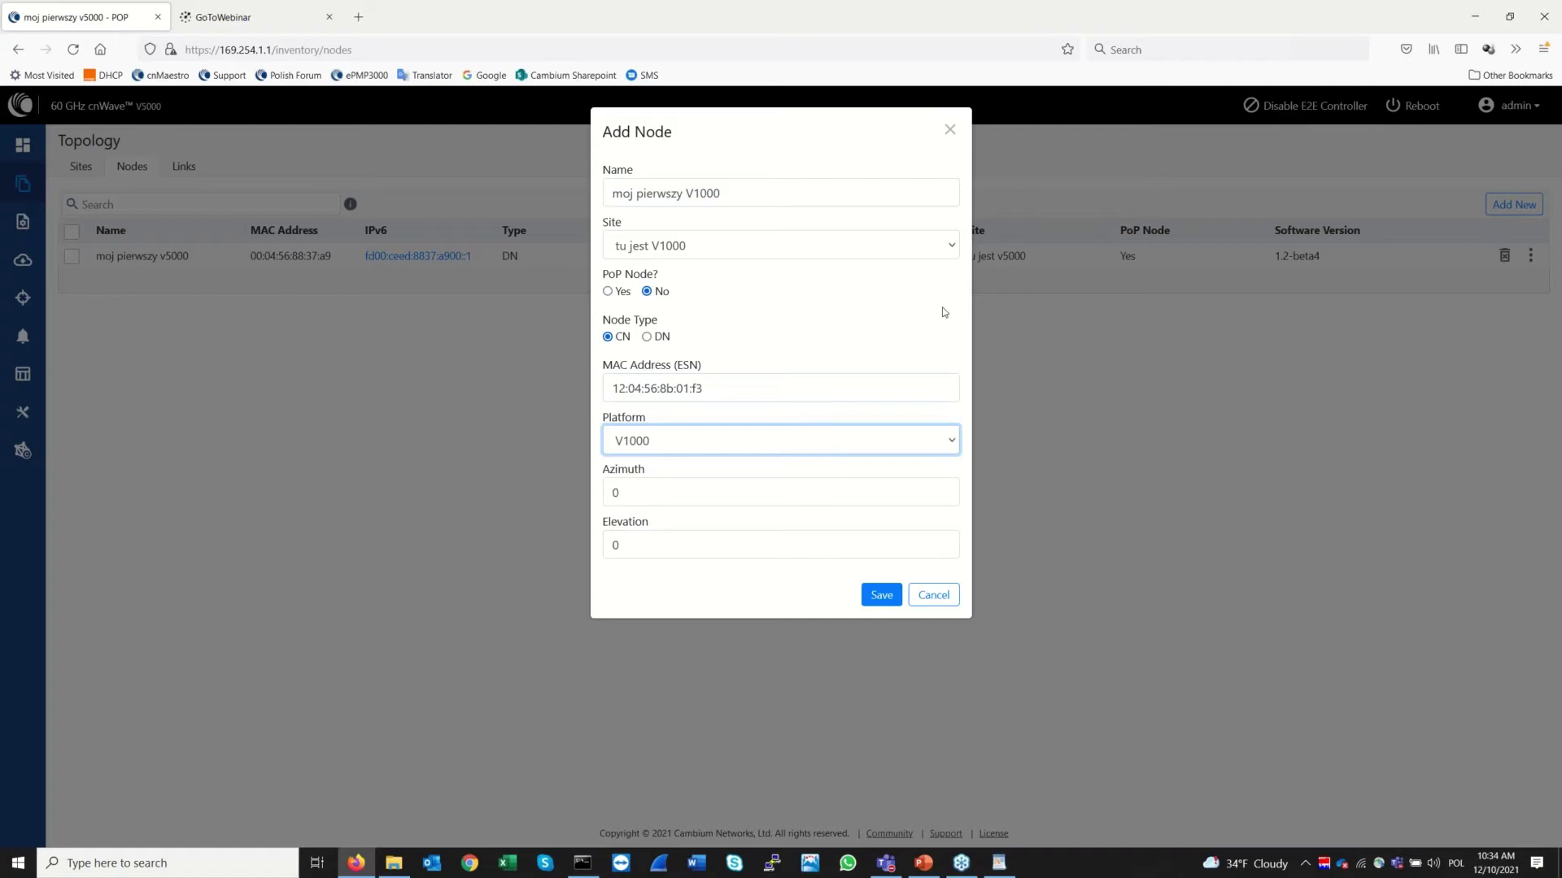
click(724, 606)
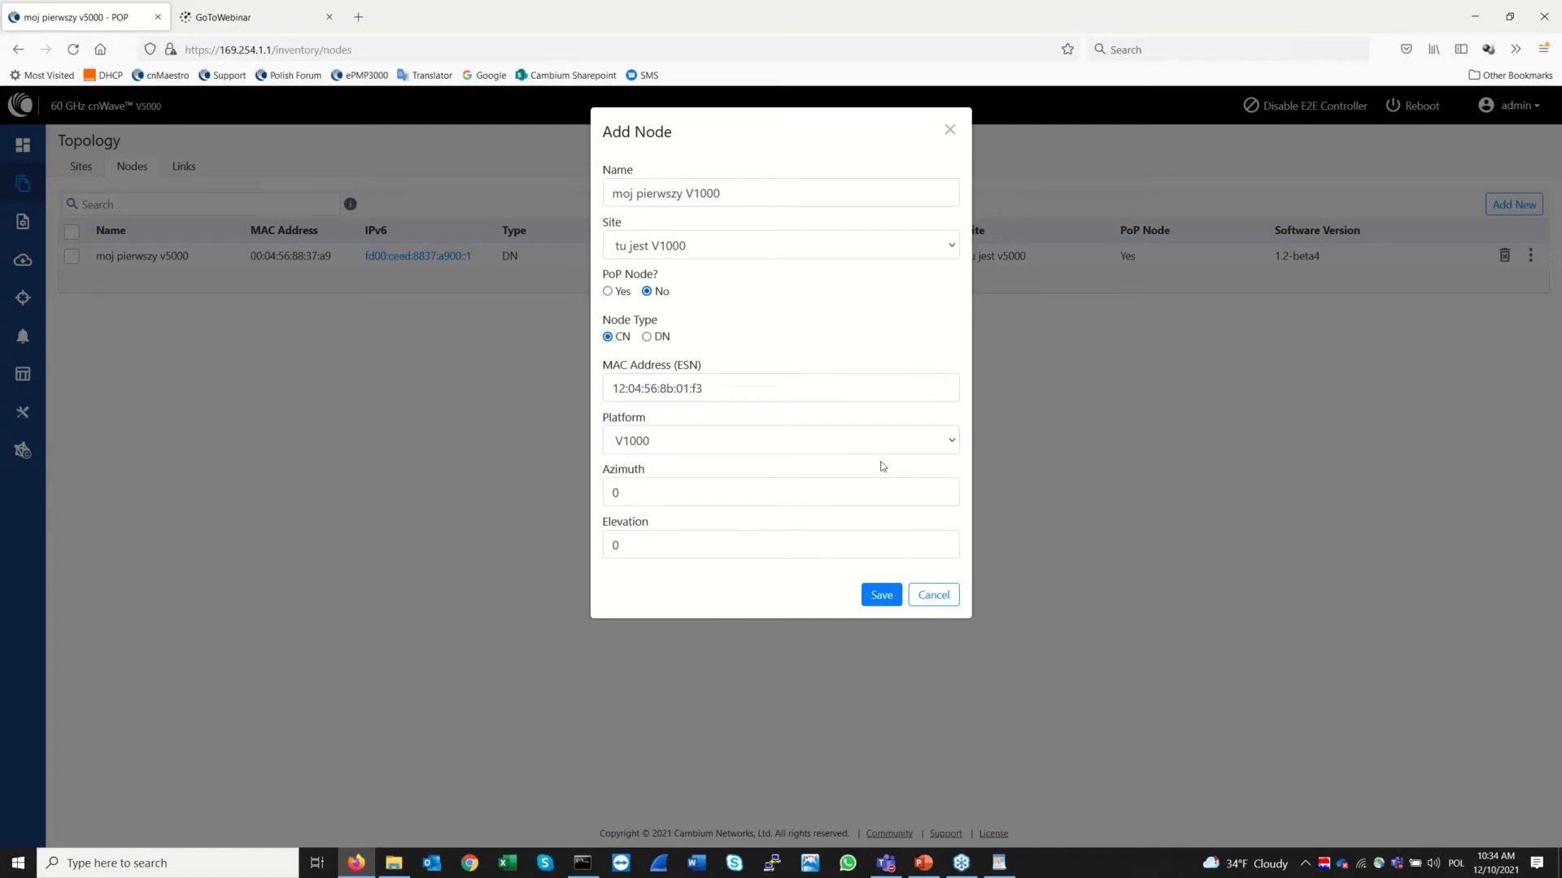
click(889, 602)
Save the moj pierwszy V1000 CN node and show the empty Links list
click(882, 597)
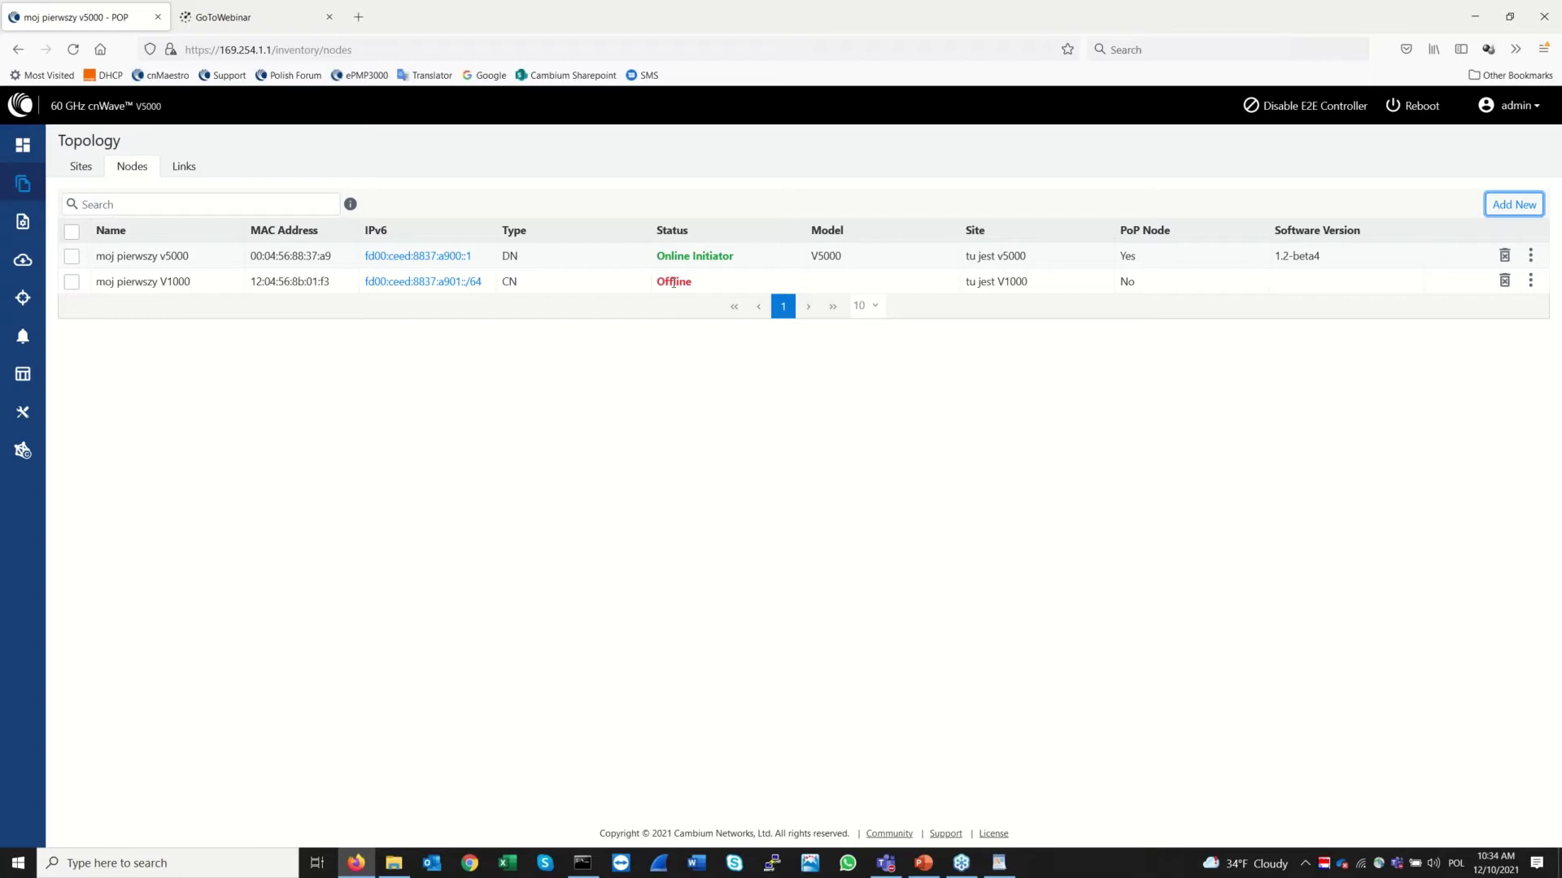
click(192, 166)
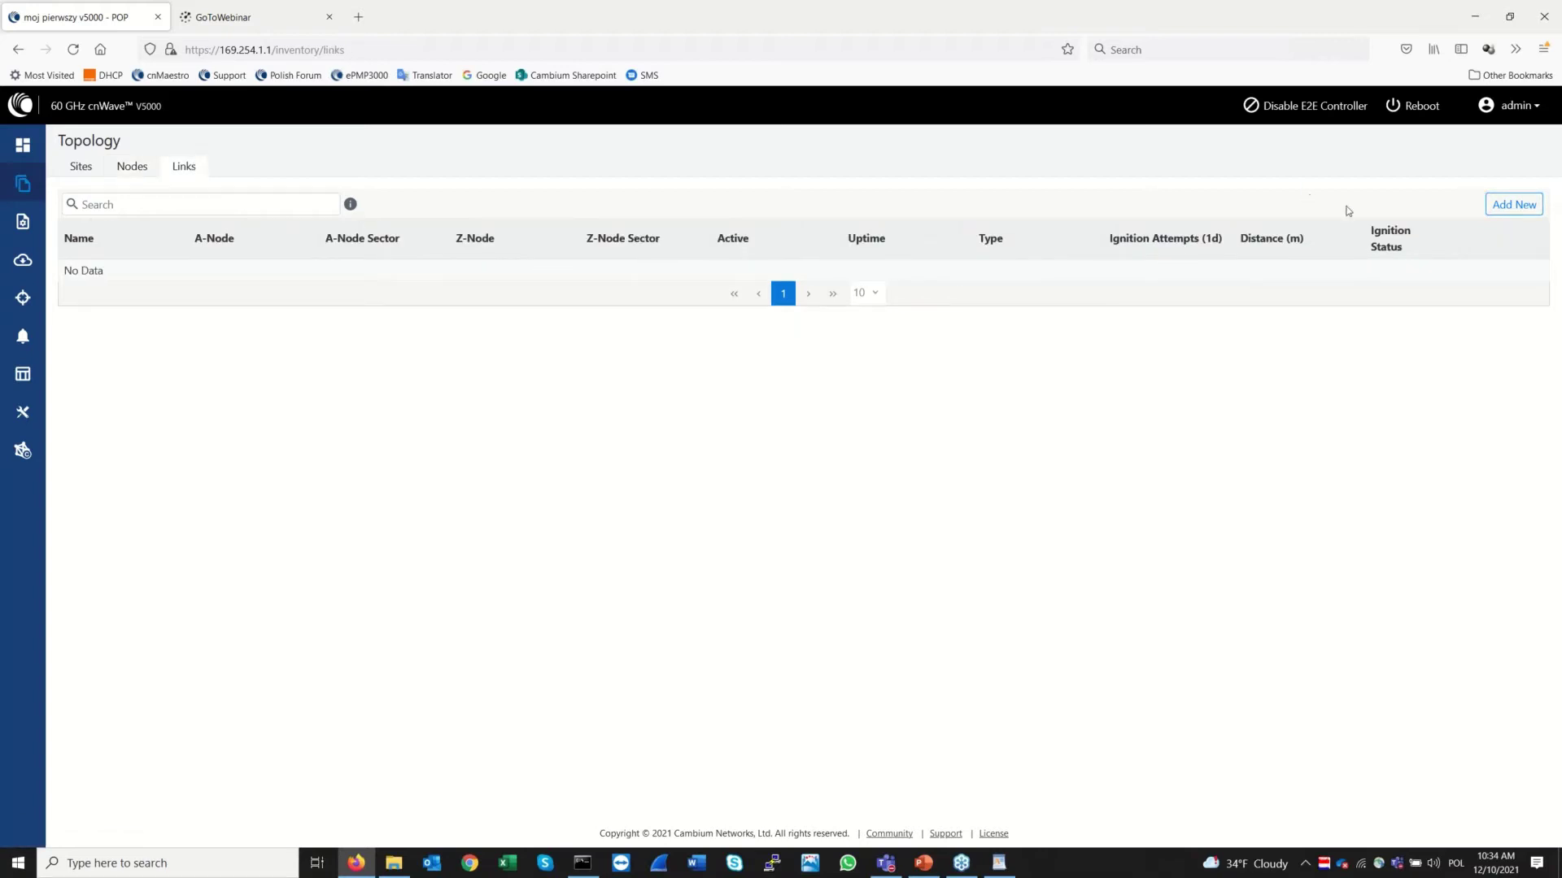
Begin a wireless link with A-Node moj pierwszy v5000 on its Sector 1 MAC
click(1513, 204)
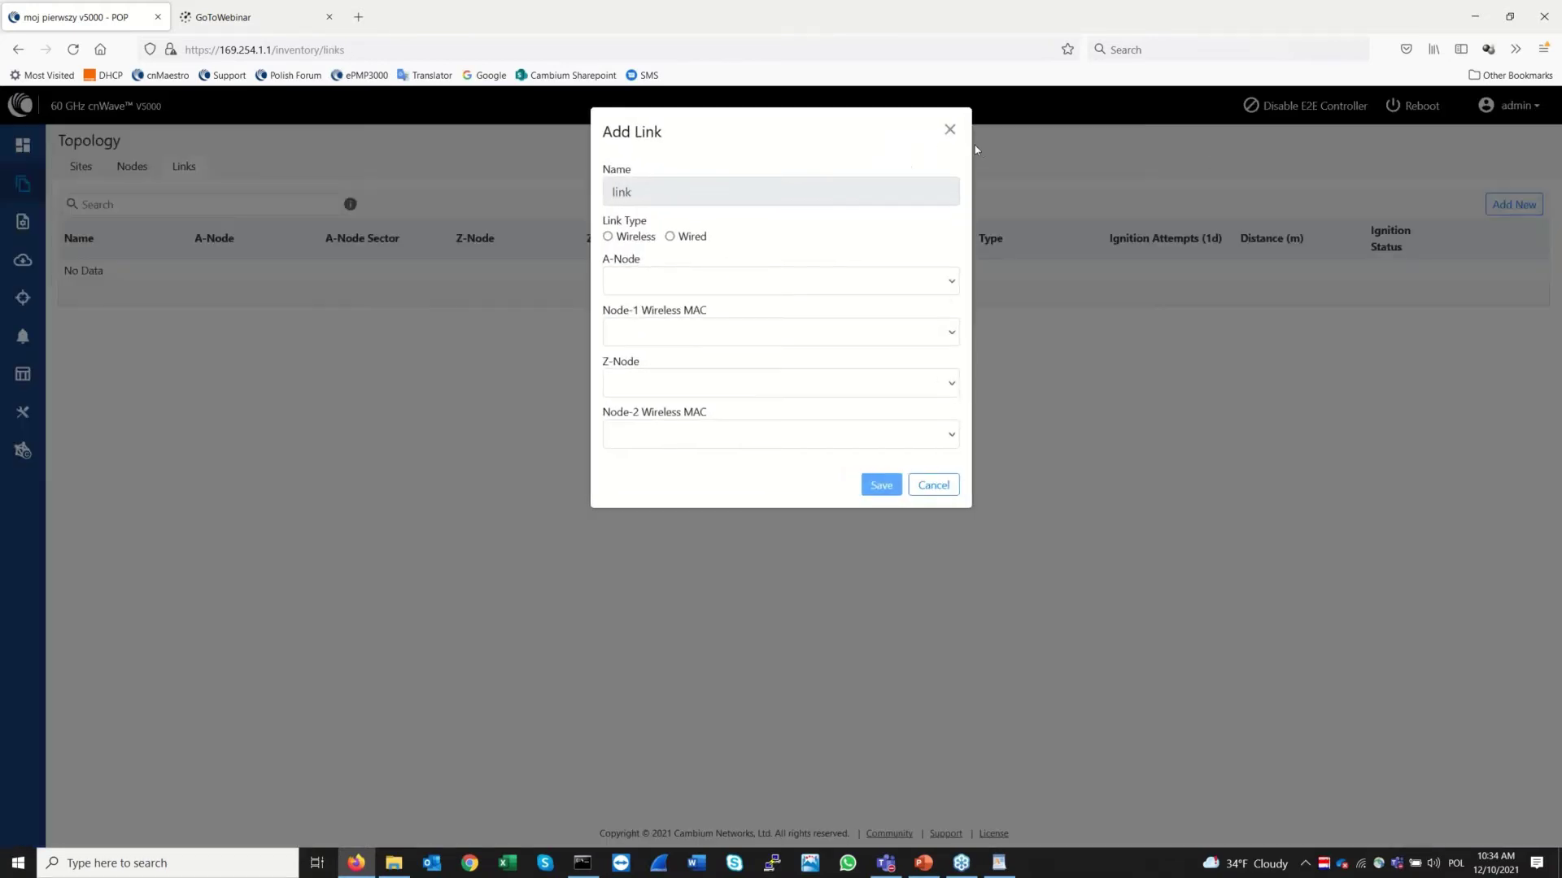
click(609, 237)
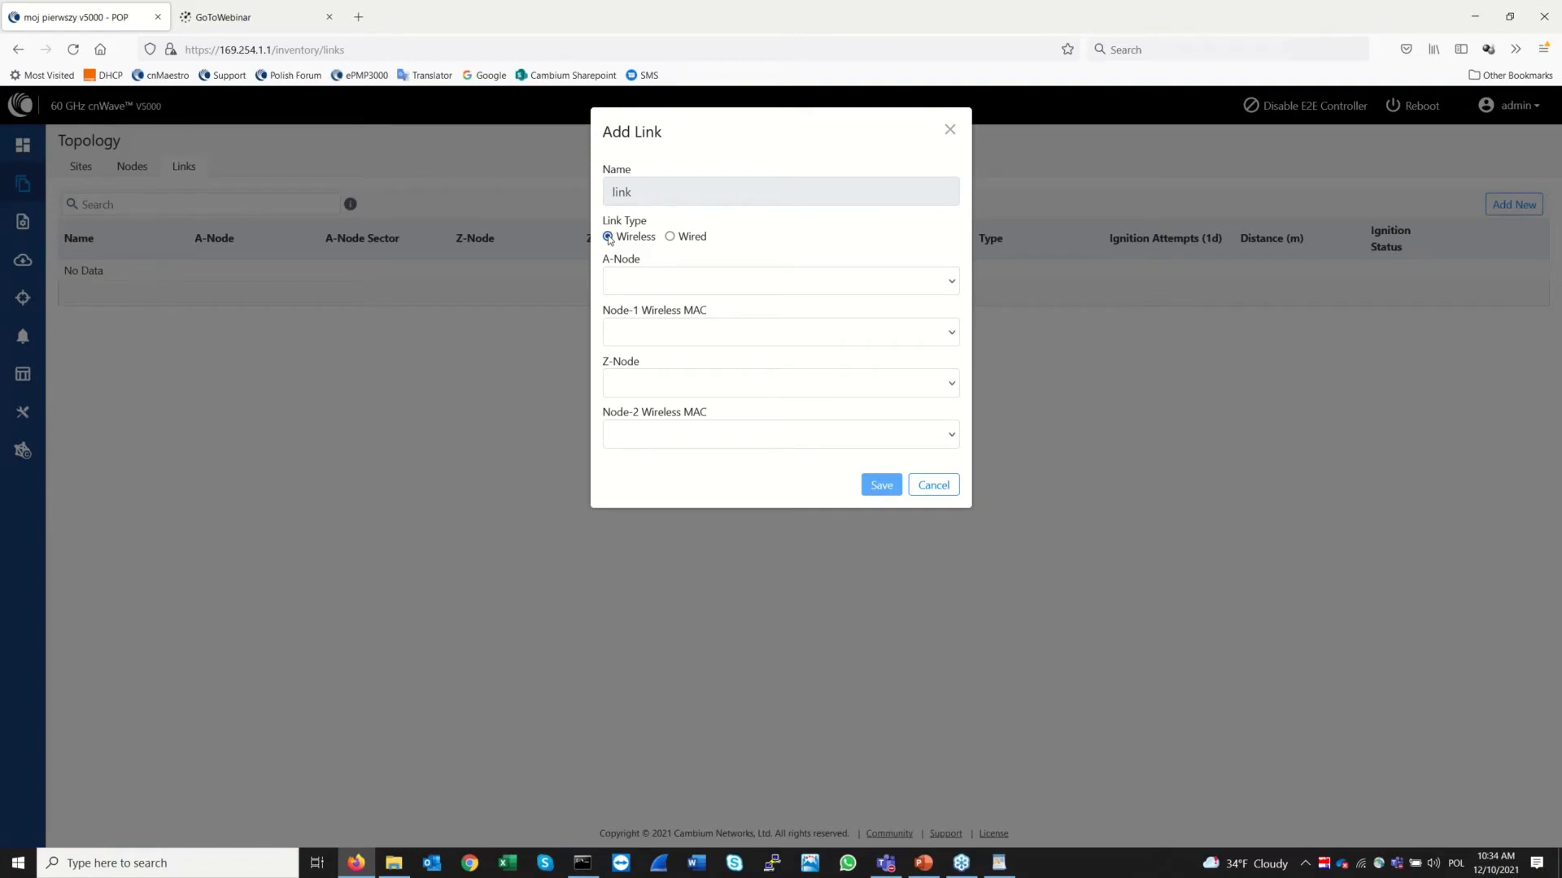
click(795, 287)
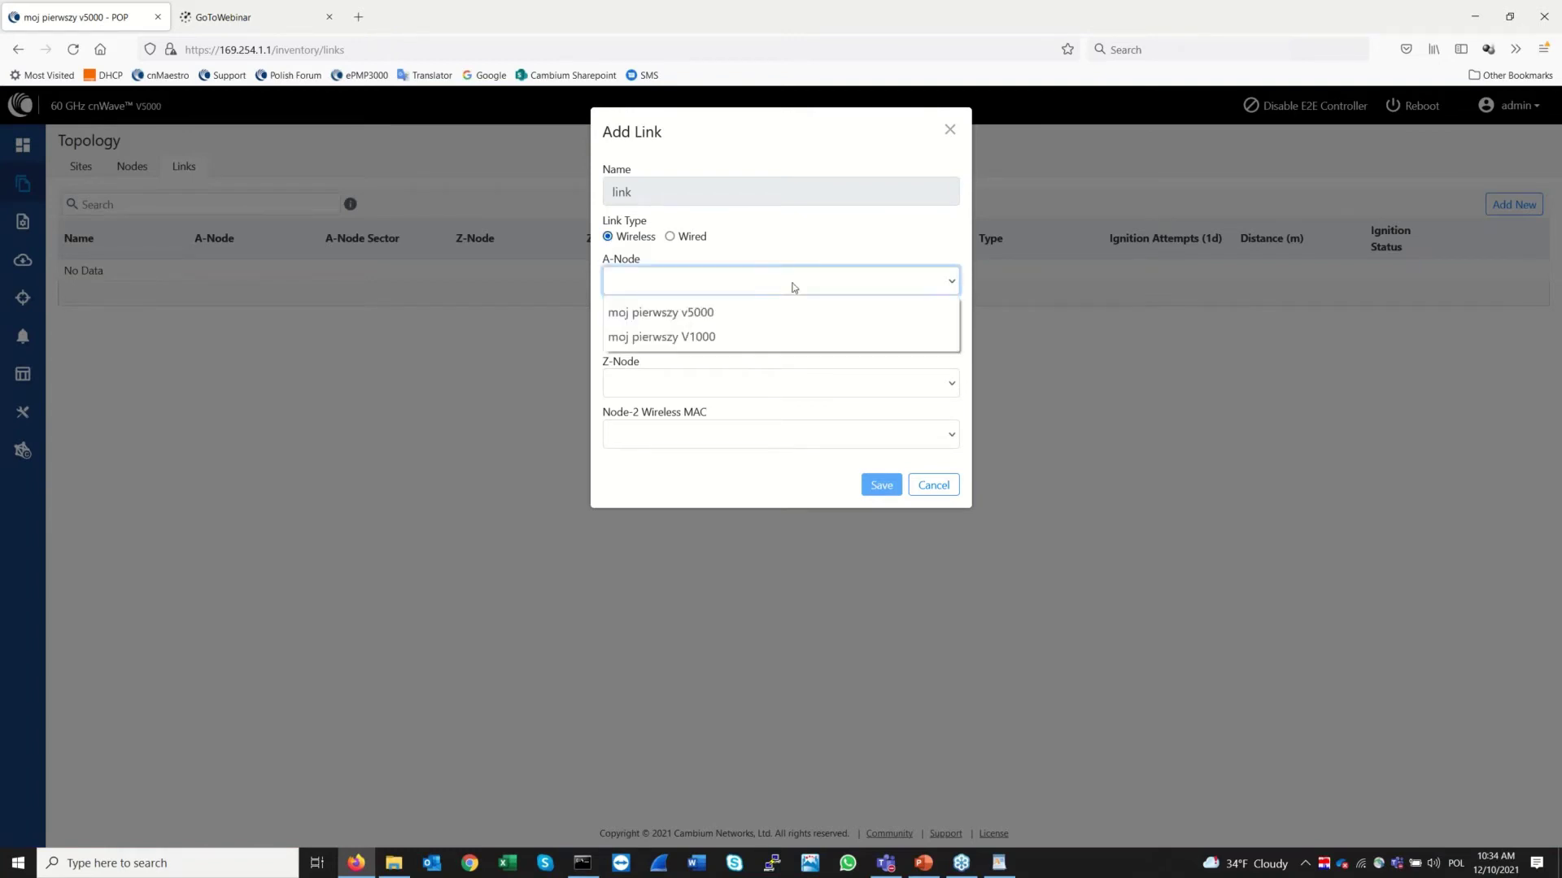
click(711, 315)
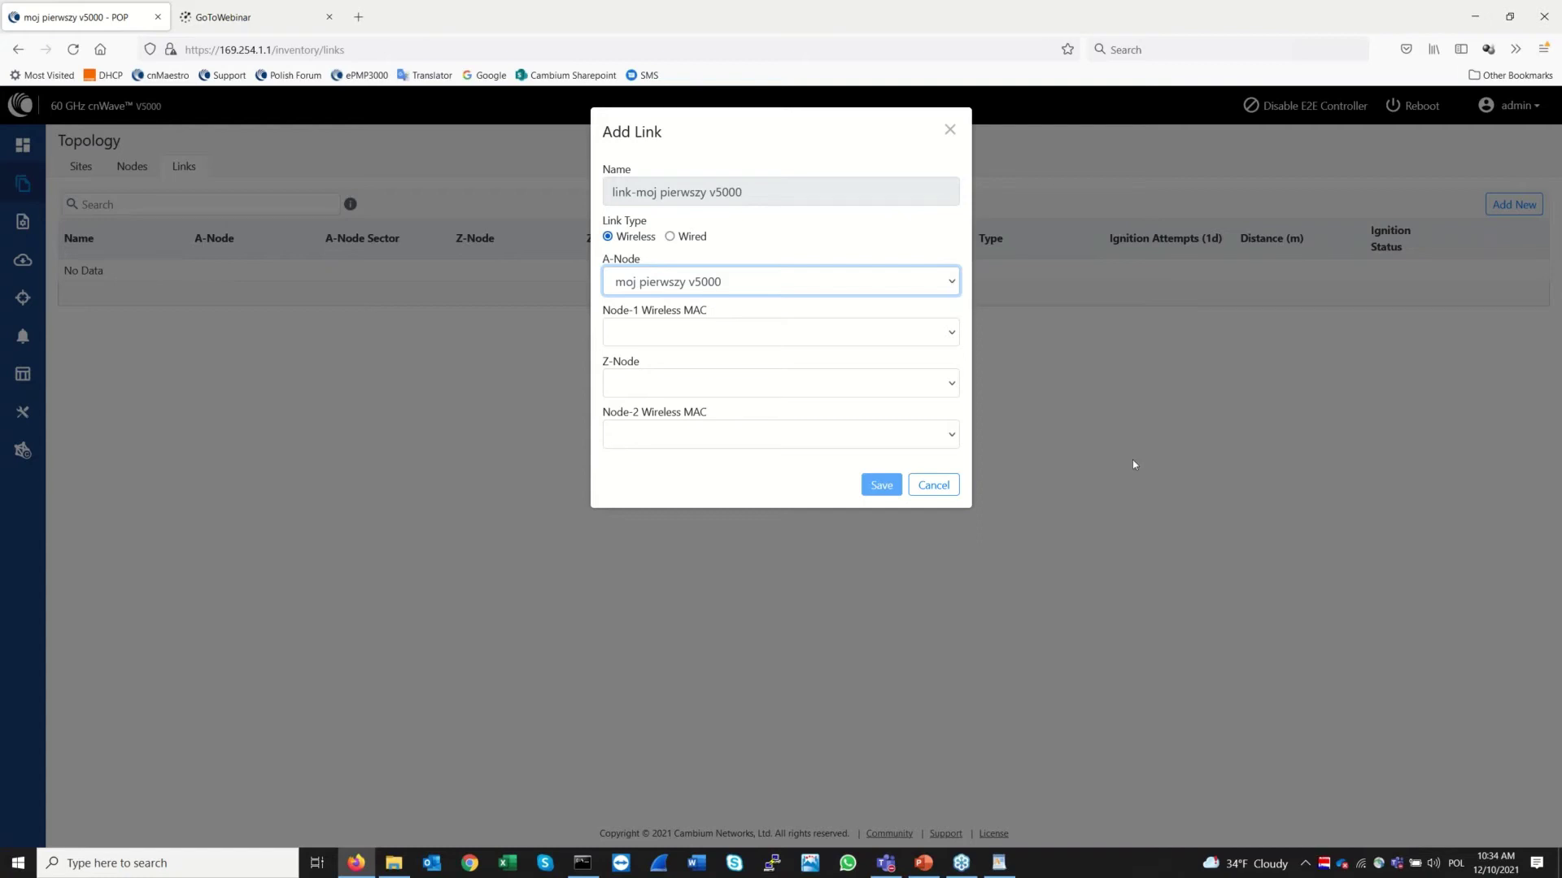
click(949, 337)
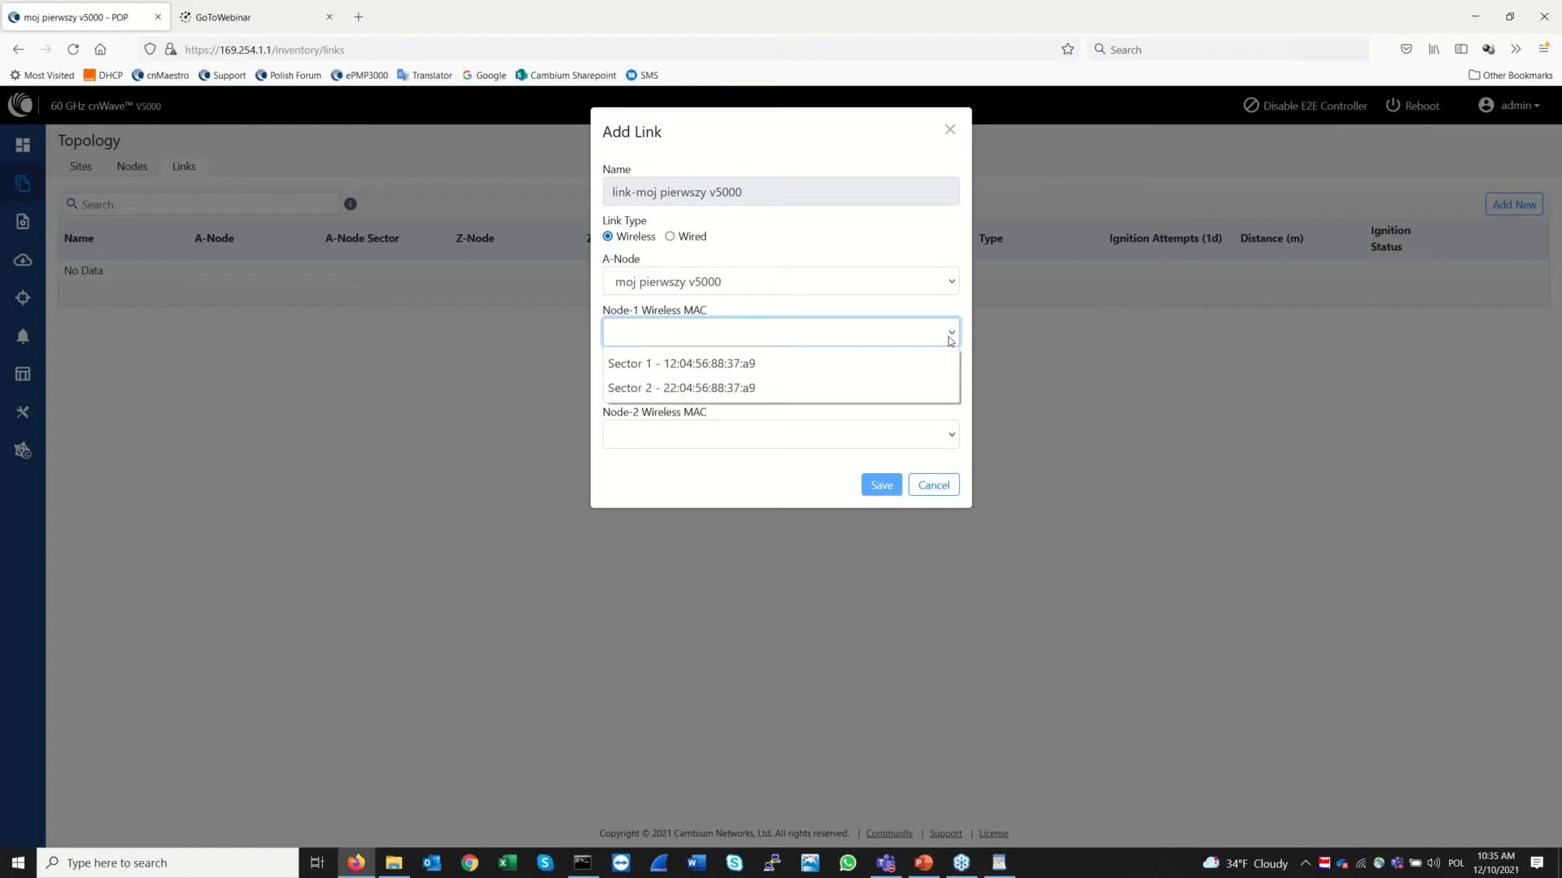
click(707, 364)
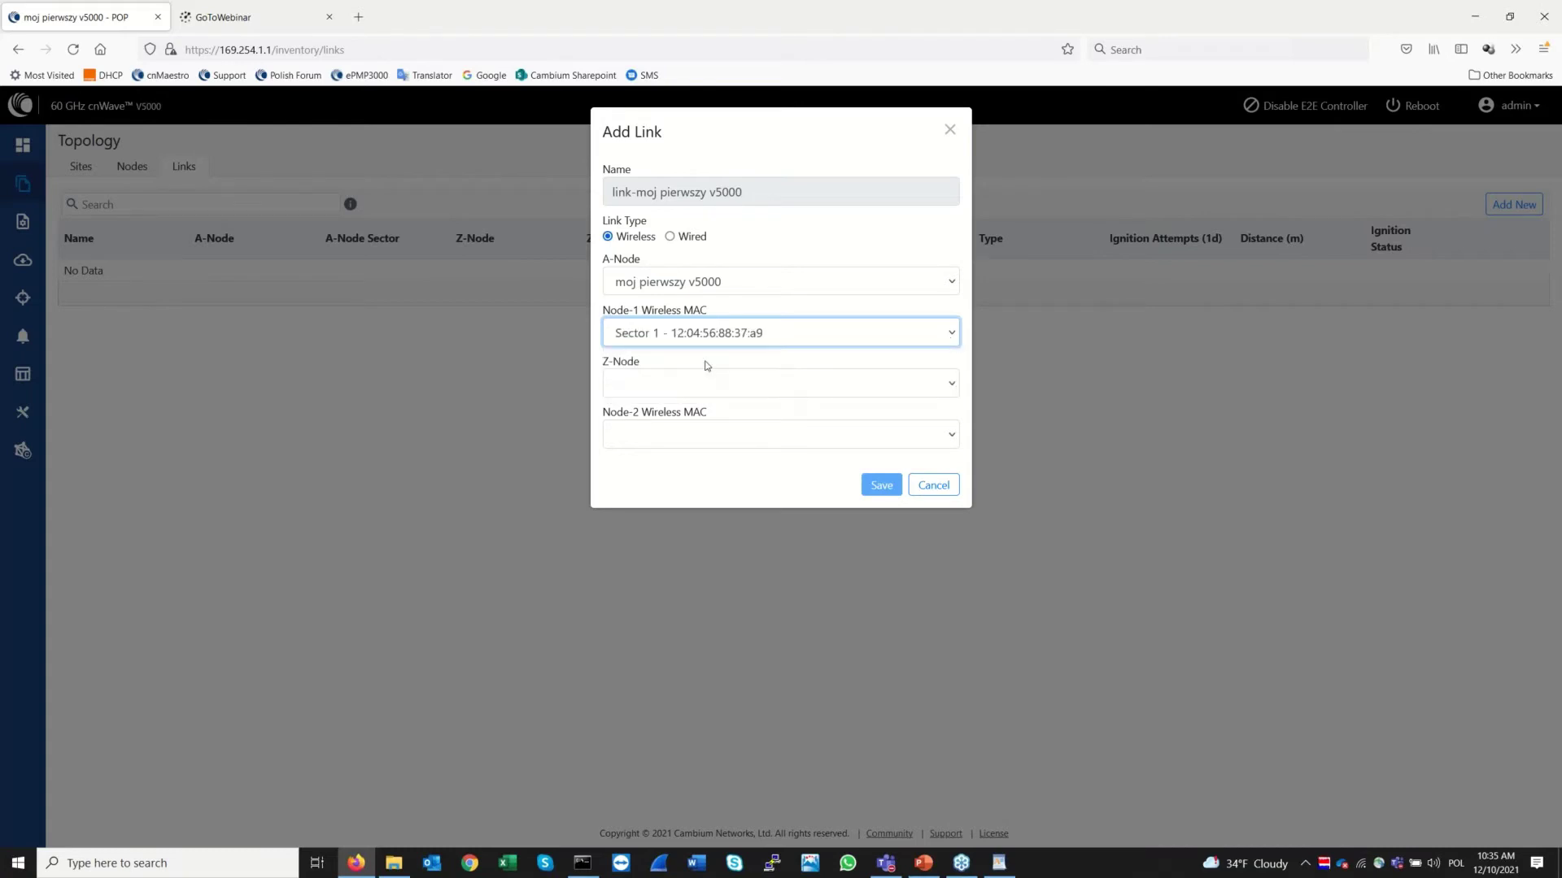
Set the Z-Node to moj pierwszy V1000 using its Sector 1 MAC
click(723, 388)
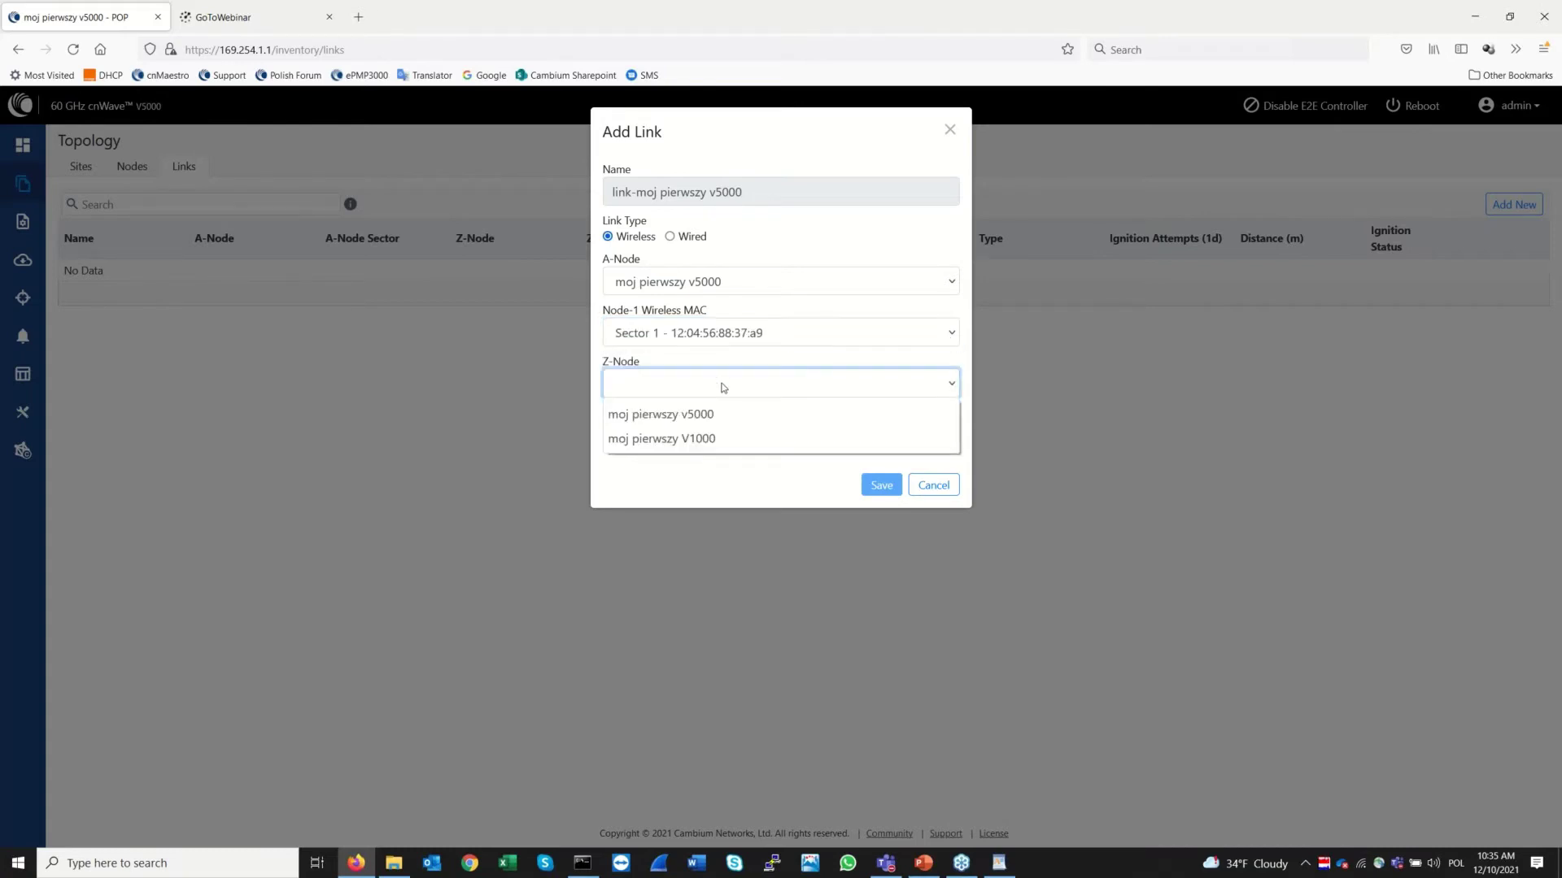
click(705, 439)
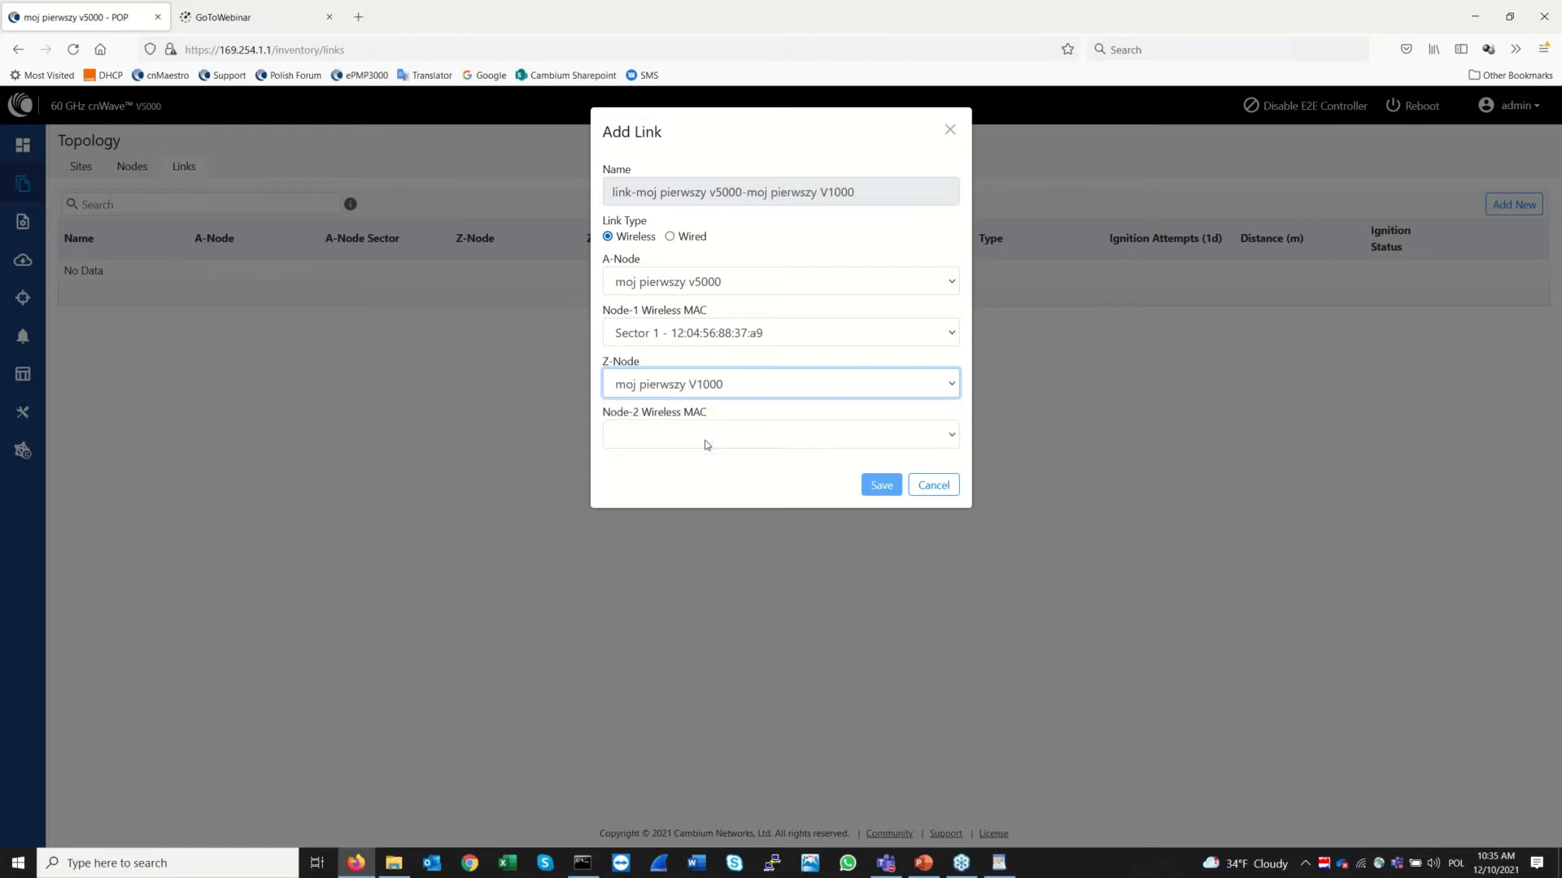
click(707, 445)
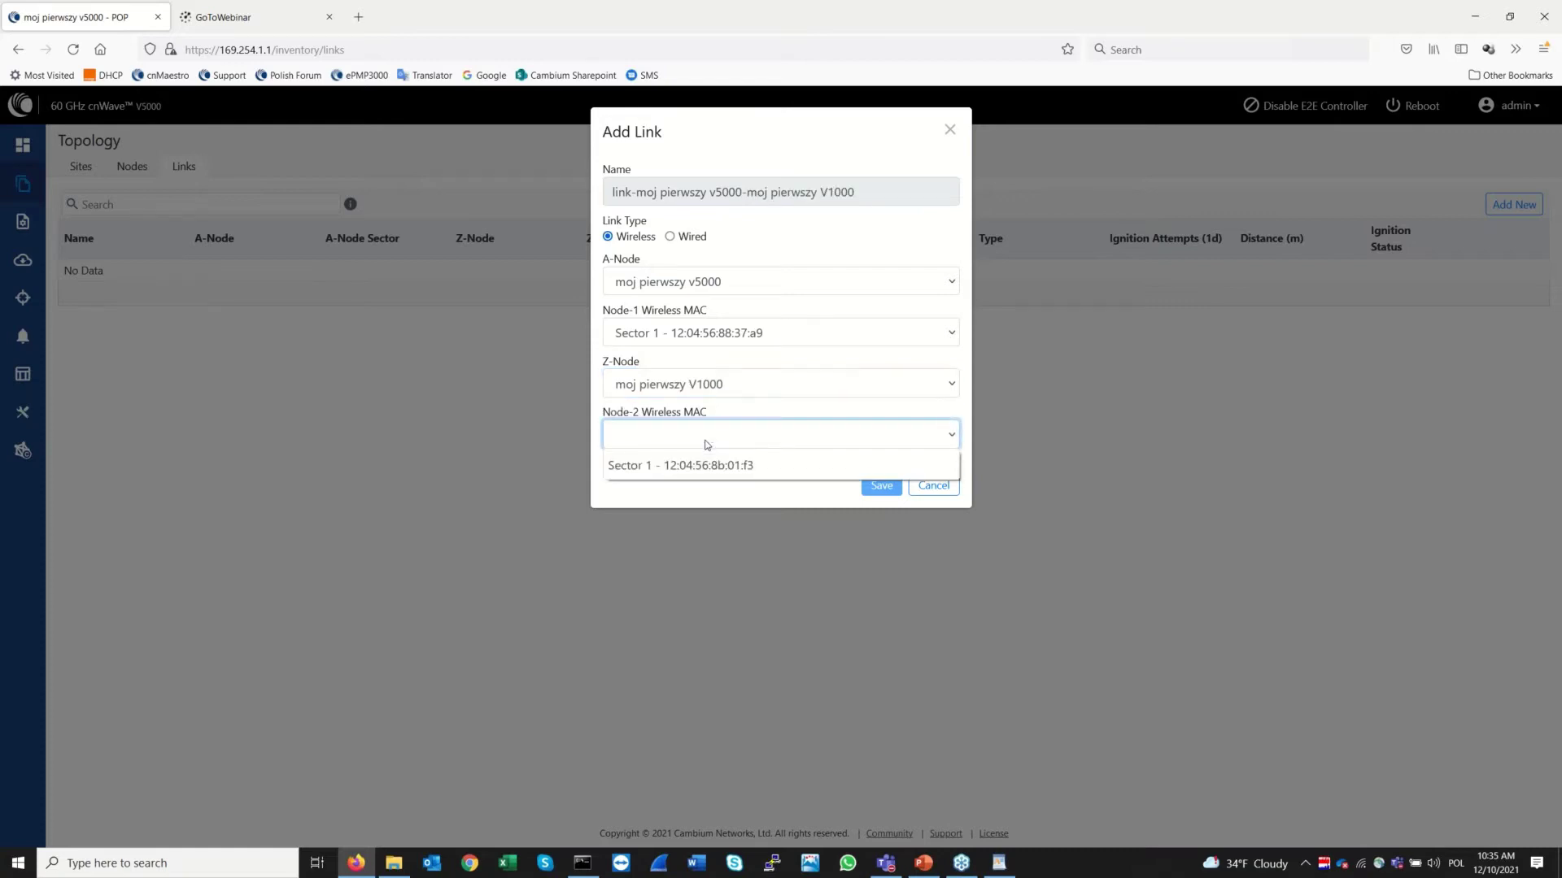
click(723, 466)
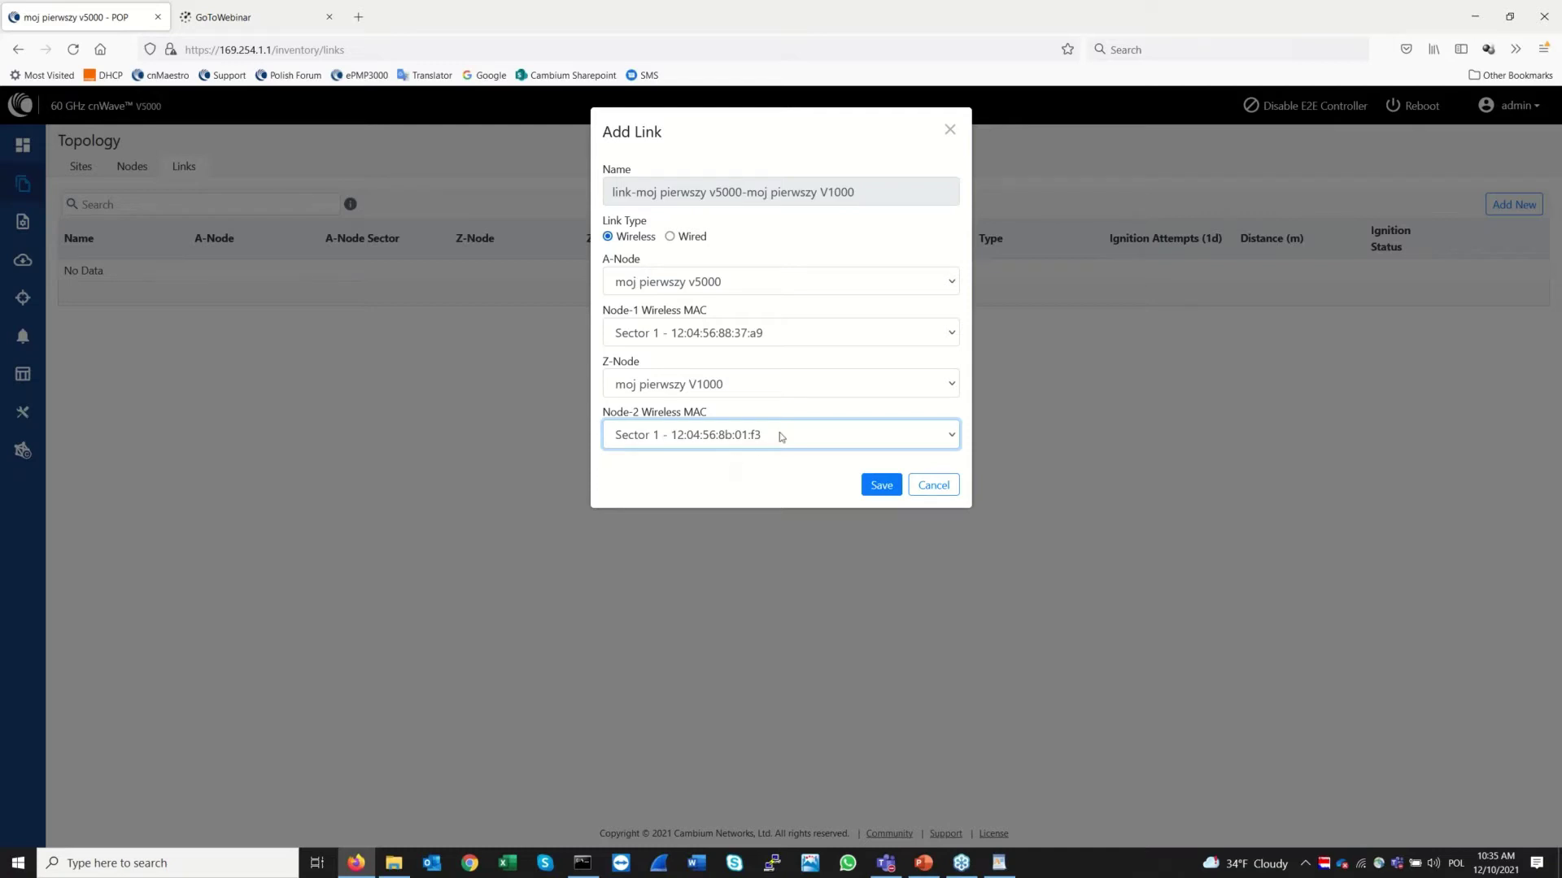
click(779, 436)
click(754, 464)
click(761, 482)
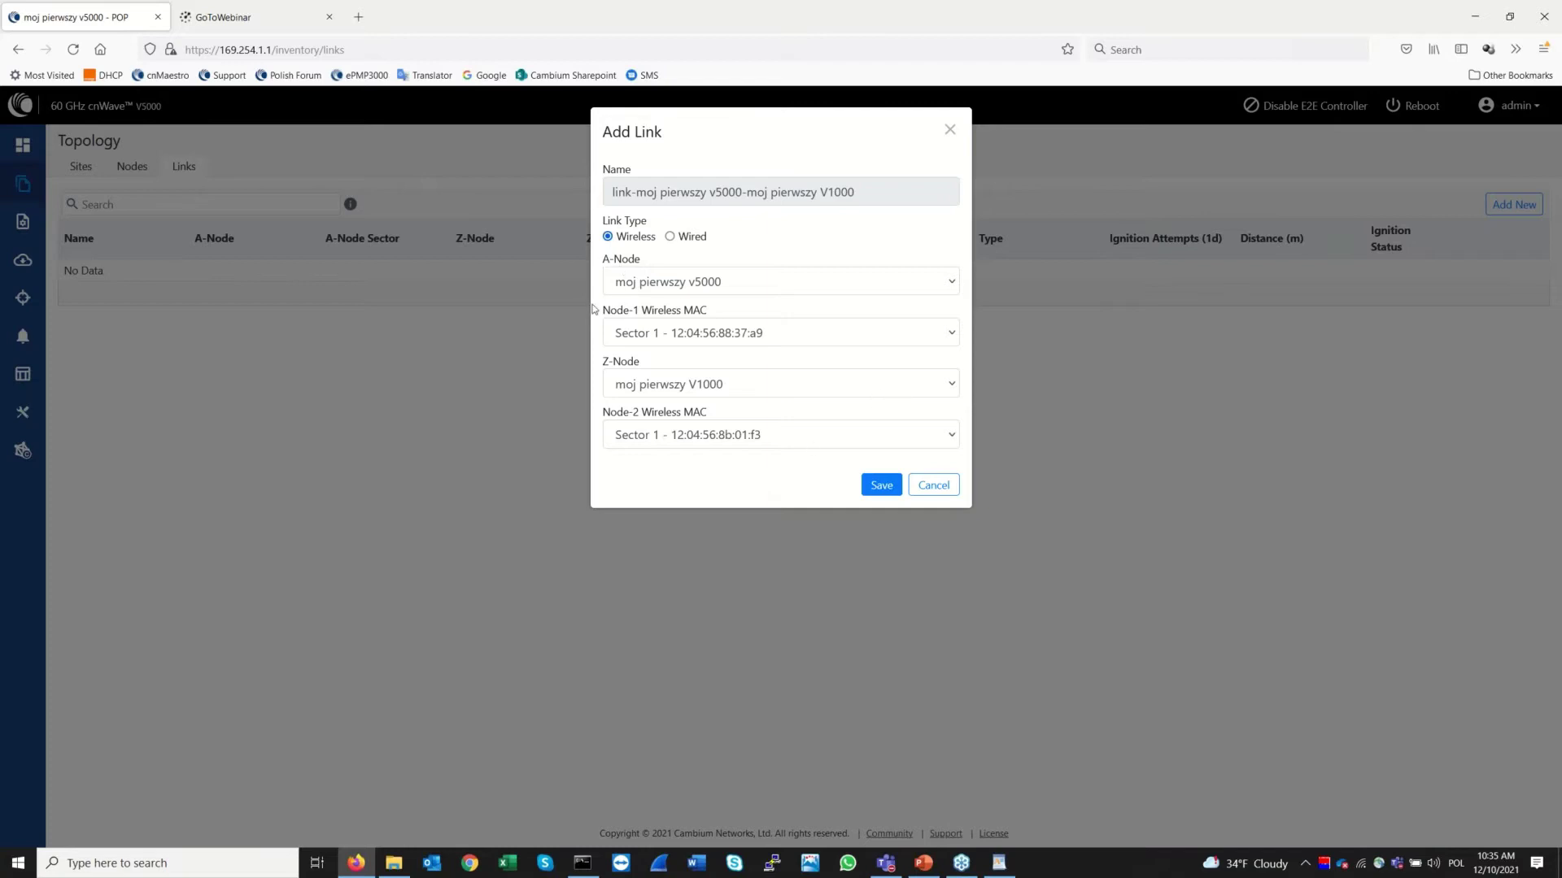
Save the v5000–V1000 wireless link and confirm its ignition status reads Enabled
click(882, 487)
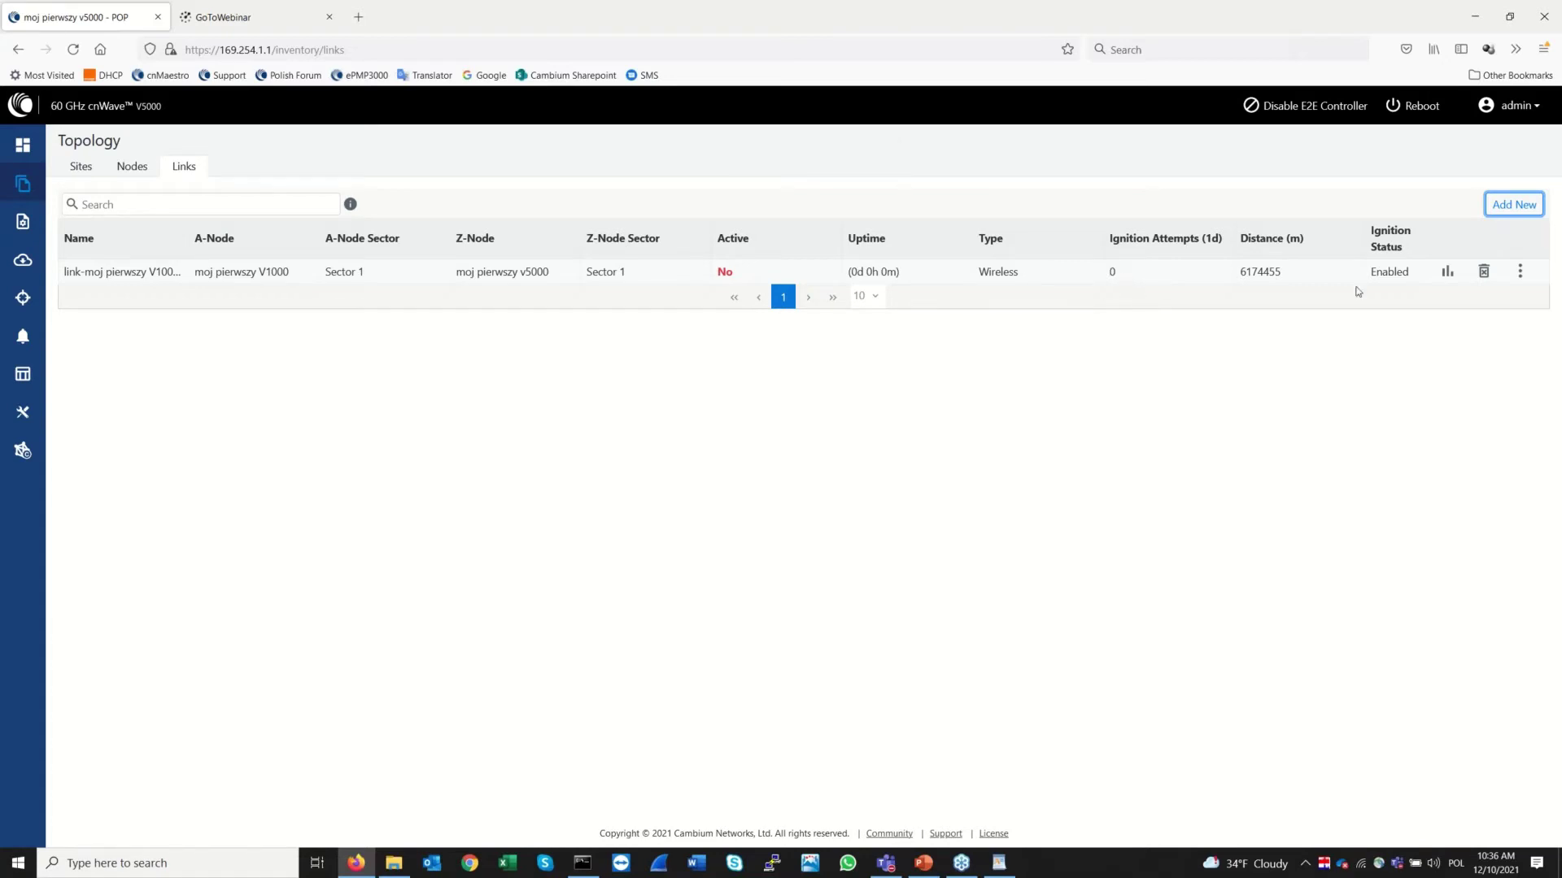
double_click(1383, 272)
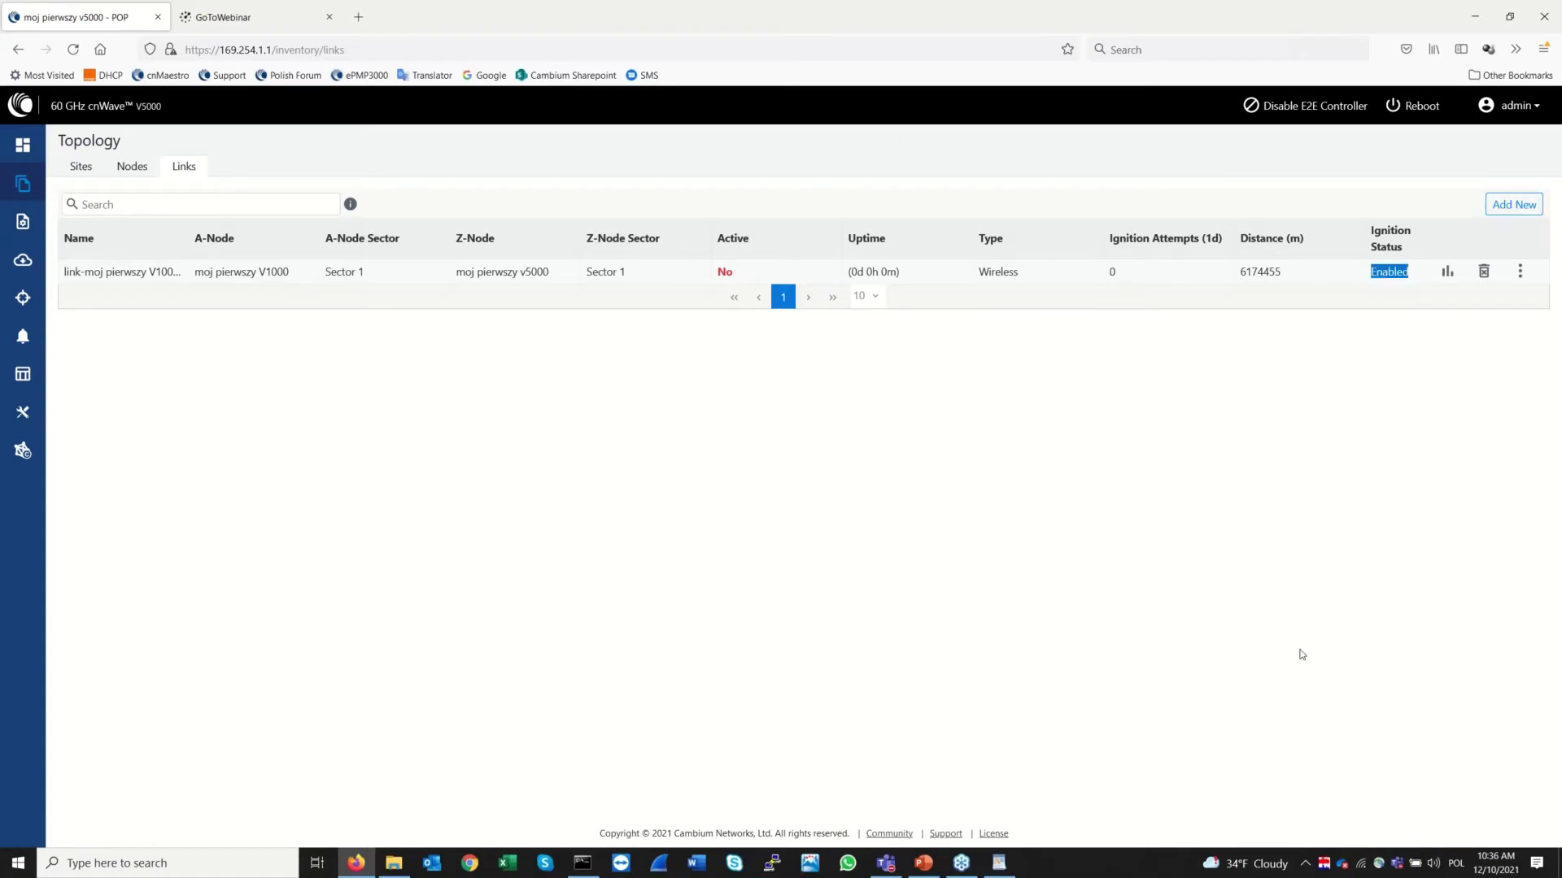
click(1054, 663)
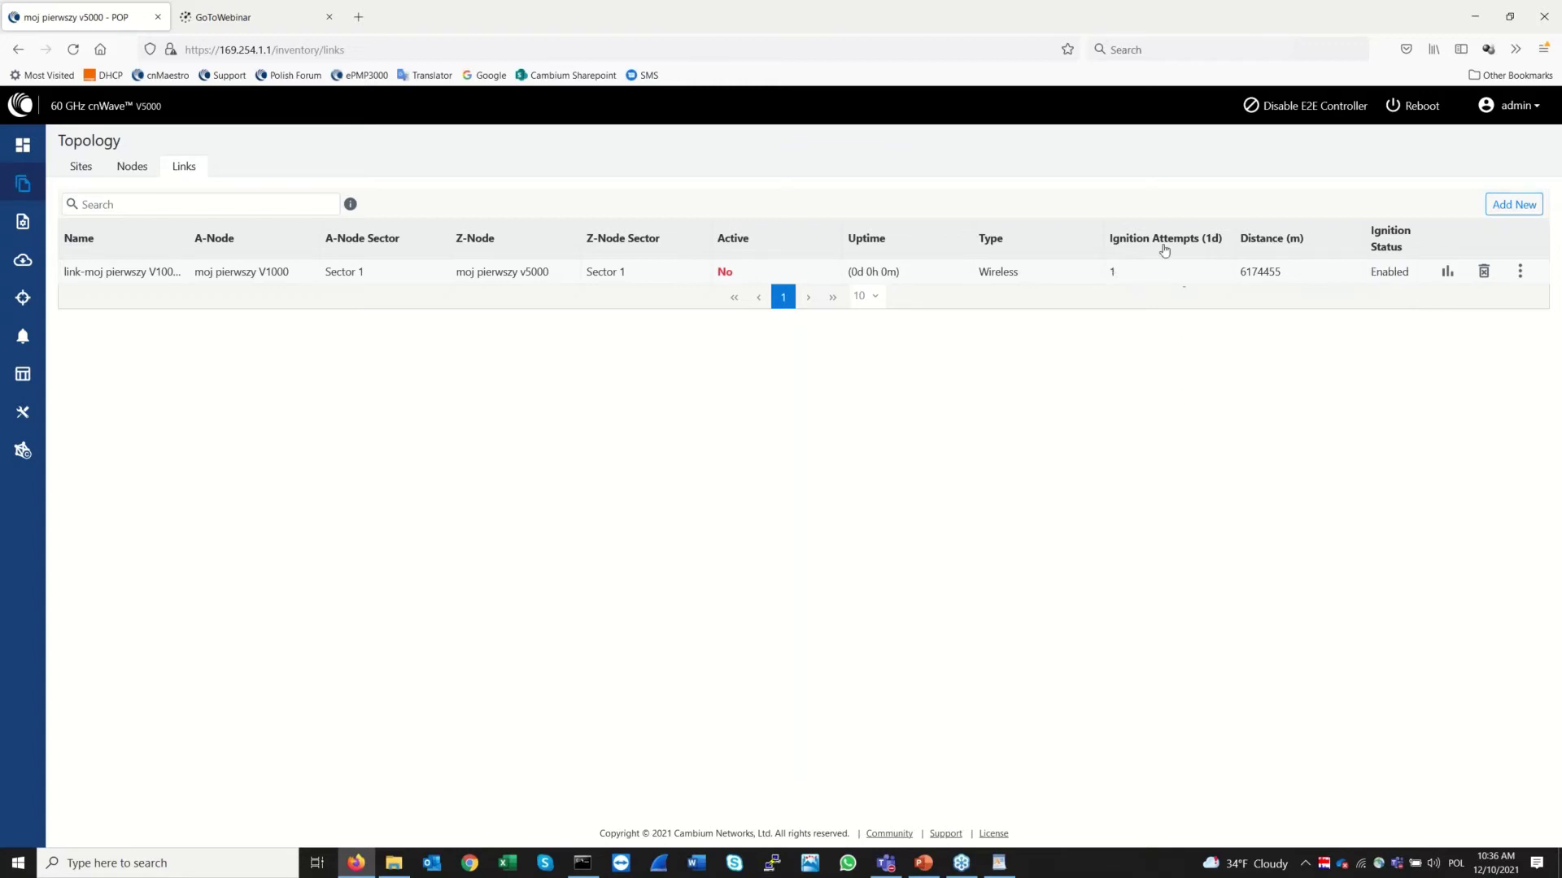
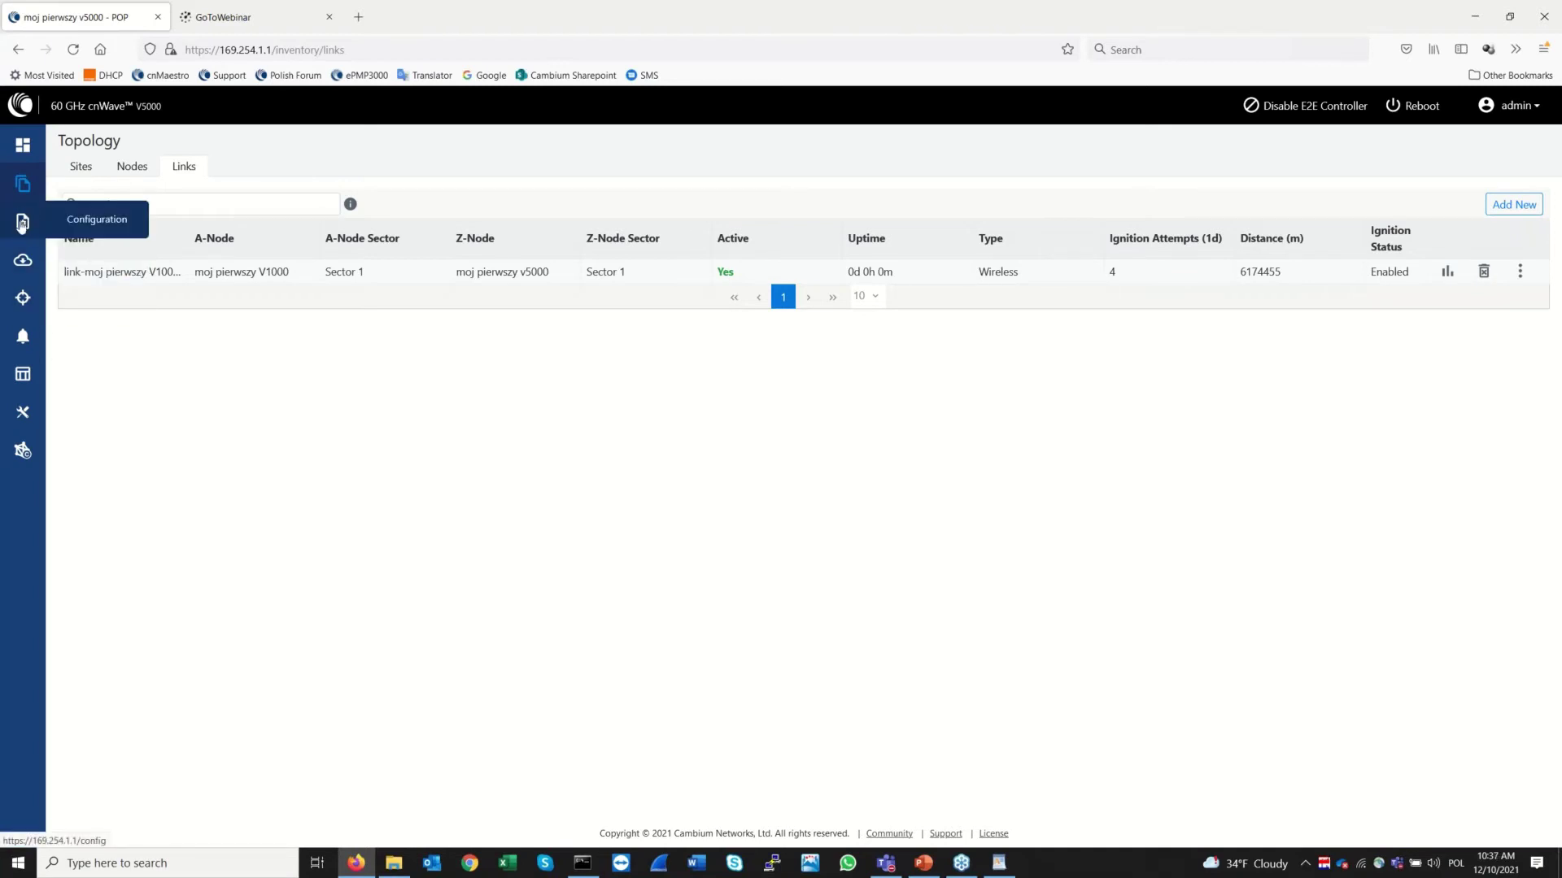
Change the moj pierwszy V1000 node's IPv4 address to 169.254.1.2 and submit it
click(22, 223)
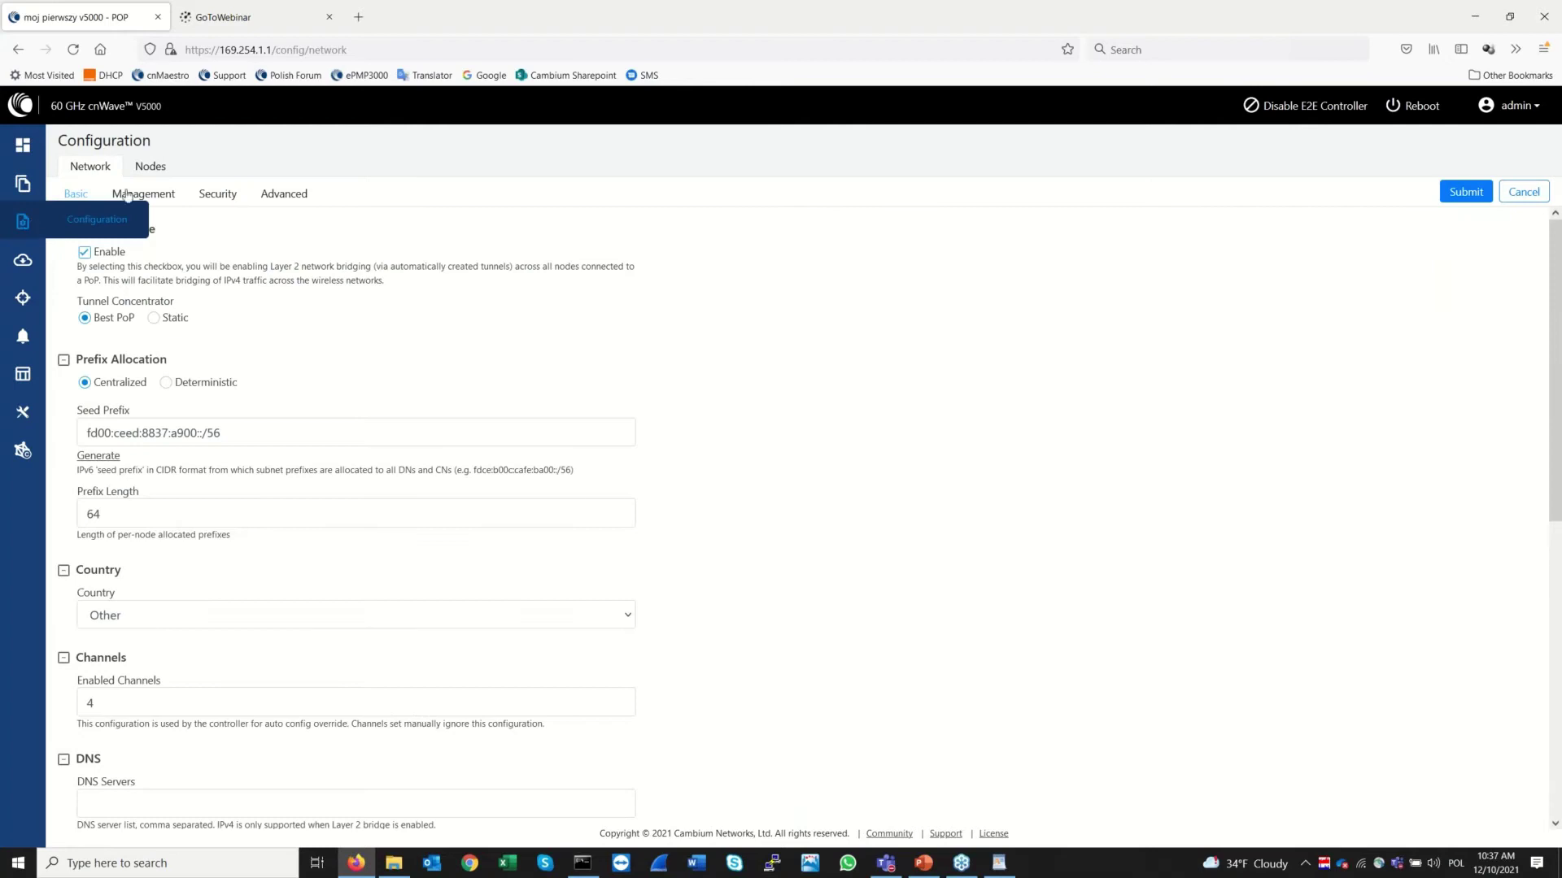
click(152, 166)
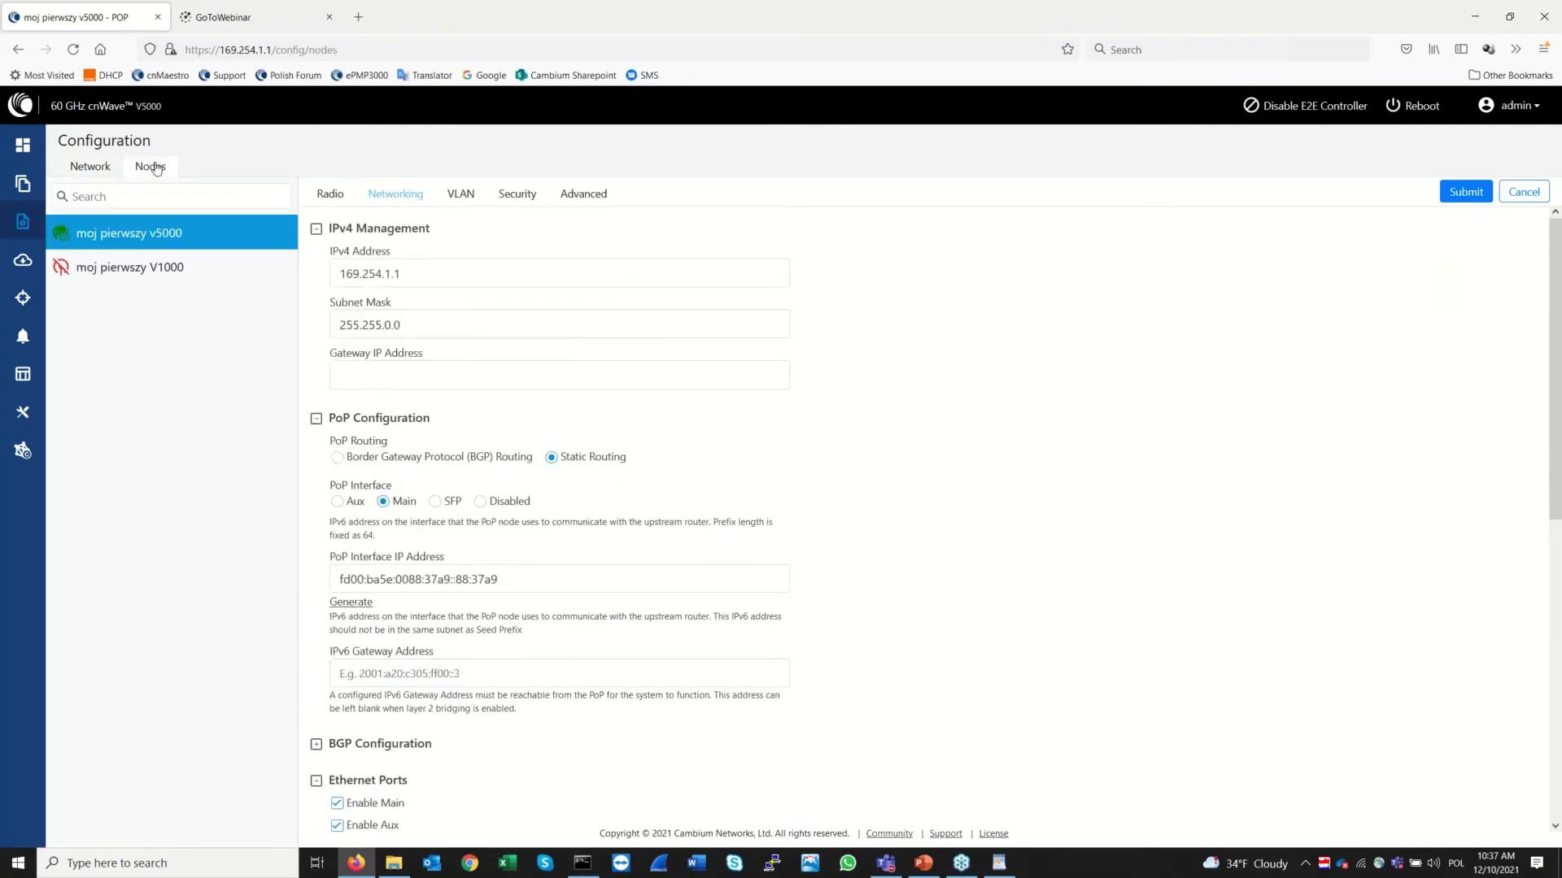
click(152, 270)
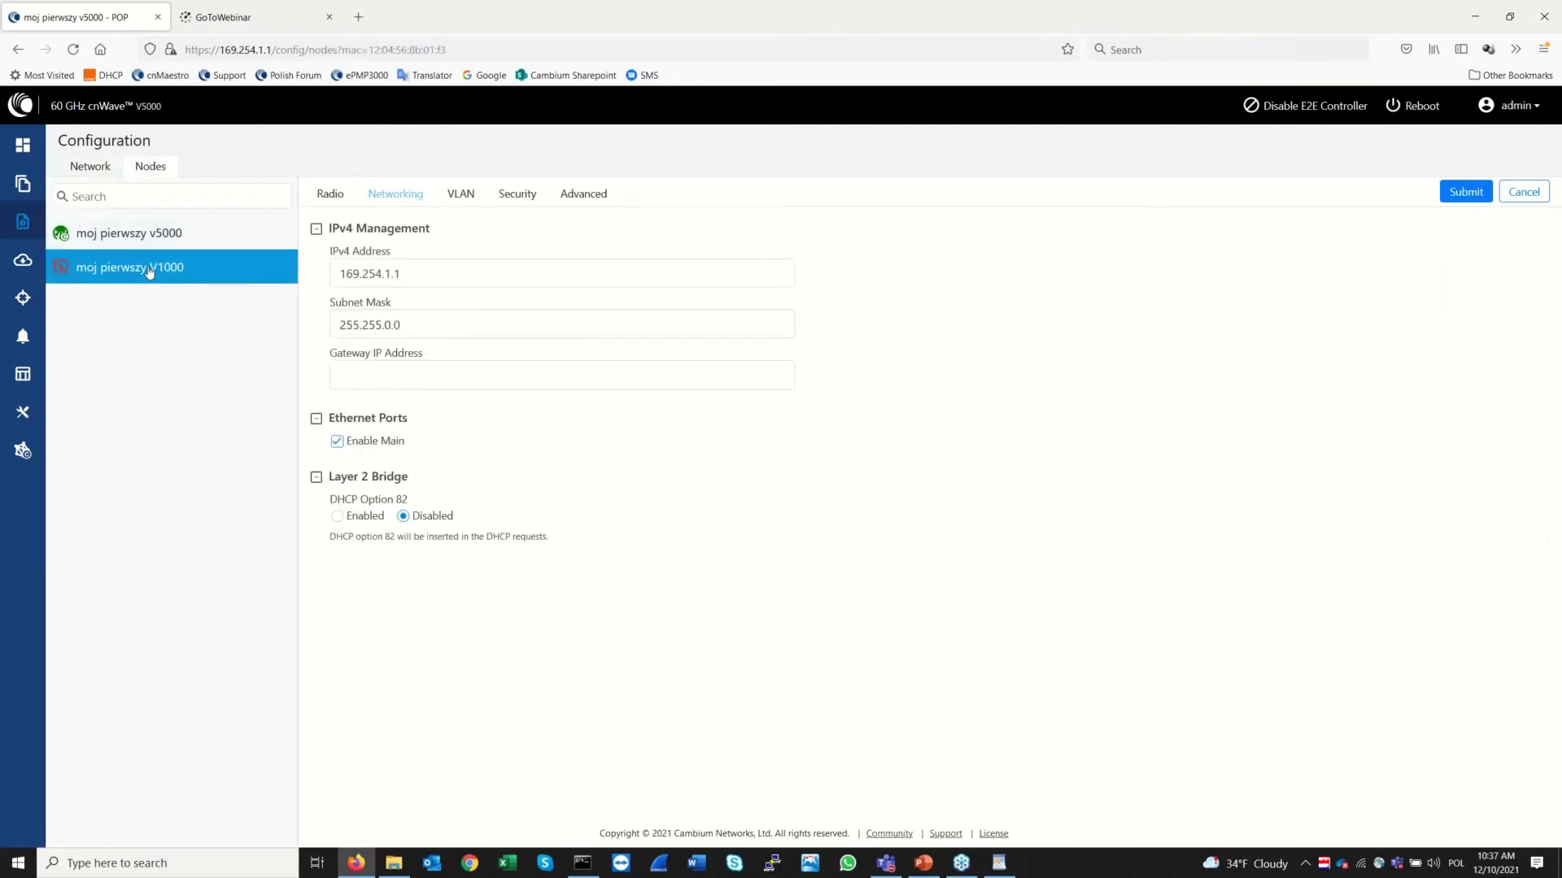
click(430, 280)
key(BackSpace)
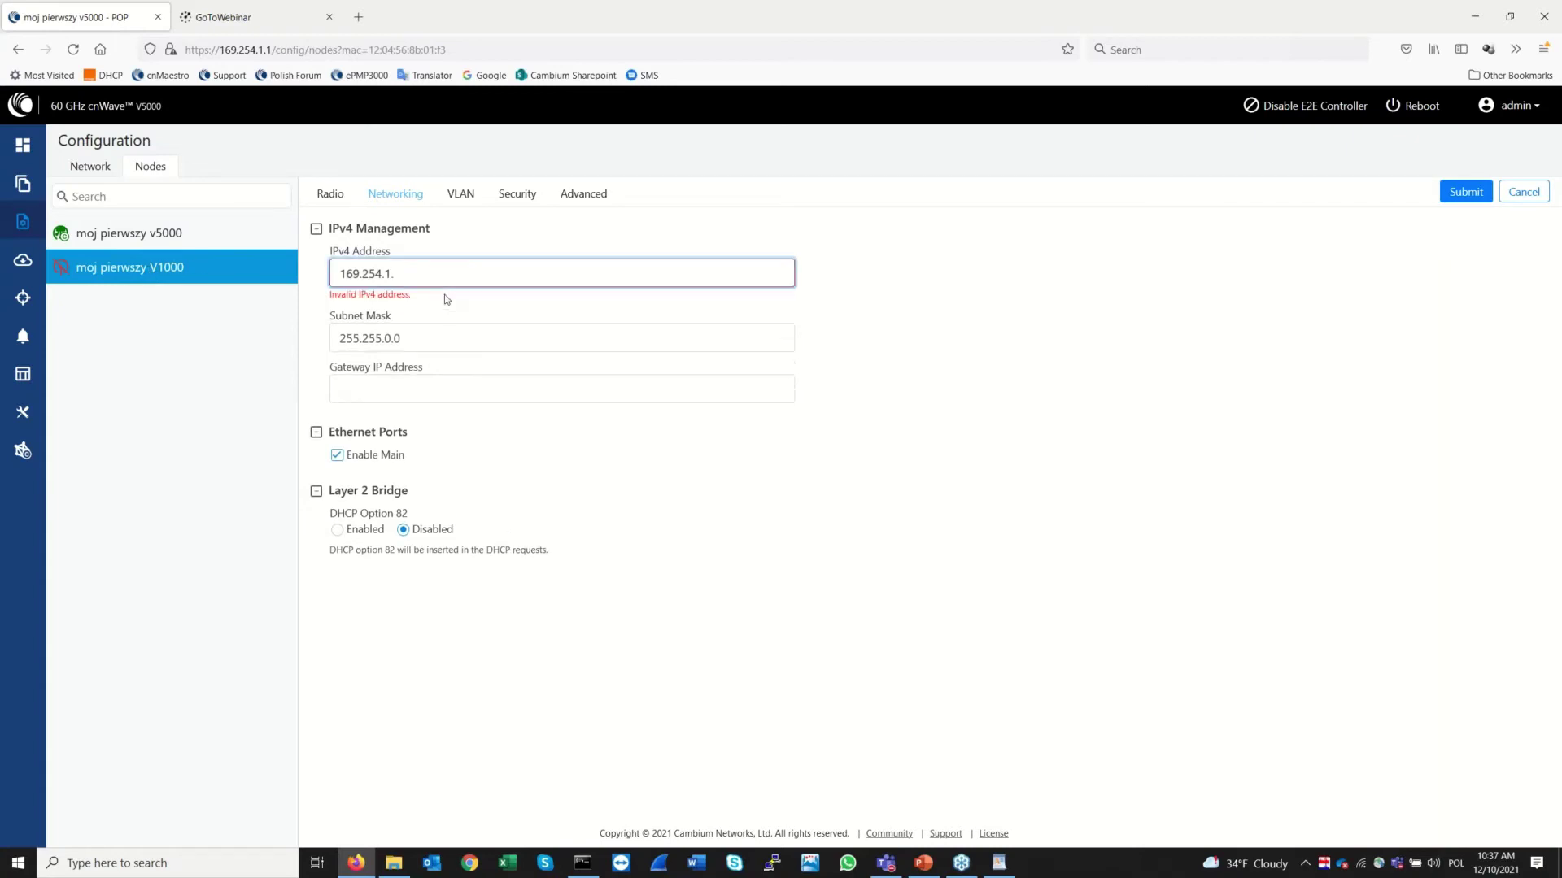
text(2)
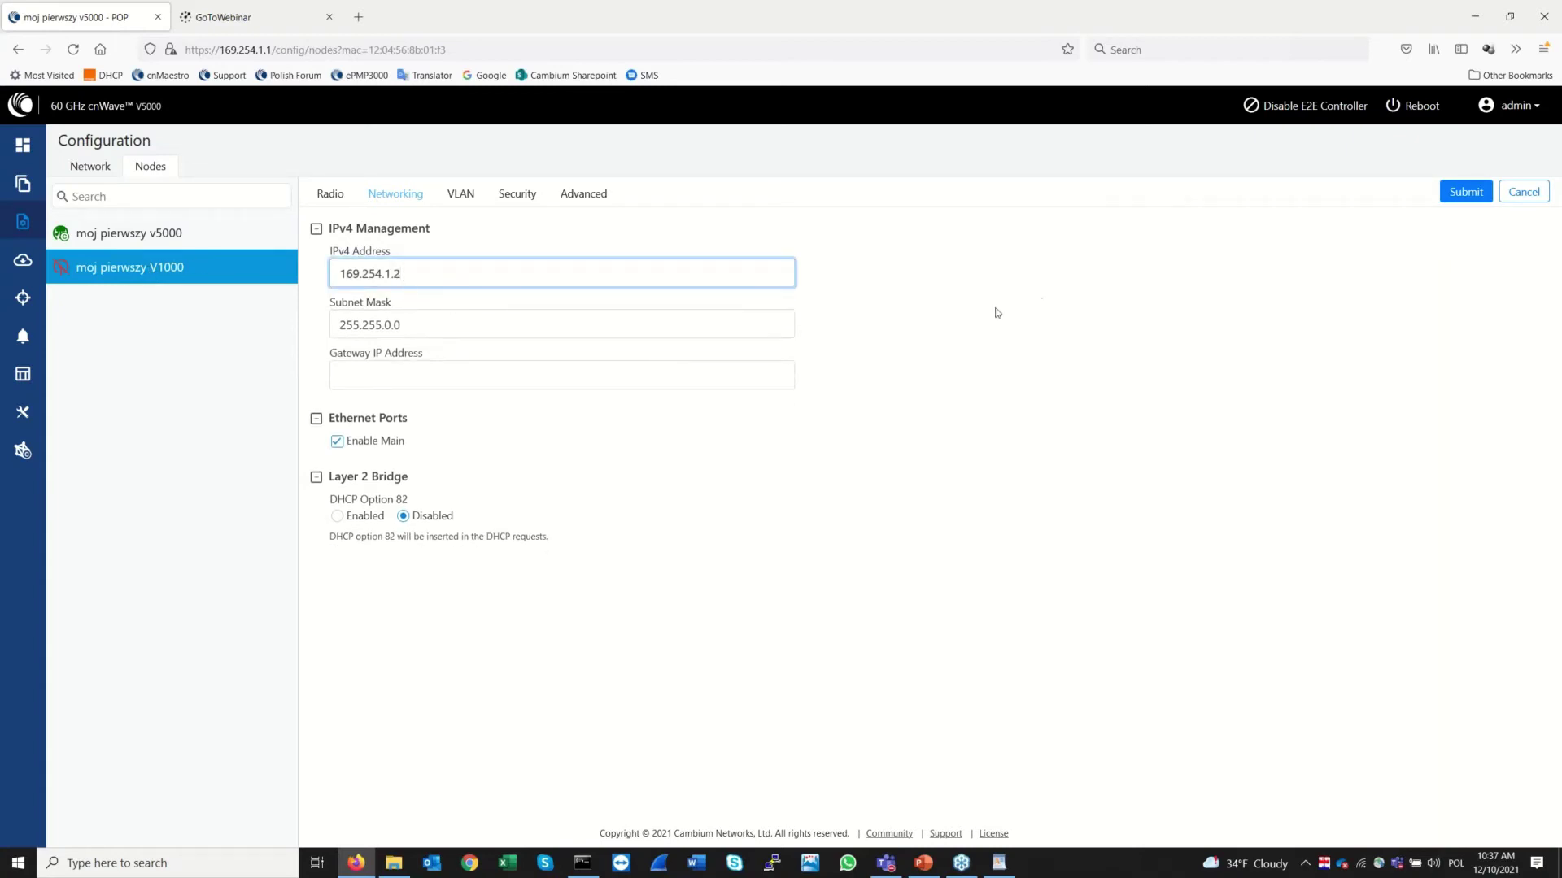
click(1468, 191)
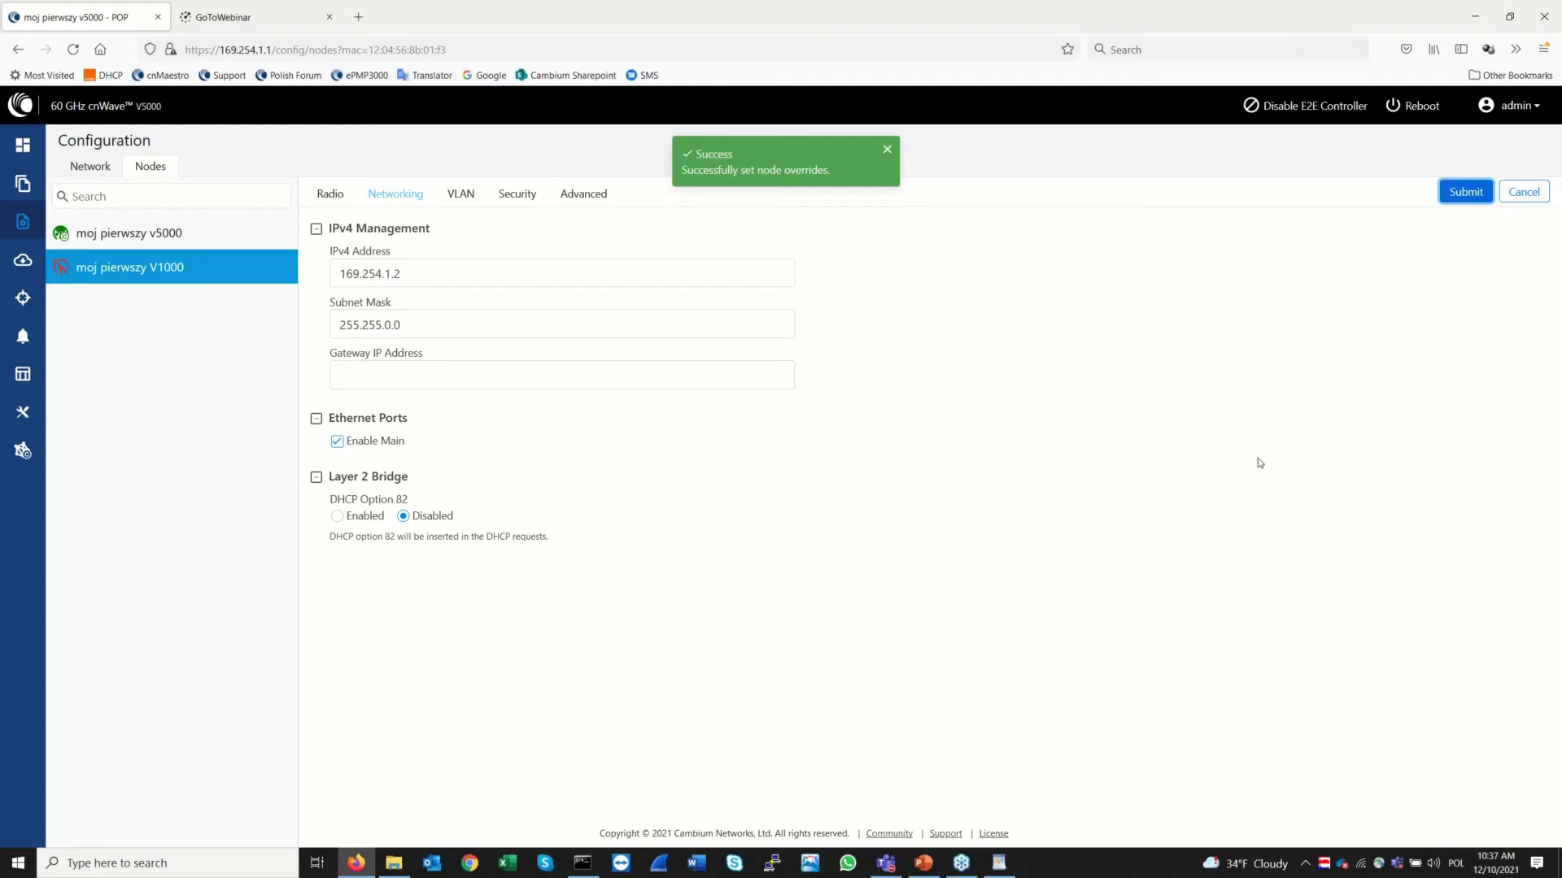
click(467, 199)
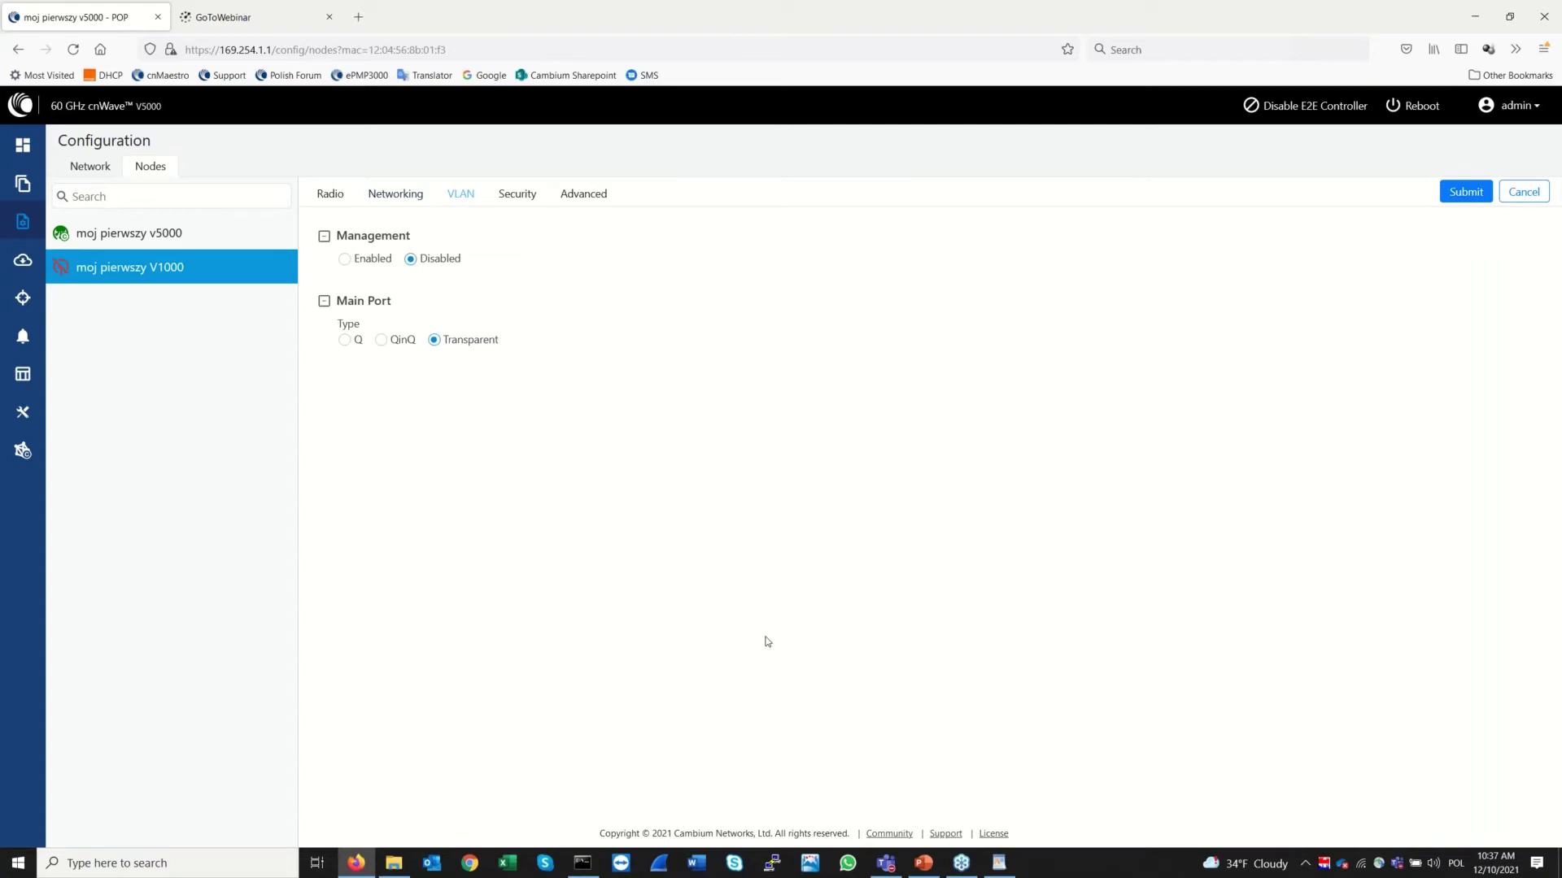
Try management VLAN with an outer tag, revert it to Disabled, and set main port type Q
click(344, 260)
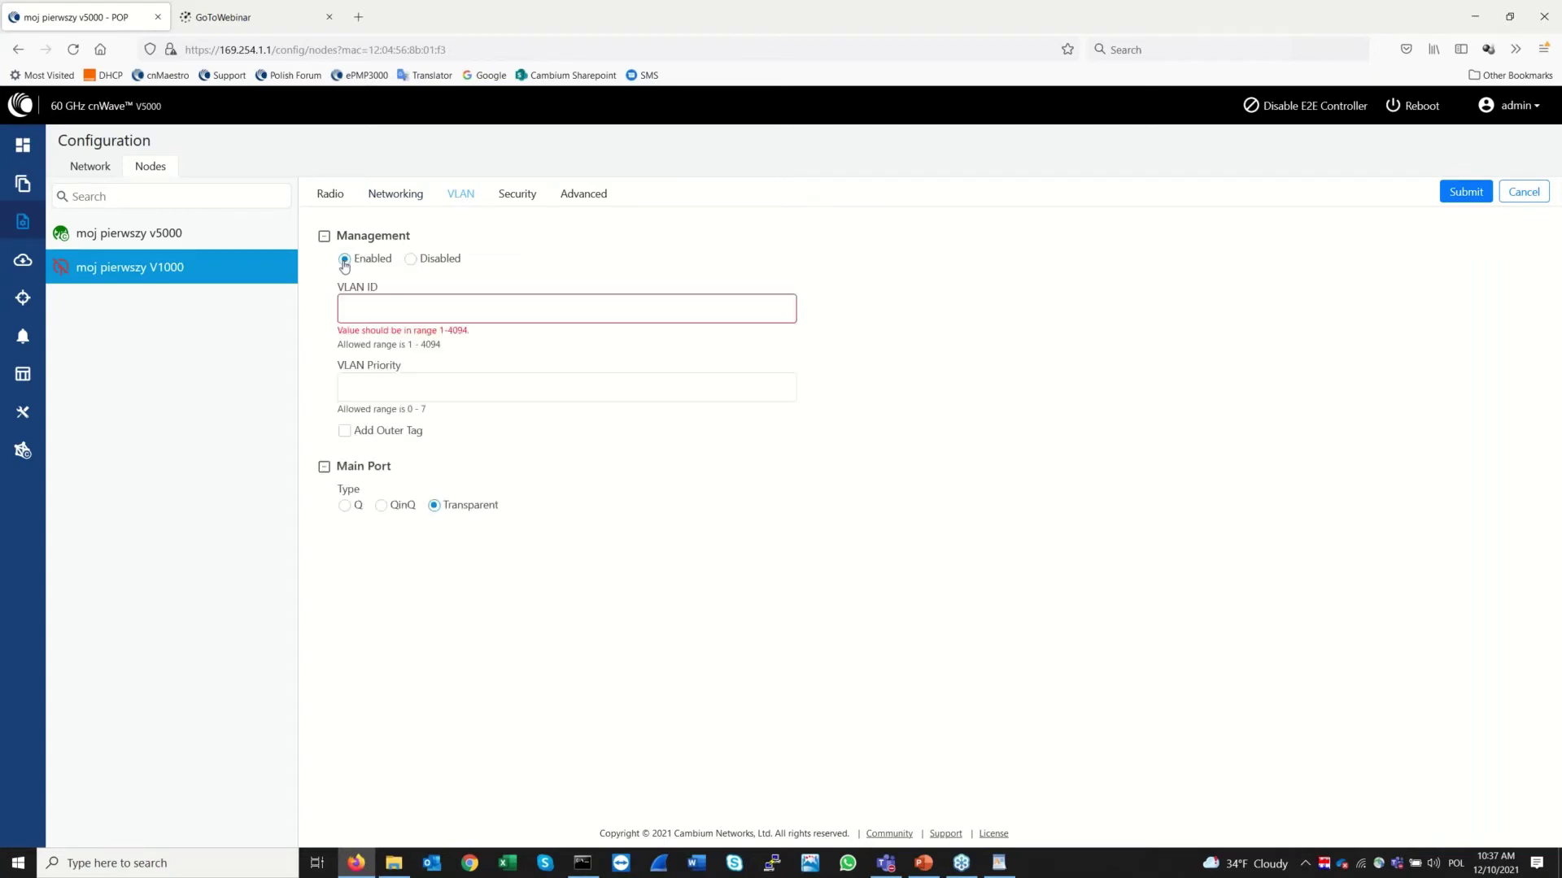
click(344, 433)
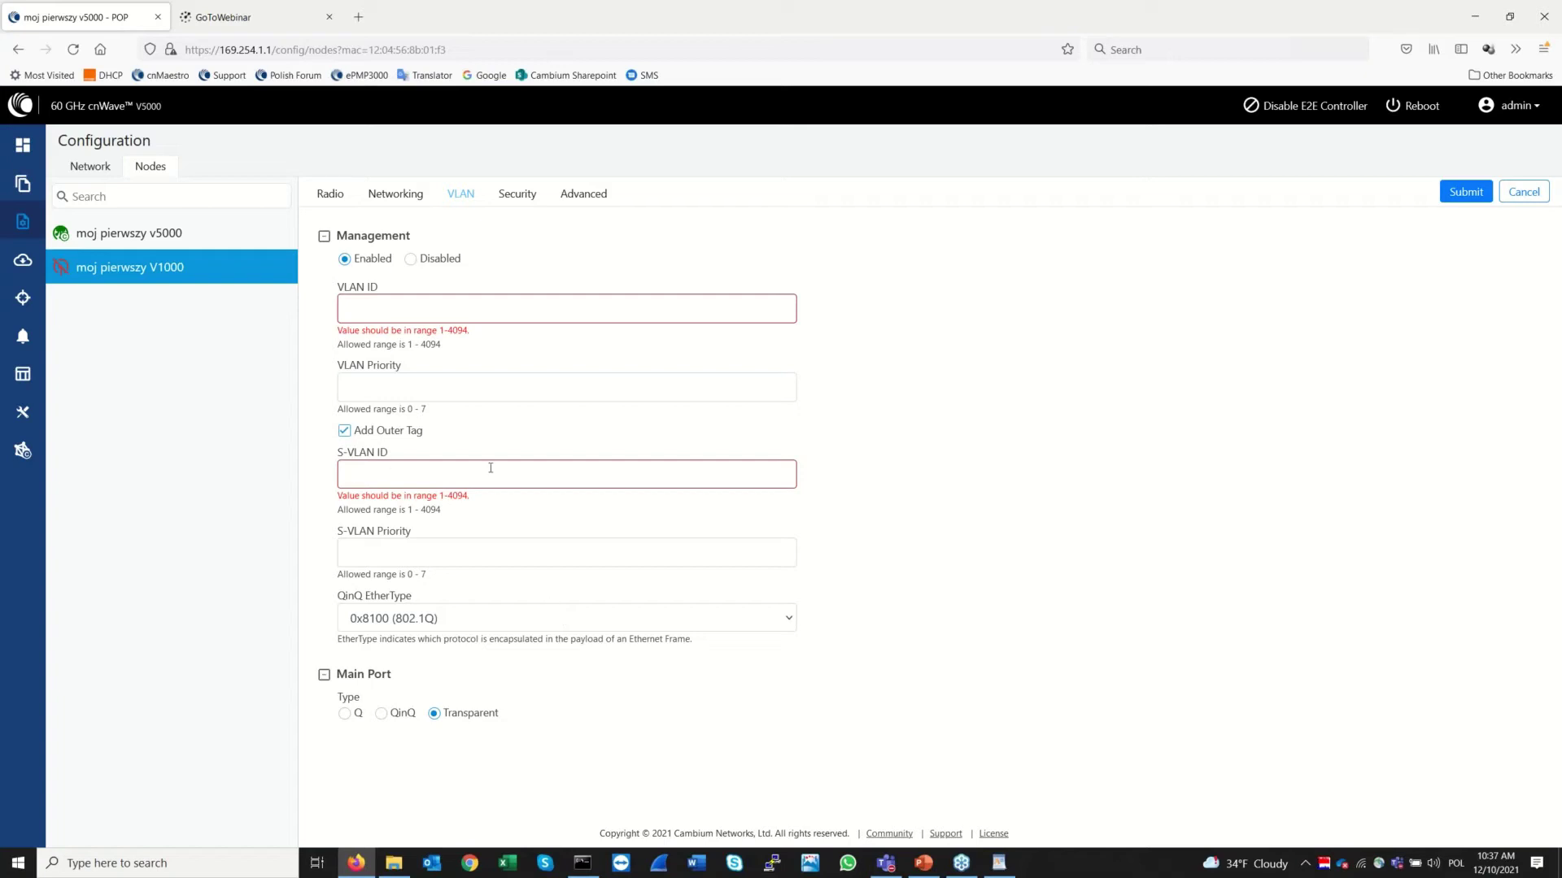
click(411, 260)
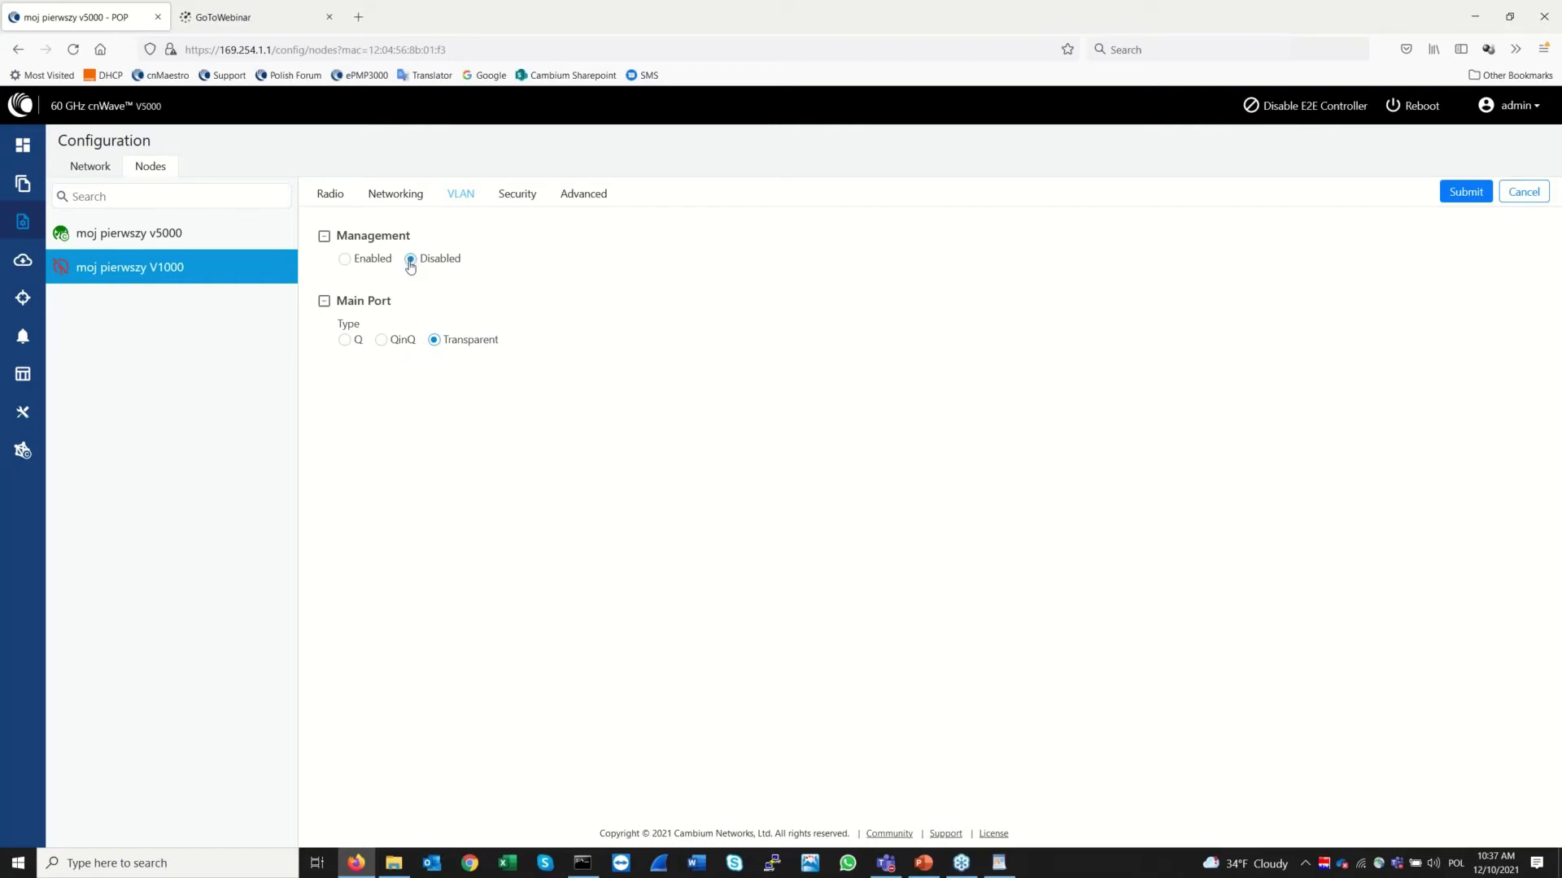
click(345, 342)
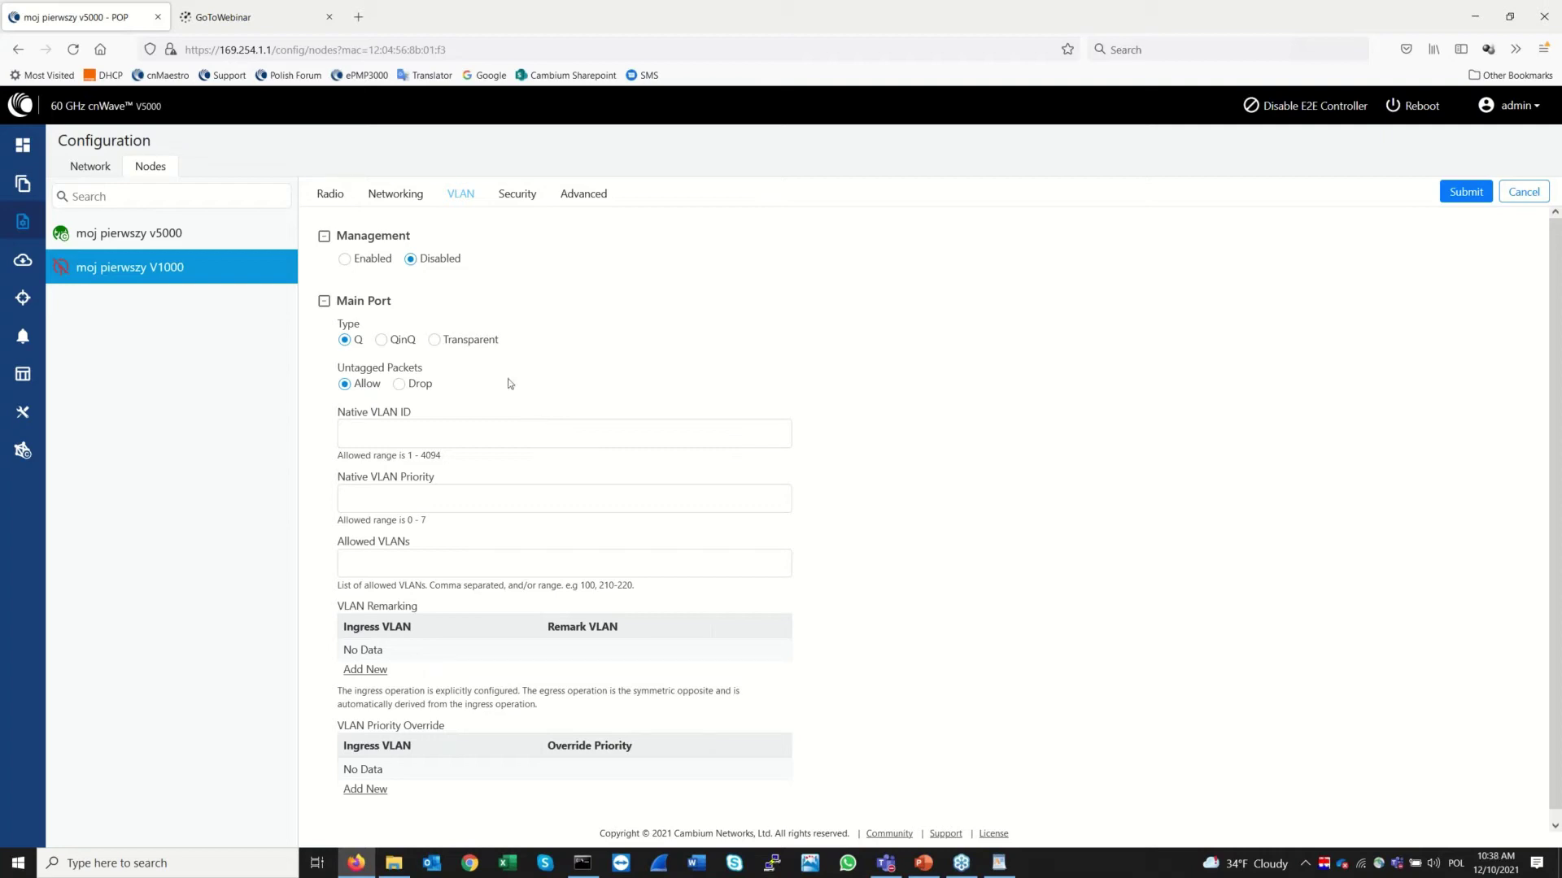
click(436, 340)
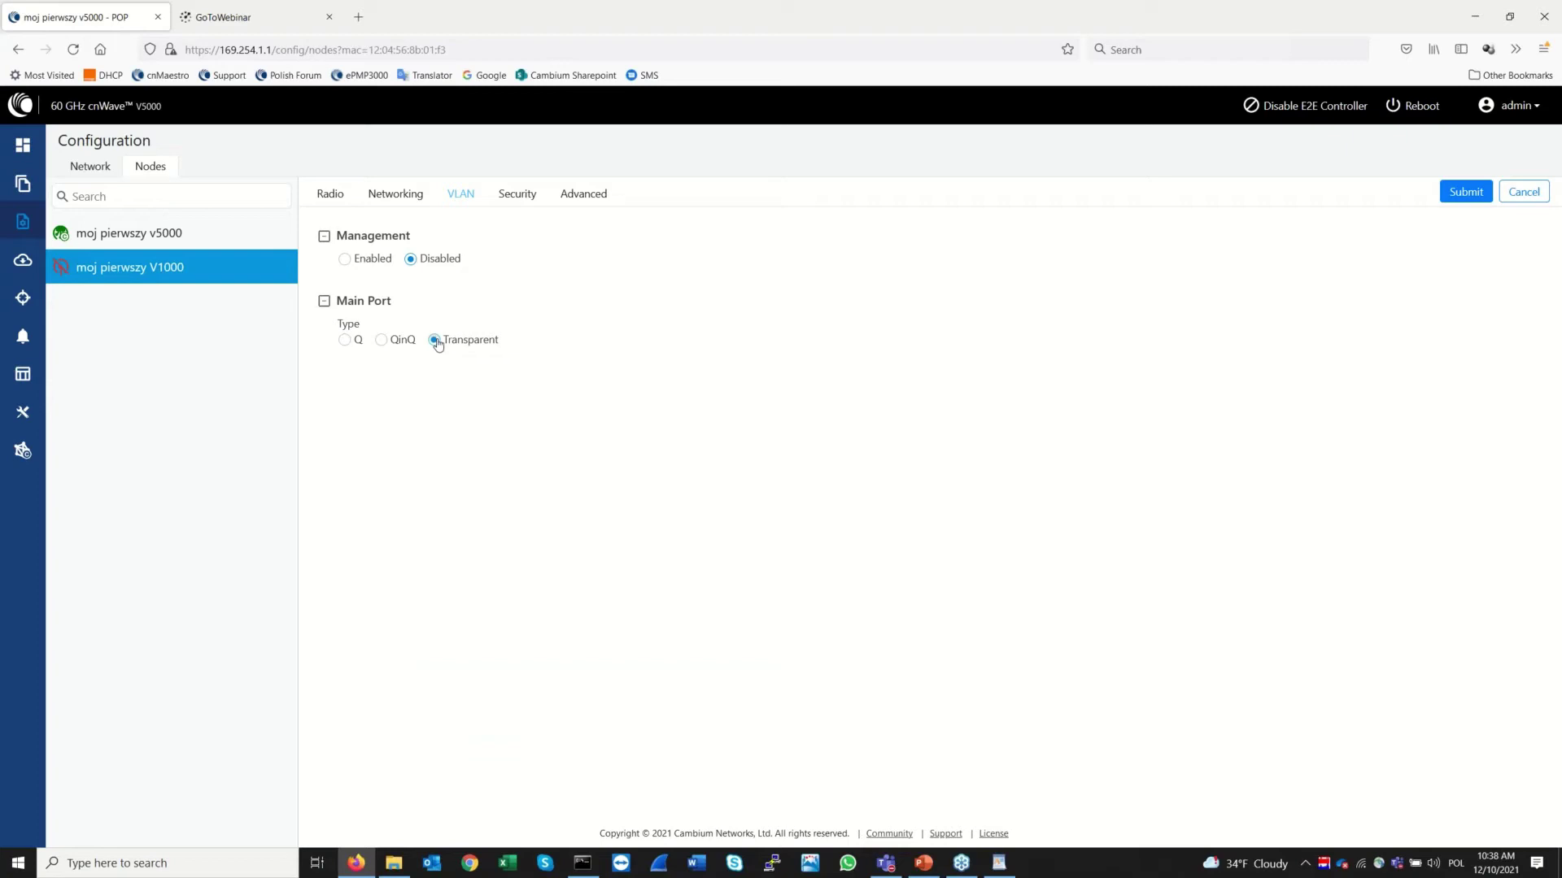
click(345, 341)
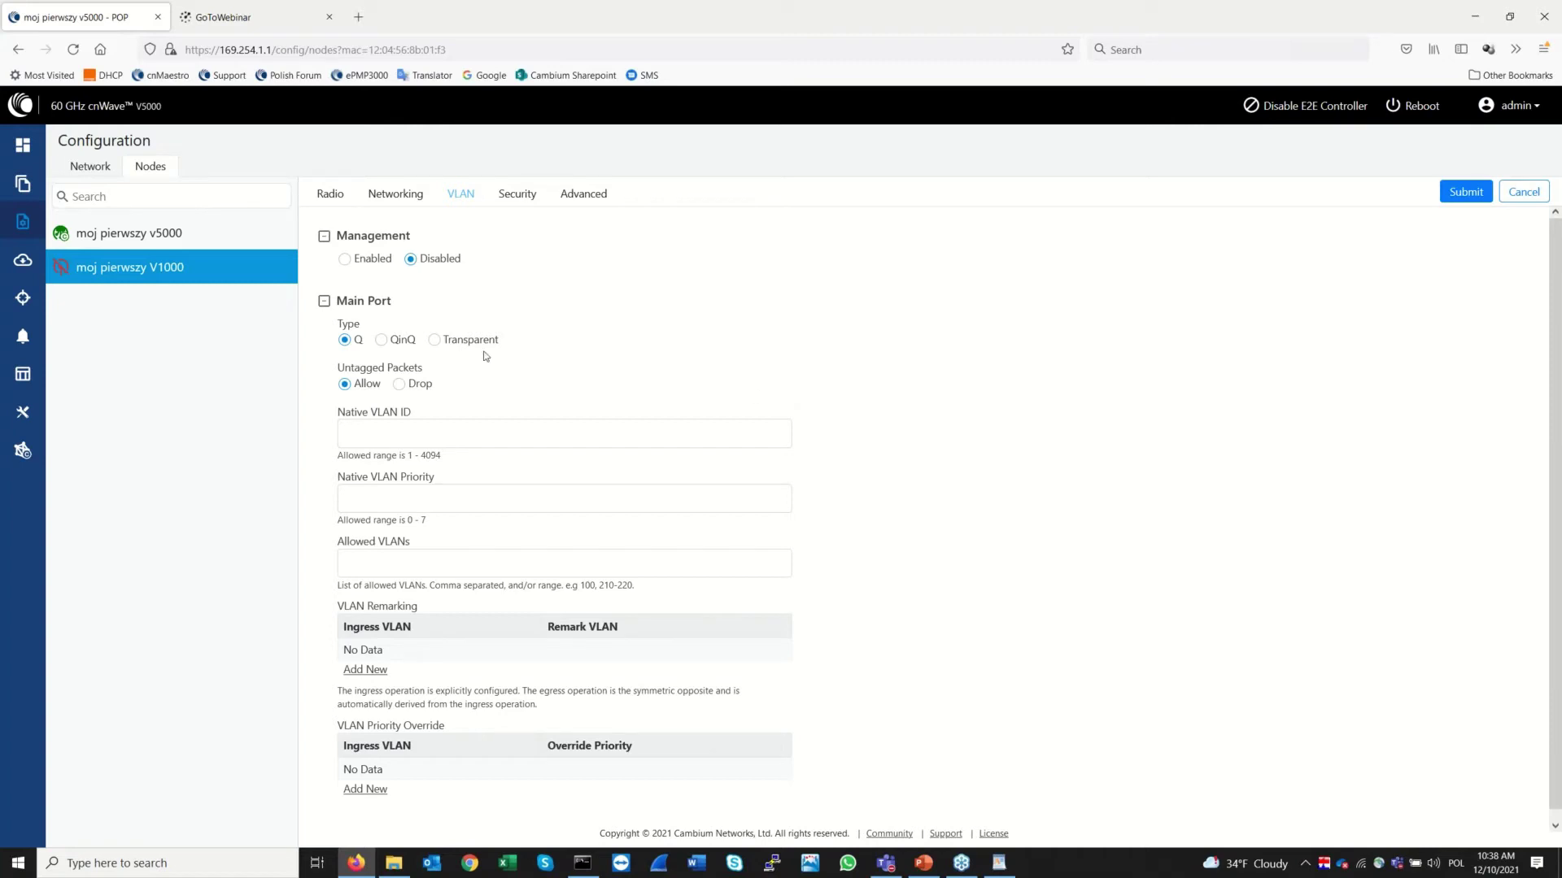
click(387, 341)
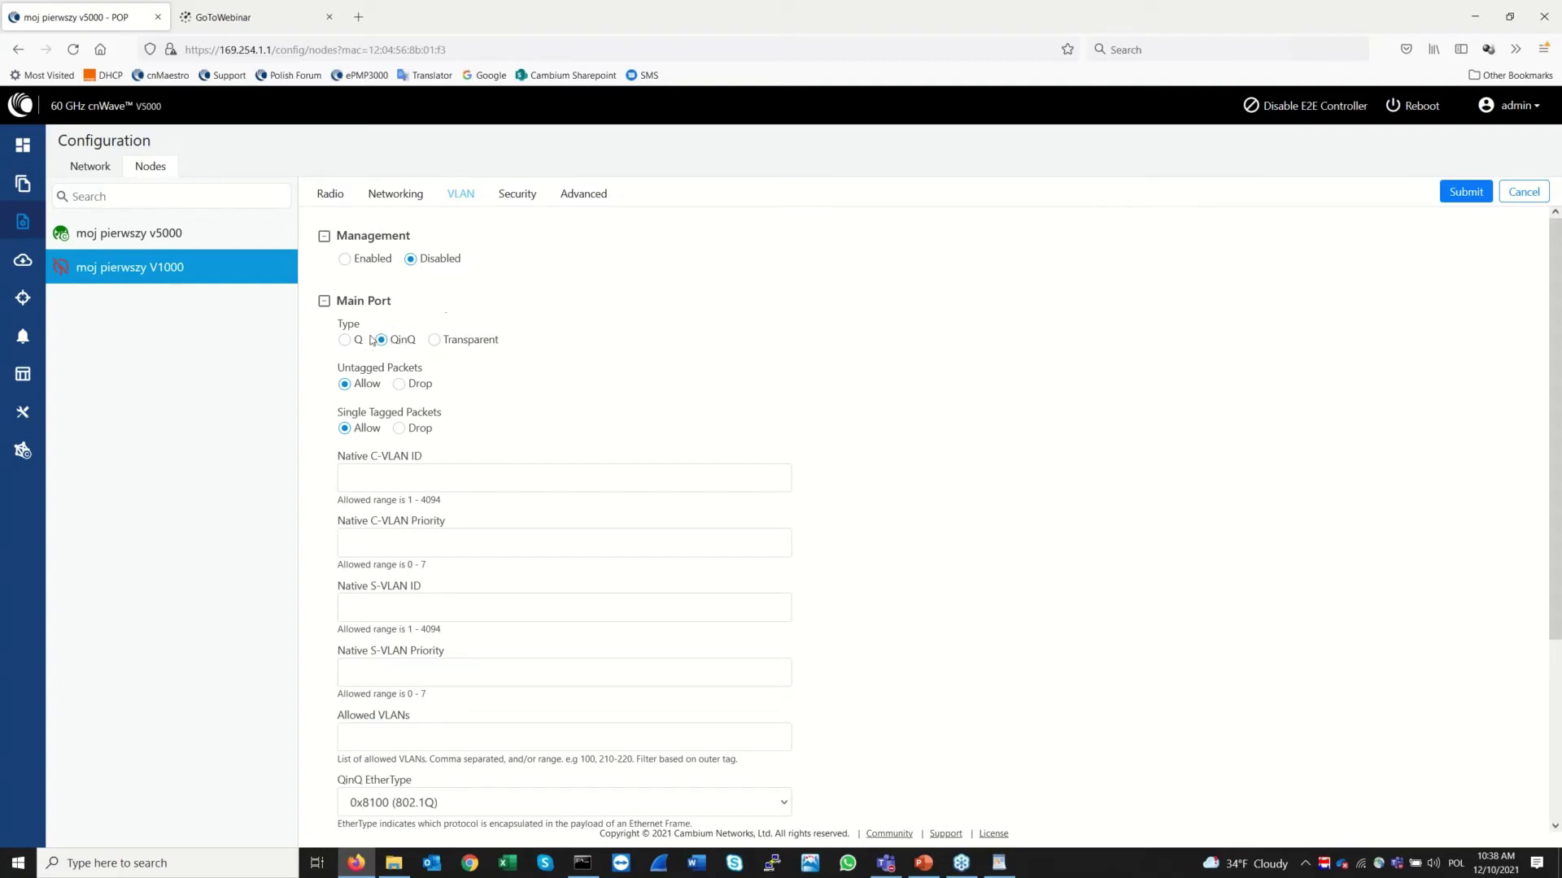
click(345, 340)
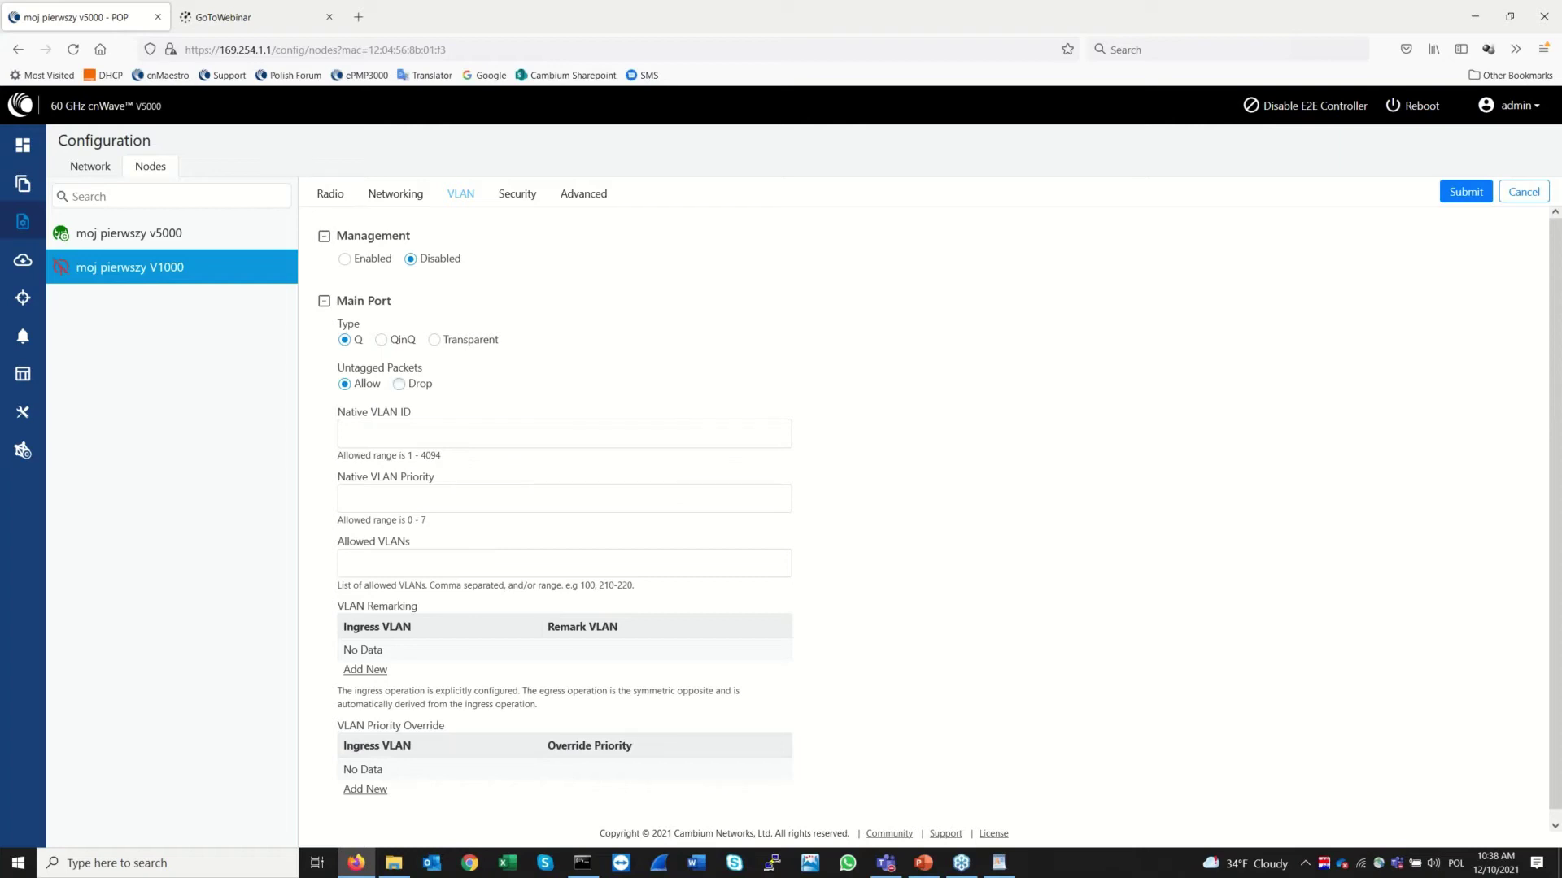
click(389, 348)
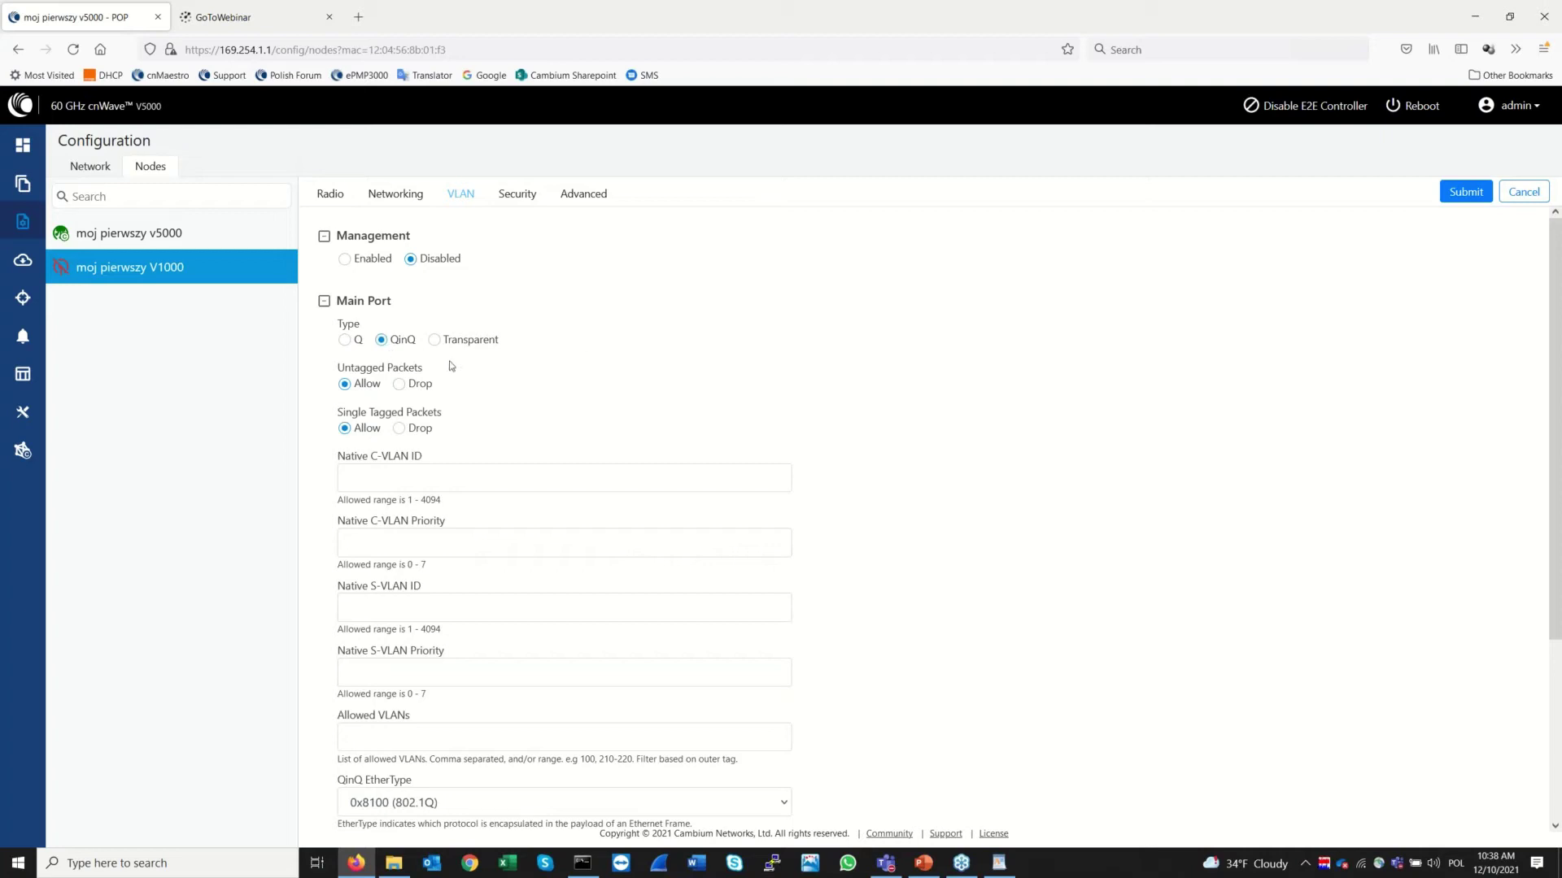
click(345, 340)
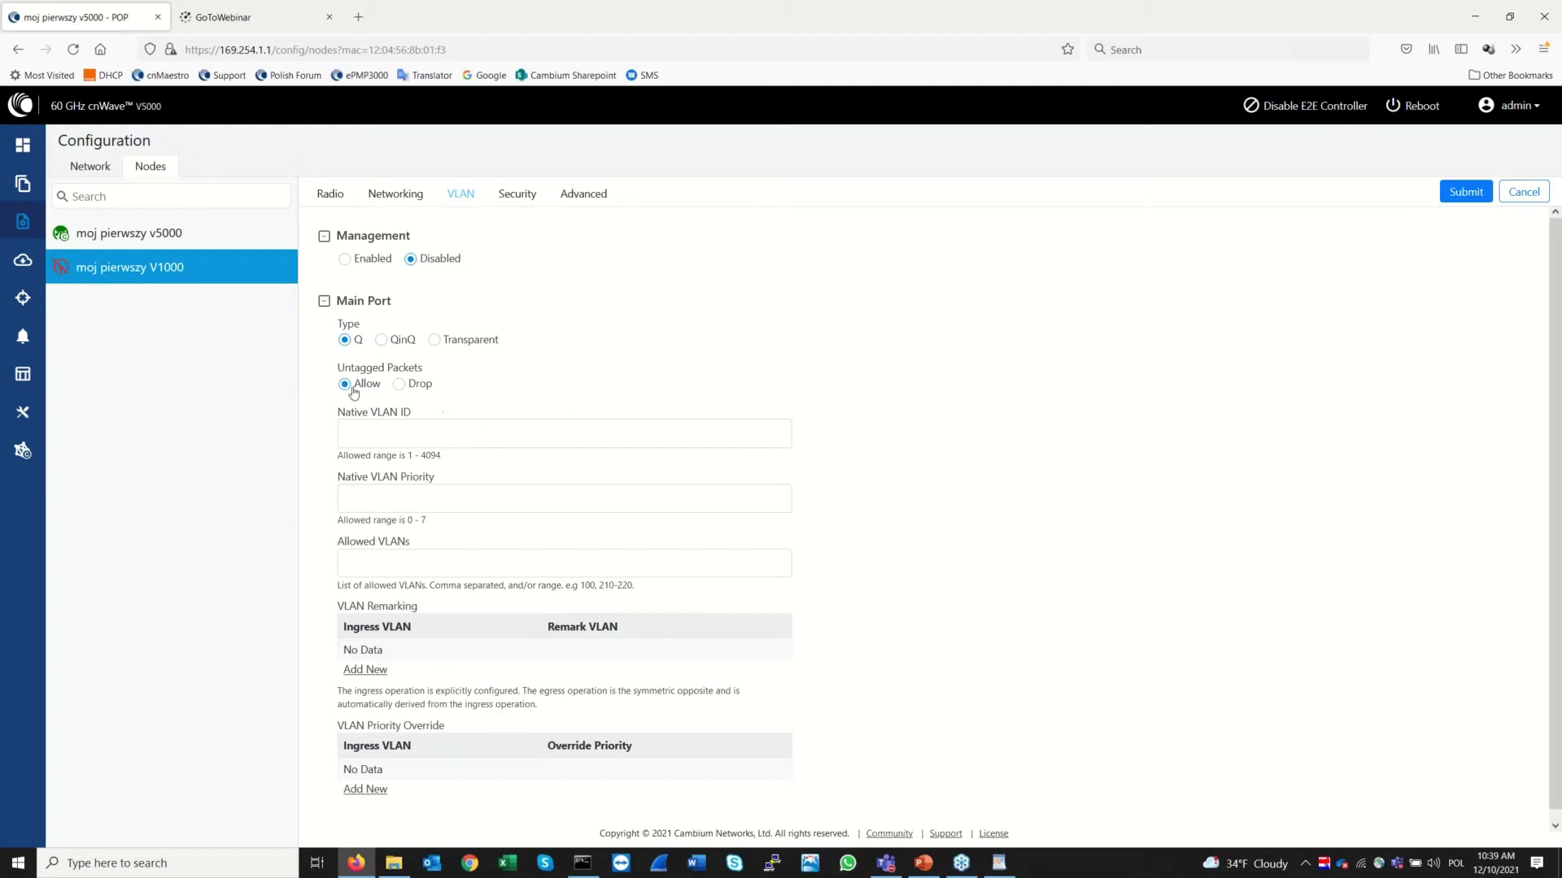
Enter native VLAN ID 100, priority 0 and allowed VLANs 200-300 on the main port
click(386, 433)
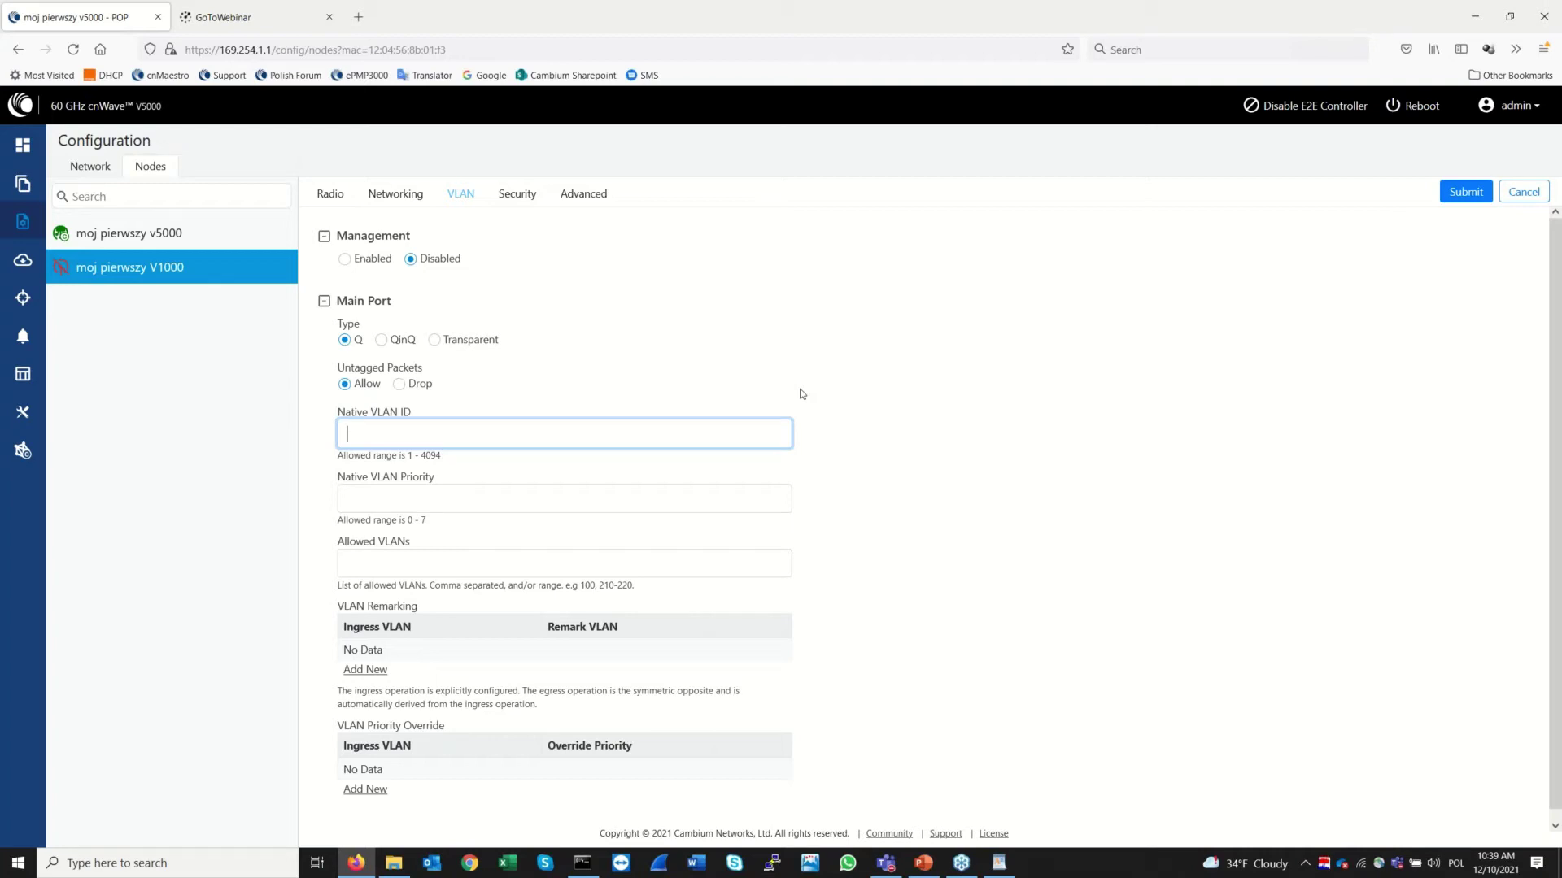
text(100)
click(491, 503)
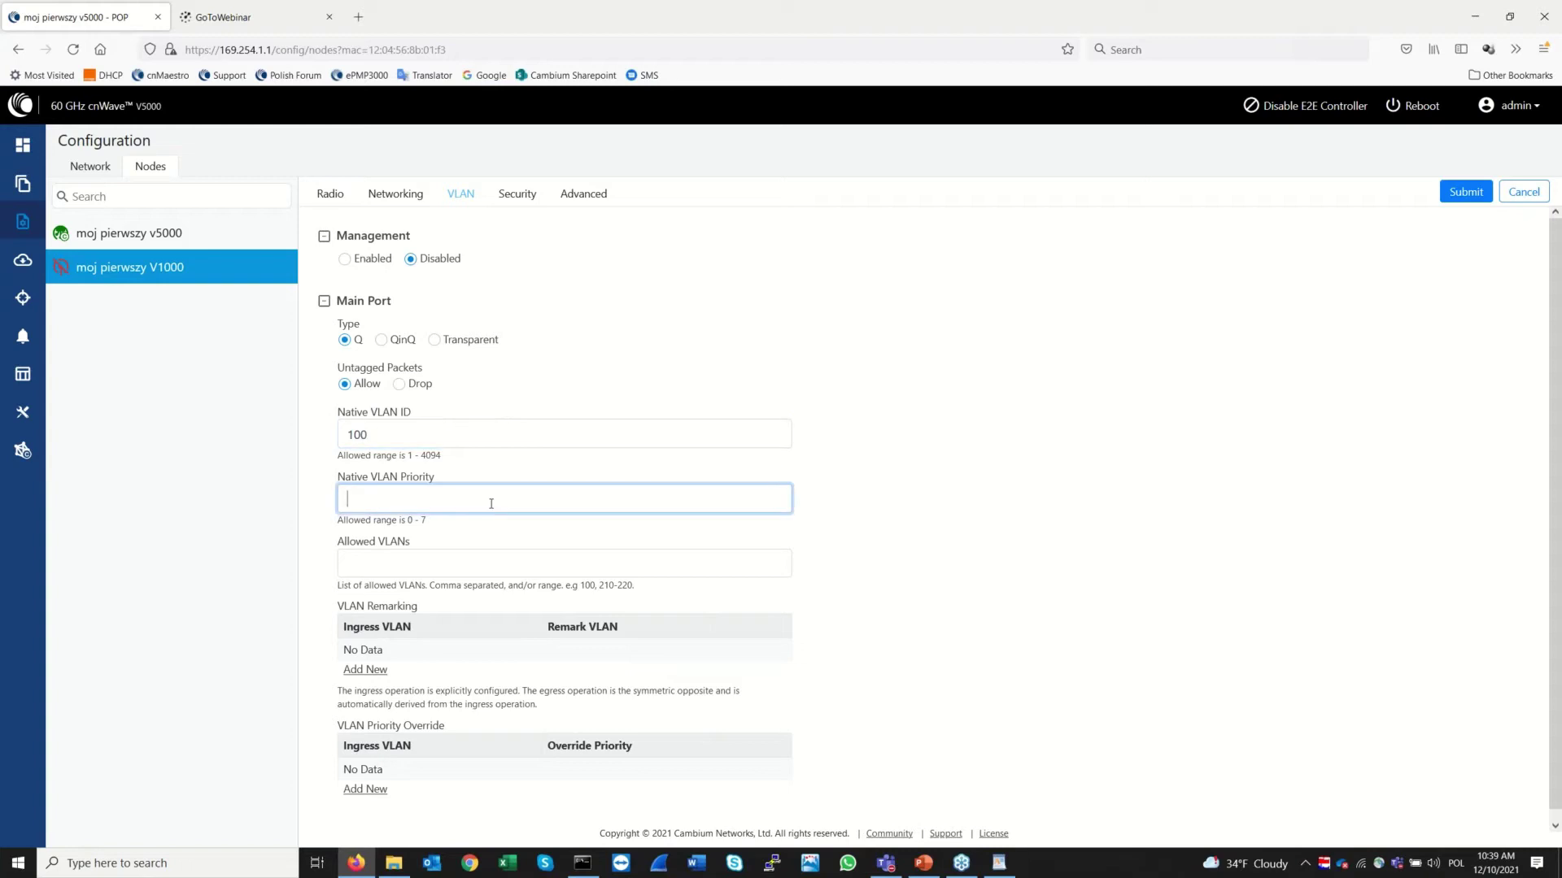
text(0)
click(532, 563)
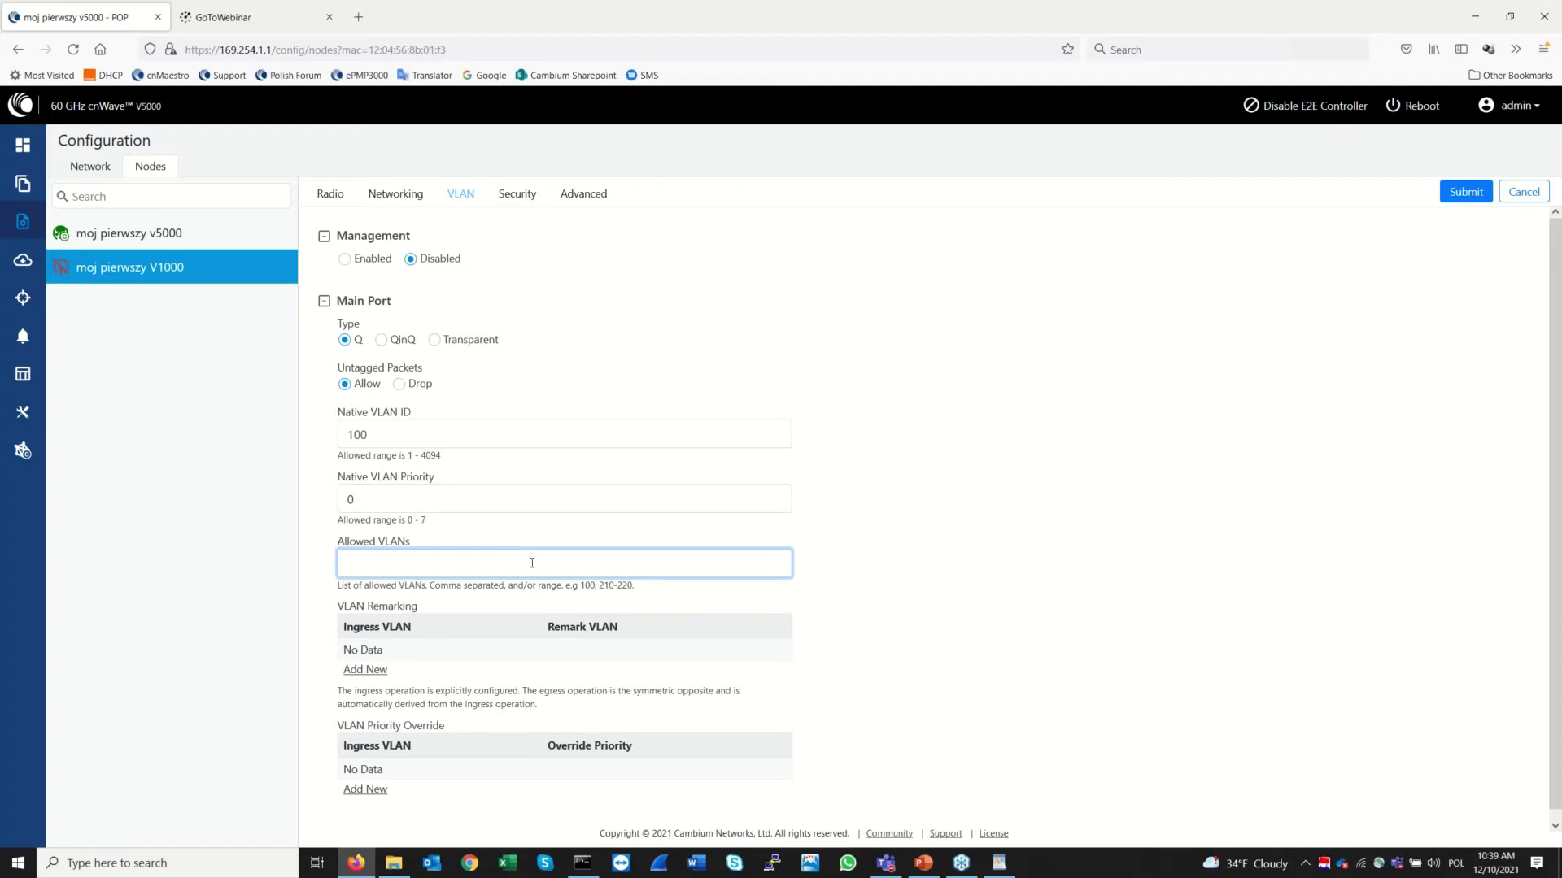
text(200-300)
Set untagged packets to Drop and narrow the allowed VLANs to 200
drag(403, 430, 322, 435)
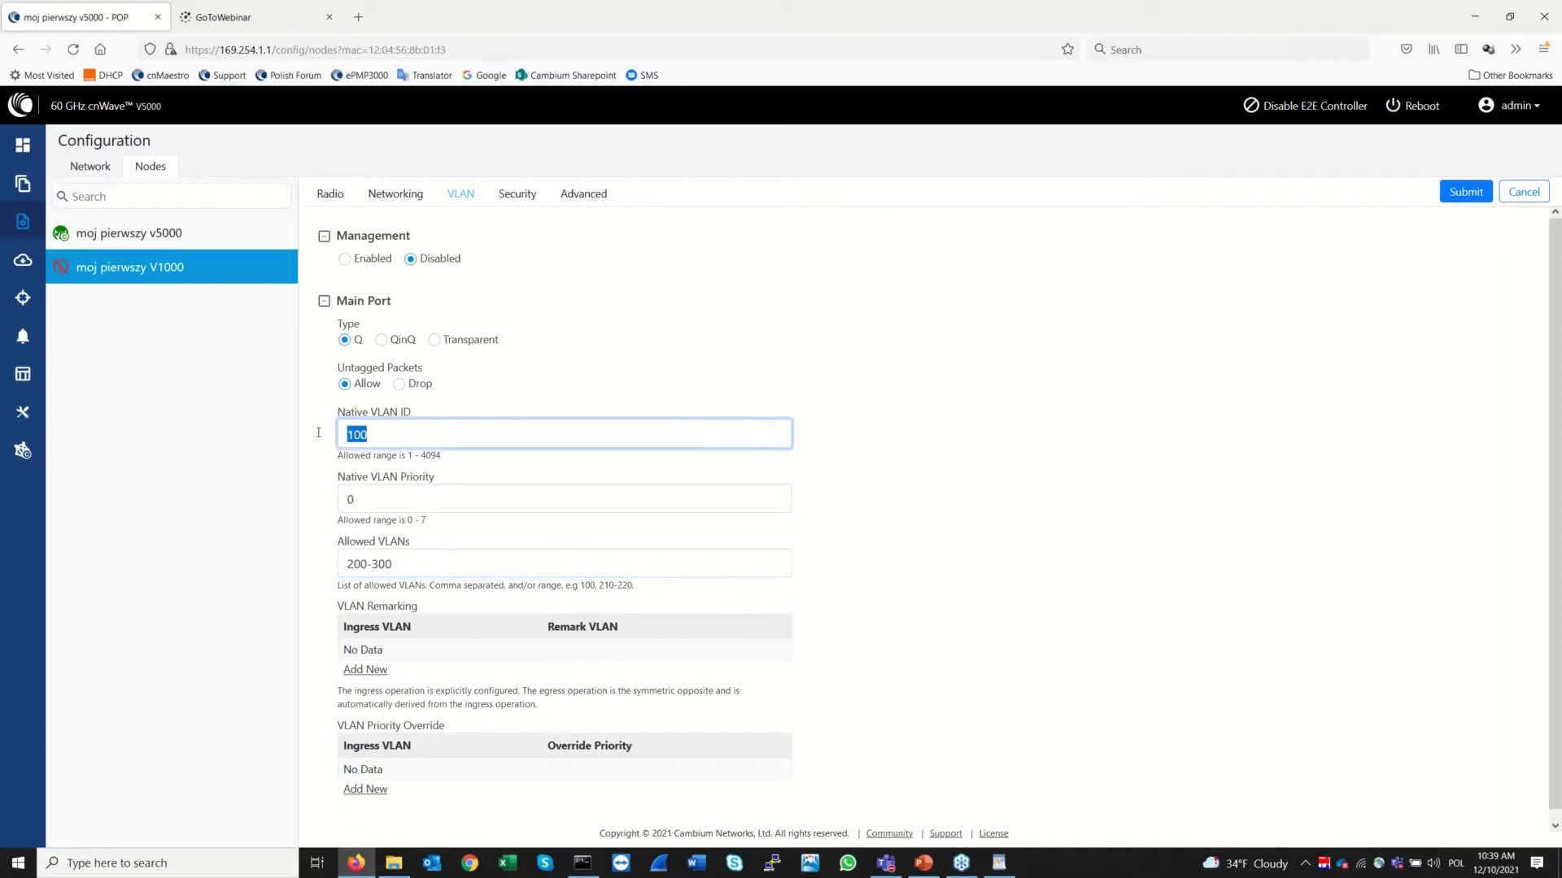
click(434, 561)
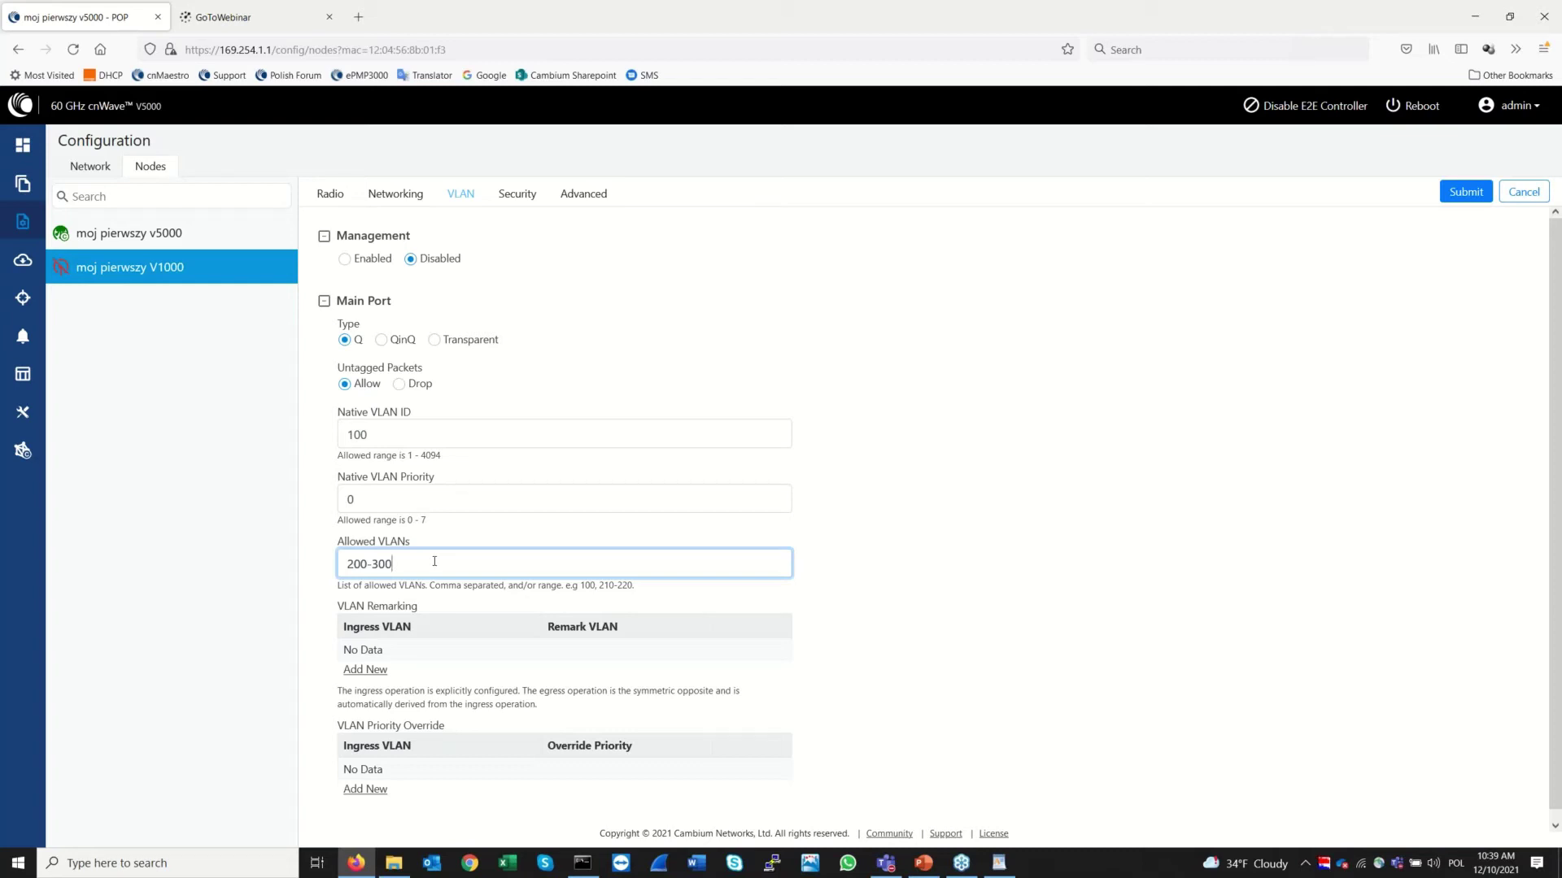
click(398, 385)
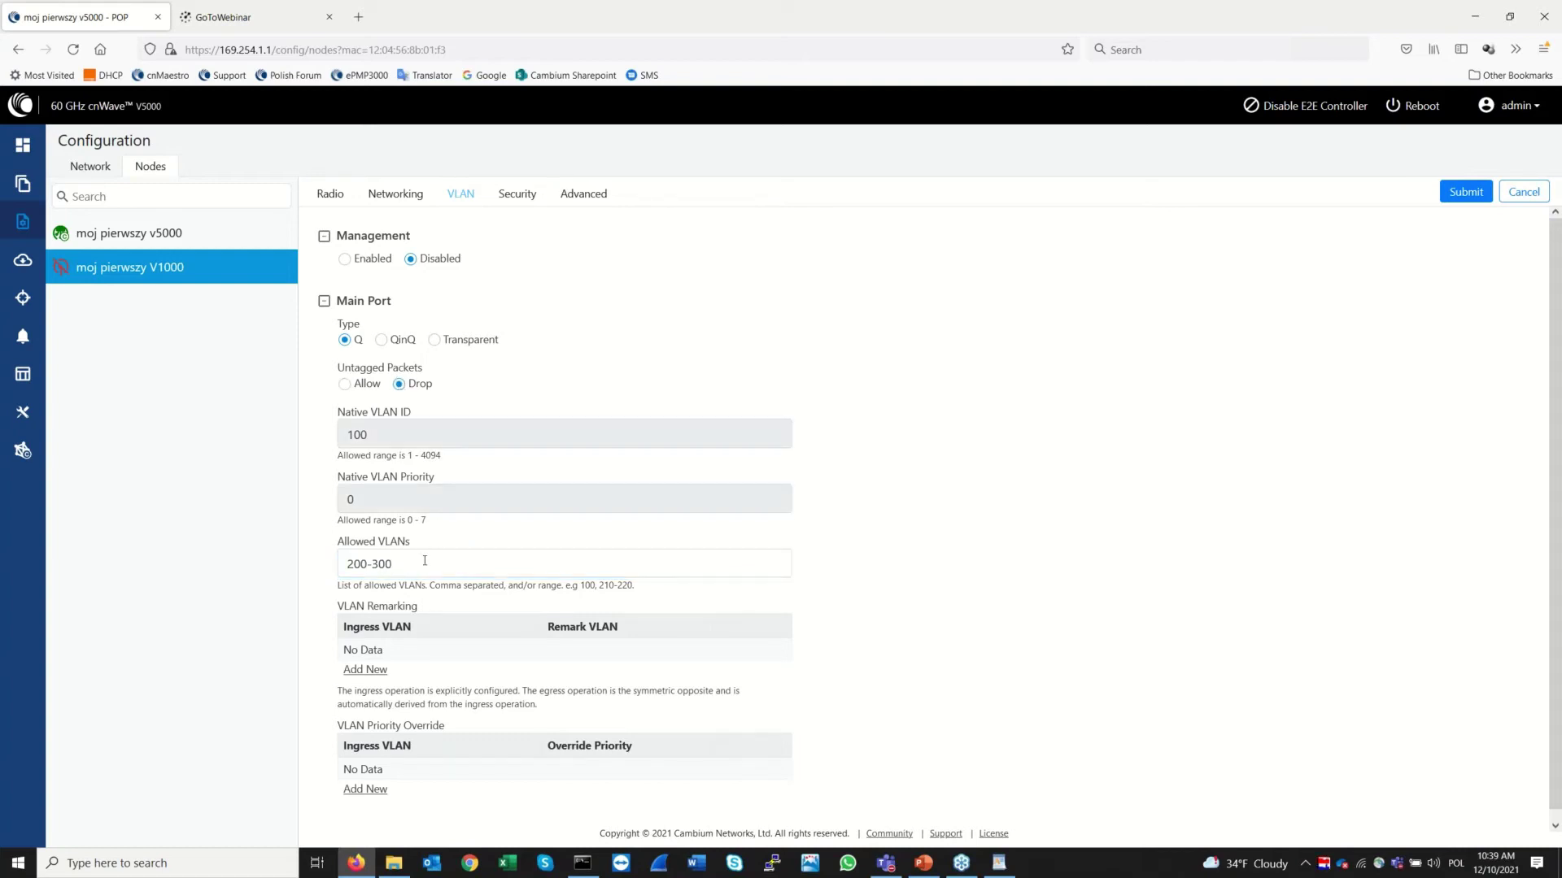
drag(424, 563, 254, 554)
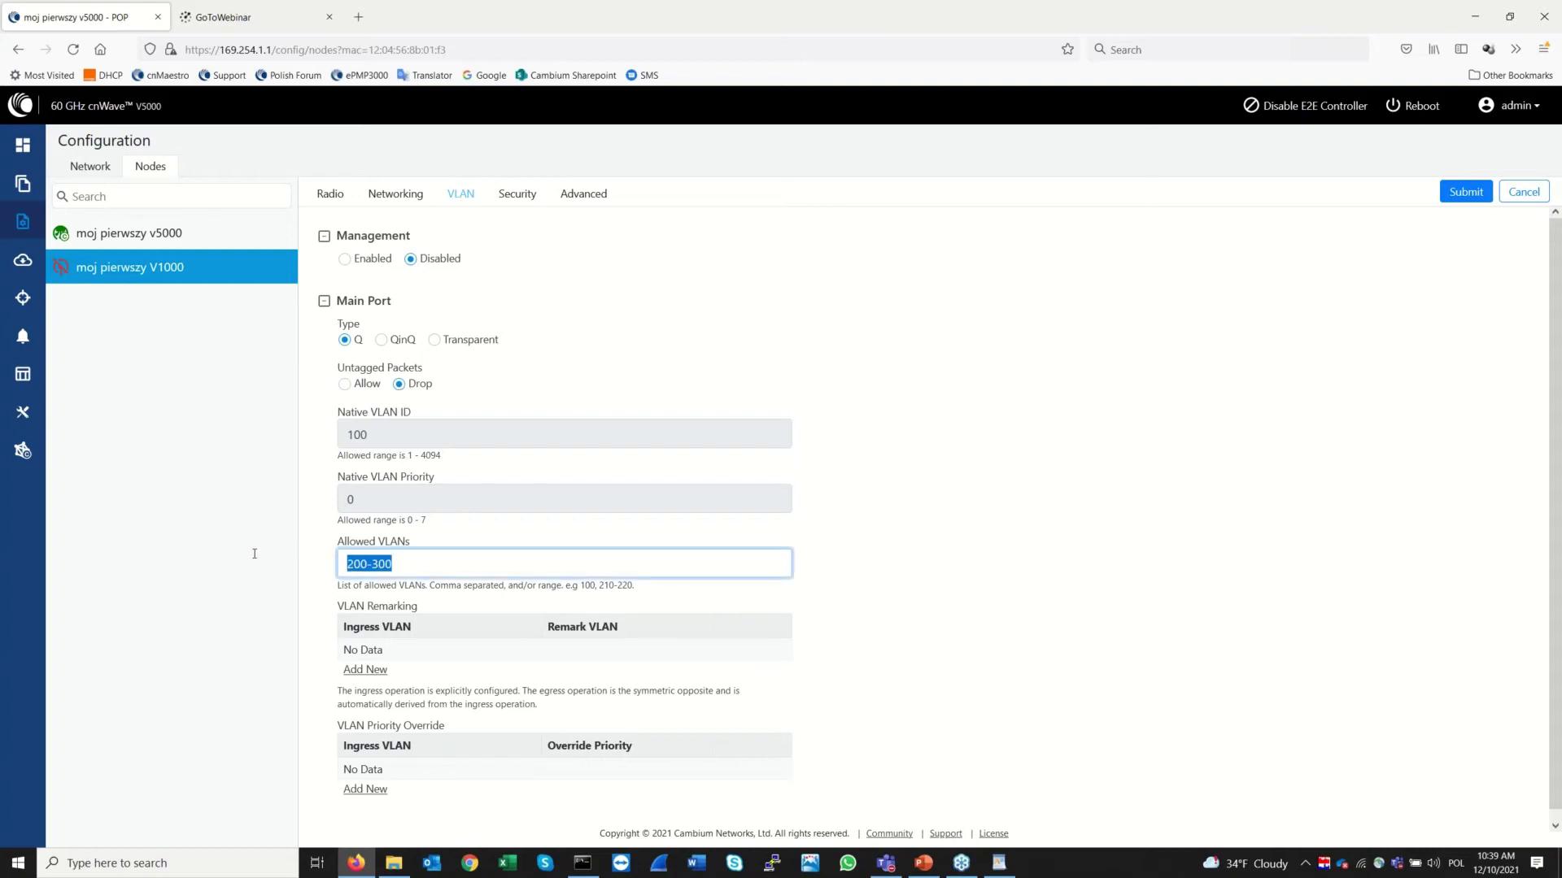
text(1)
key(BackSpace)
text(200)
Add and save a VLAN remarking rule mapping ingress VLAN 200 to 2000
click(366, 669)
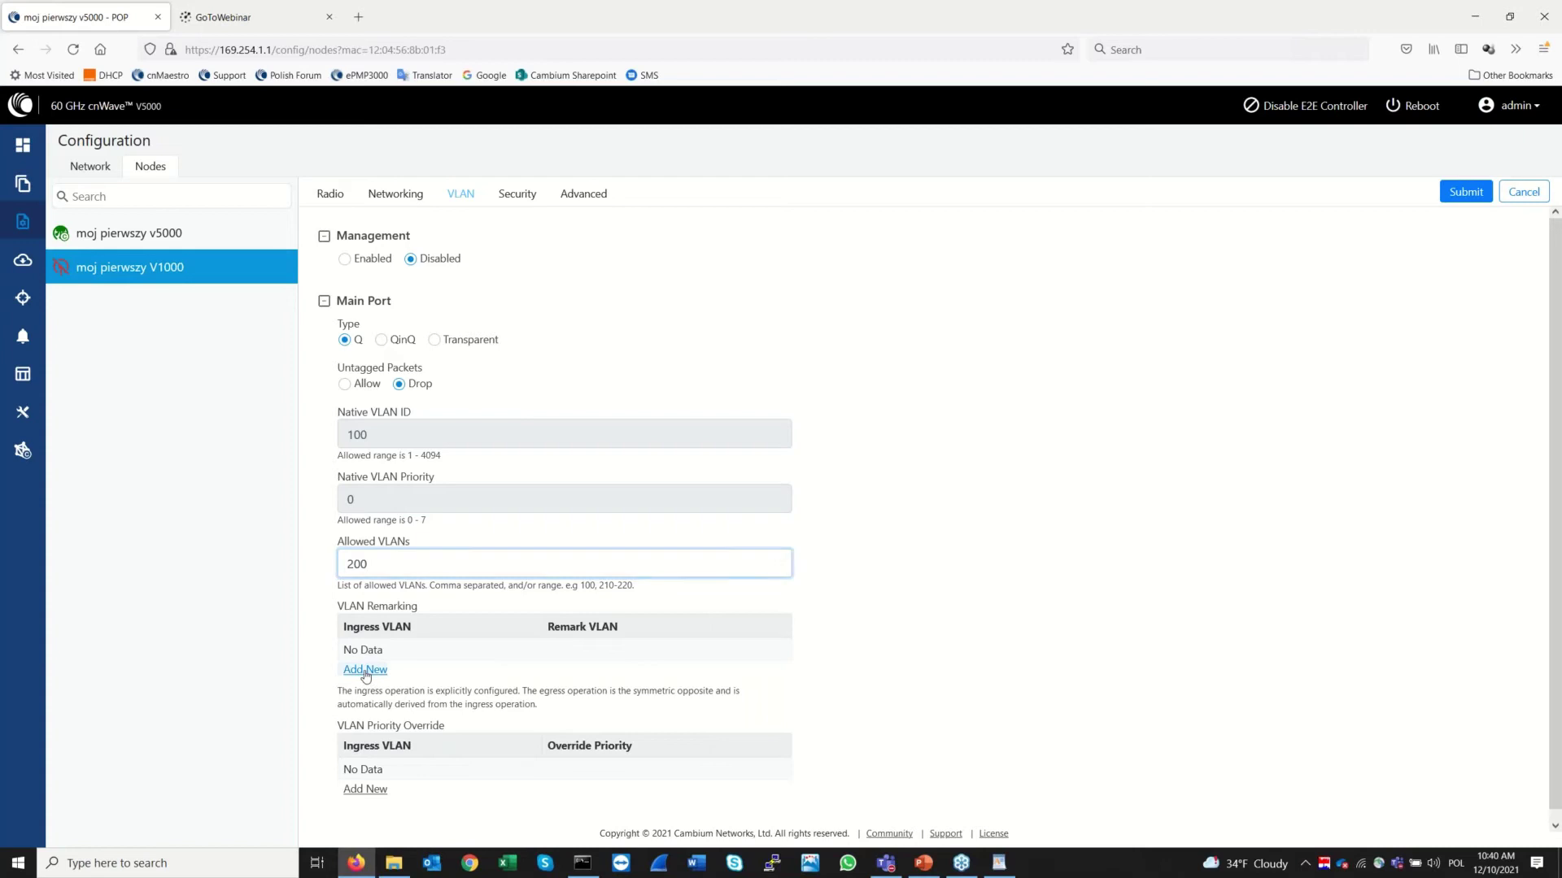
click(666, 203)
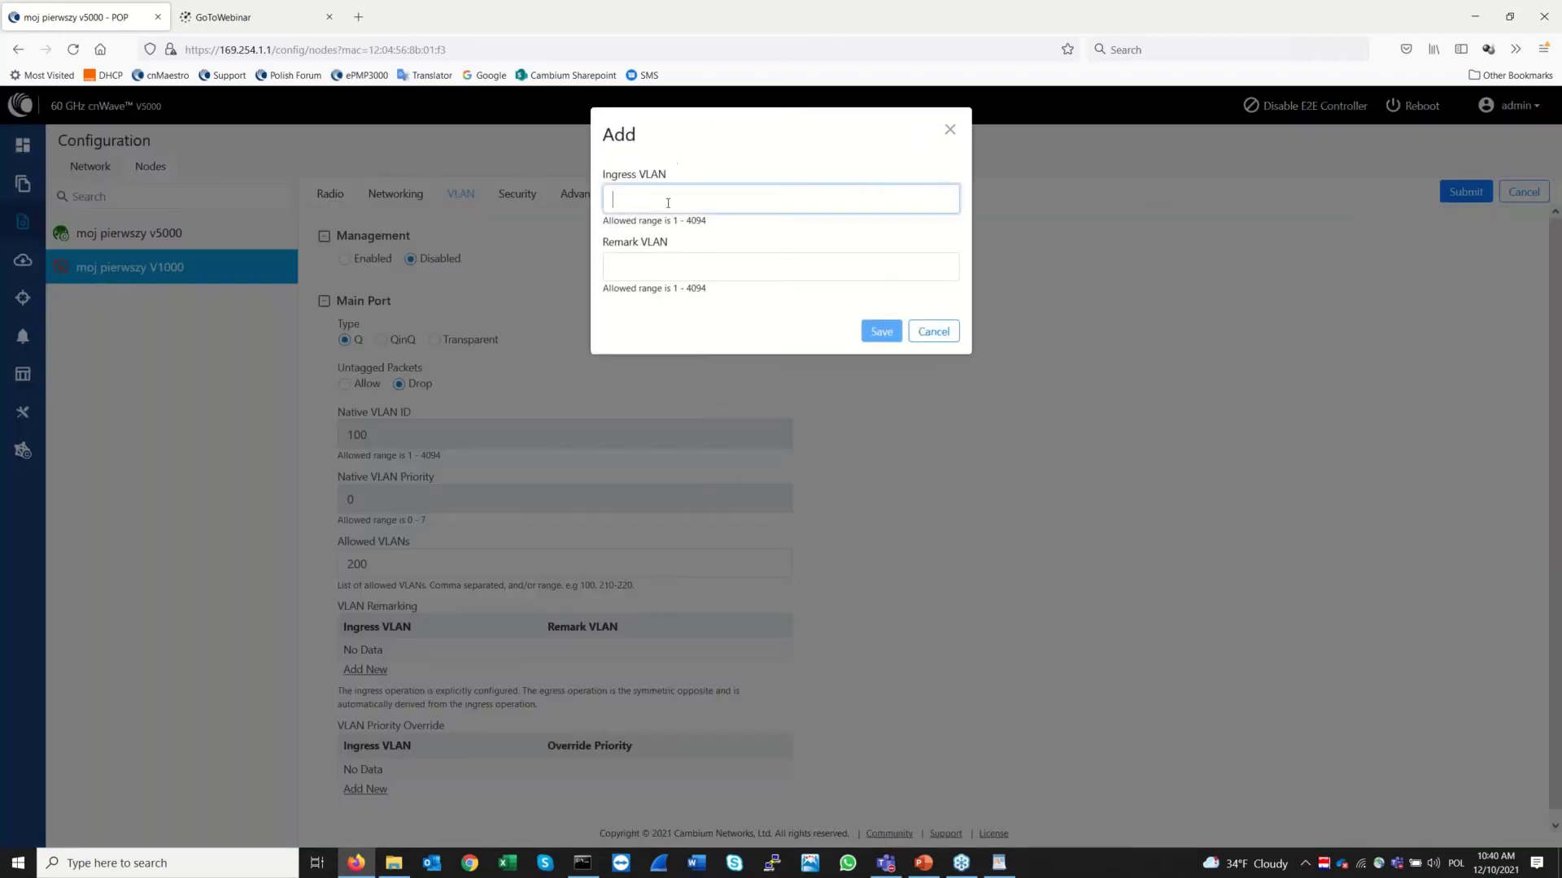
text(2000)
key(Tab)
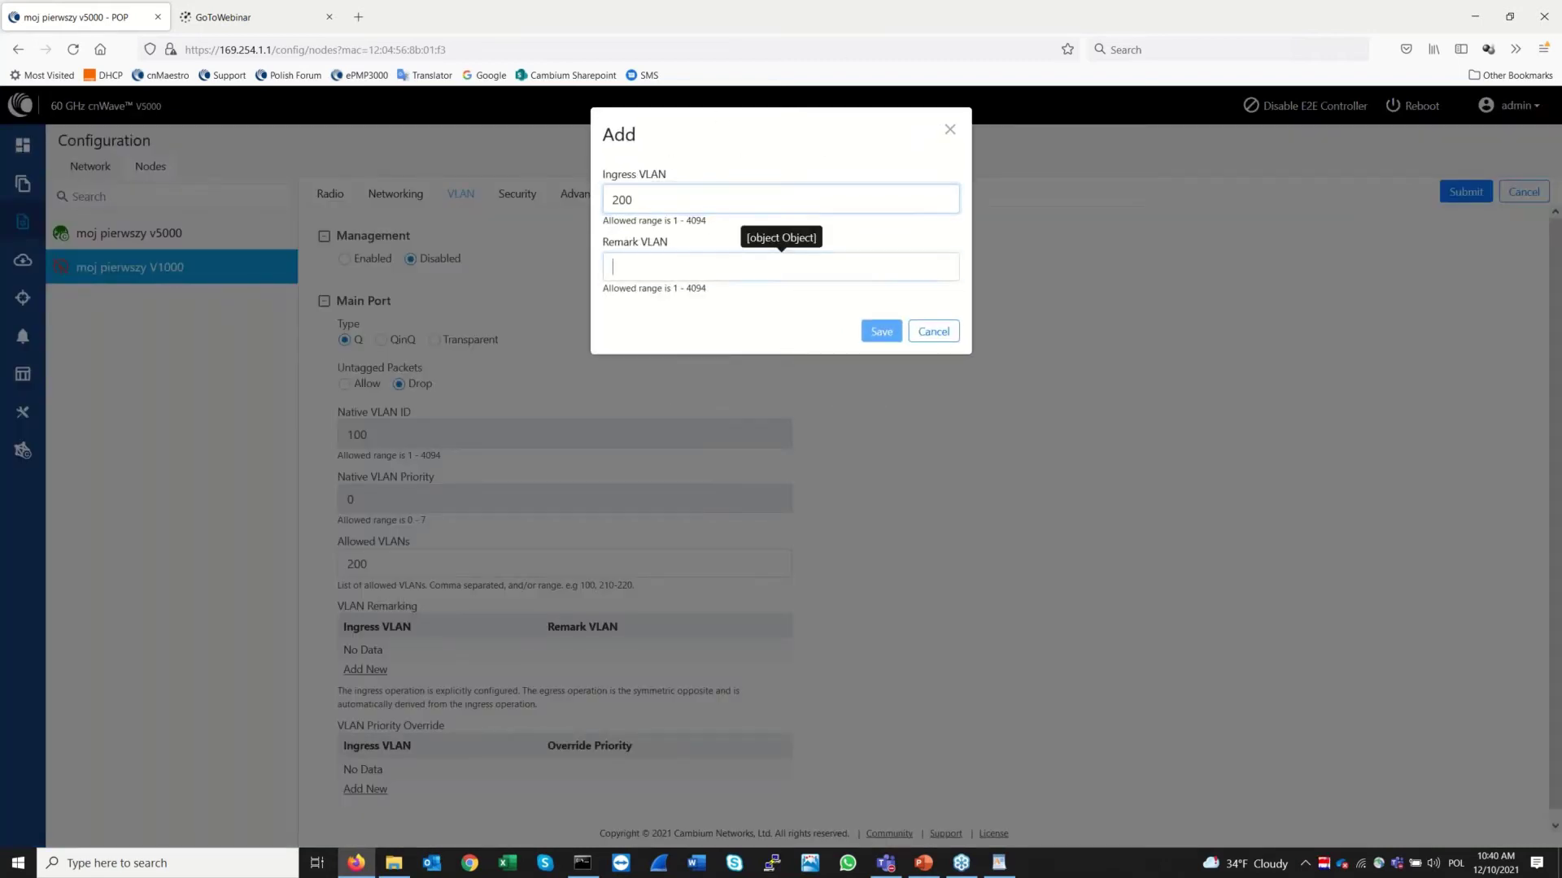
text(2000)
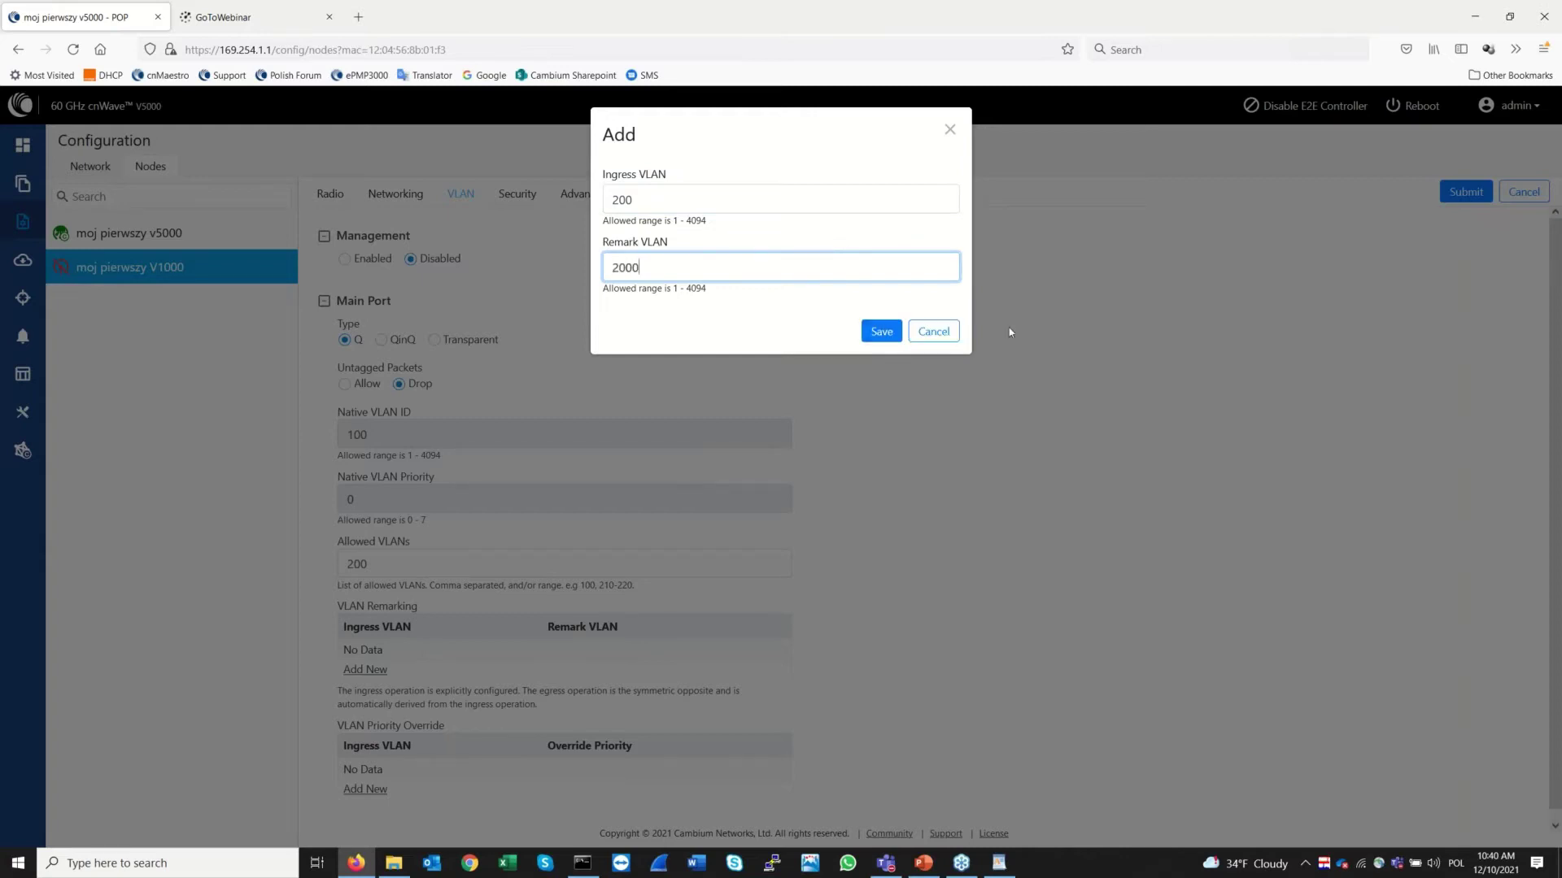
click(882, 331)
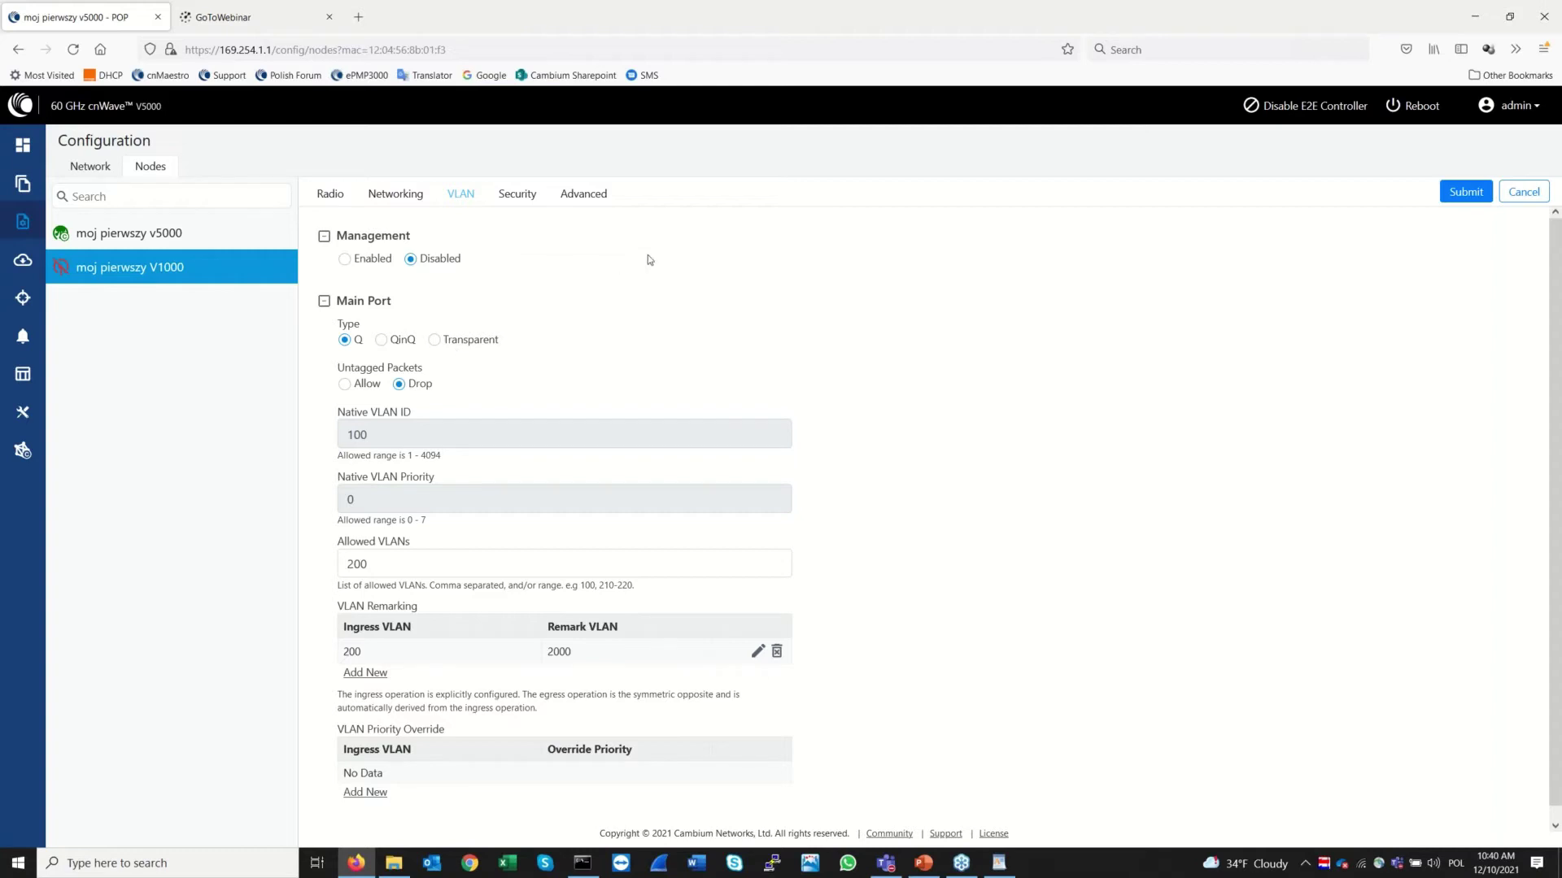
Cancel the unsaved VLAN edits, then view the V1000's Security and Advanced settings tables
click(511, 198)
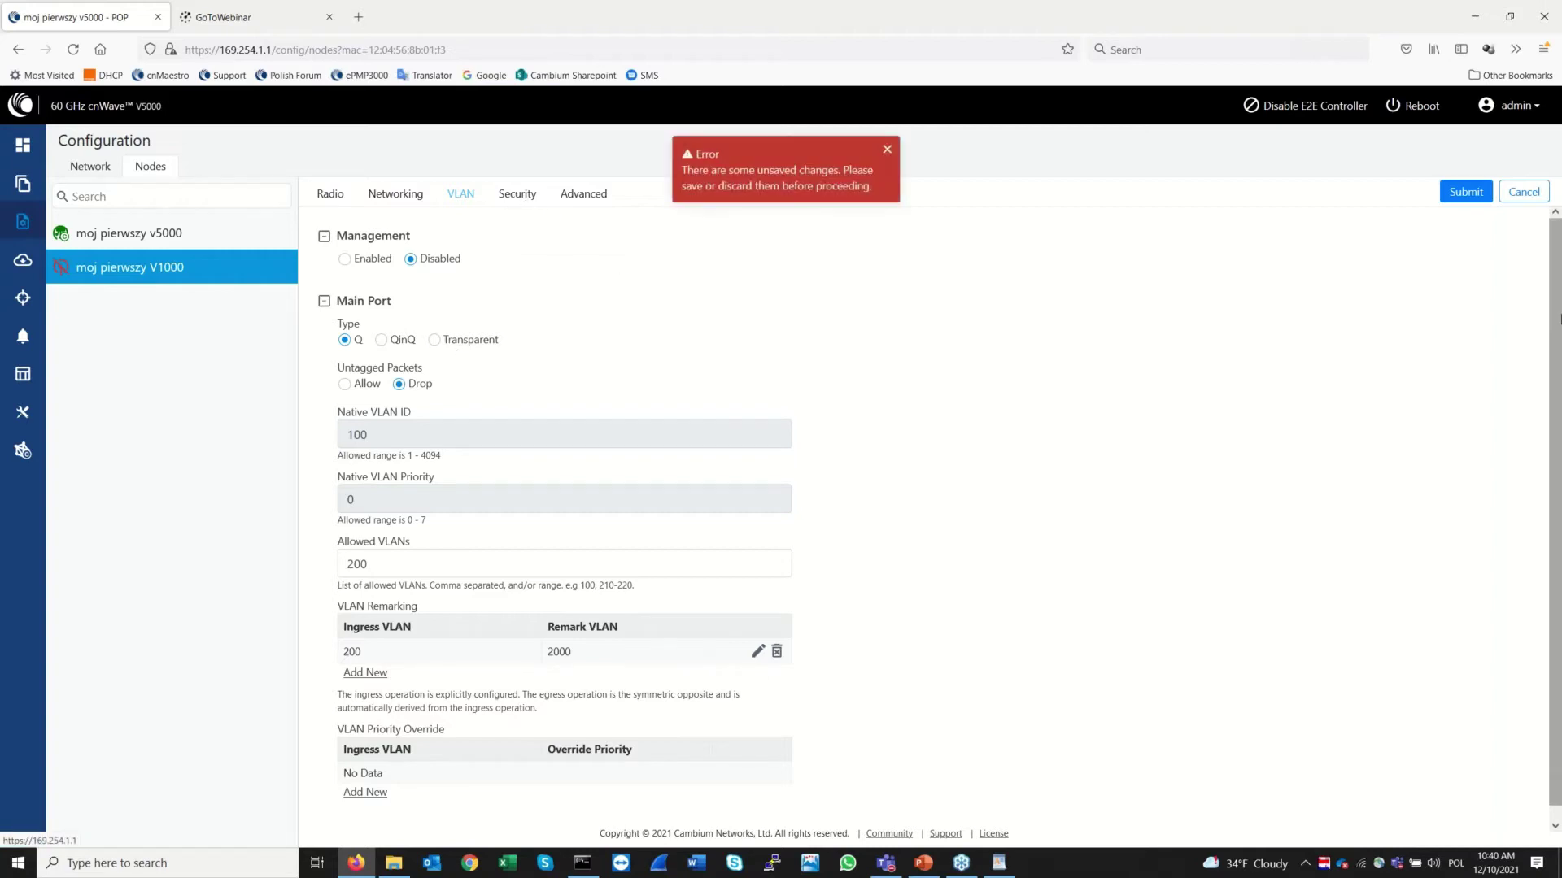
click(1524, 192)
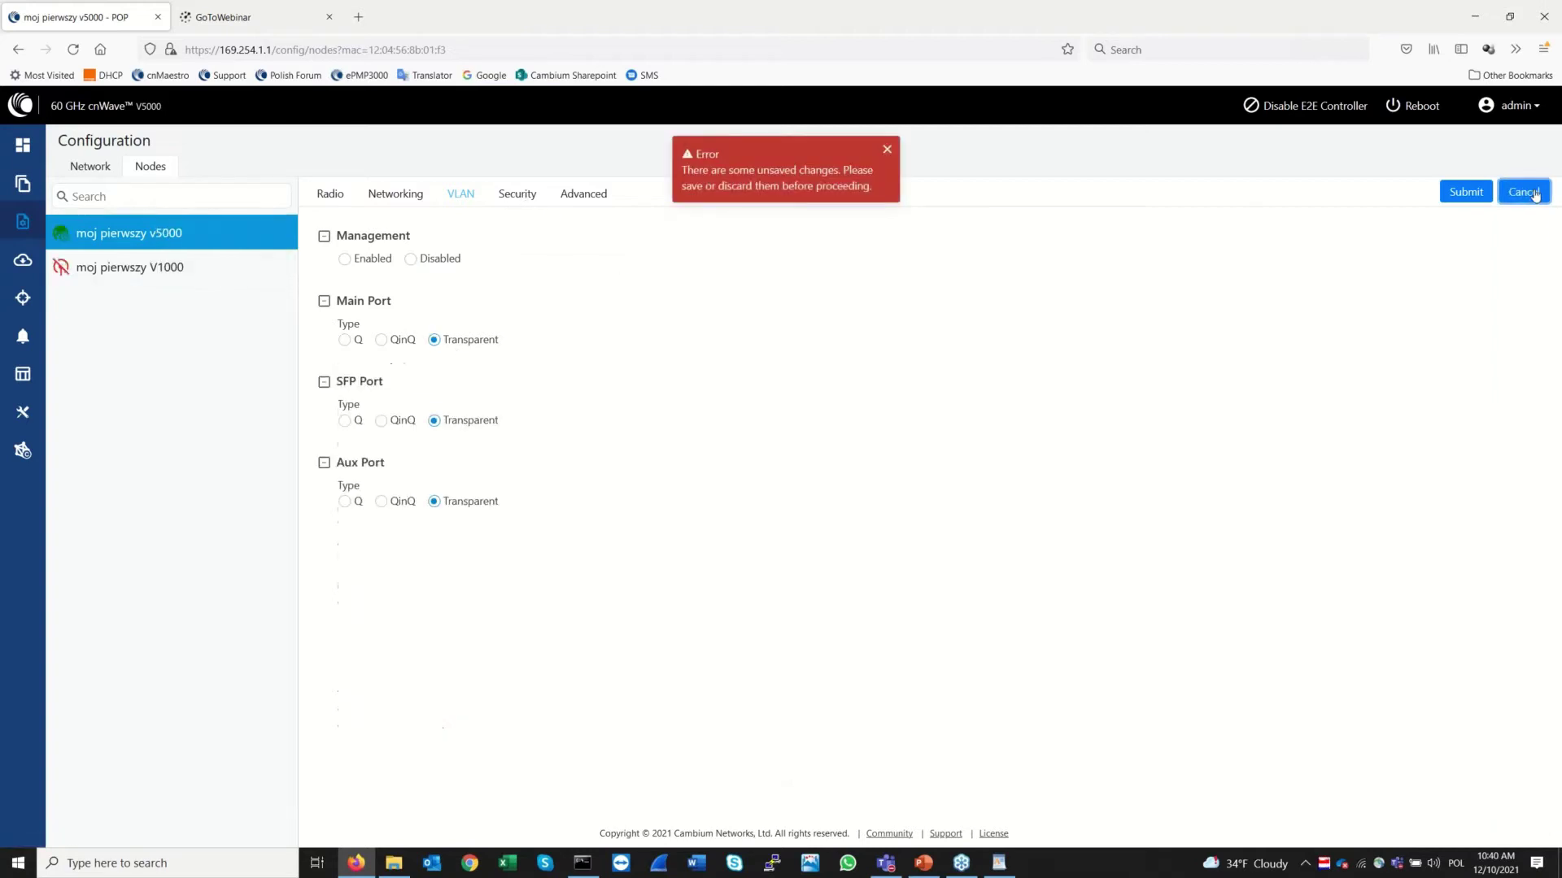
click(508, 198)
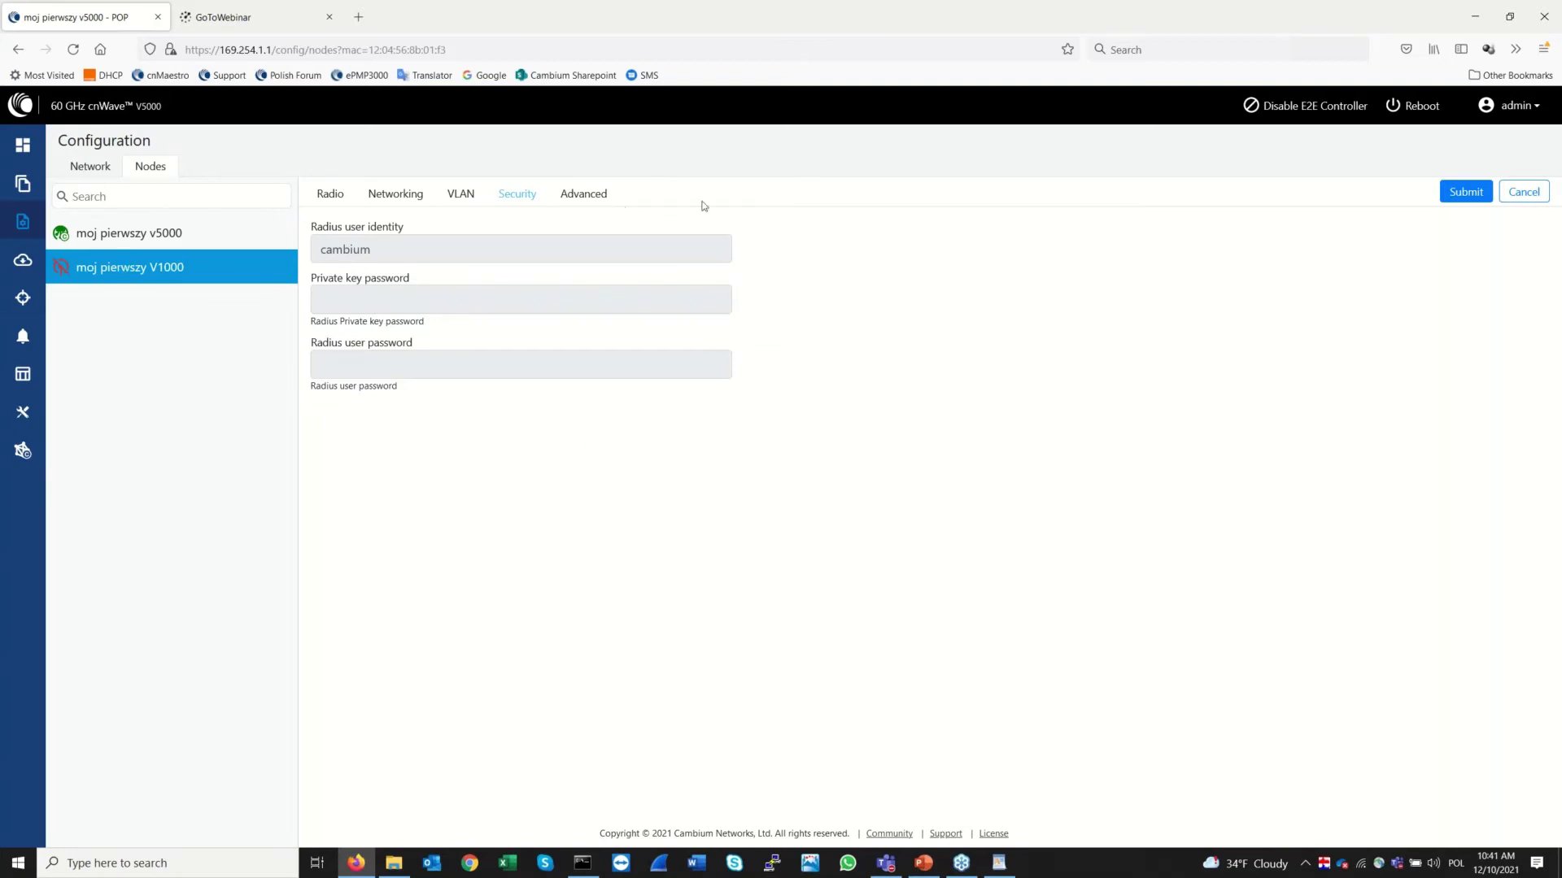
click(584, 198)
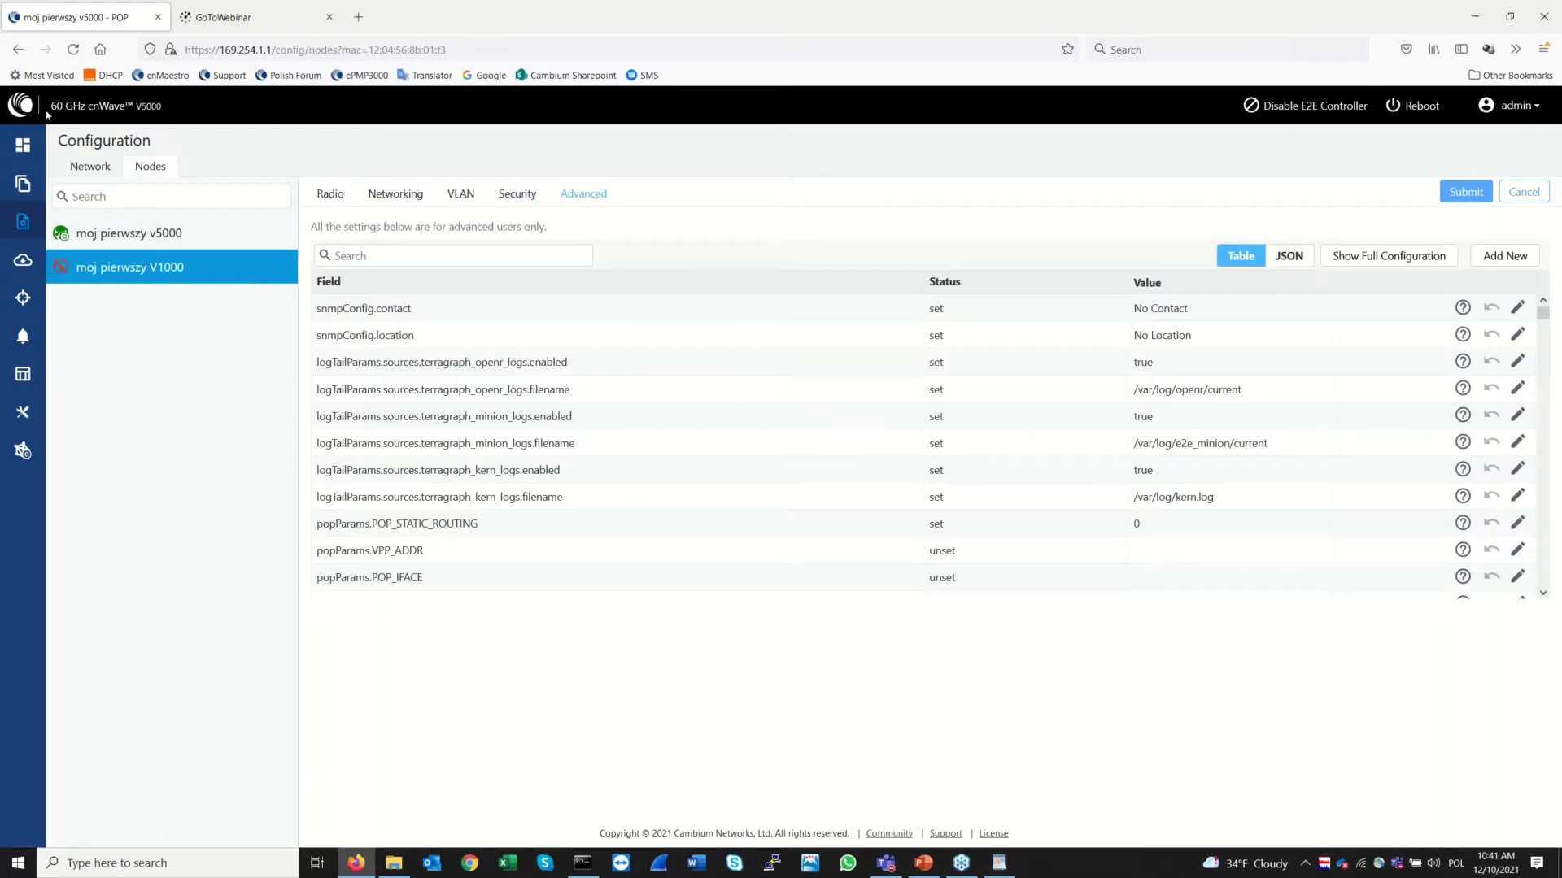
Check the dashboard, then browse the topology's Nodes, Links and Sites lists
click(23, 147)
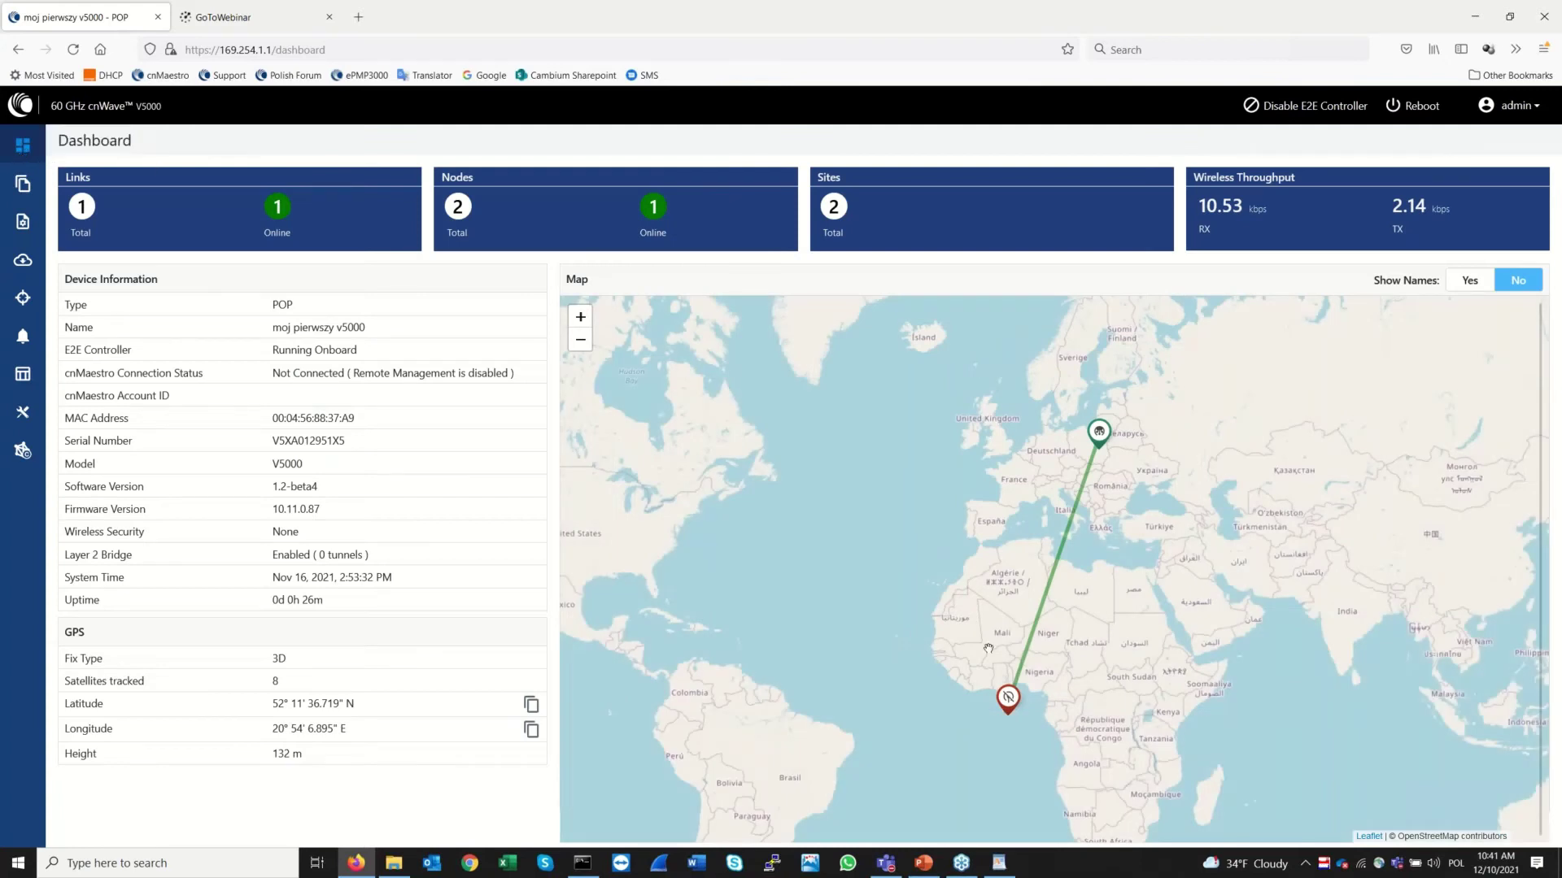
mouse_move(1008, 698)
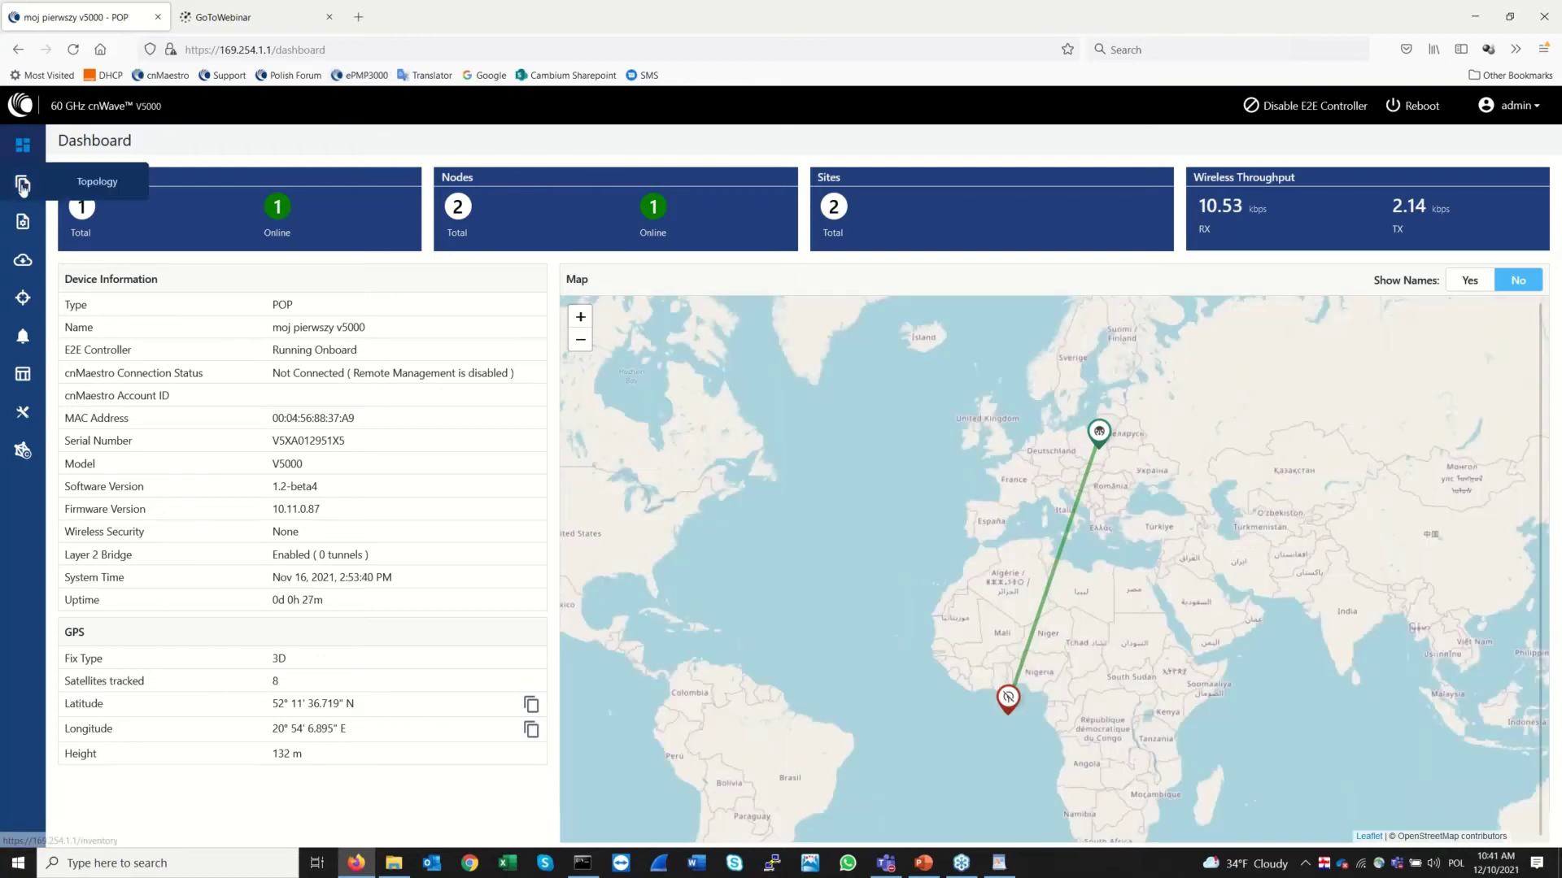
click(22, 185)
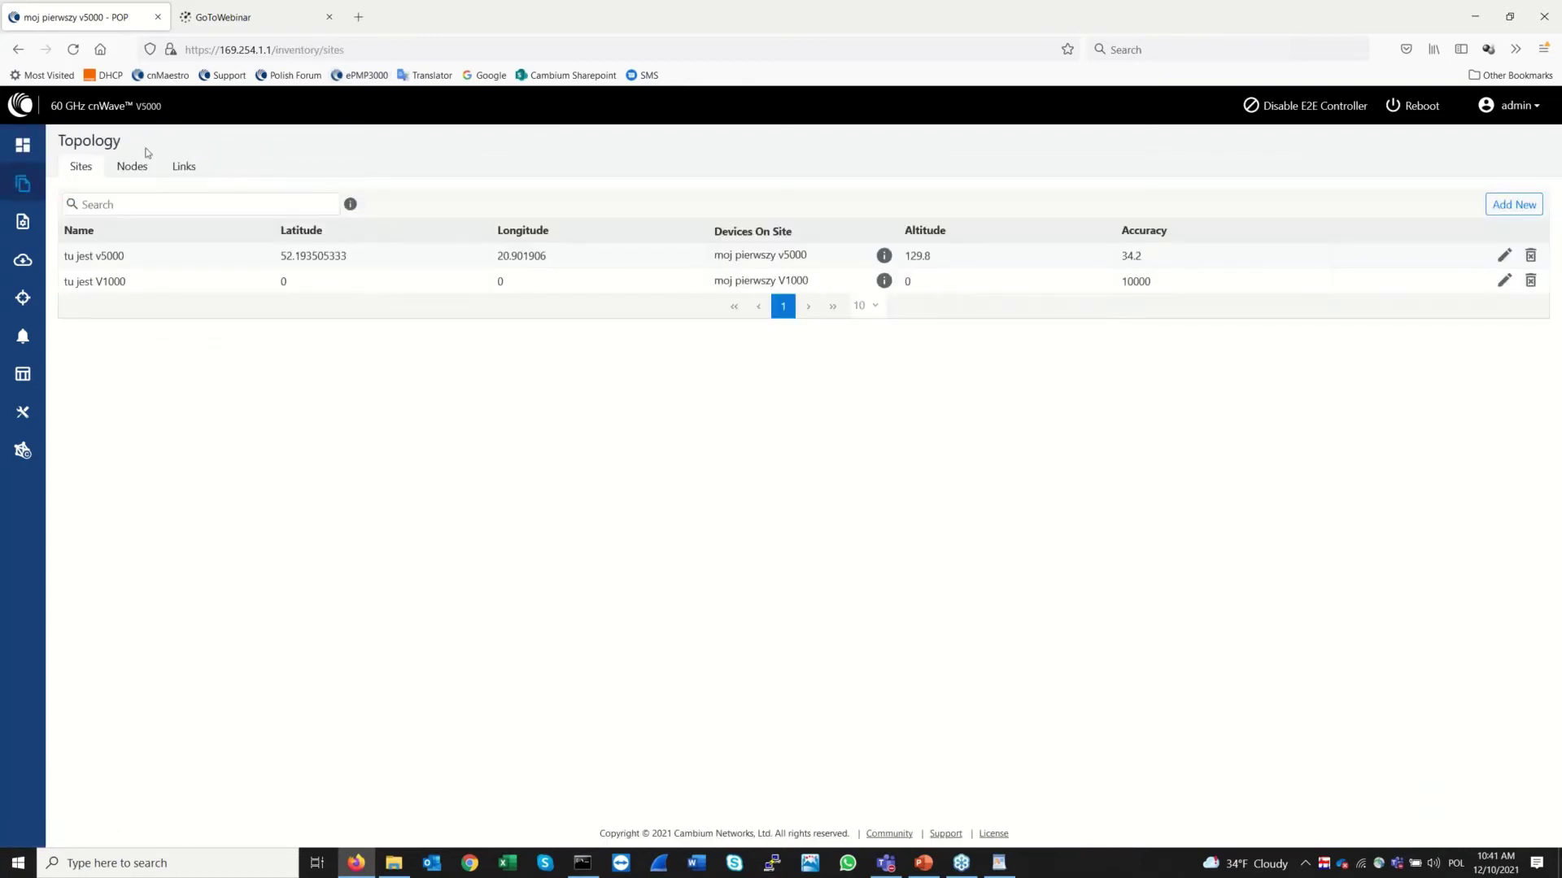
click(134, 168)
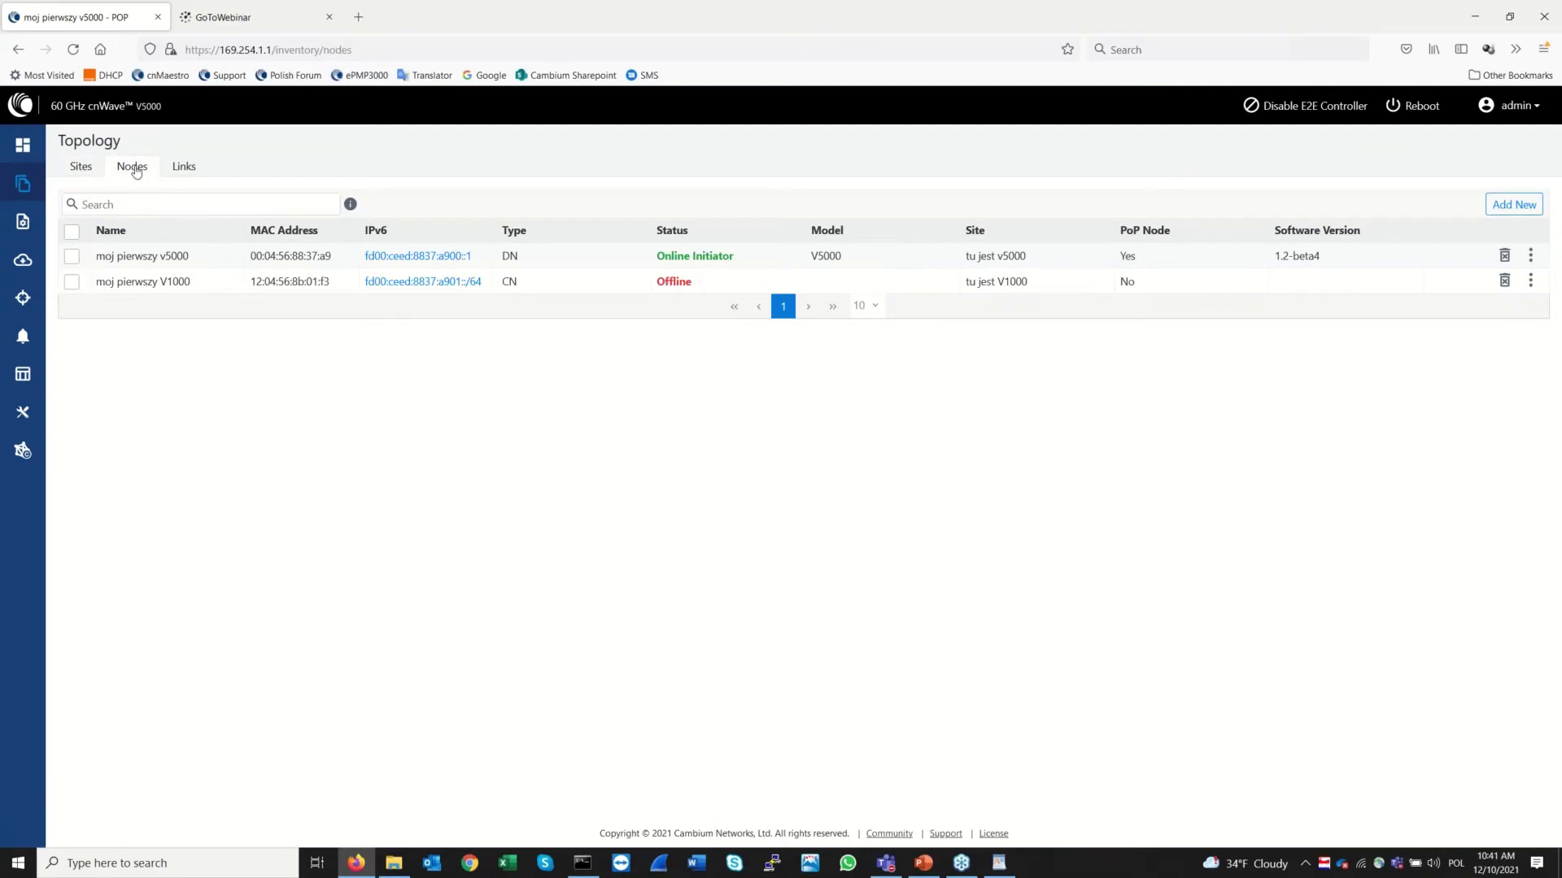
click(191, 169)
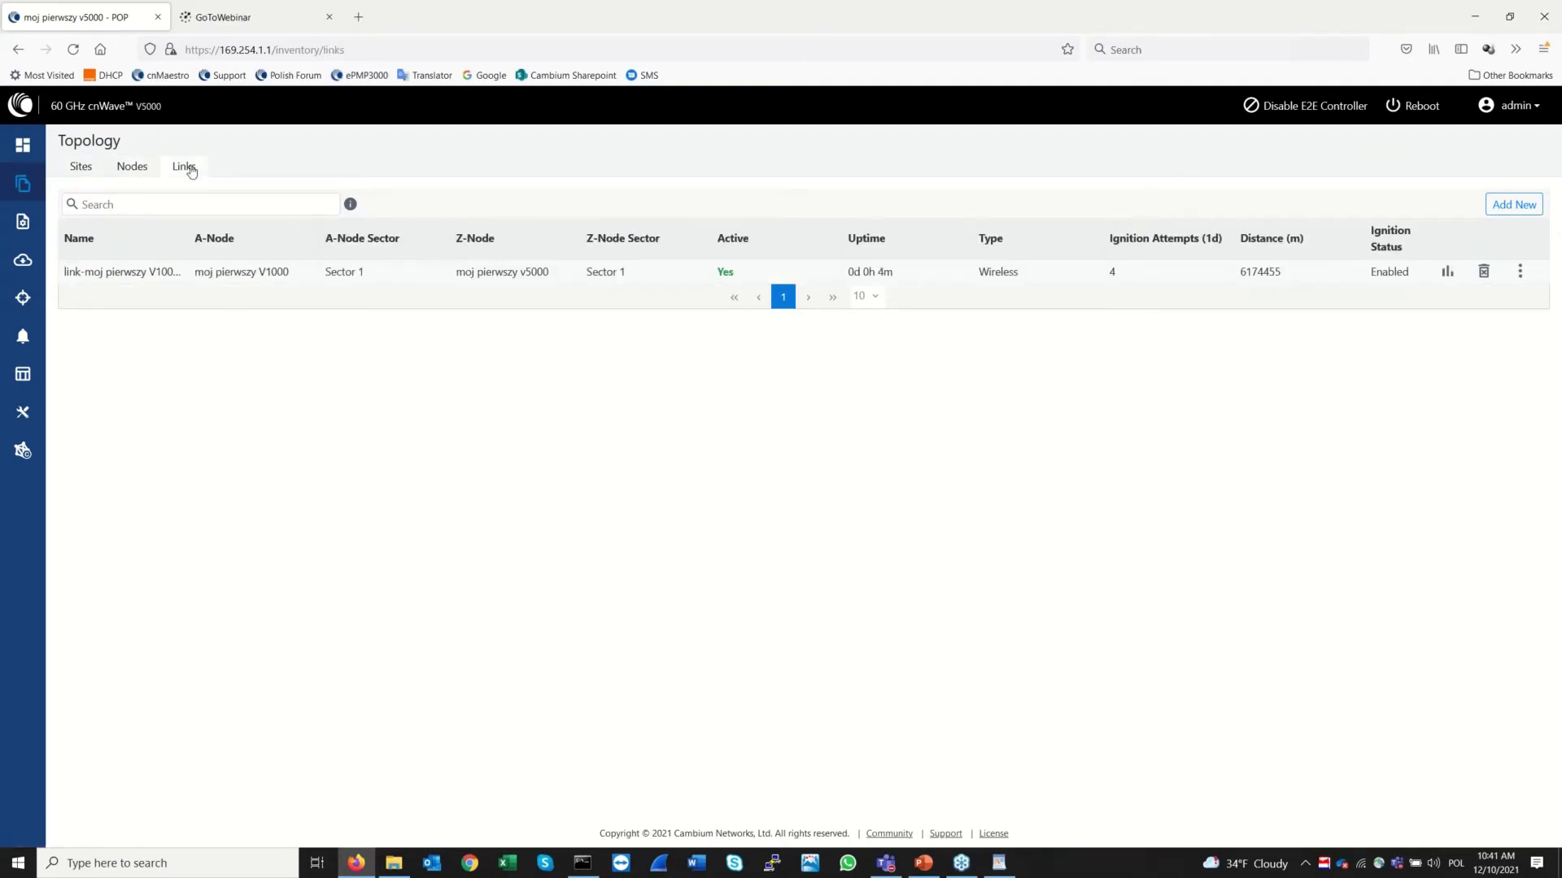
click(130, 168)
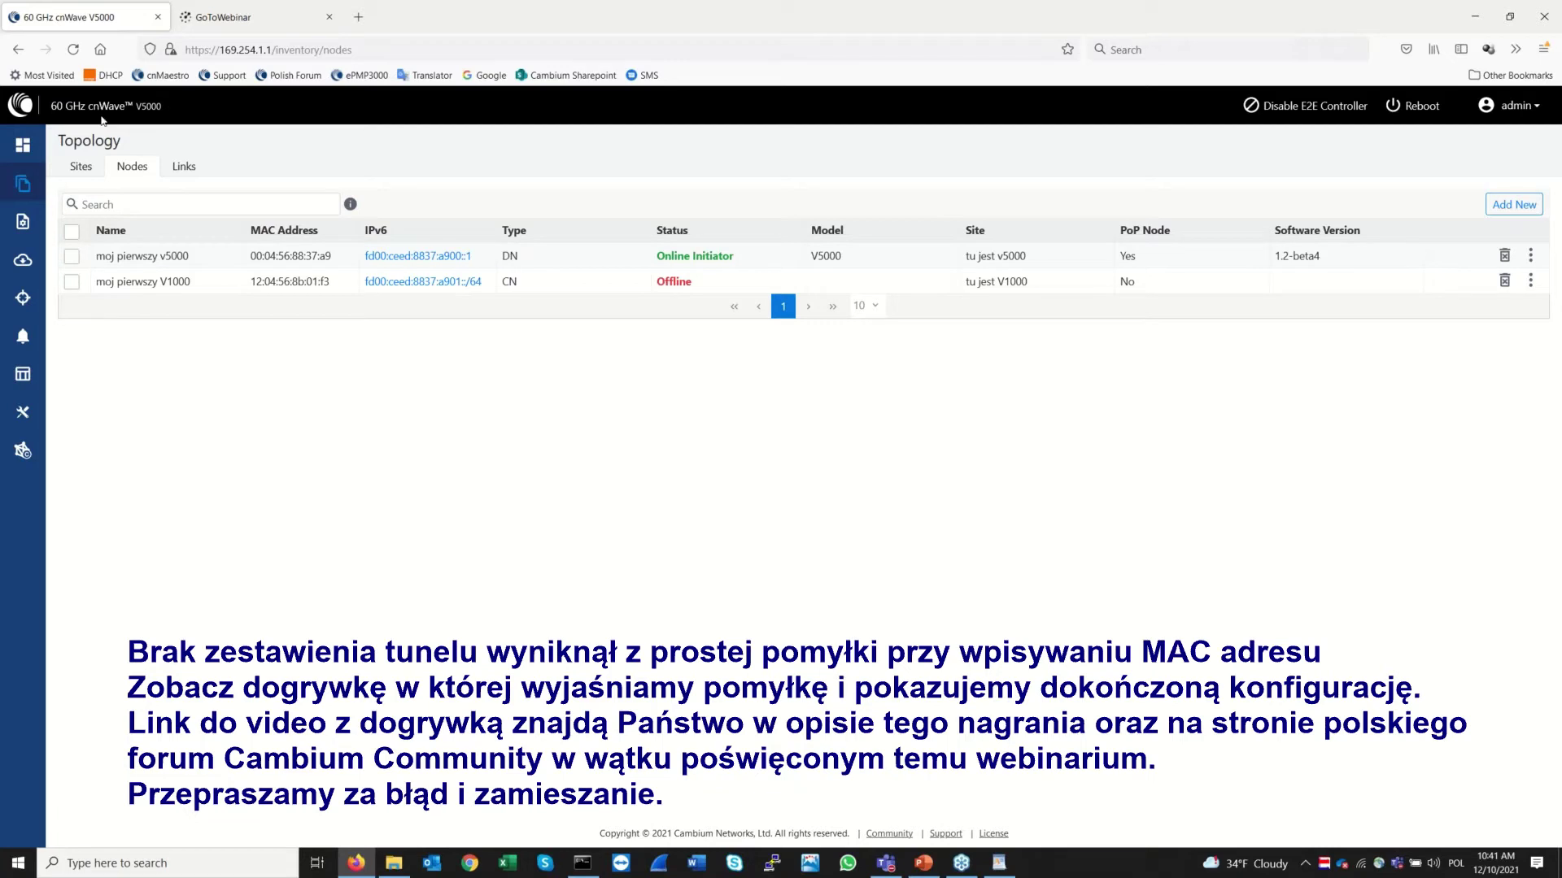
click(81, 173)
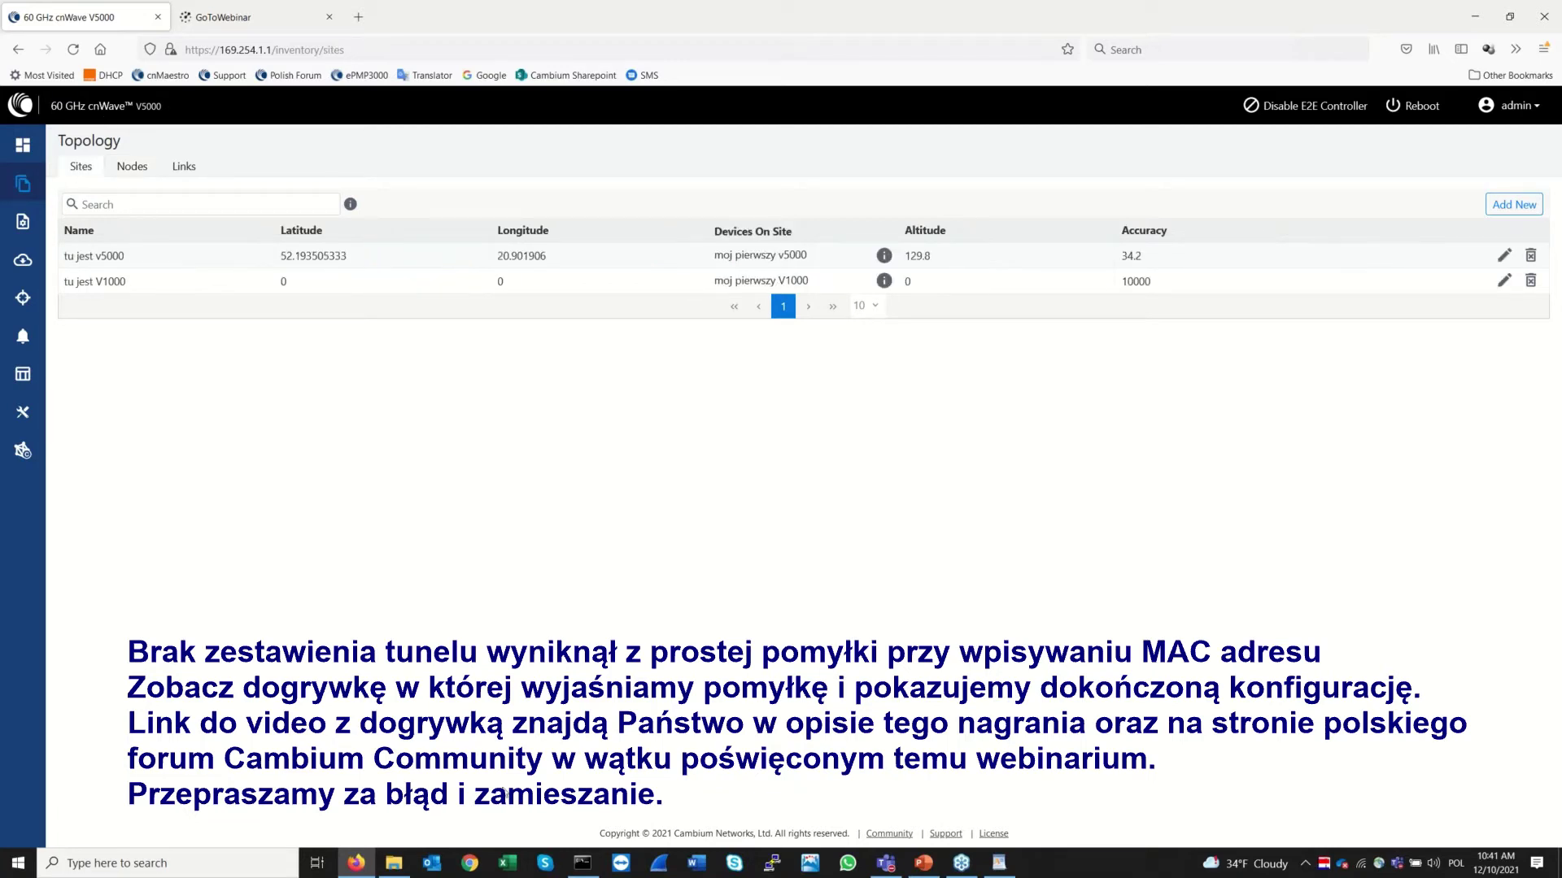
key(alt+Tab)
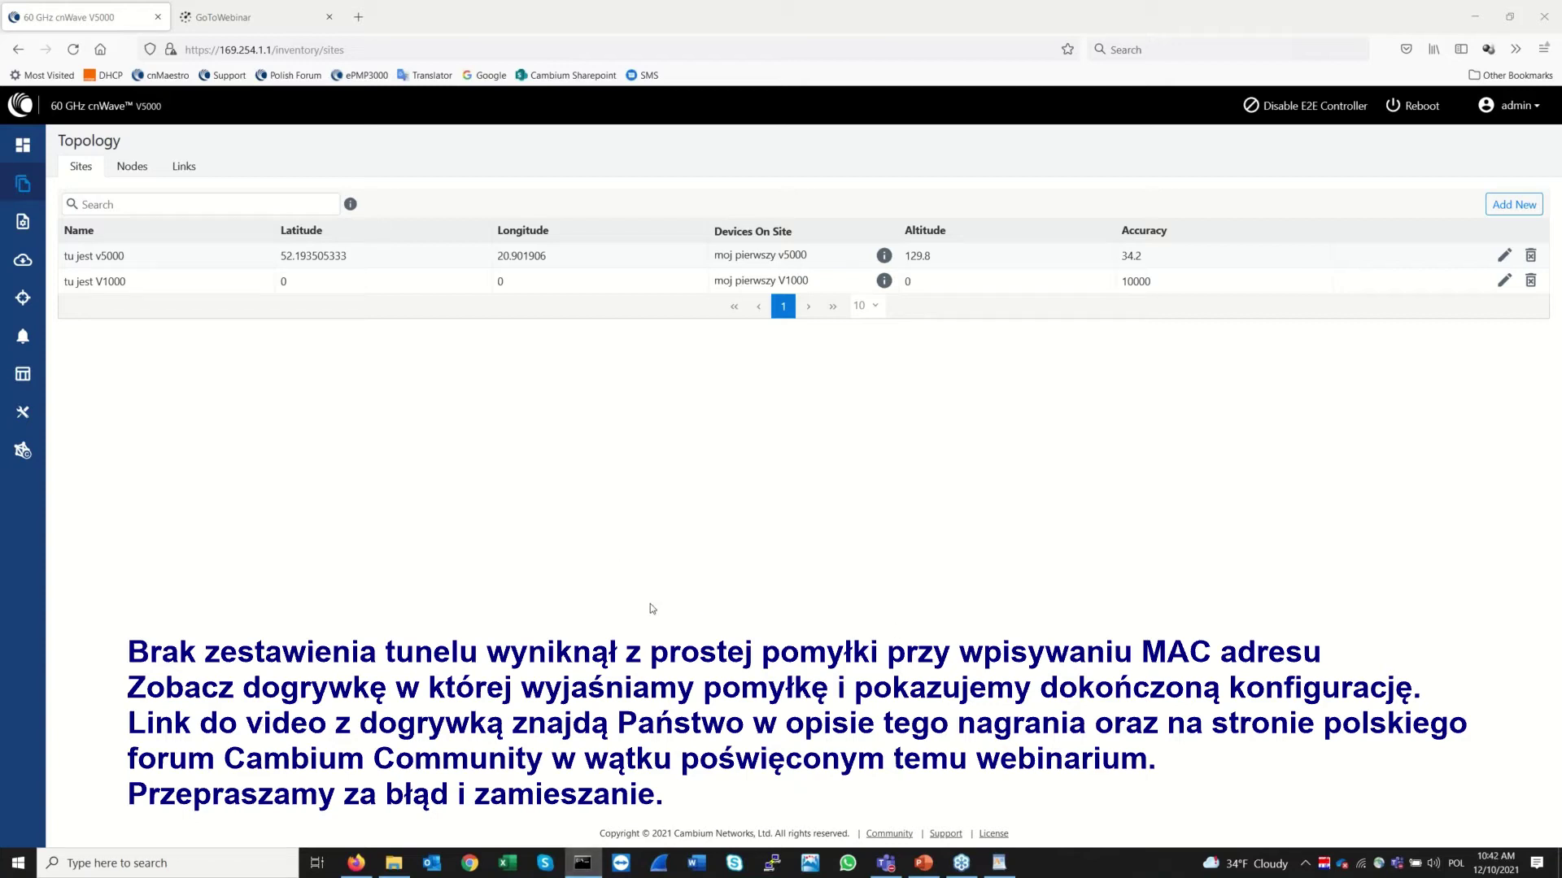
Inspect the V1000 and v5000 node action menus and link list, then return to the dashboard
click(32, 148)
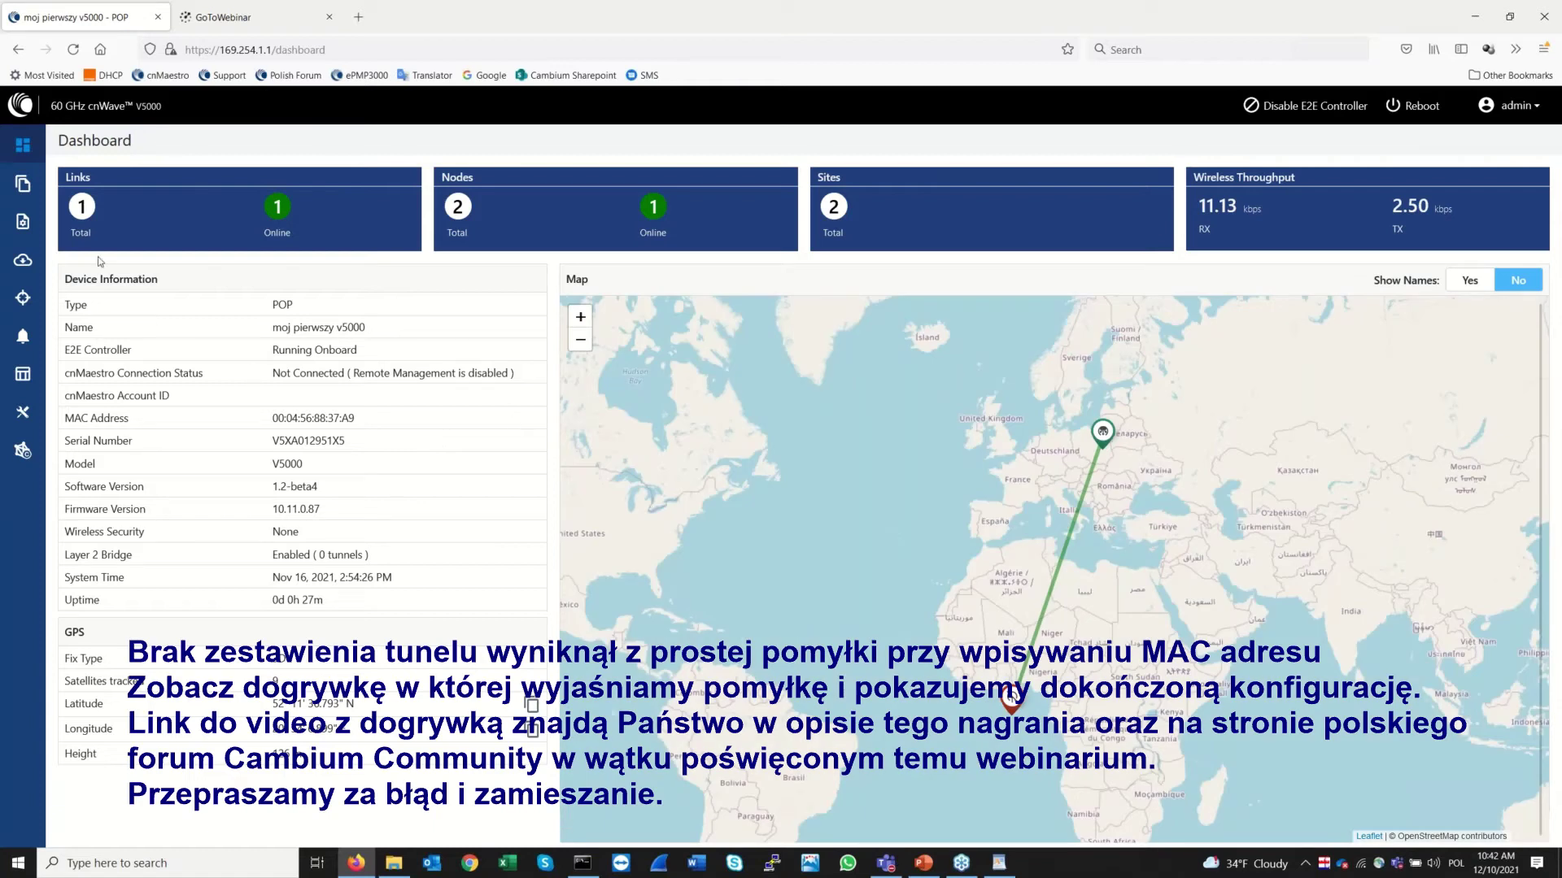
click(20, 186)
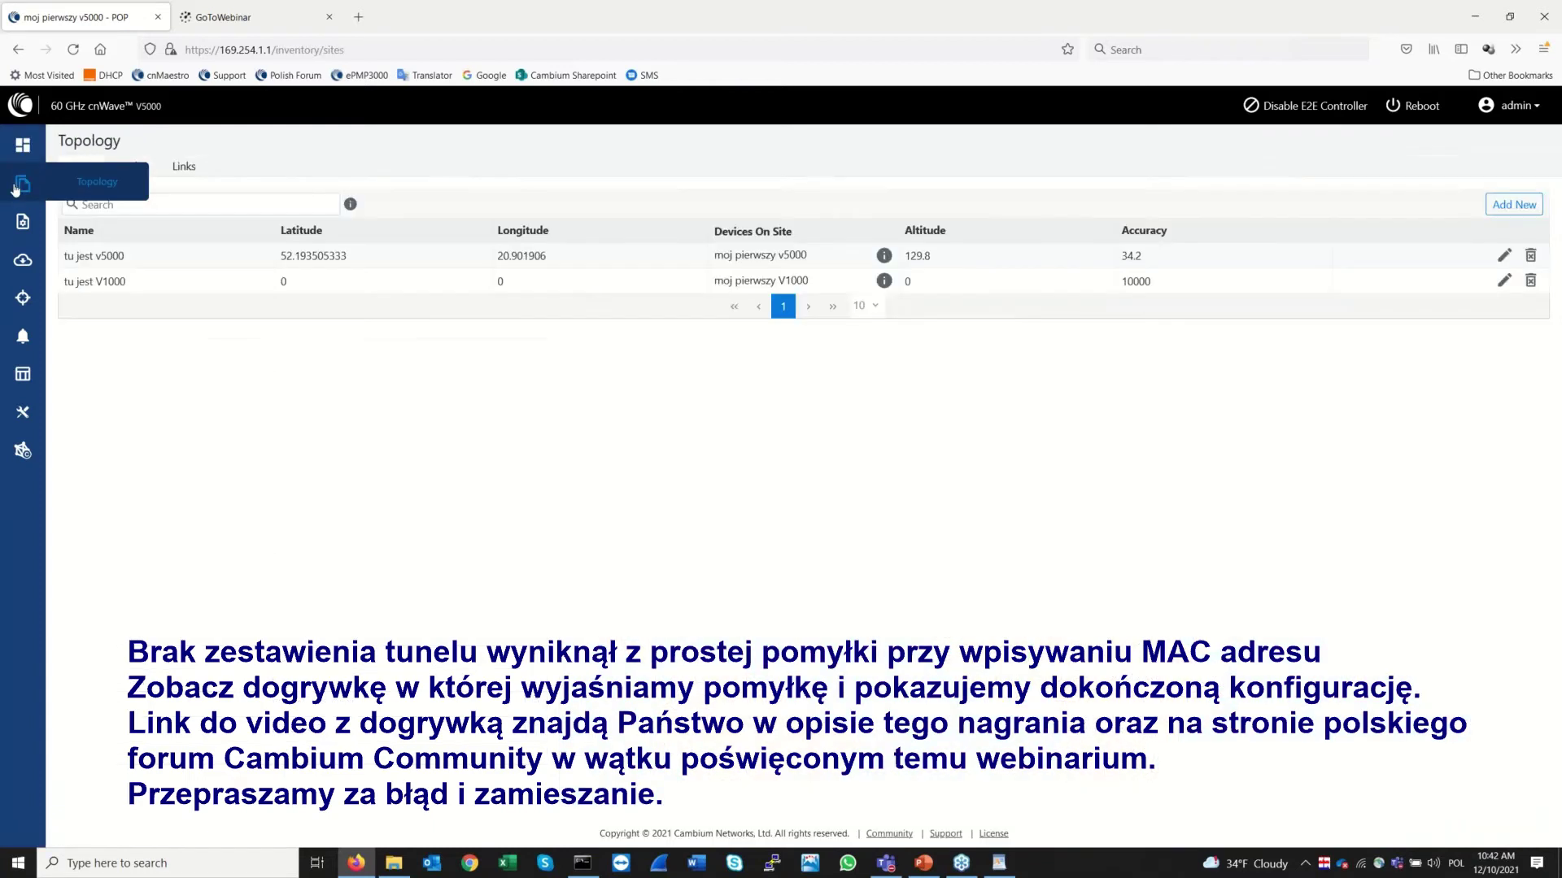
click(134, 168)
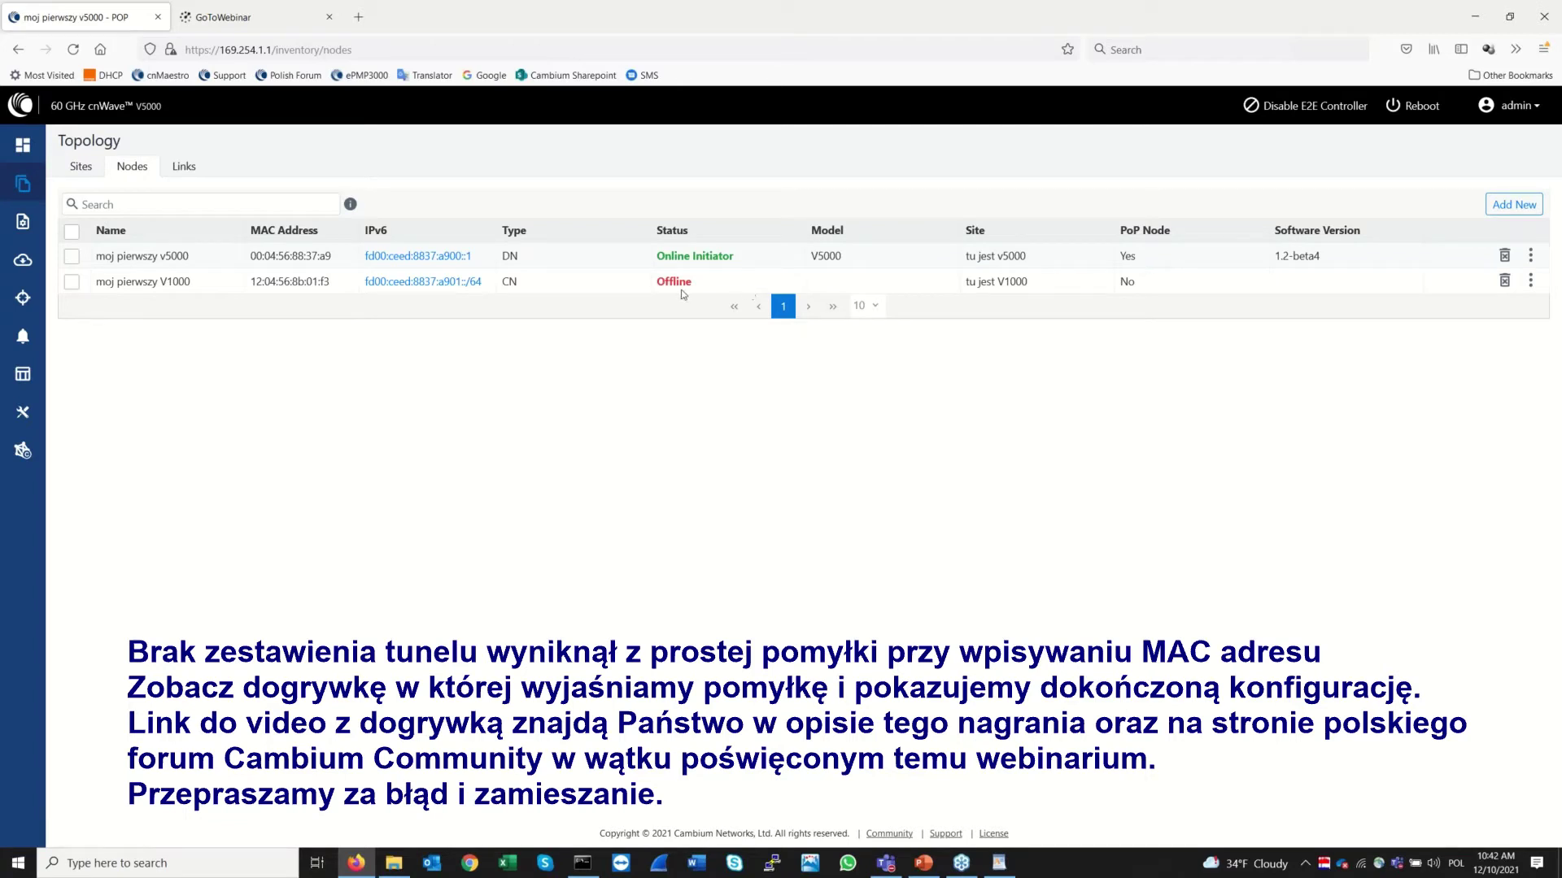
click(1532, 282)
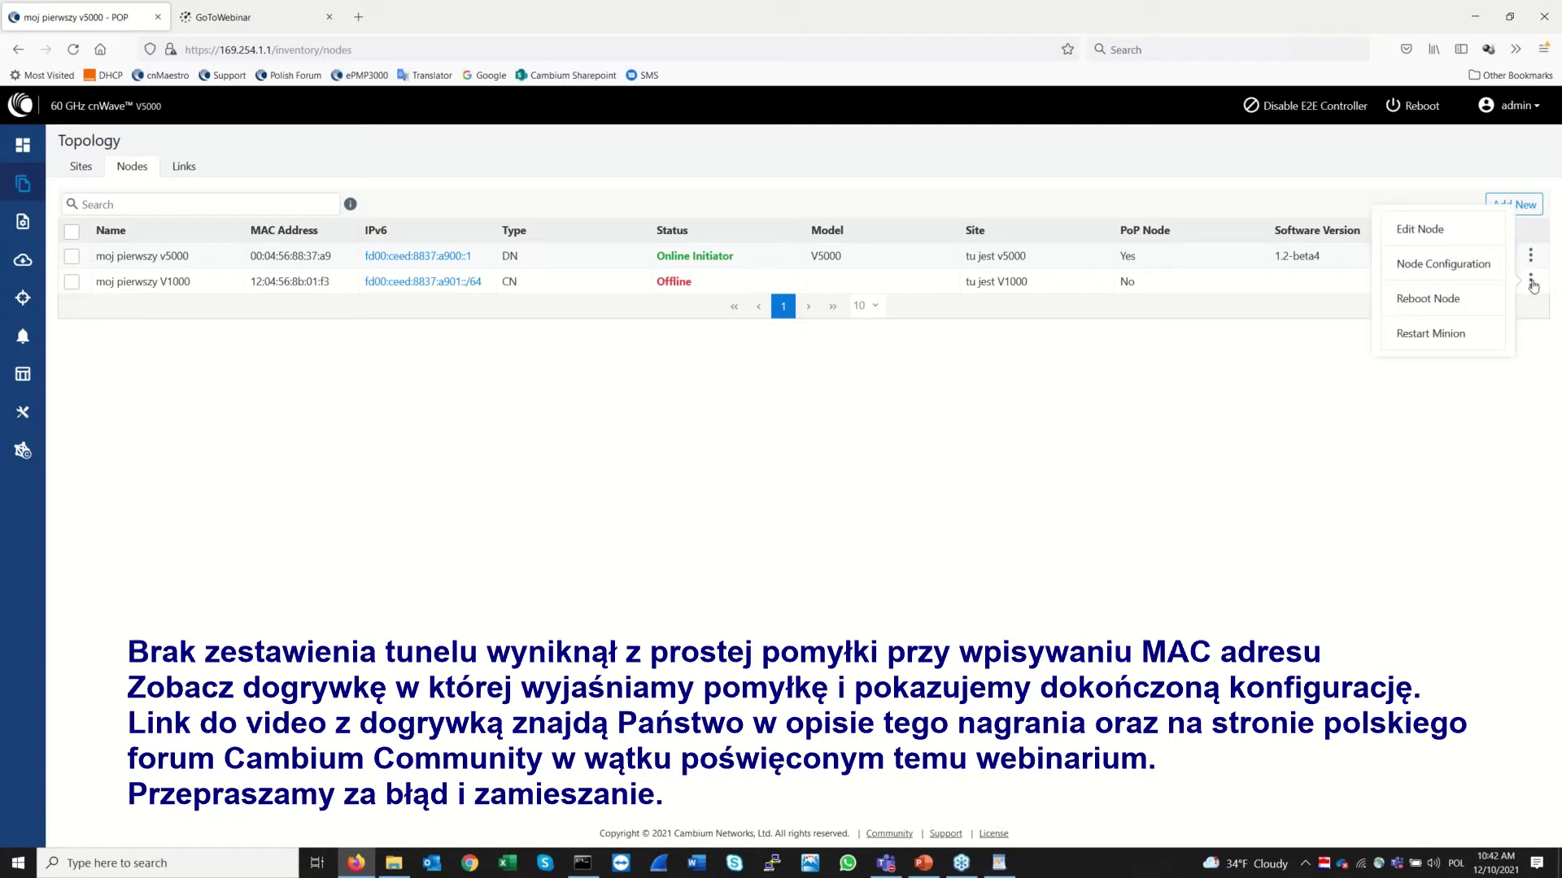
click(1532, 282)
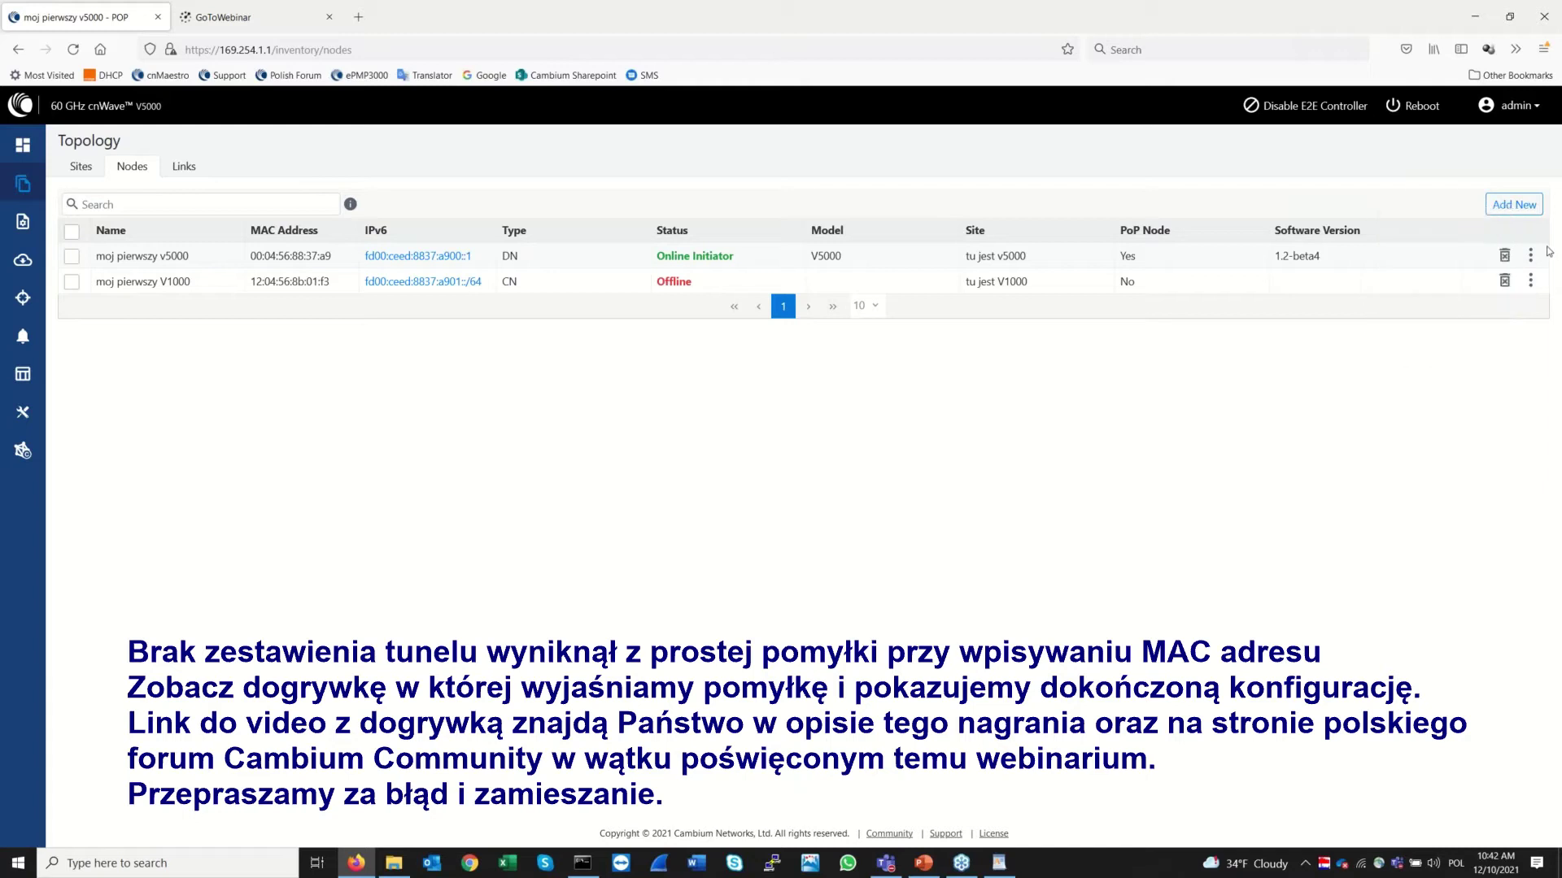
click(1533, 260)
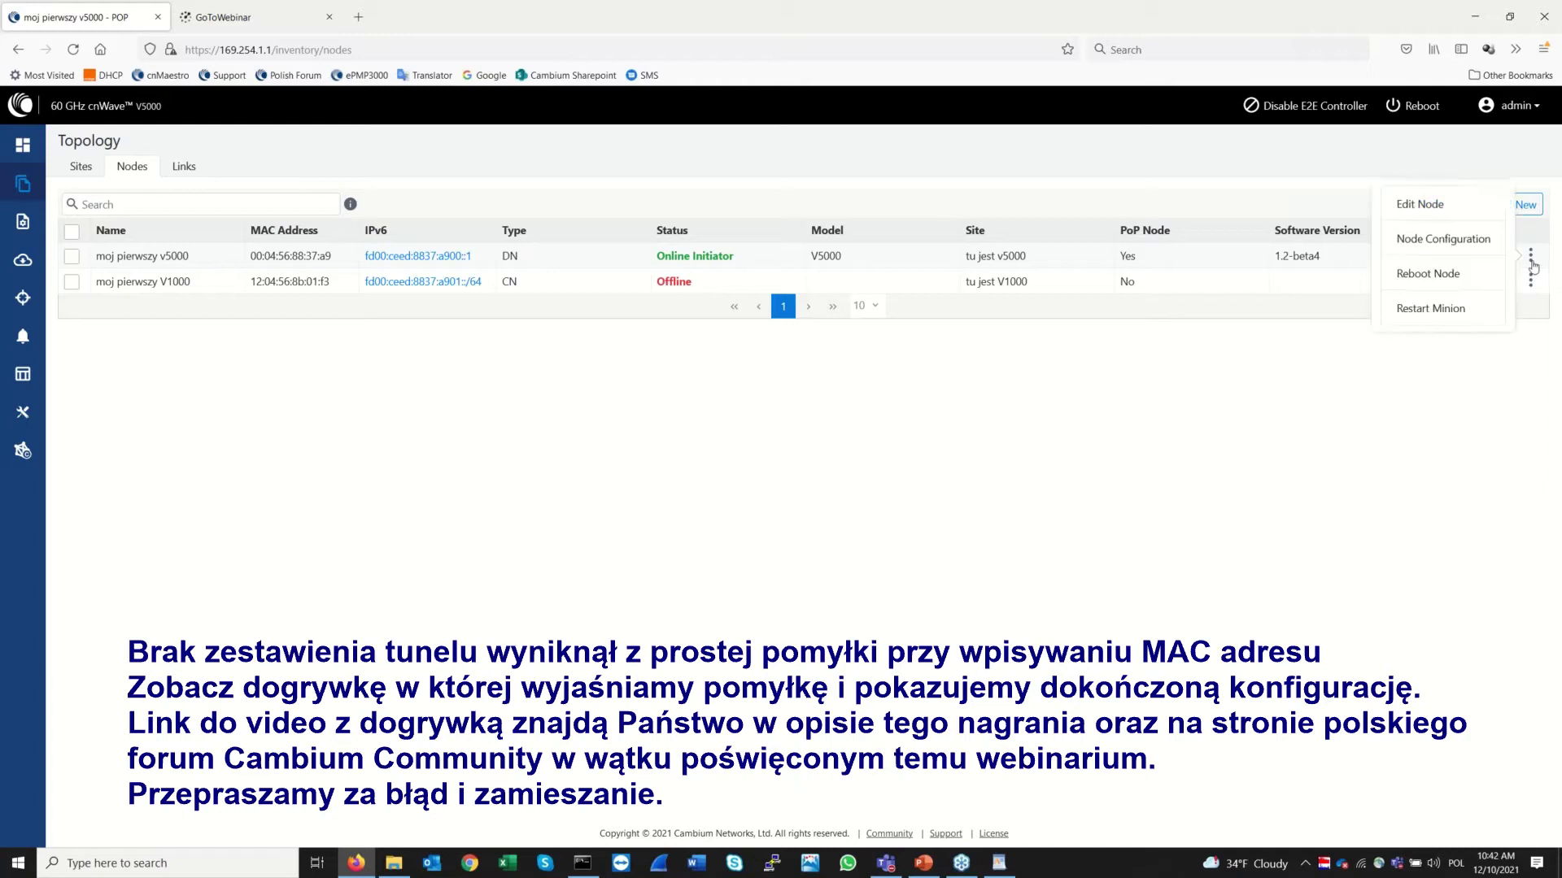
click(1471, 449)
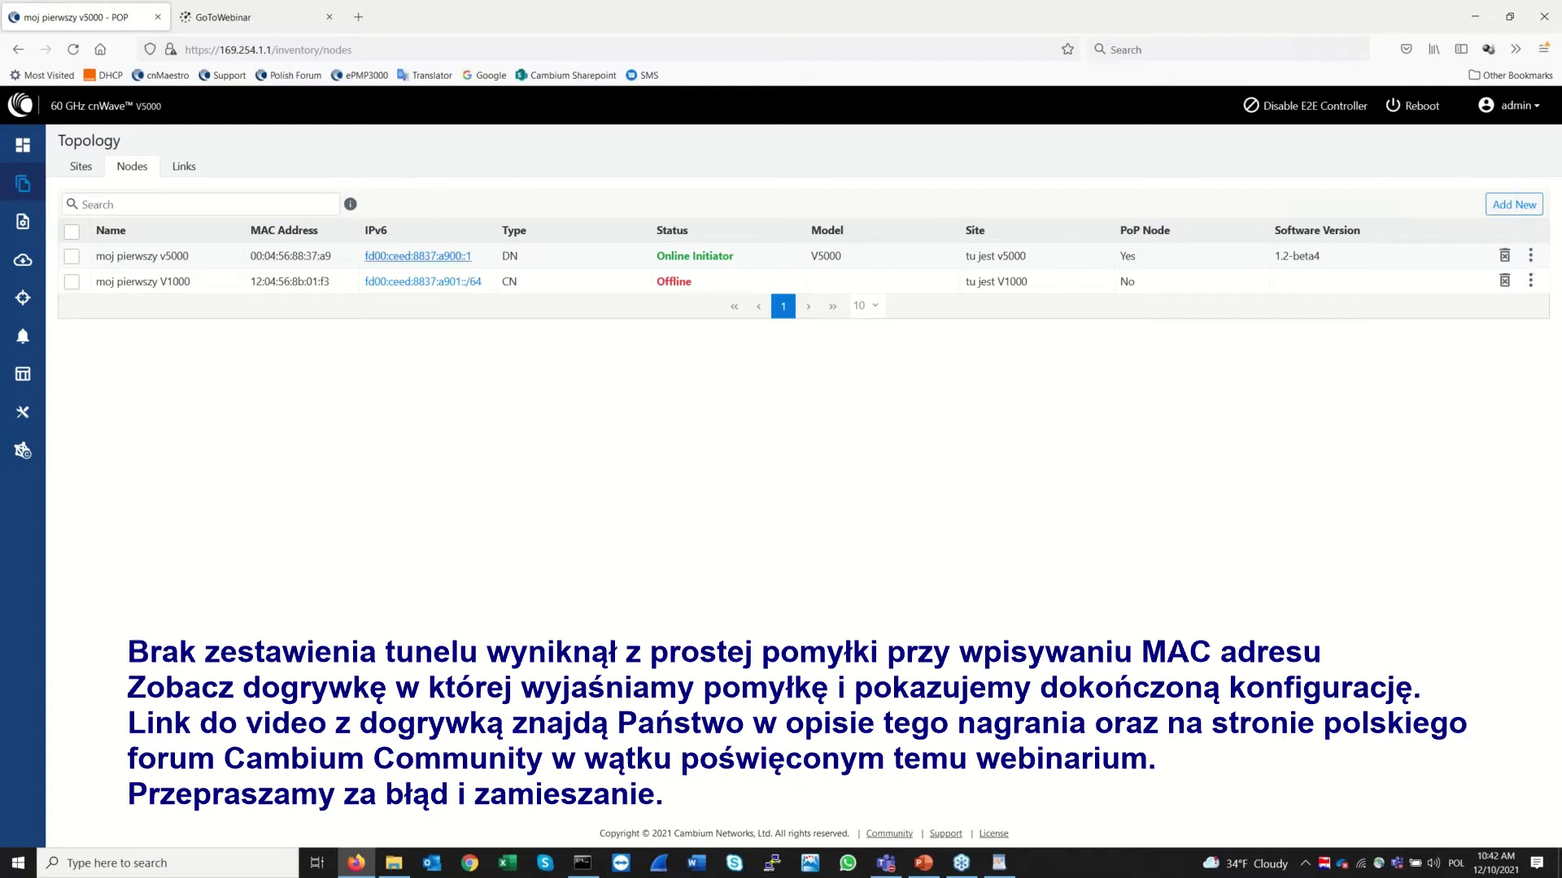
click(189, 171)
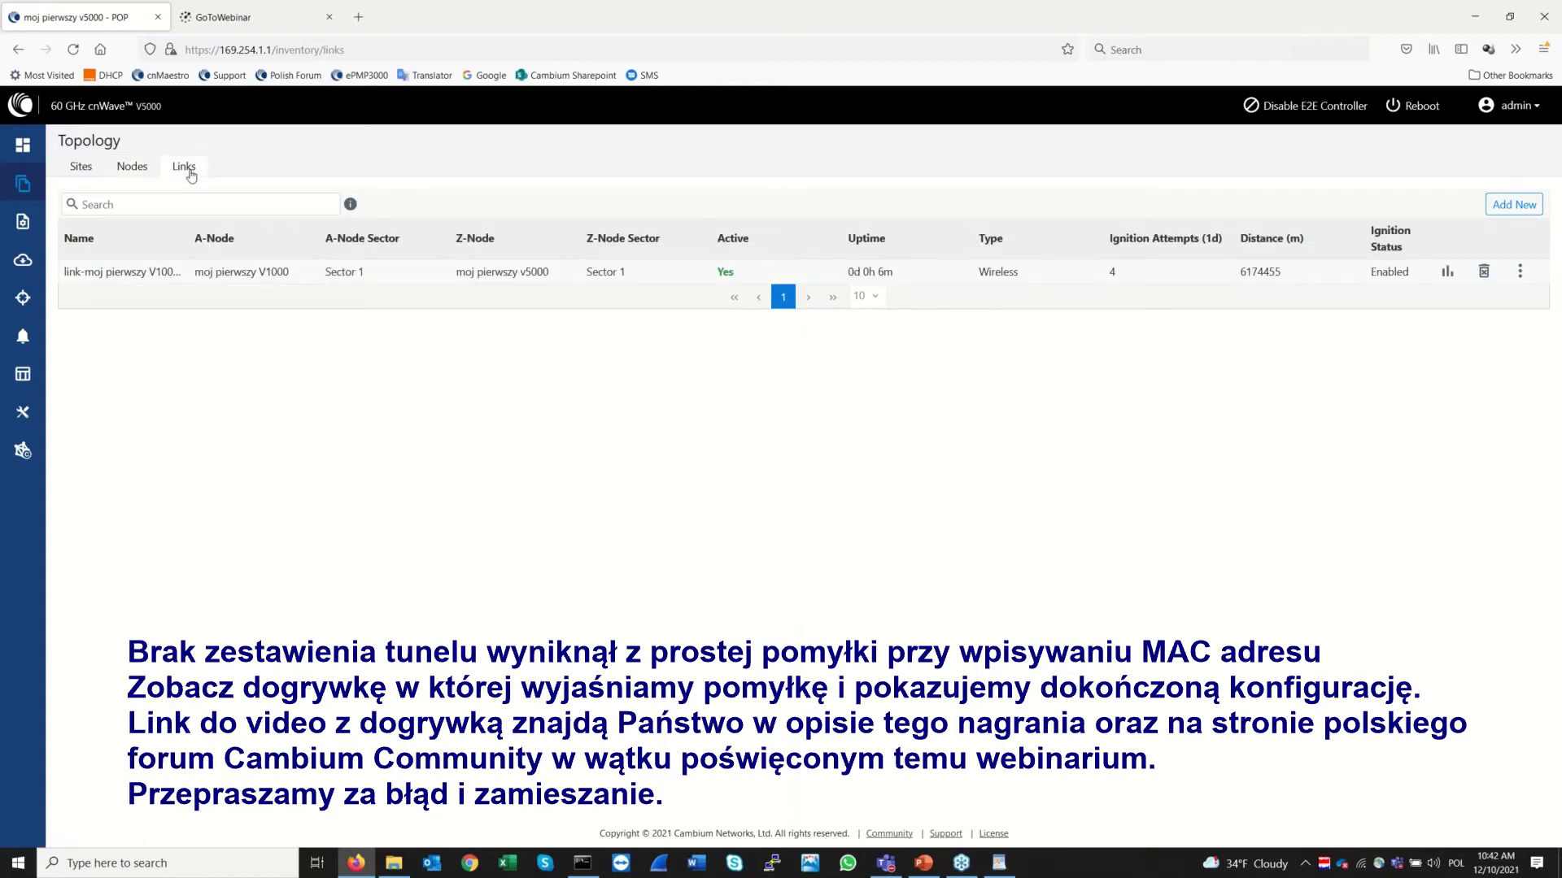
click(132, 166)
click(81, 166)
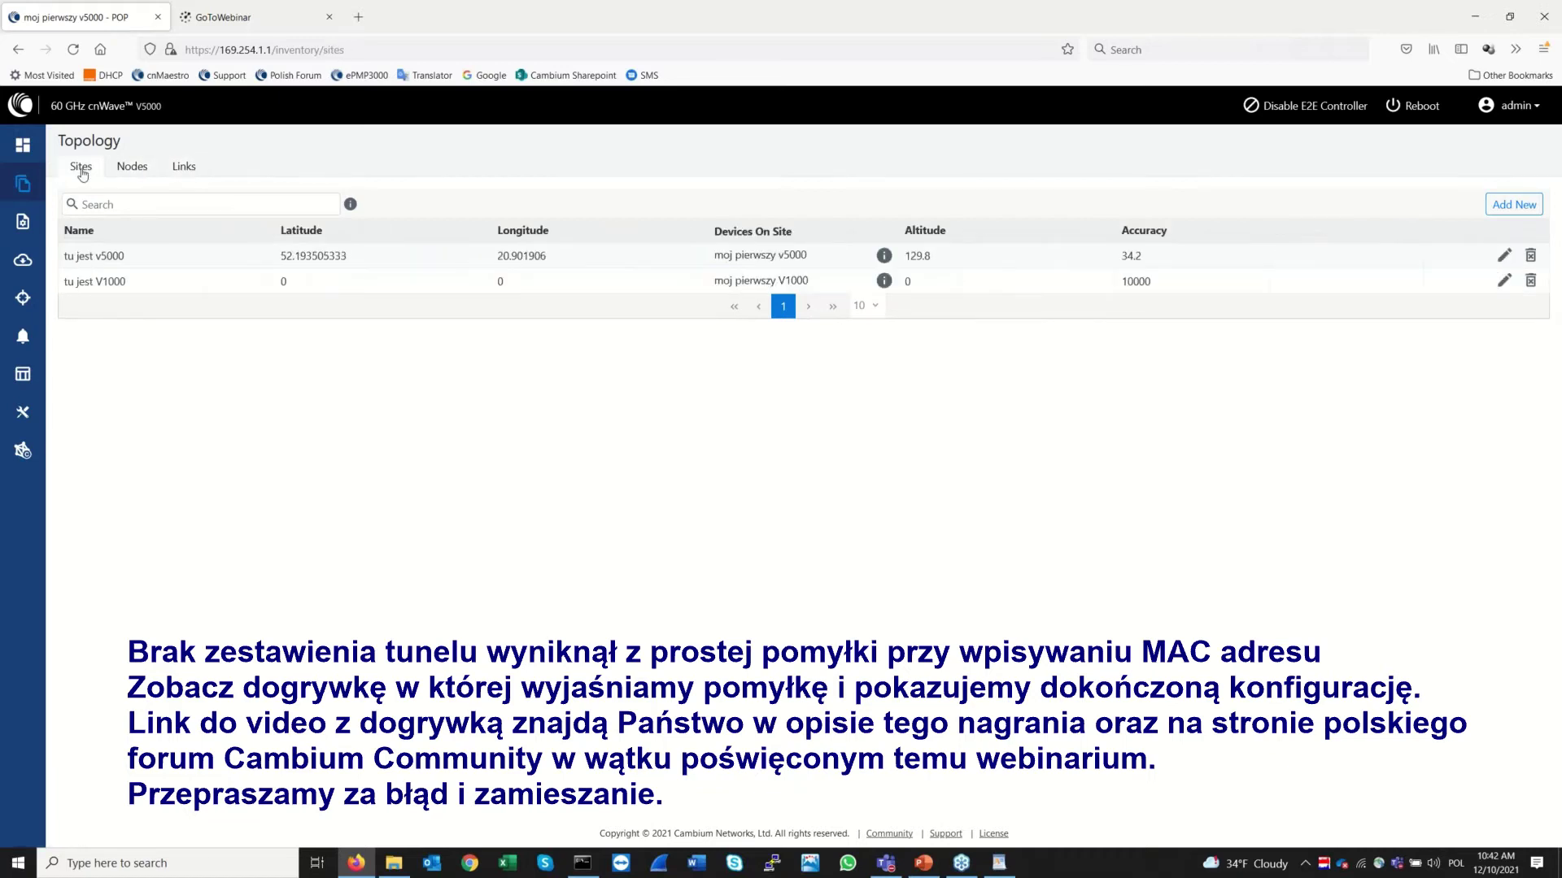
click(23, 145)
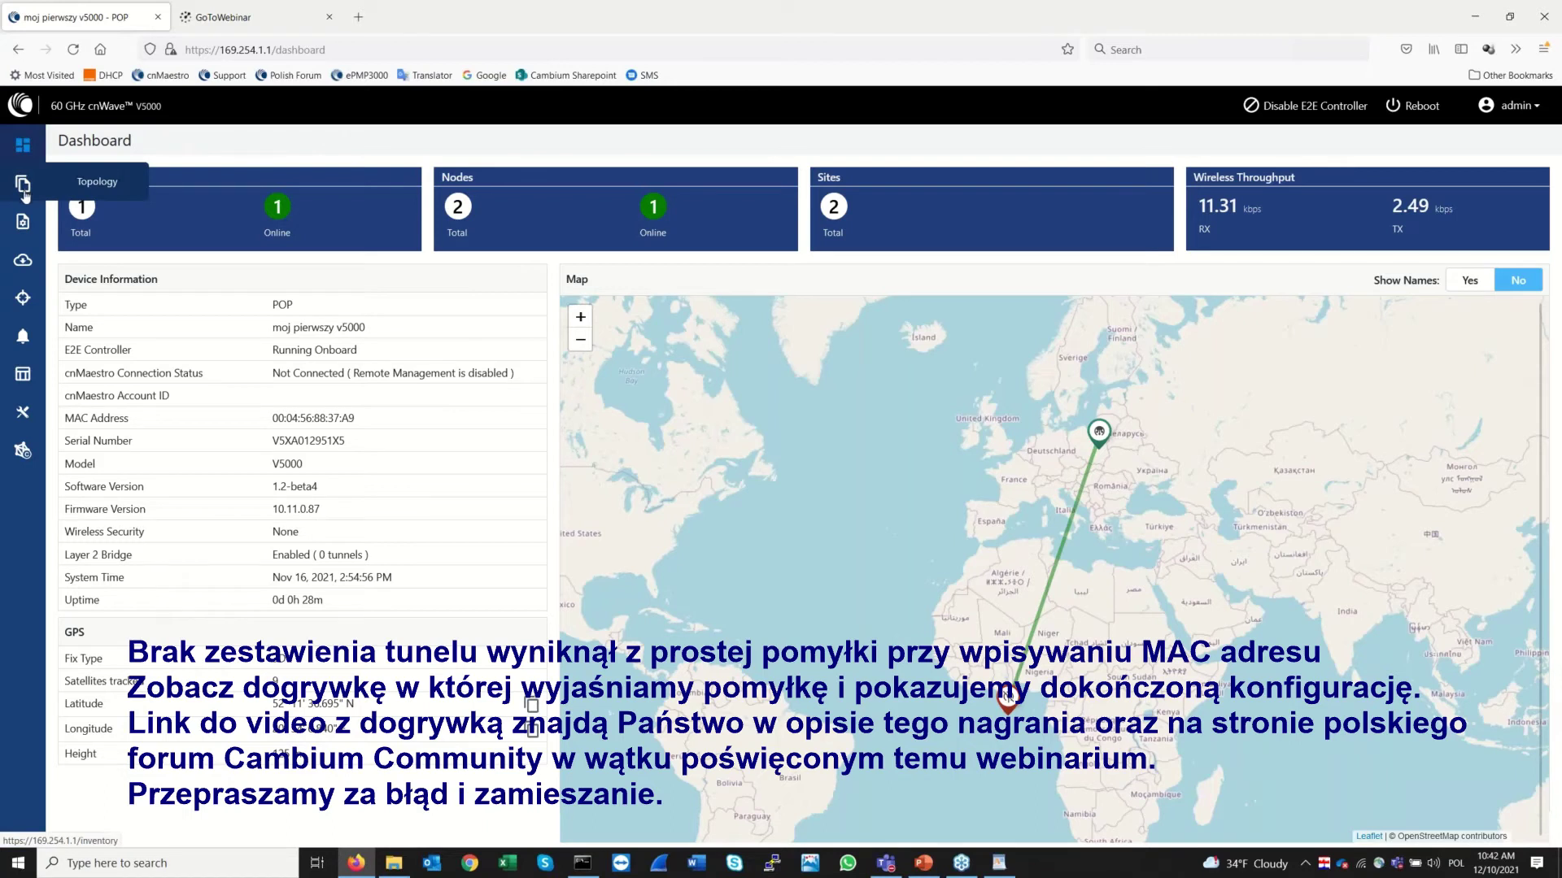
Review the moj pierwszy V1000 node's Radio settings, then open Link Statistics
click(22, 222)
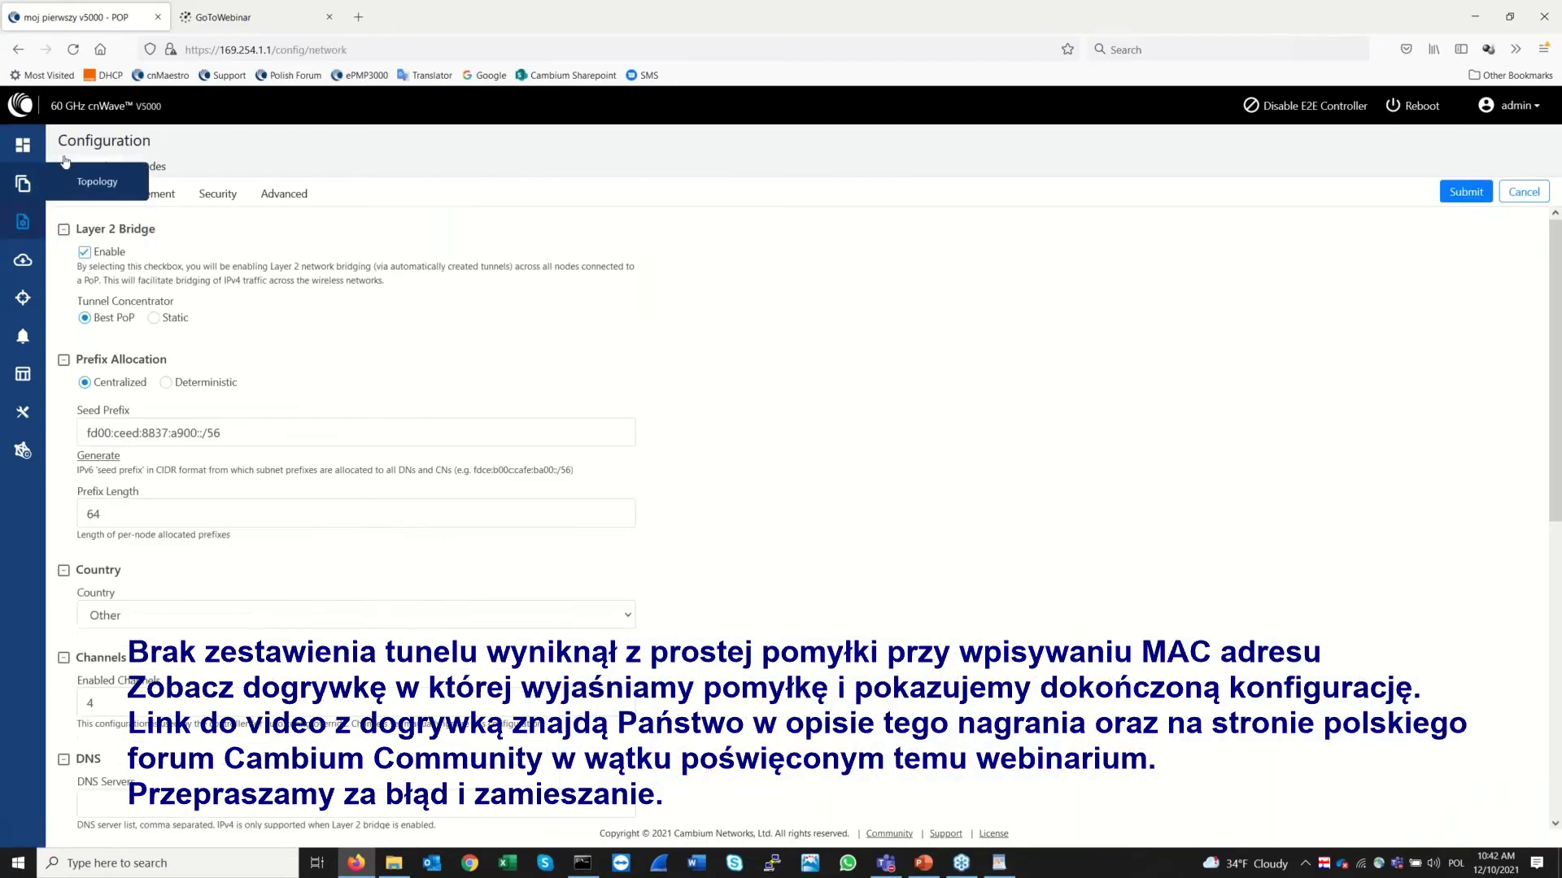
click(150, 169)
click(149, 270)
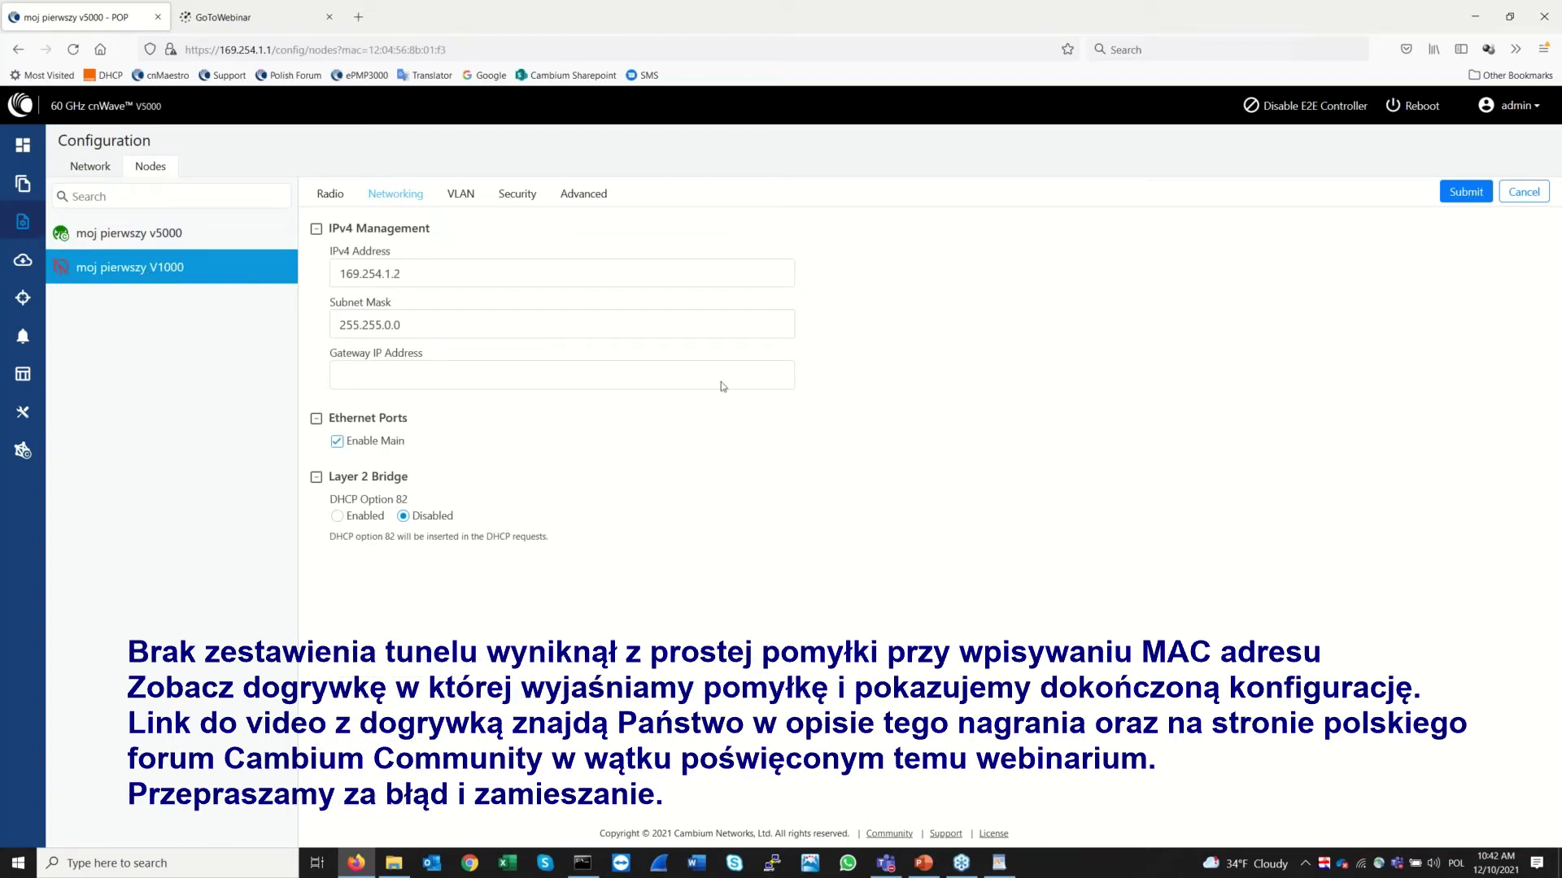
click(330, 203)
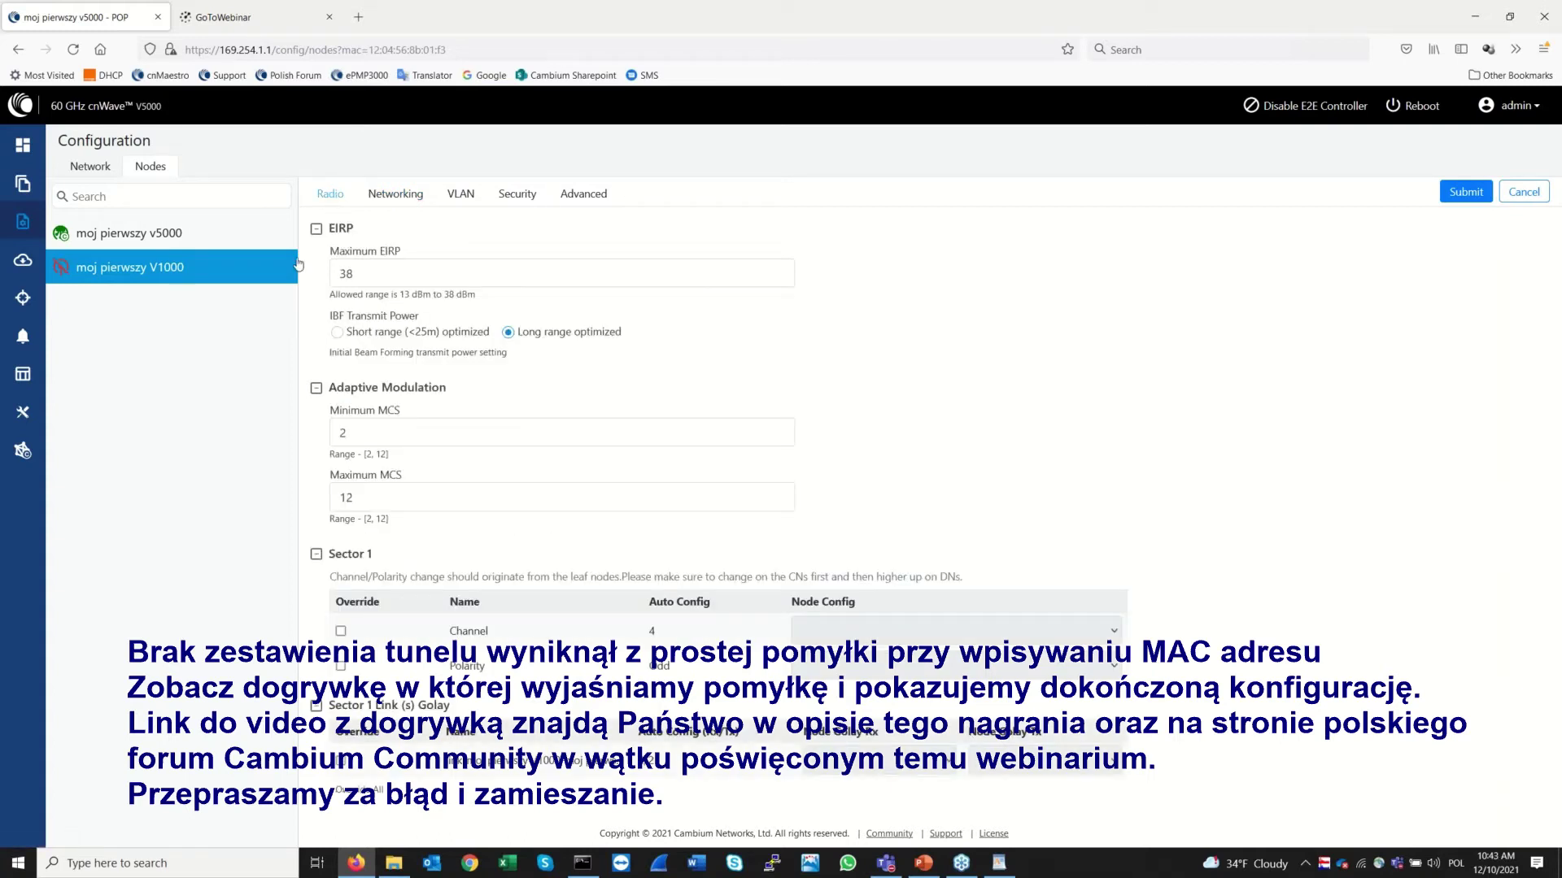
click(23, 373)
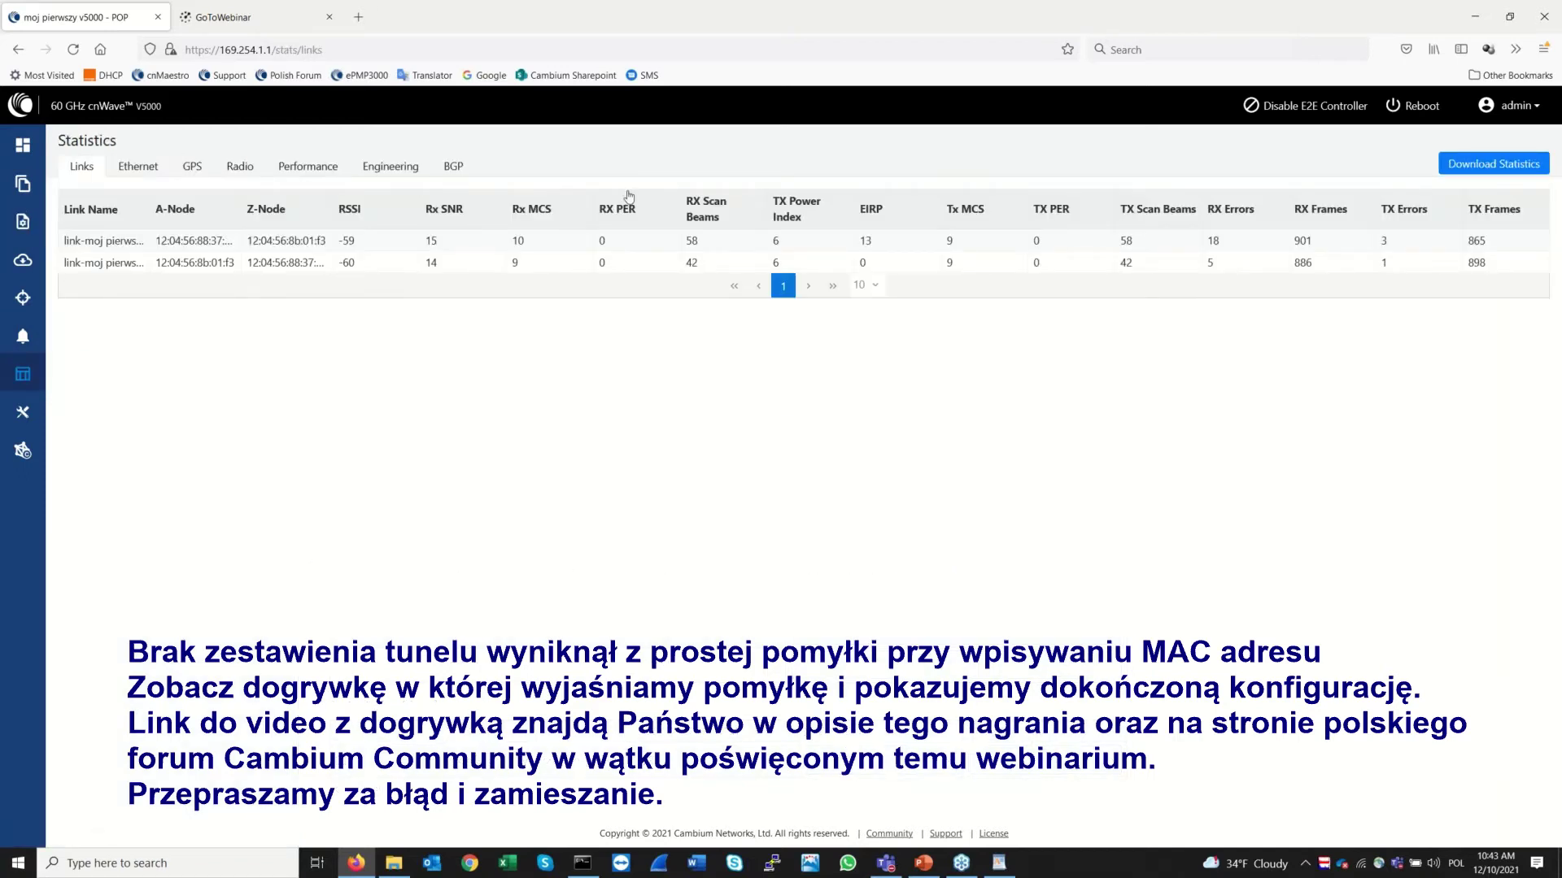
Set the Performance charts' refresh interval to 1 s, then go back to the Dashboard
click(307, 168)
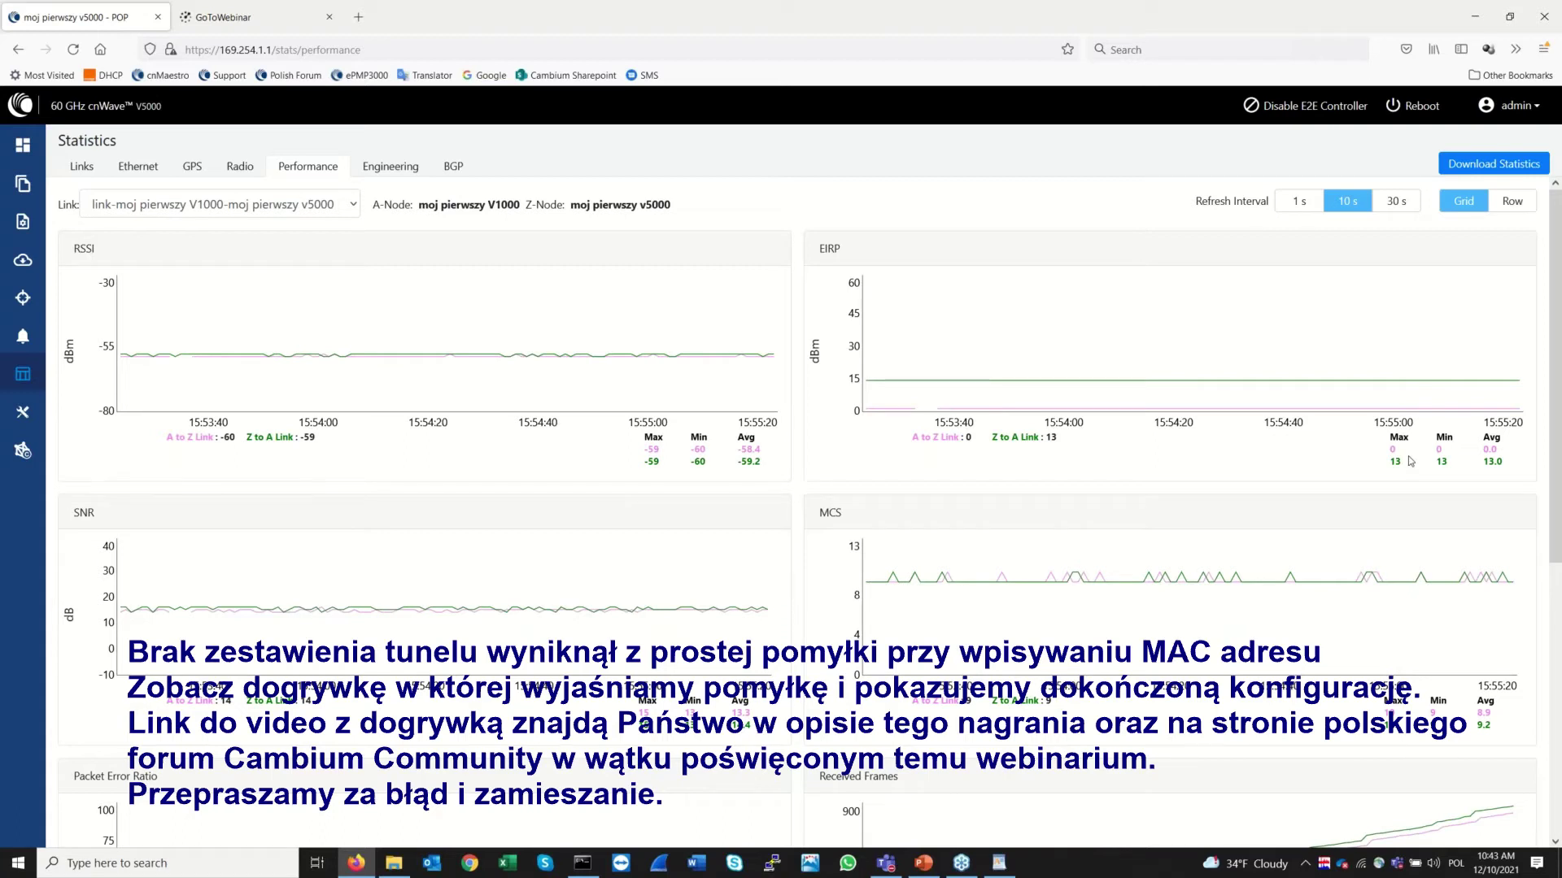
click(1299, 203)
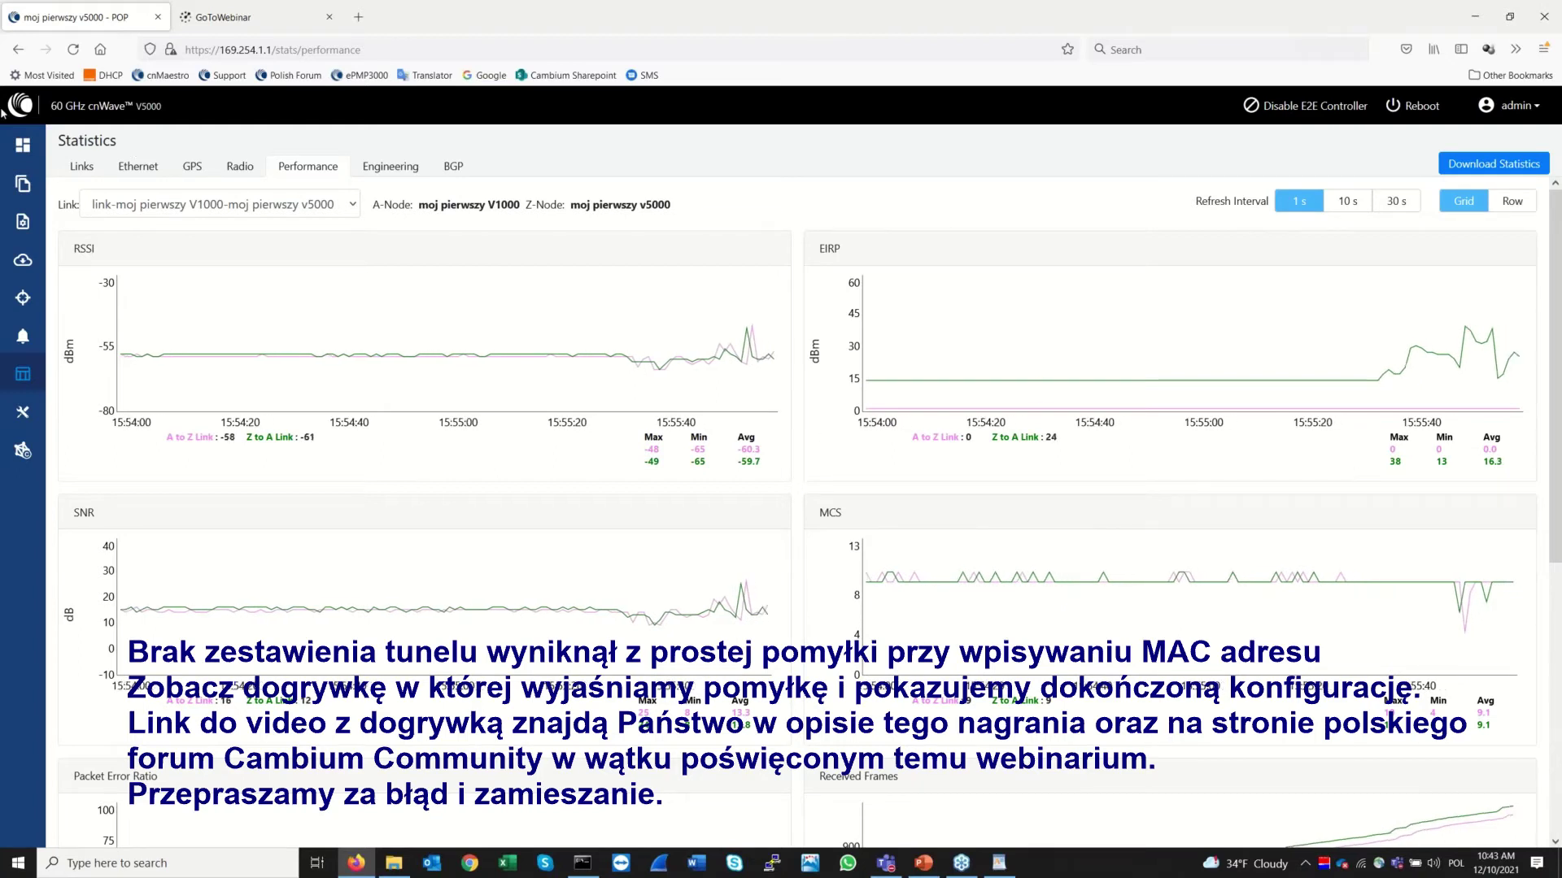
click(22, 145)
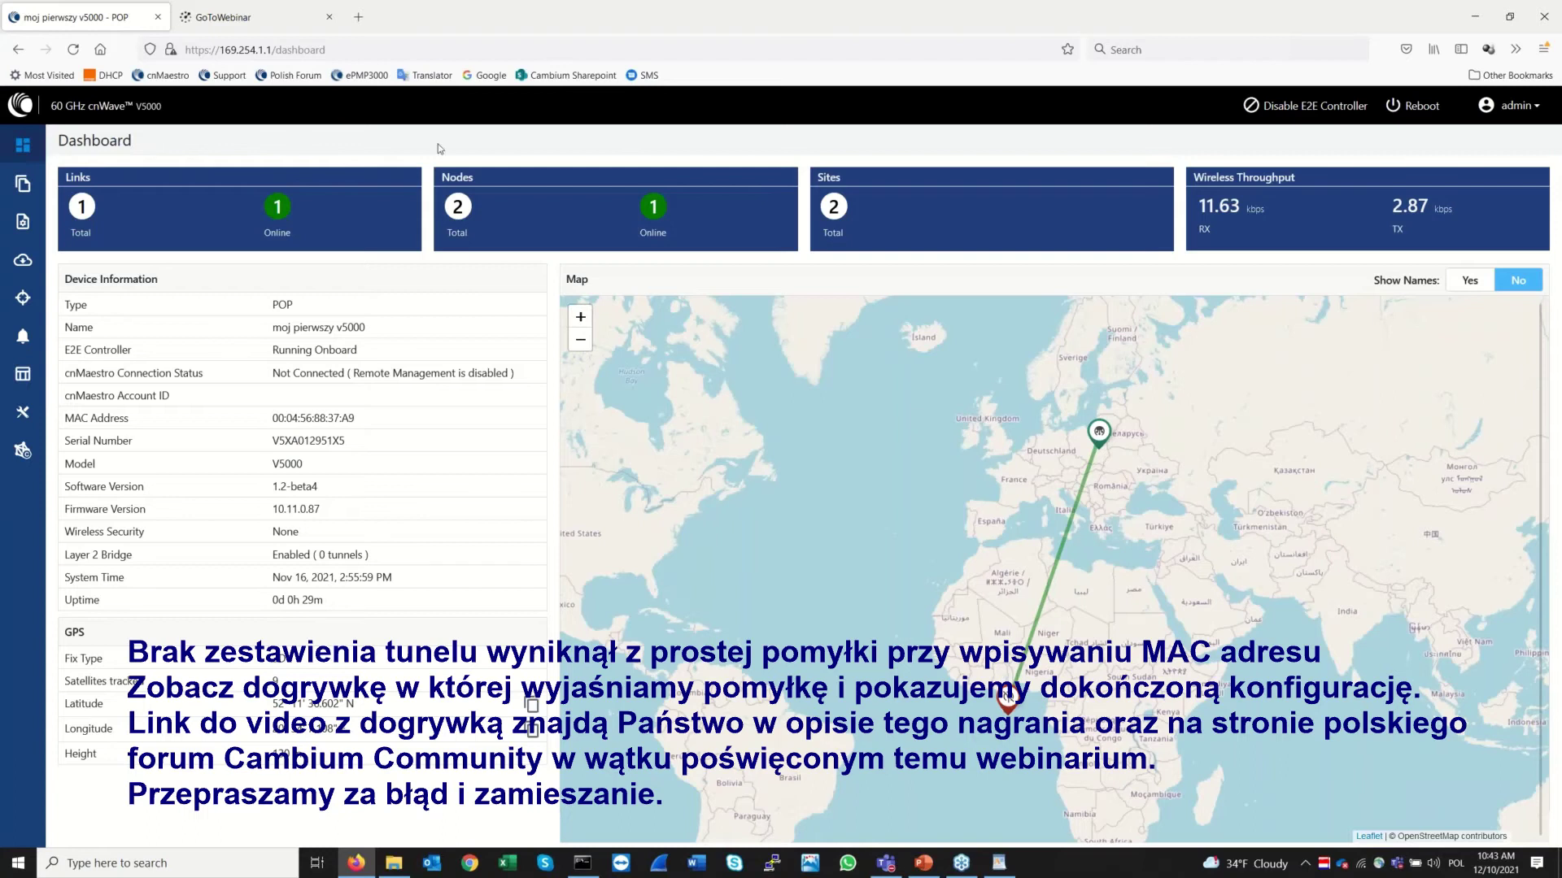
Restart the minion on the moj pierwszy V1000 node from the topology node list
click(27, 188)
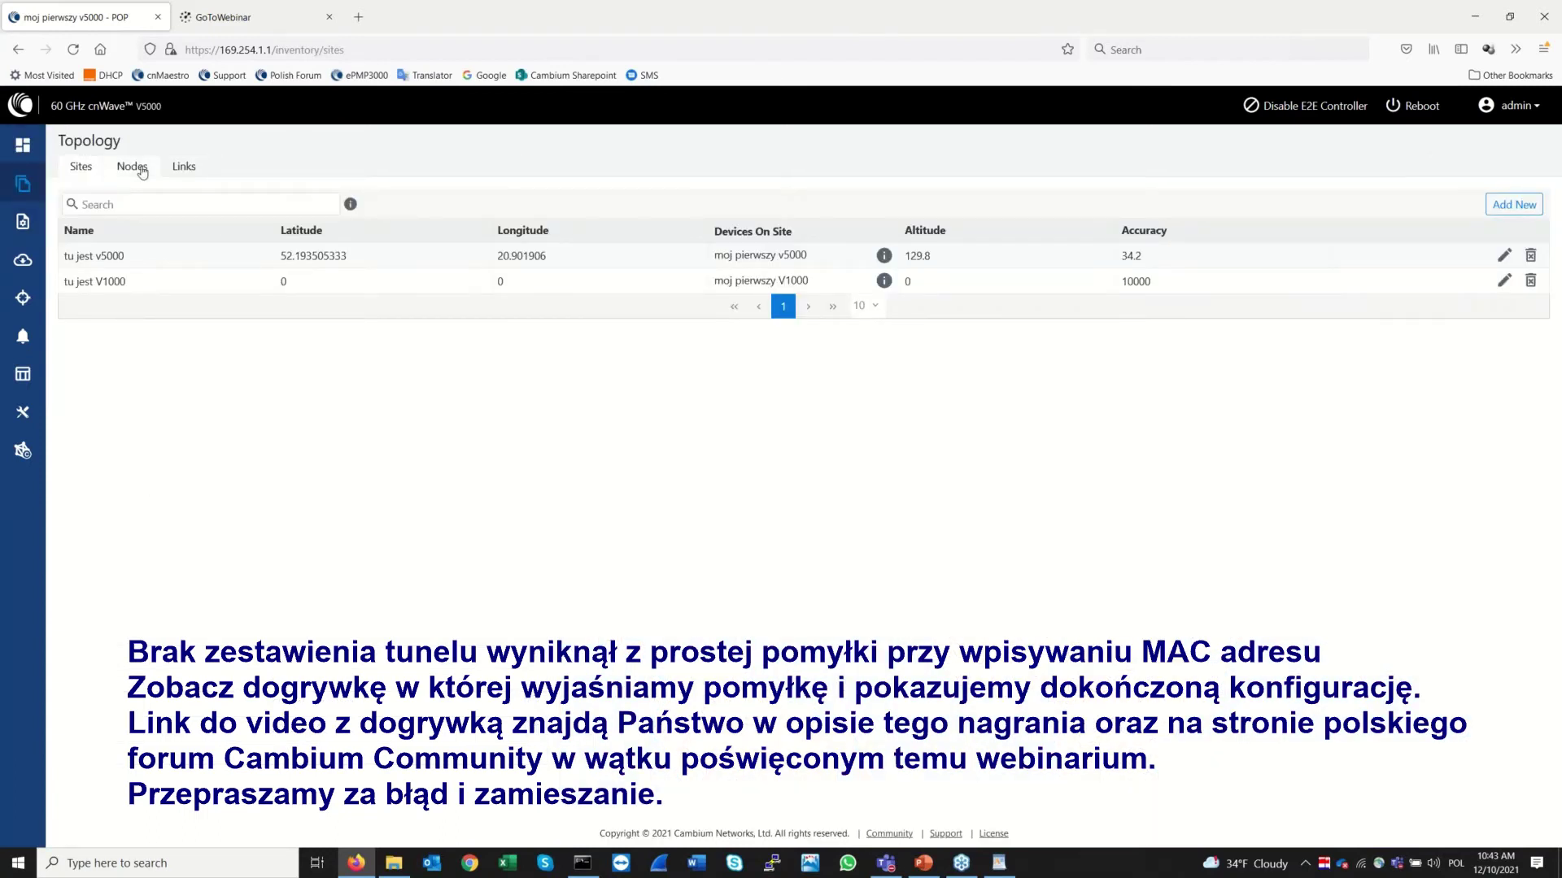
click(139, 168)
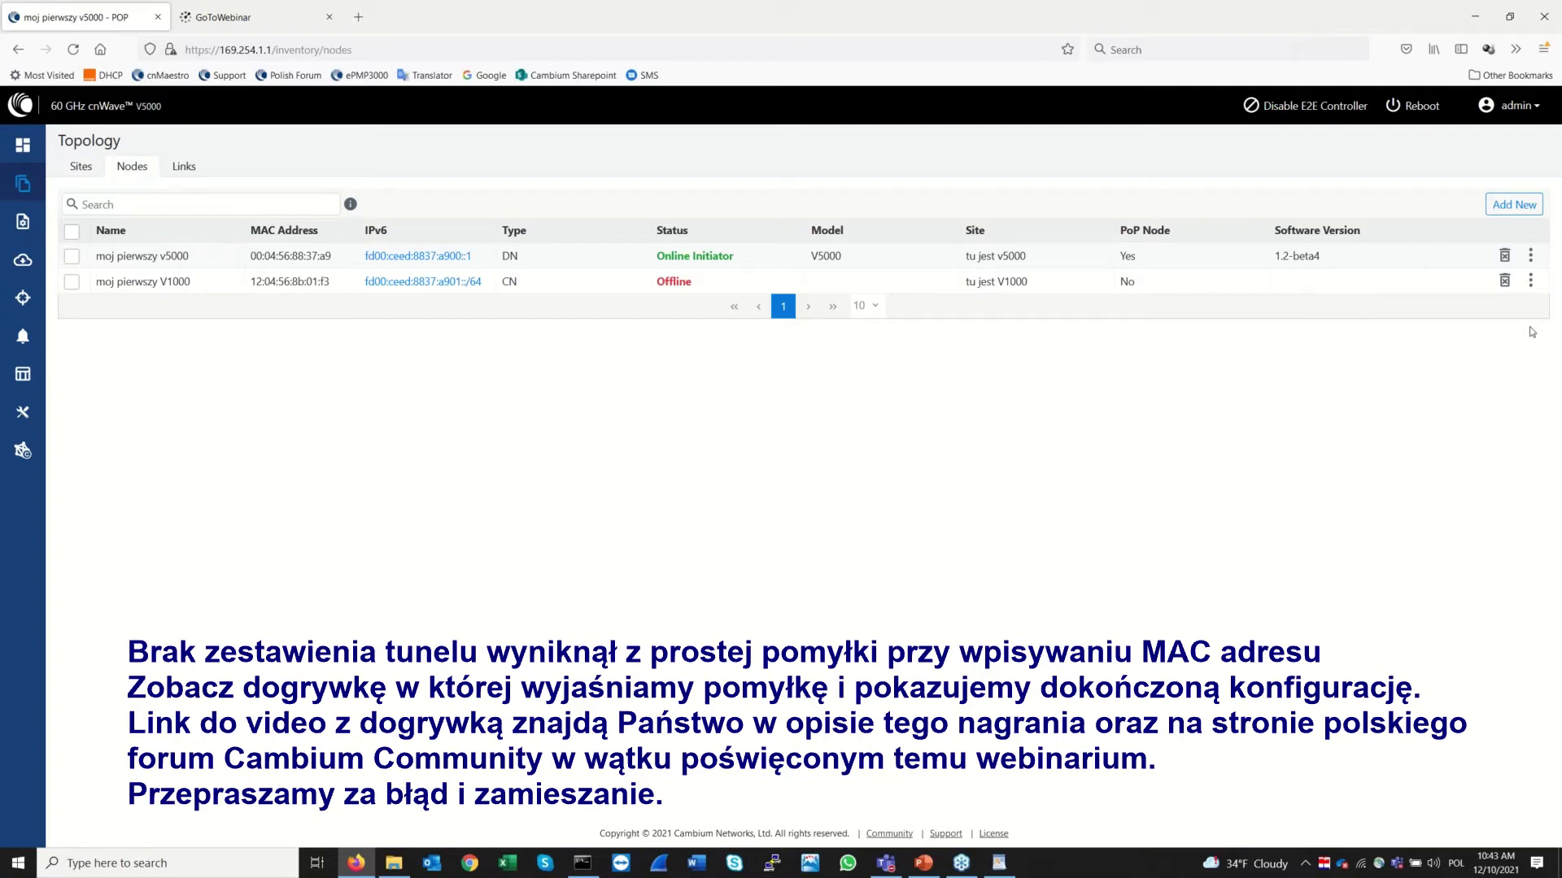
click(1530, 281)
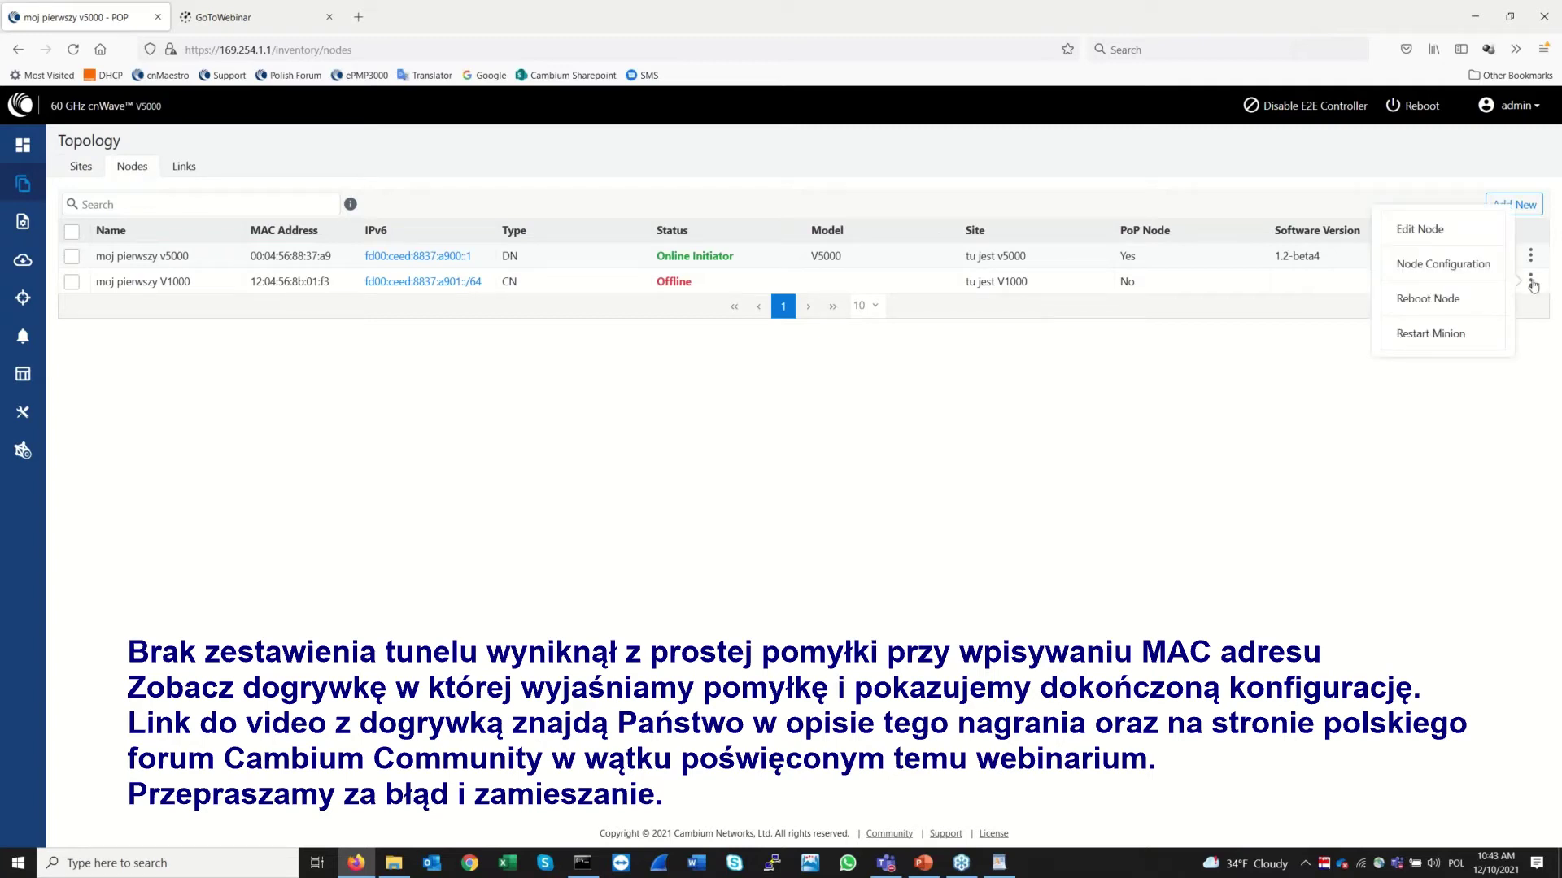
click(1438, 333)
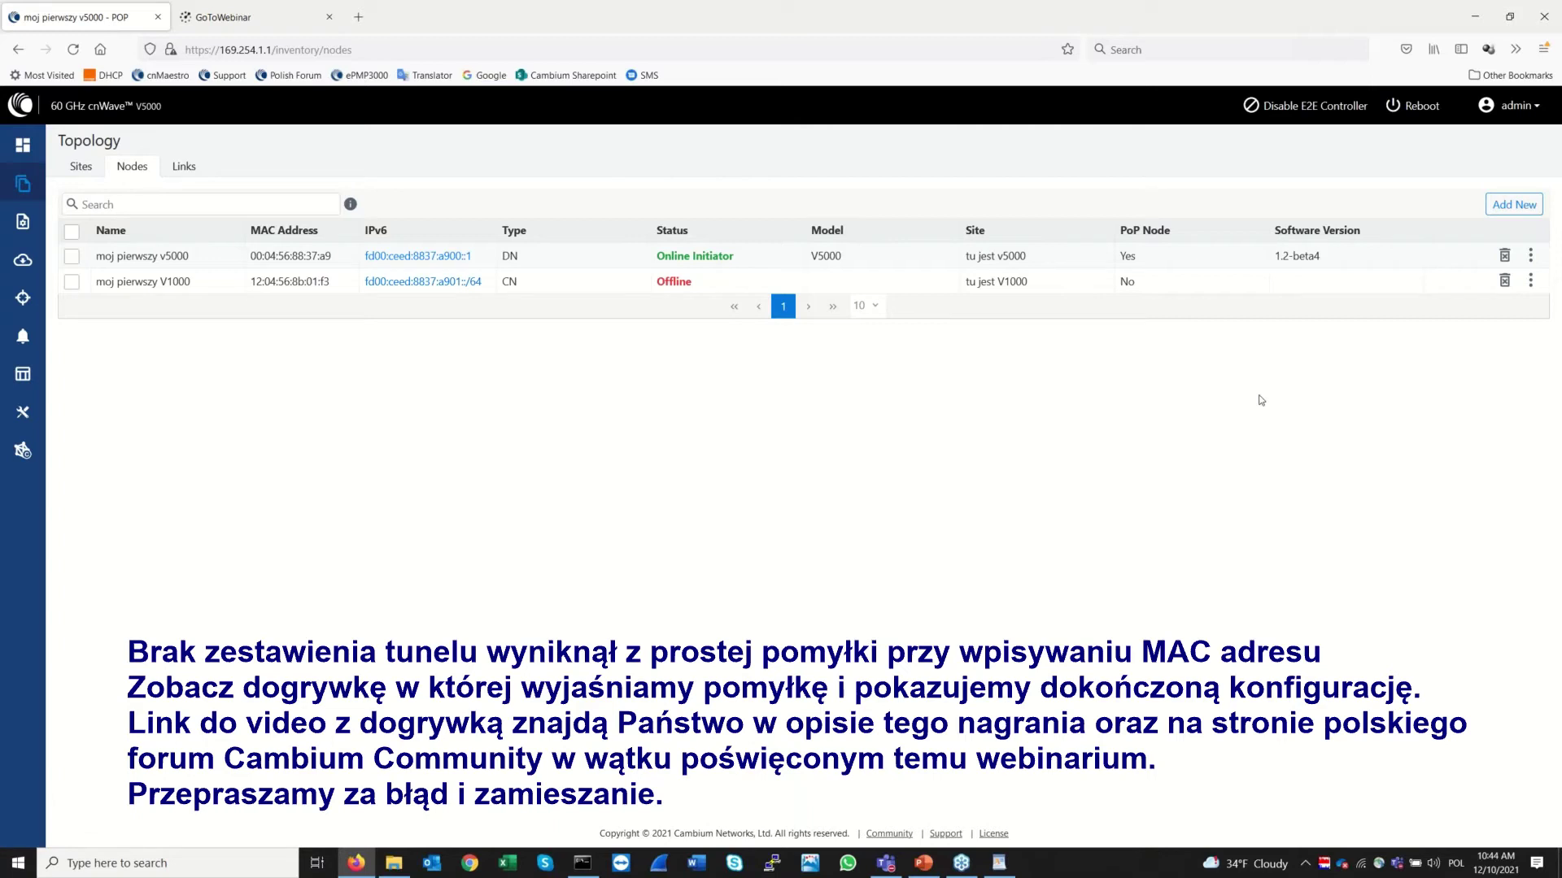
Recheck the topology links and dashboard until the wireless link shows Active Yes
click(190, 168)
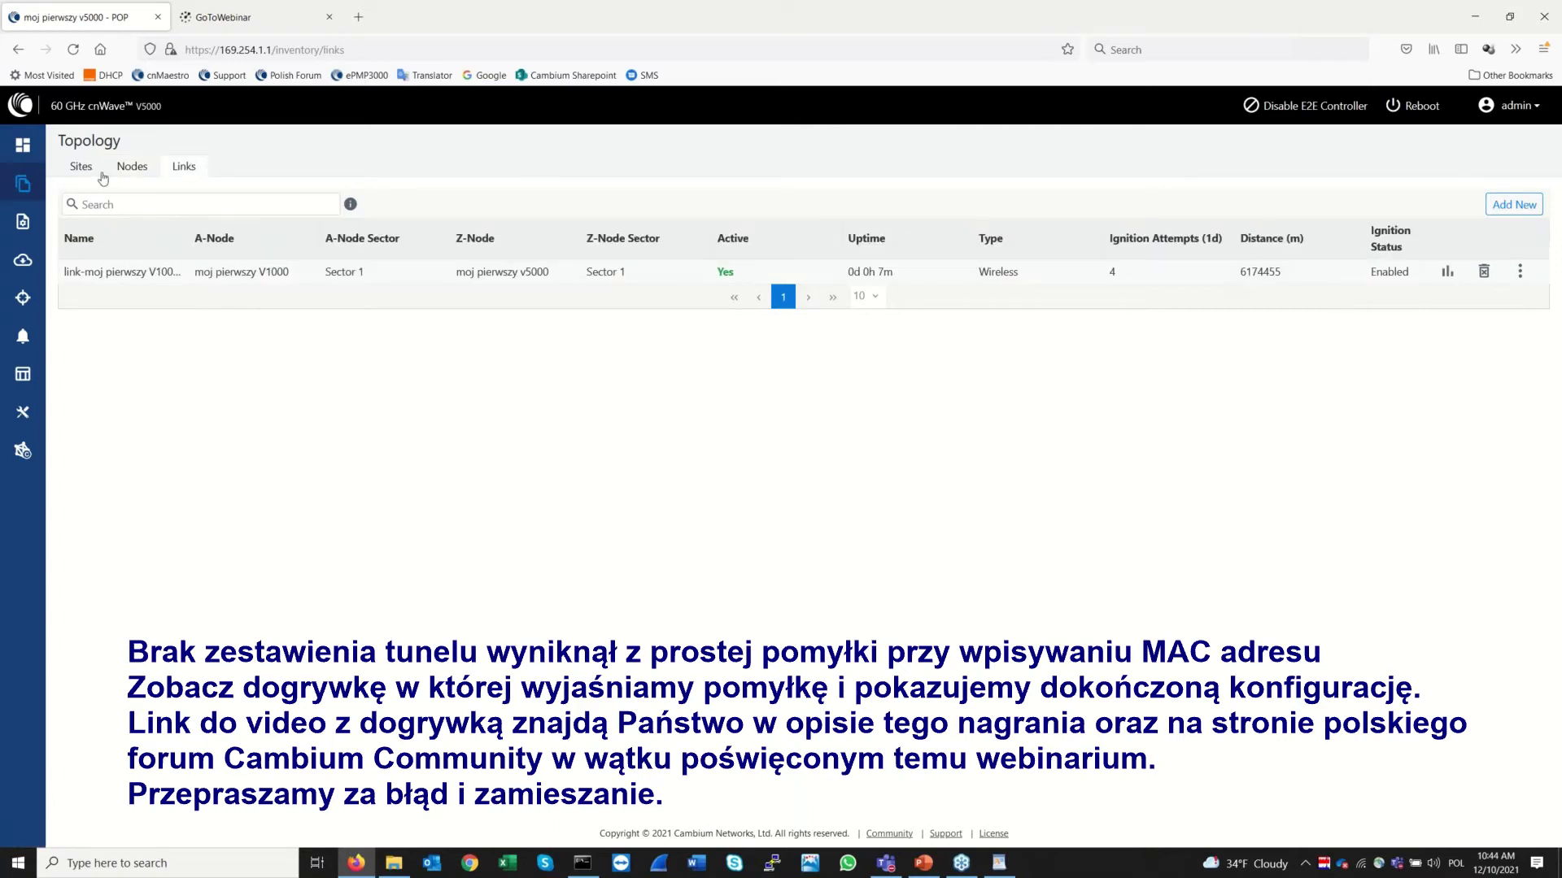
click(132, 167)
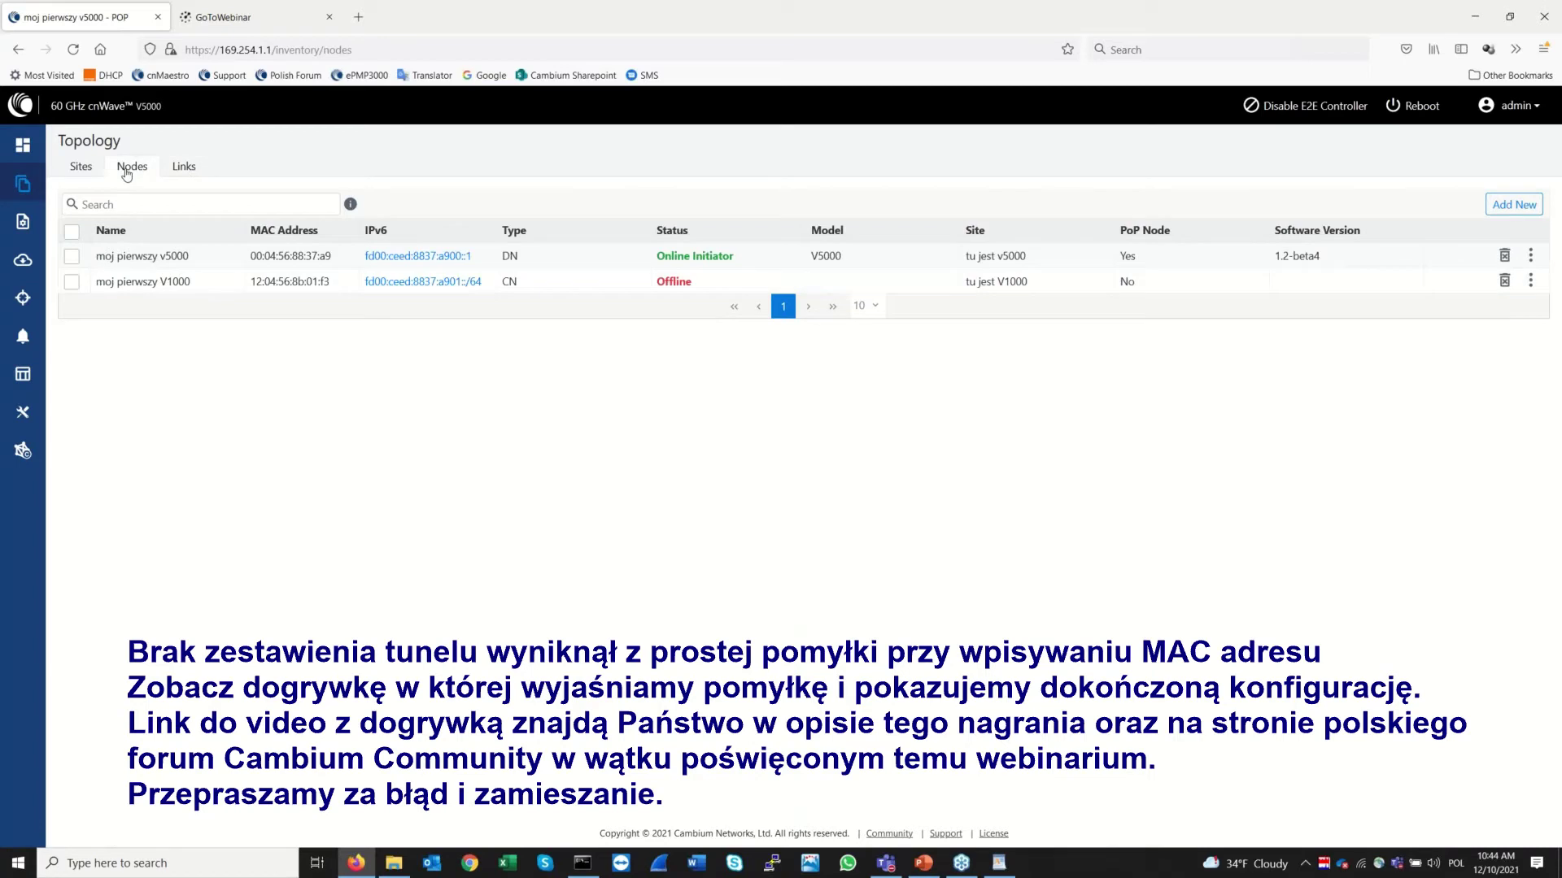
click(78, 166)
click(17, 148)
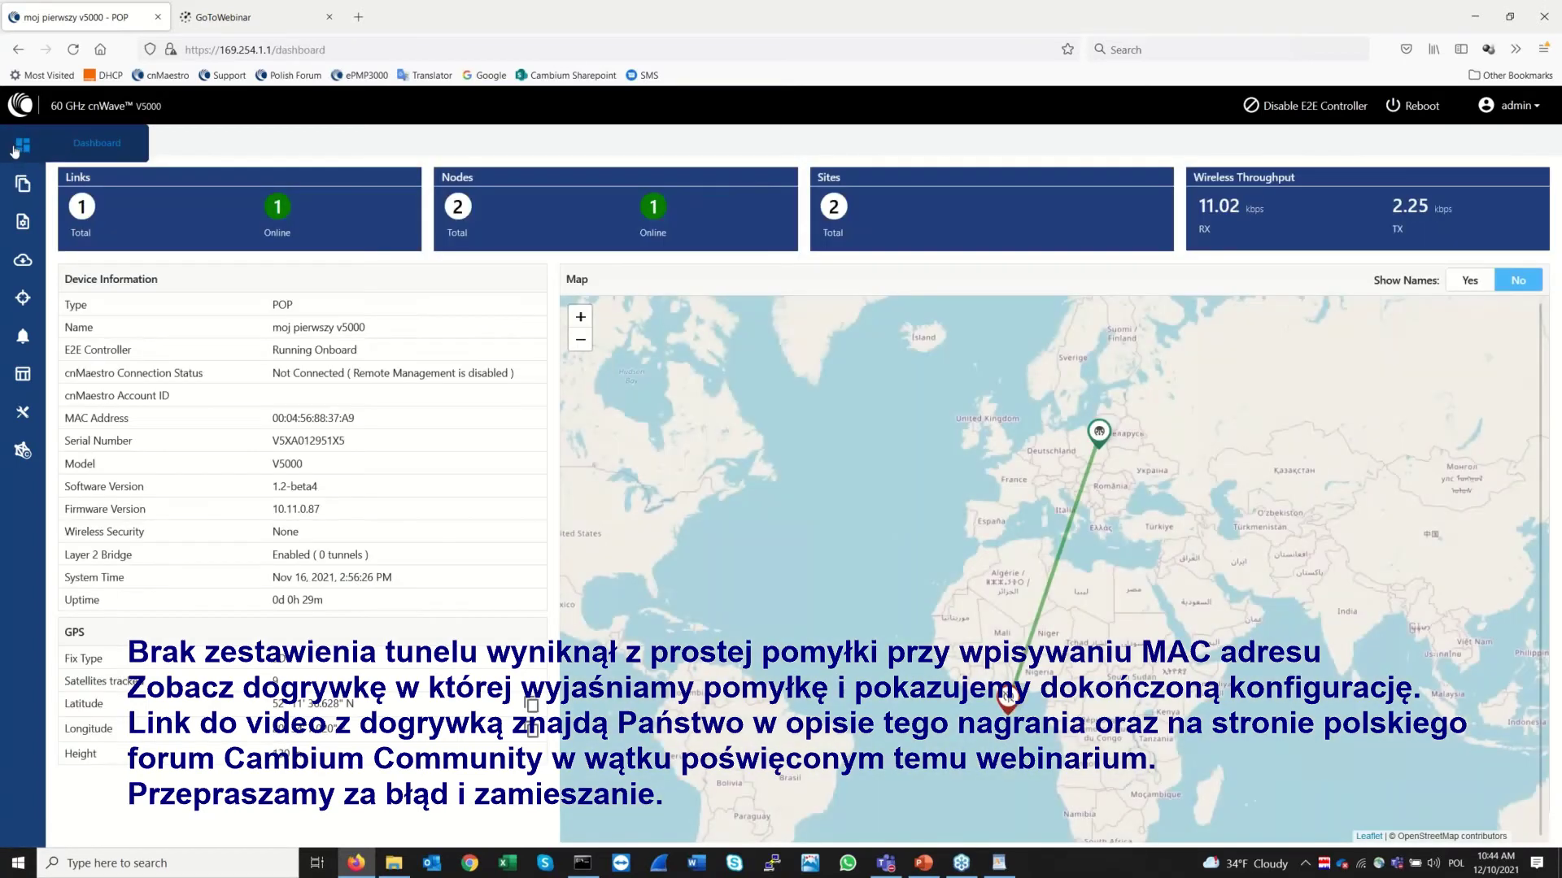
click(27, 185)
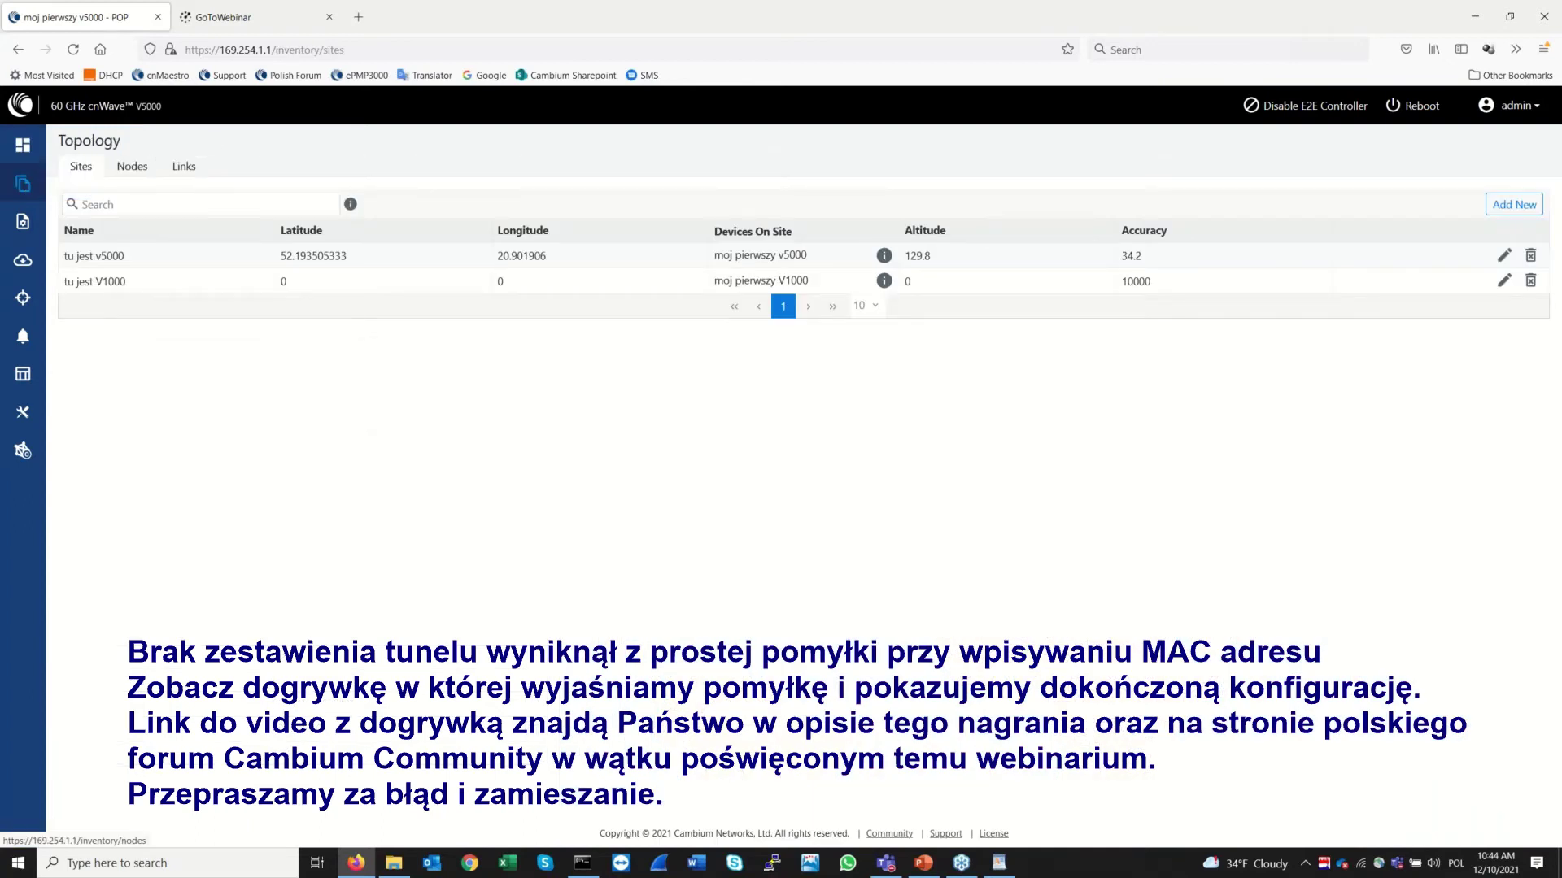
click(134, 168)
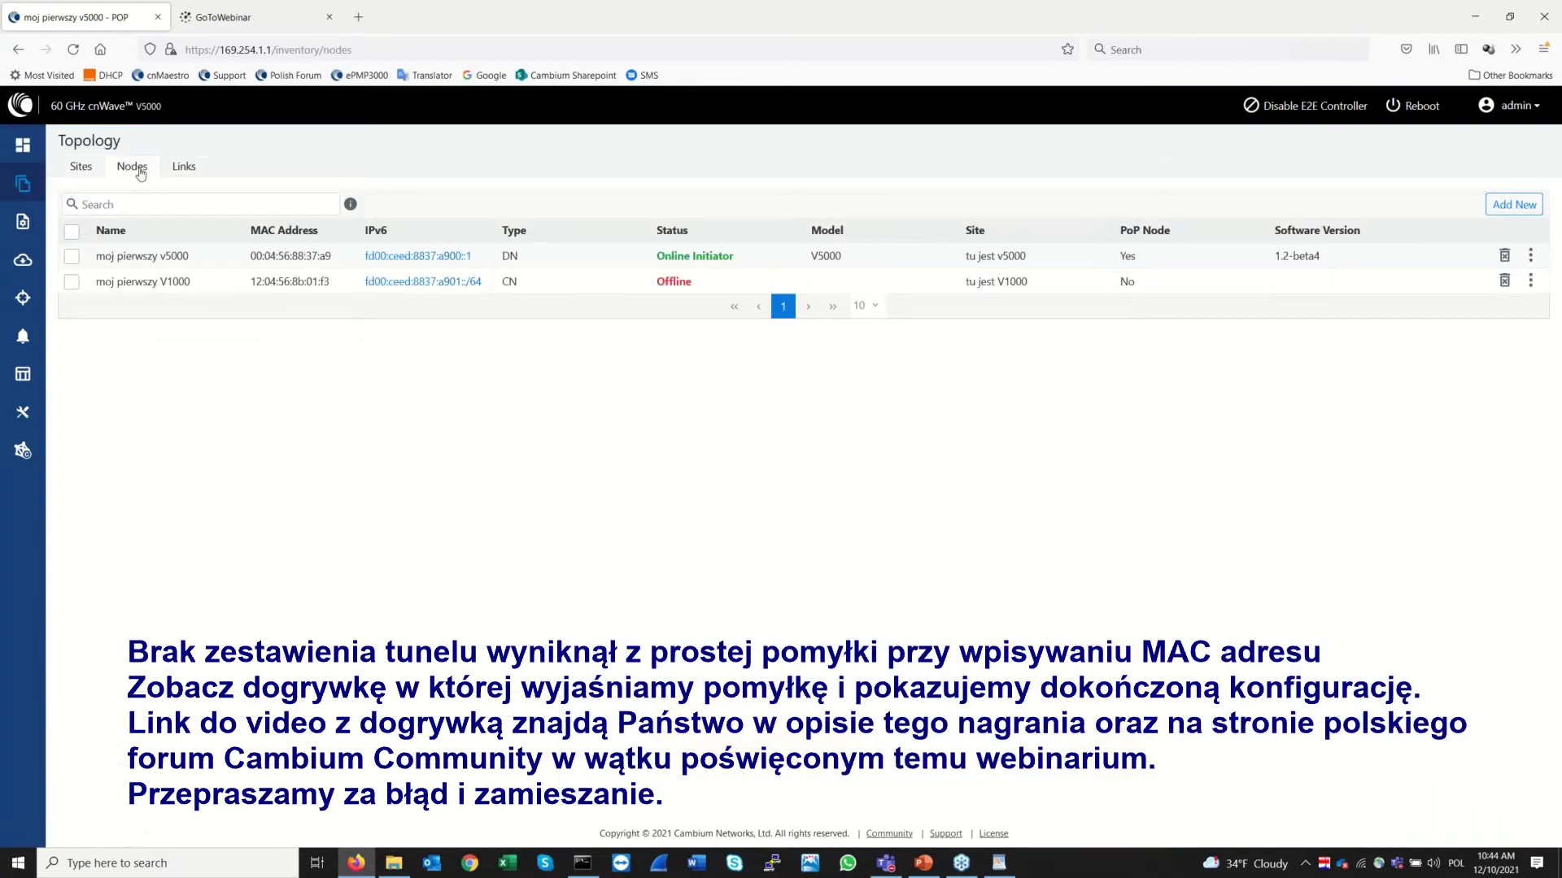
click(185, 166)
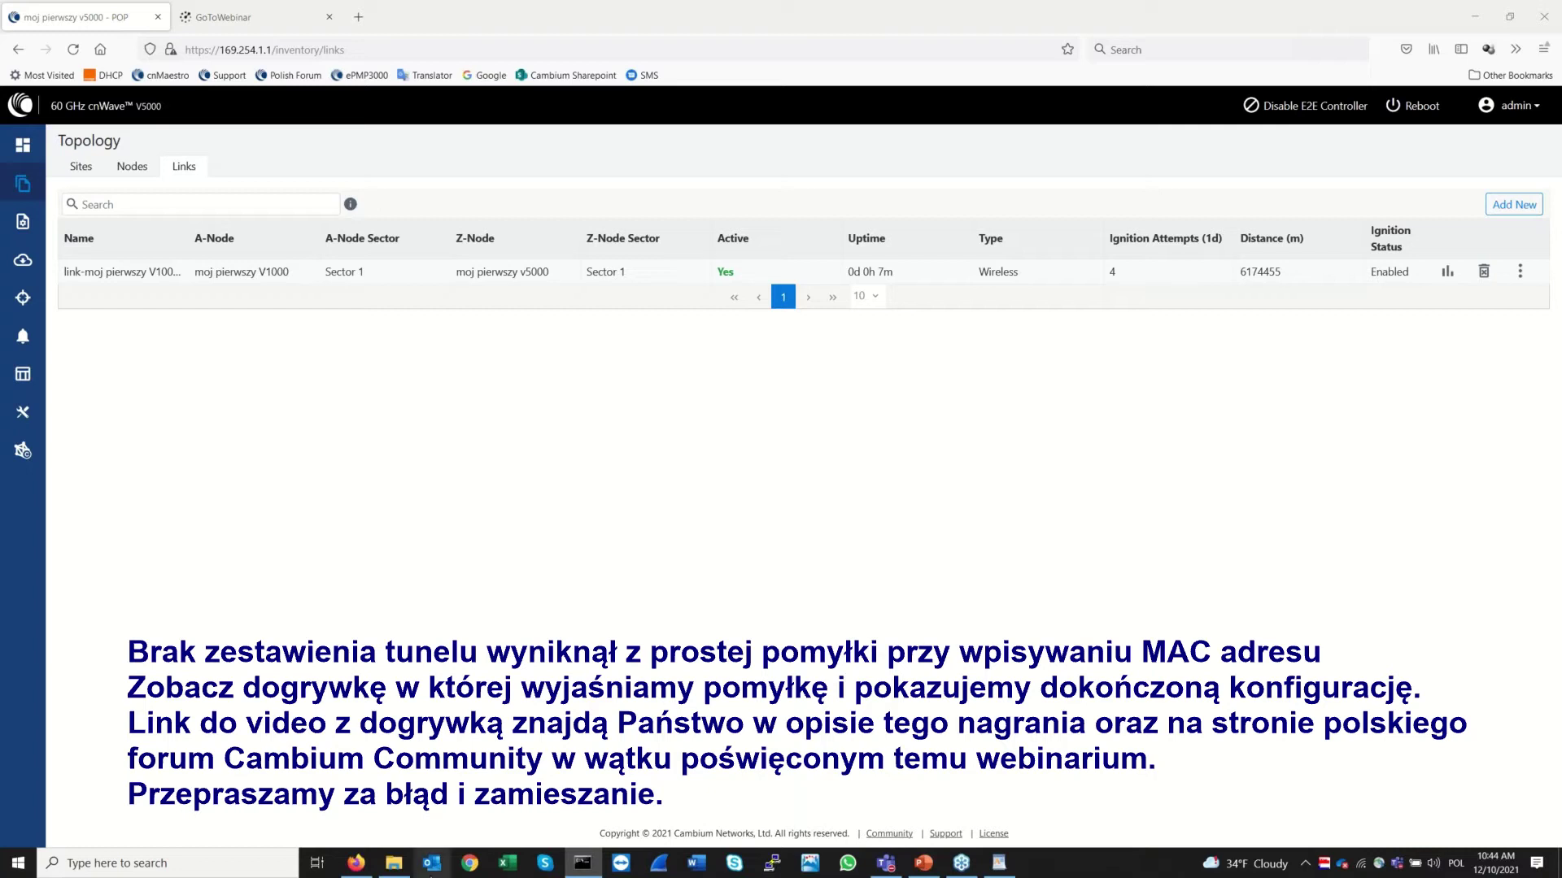
click(132, 168)
click(18, 153)
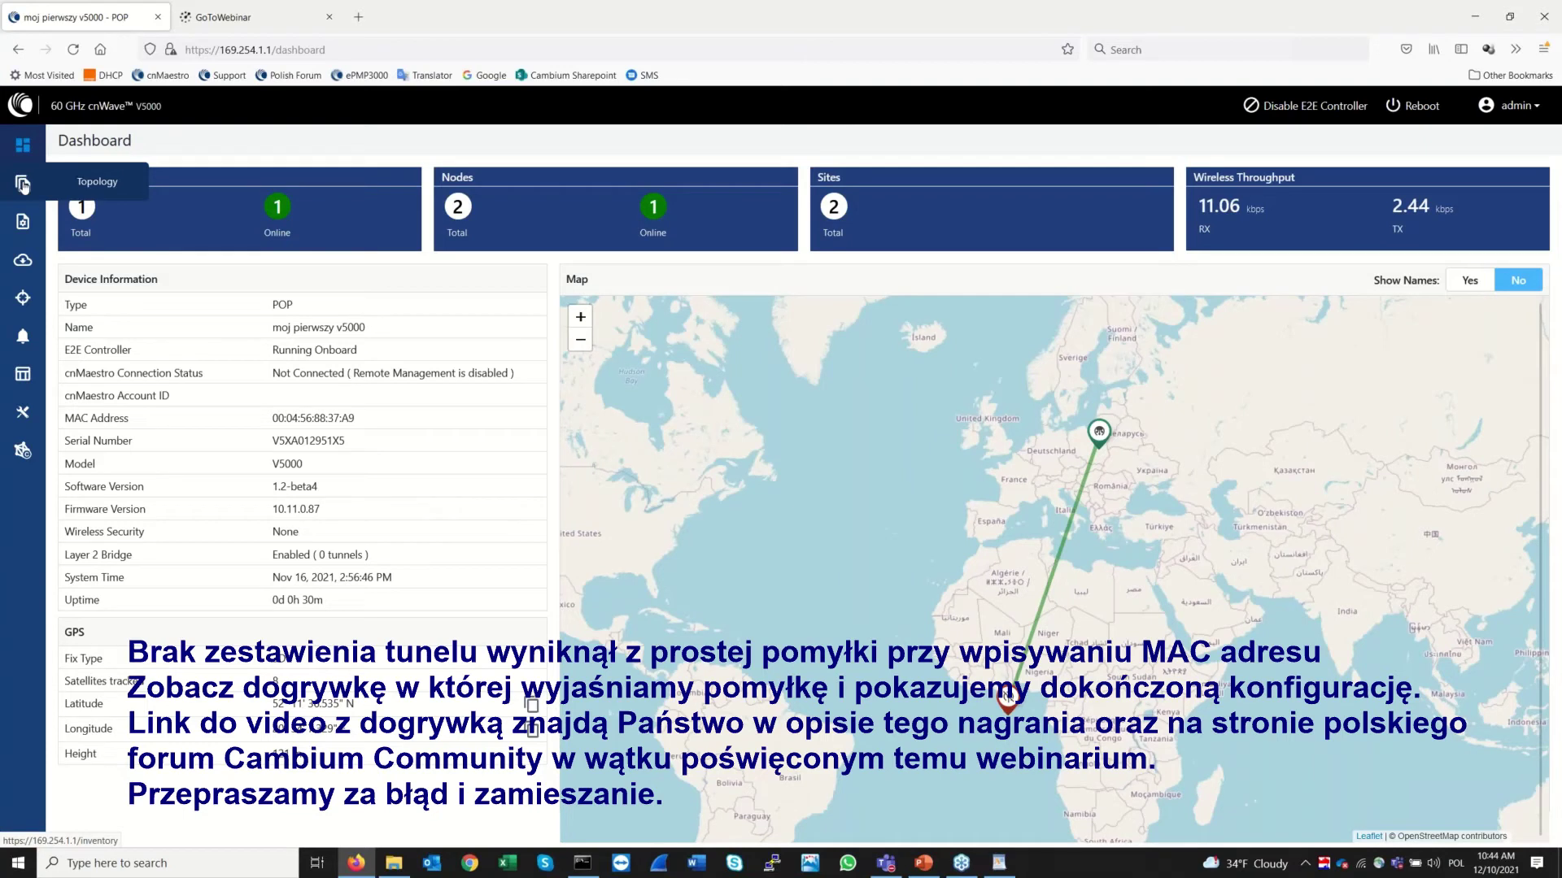
click(23, 185)
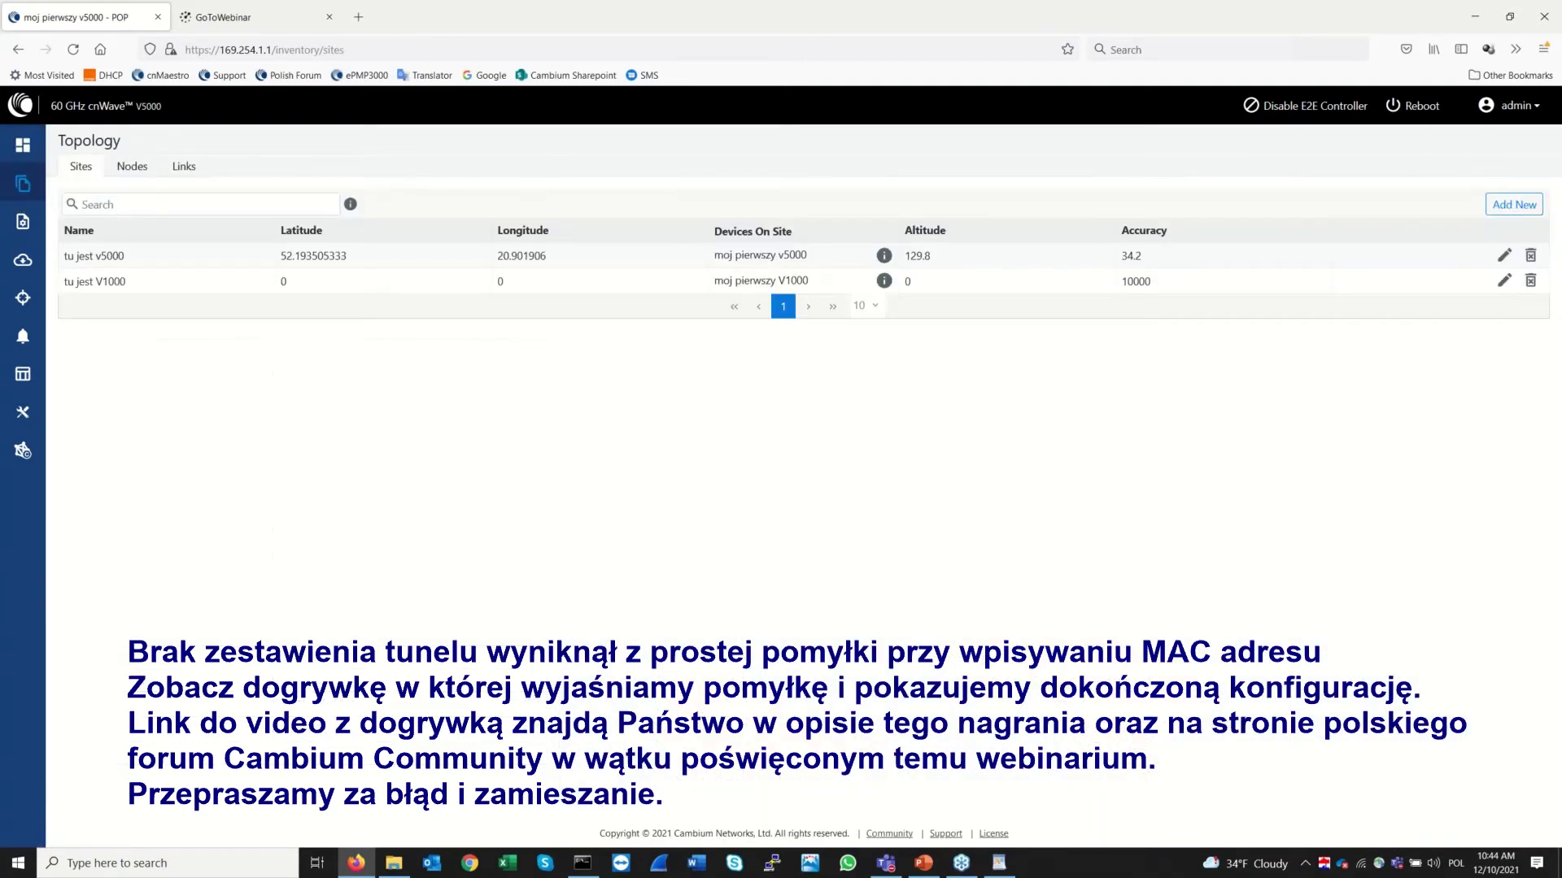
click(23, 221)
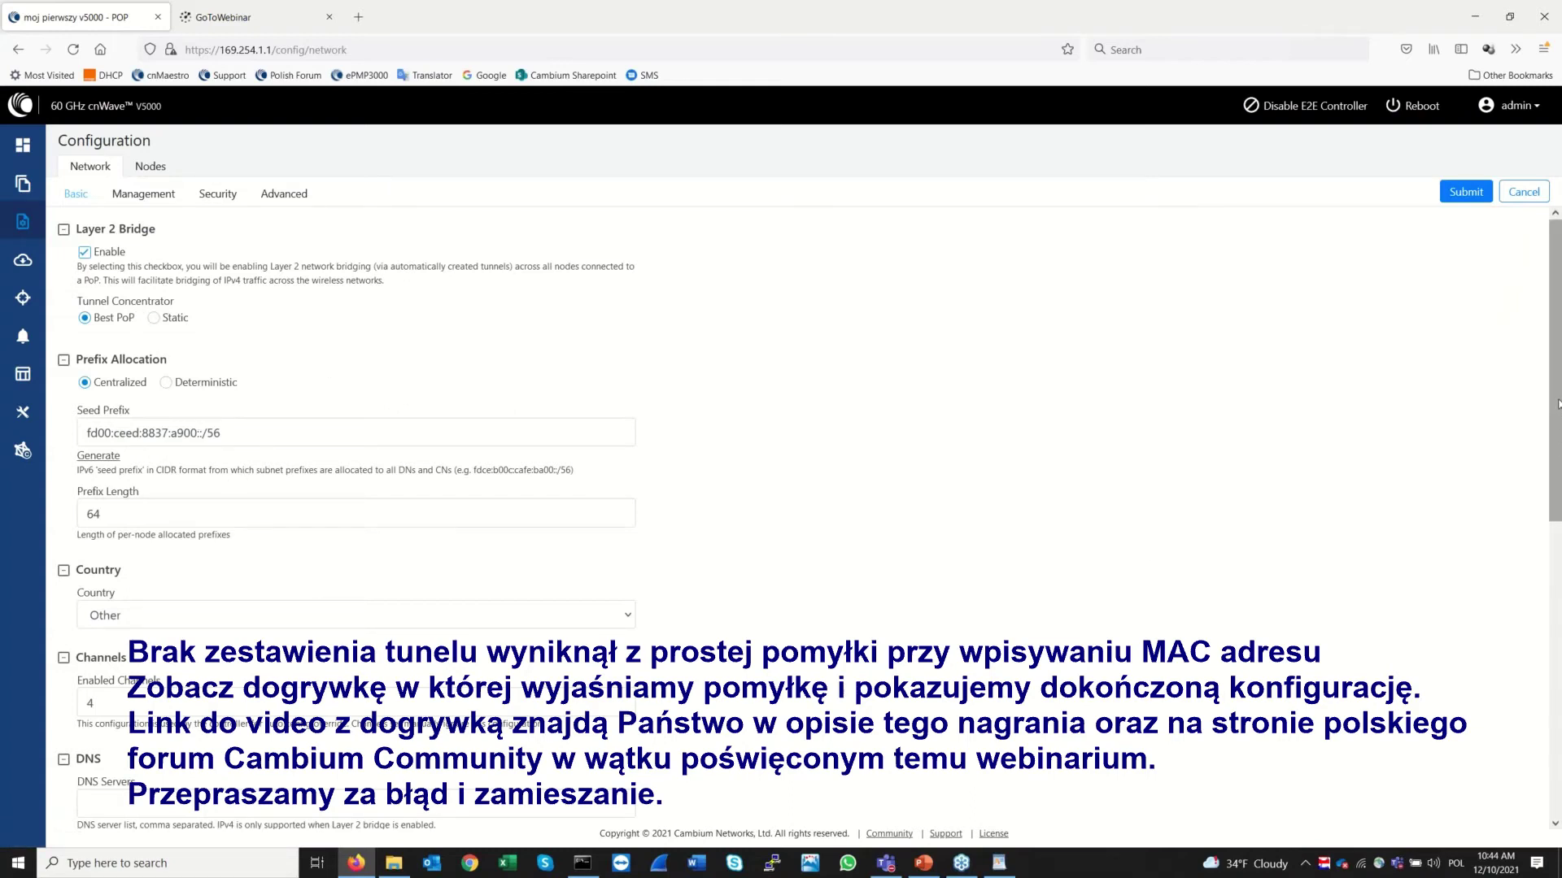
Browse the v5000 node's VLAN, Radius security, networking and radio settings
drag(1558, 404, 1560, 723)
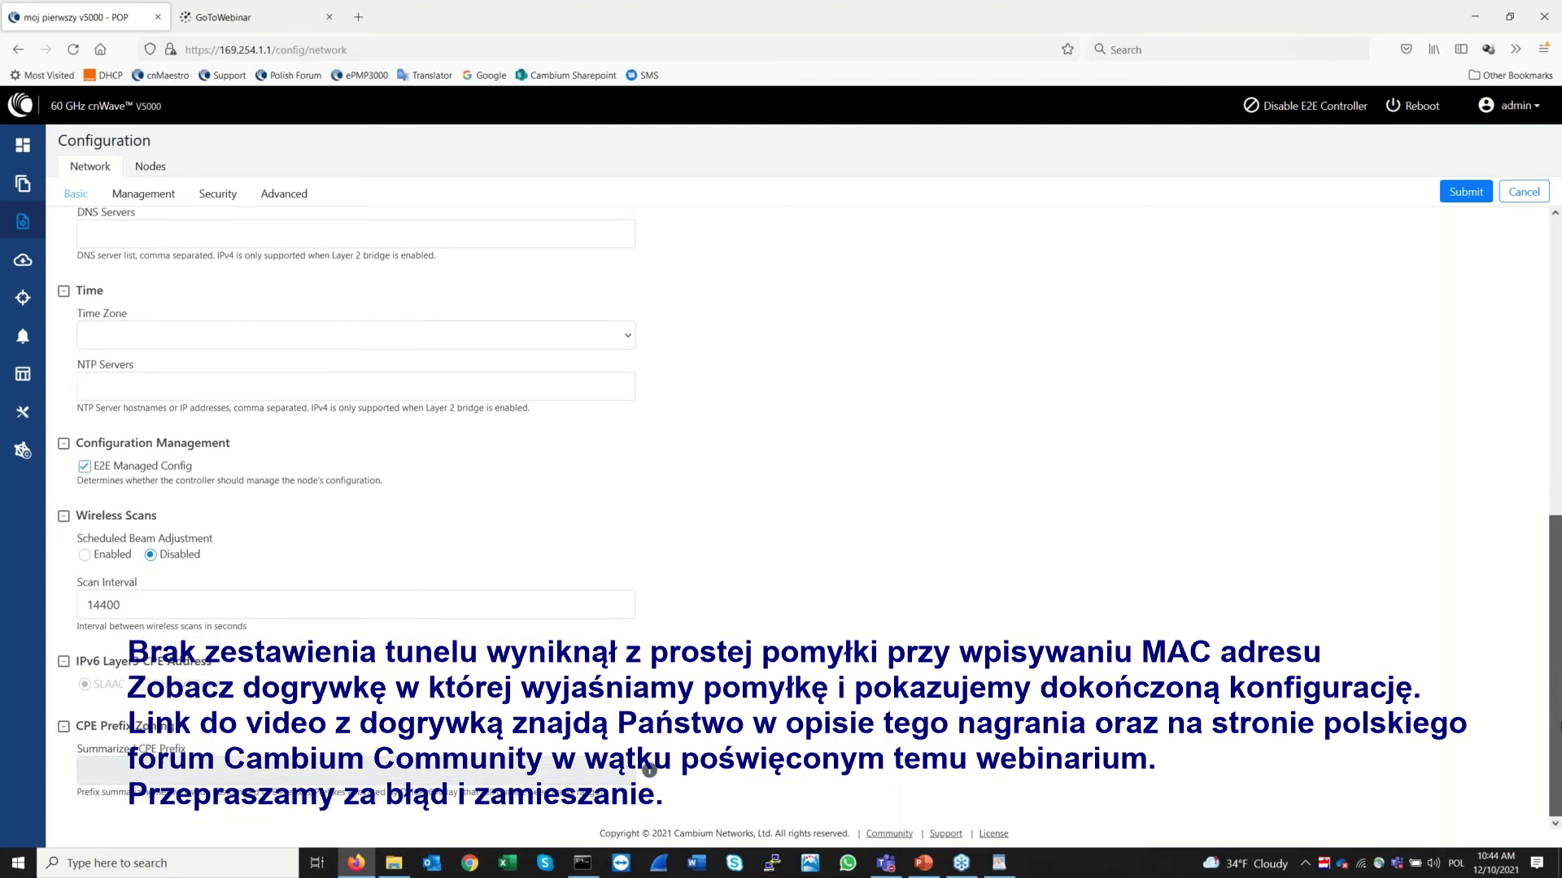
scroll(1260, 311, up, 7)
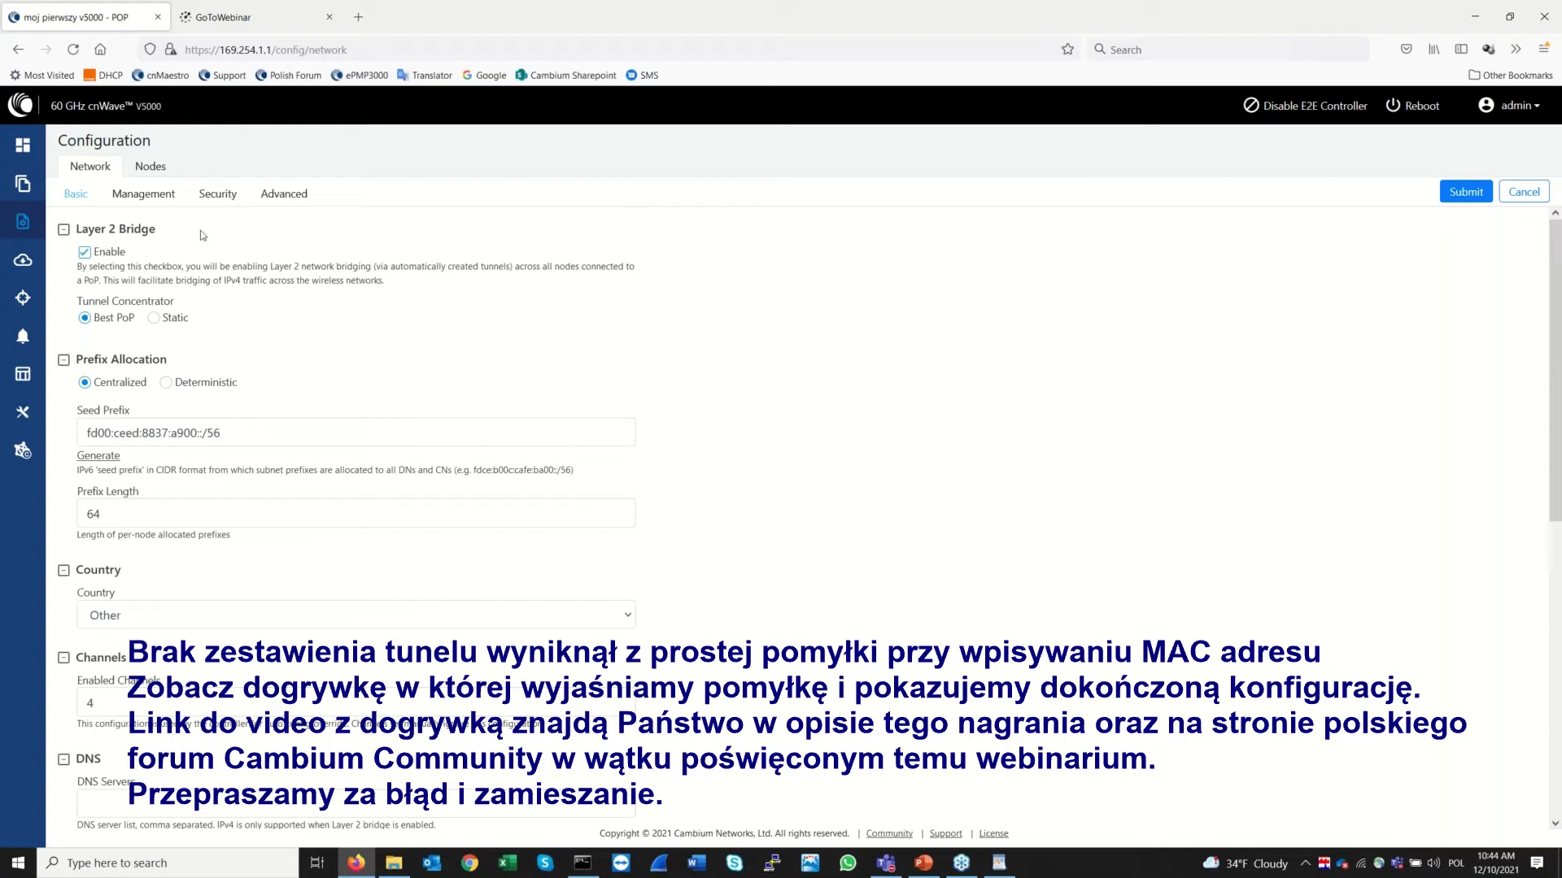
click(146, 195)
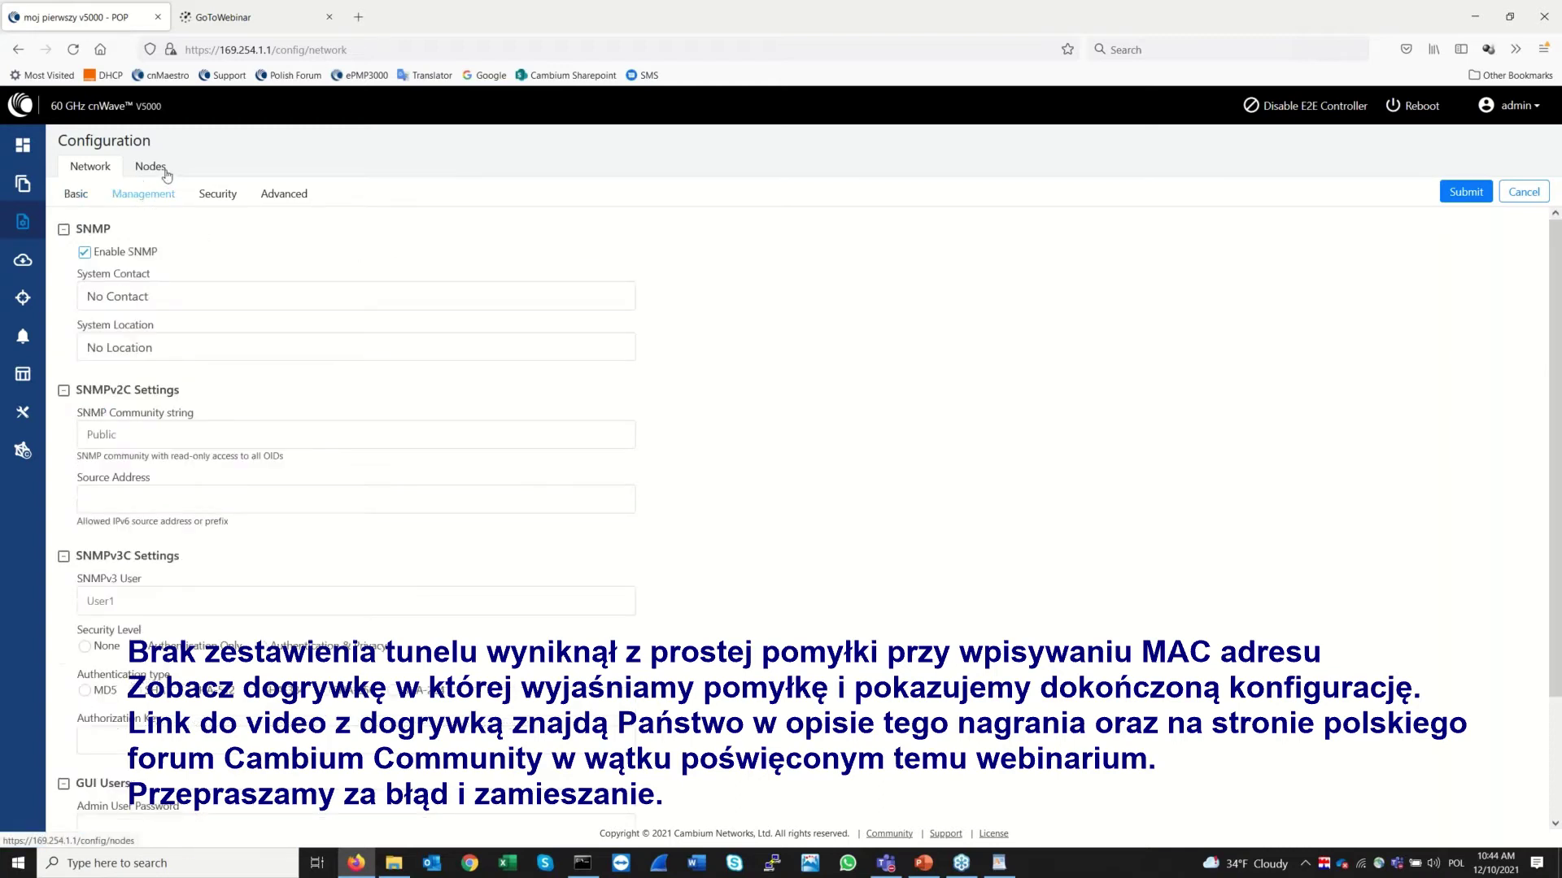
click(150, 167)
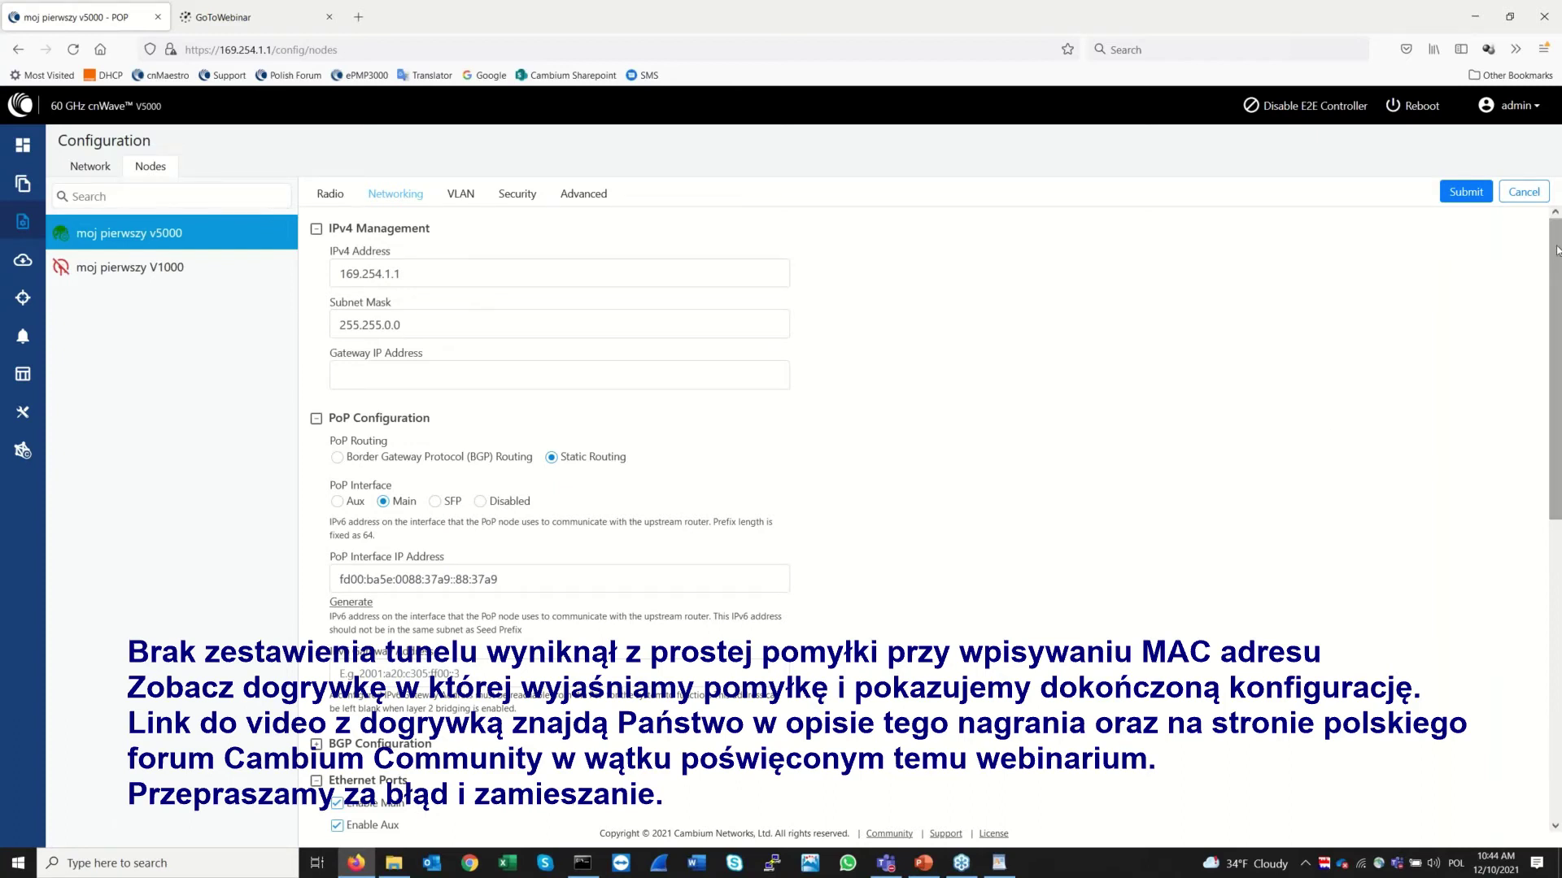
drag(1556, 250, 1558, 609)
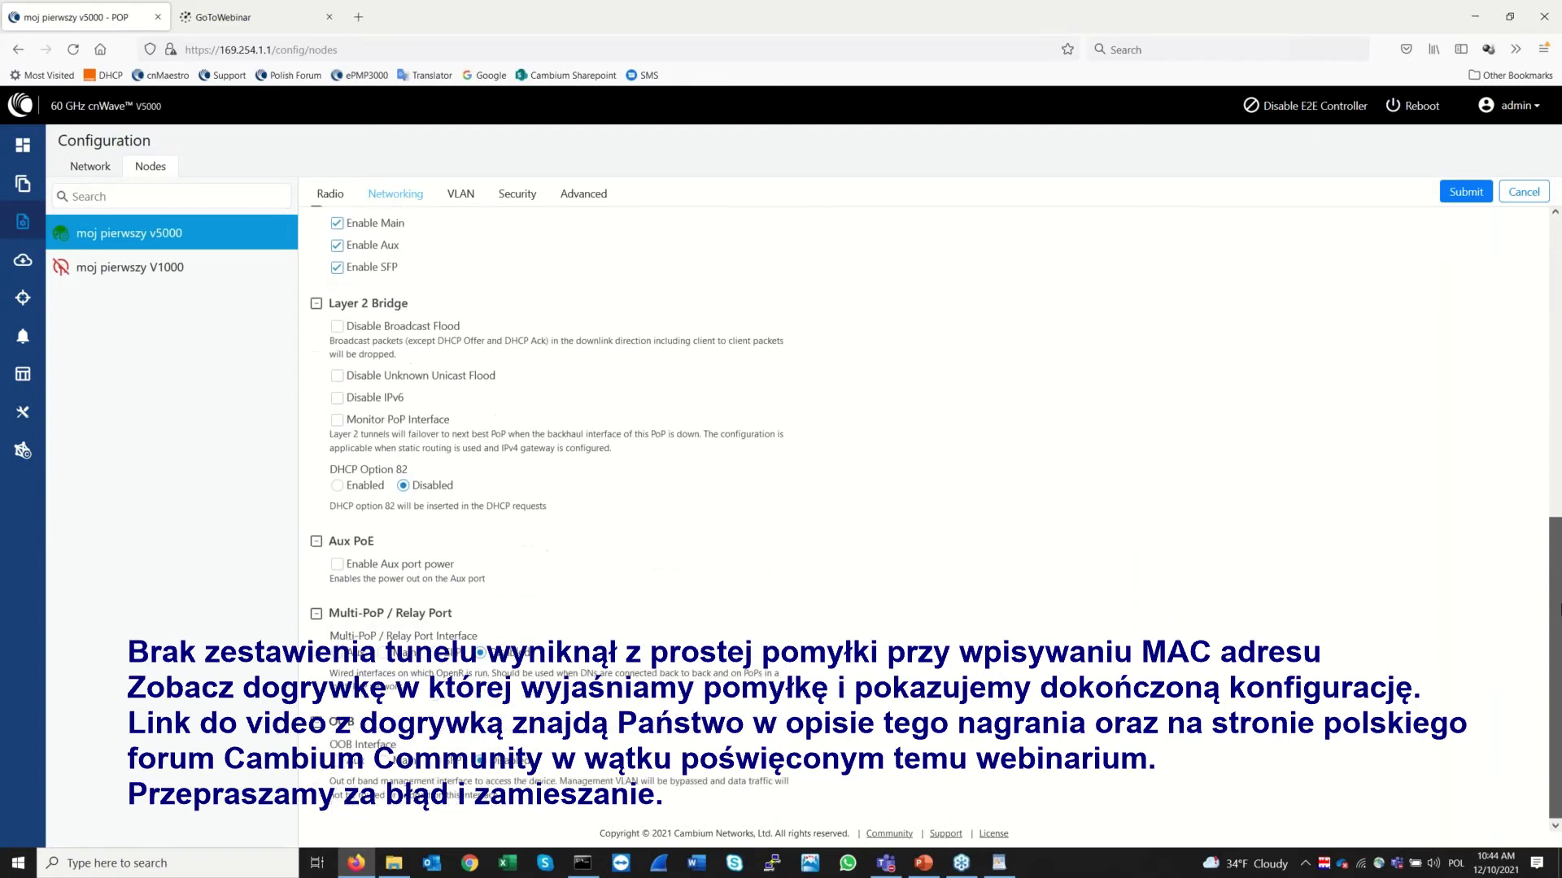
click(1557, 327)
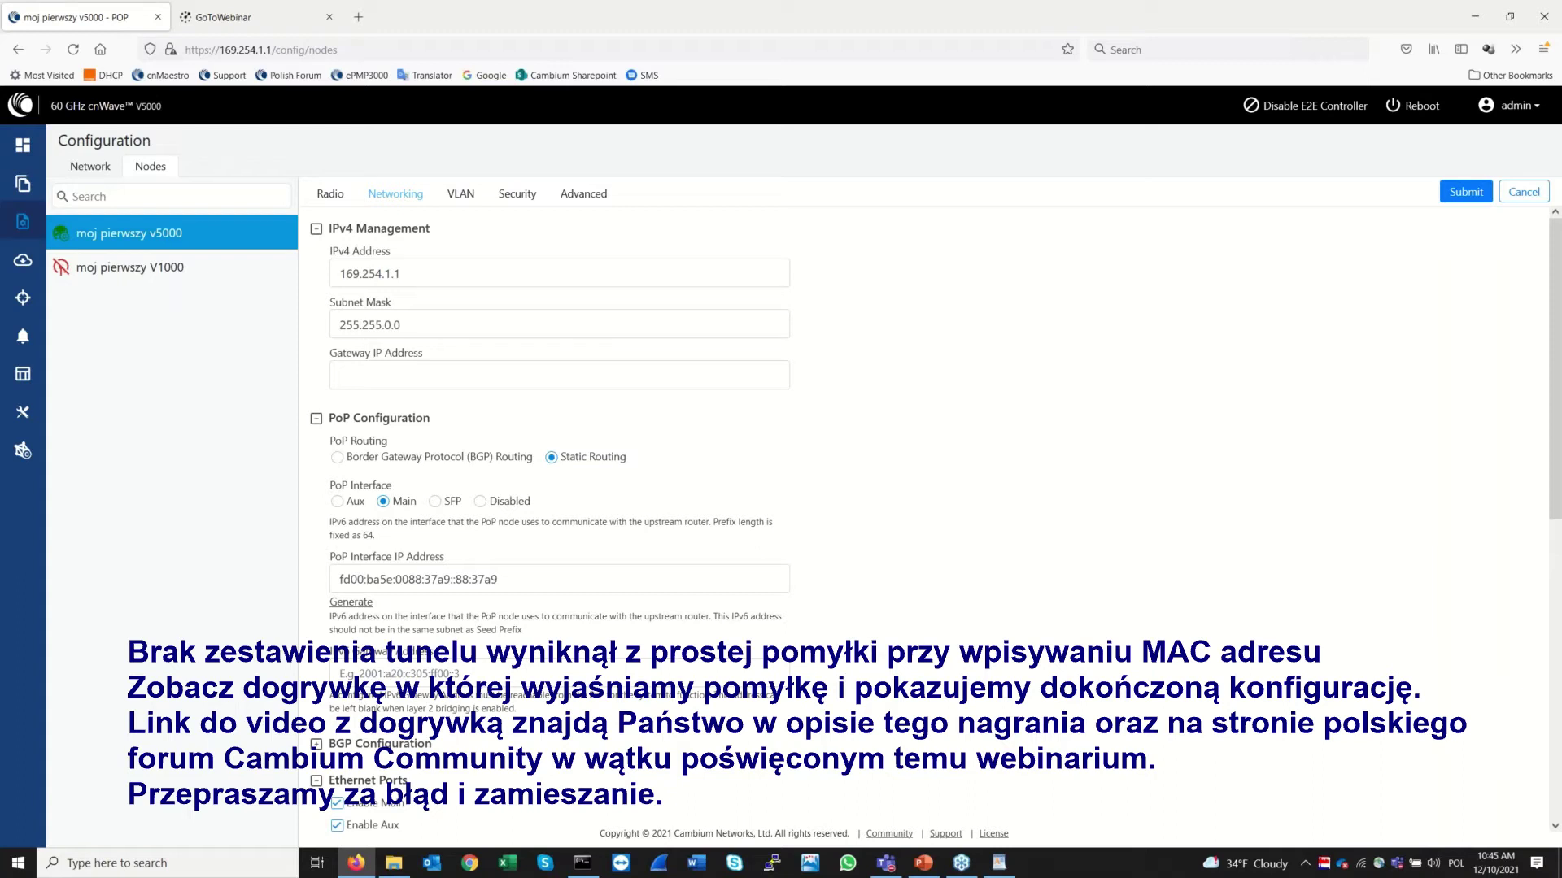
click(460, 200)
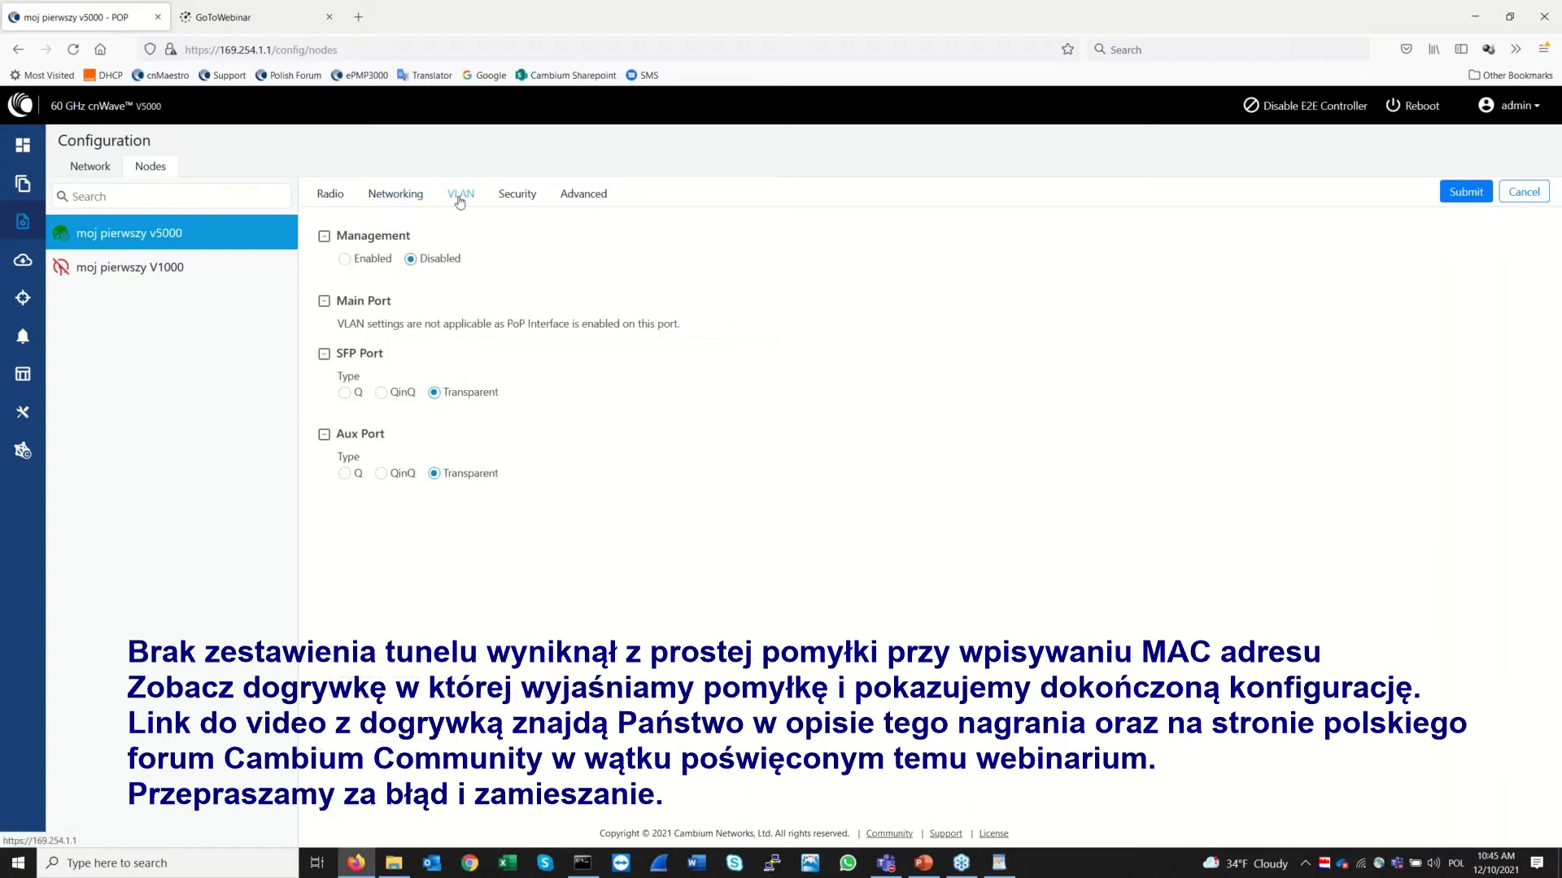
click(527, 194)
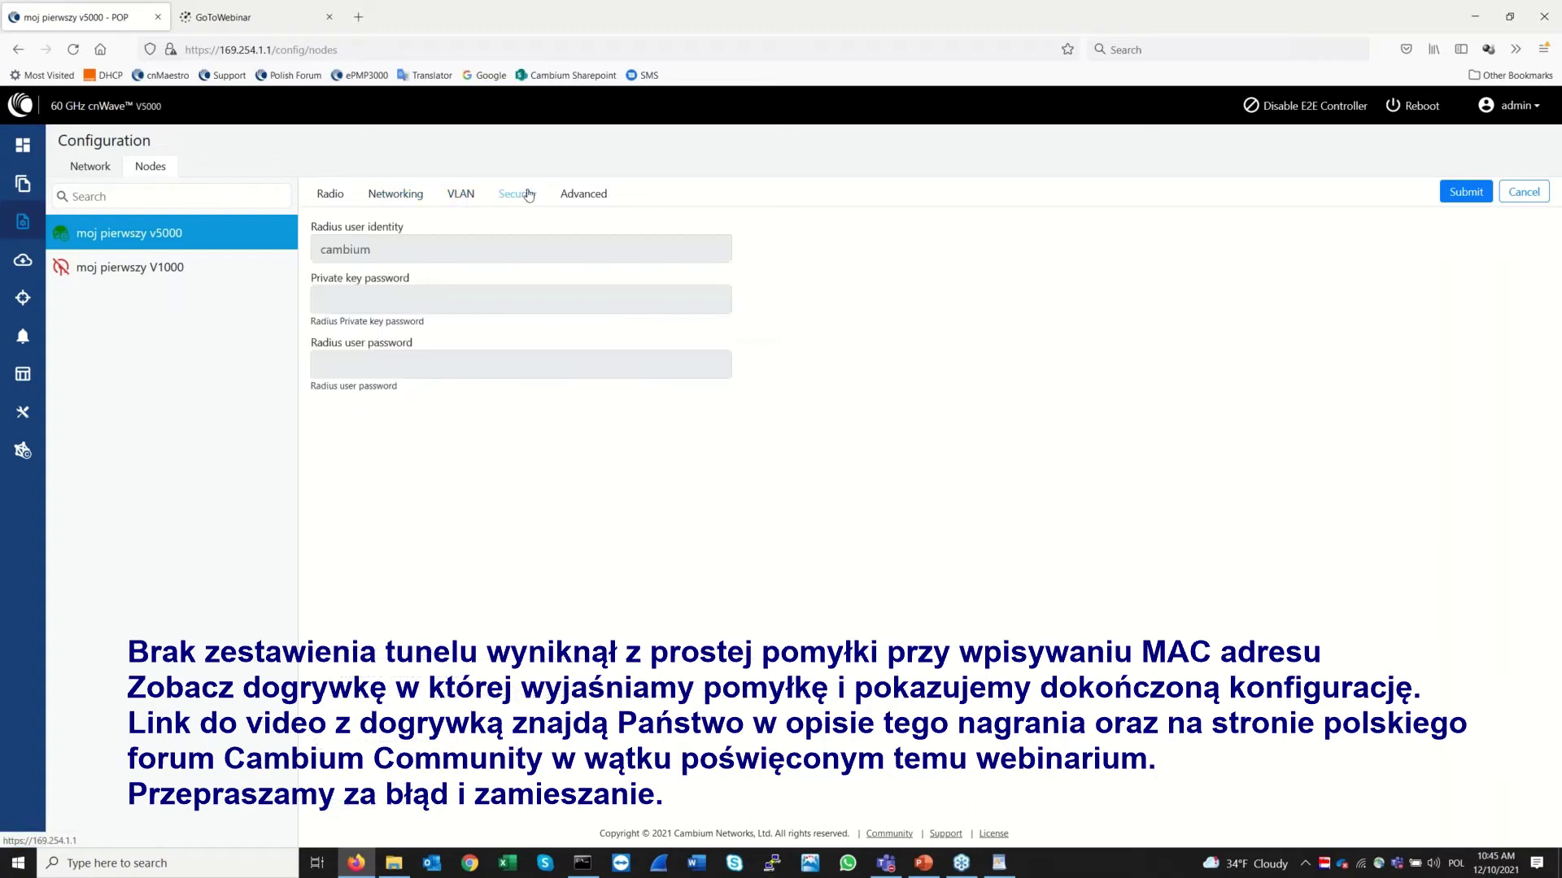
click(379, 197)
click(331, 196)
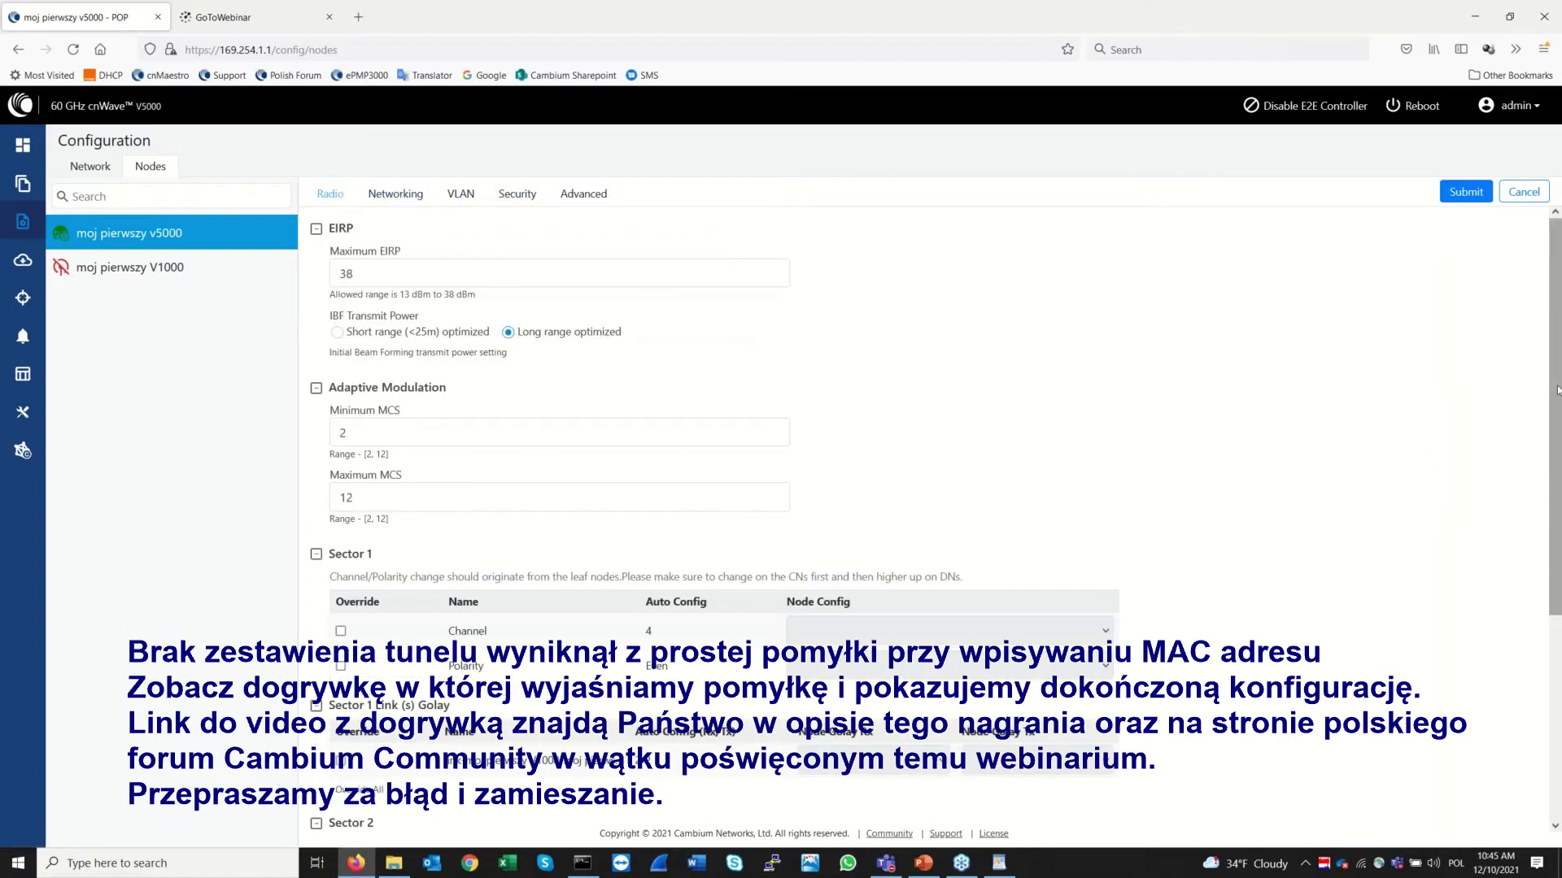
drag(1554, 386, 1559, 593)
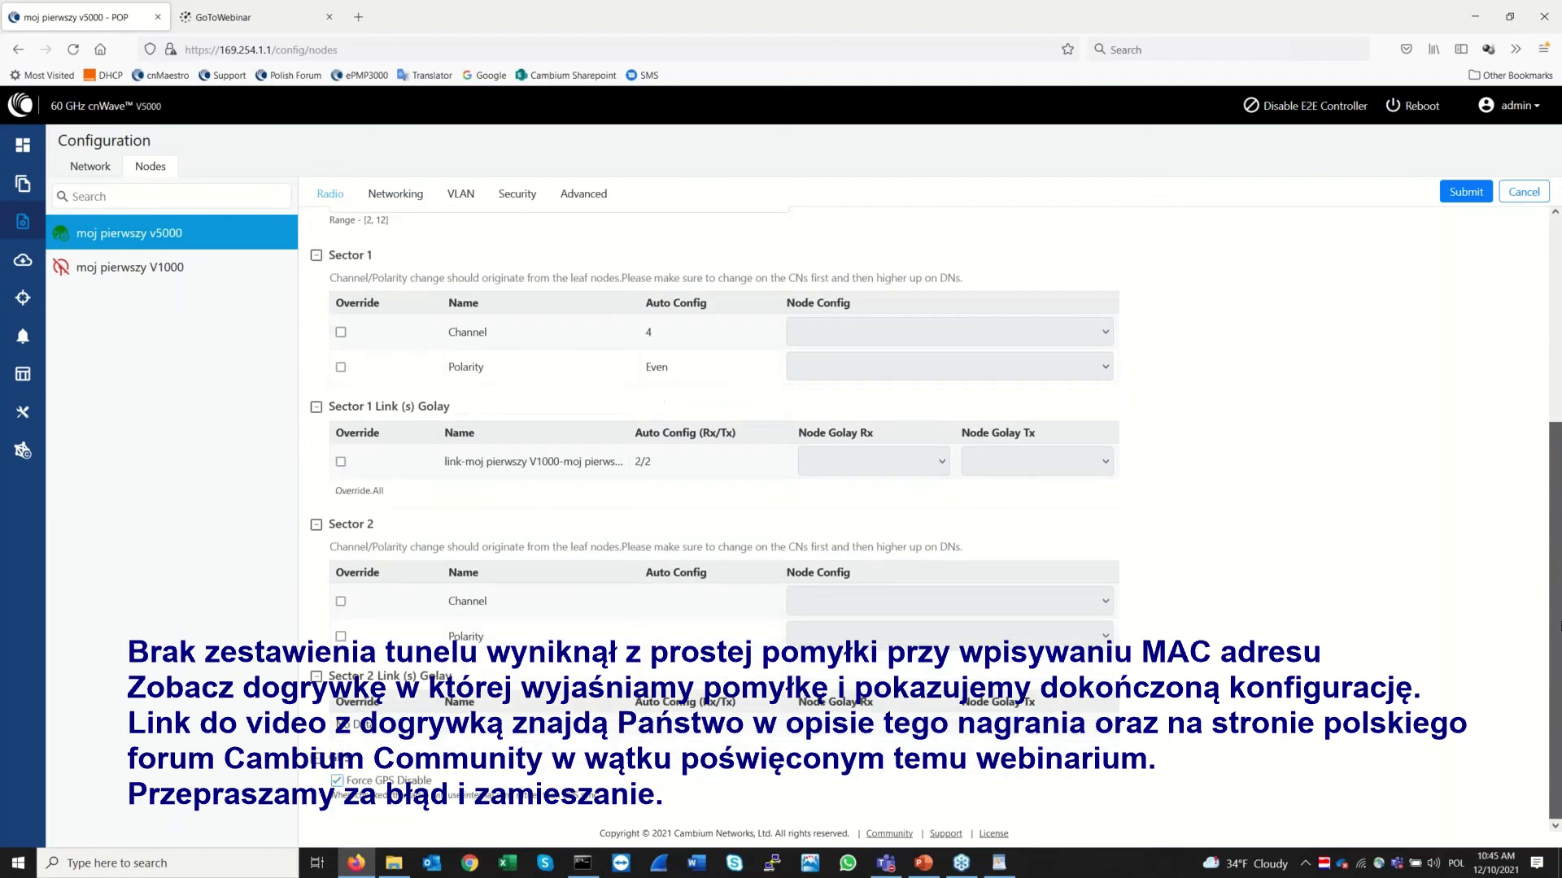
Check the moj pierwszy V1000 node's networking, VLAN, security and radio tabs
click(124, 273)
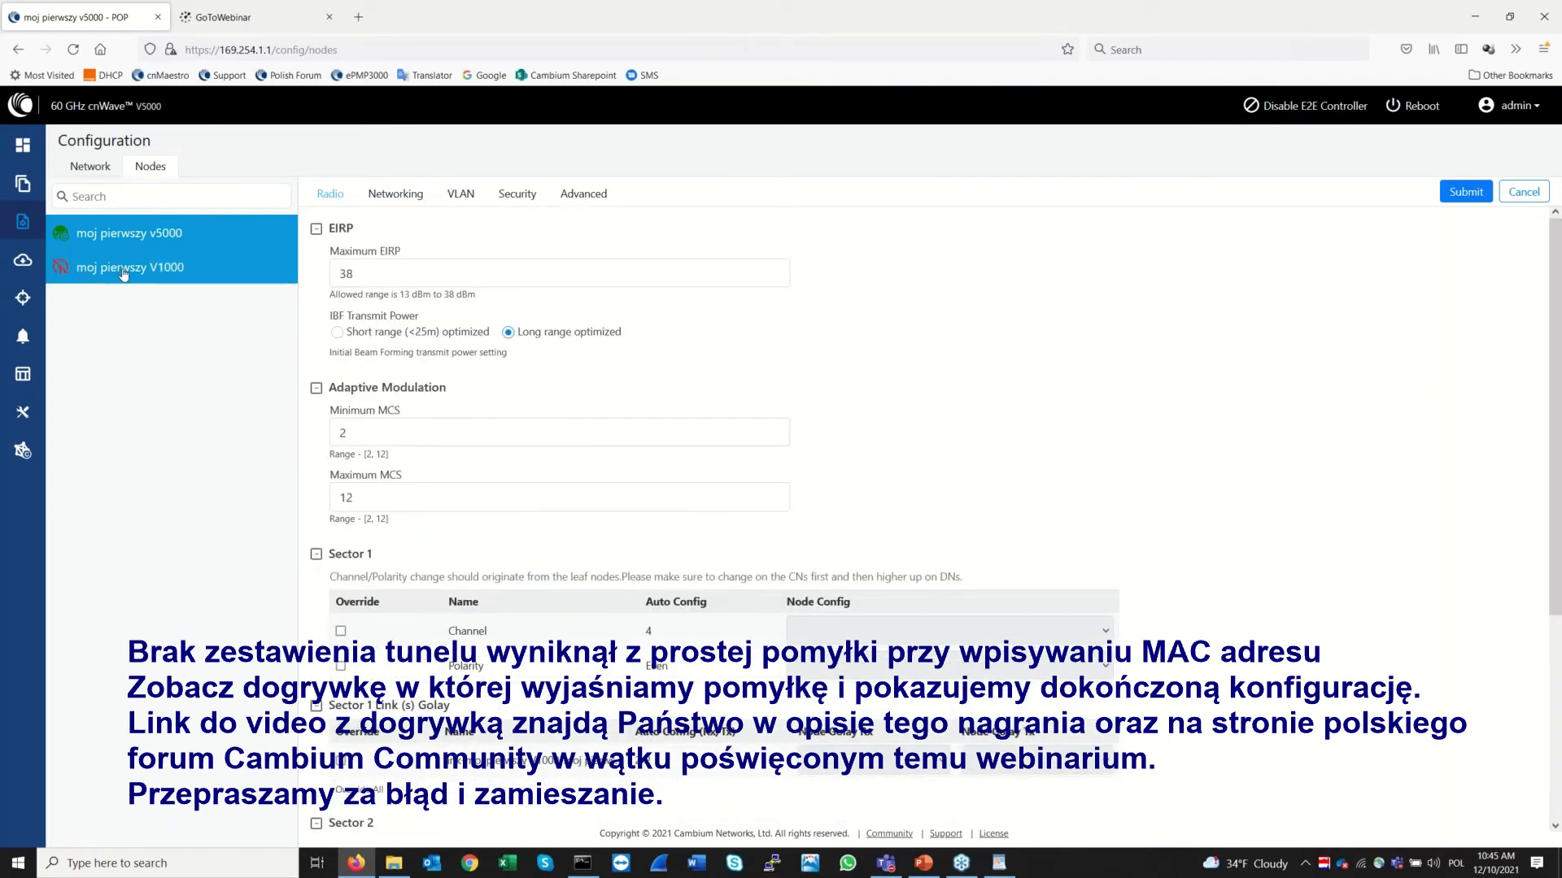
click(409, 195)
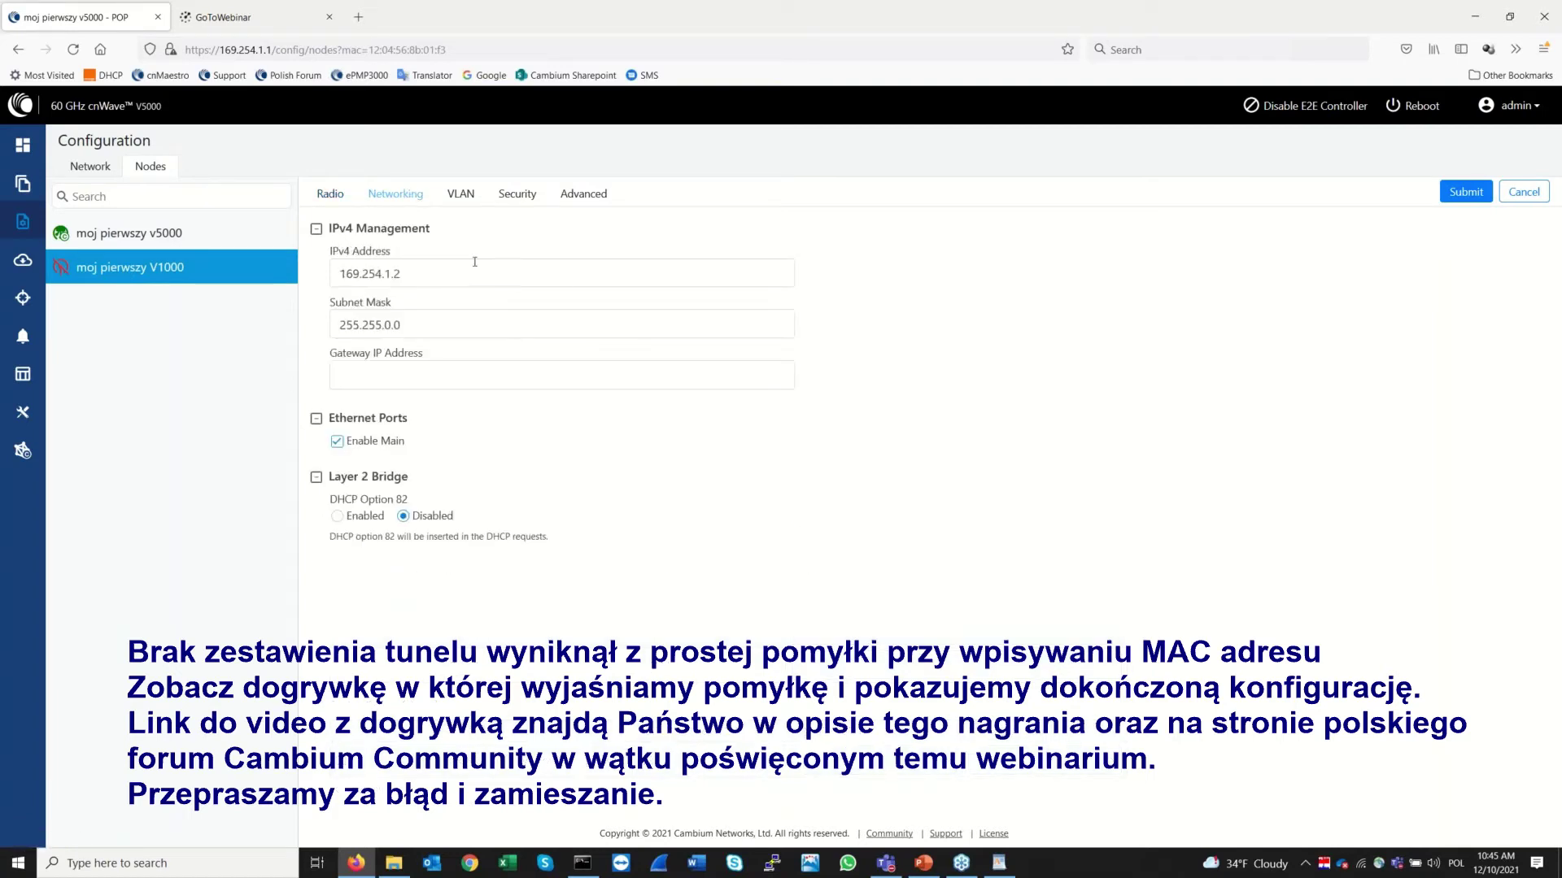
click(461, 196)
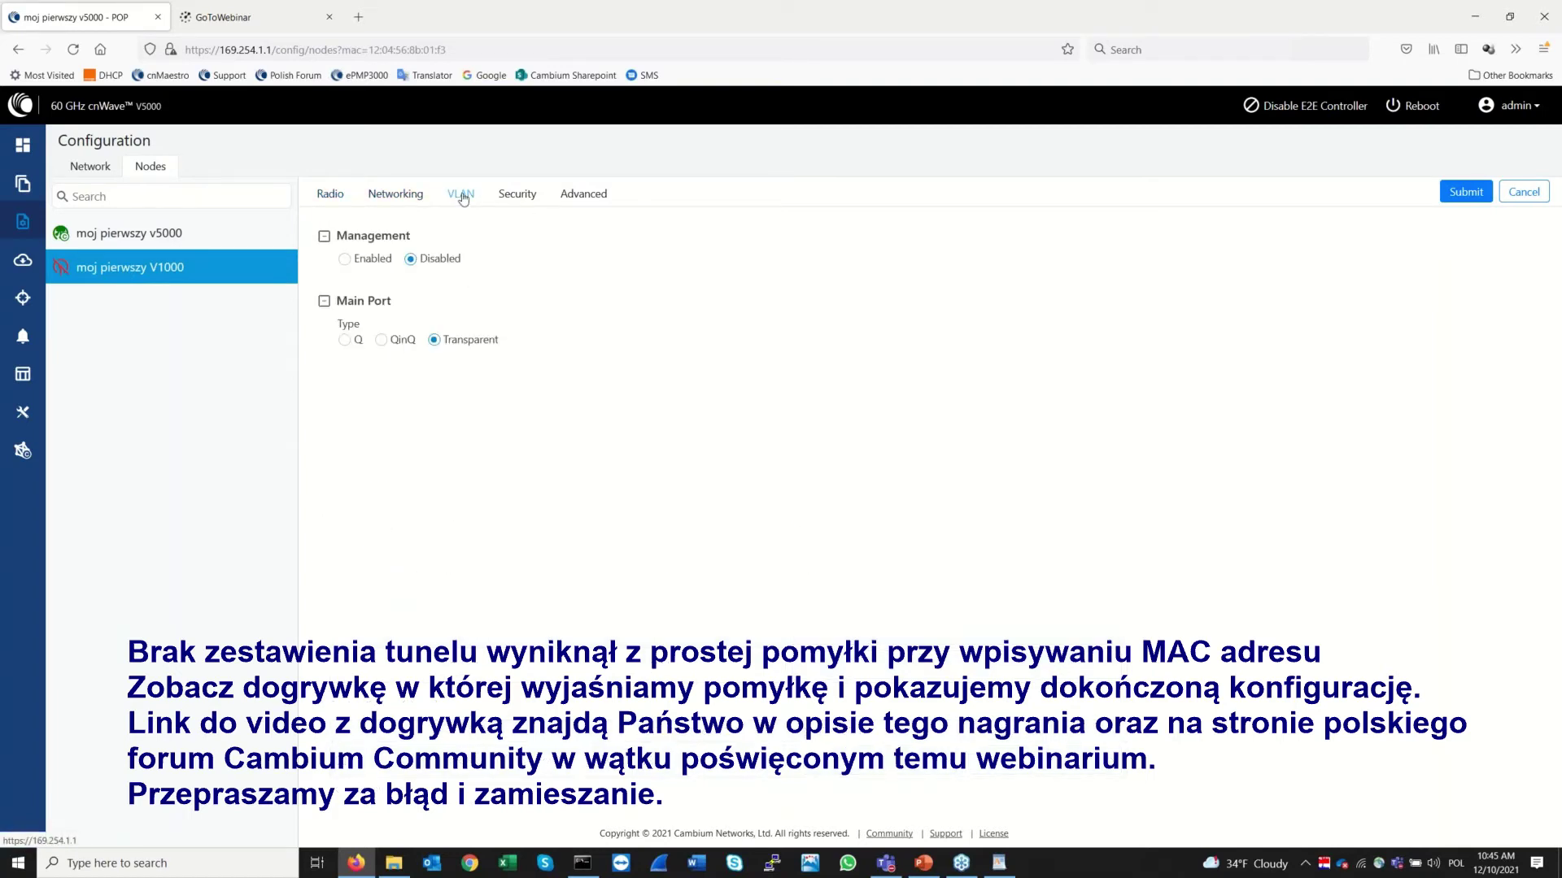
click(518, 197)
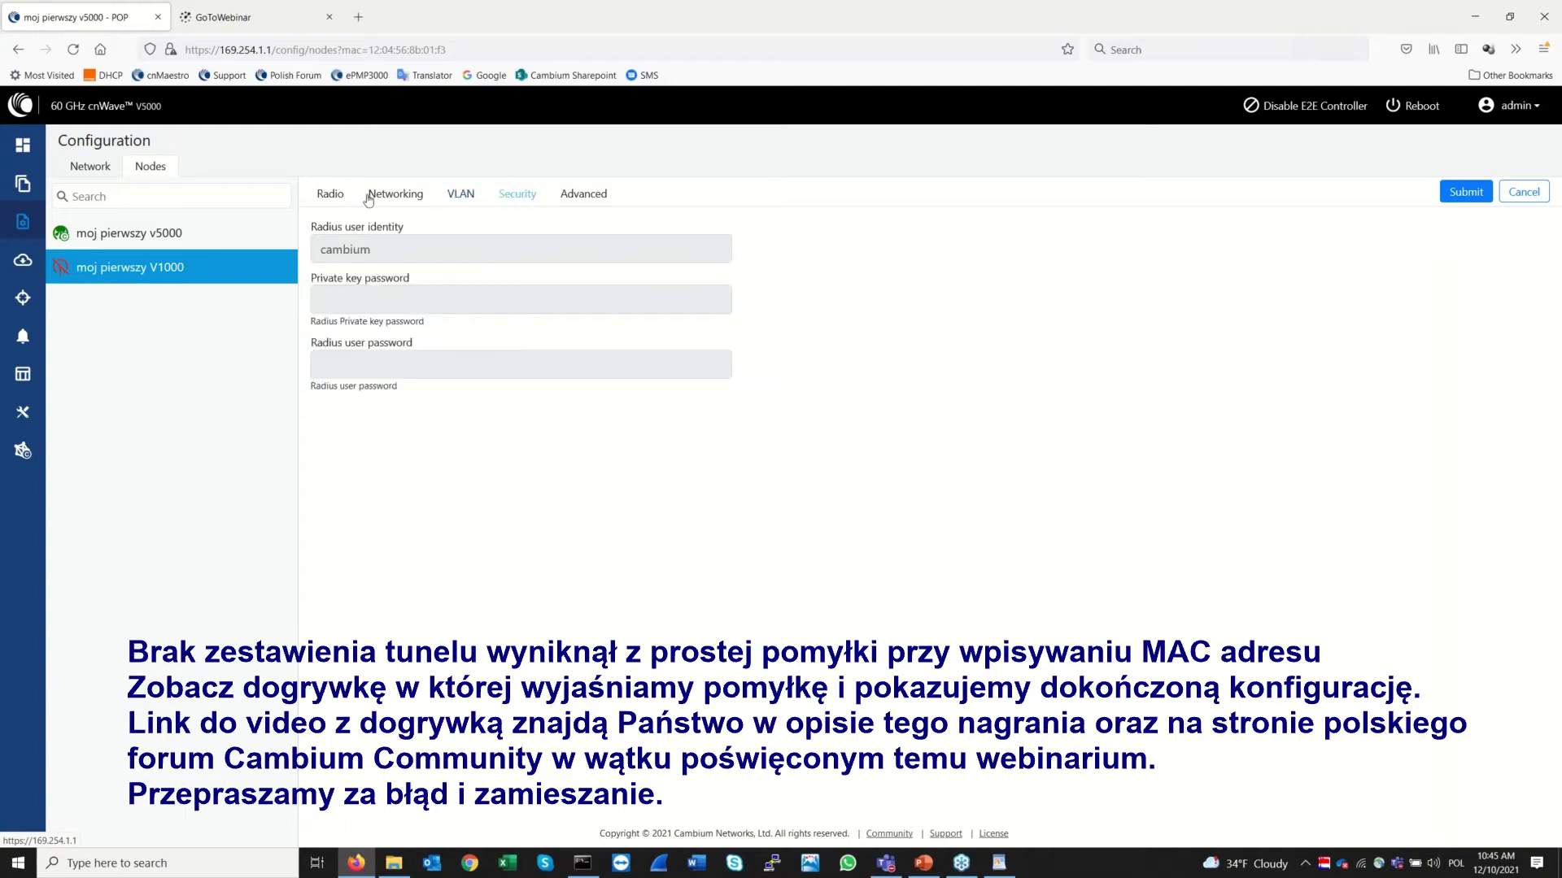
click(331, 199)
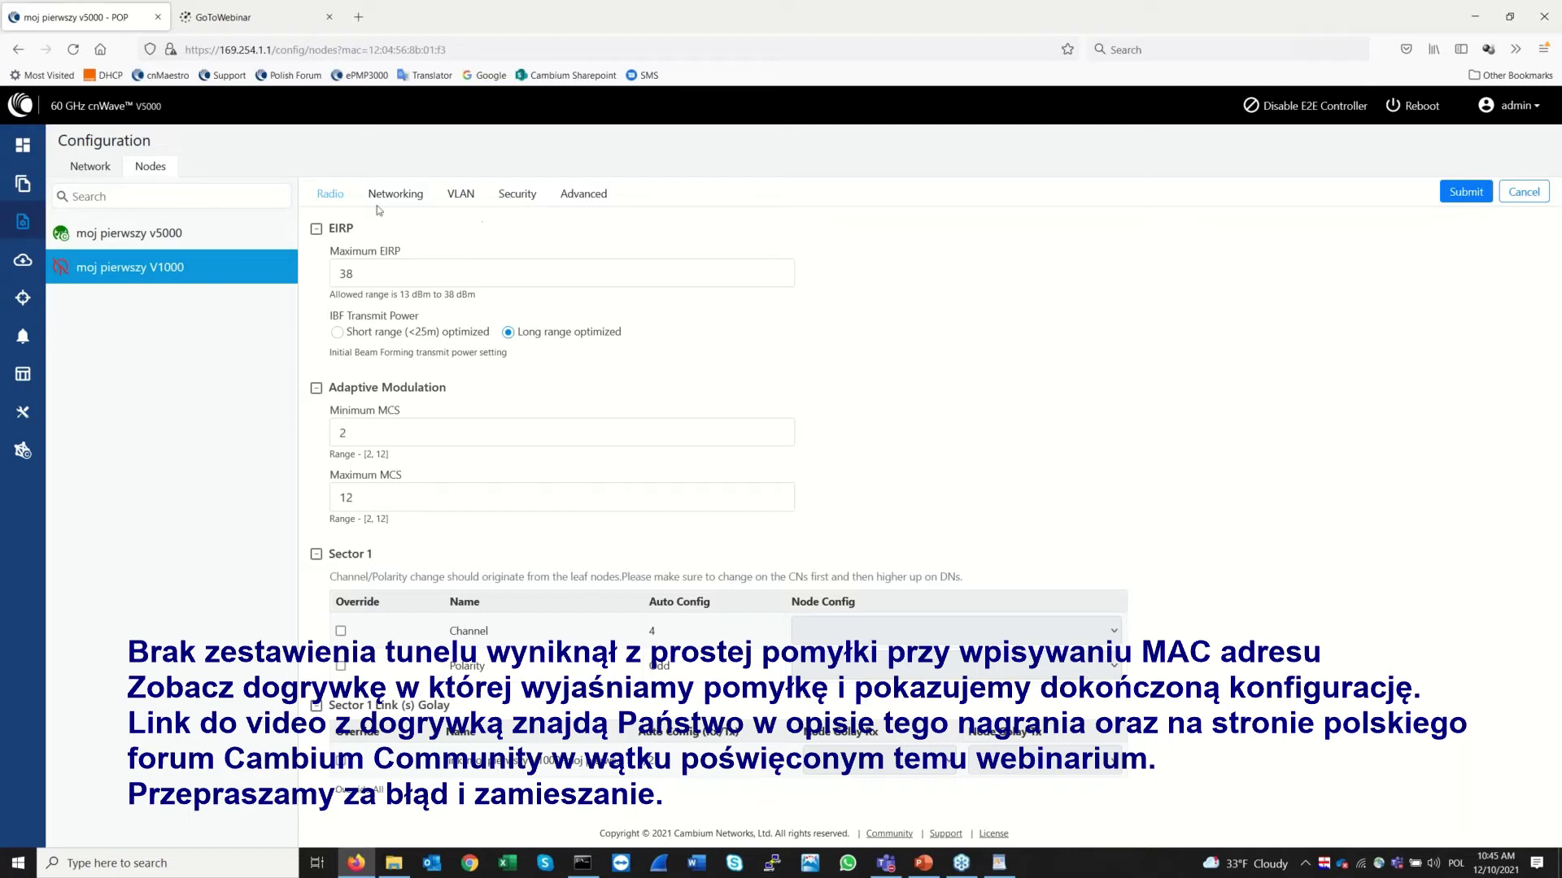
Select the moj pierwszy v5000 node, then return to the network-wide Basic configuration
click(104, 239)
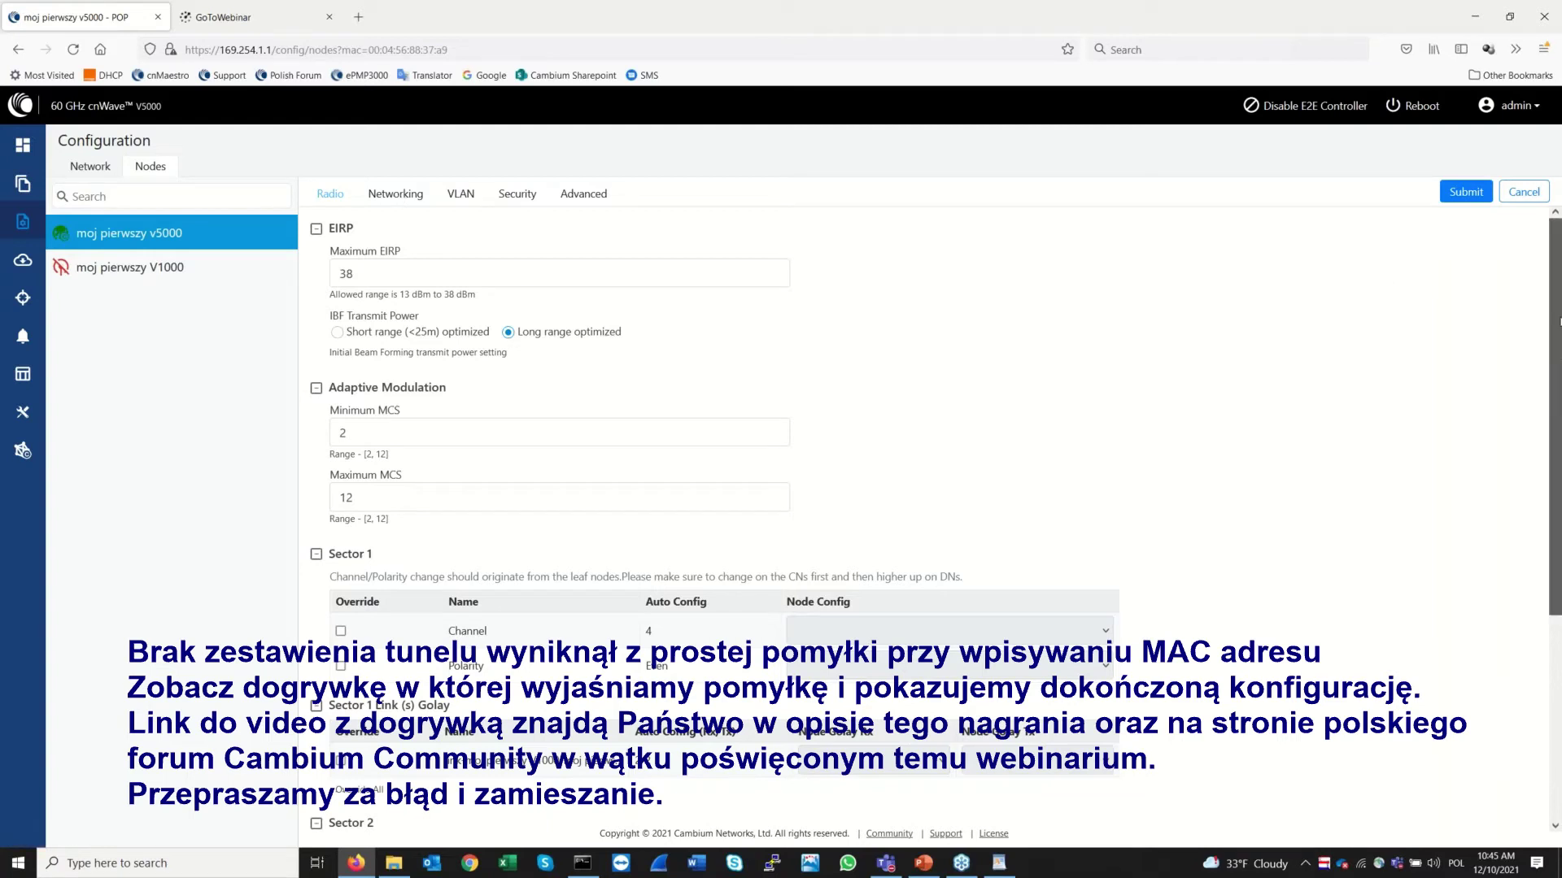
scroll(1556, 244, down, 3)
scroll(1559, 225, up, 2)
scroll(1558, 224, up, 2)
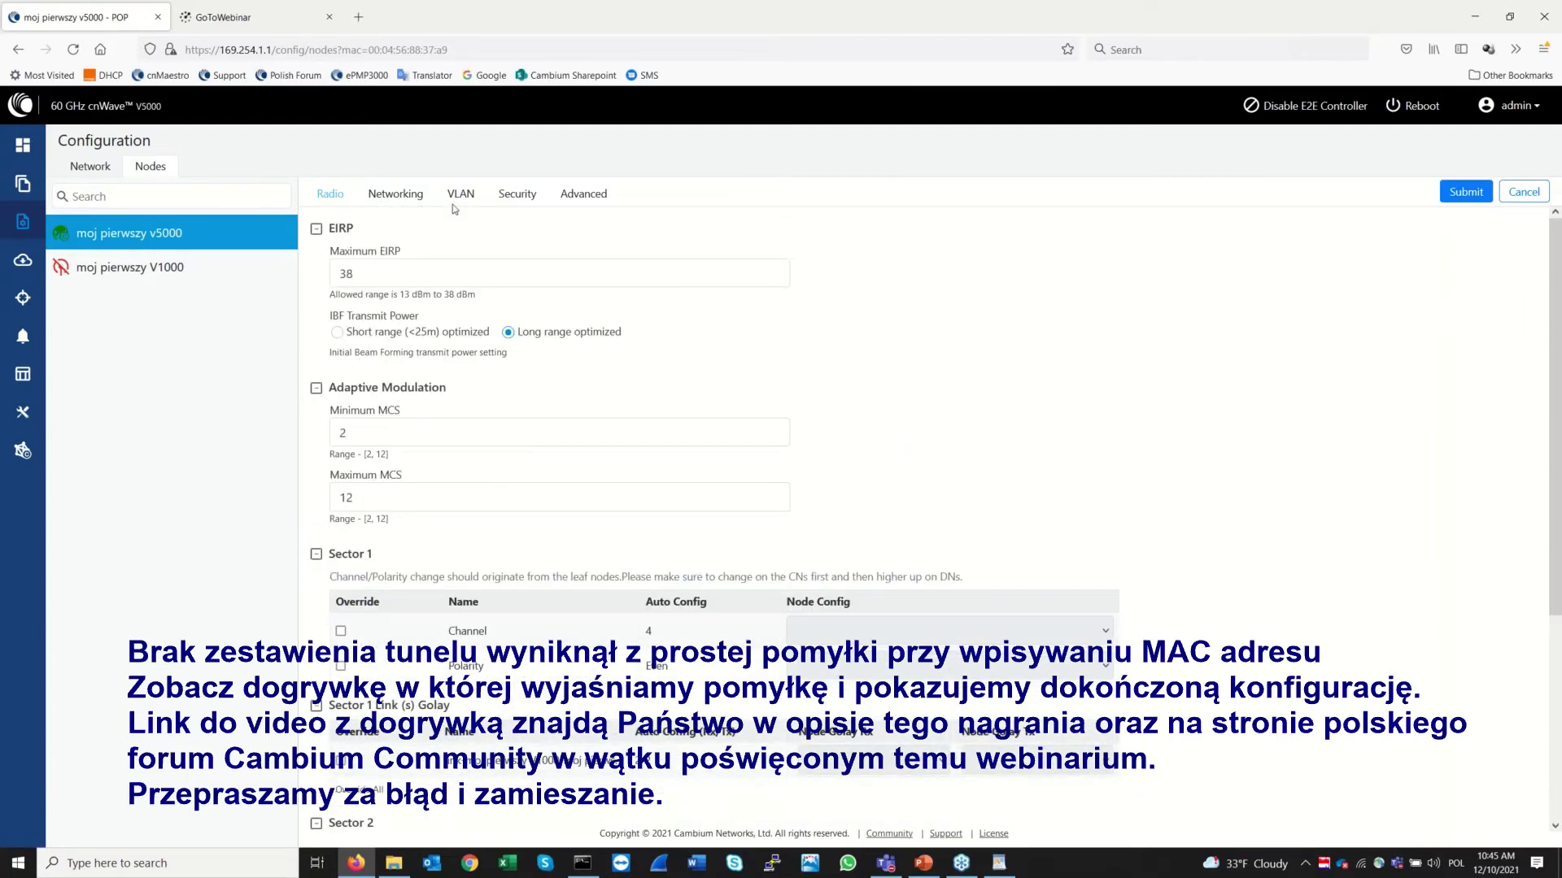
click(89, 167)
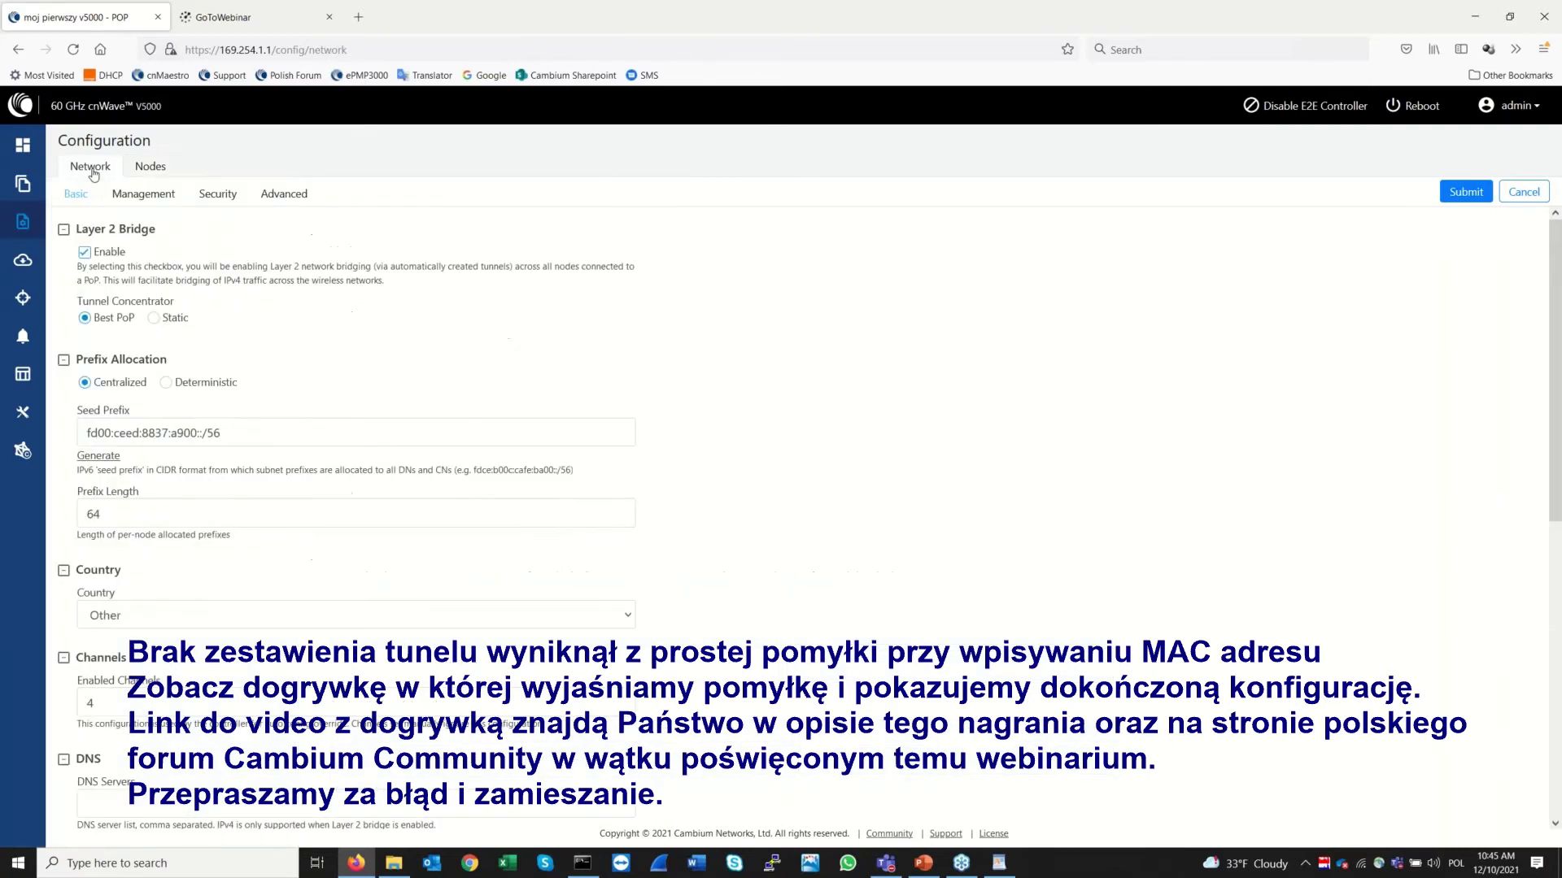
Glance at the Management settings, then return to the Dashboard showing 0 links online
click(143, 198)
click(22, 148)
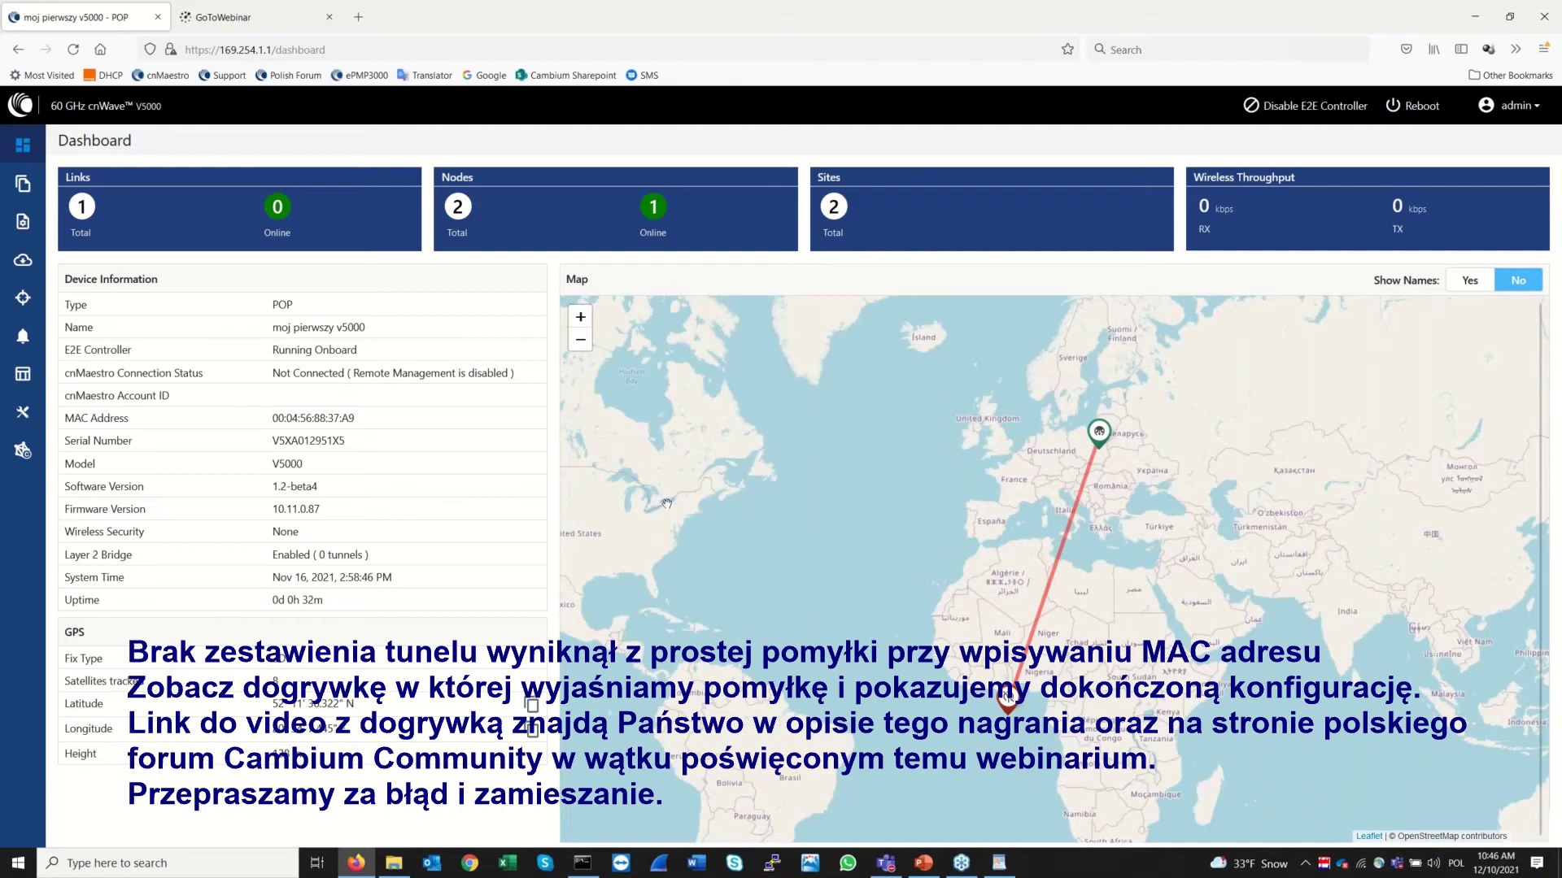
Check the Topology Nodes, Links and Sites lists, then return to the Dashboard with 1 link online
click(24, 187)
click(141, 167)
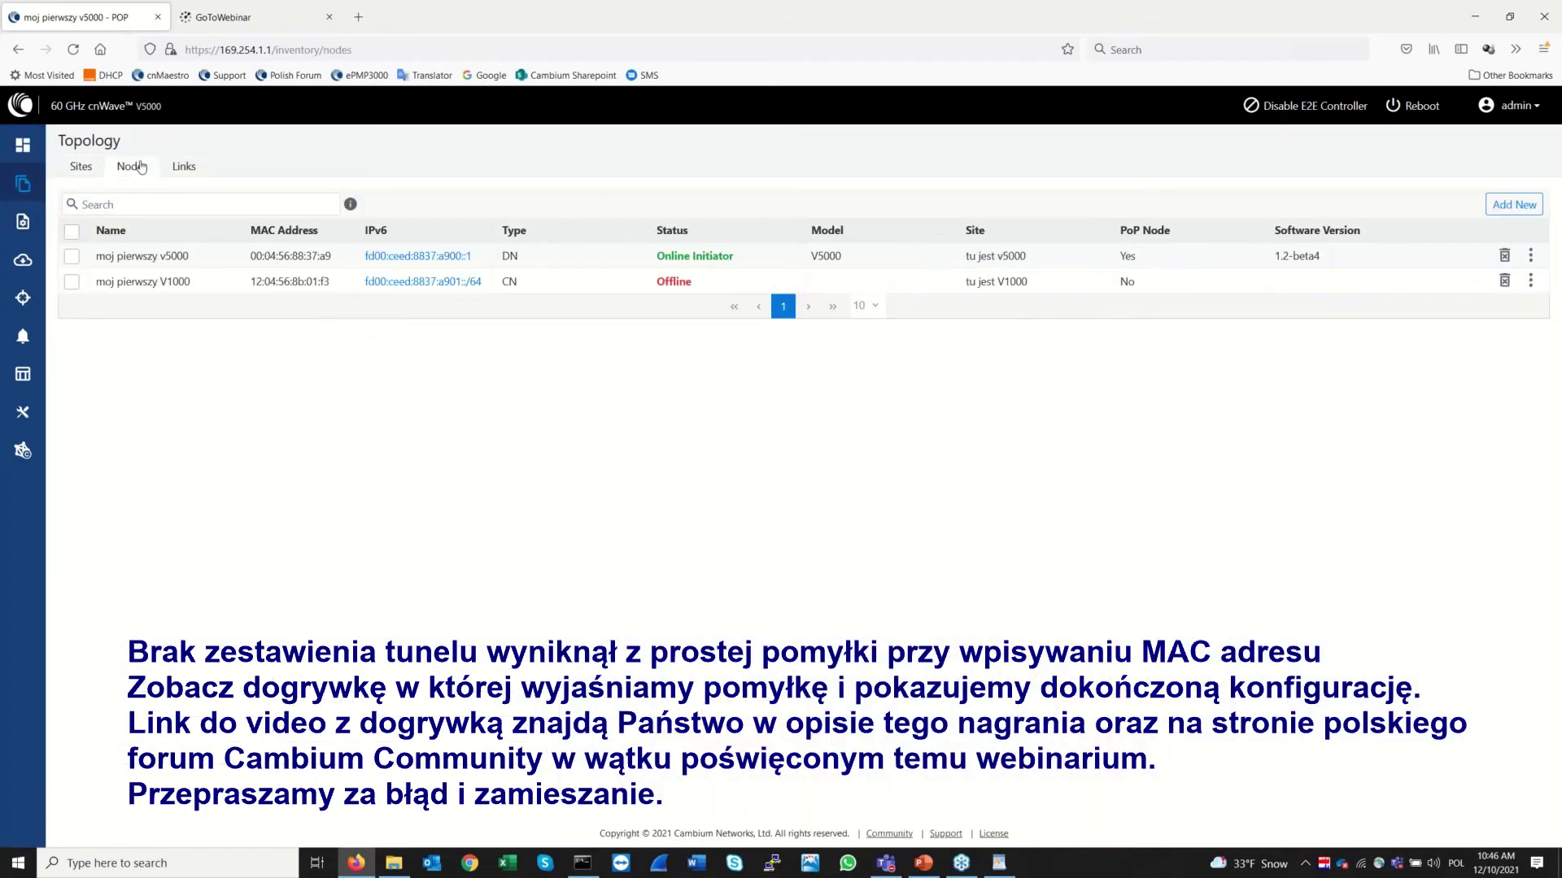
click(184, 167)
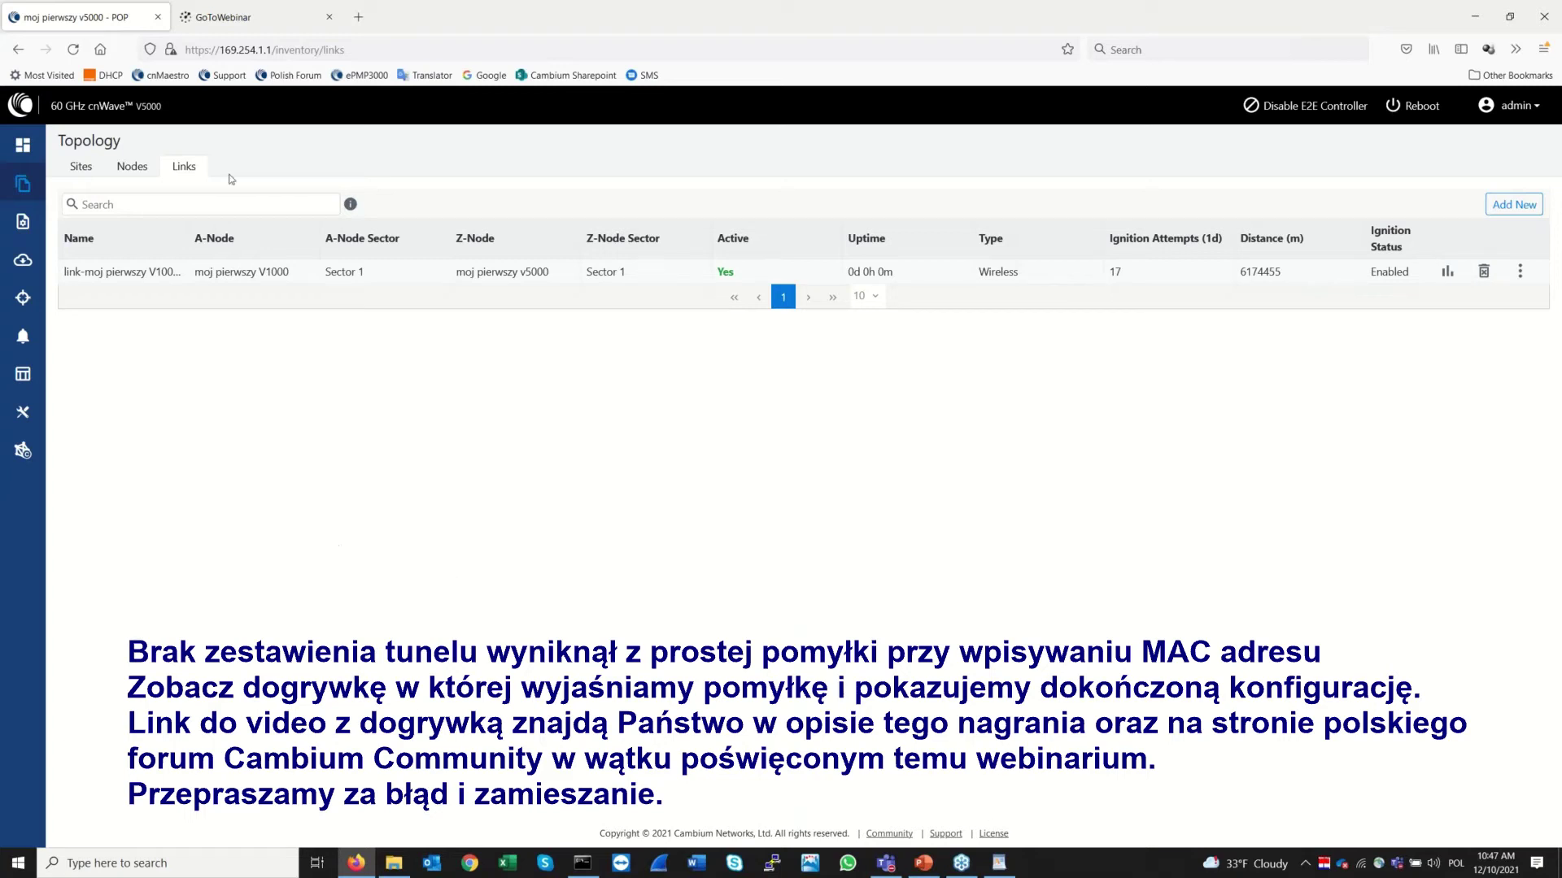
click(139, 167)
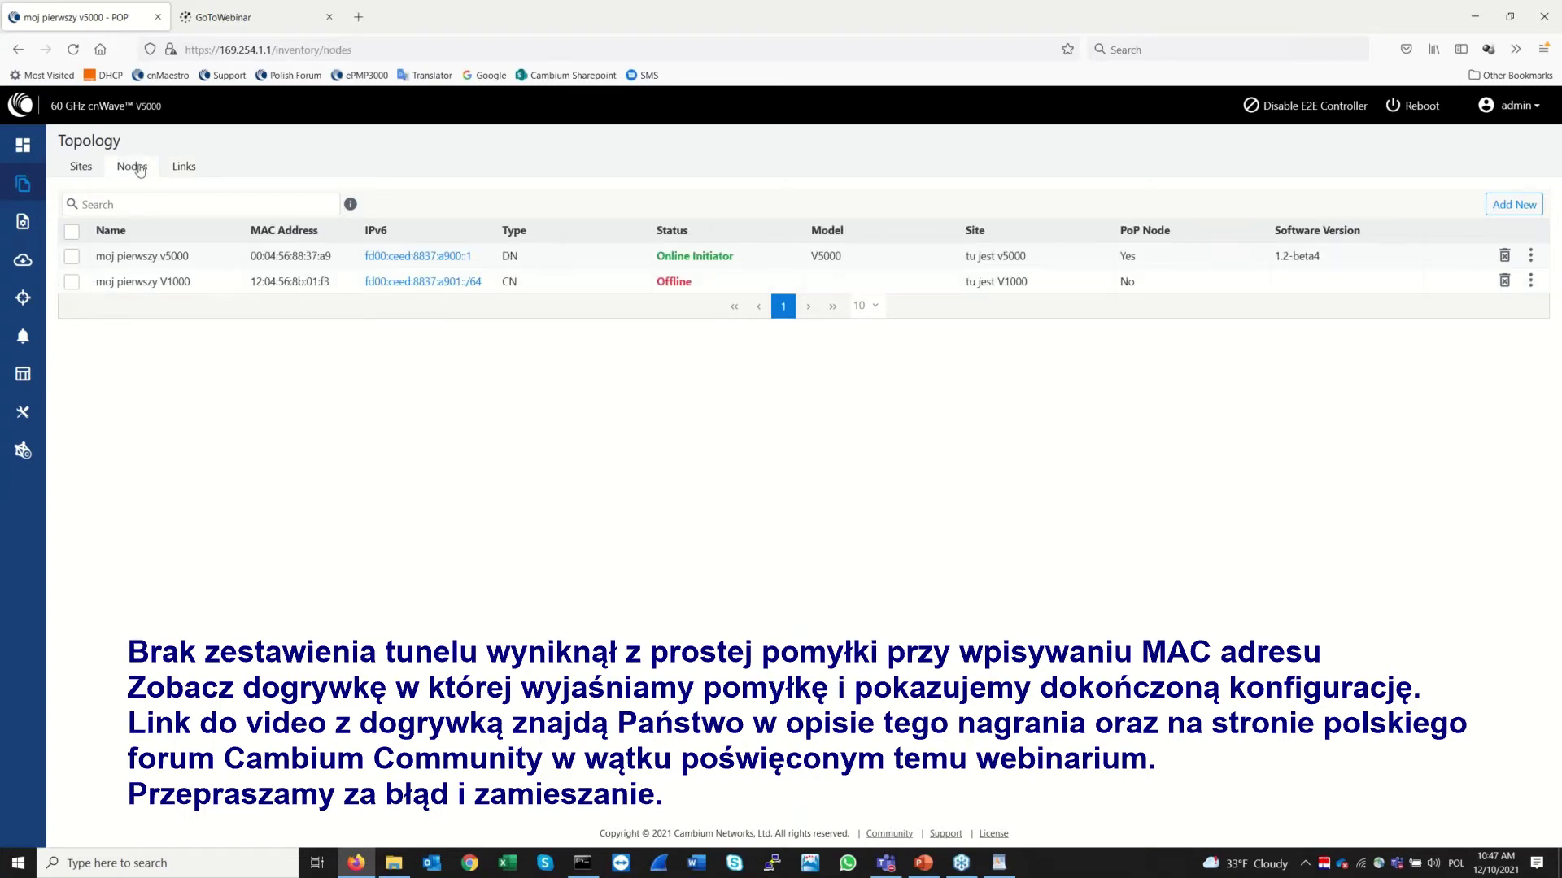
click(81, 168)
click(17, 158)
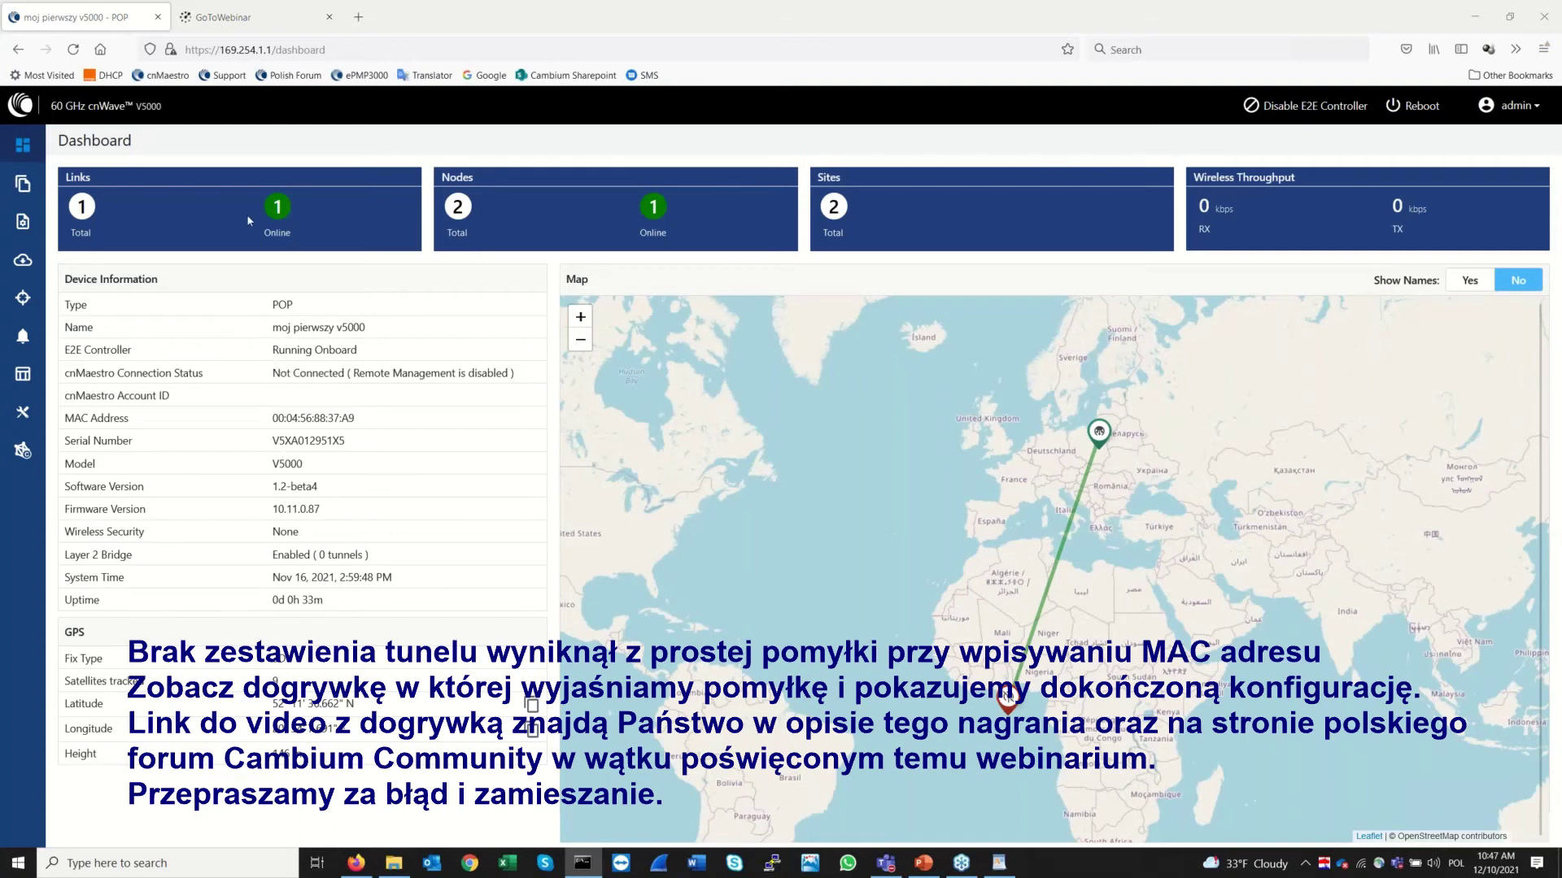
Review the Topology nodes and link status and the Onboard E2E Controller settings, then go to the Dashboard
click(23, 183)
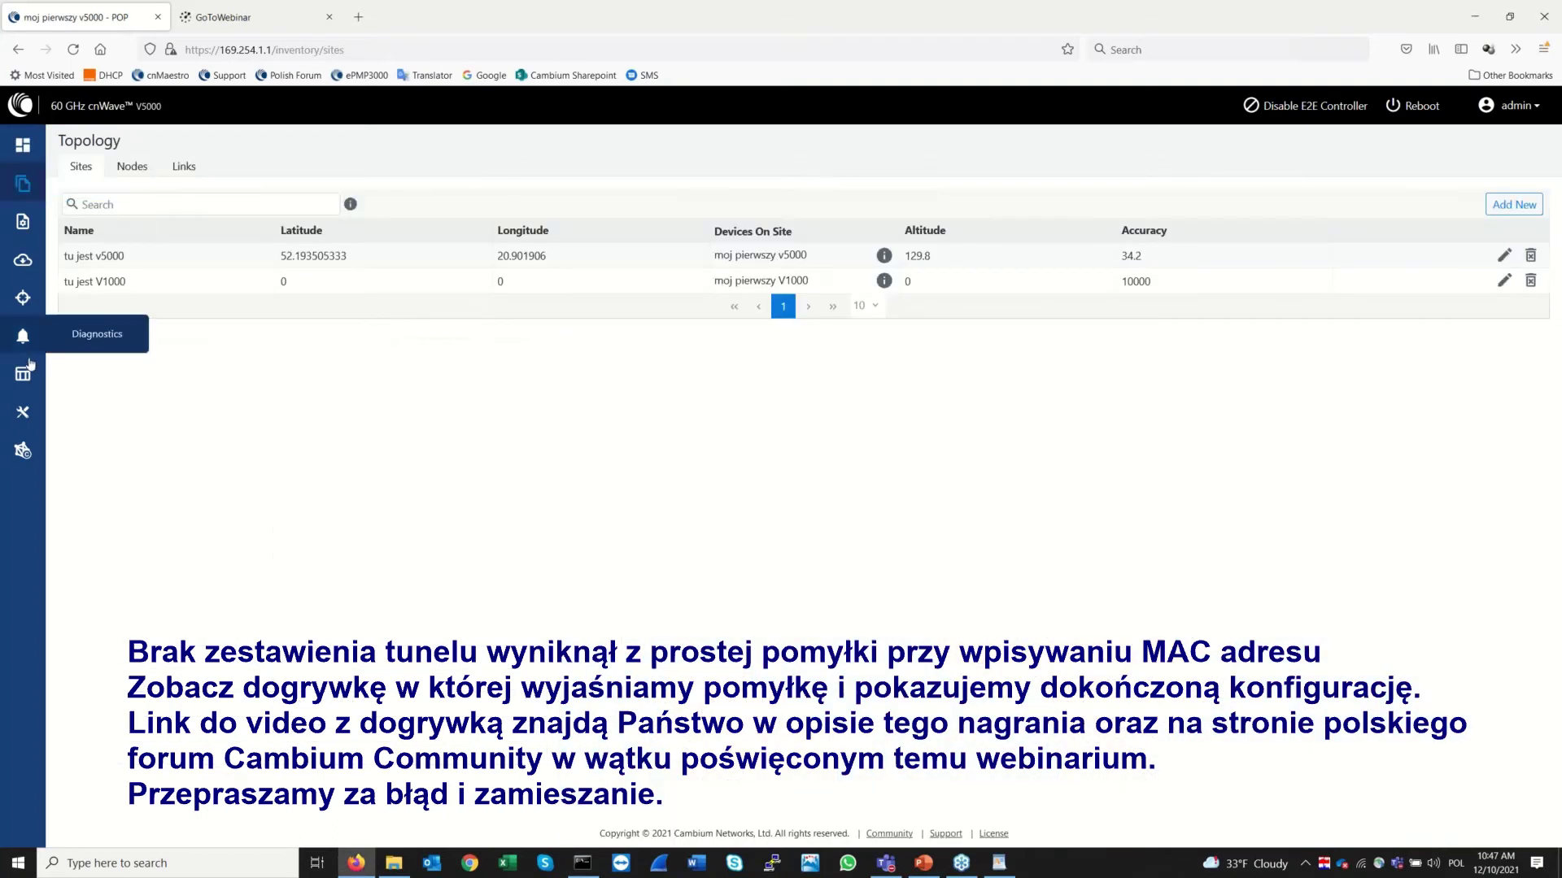
click(135, 166)
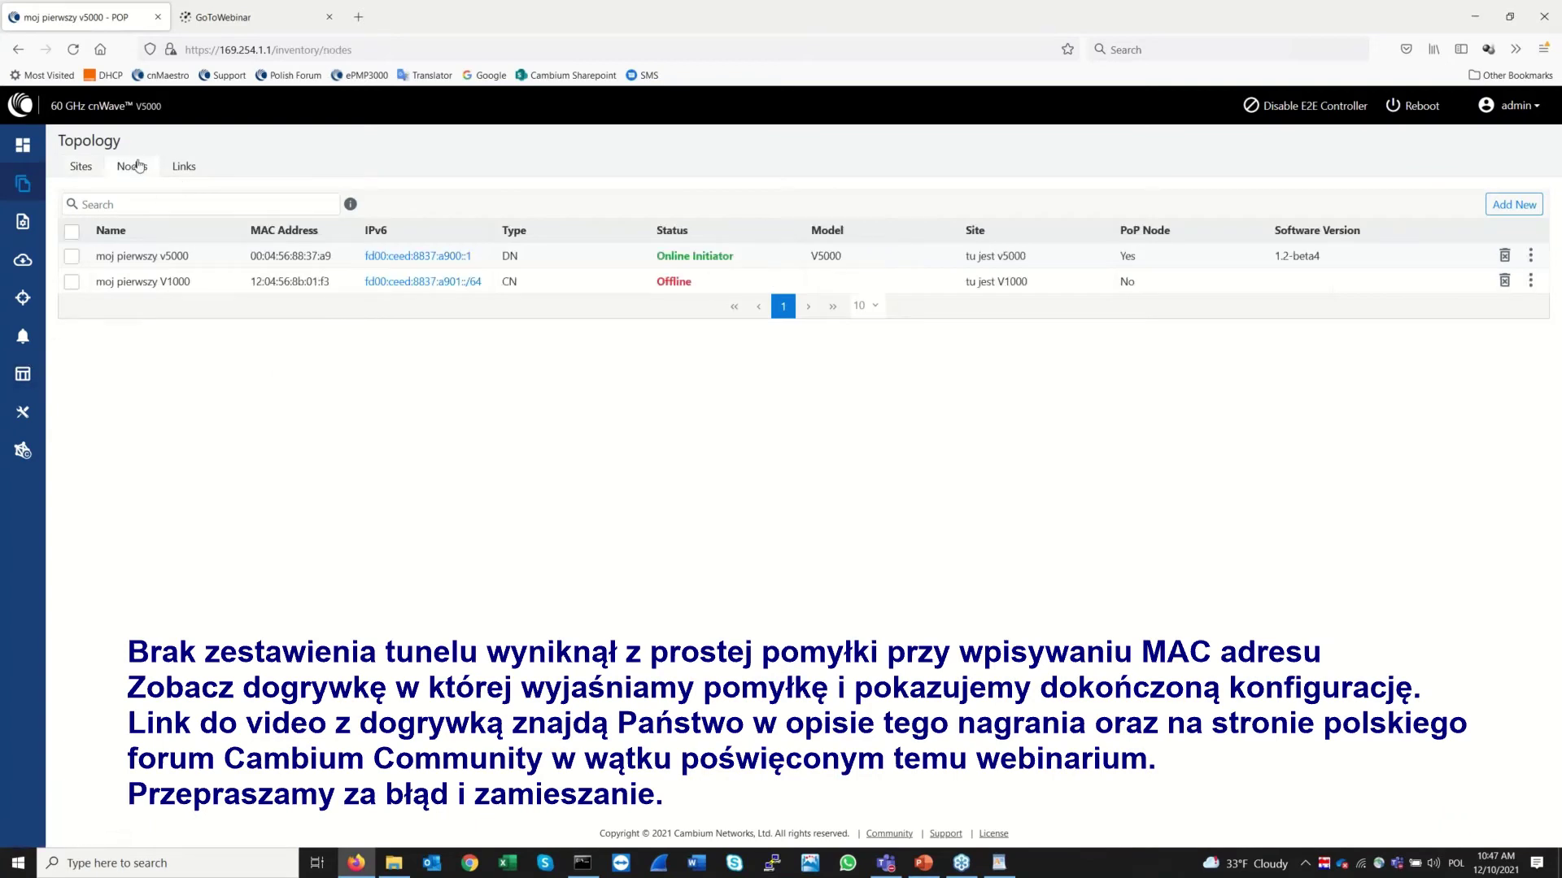
click(179, 168)
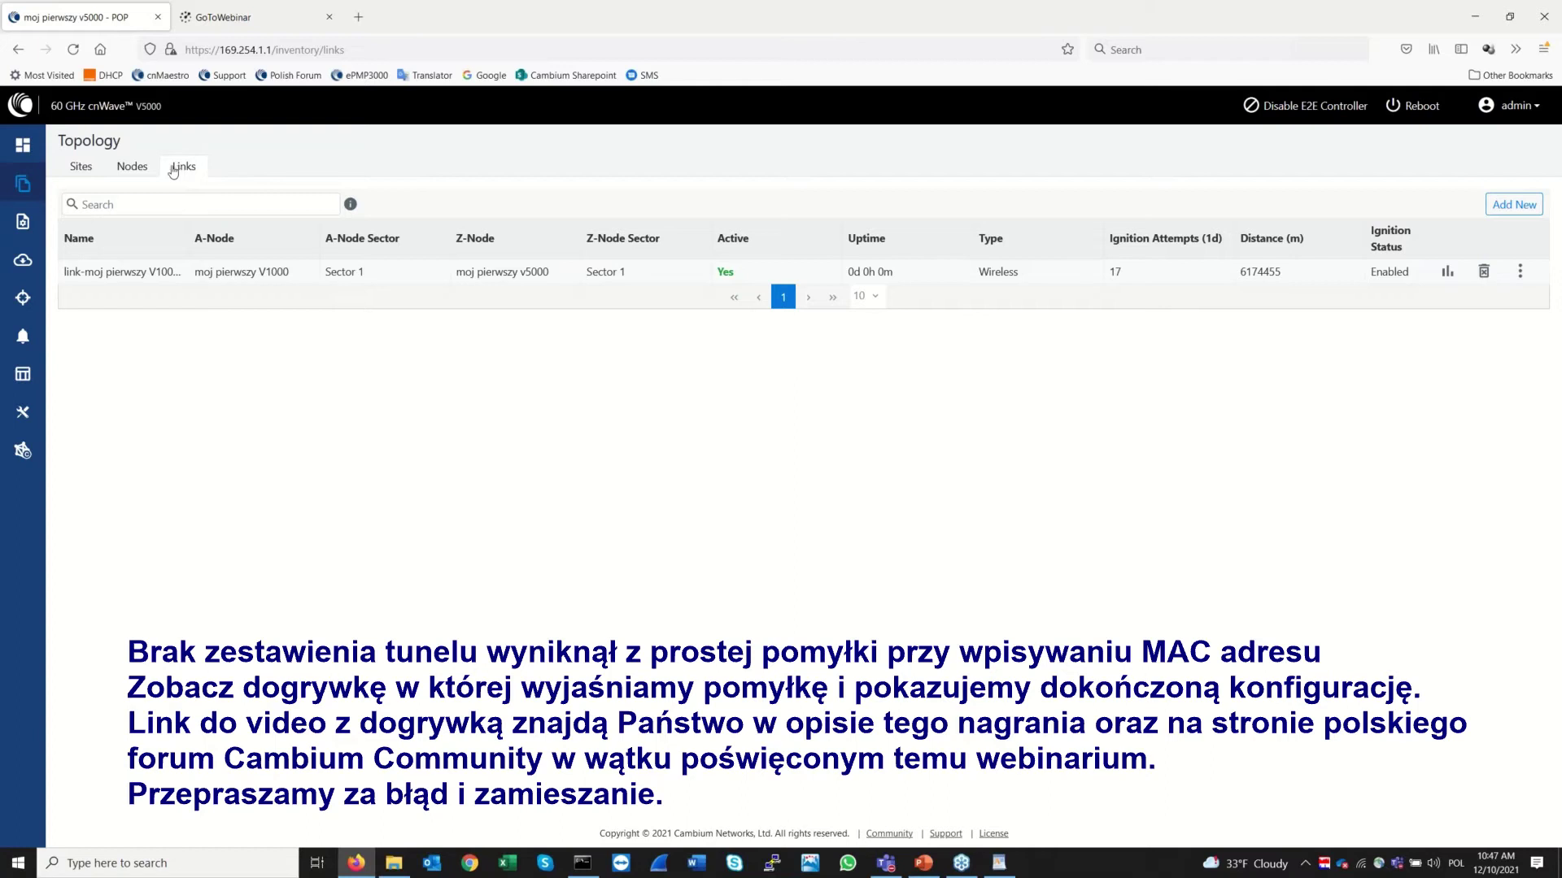
click(140, 168)
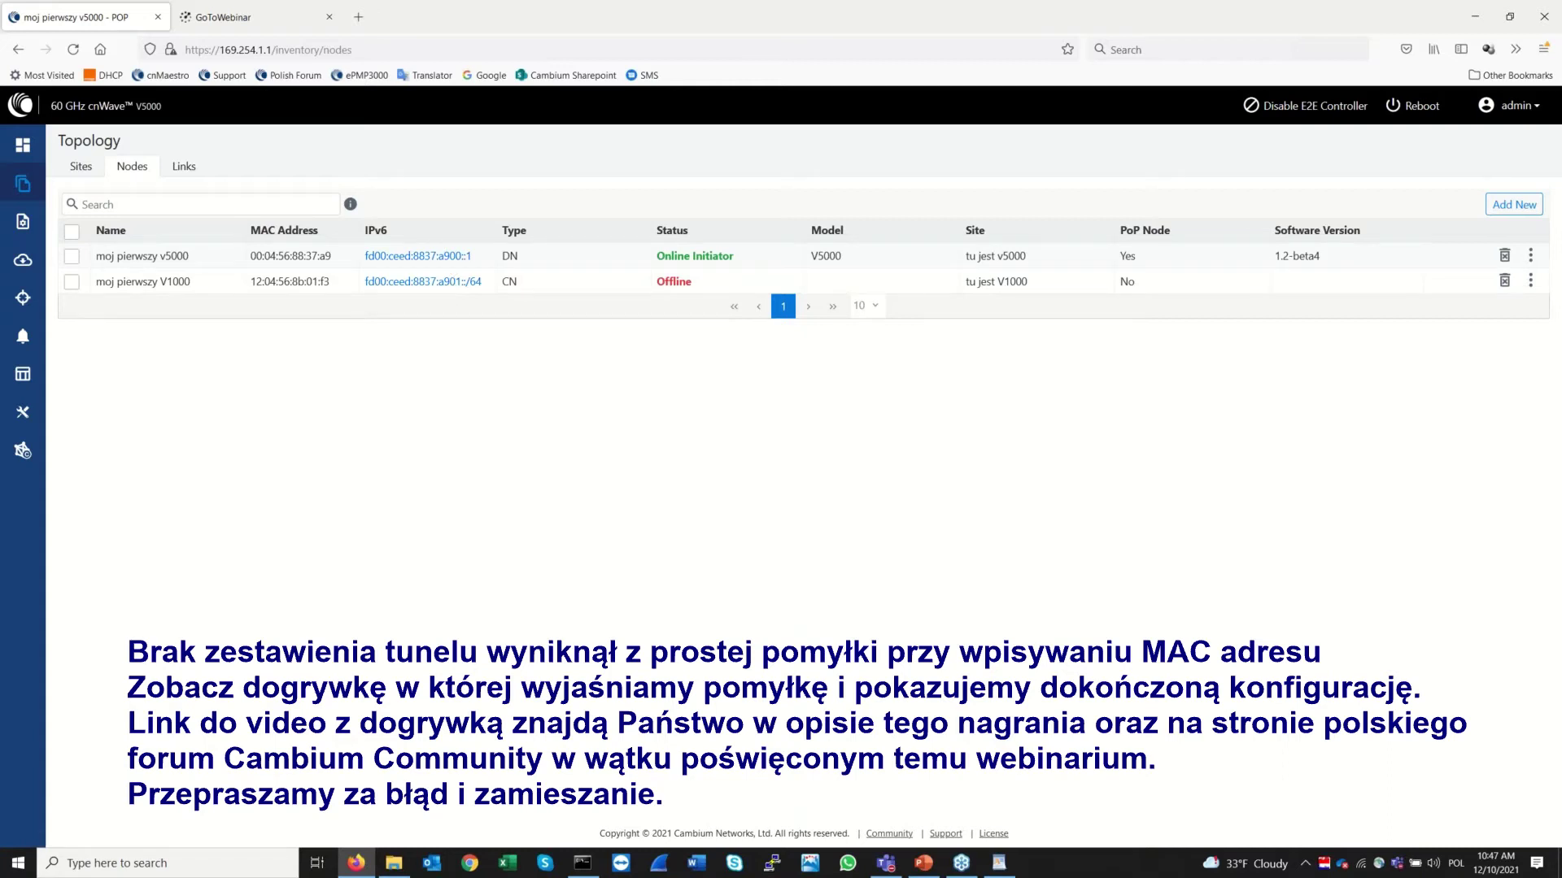
click(23, 449)
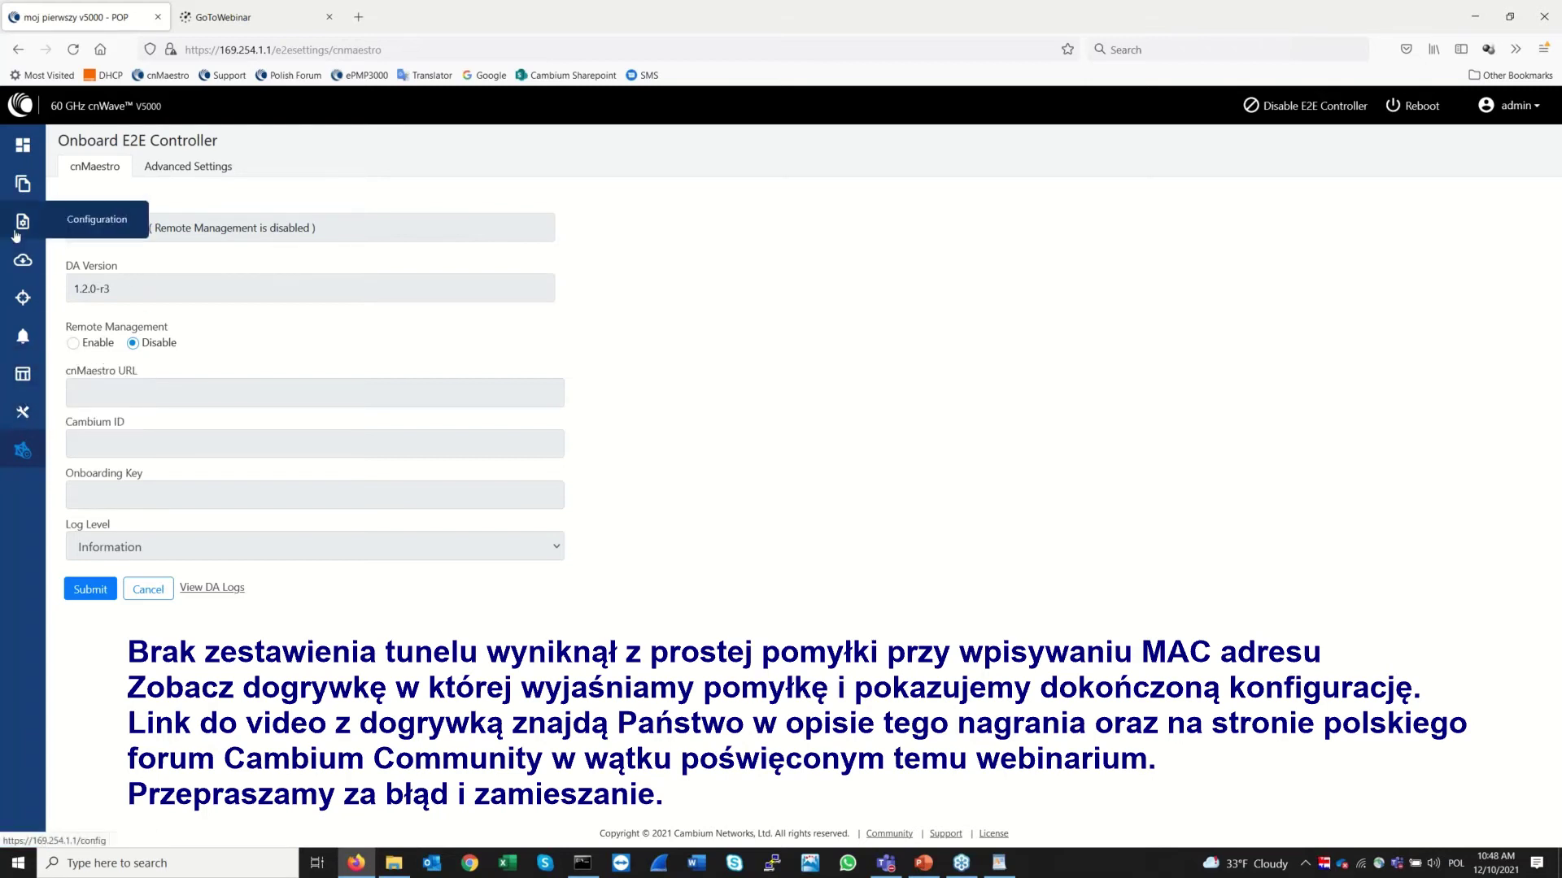
click(21, 144)
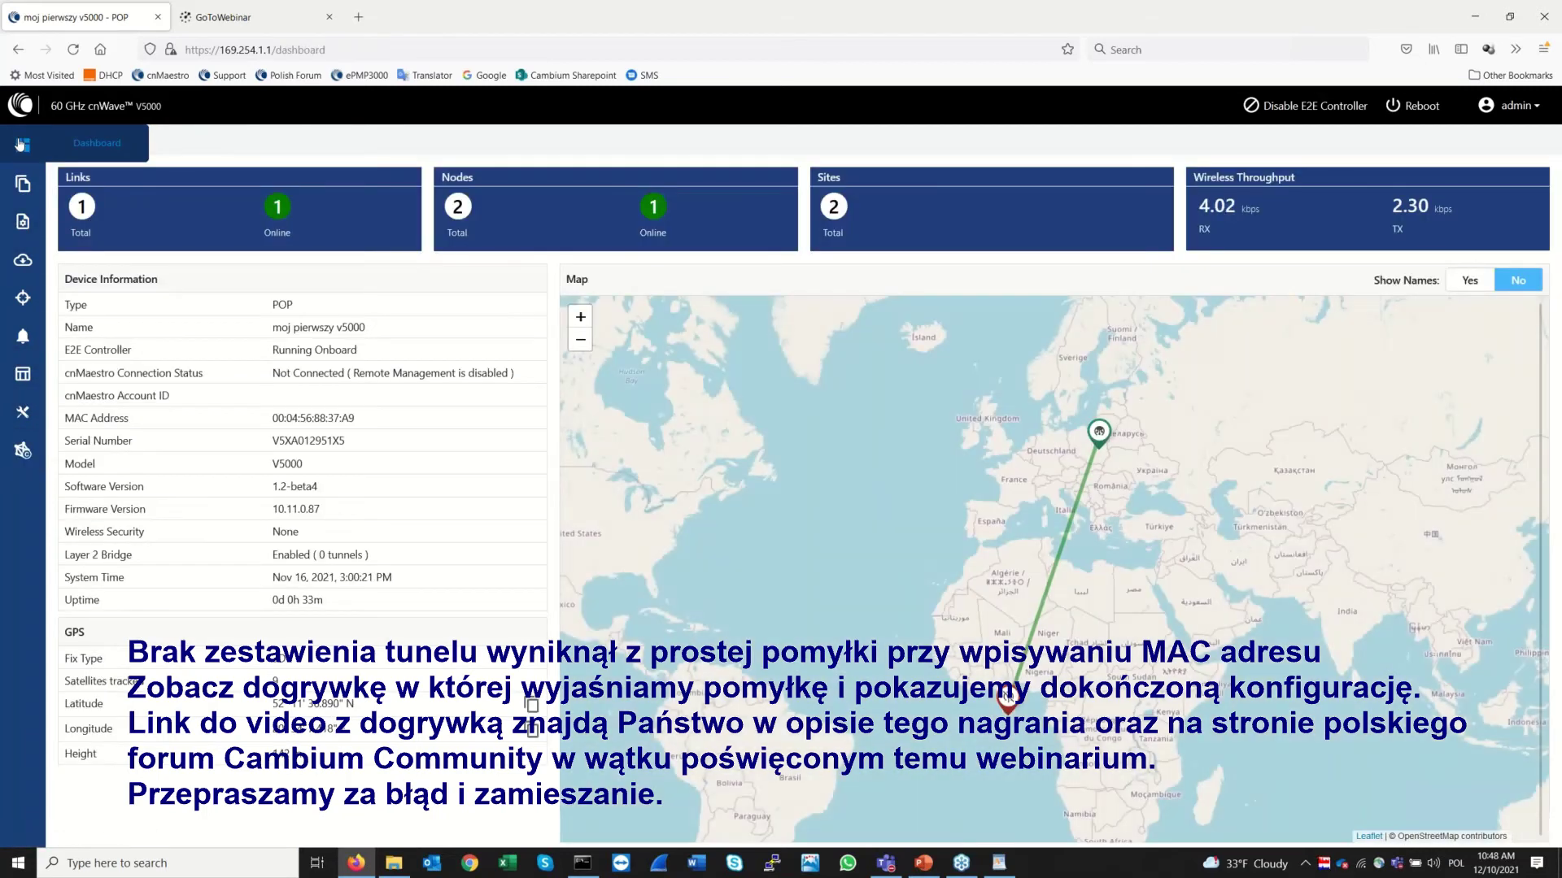
Recheck the Topology Nodes, Links and Sites lists and return to the Dashboard
click(21, 184)
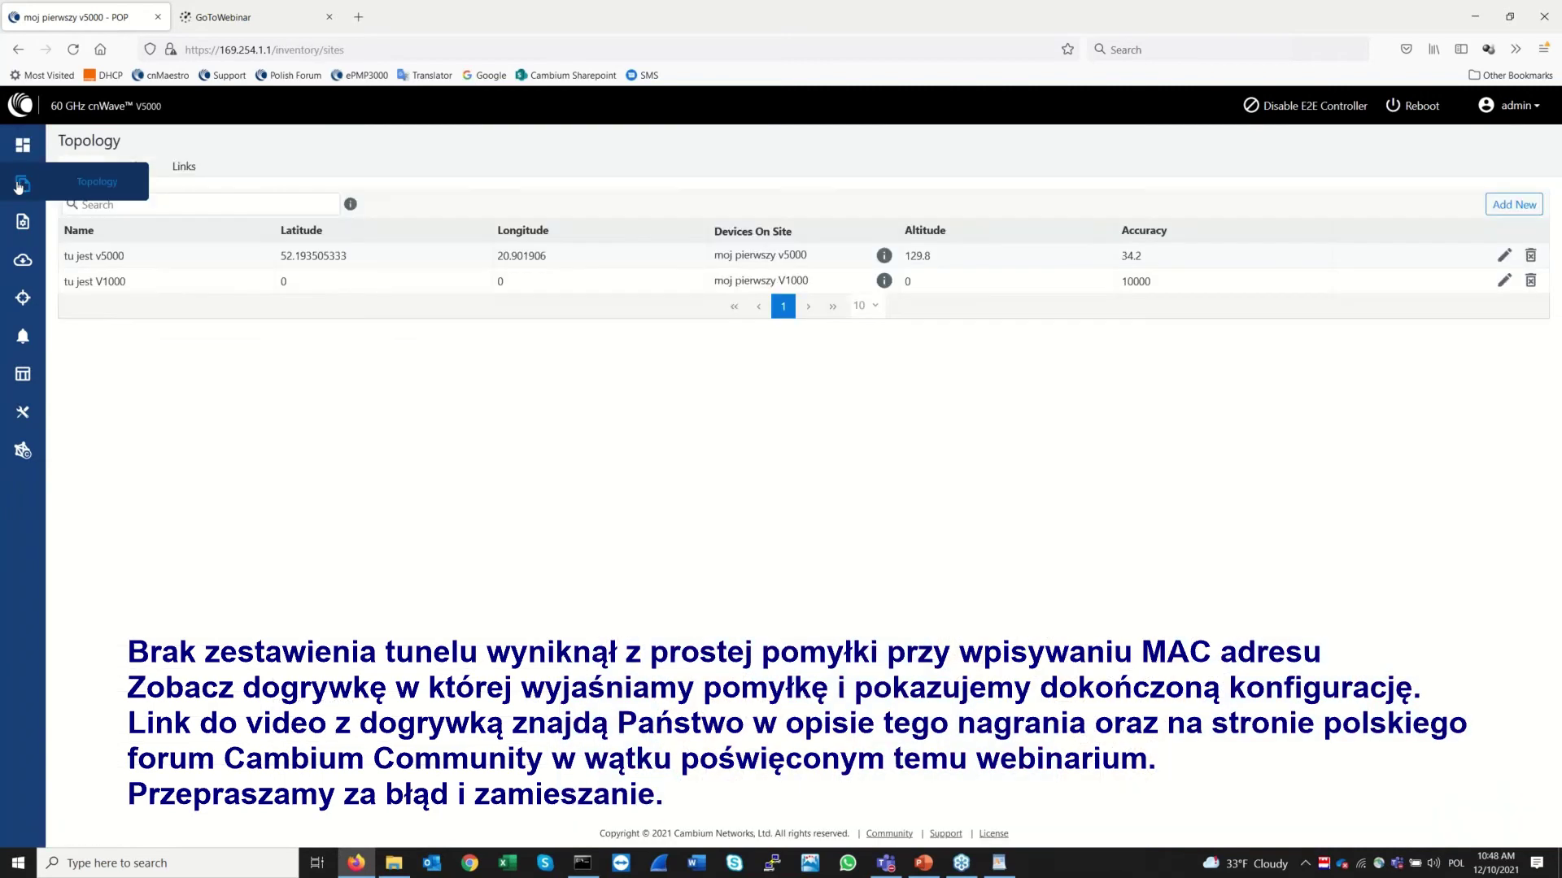
click(135, 170)
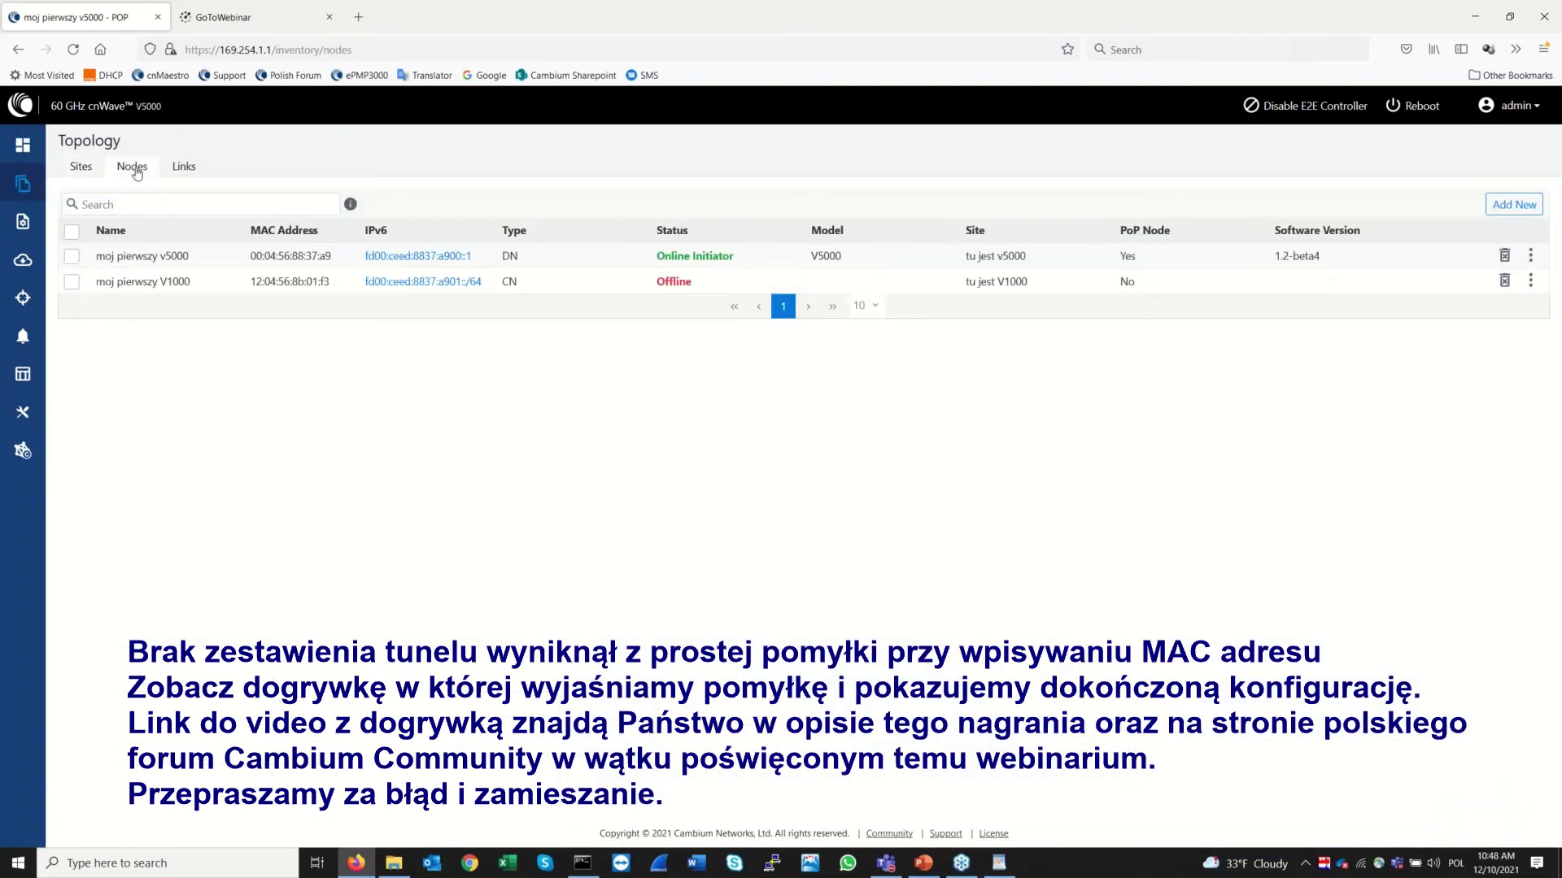
click(185, 168)
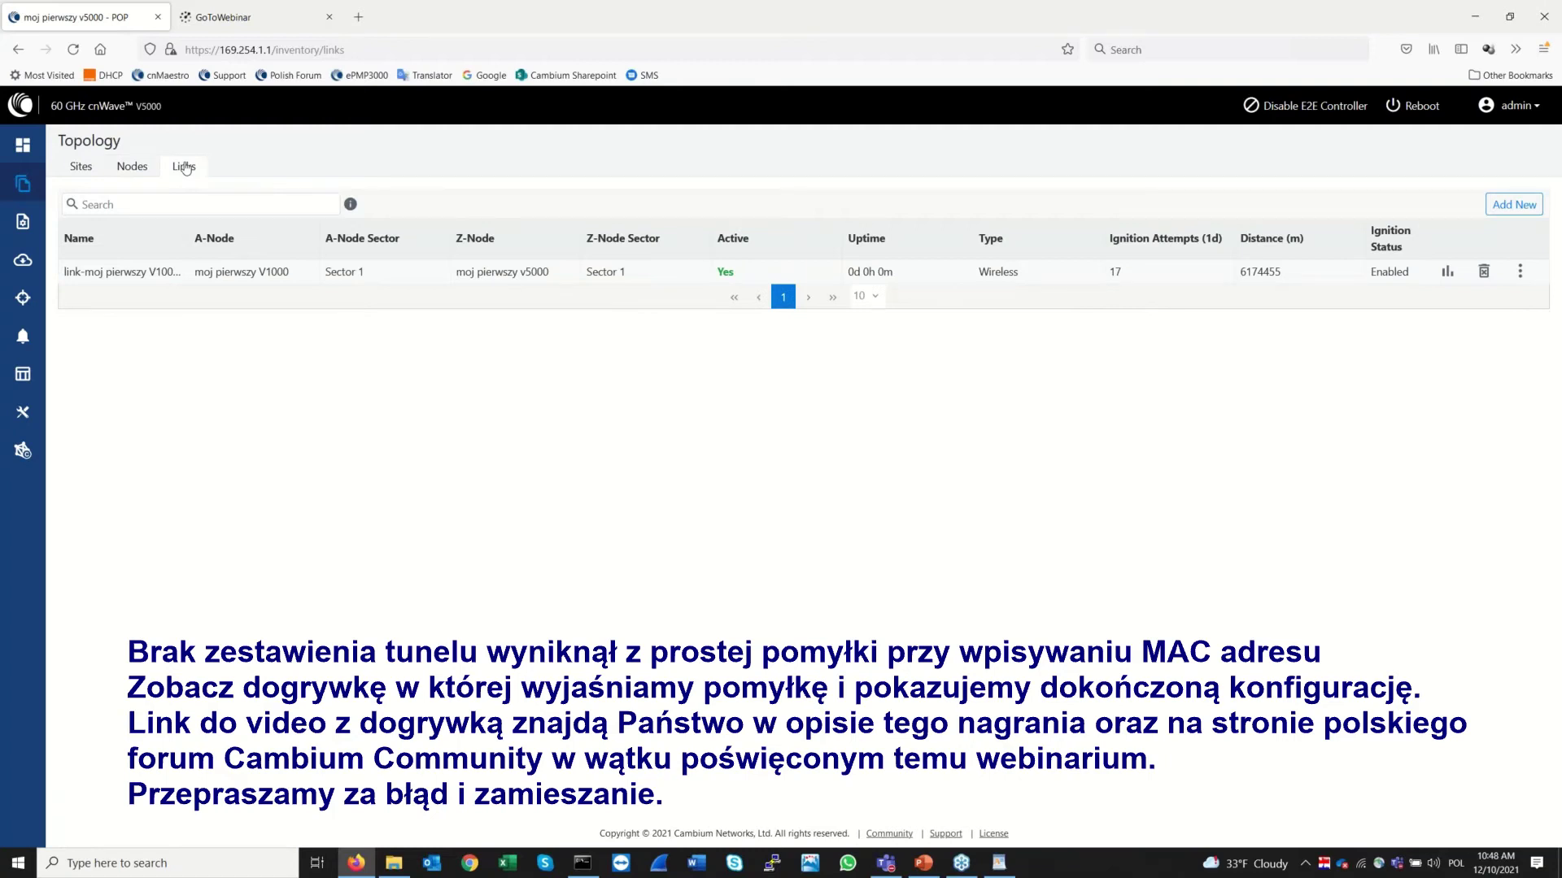
click(135, 169)
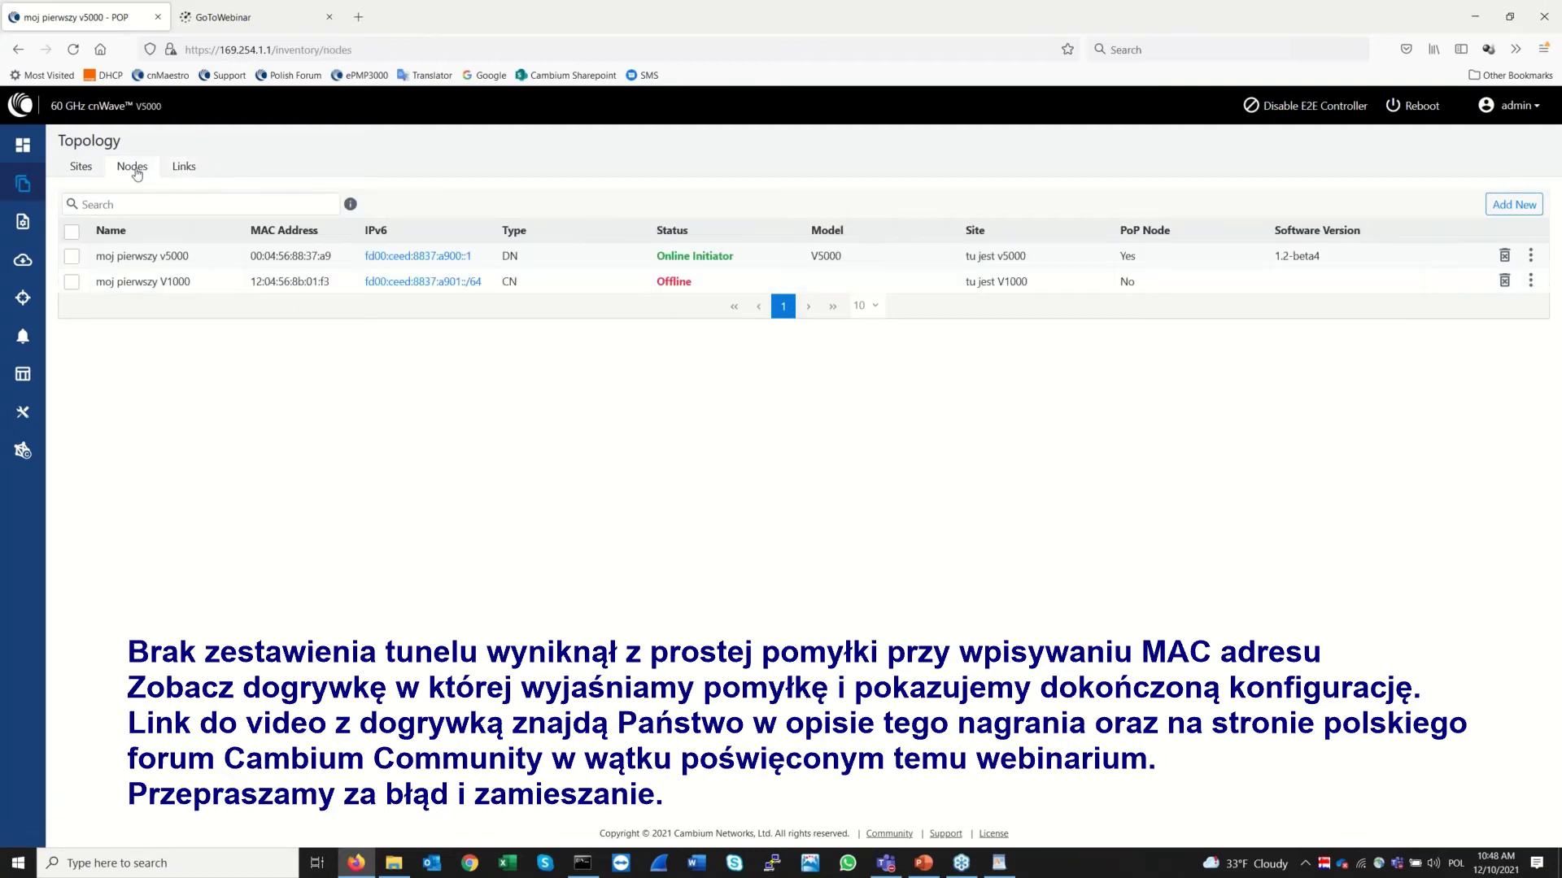
click(77, 171)
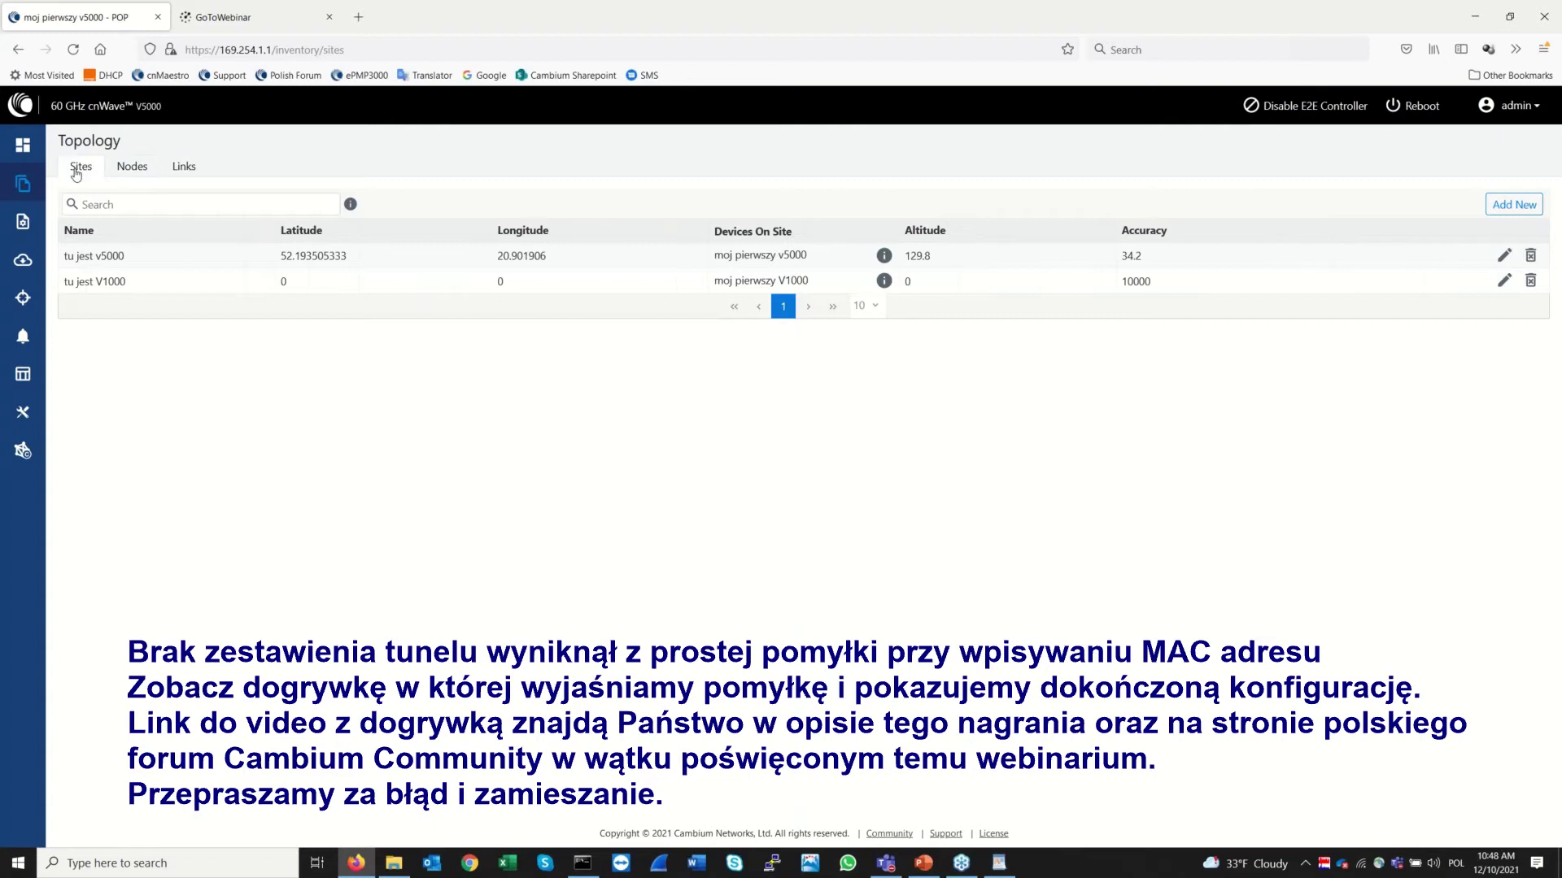
click(18, 151)
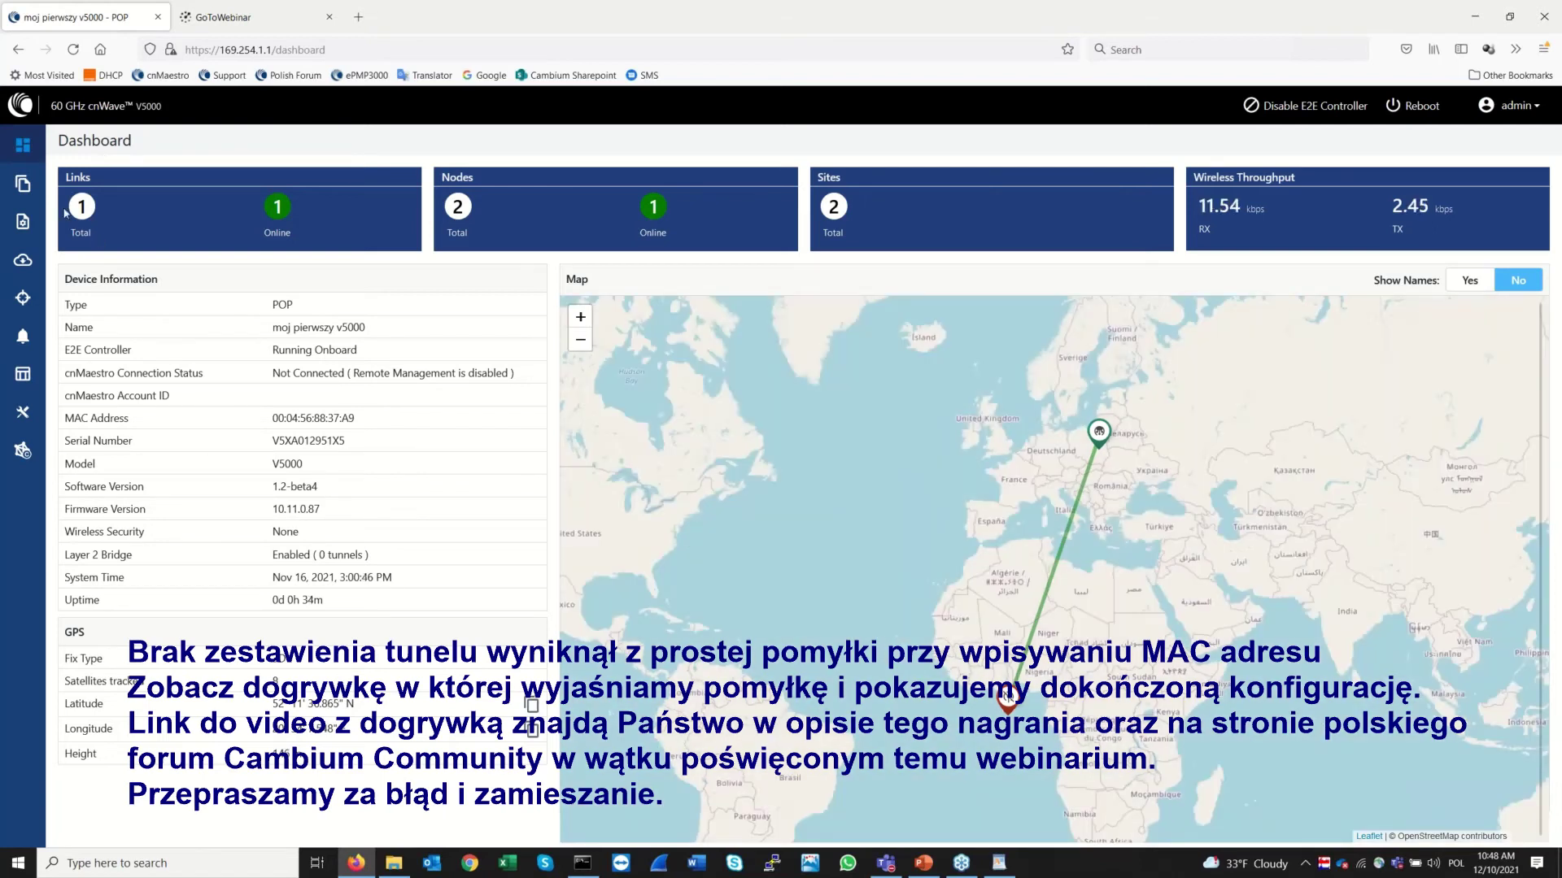
Alternate between Topology and Dashboard until throughput reads 11.54 kbps RX and 2.45 kbps TX
click(23, 189)
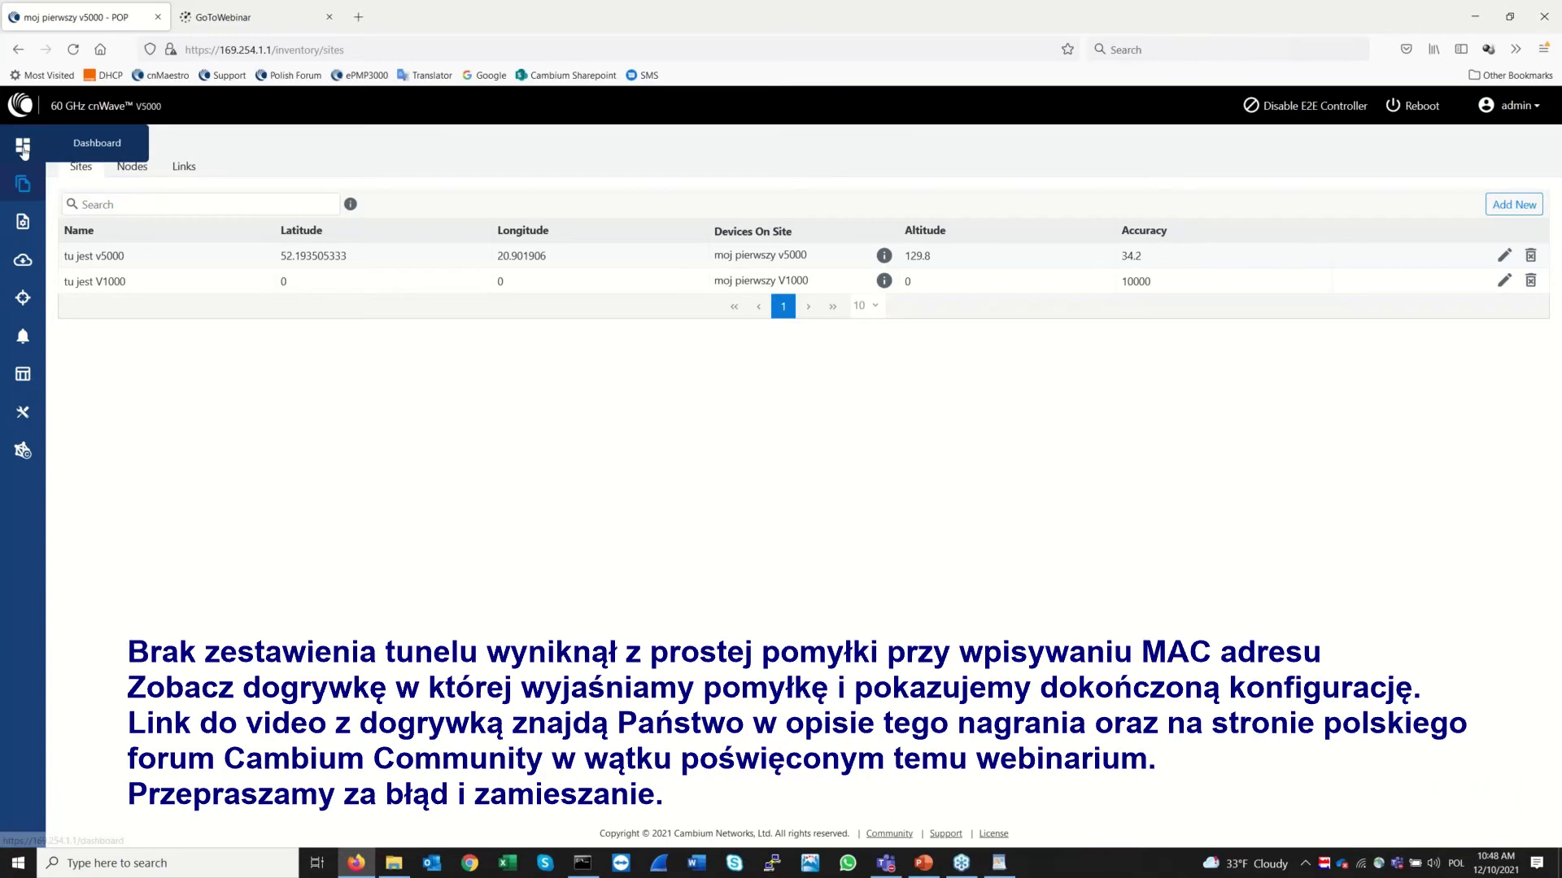
click(23, 148)
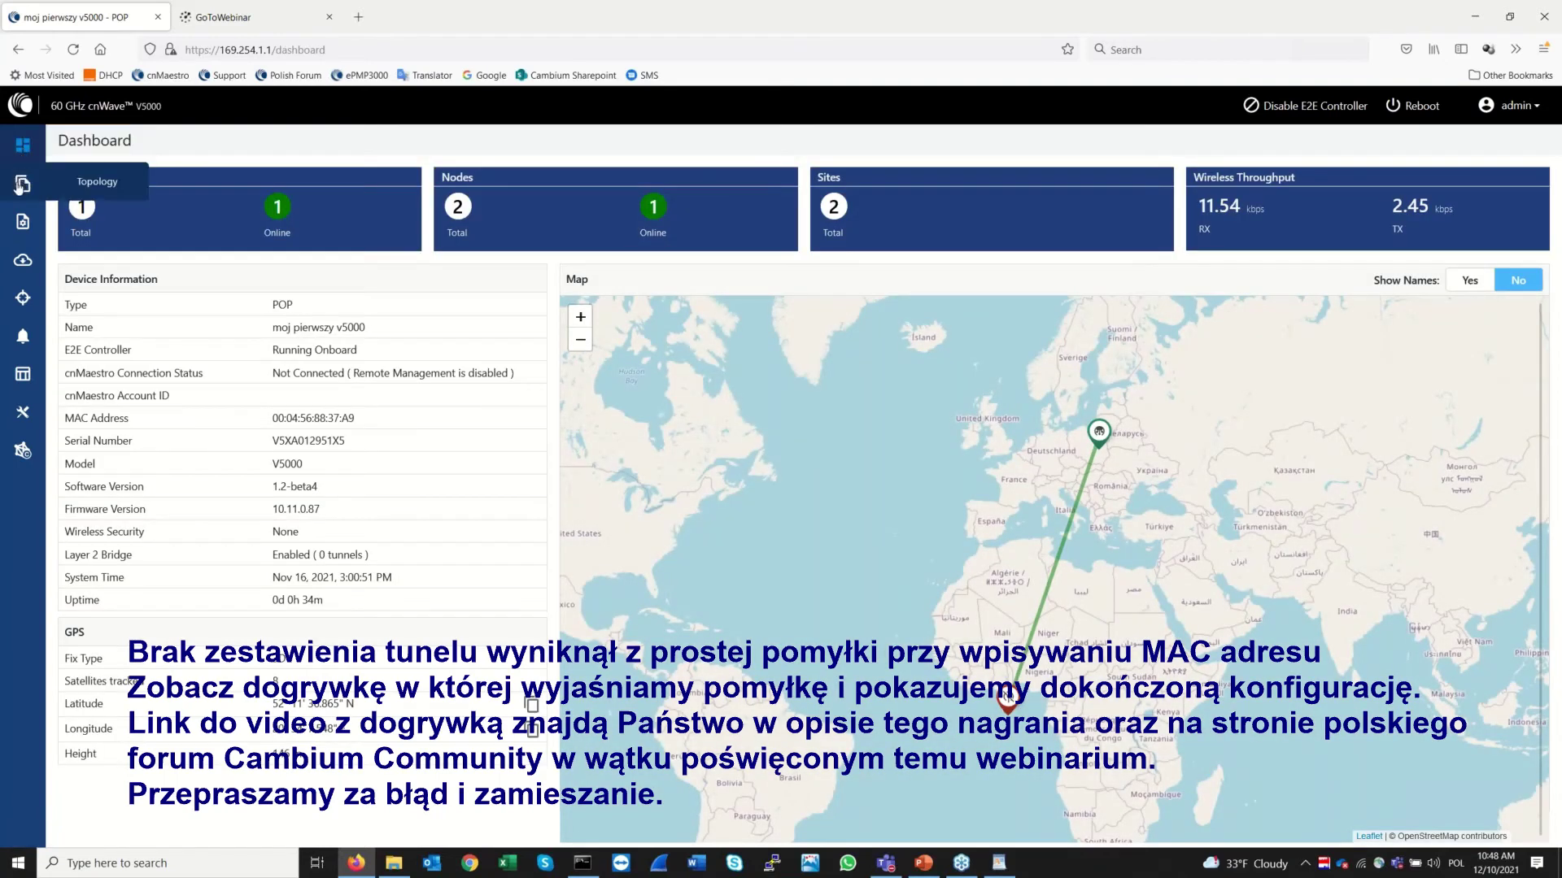
click(23, 187)
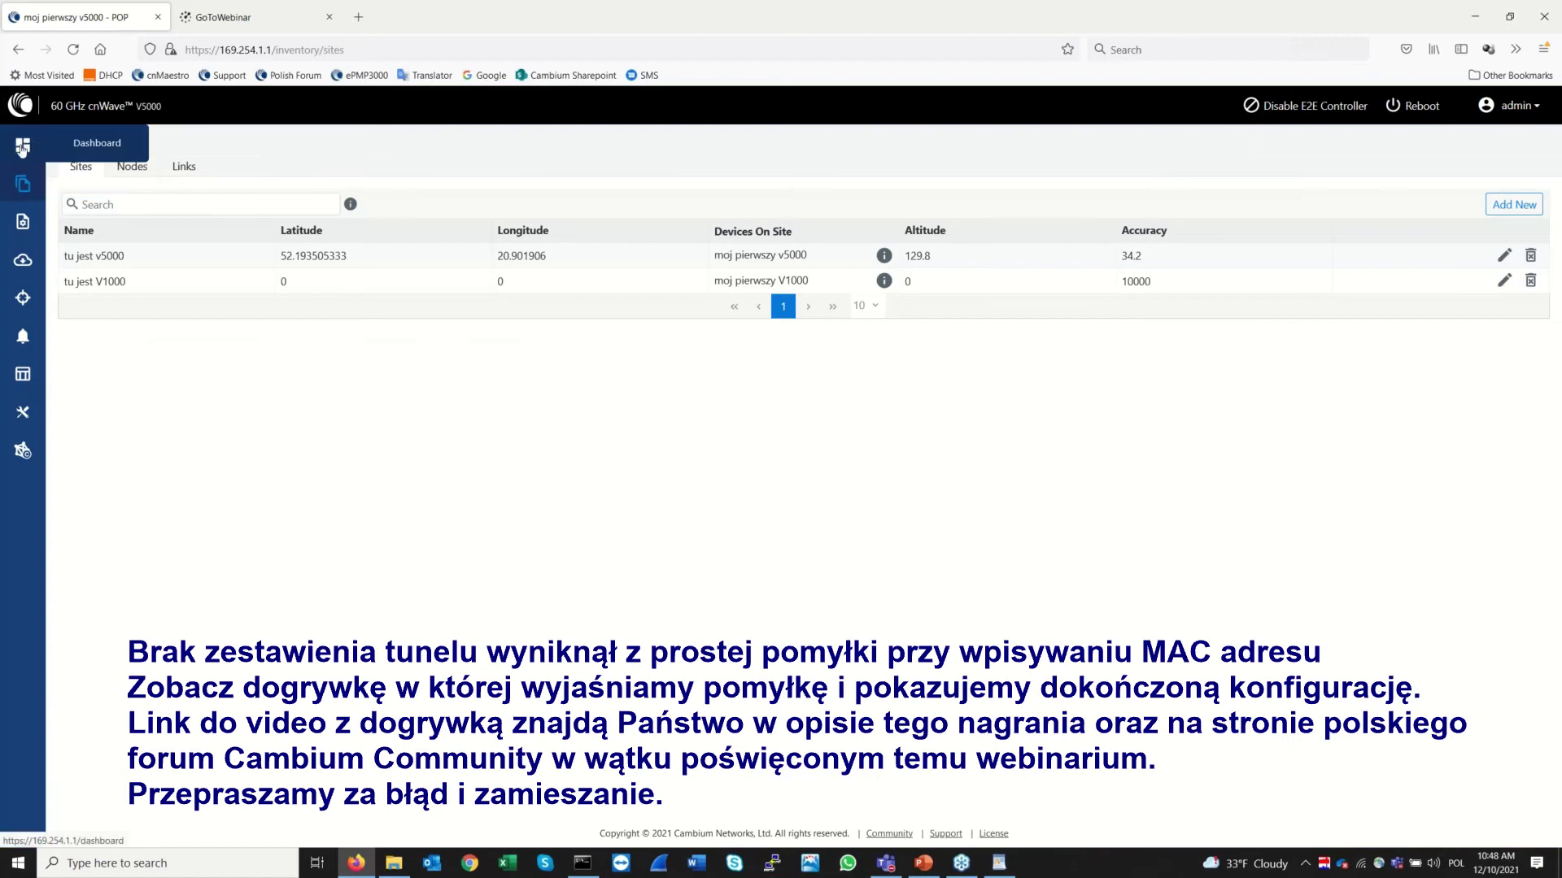
click(22, 148)
click(21, 187)
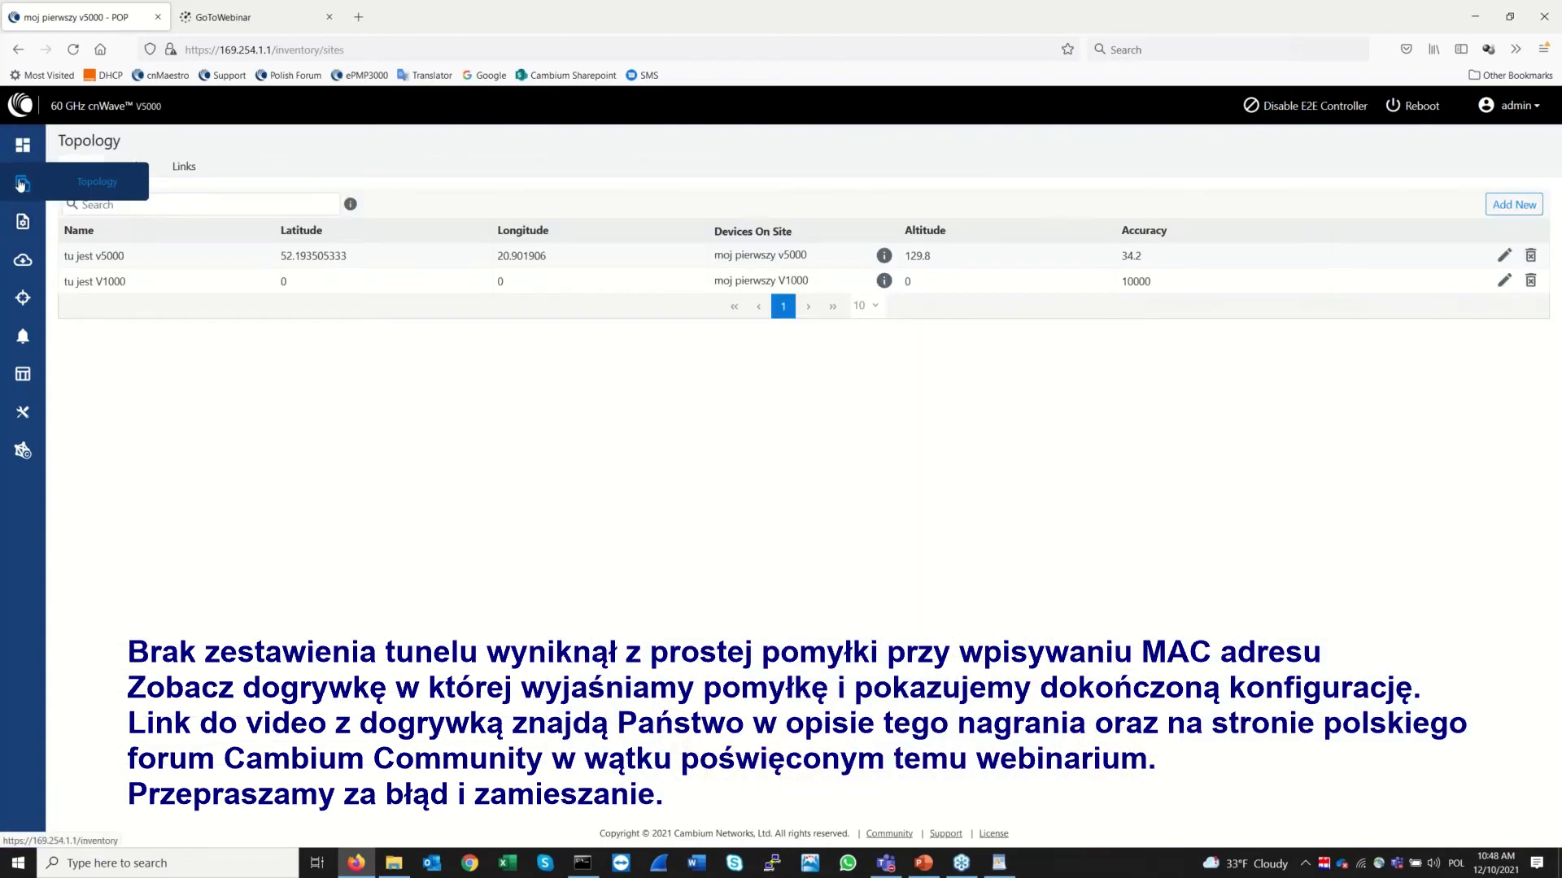
click(23, 148)
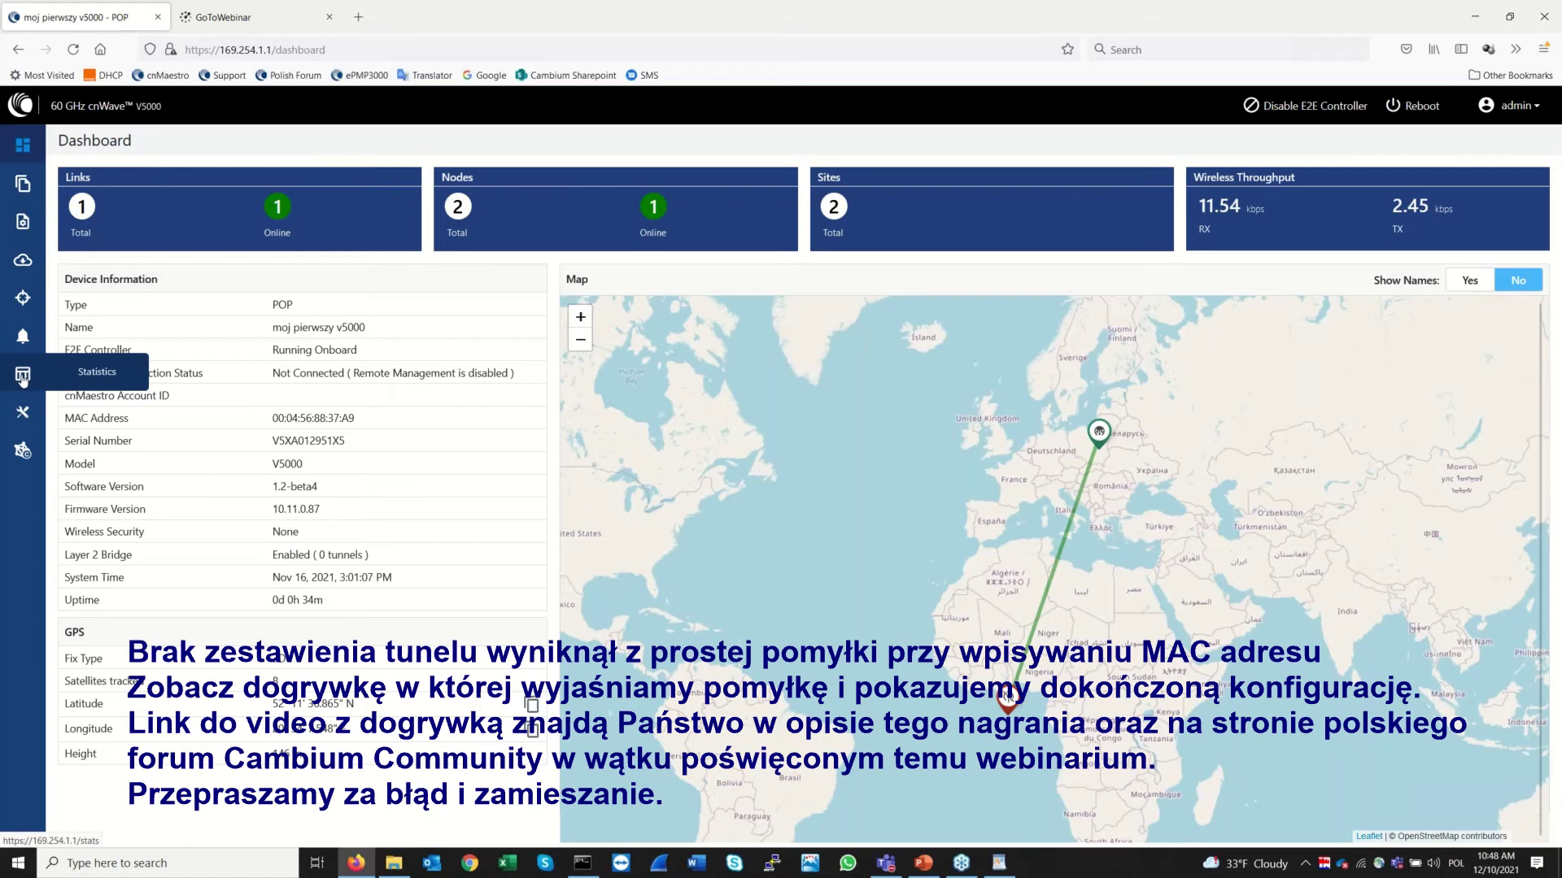
Check the link Statistics, then the Dashboard's Layer 2 Bridge tunnel status
click(22, 377)
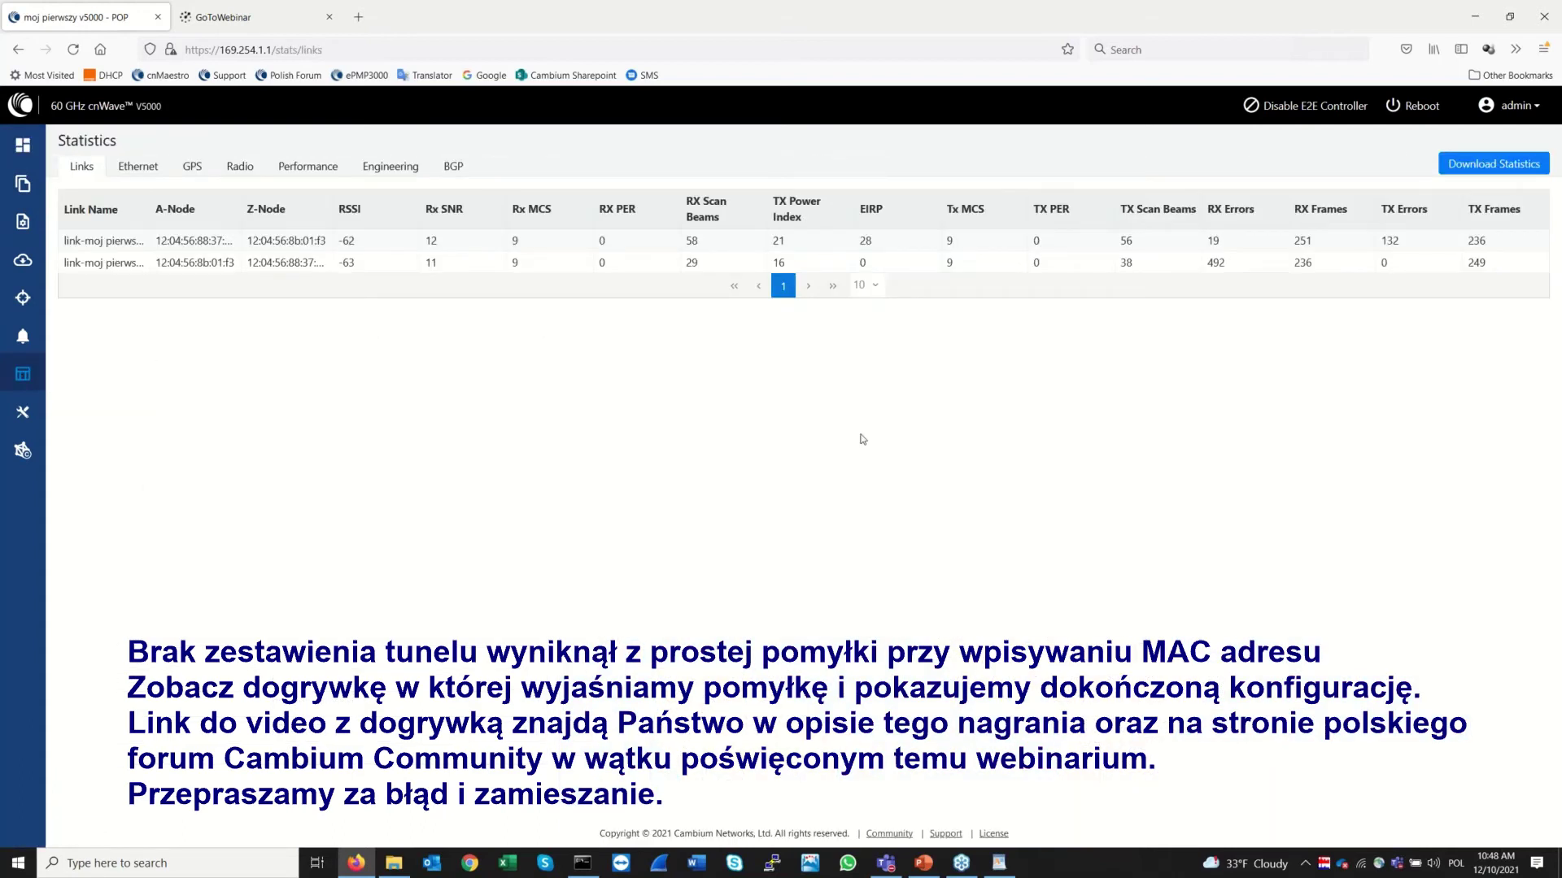
click(20, 153)
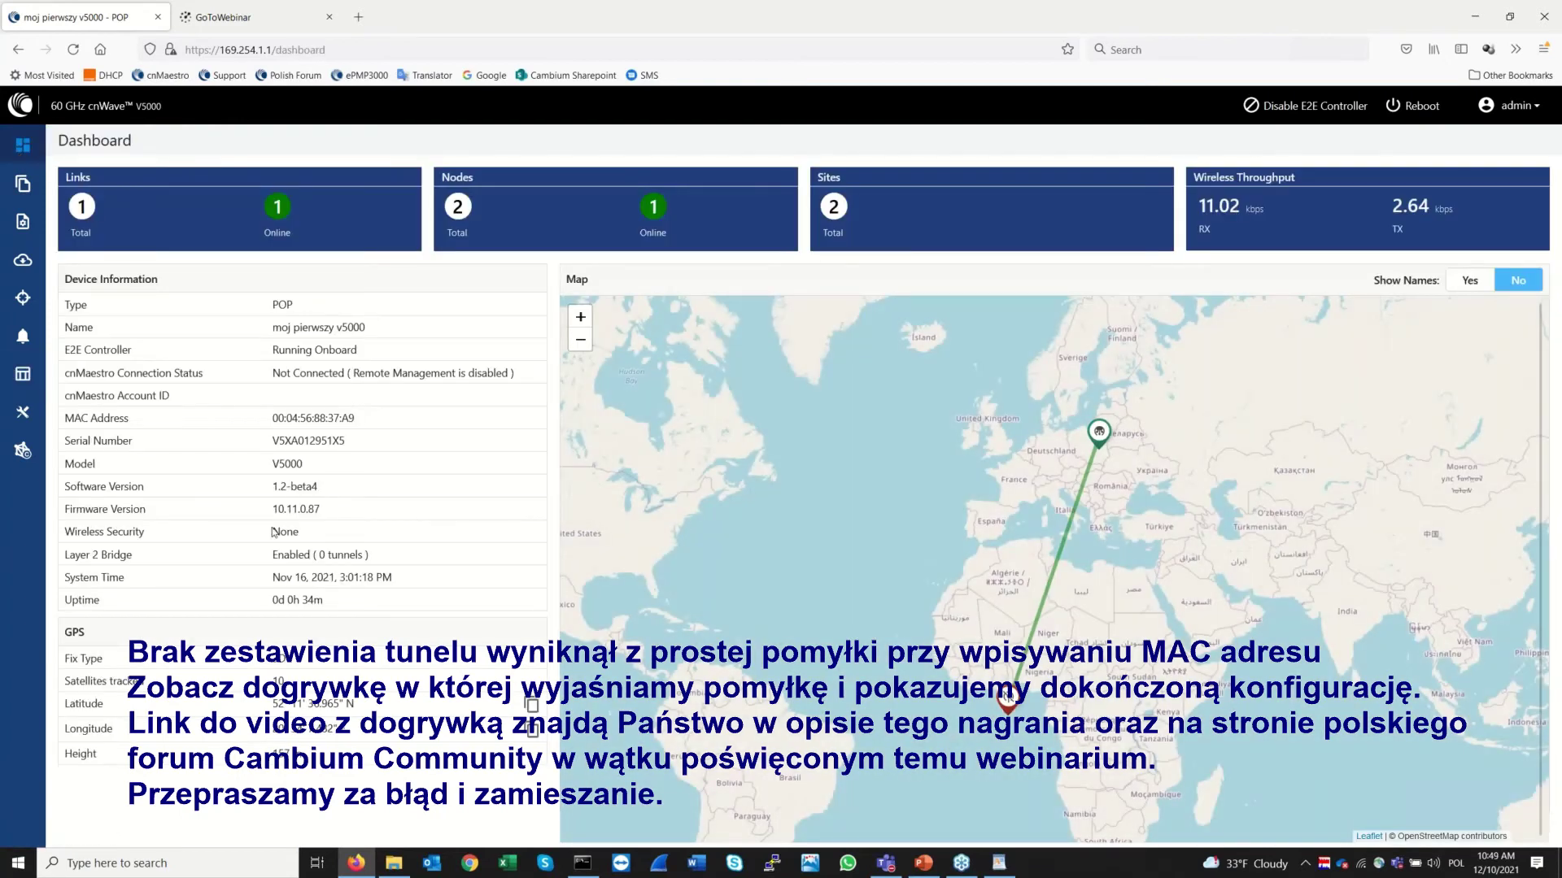
triple_click(317, 554)
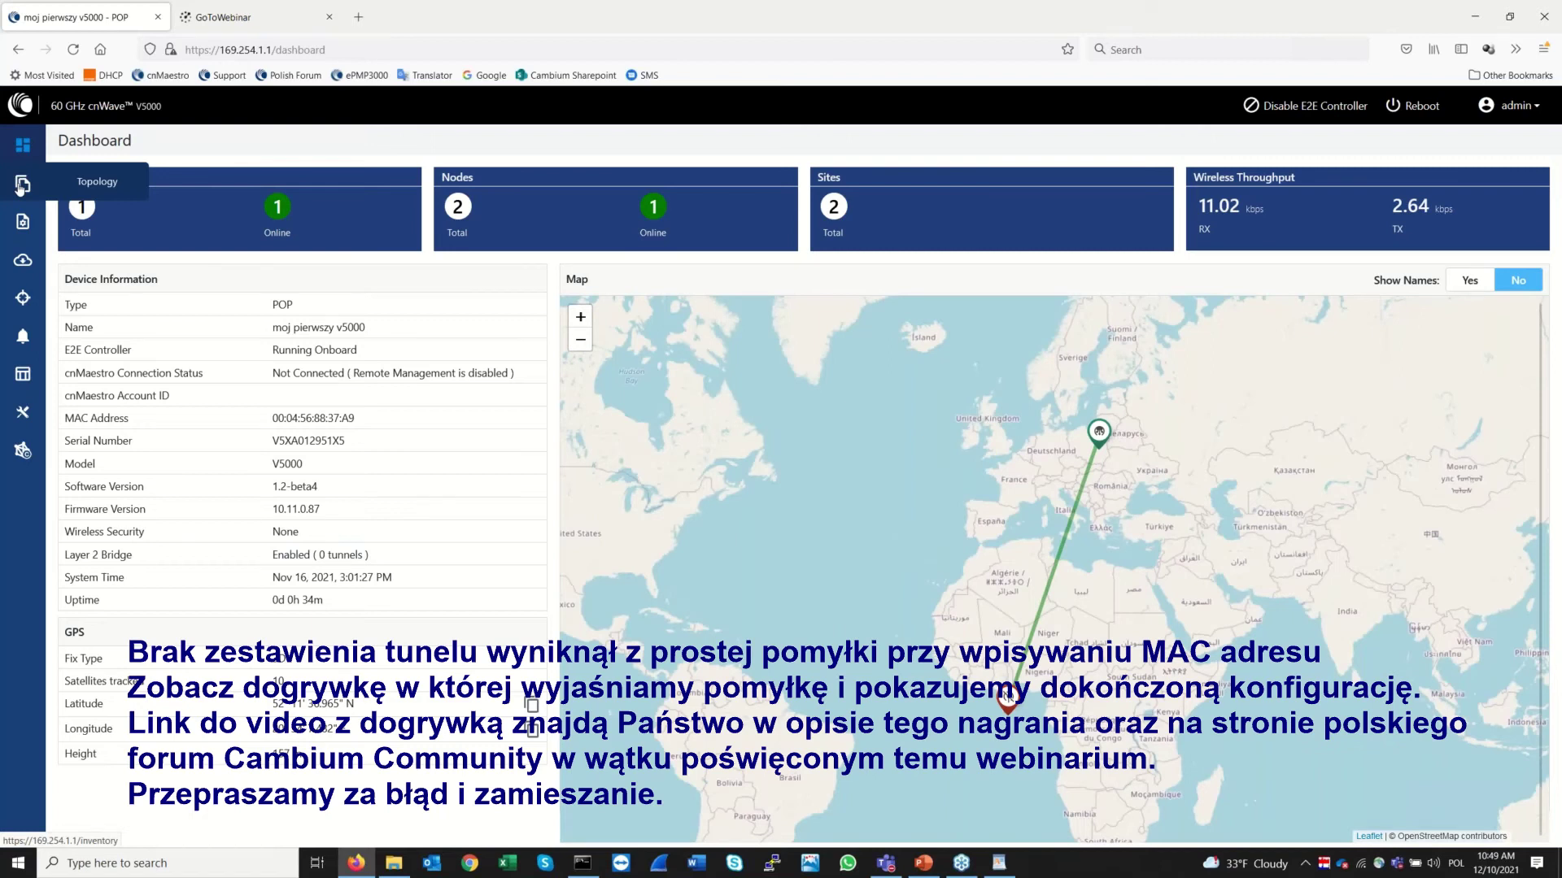
Return to Statistics and bring up the Performance charts, showing RSSI -61.3 dBm and SNR 11.4
click(27, 377)
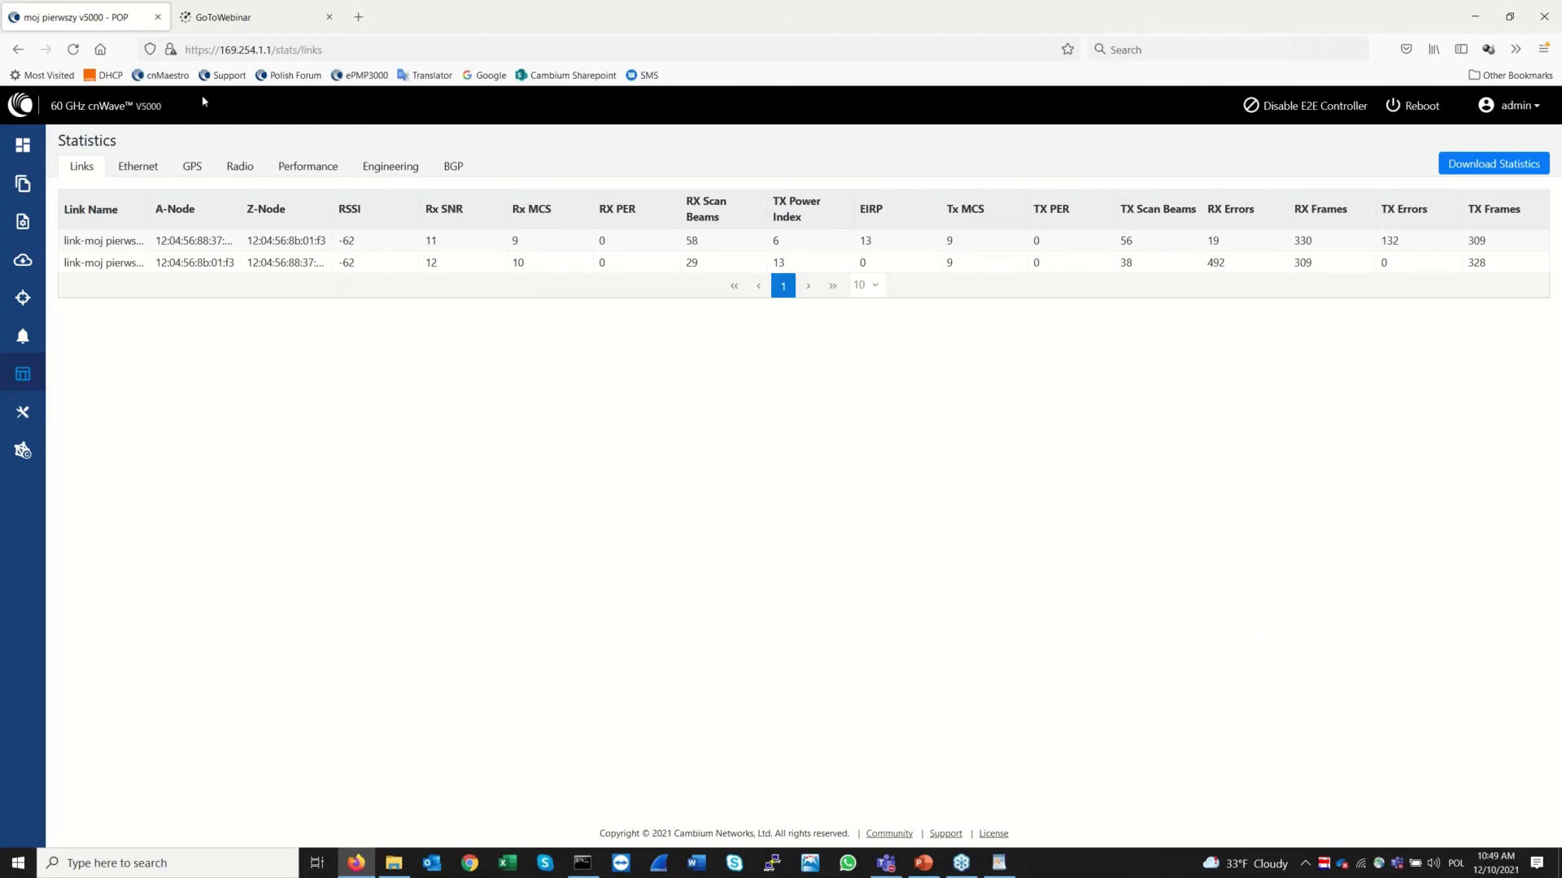
click(22, 147)
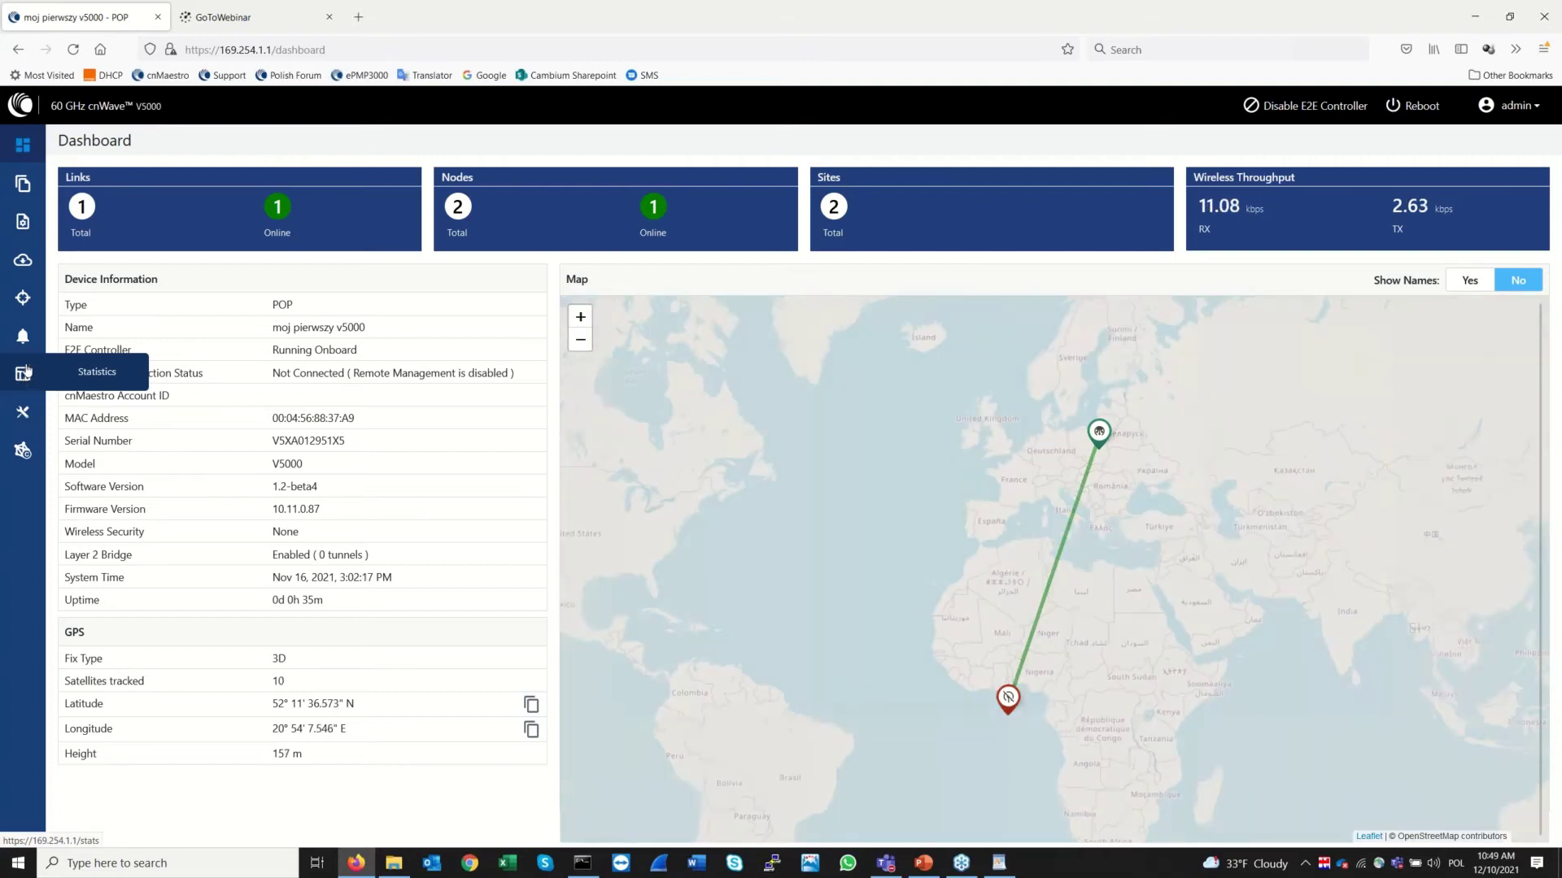
click(23, 379)
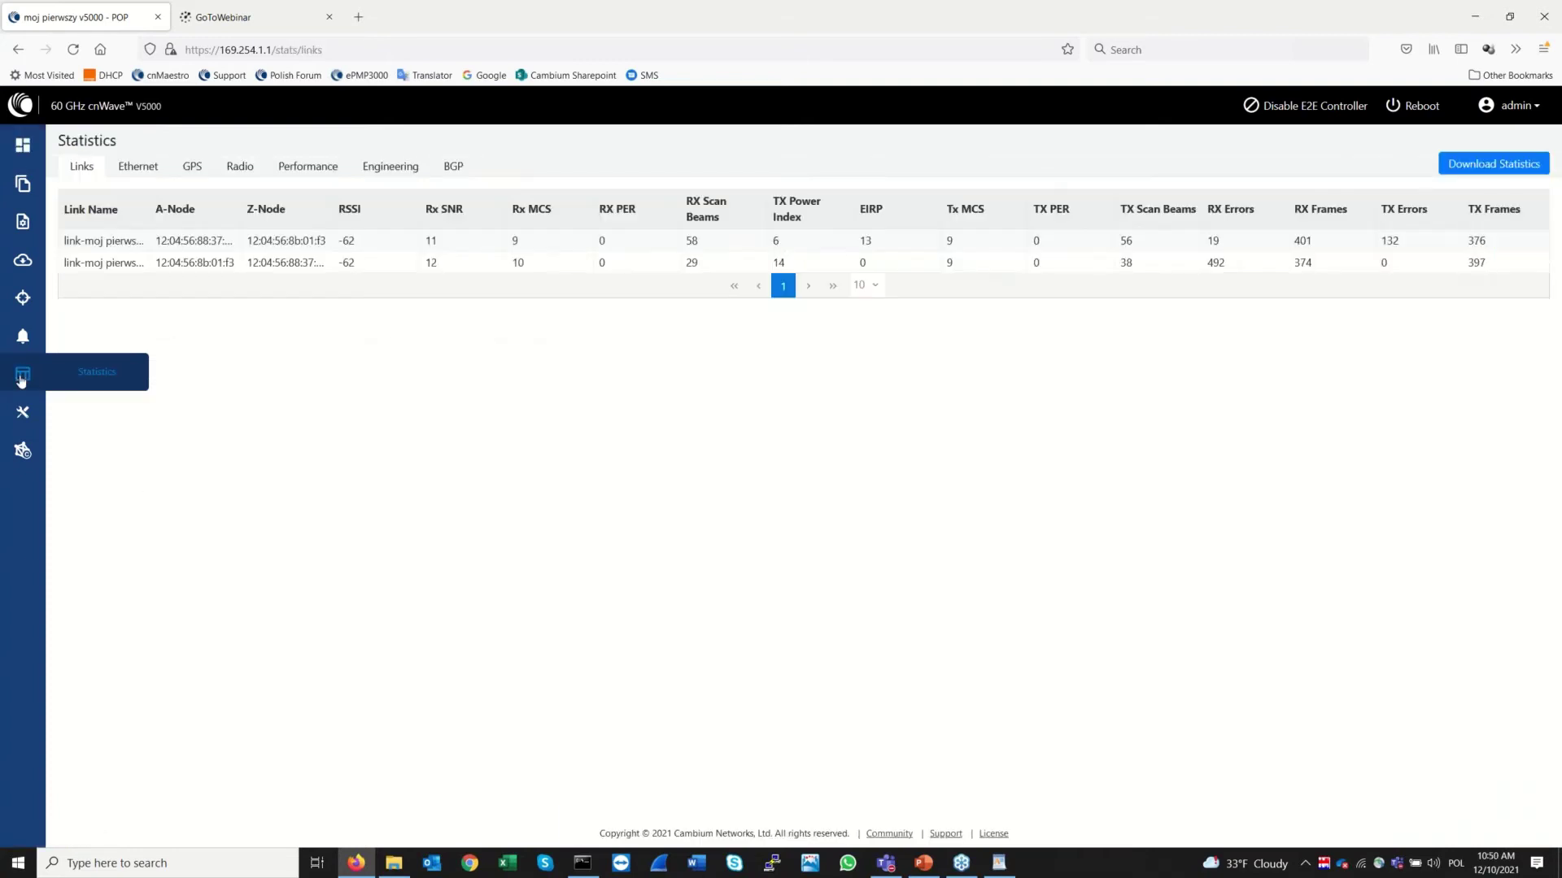
click(322, 169)
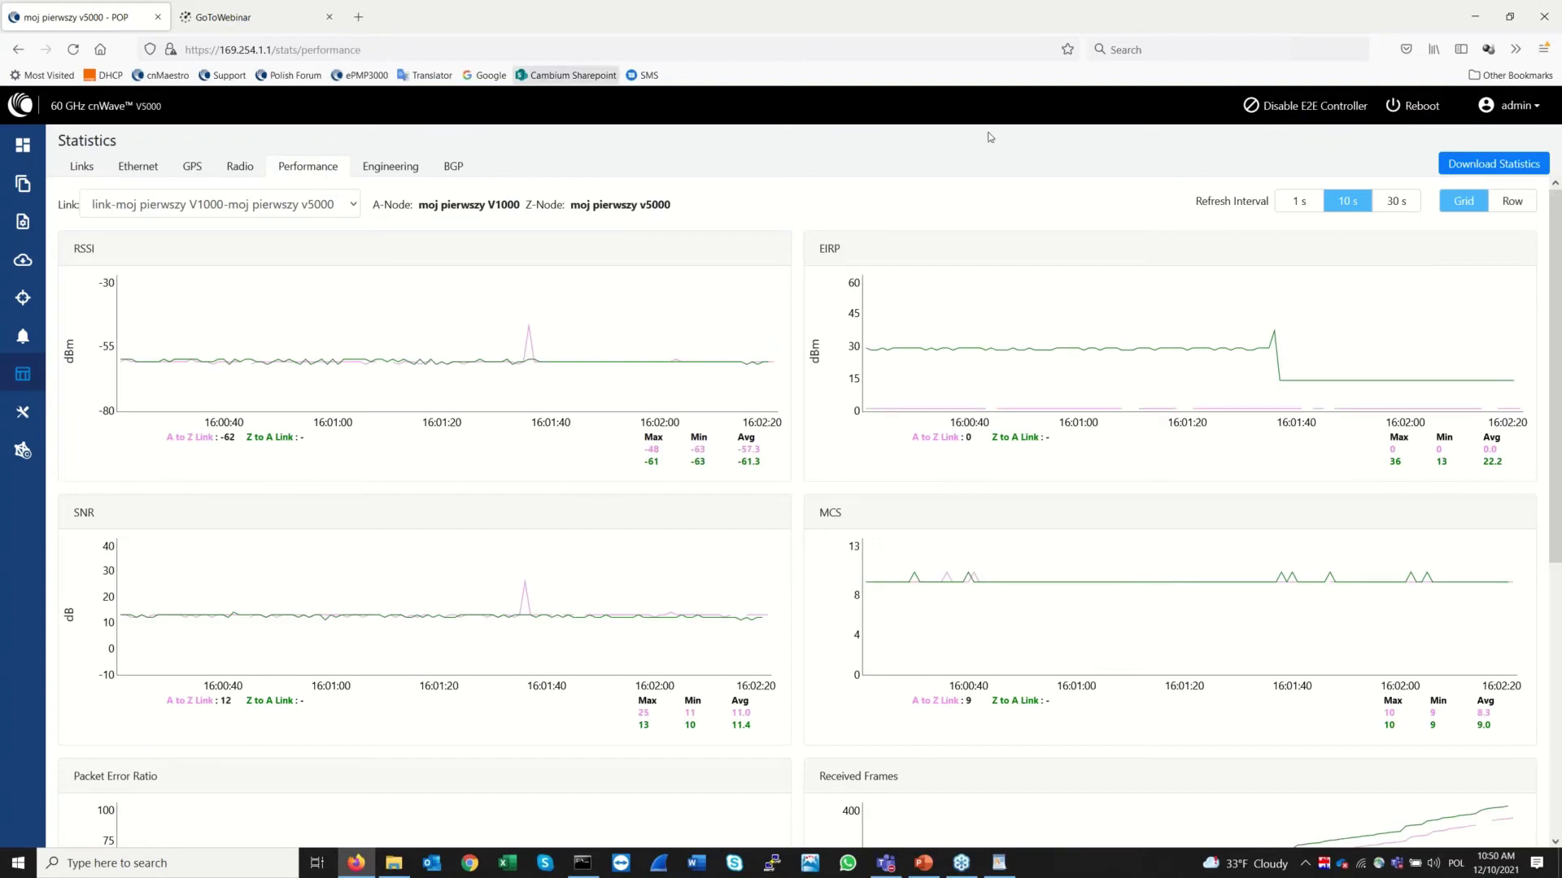
Reload the Performance page and set the charts' Refresh Interval to 1 s
click(1288, 205)
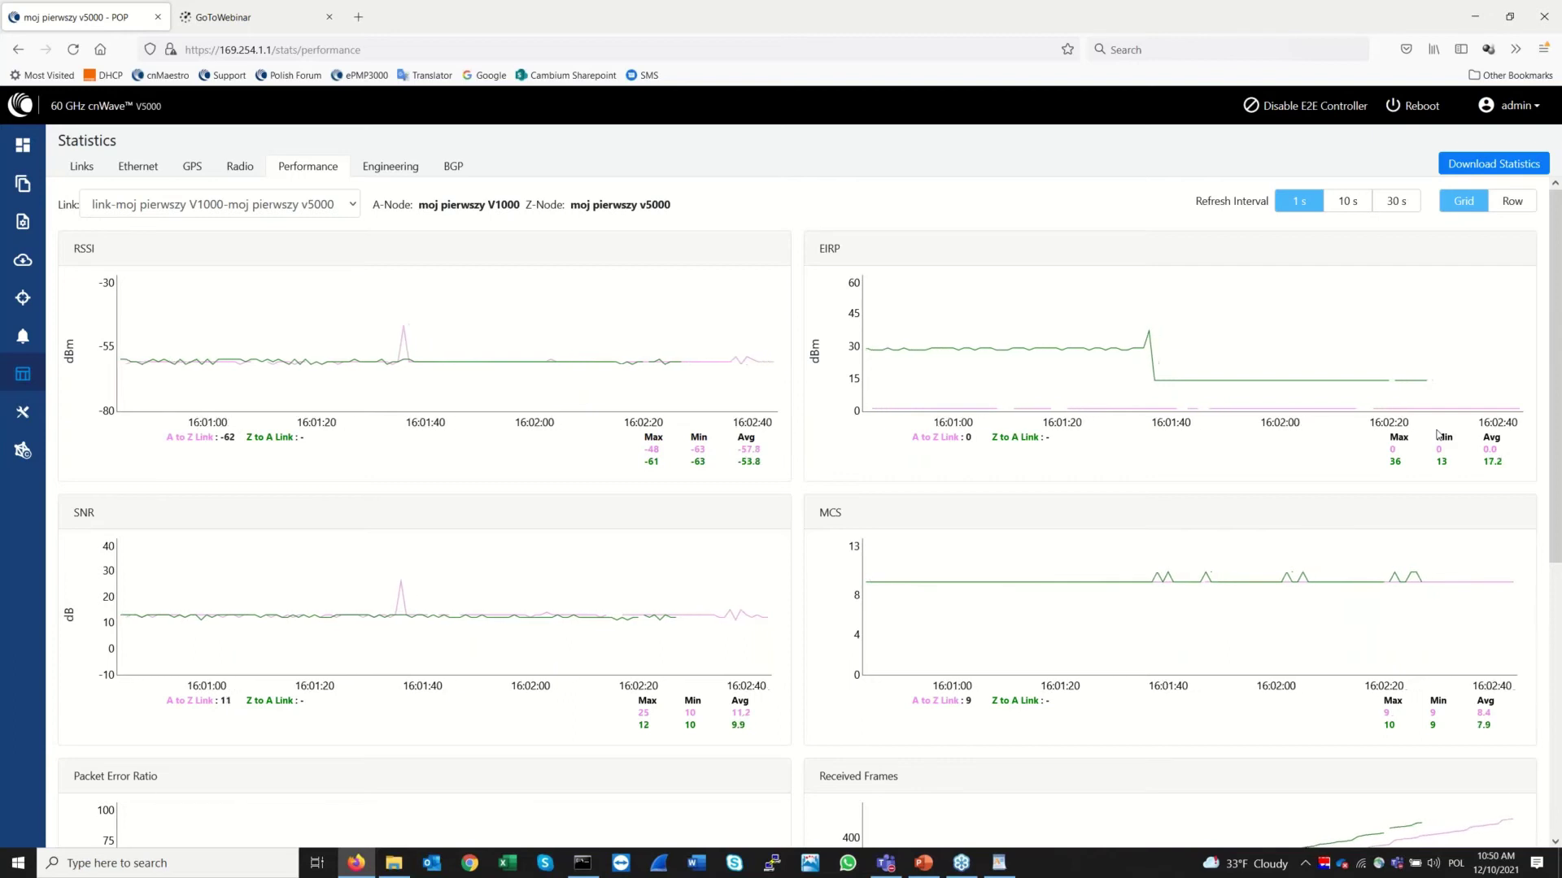
key(F5)
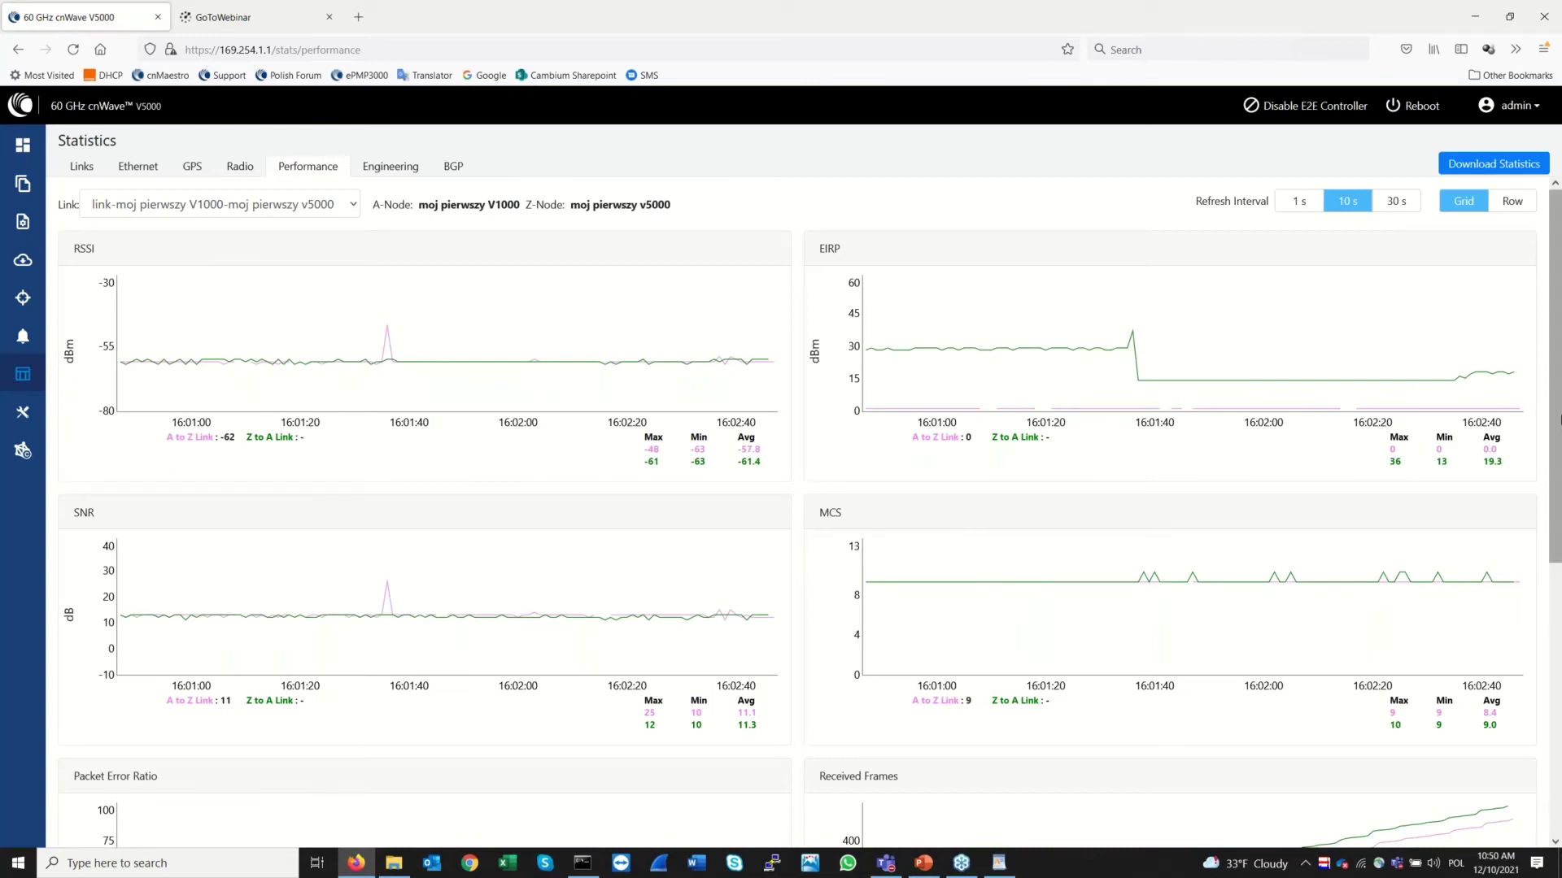
click(1287, 202)
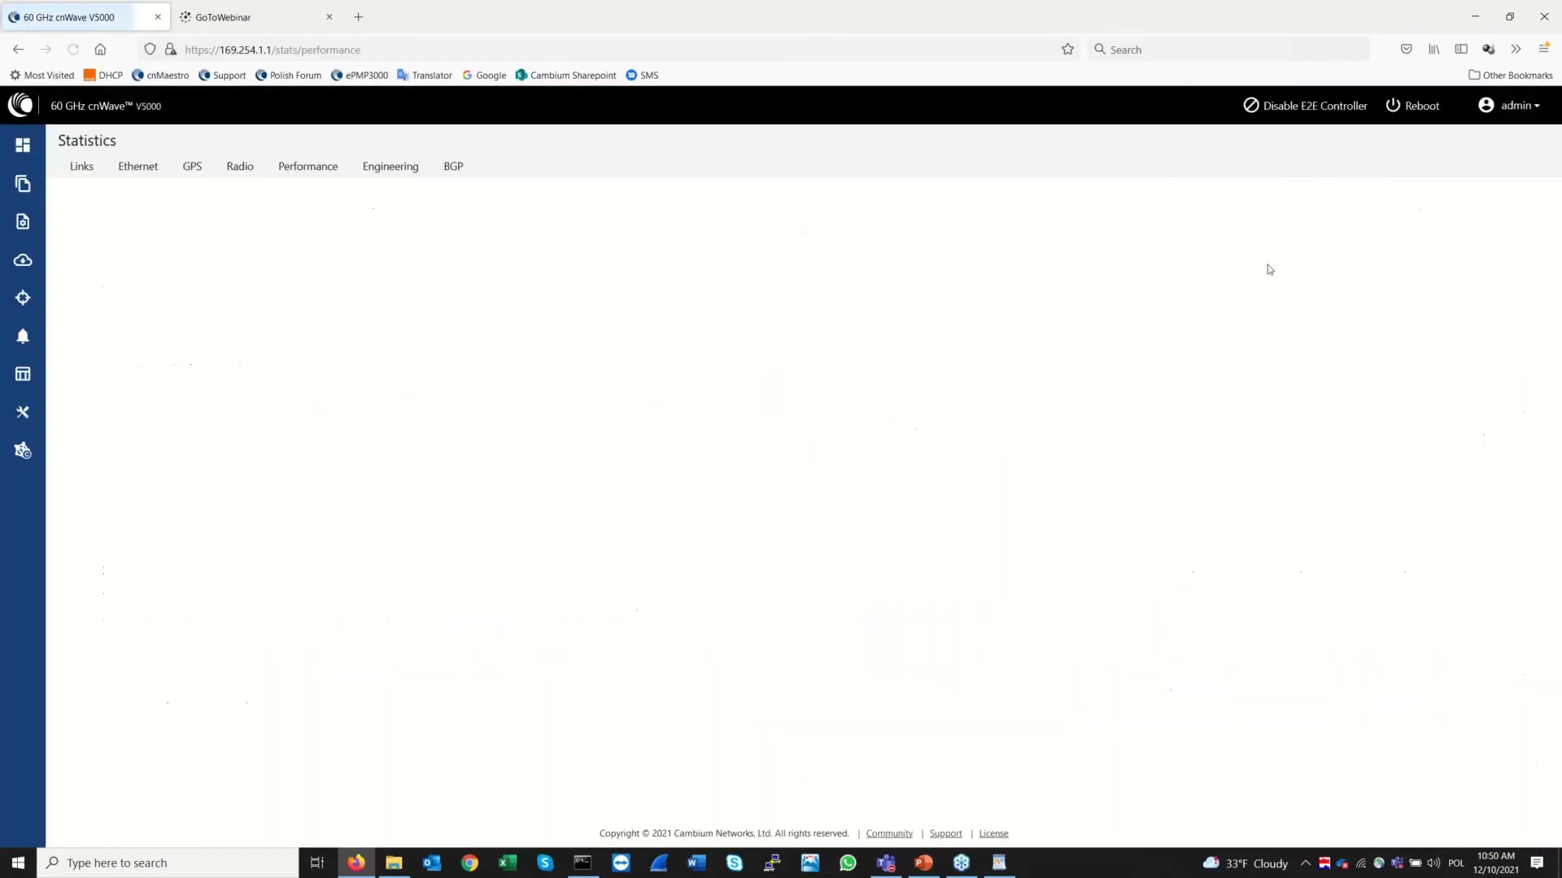
click(1339, 209)
click(1307, 200)
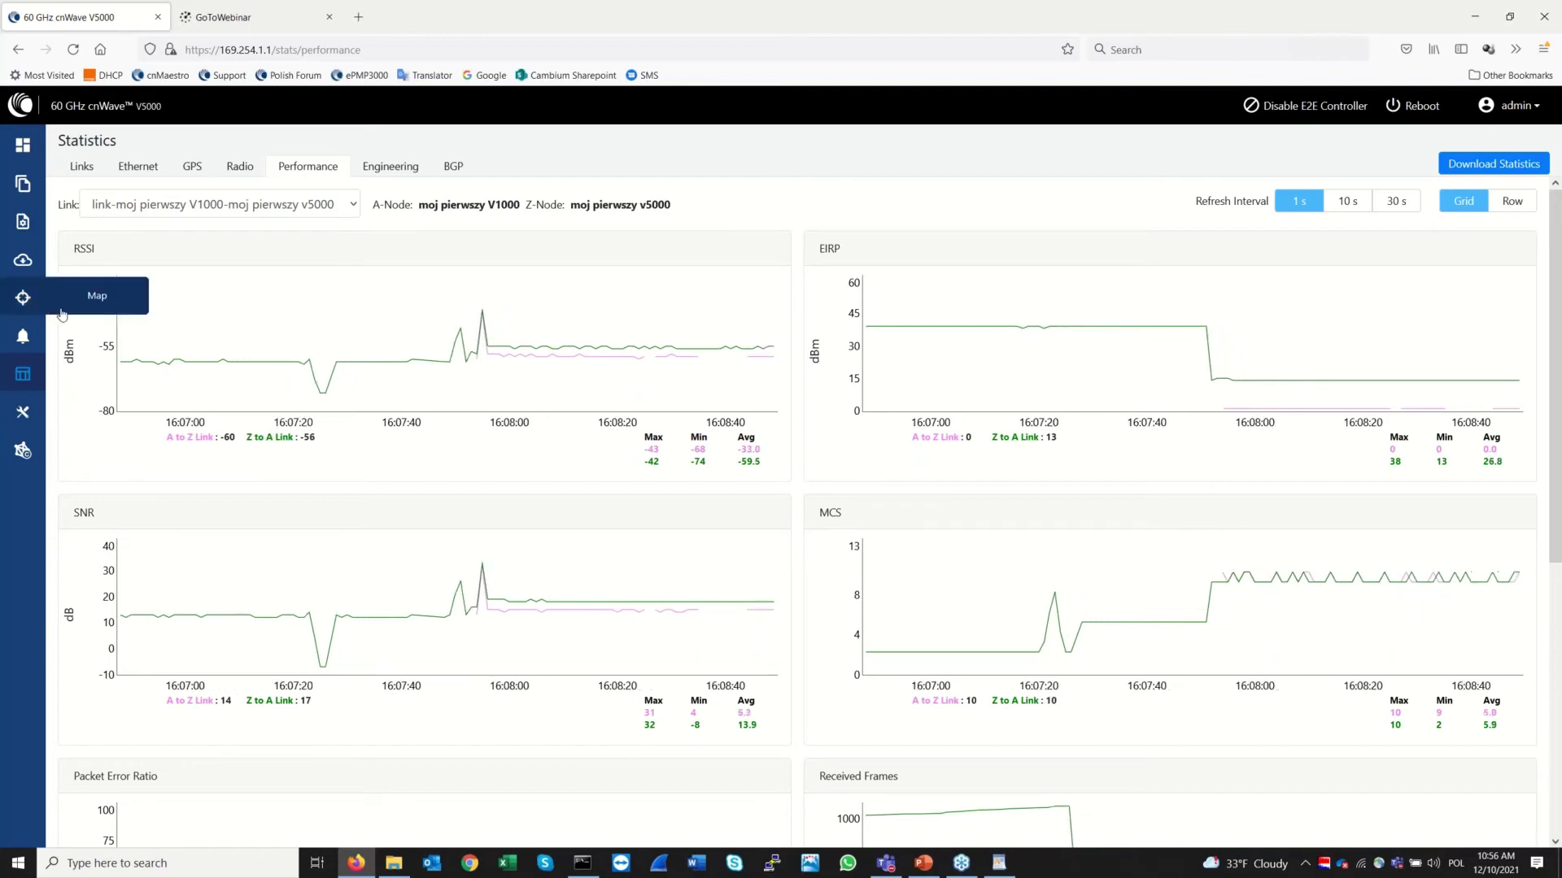
Leave Statistics > Performance for the Dashboard, showing 1 link online and 10.64 kbps RX
mouse_move(182, 372)
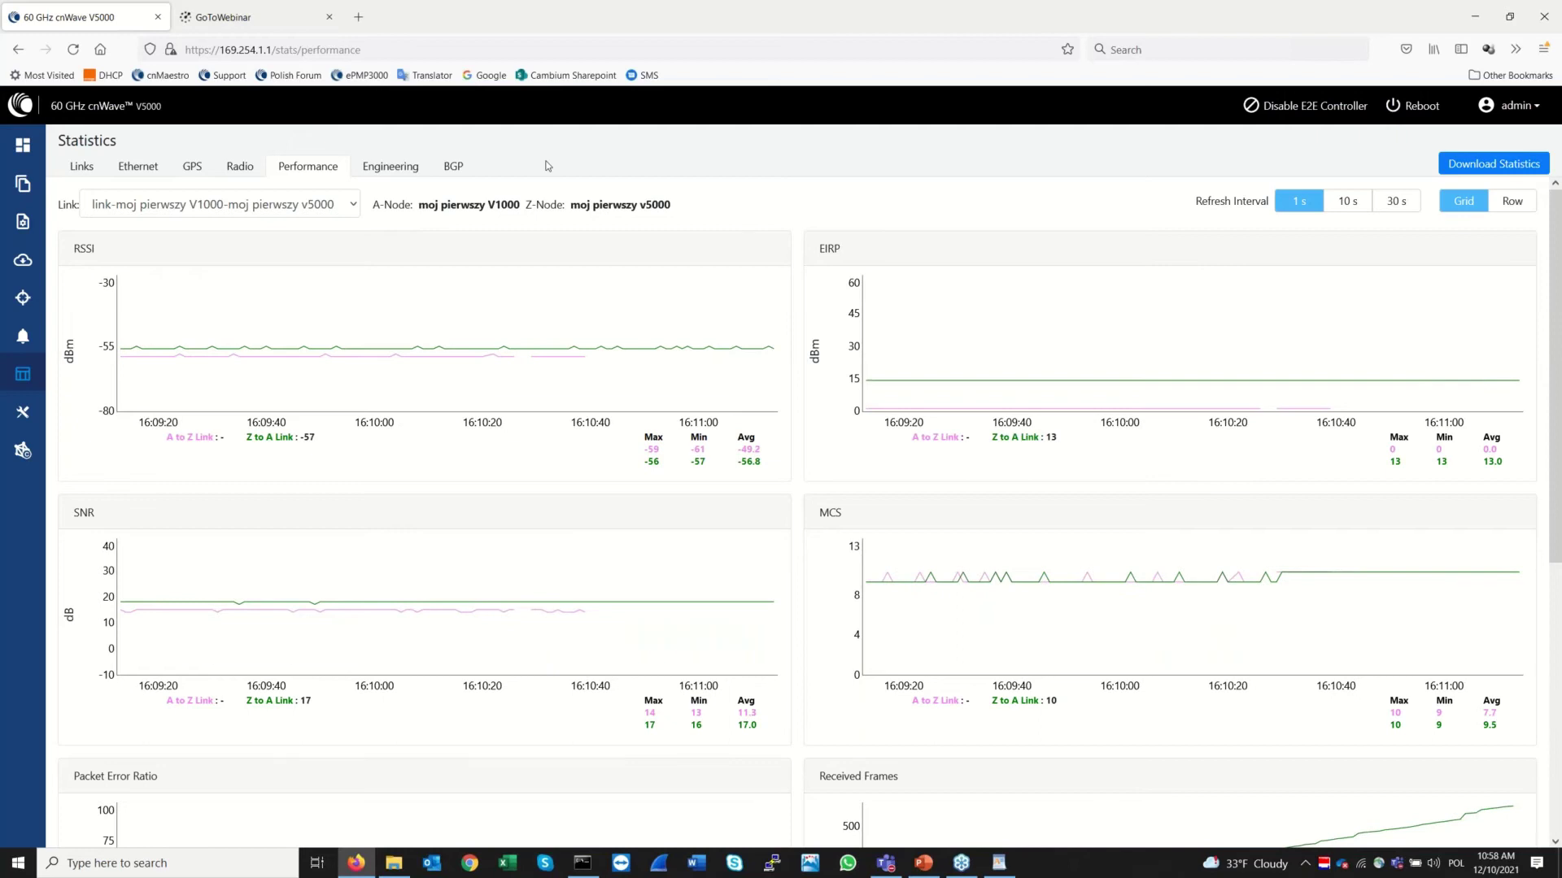
click(23, 150)
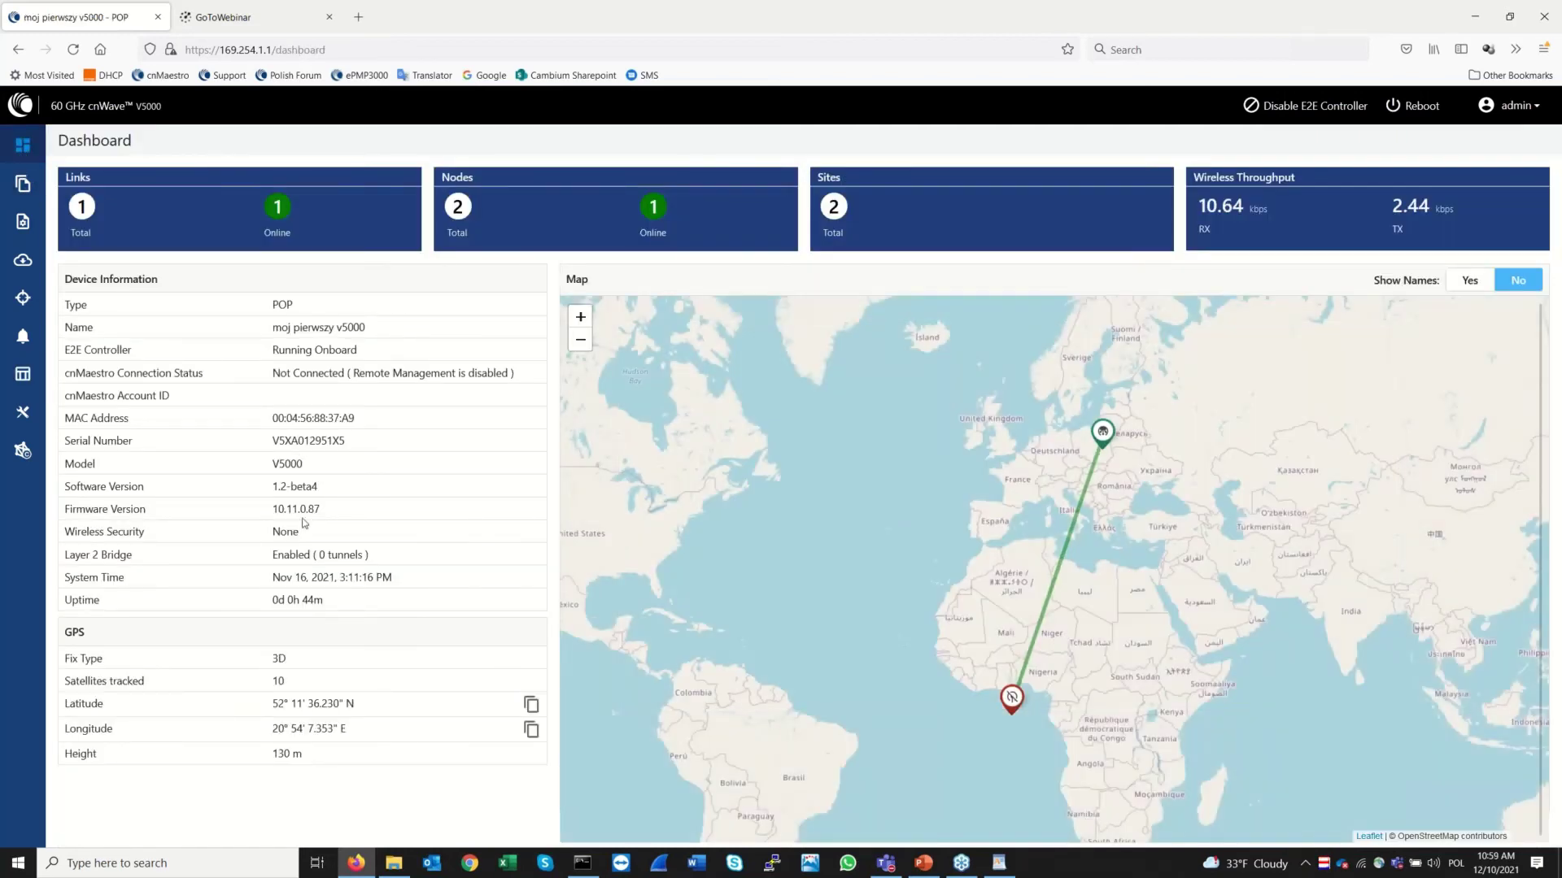
Set network wireless security to PSK, replace the passphrase with a new pasted one, and submit
click(22, 186)
click(22, 223)
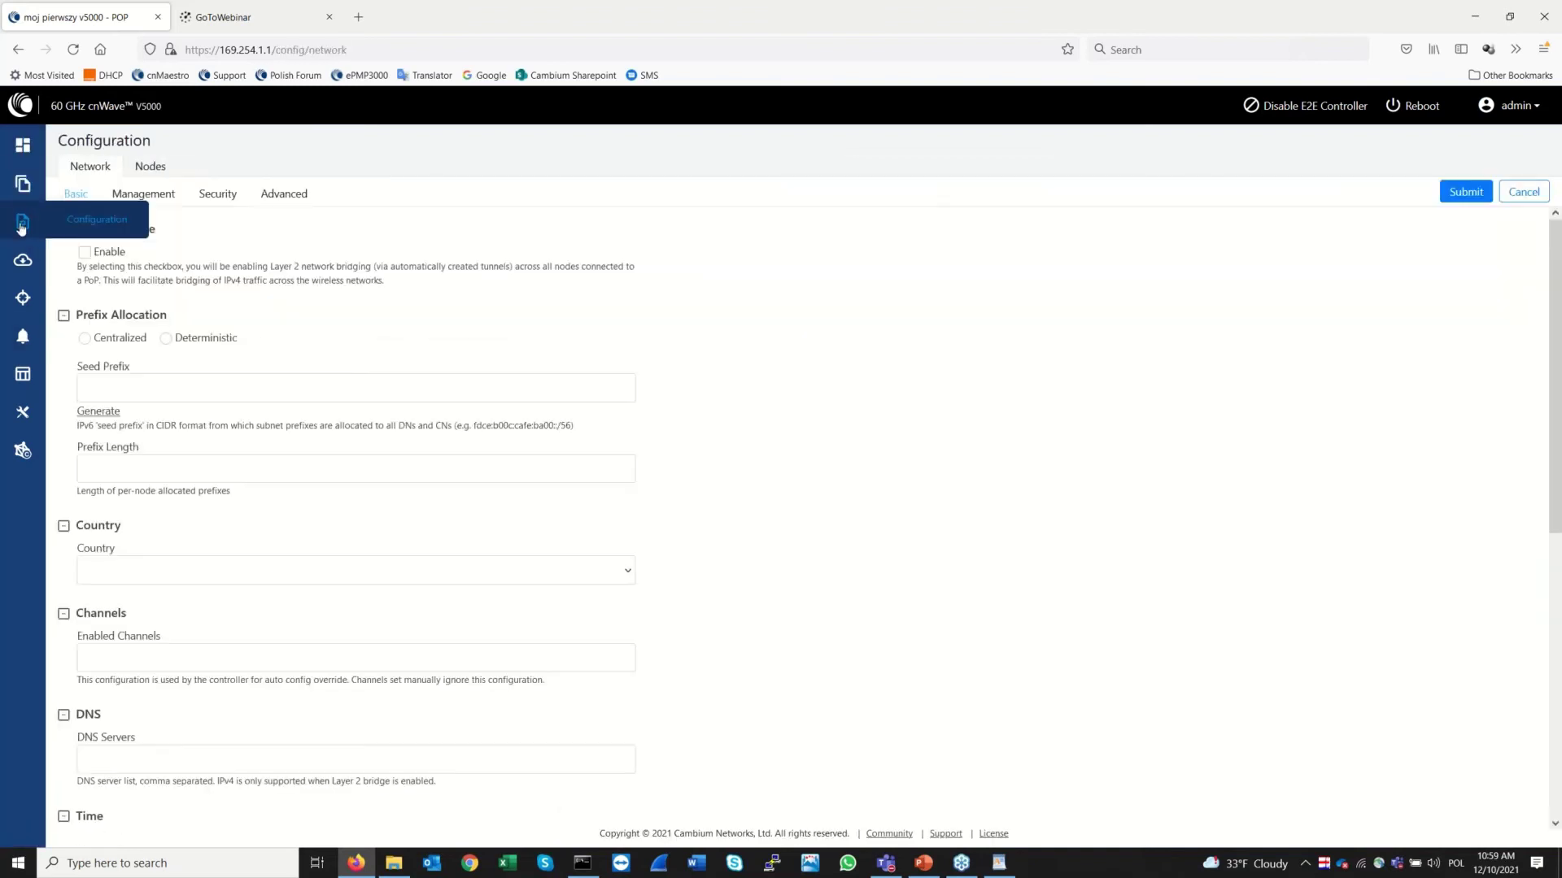
click(223, 195)
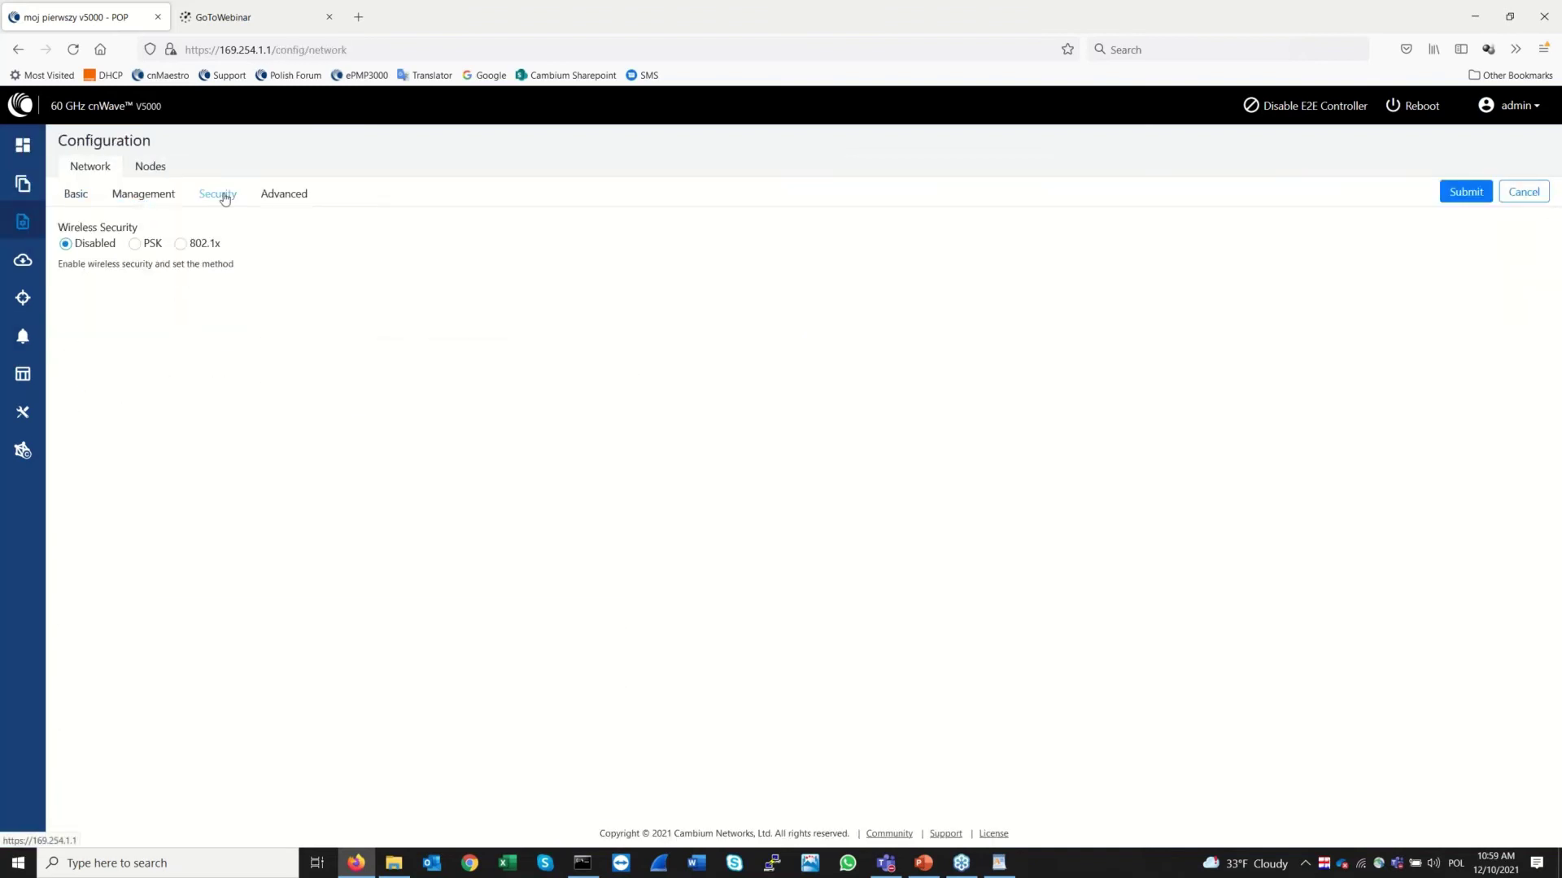
click(132, 247)
drag(163, 310, 6, 309)
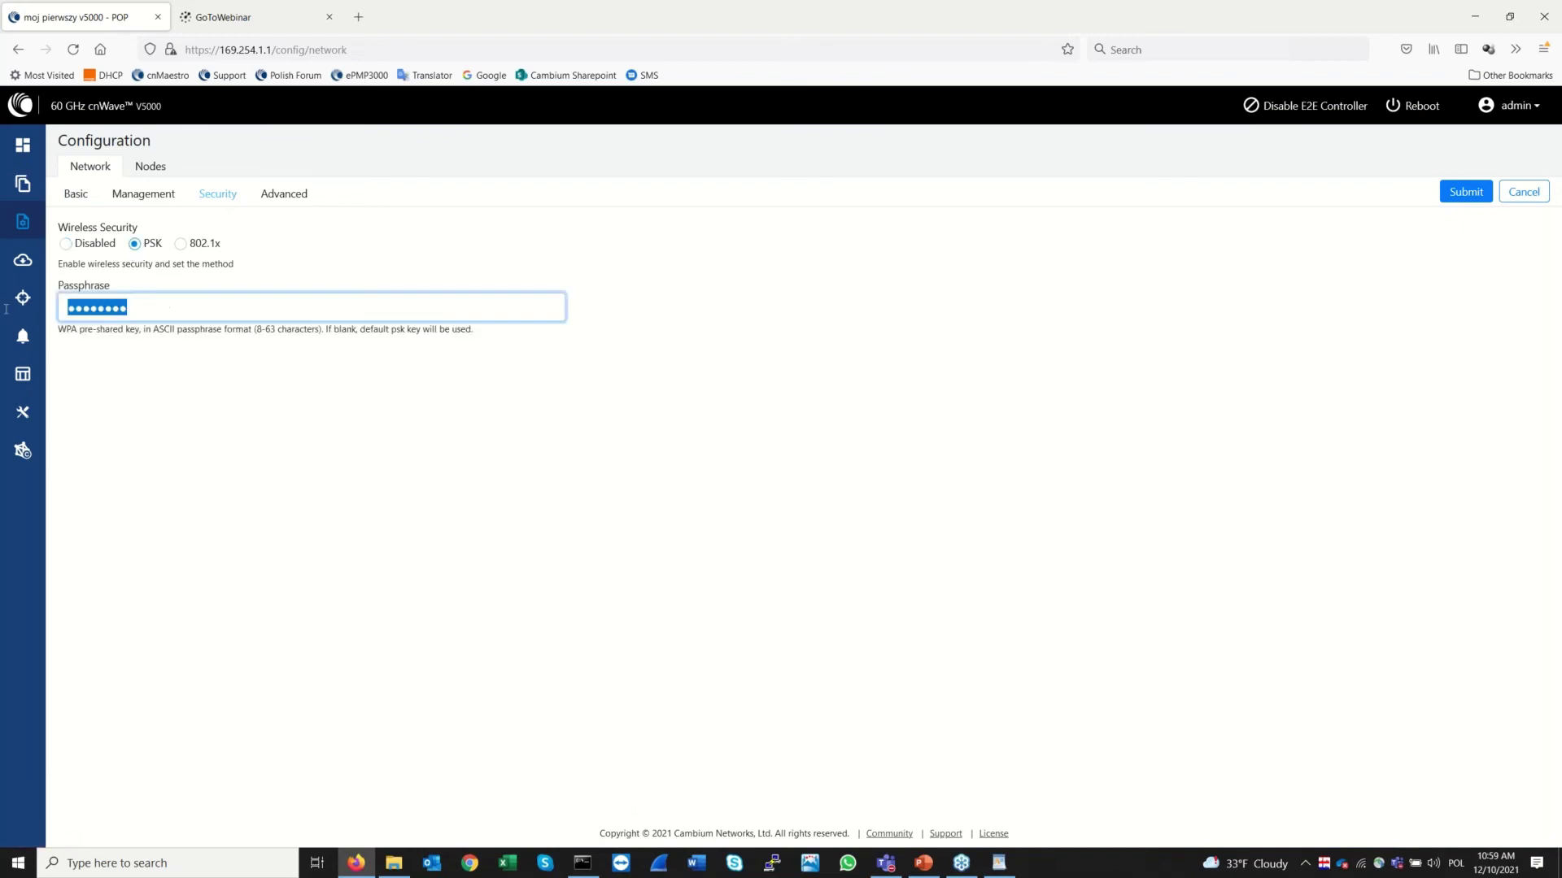
key(BackSpace)
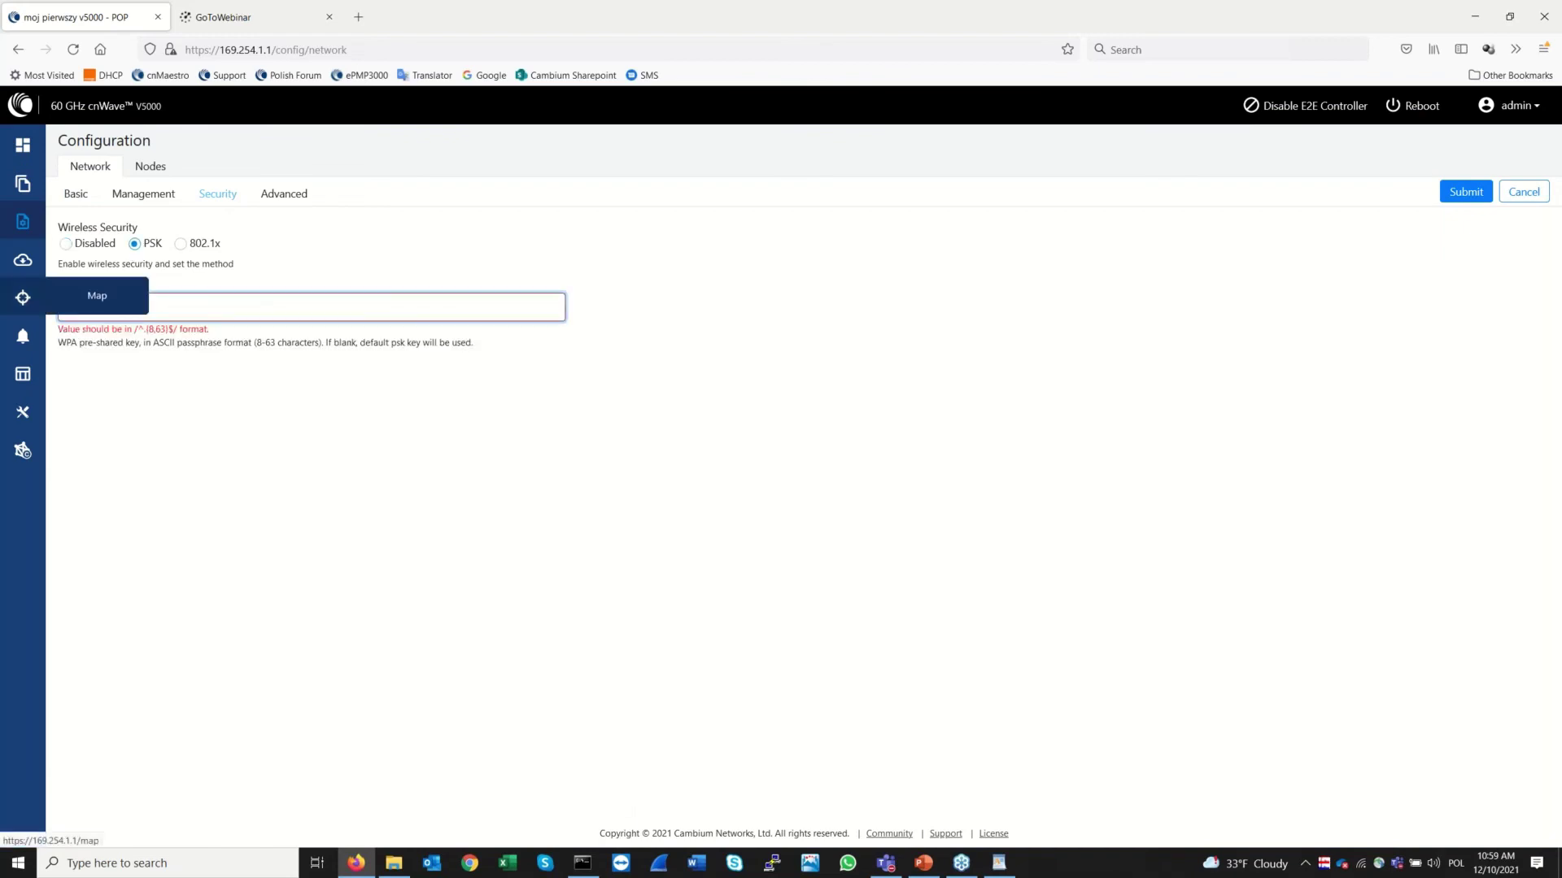
key(ctrl+v)
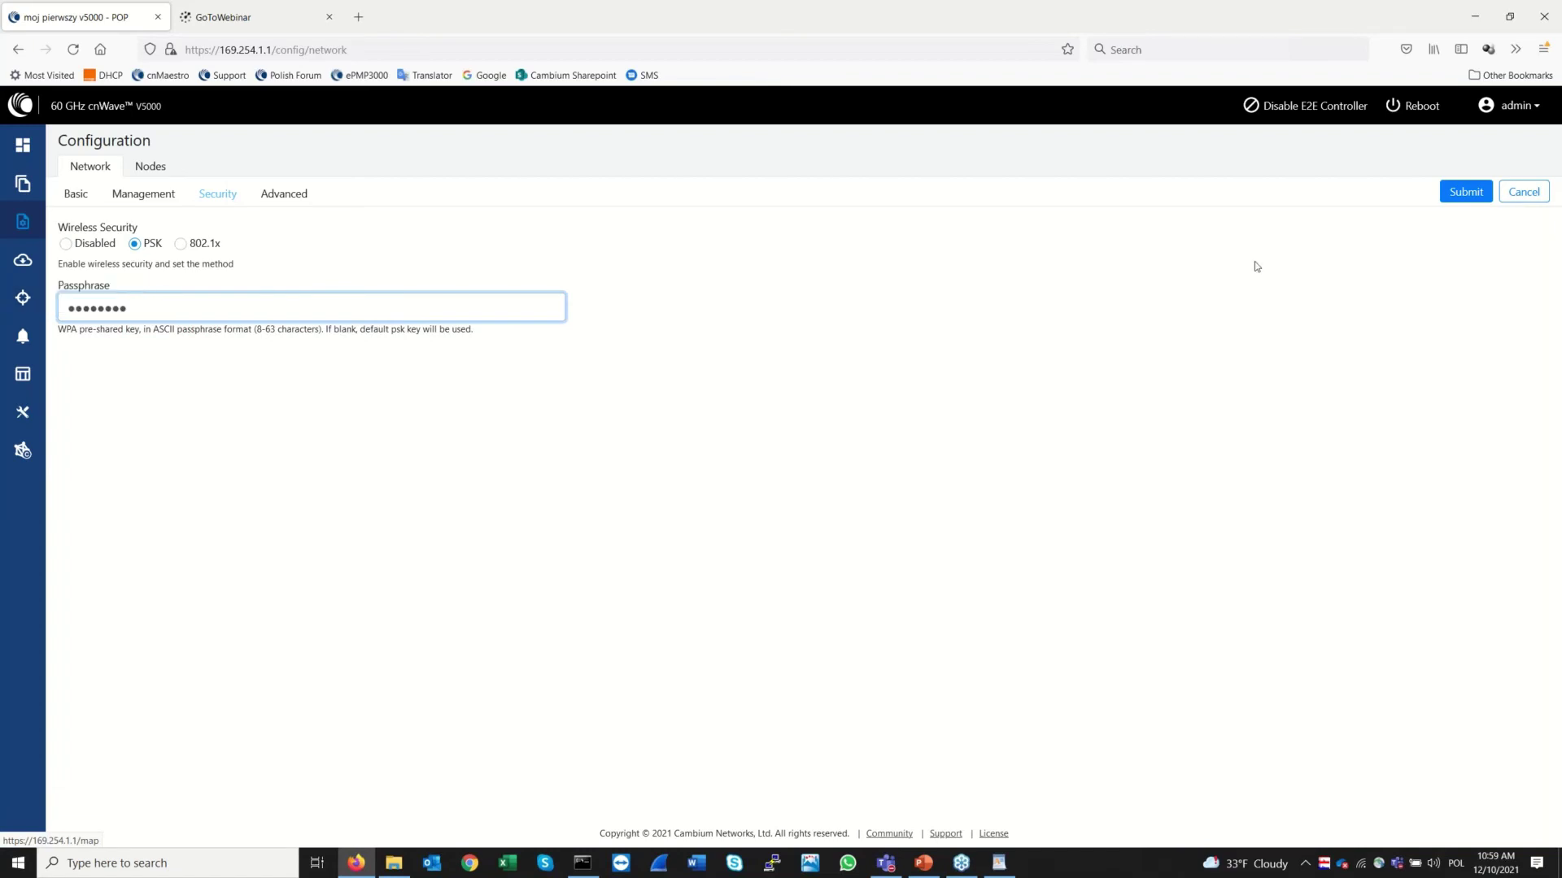
click(1474, 194)
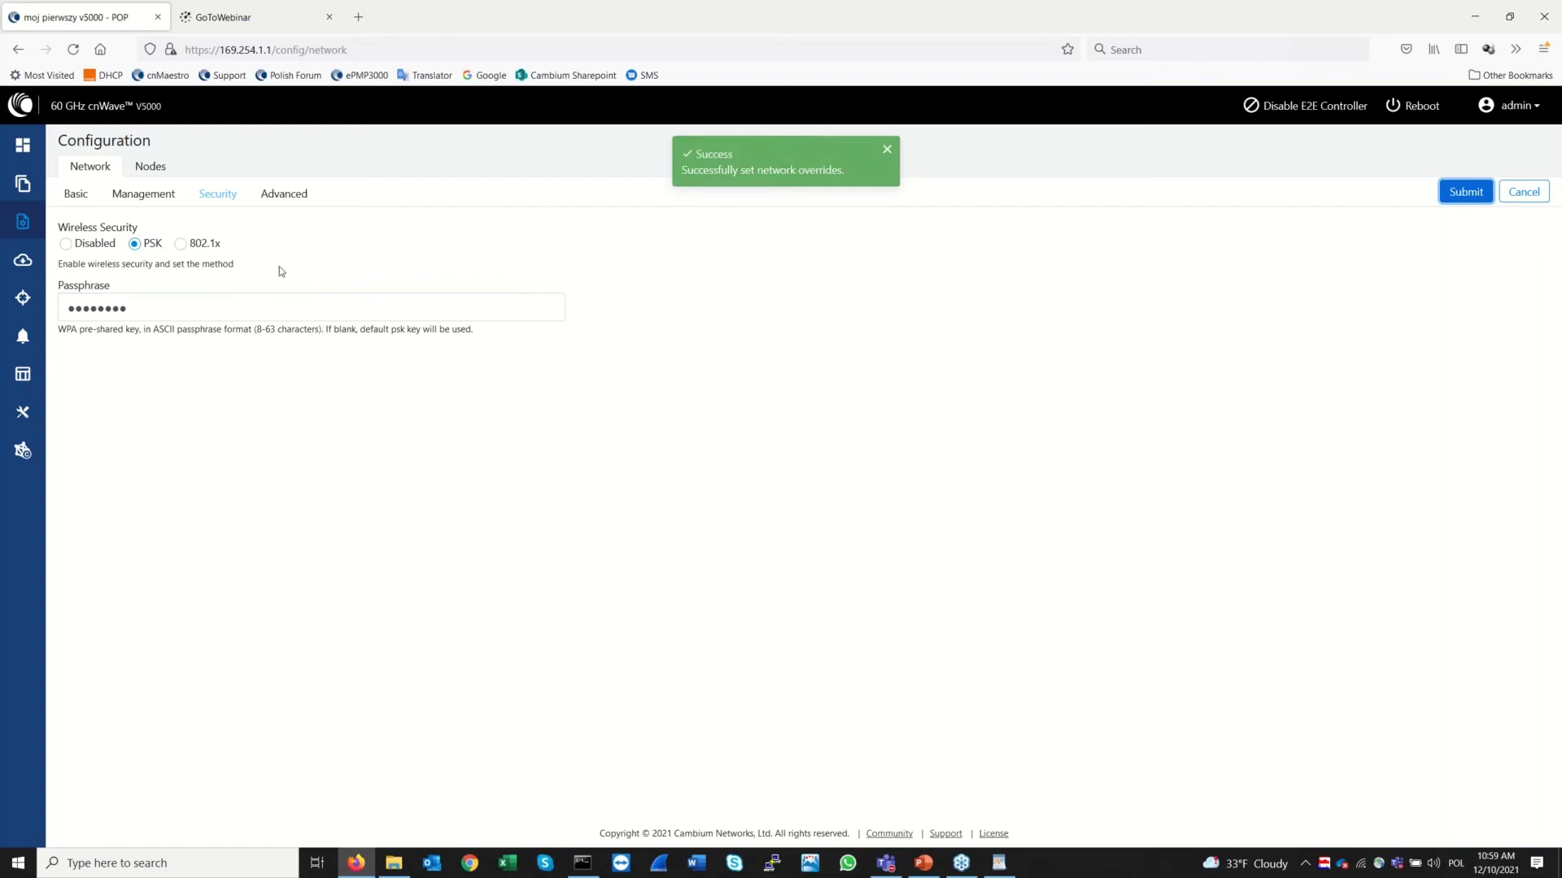
Review the moj pierwszy V1000 and v5000 node configurations, then return to the Dashboard
click(163, 169)
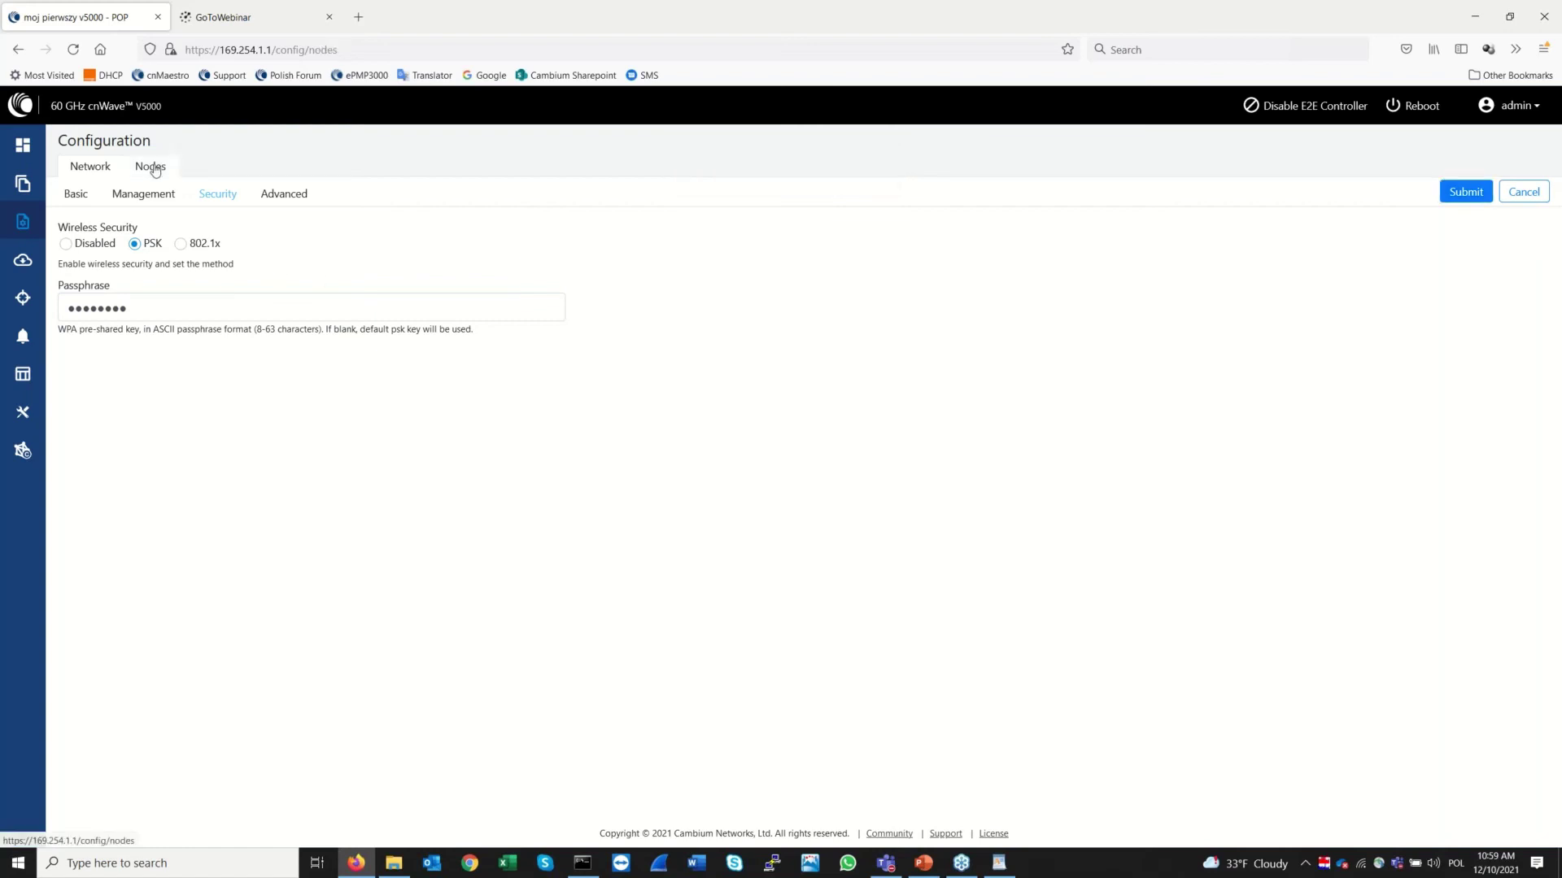
click(114, 272)
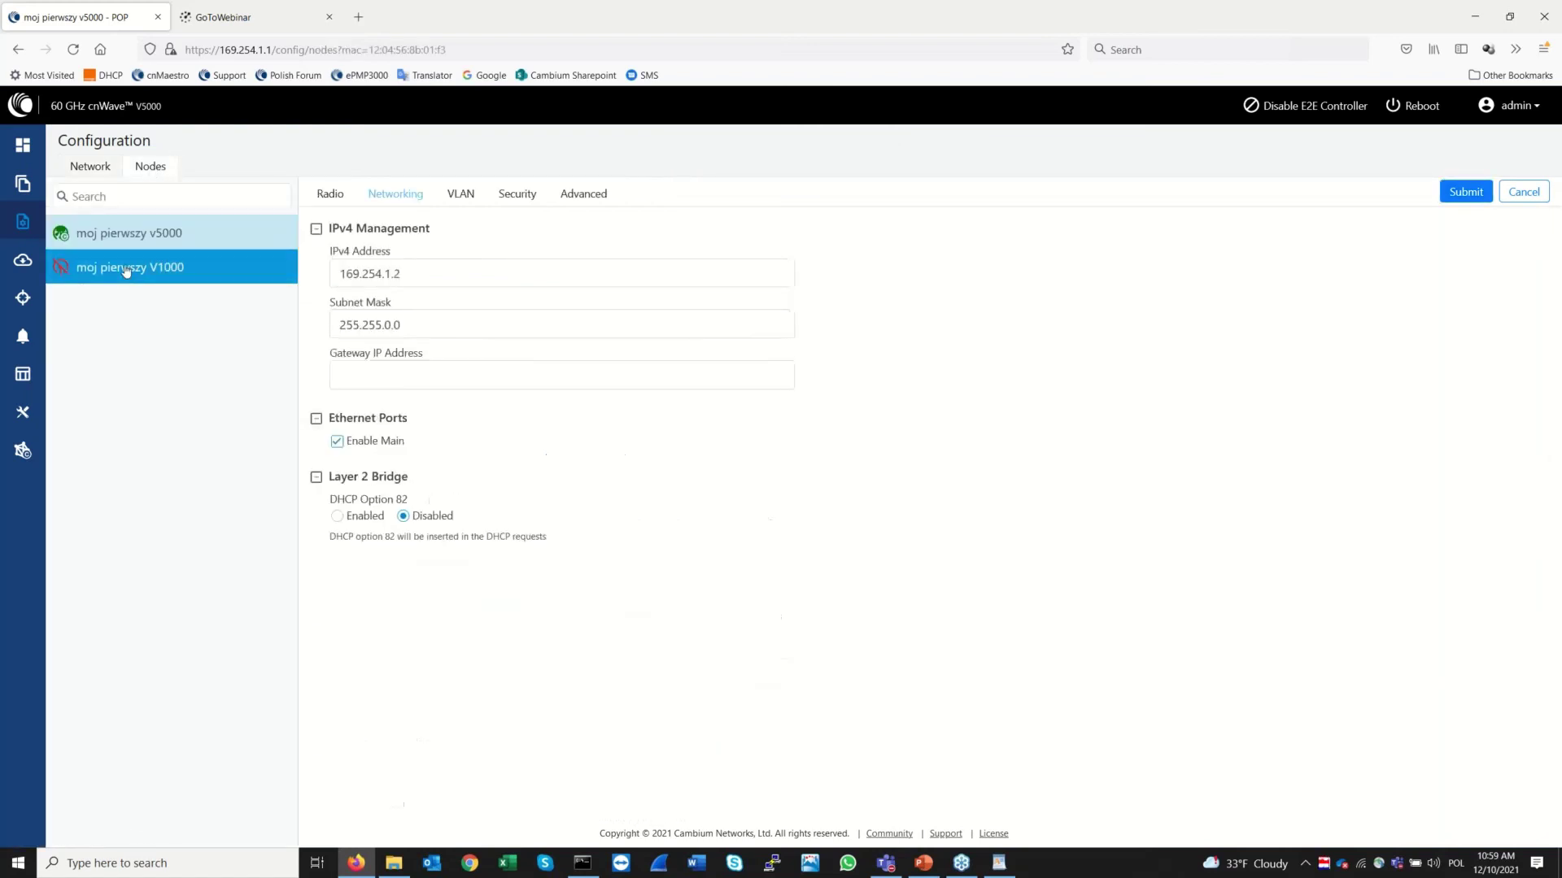
click(131, 235)
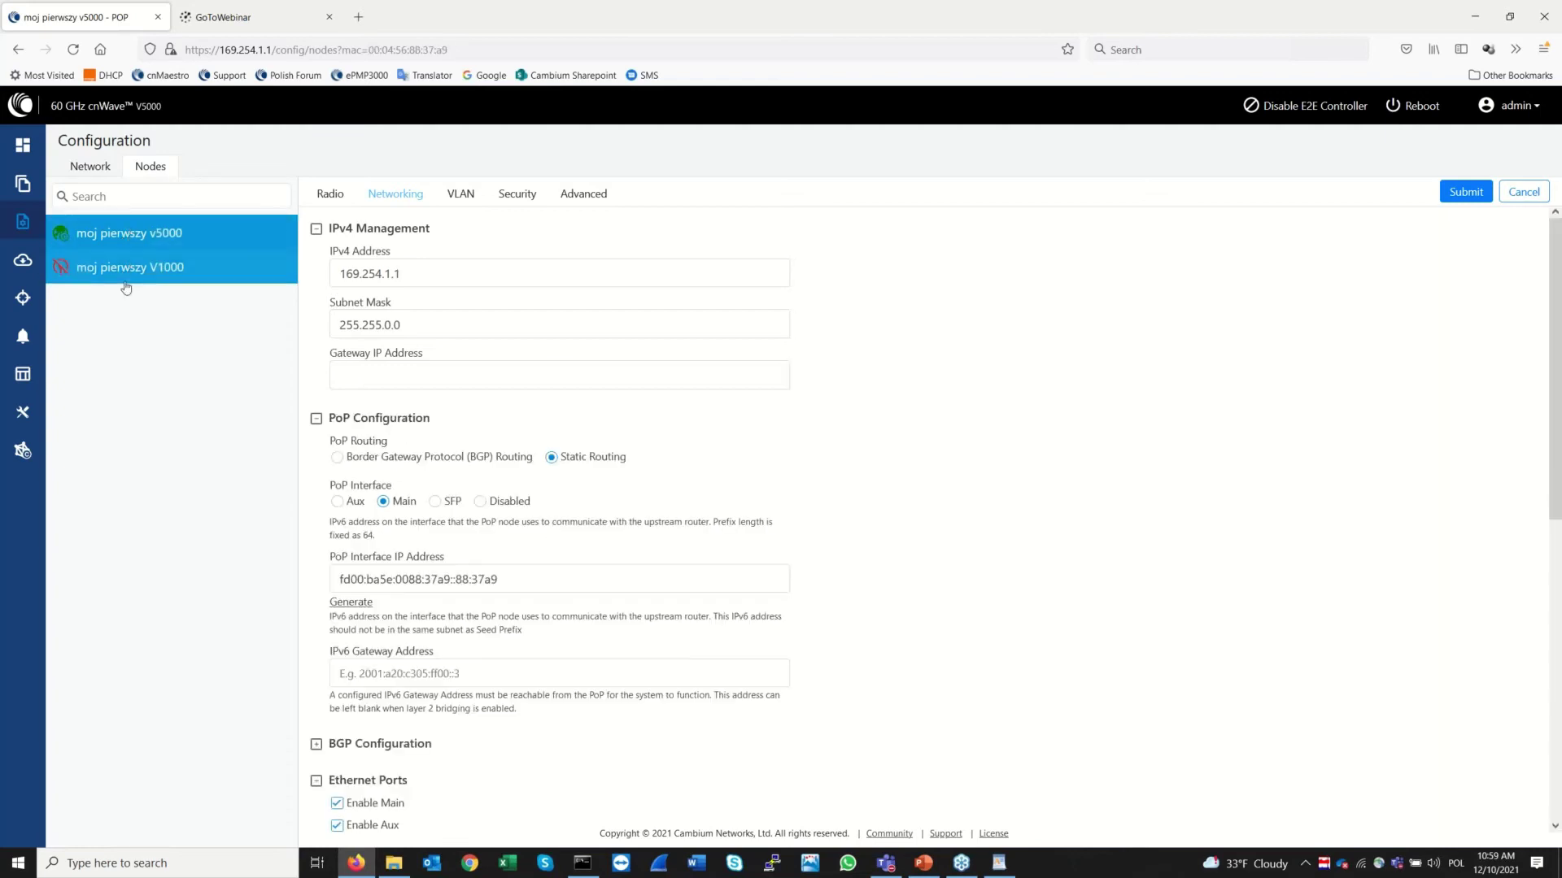
click(114, 232)
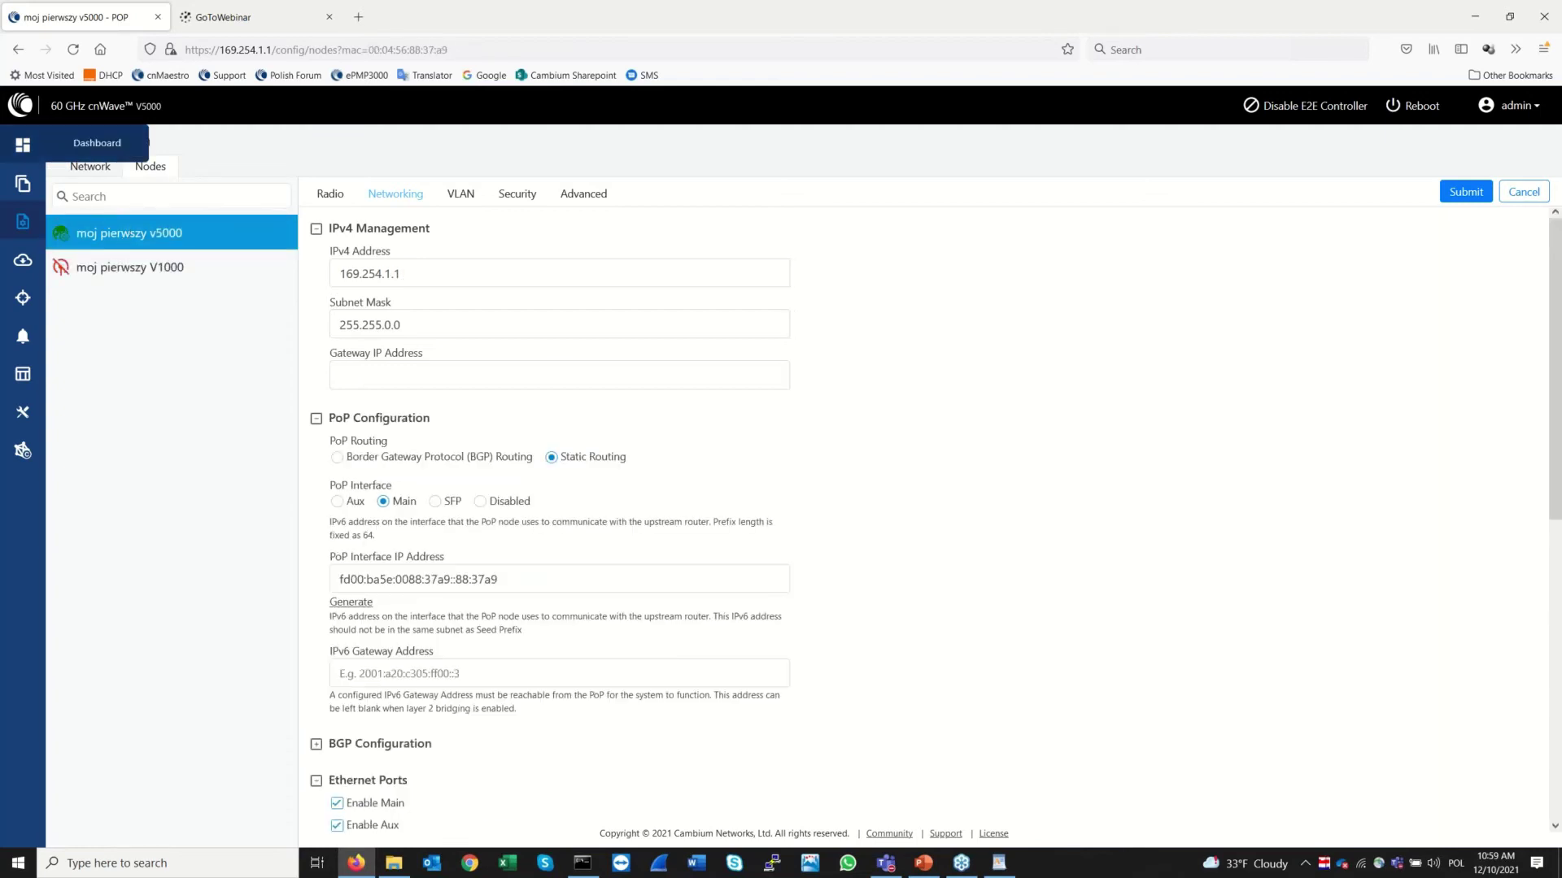
click(22, 144)
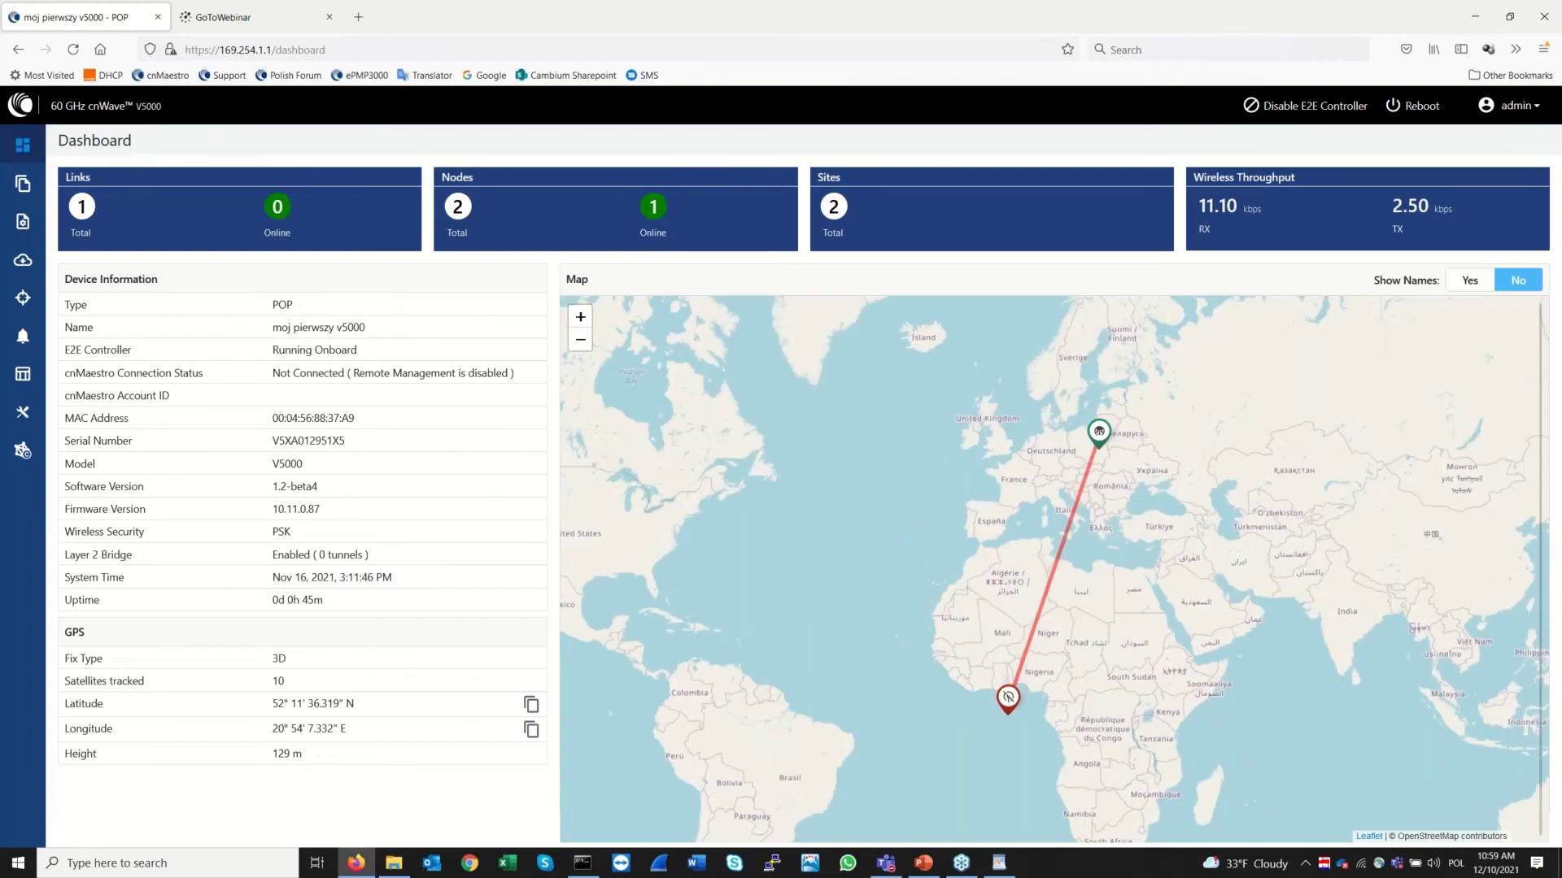
Inspect the v5000 site and link details on the map, then view the inactive link in Topology Links
click(1099, 432)
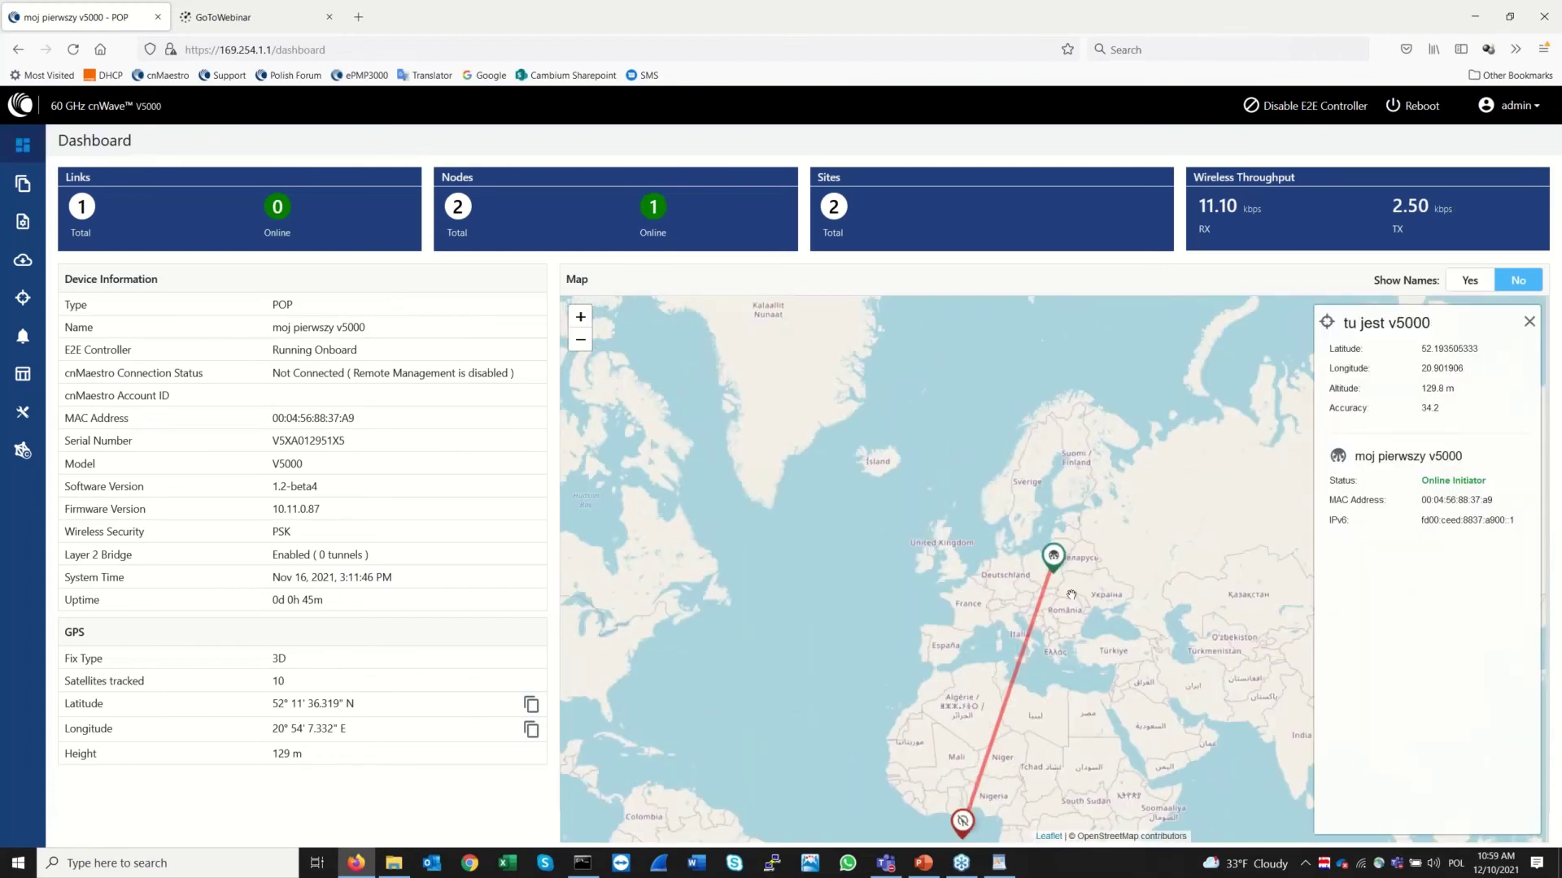
click(1023, 644)
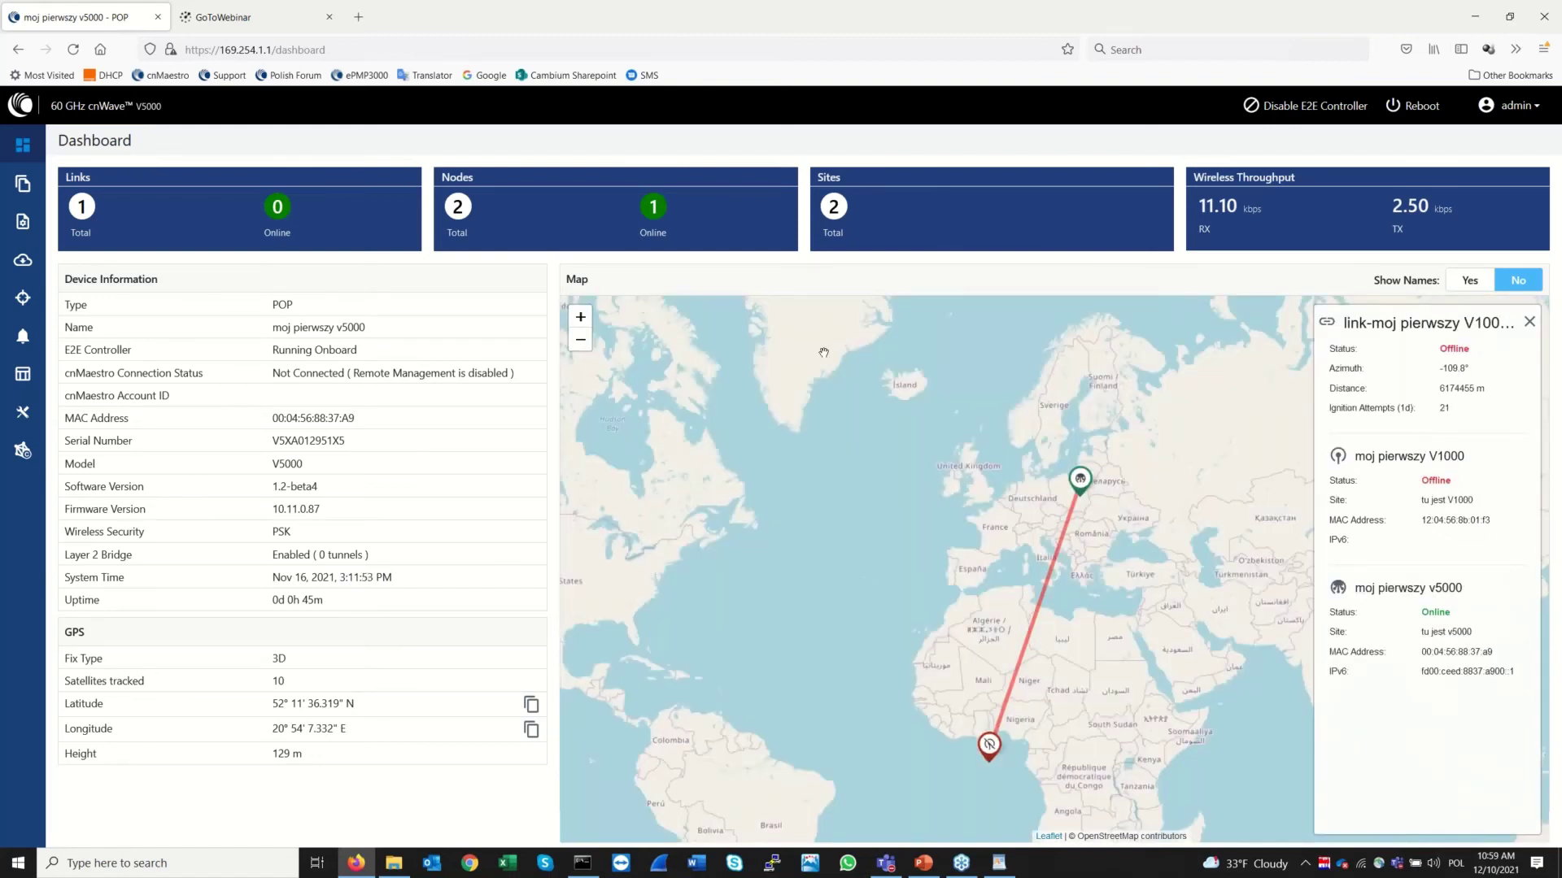
double_click(281, 532)
click(27, 184)
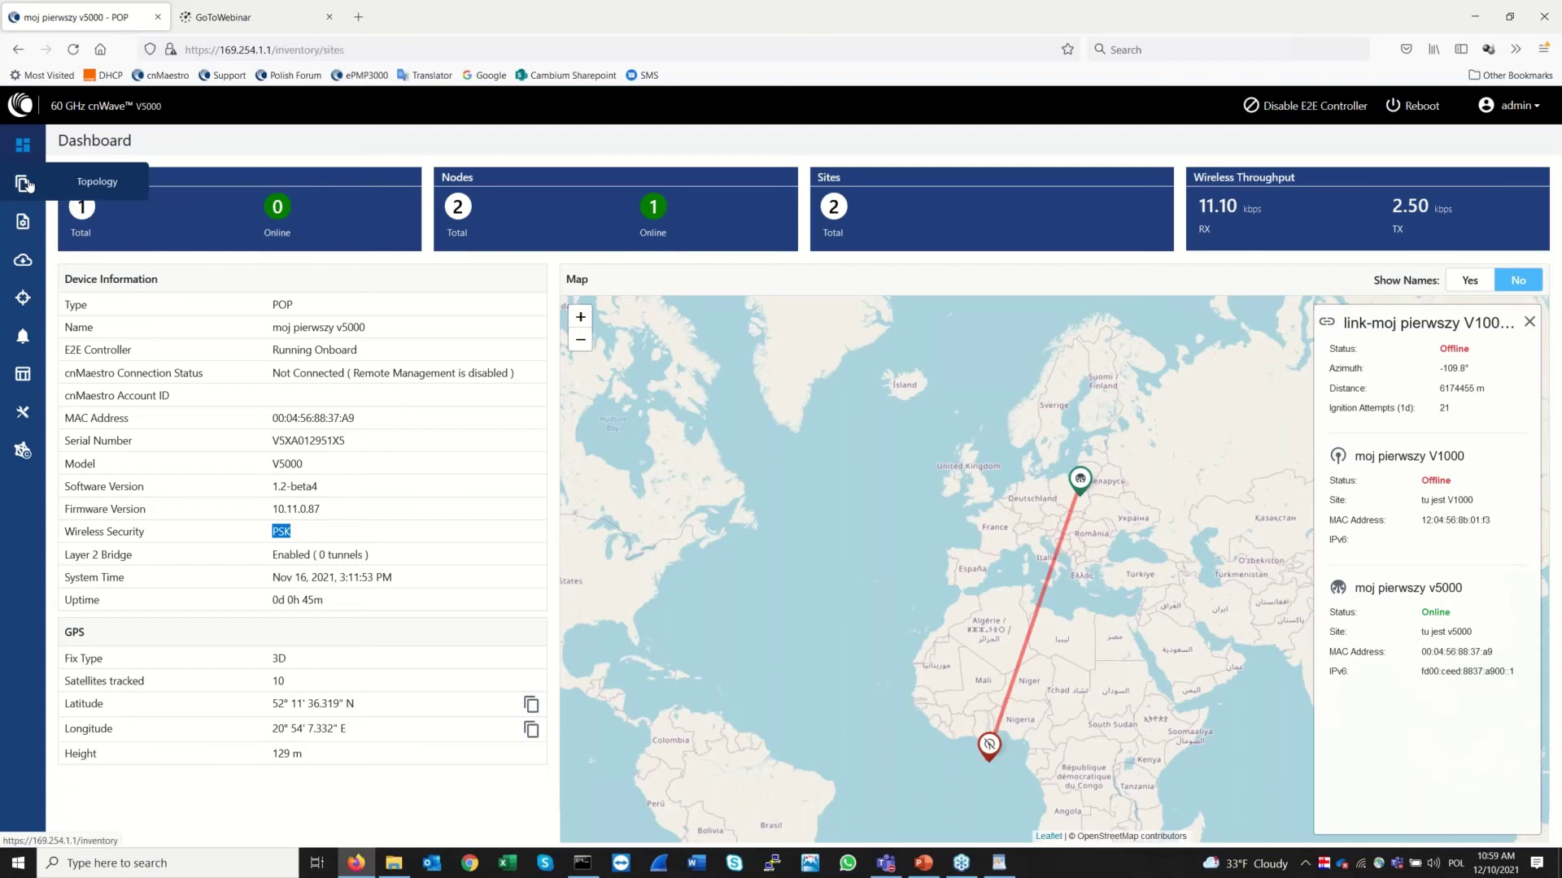
click(182, 167)
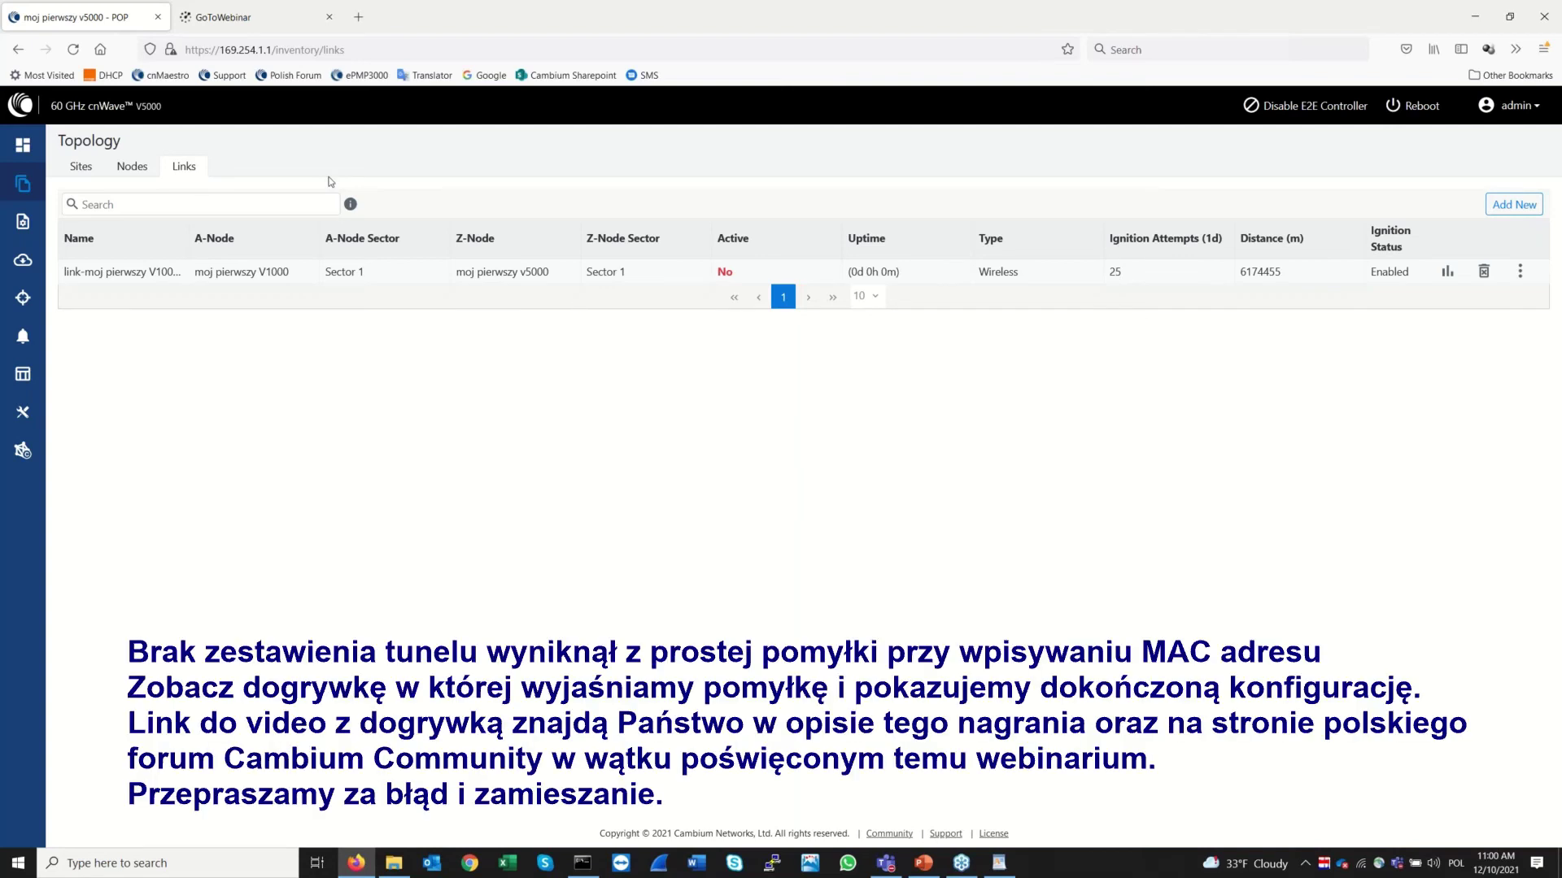
Flip between Topology Nodes and Links, confirming the V1000–v5000 link is still inactive at 29 ignition attempts
click(135, 167)
click(173, 168)
click(137, 169)
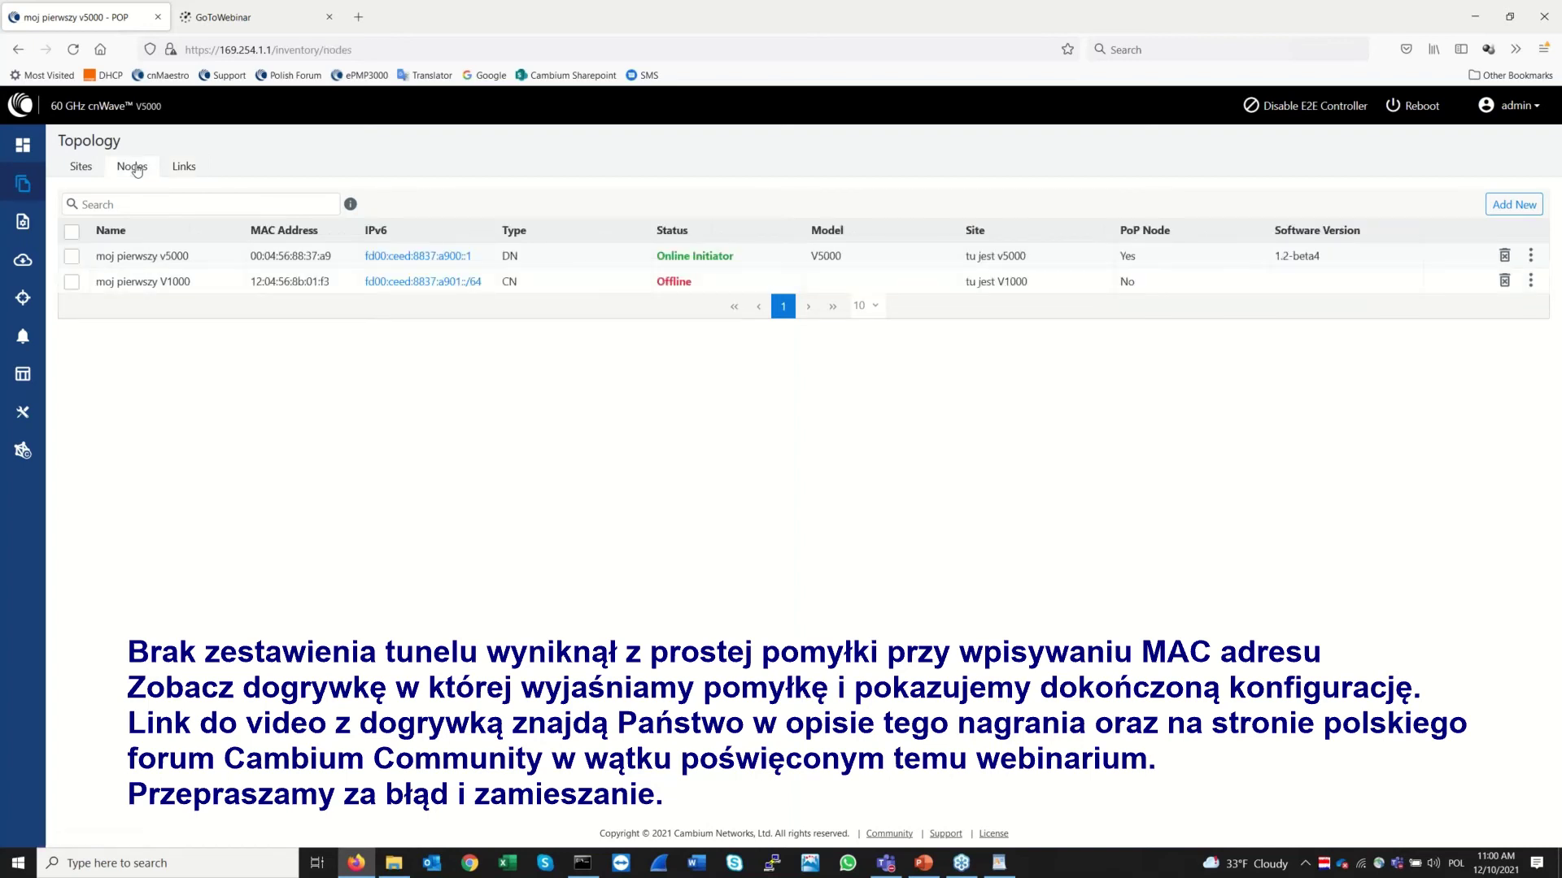
click(192, 172)
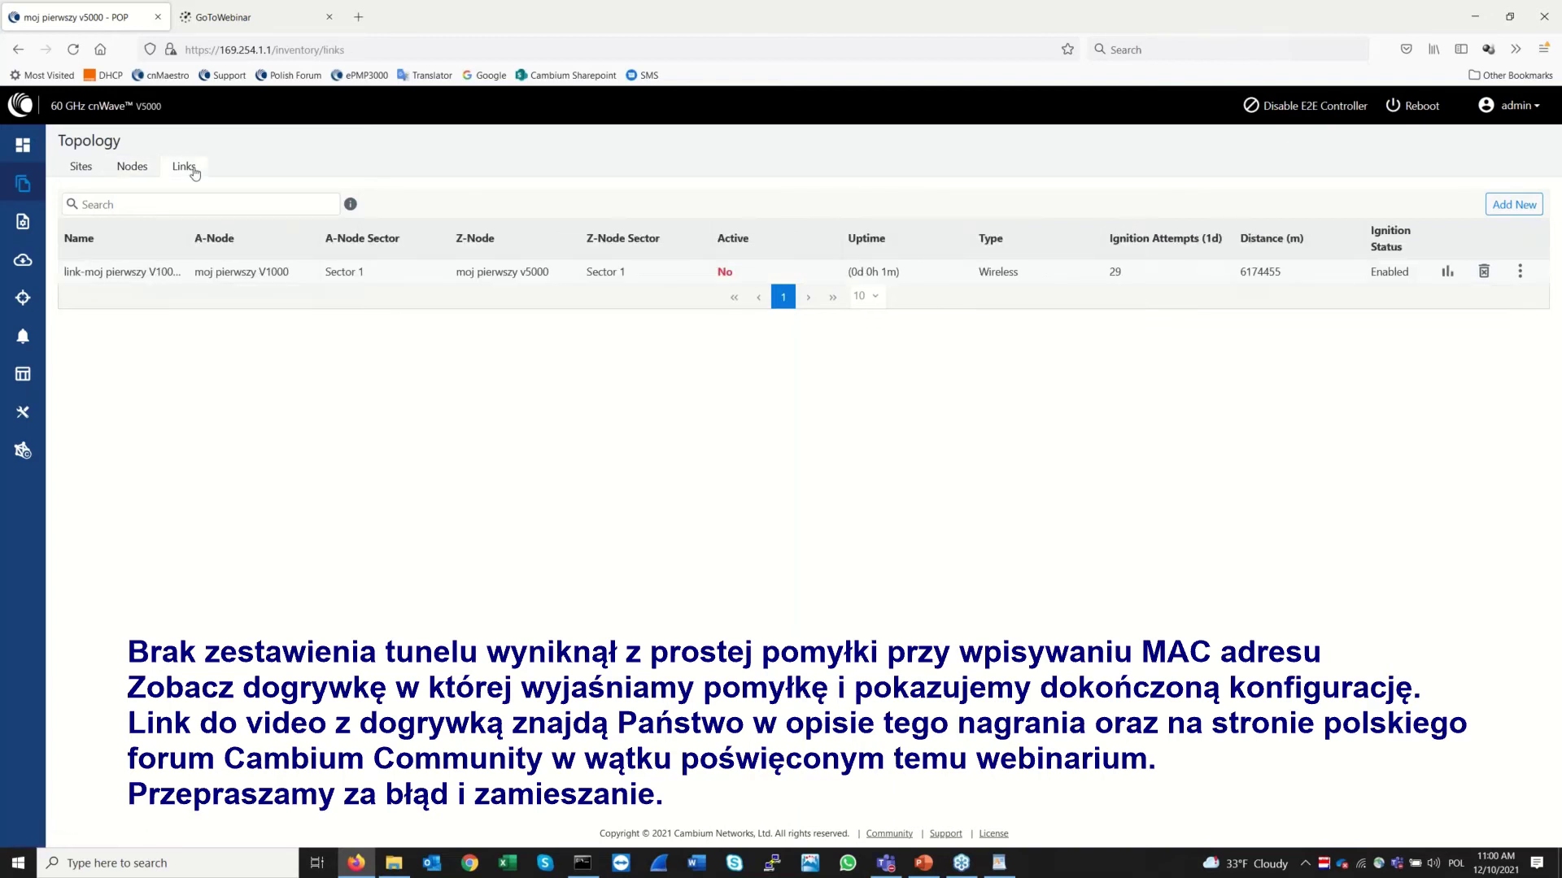
Review the Configuration Nodes and Network Security settings, visit the Dashboard, and finish on Topology Sites
click(23, 223)
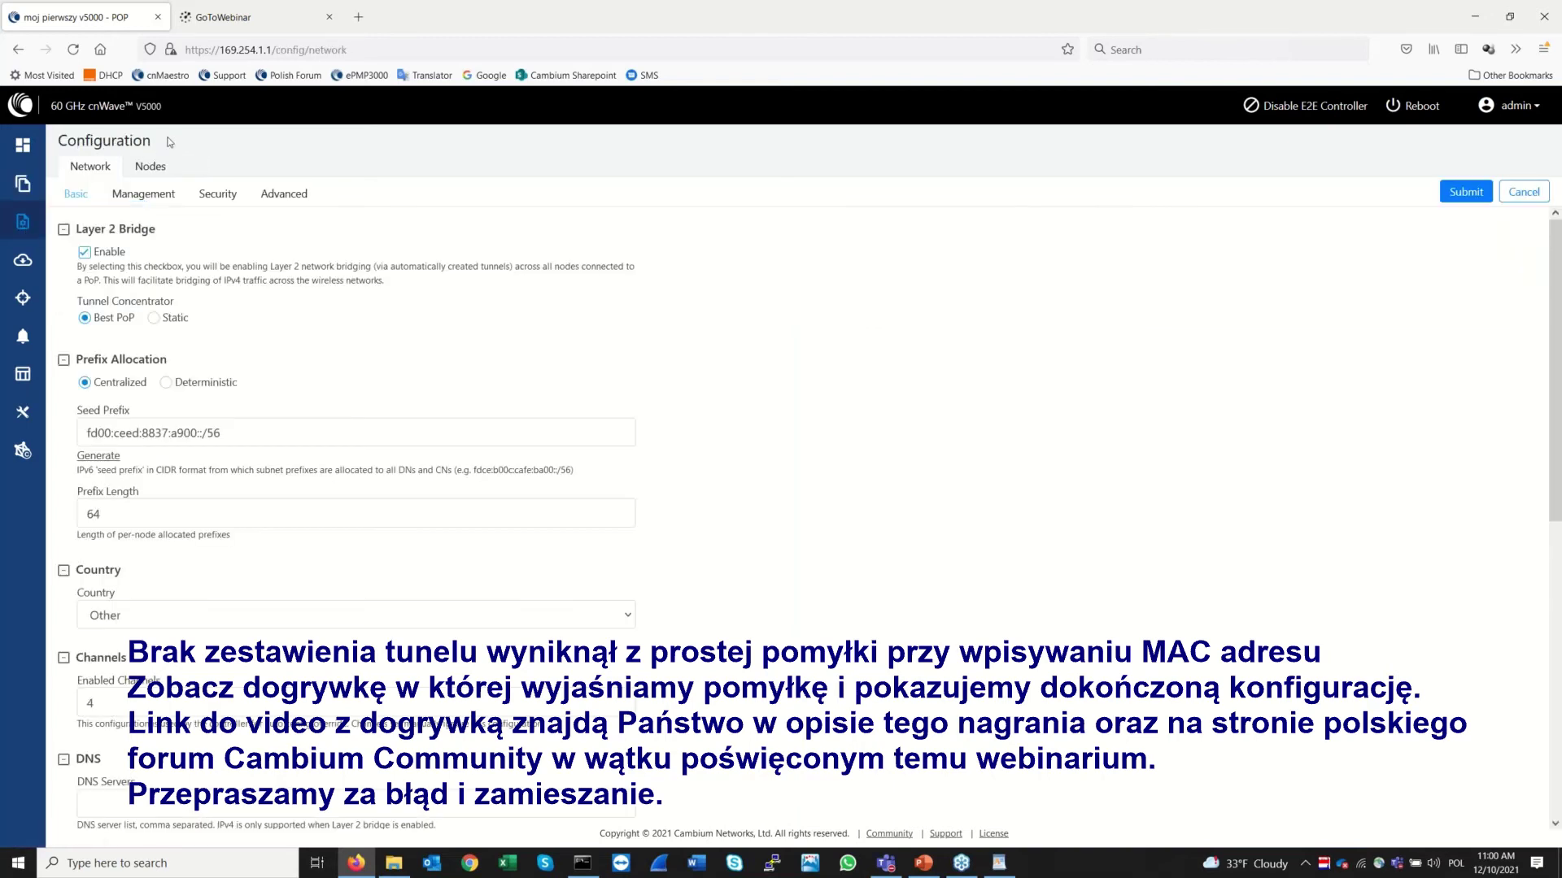
click(147, 168)
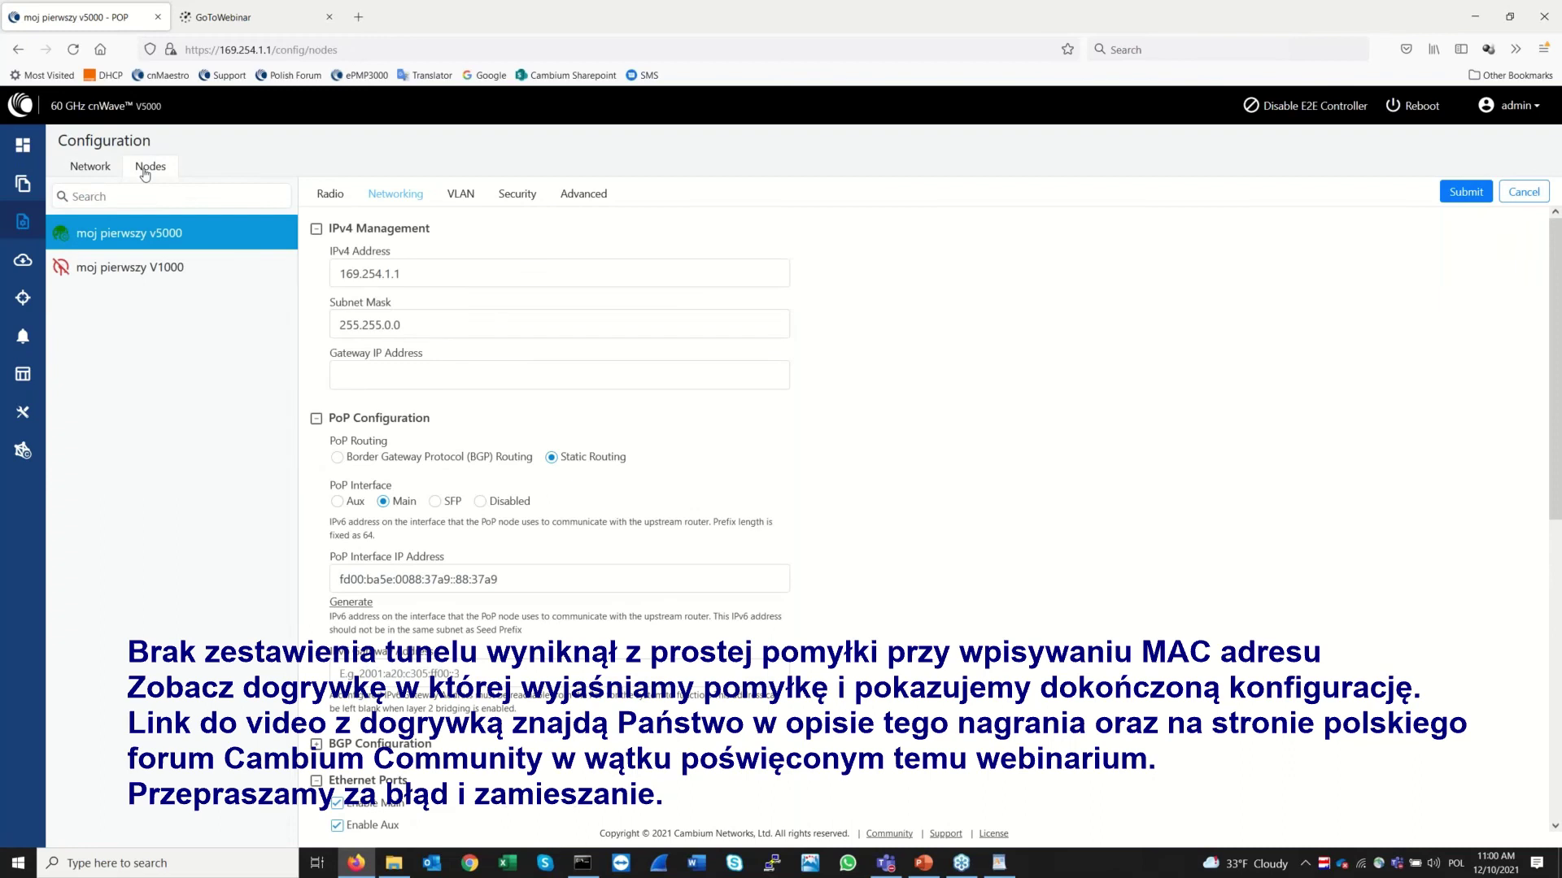
click(89, 167)
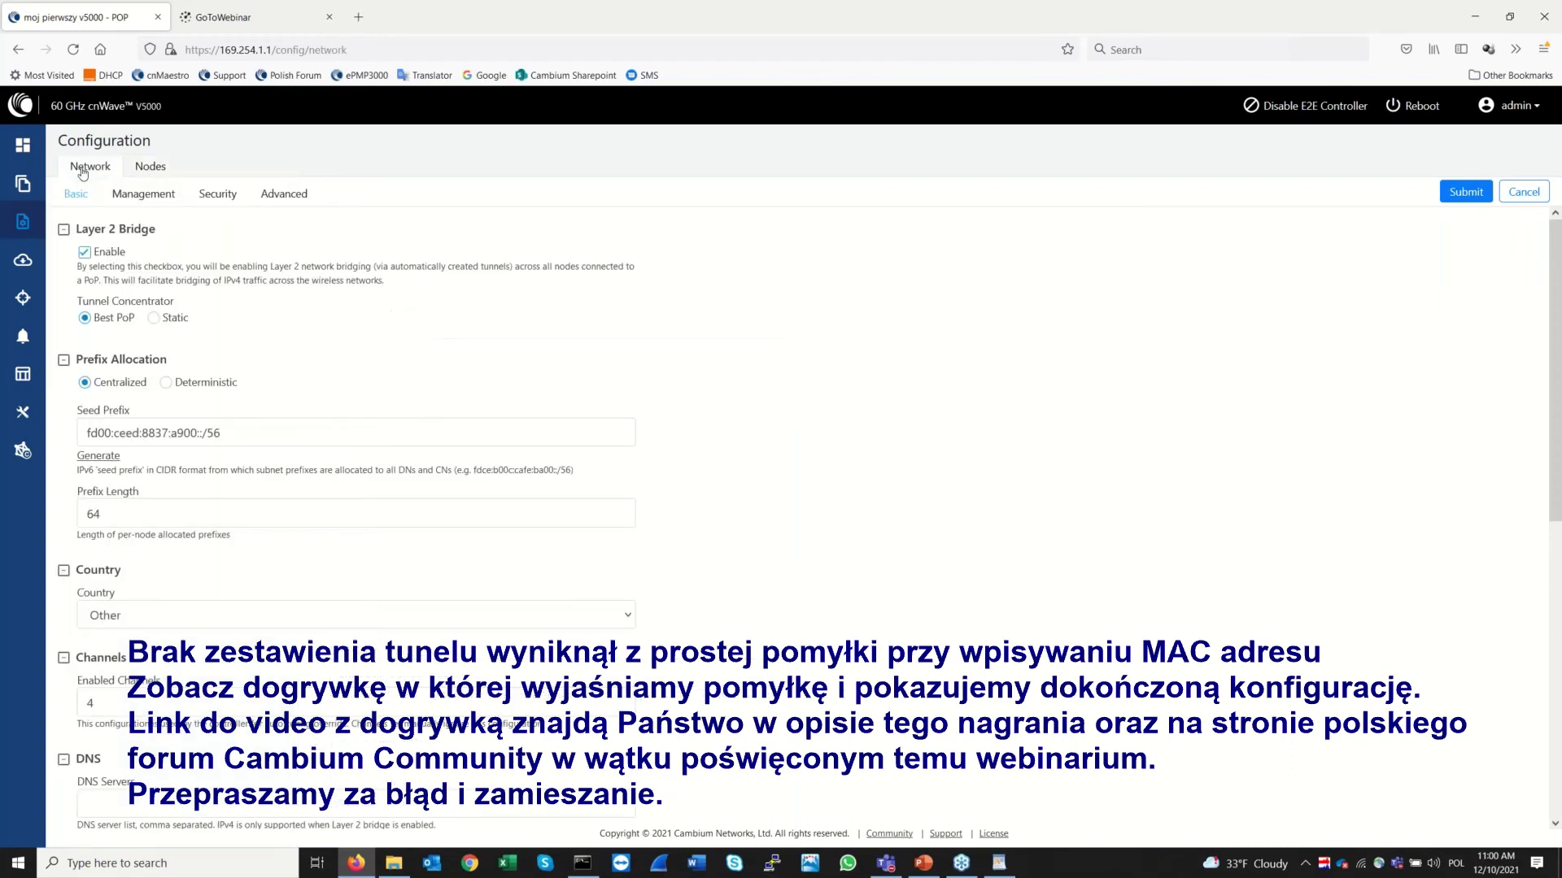
click(205, 199)
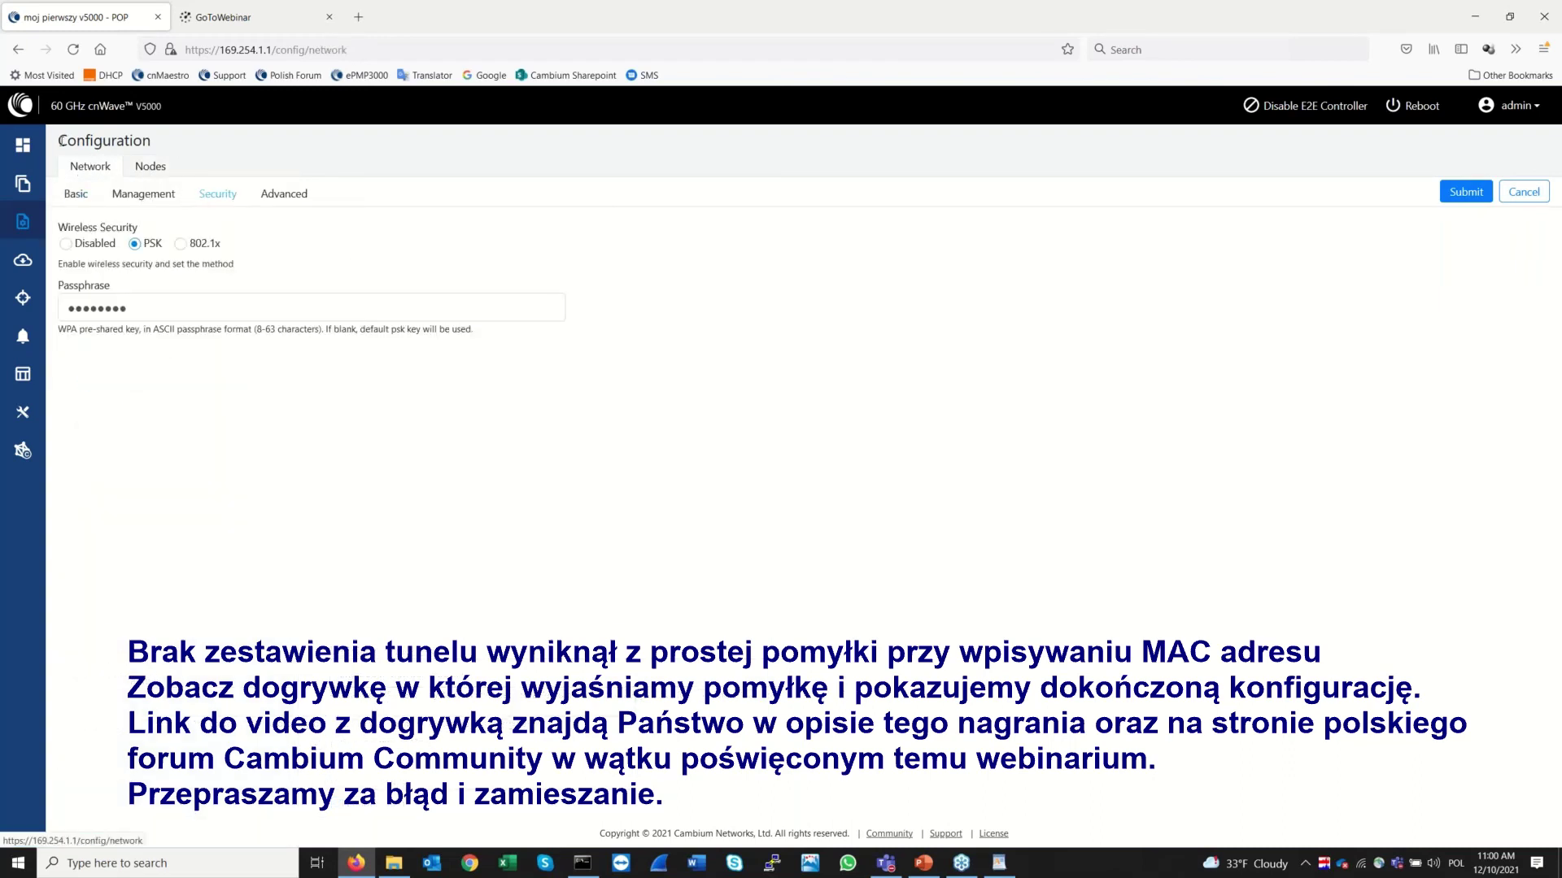
click(18, 147)
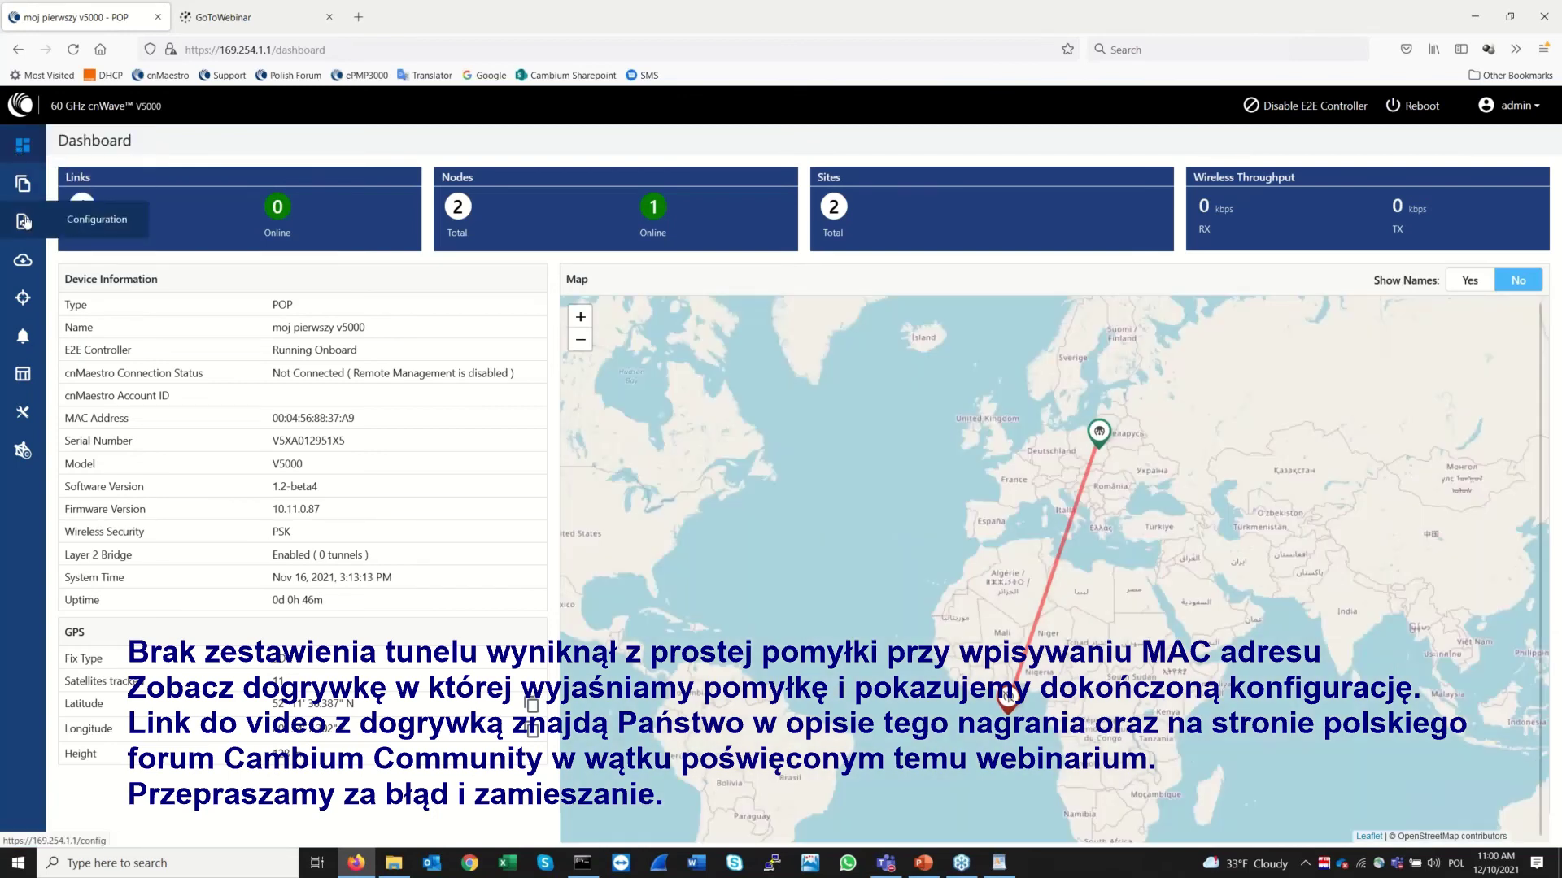
click(24, 221)
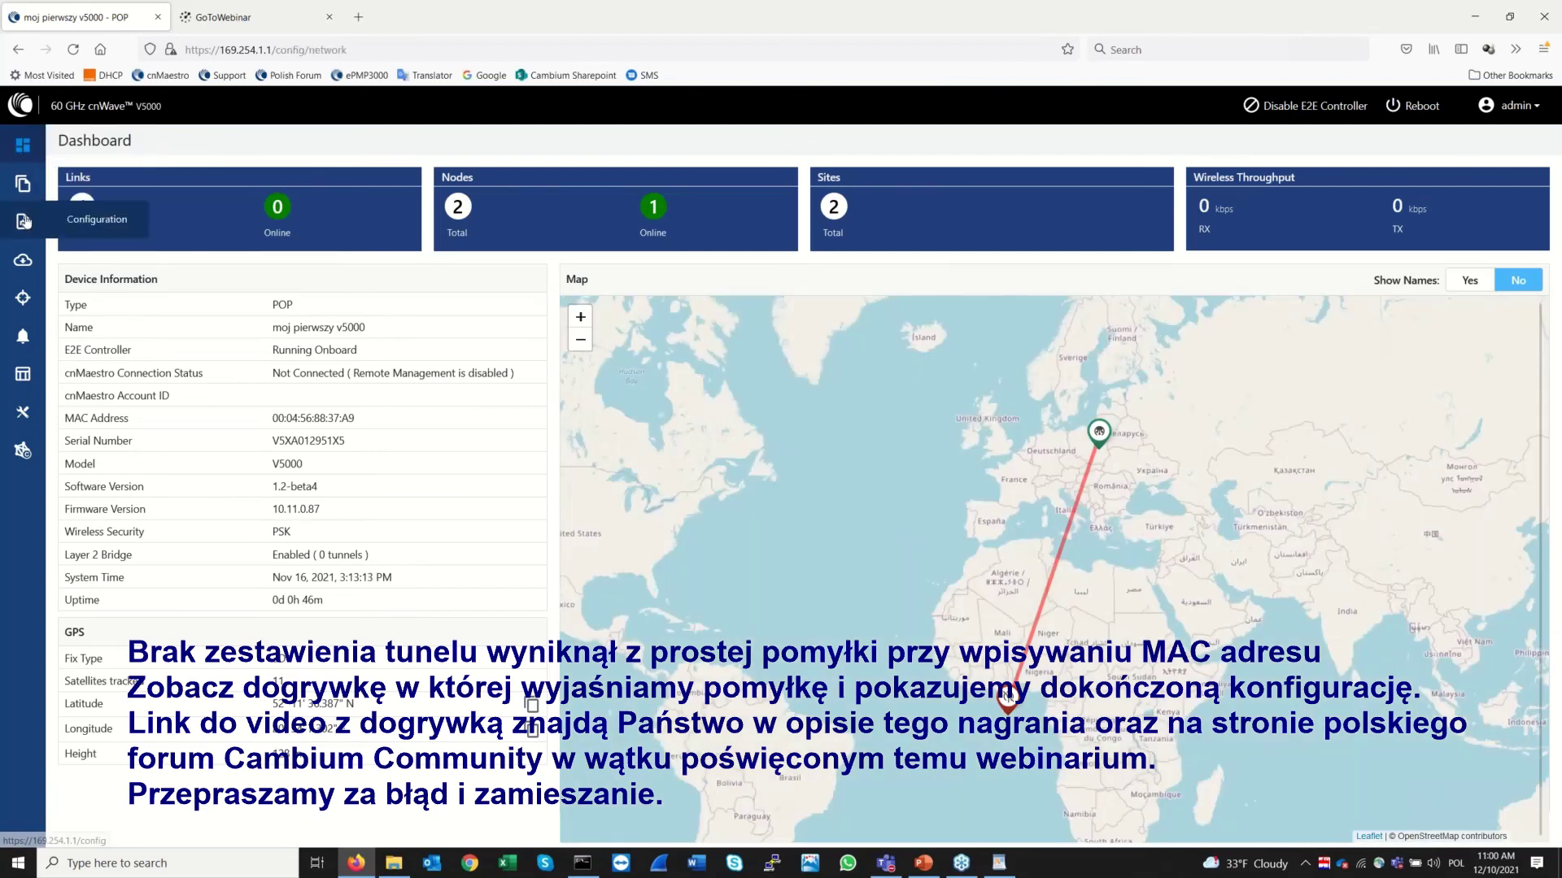
click(23, 183)
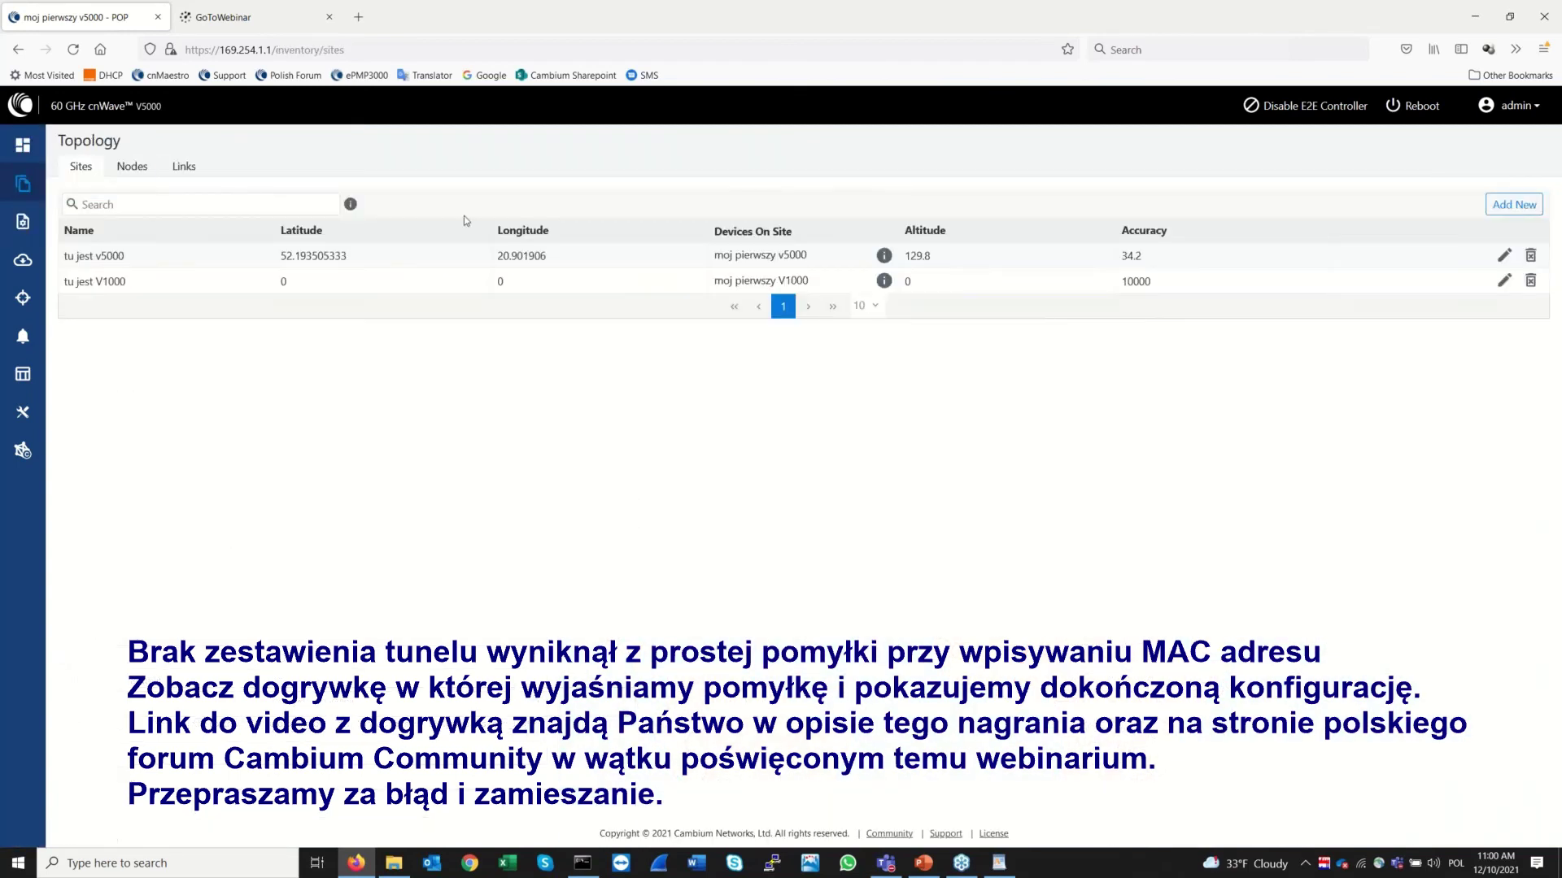
click(185, 168)
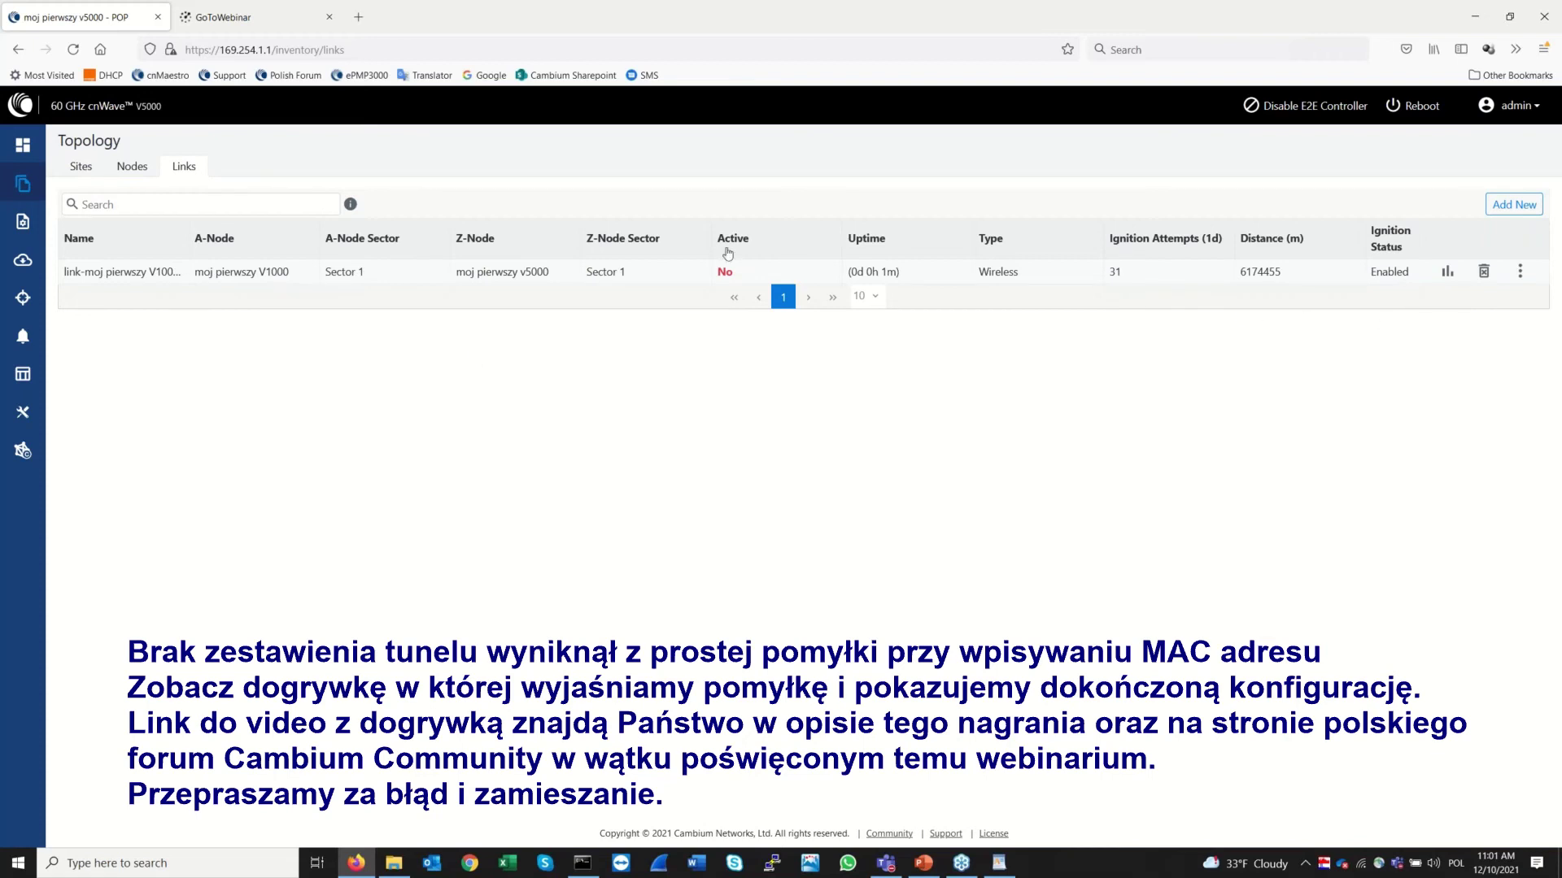
click(161, 171)
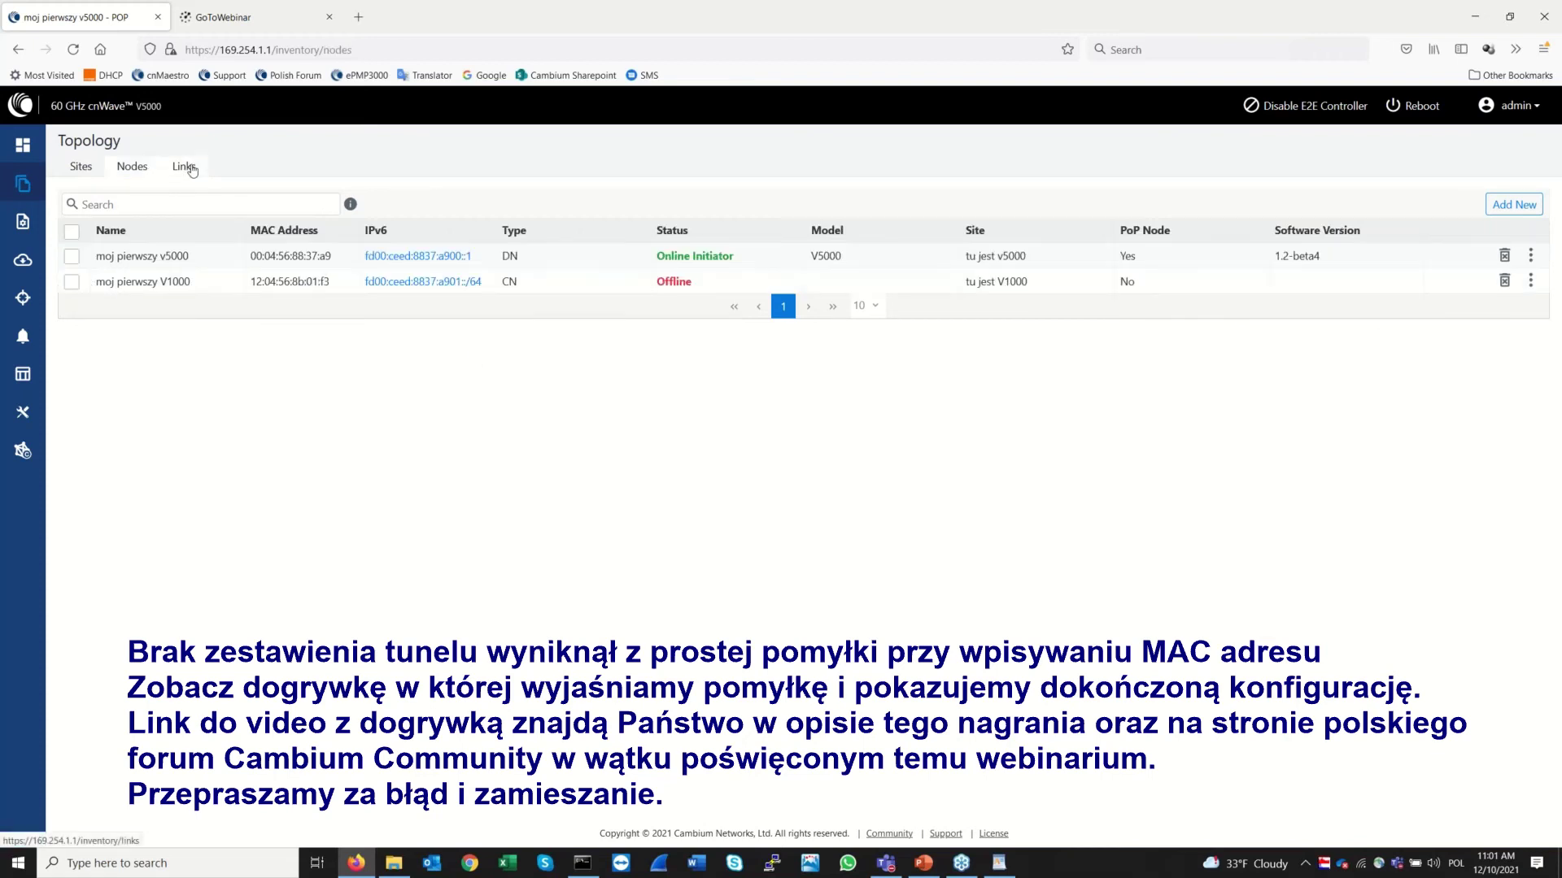
click(190, 168)
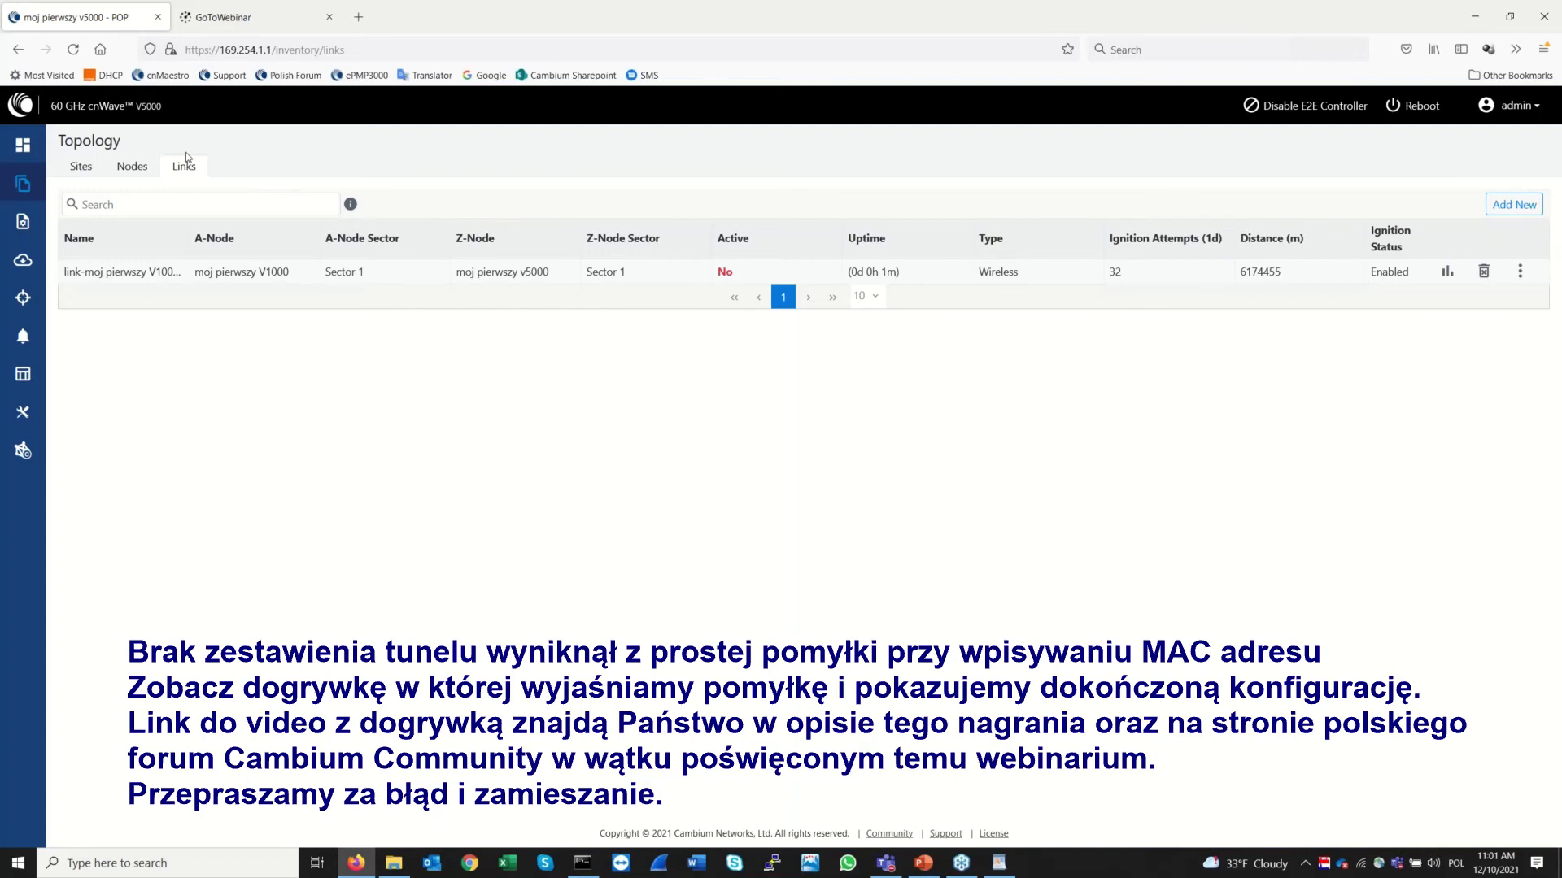
click(133, 167)
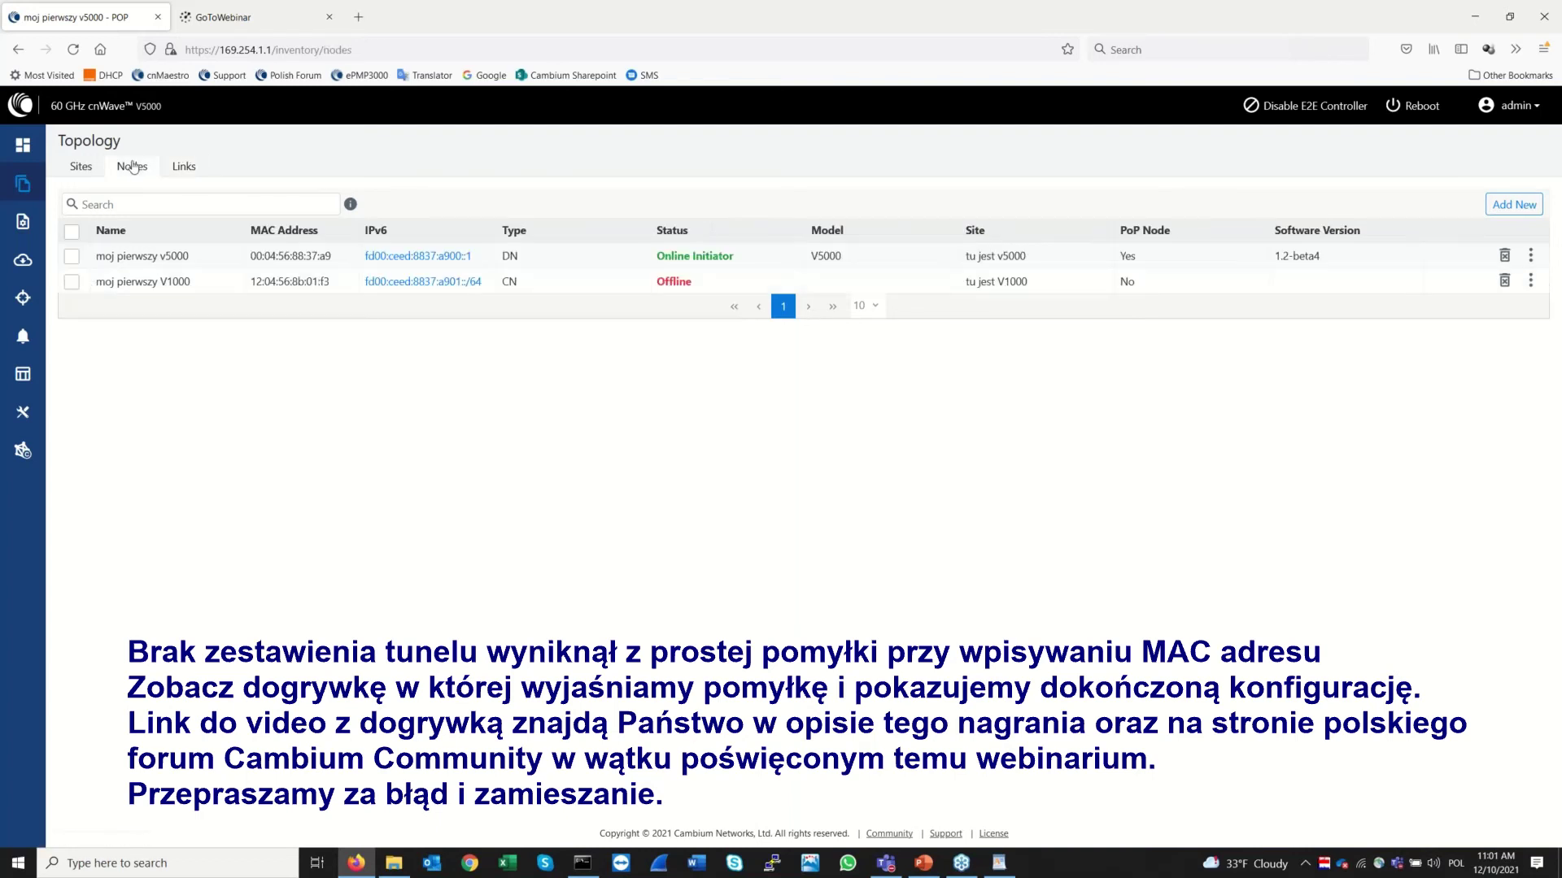
click(189, 168)
click(89, 173)
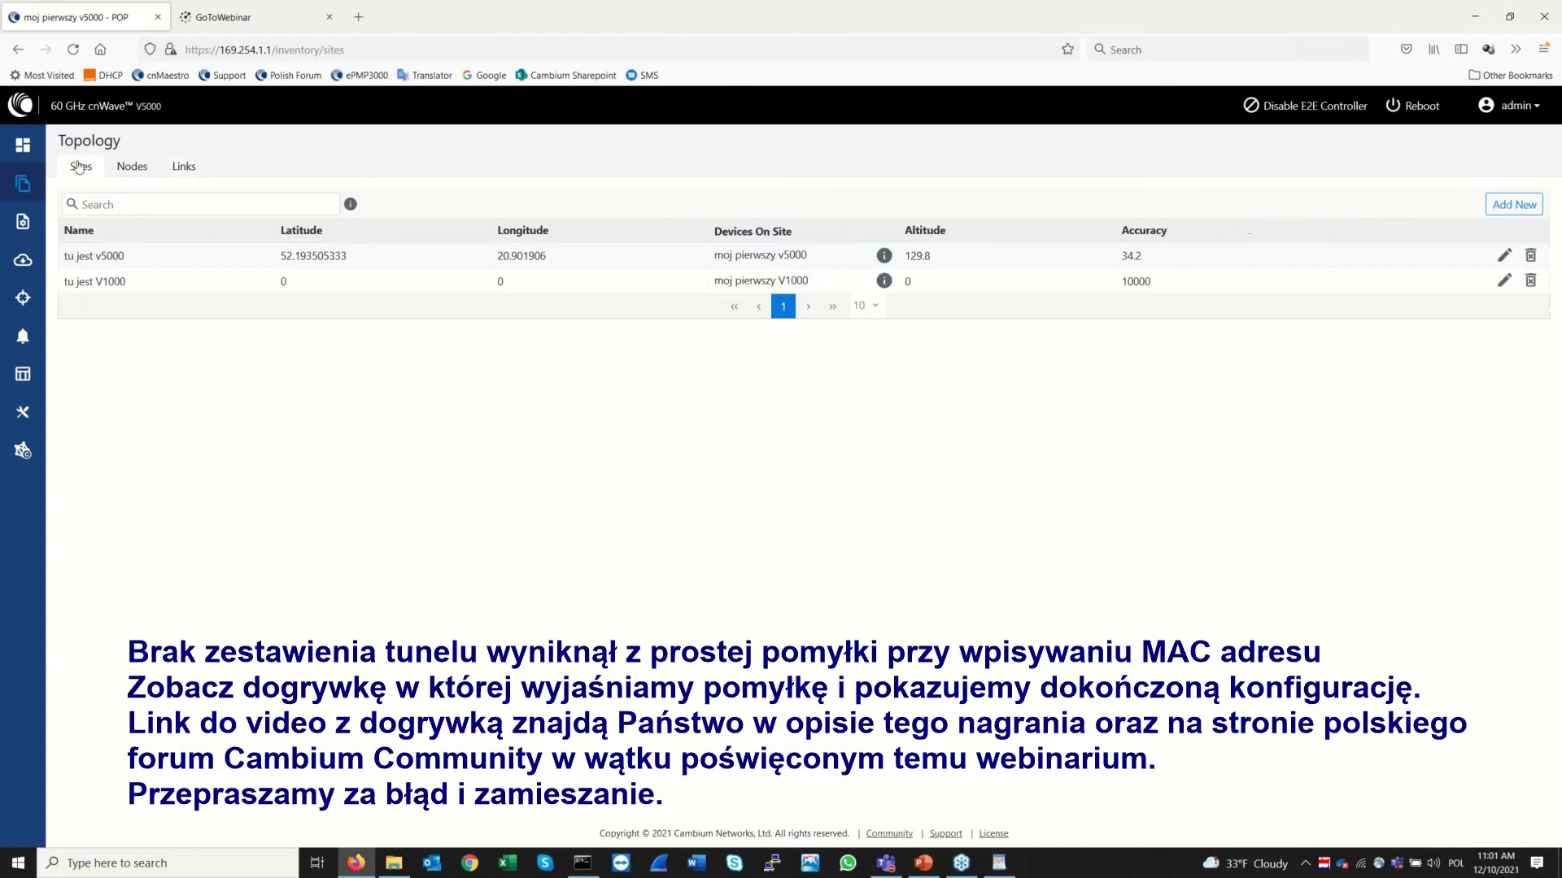
click(18, 224)
Save network Wireless Security as Disabled, then bring up the Topology links list
click(124, 173)
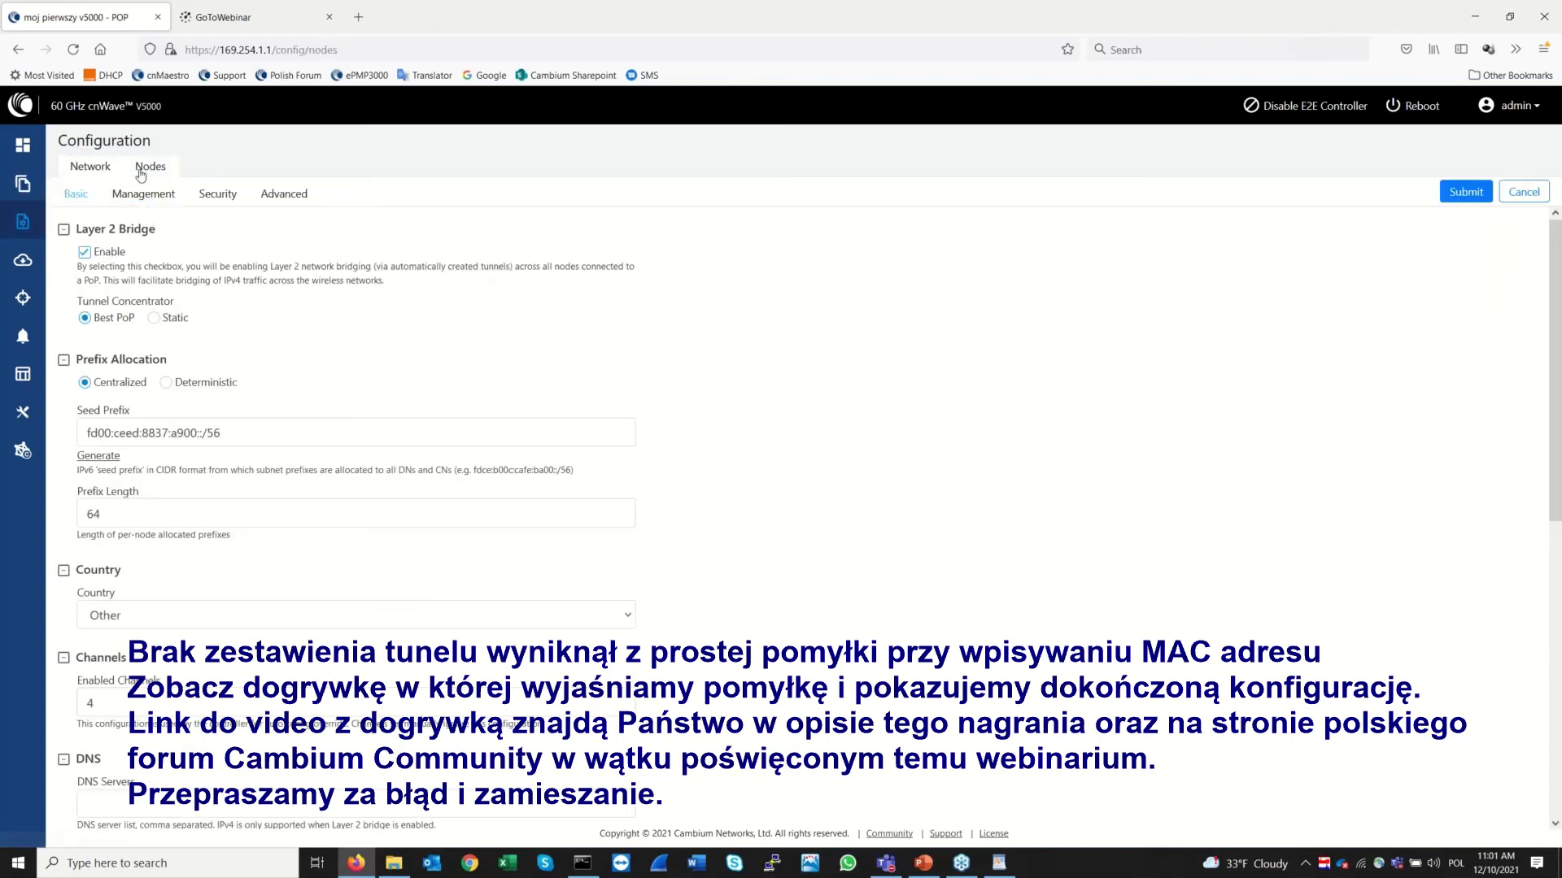
click(96, 171)
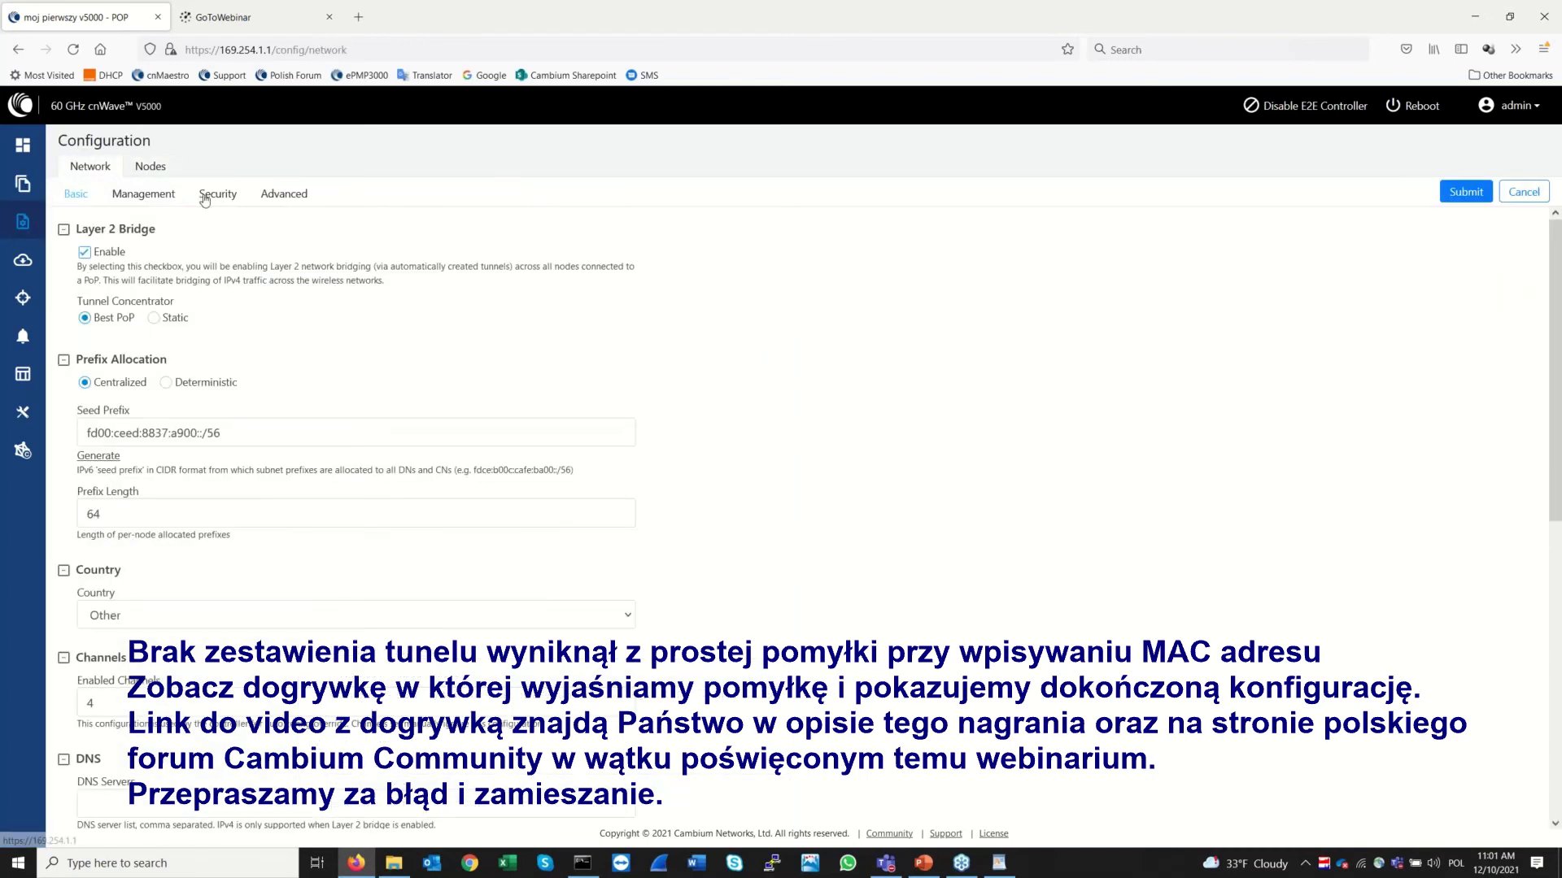
click(205, 202)
click(65, 244)
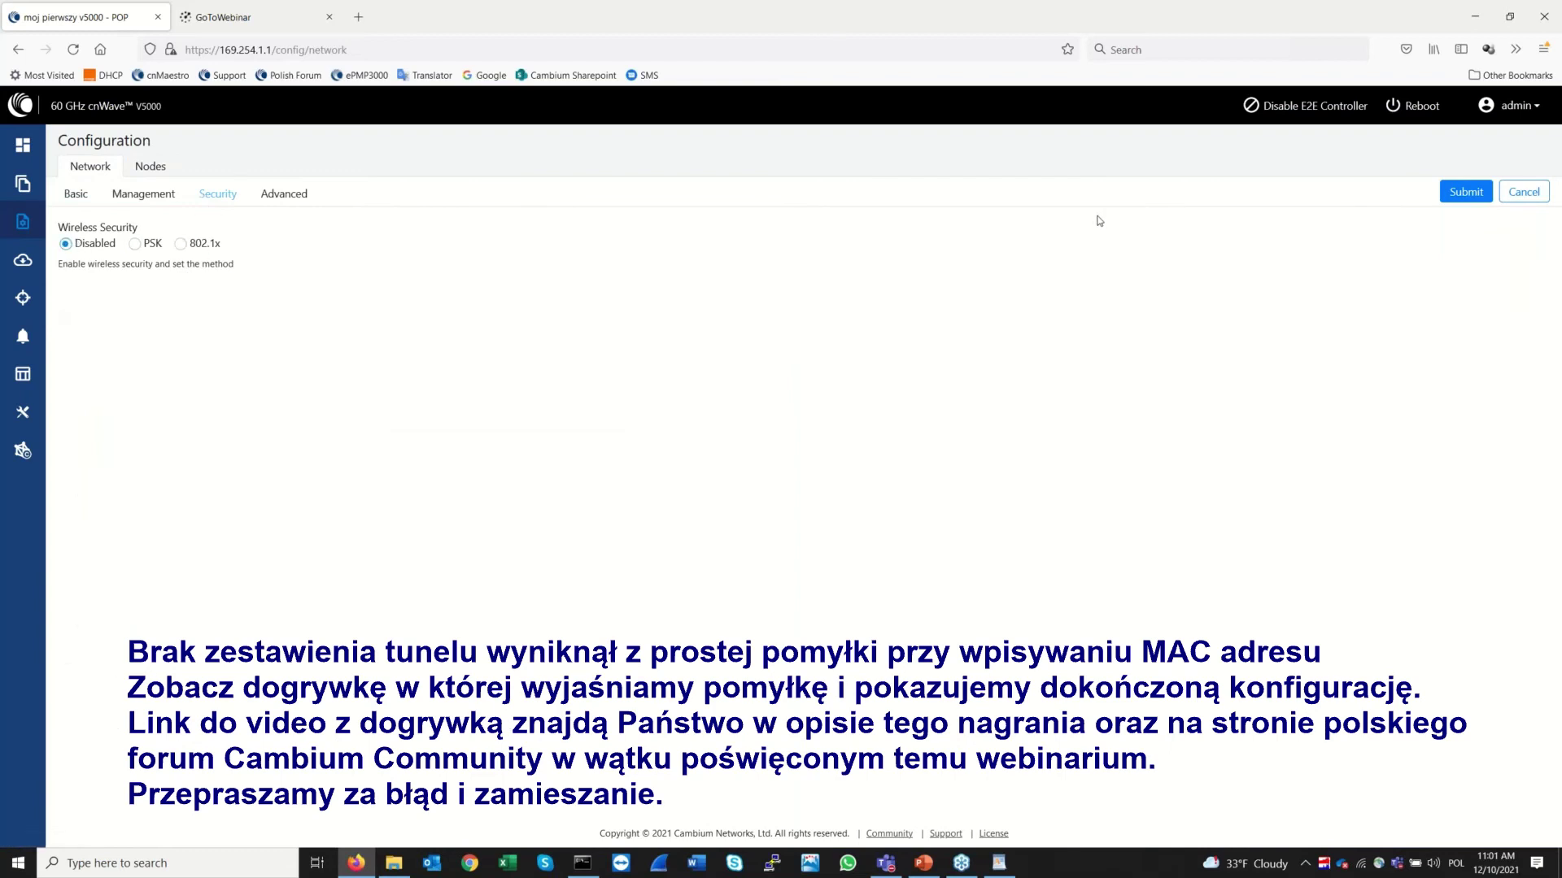
click(1458, 197)
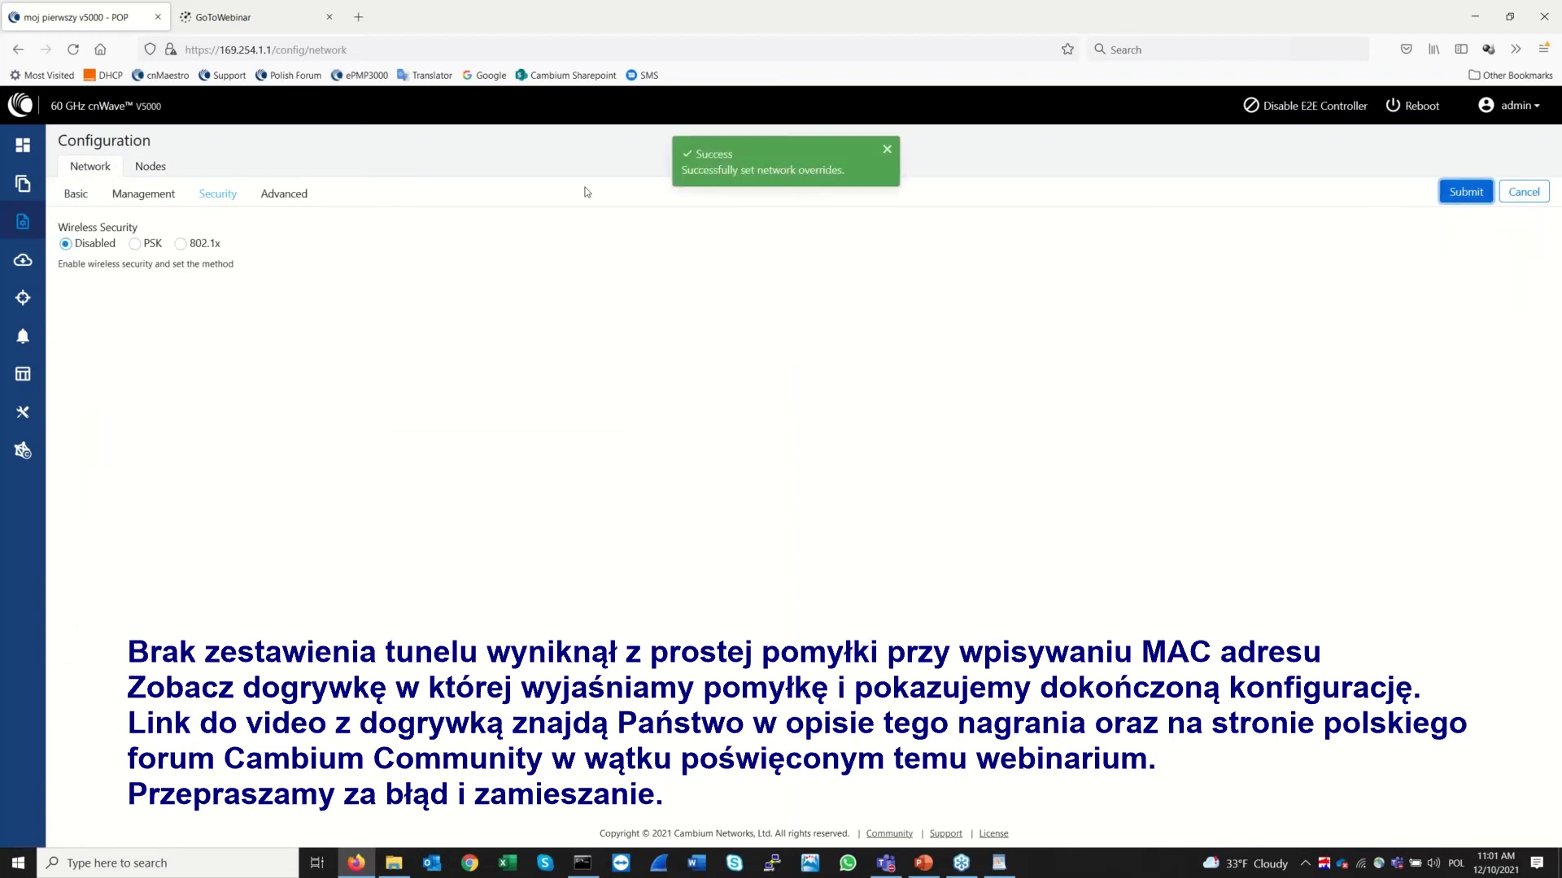
click(22, 184)
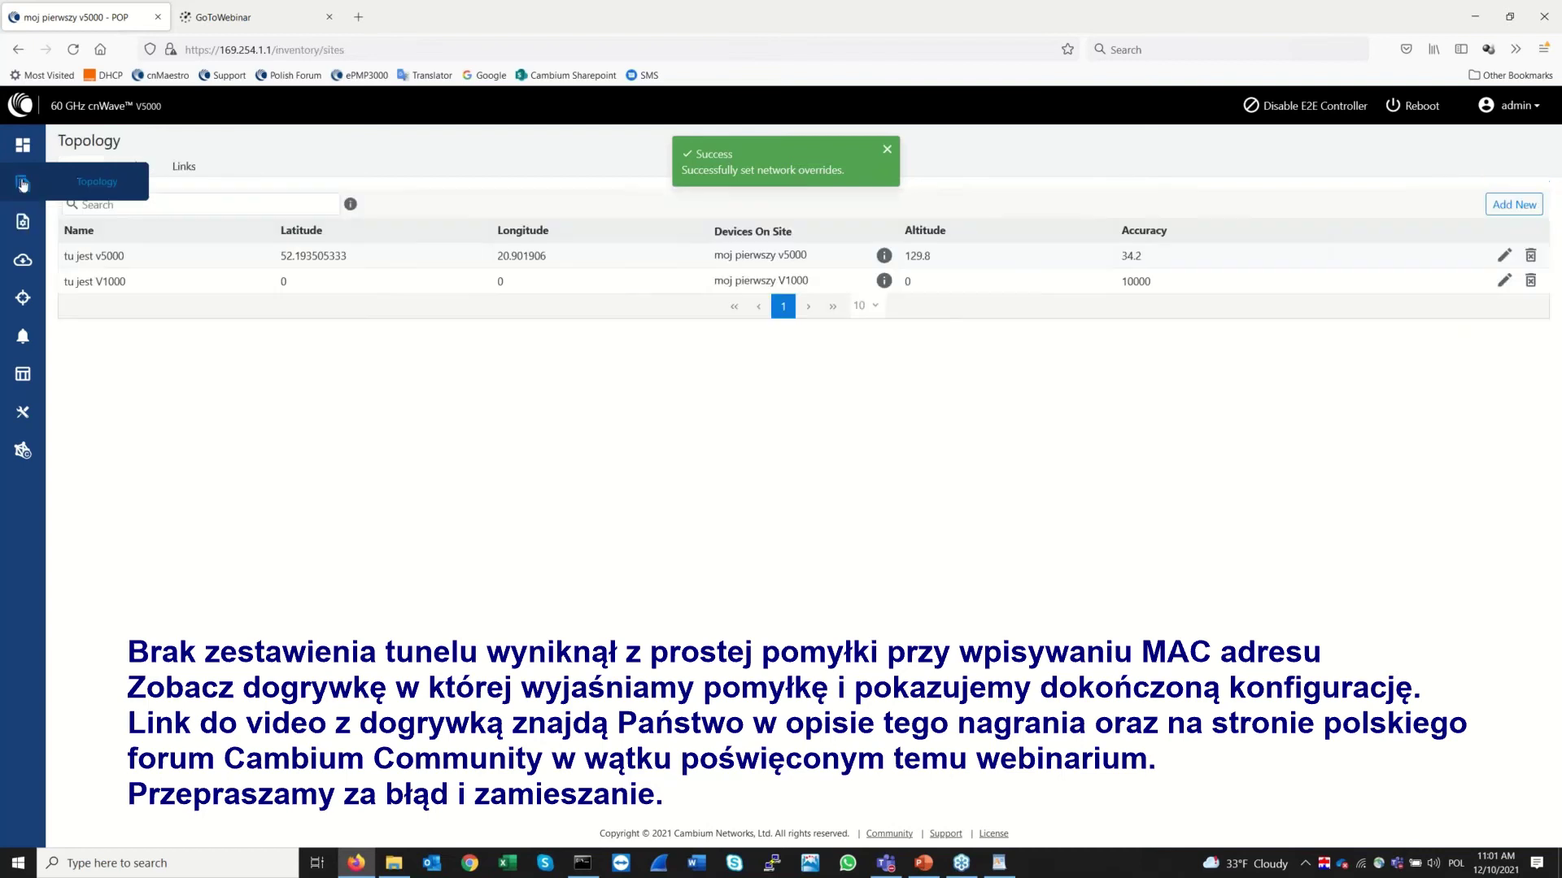
click(185, 166)
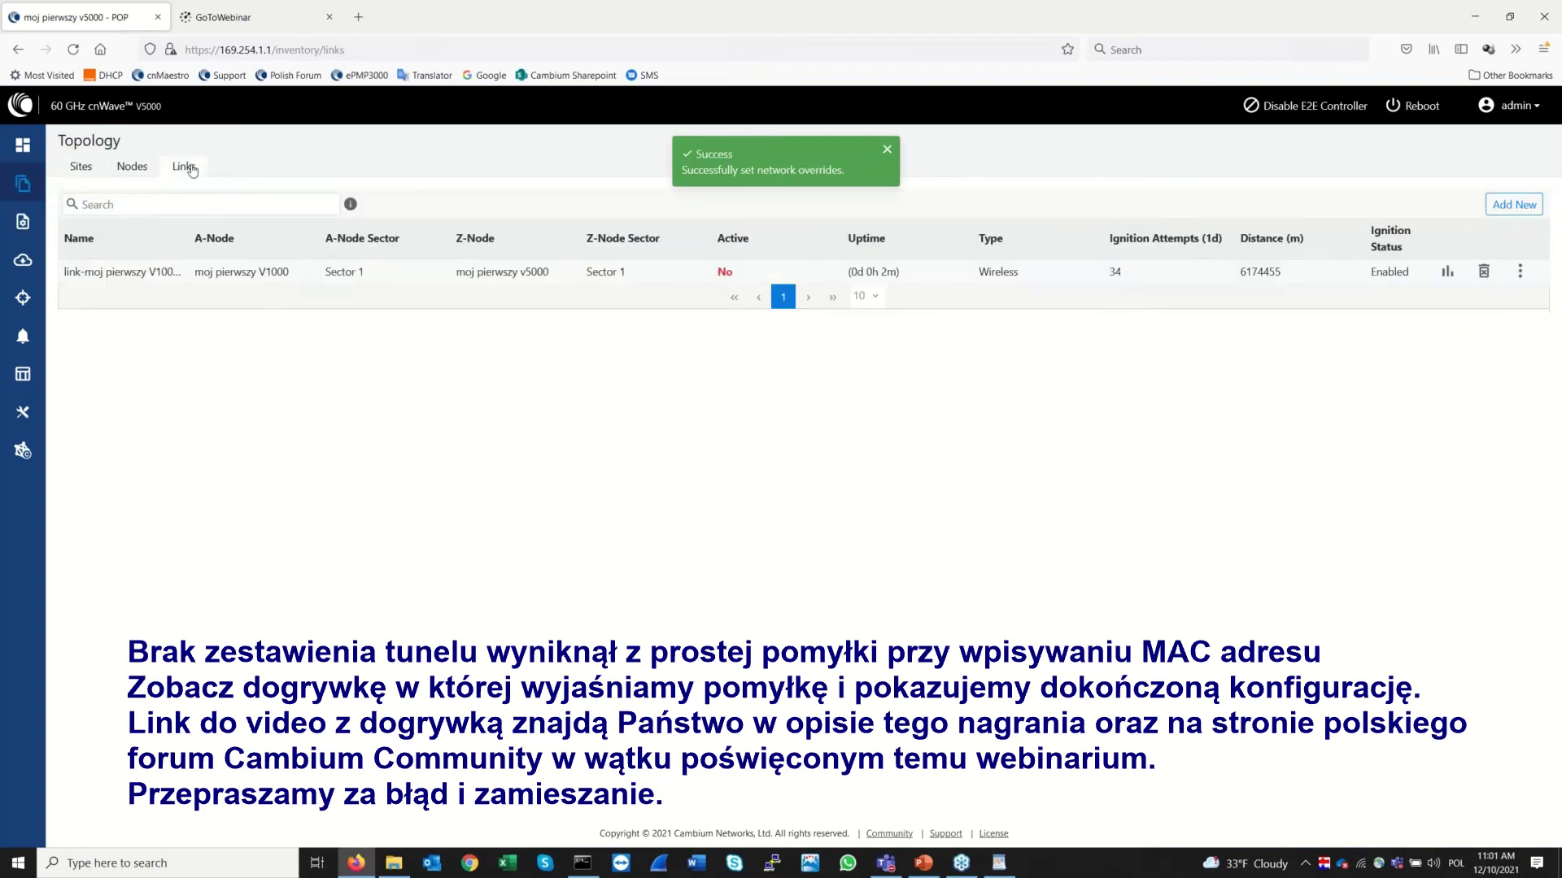
Delete the inactive V1000–v5000 wireless link, then delete the V1000 node from the nodes list
click(1483, 272)
click(901, 255)
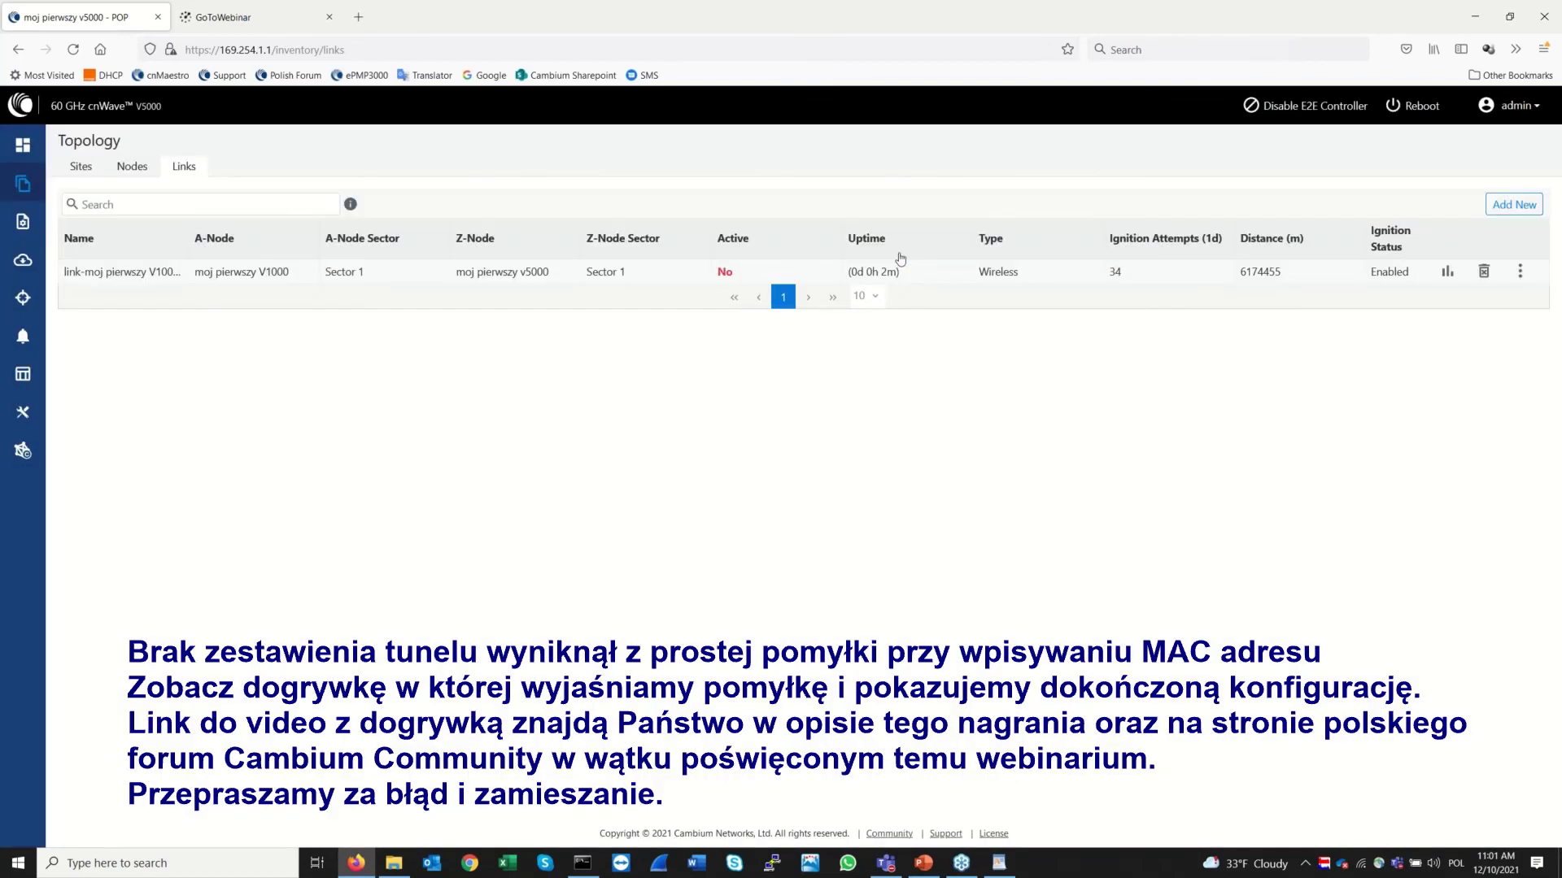
click(132, 167)
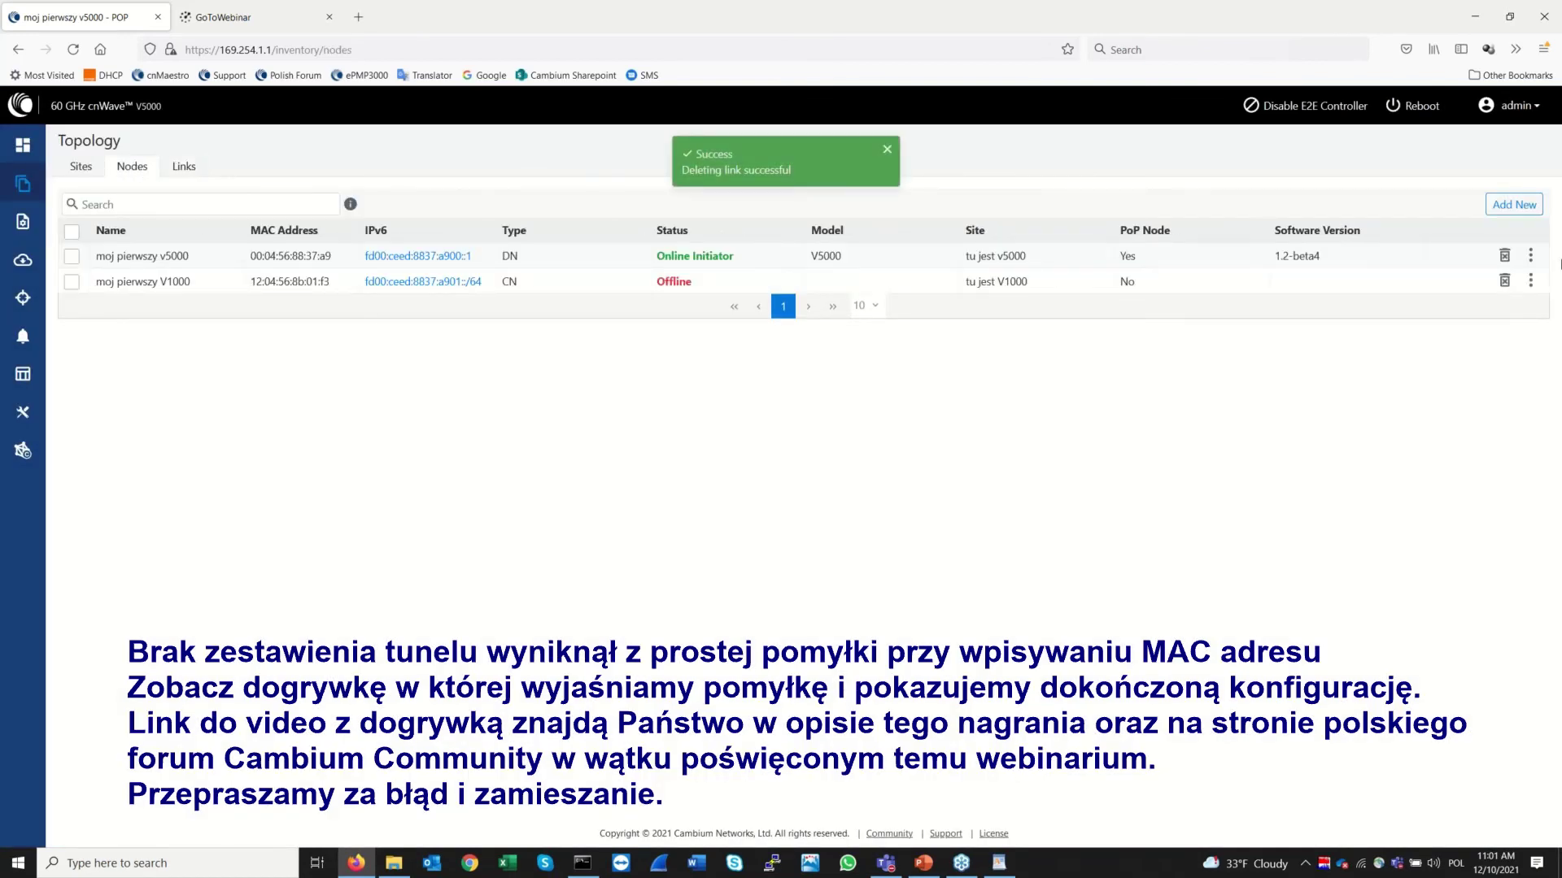
click(1504, 280)
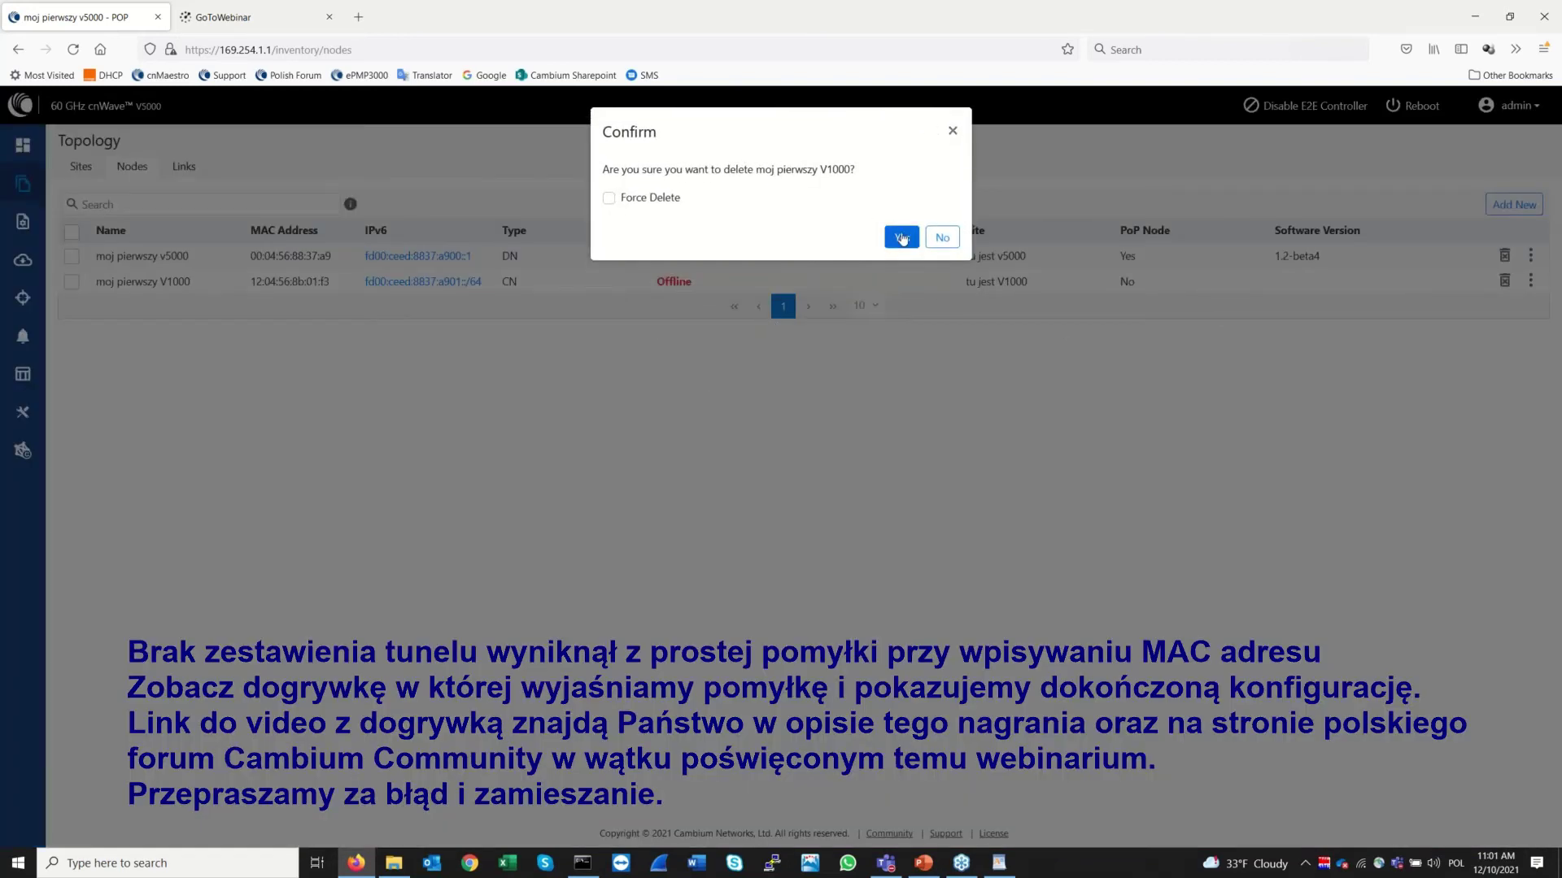
click(901, 237)
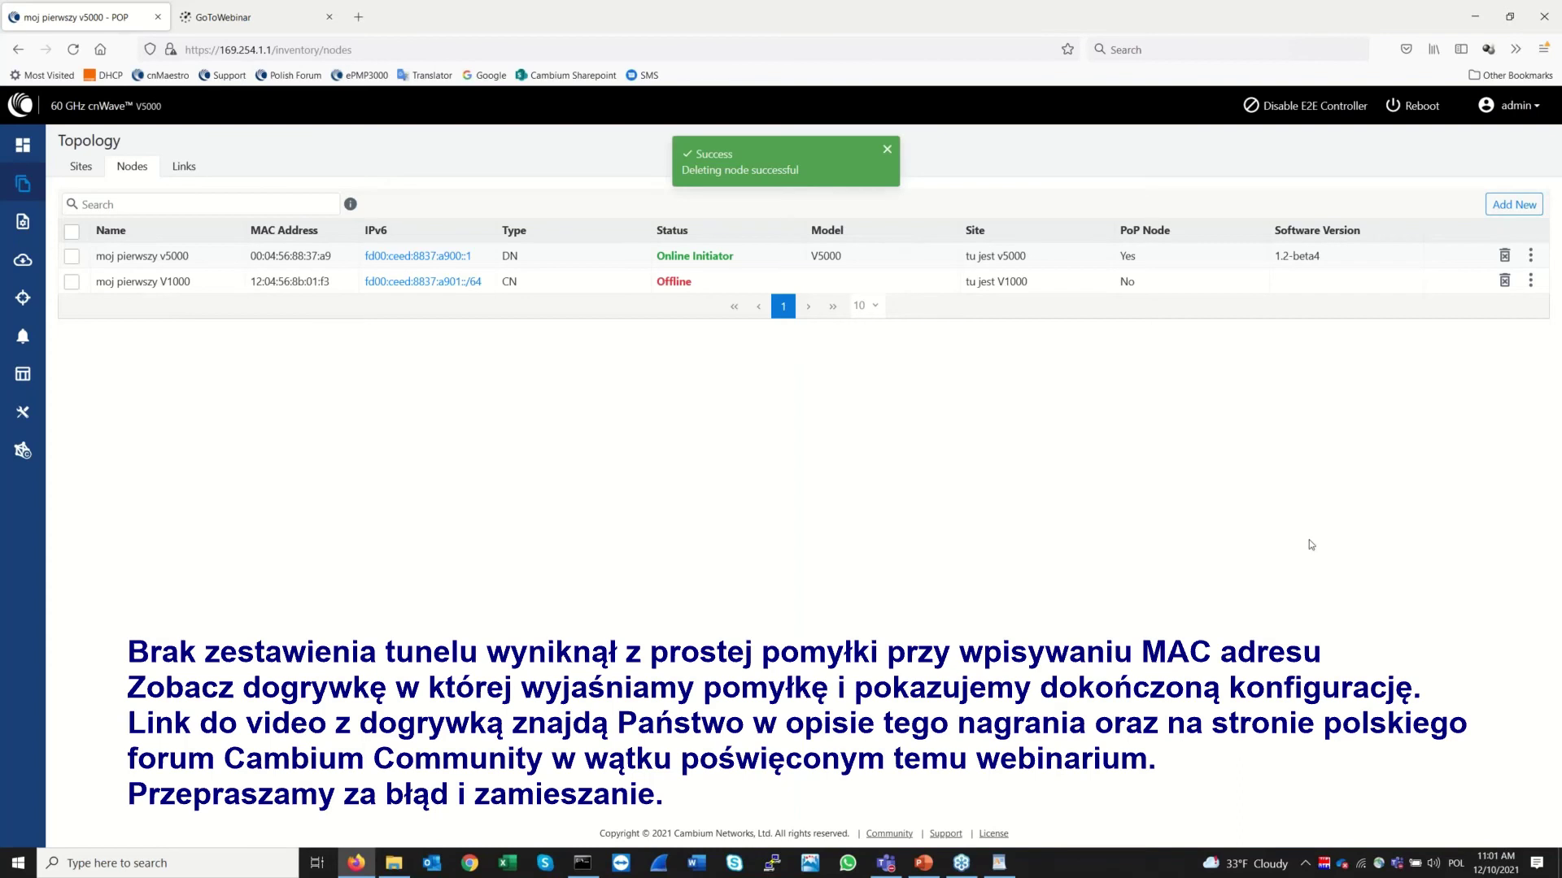
Start a new node named V1000 at site tu jest V1000 with node type CN
click(1514, 205)
click(661, 187)
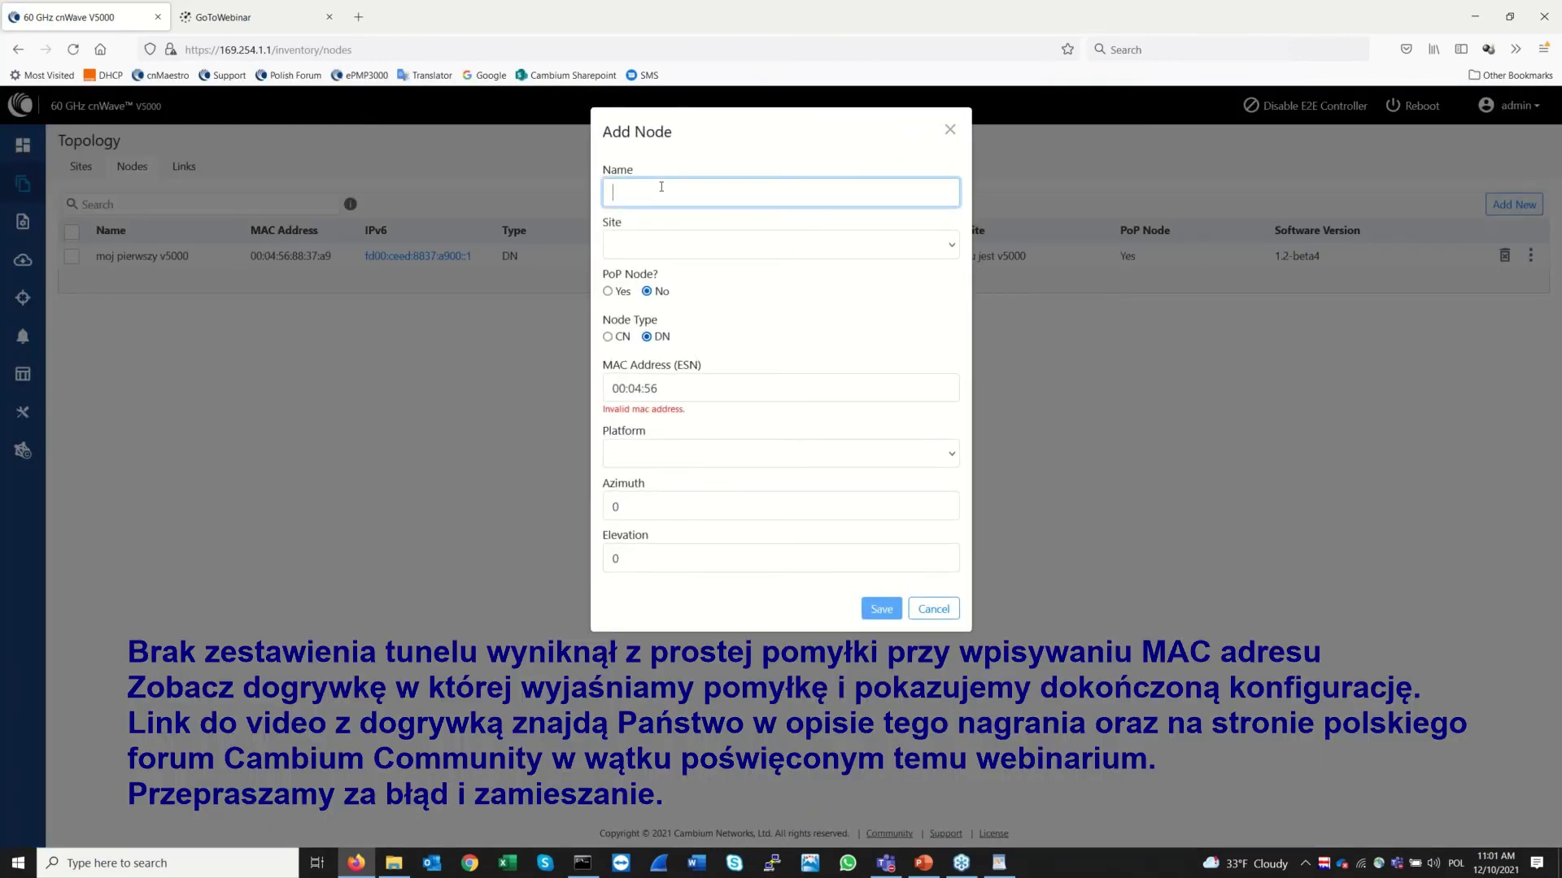
text(V1000)
key(Tab)
click(674, 258)
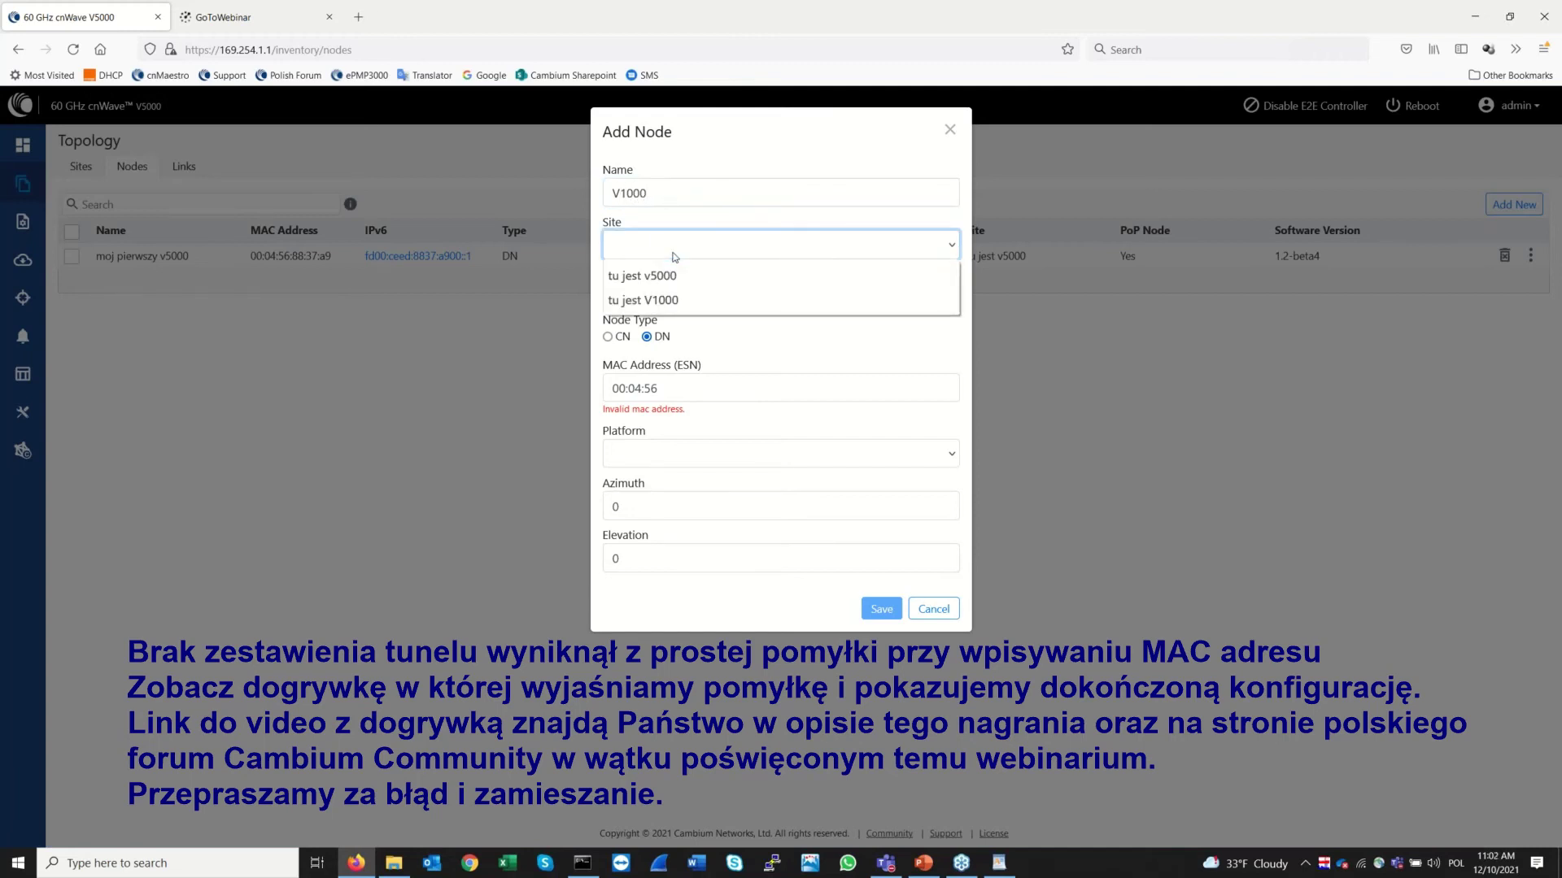
click(673, 304)
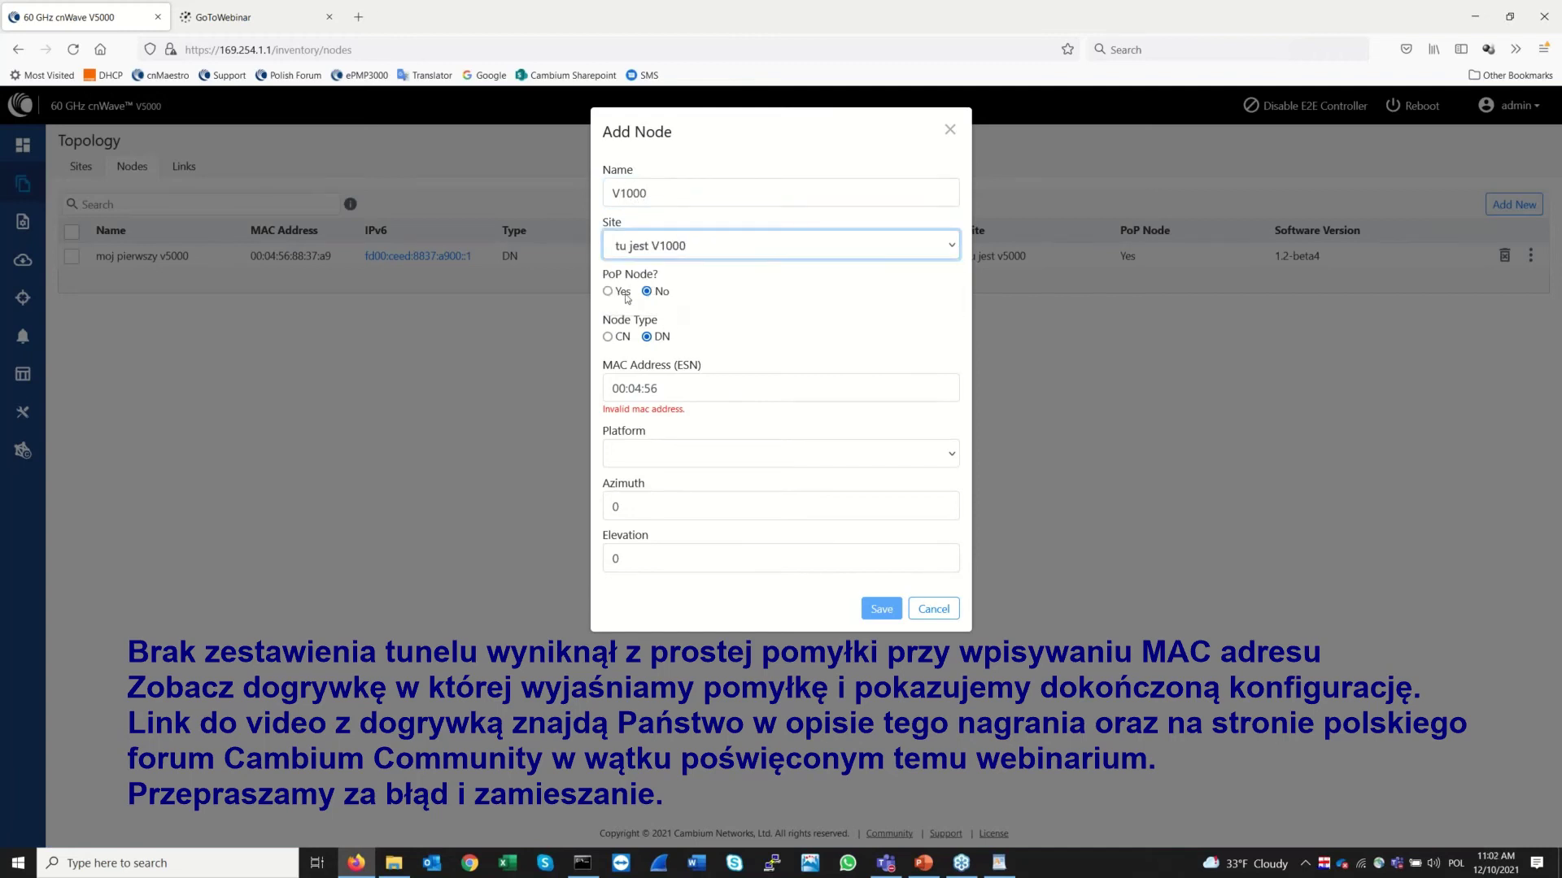
click(607, 337)
click(690, 388)
Copy the correct V1000 MAC 12:04:56:8b:01:f3 from the WordPad notes
key(ctrl+a)
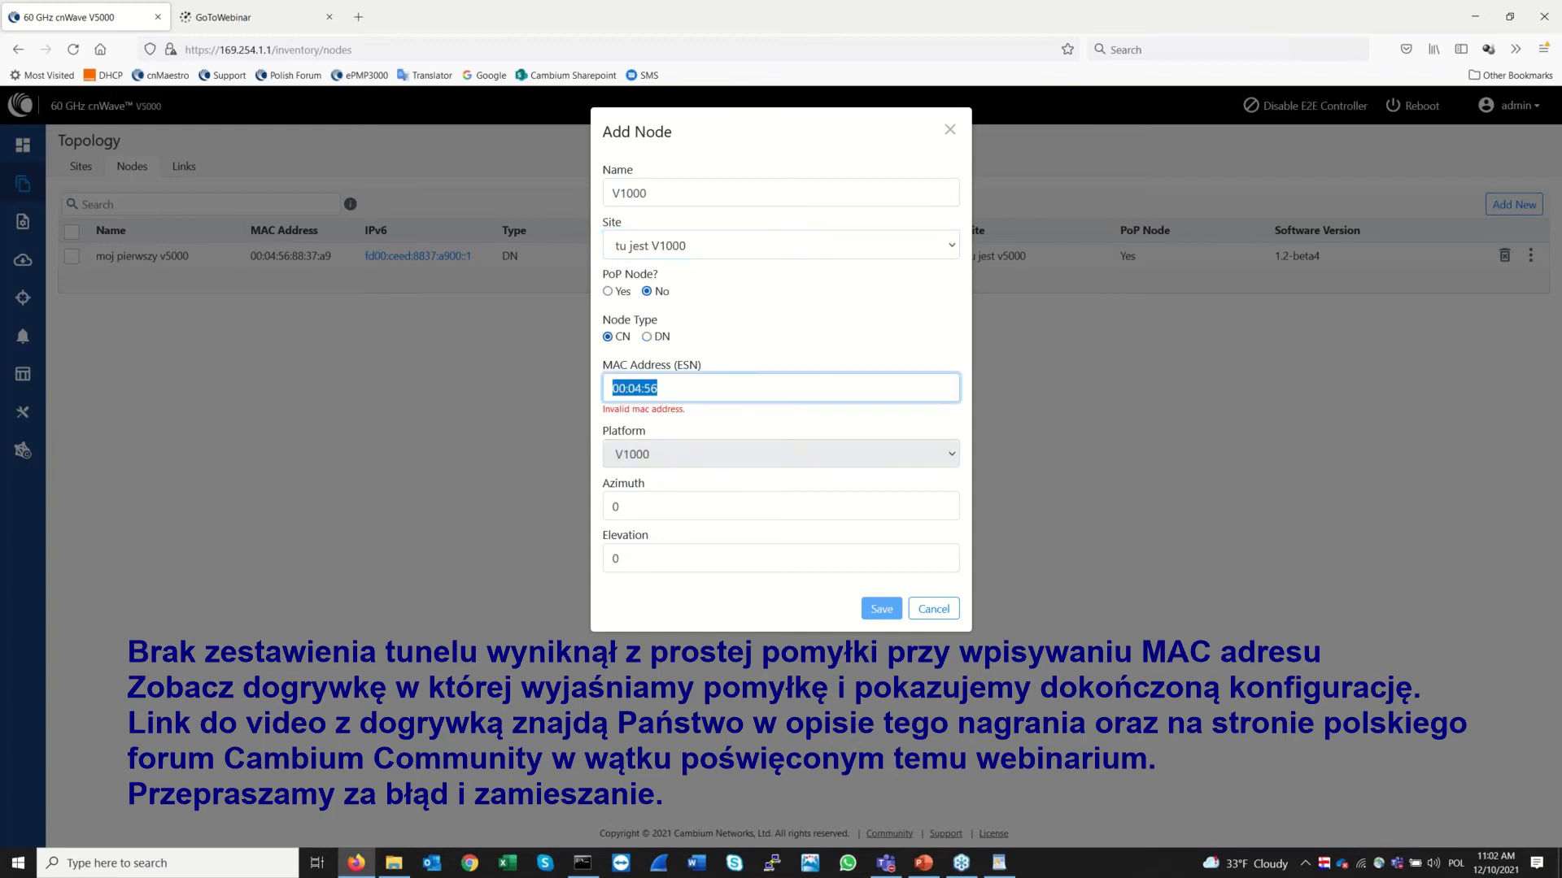
click(741, 389)
click(1009, 870)
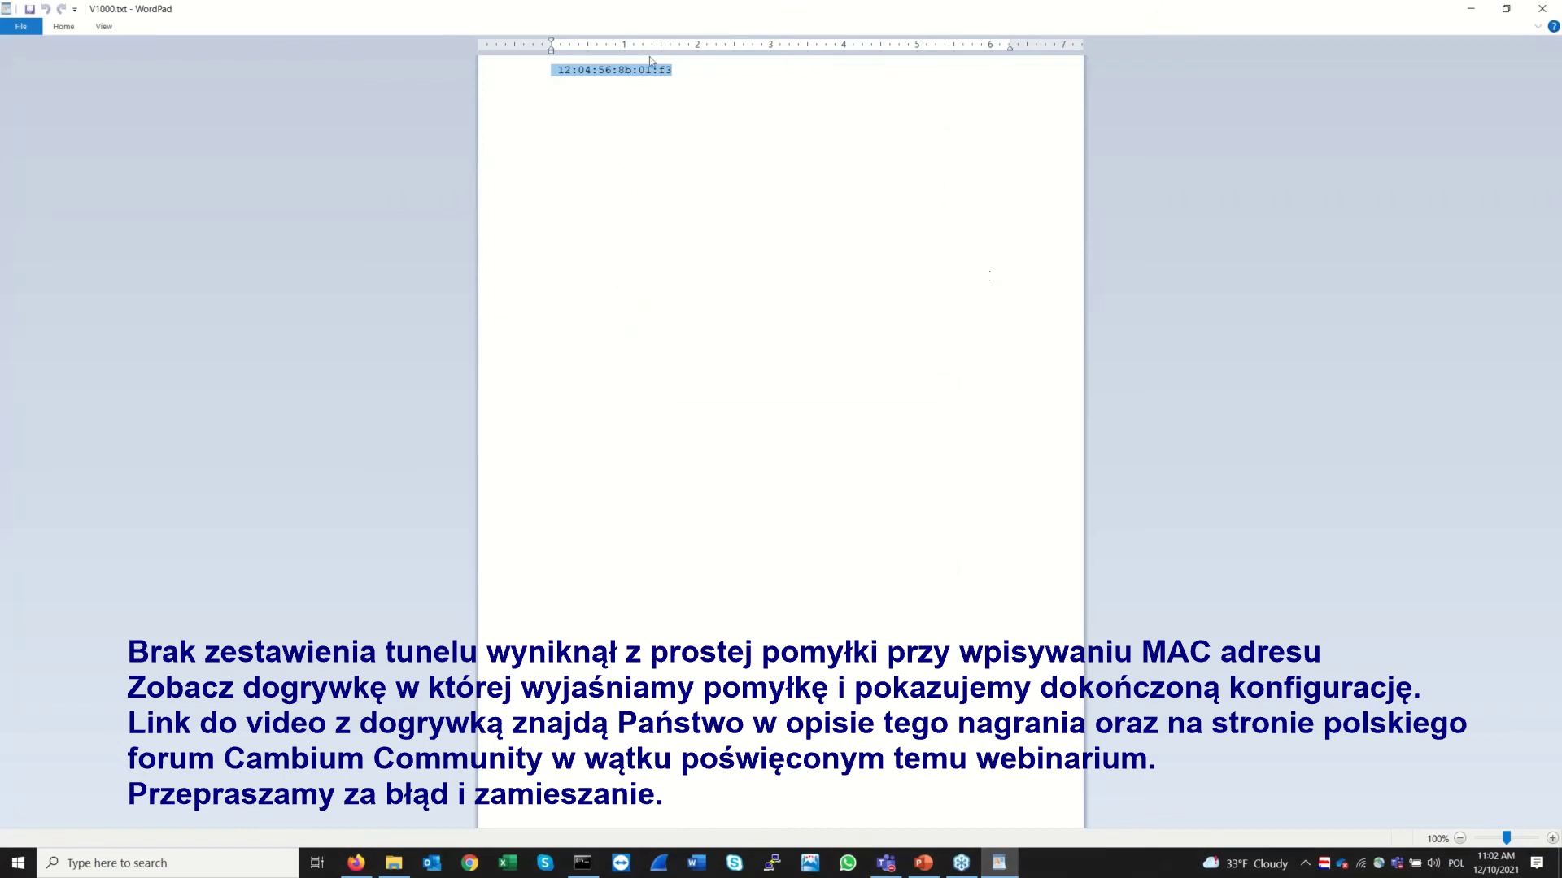
right_click(645, 75)
click(667, 100)
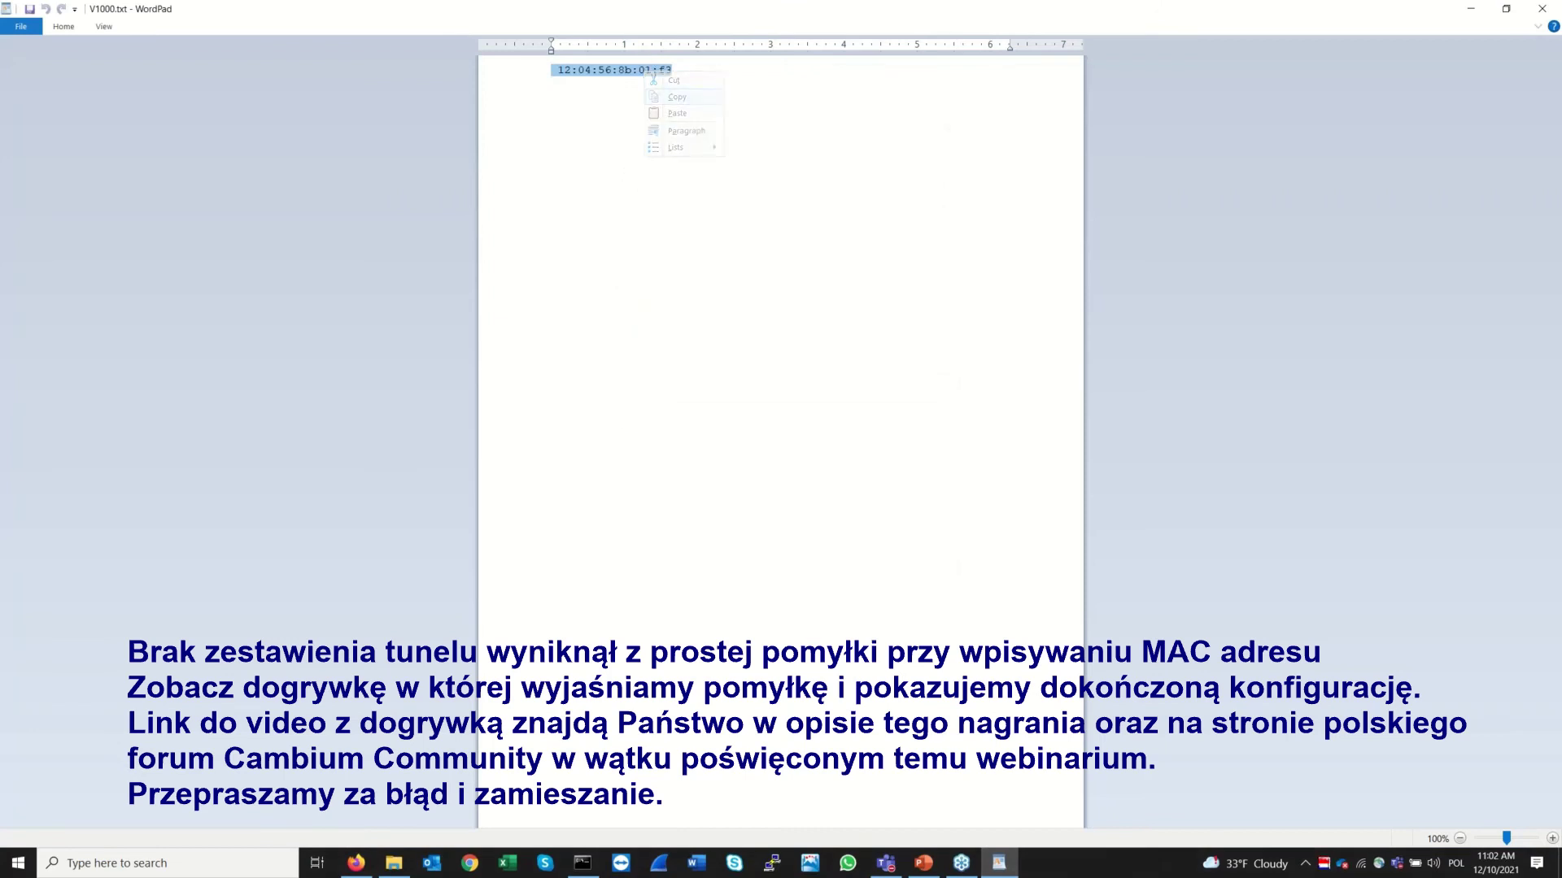
click(1470, 10)
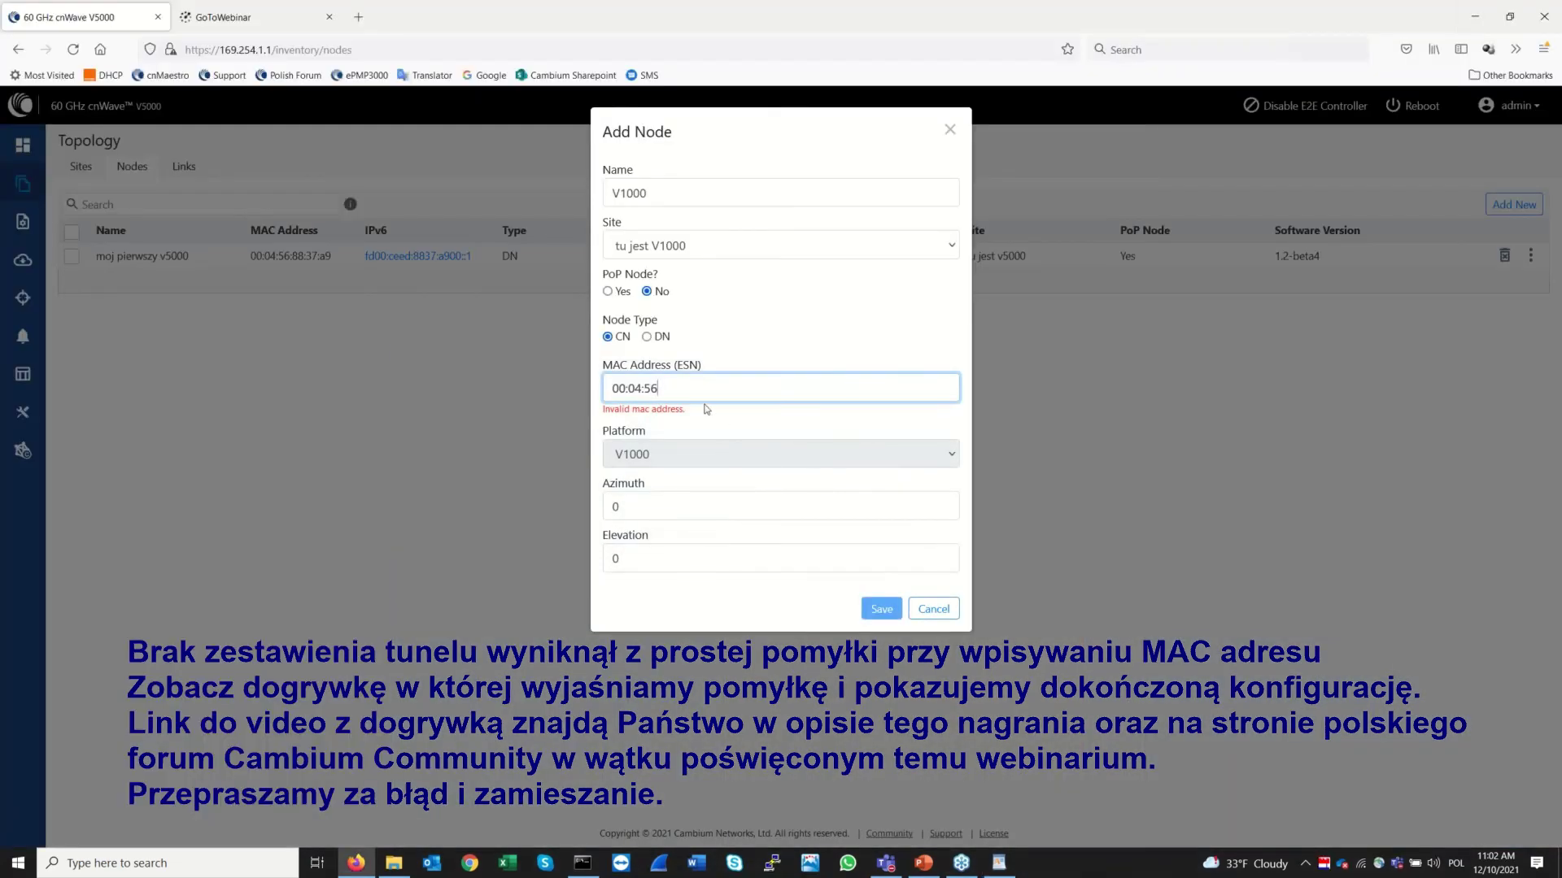
Replace the MAC with 12:04:56:8b:01:f3, trim the leading space, save, and show links
triple_click(706, 389)
text(12:04:56:8b:01:f3)
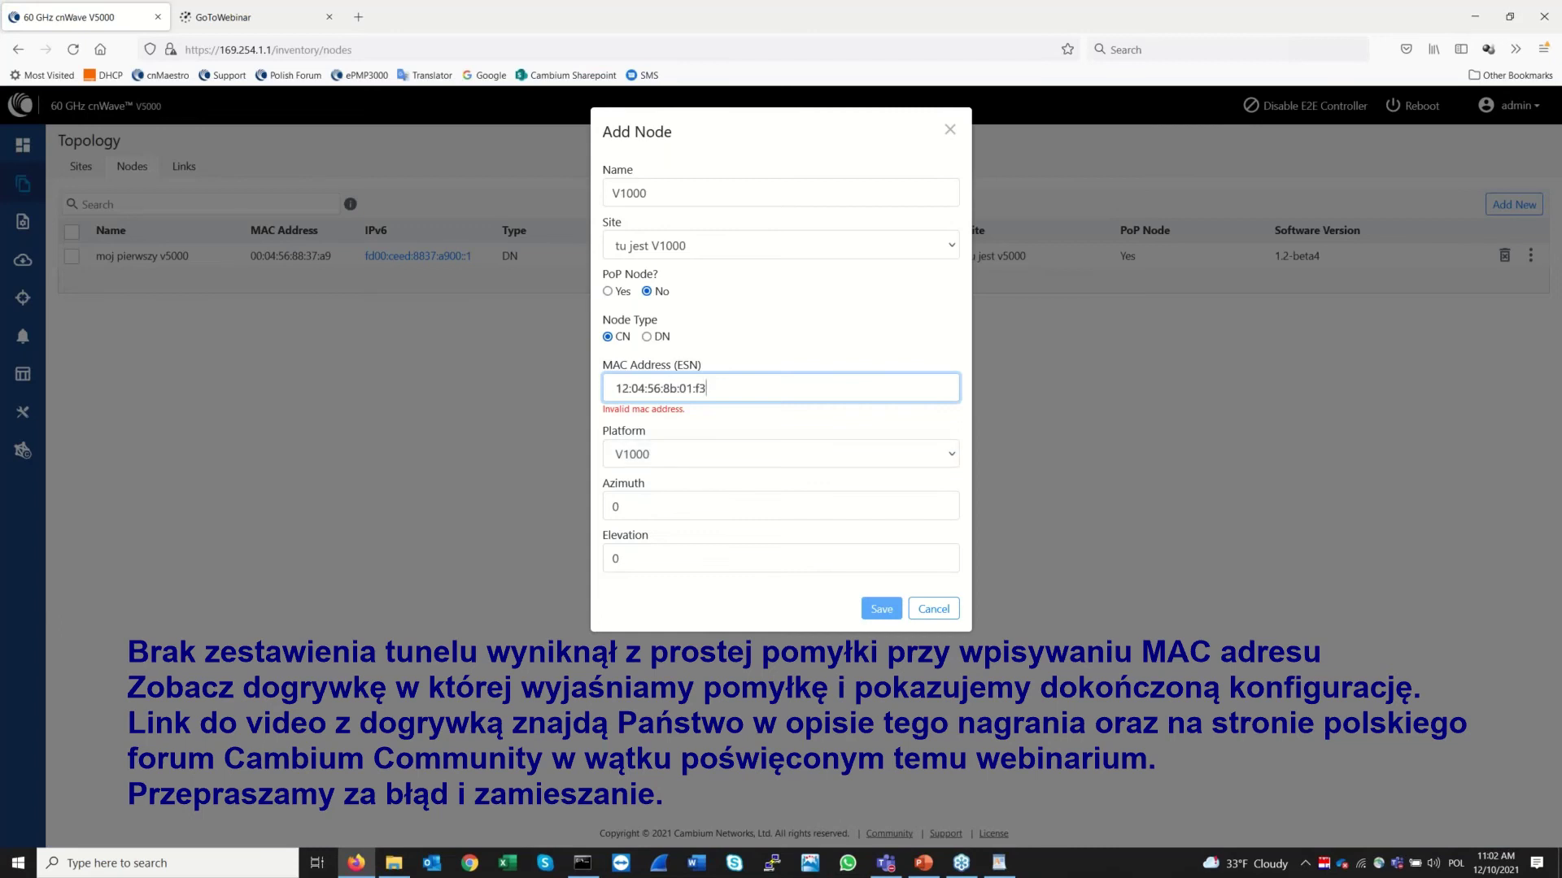
key(BackSpace)
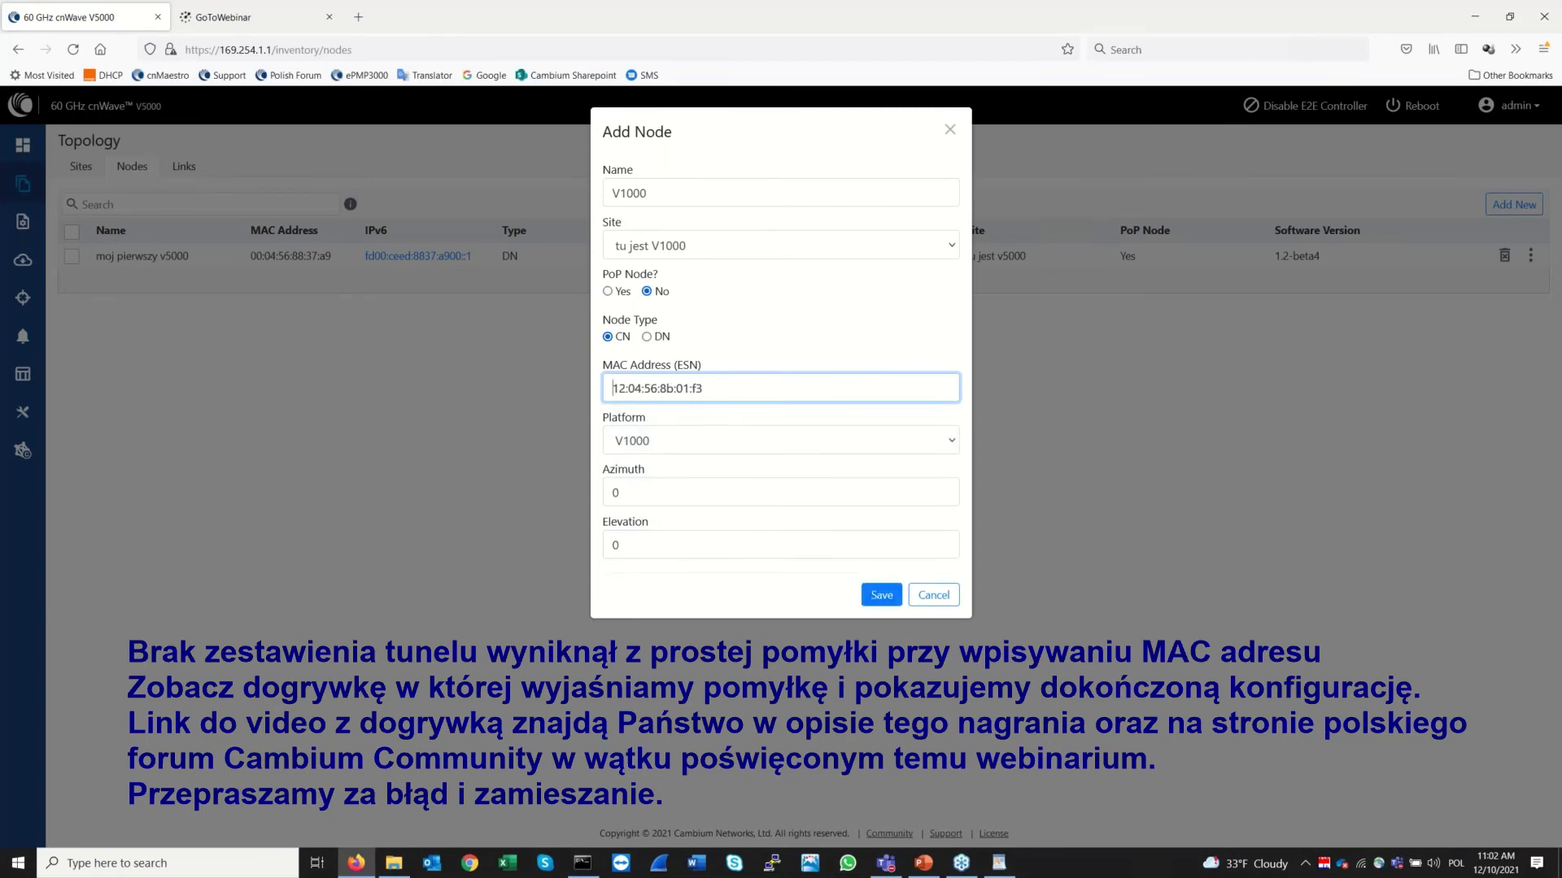
click(901, 601)
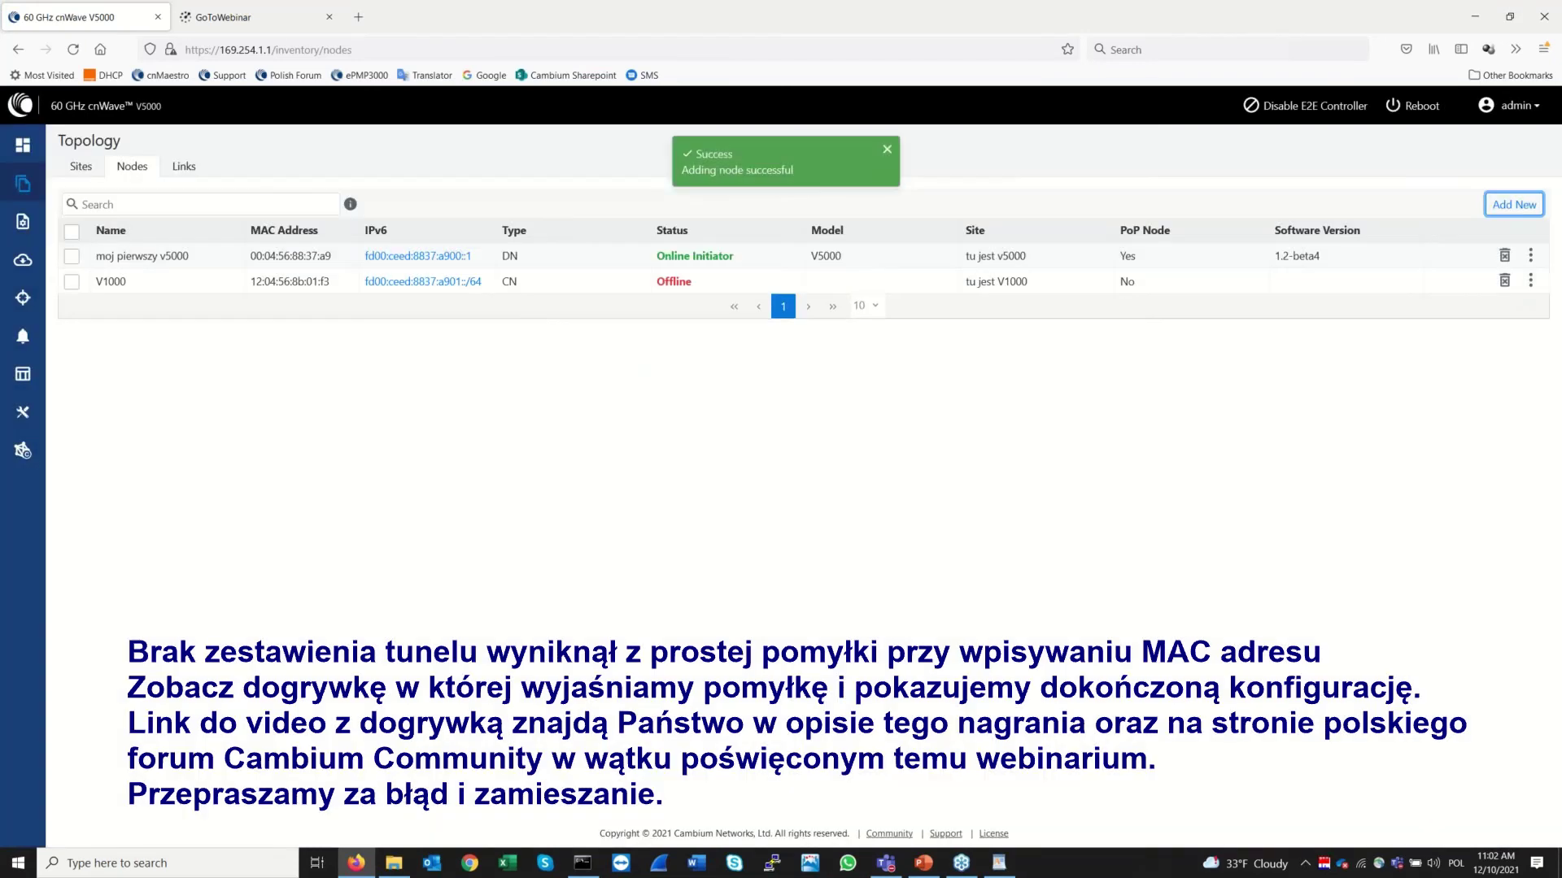
click(183, 167)
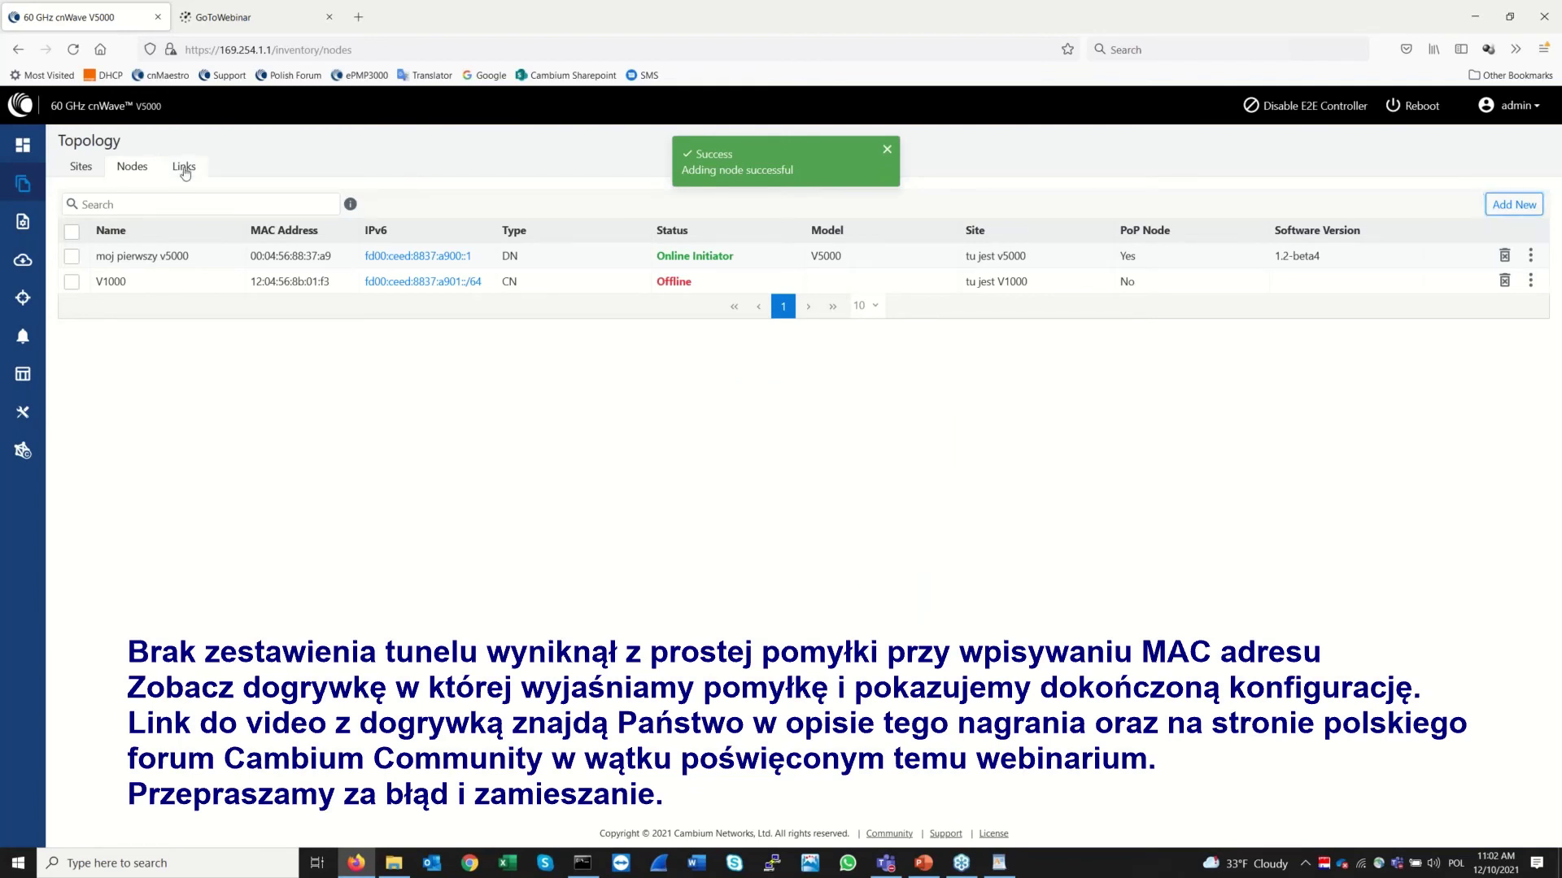
Add and save a wireless link from moj pierwszy v5000 Sector 1 to V1000 Sector 1
click(1515, 207)
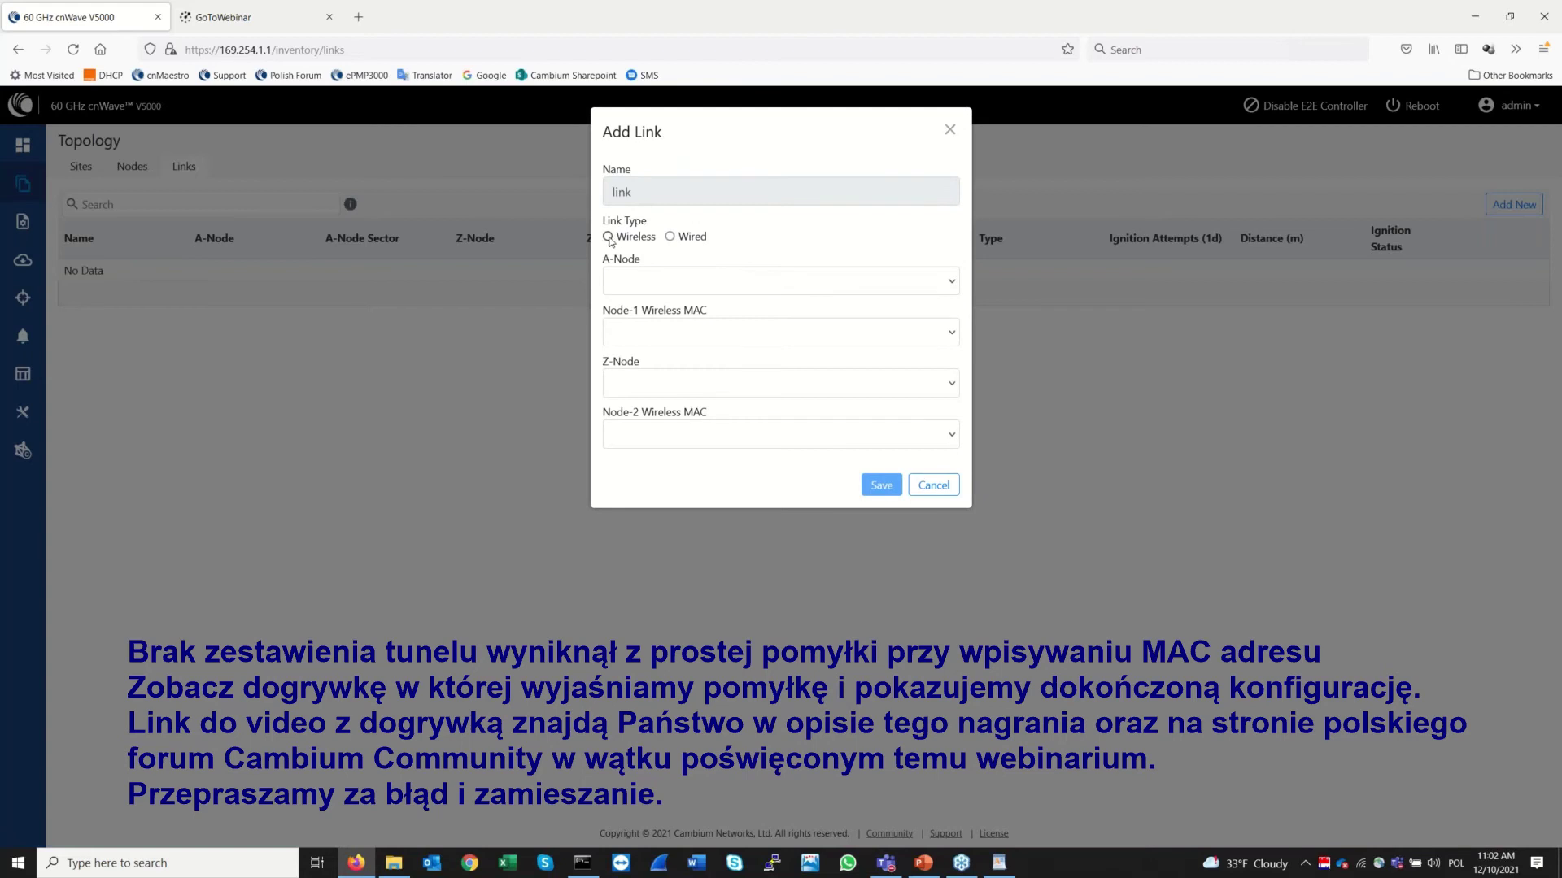
click(662, 286)
click(665, 314)
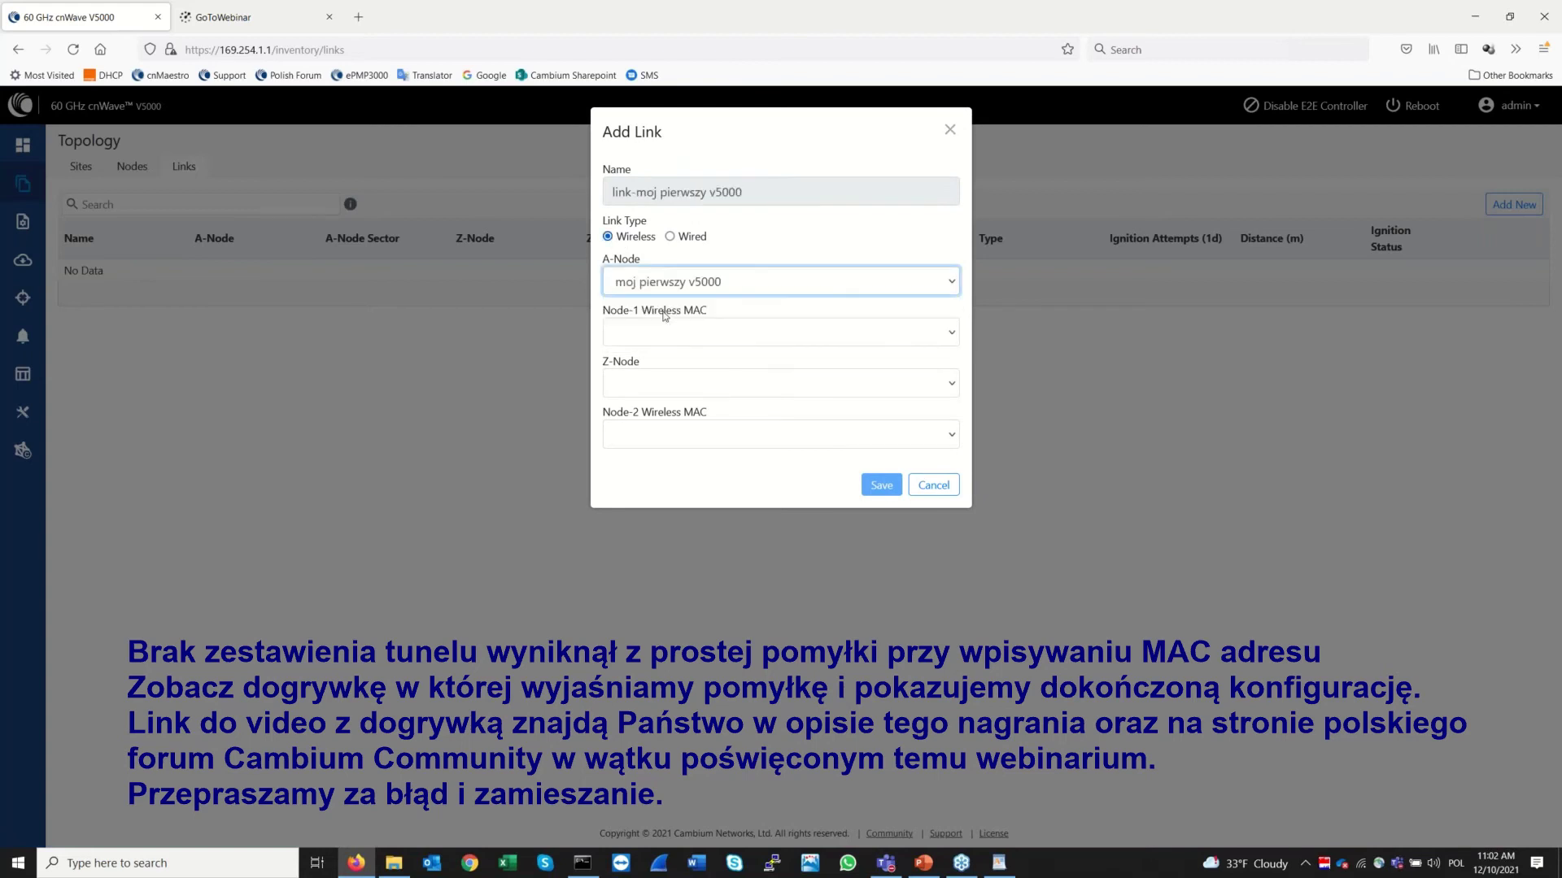
click(685, 335)
click(688, 357)
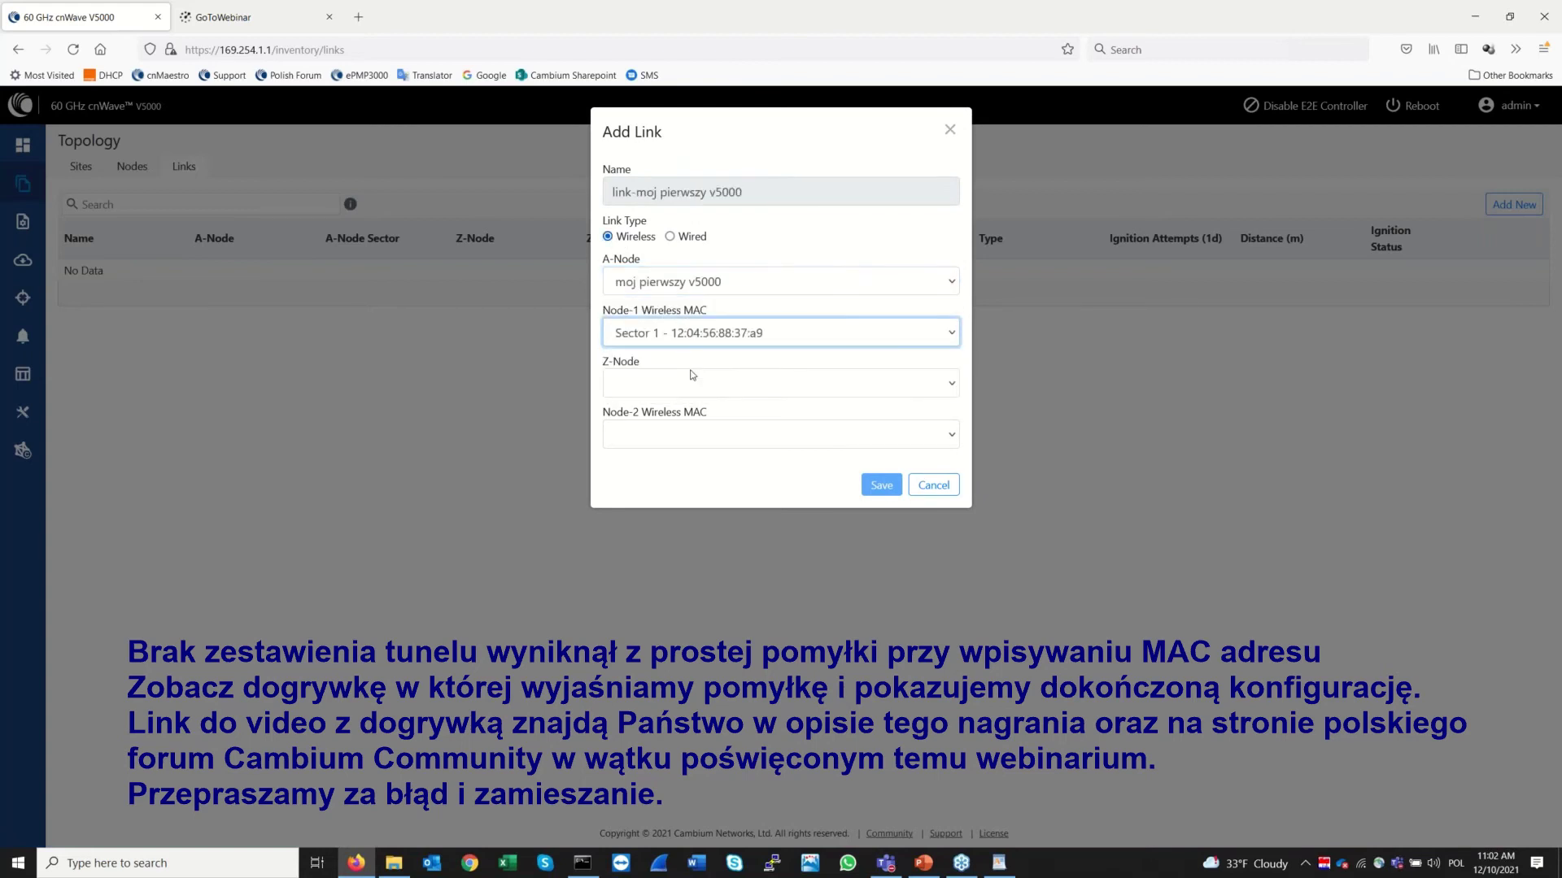
click(694, 387)
click(674, 439)
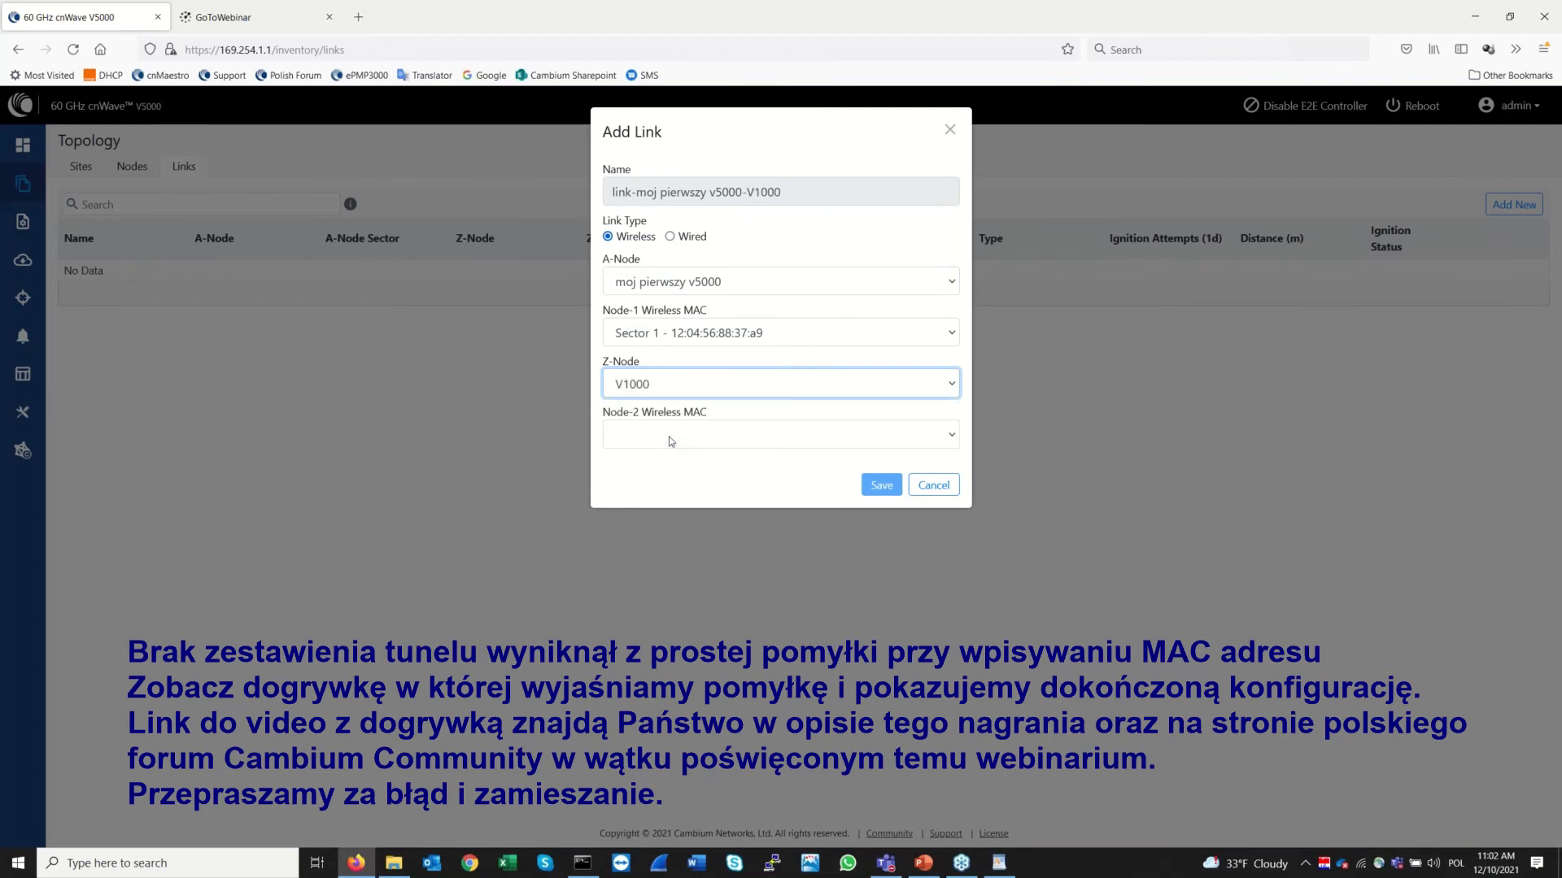
click(675, 440)
click(680, 469)
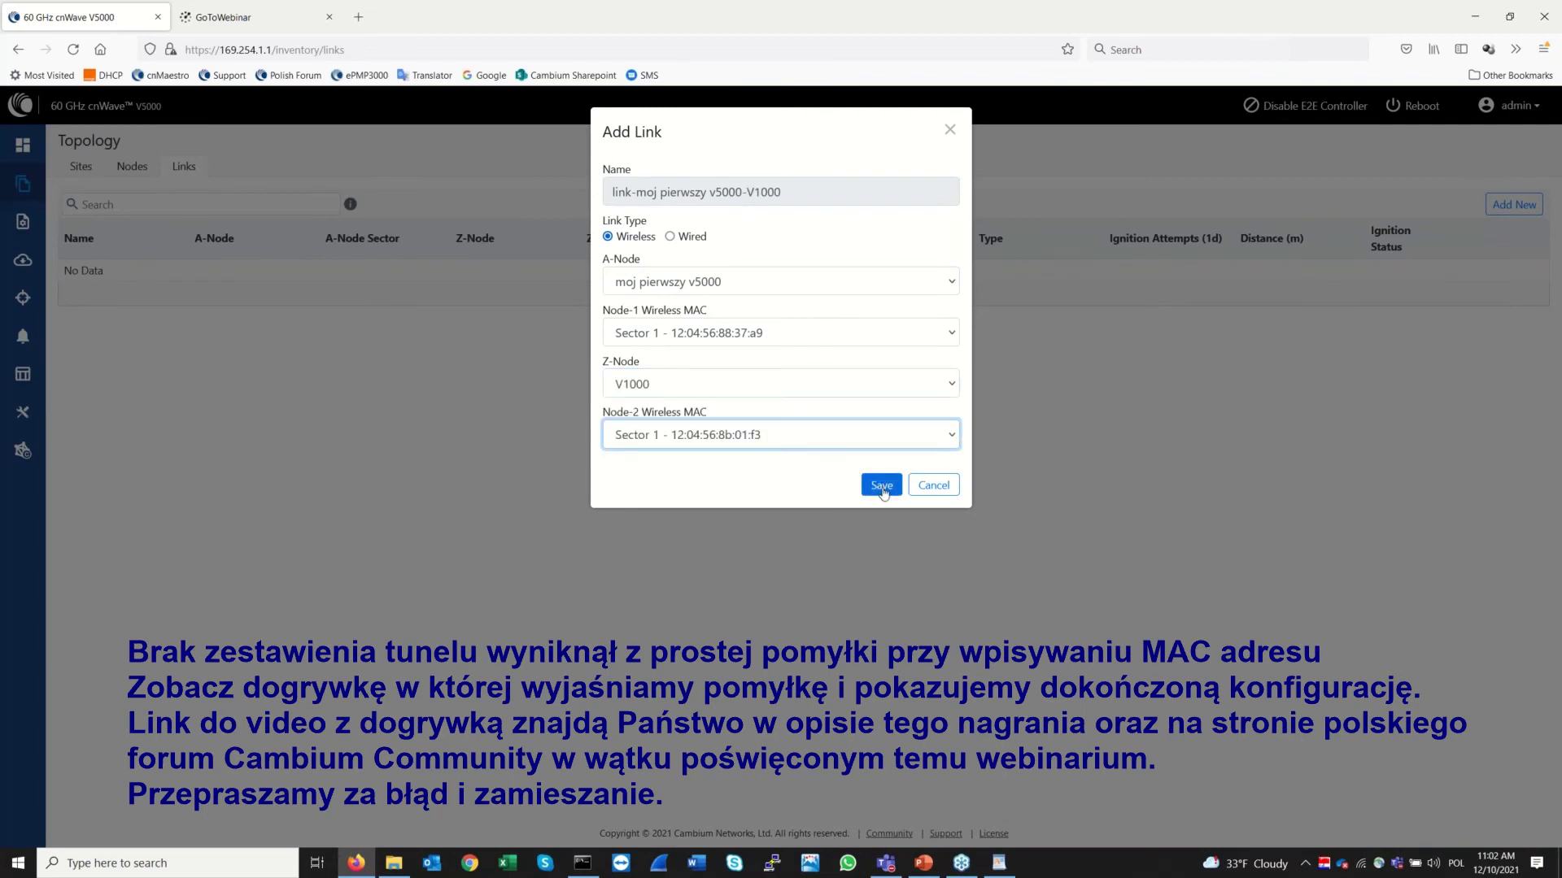
click(880, 485)
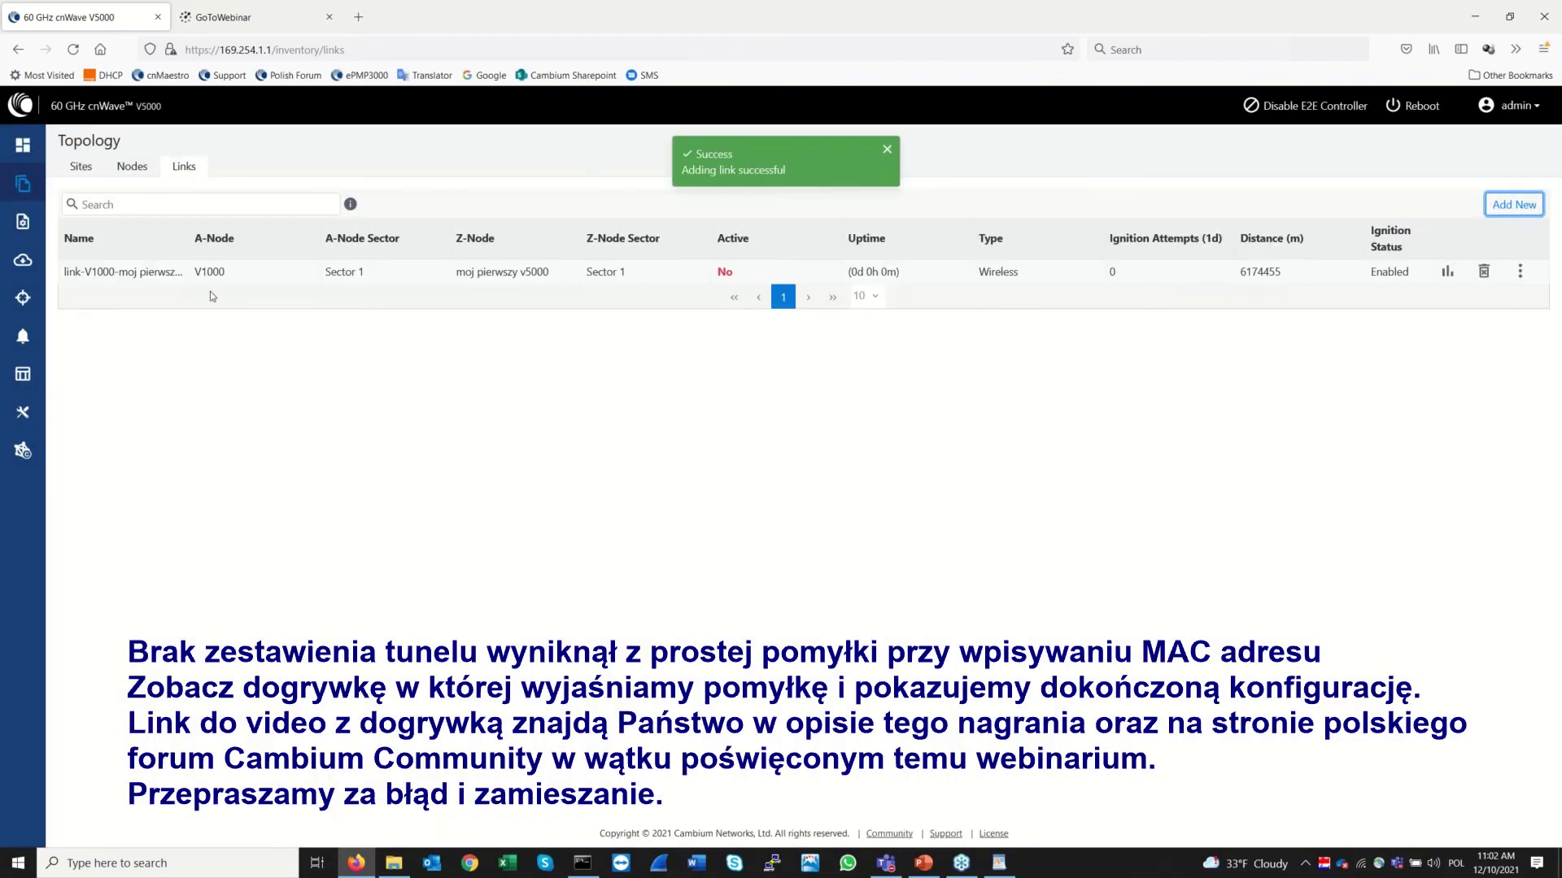
Refresh the Nodes, Sites and Links tabs to watch the new link's status, then check the dashboard
click(133, 169)
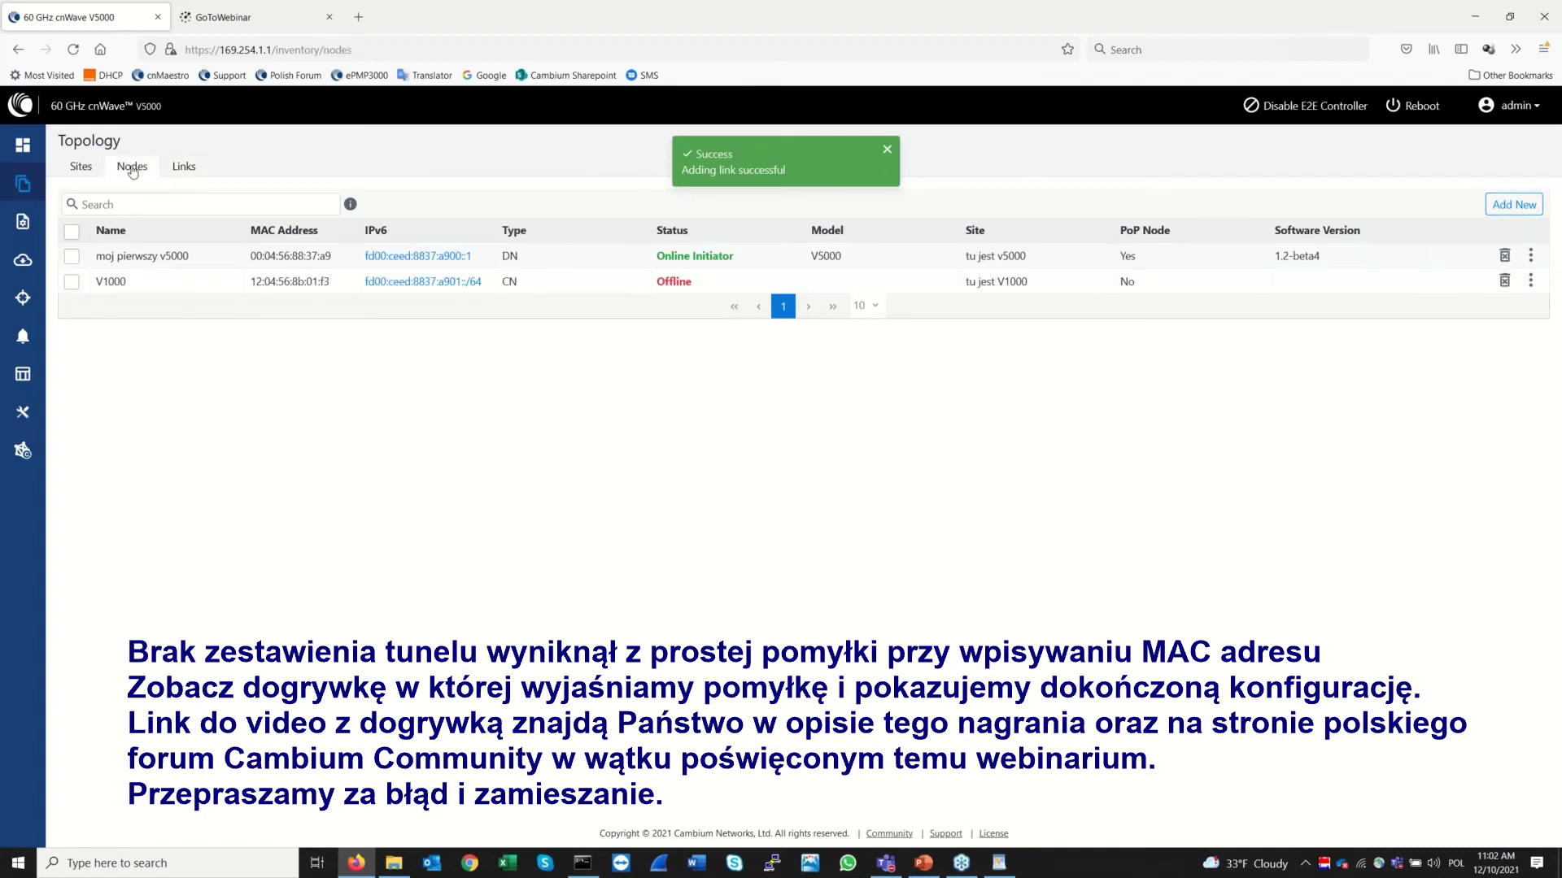
click(184, 170)
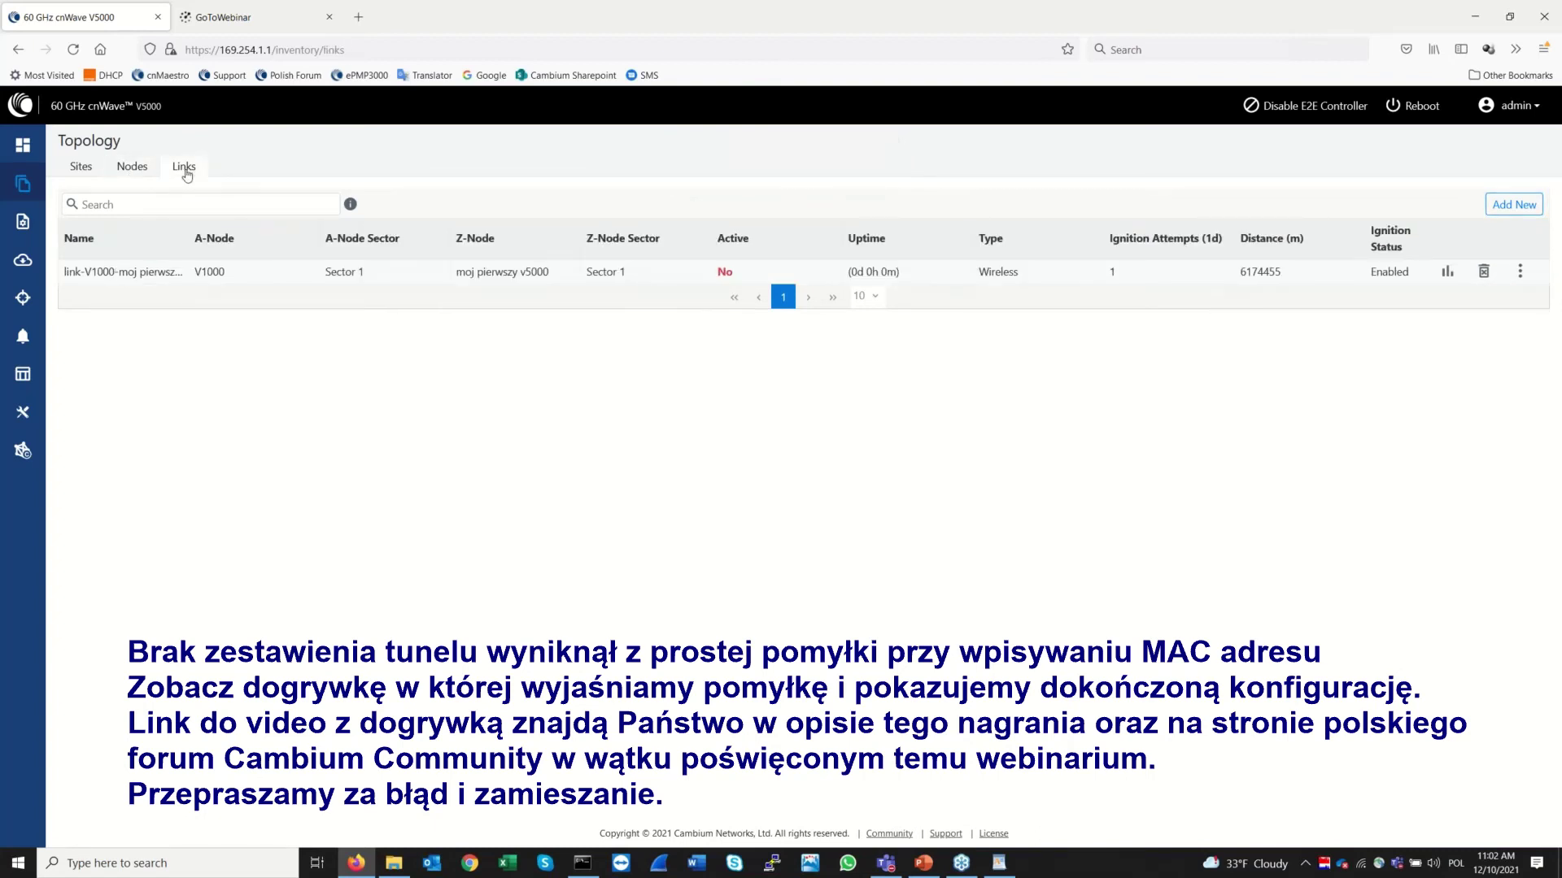
click(130, 168)
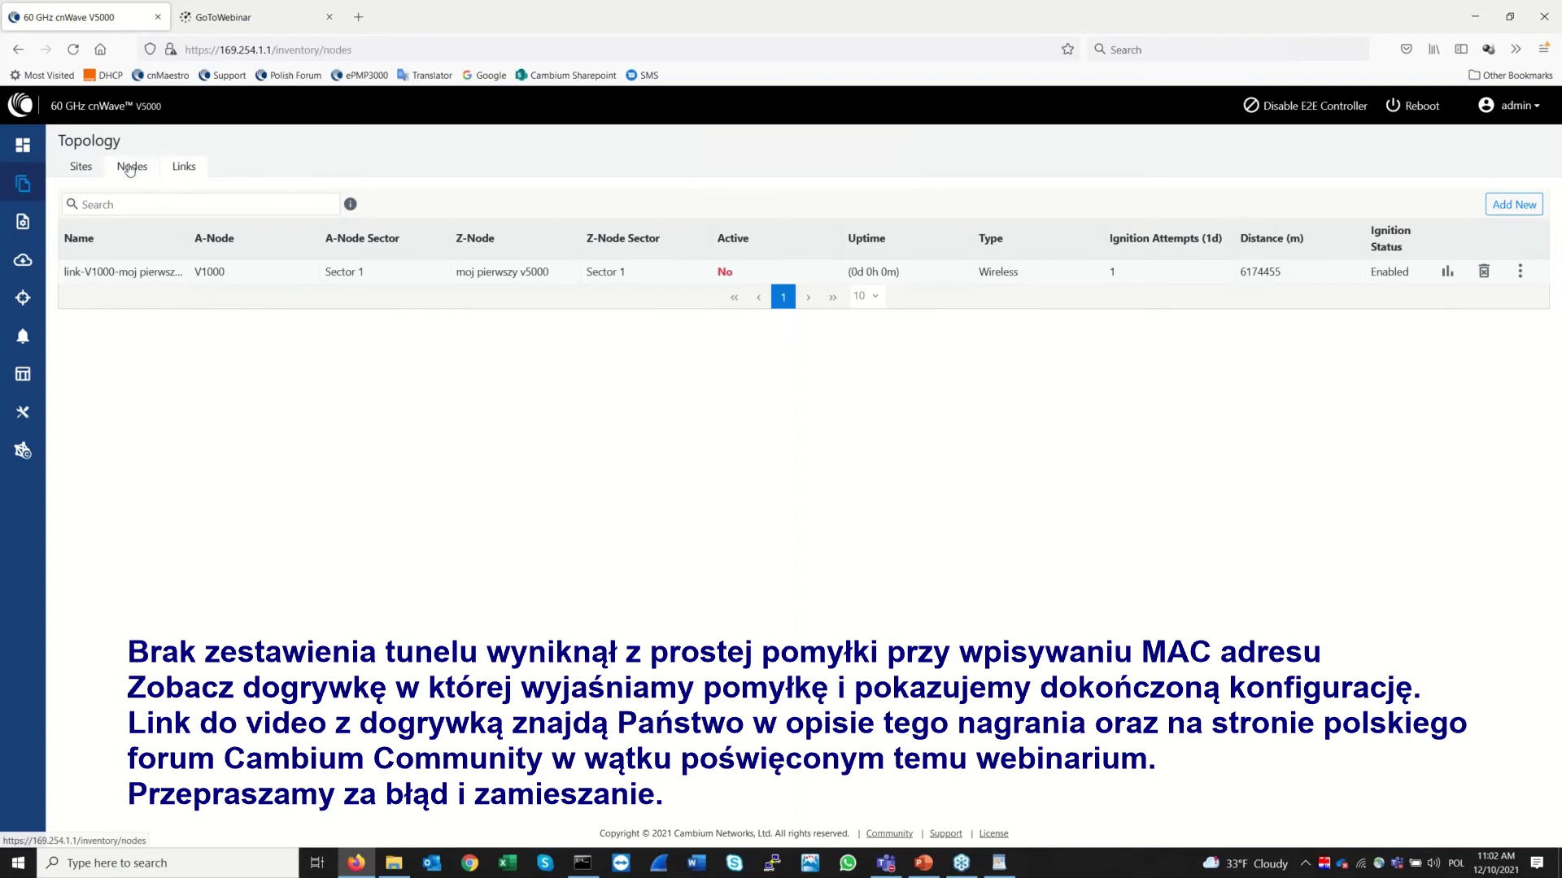
click(80, 167)
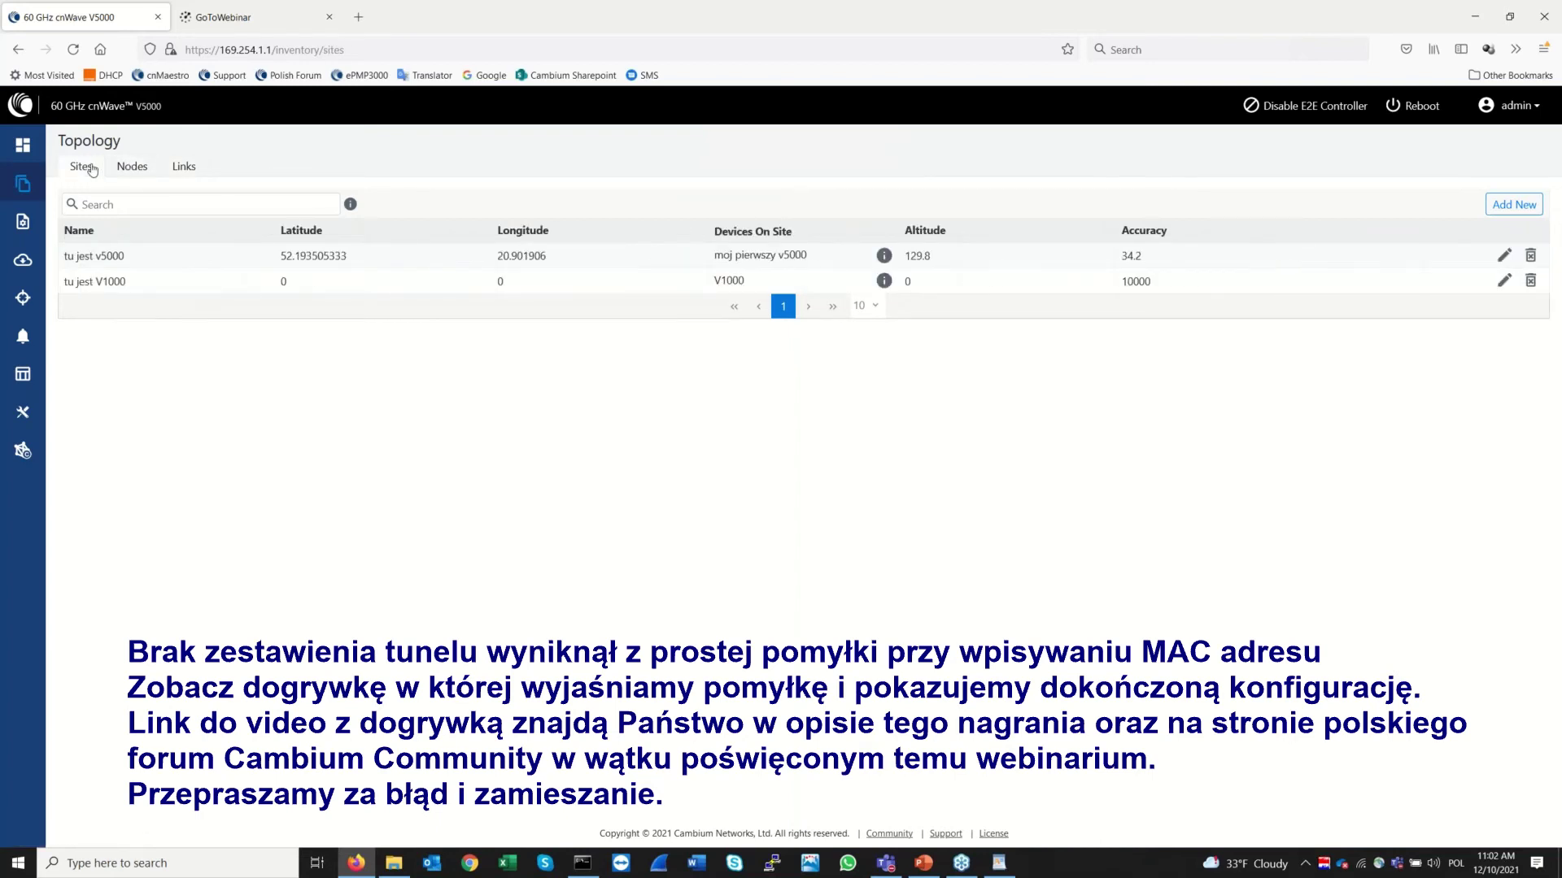
click(141, 168)
click(193, 169)
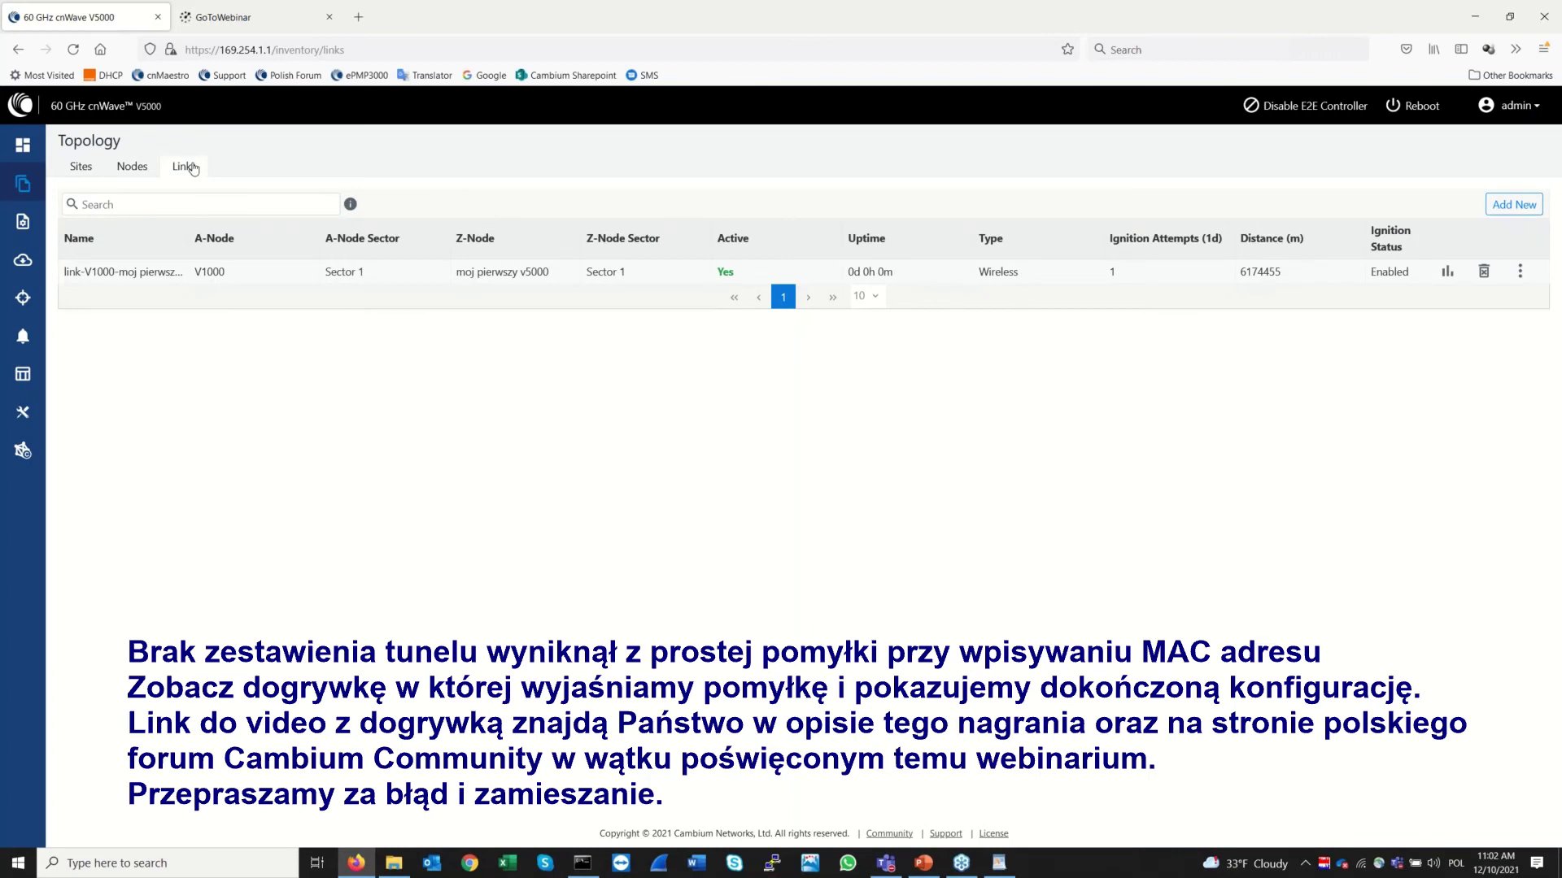
click(130, 168)
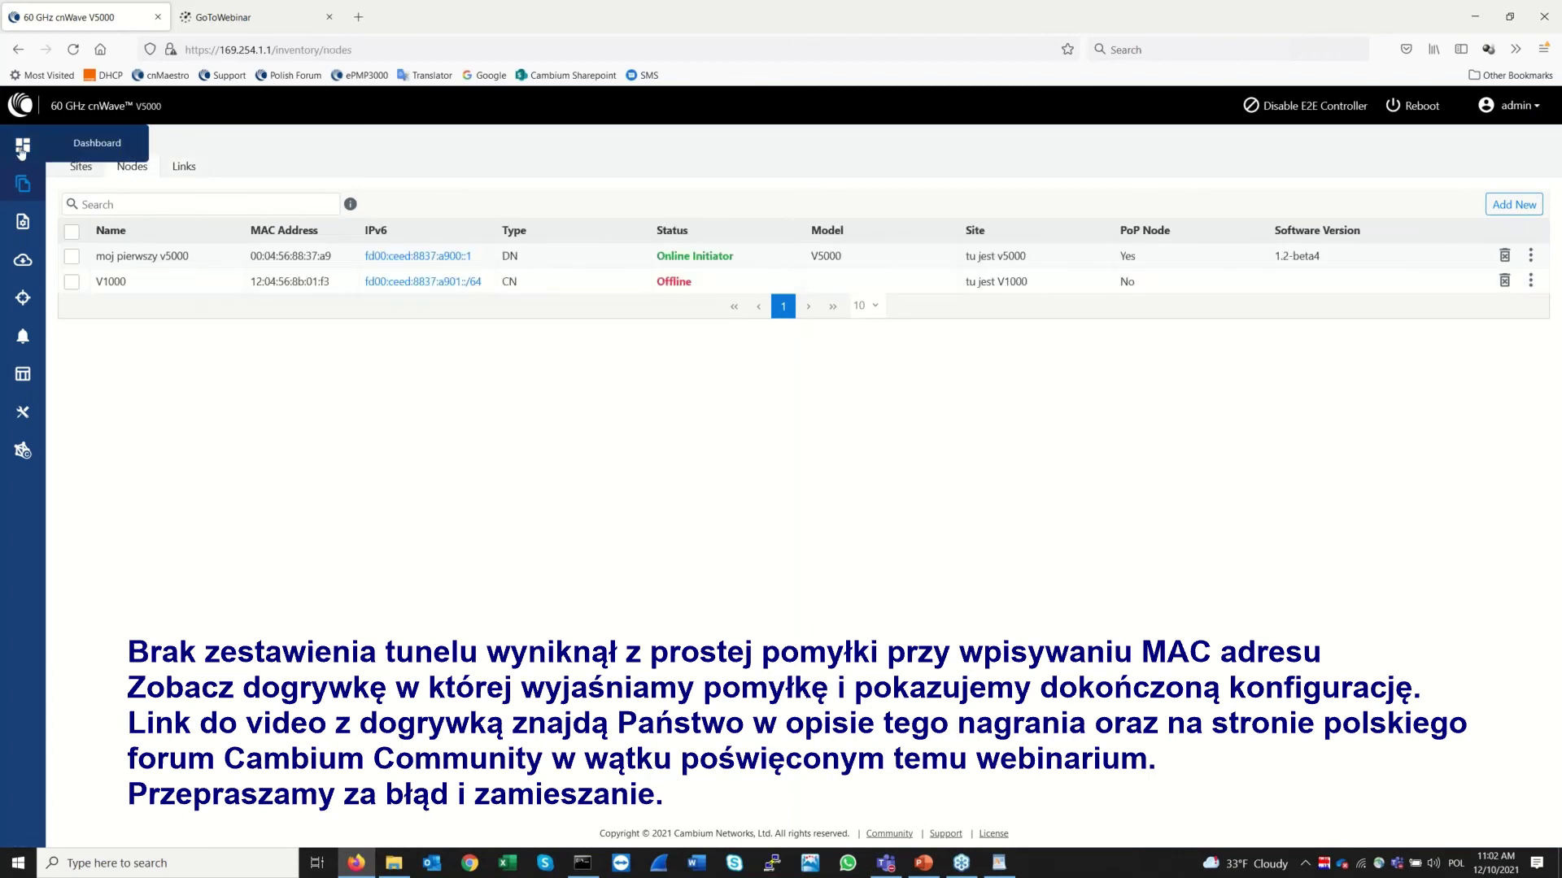
click(22, 148)
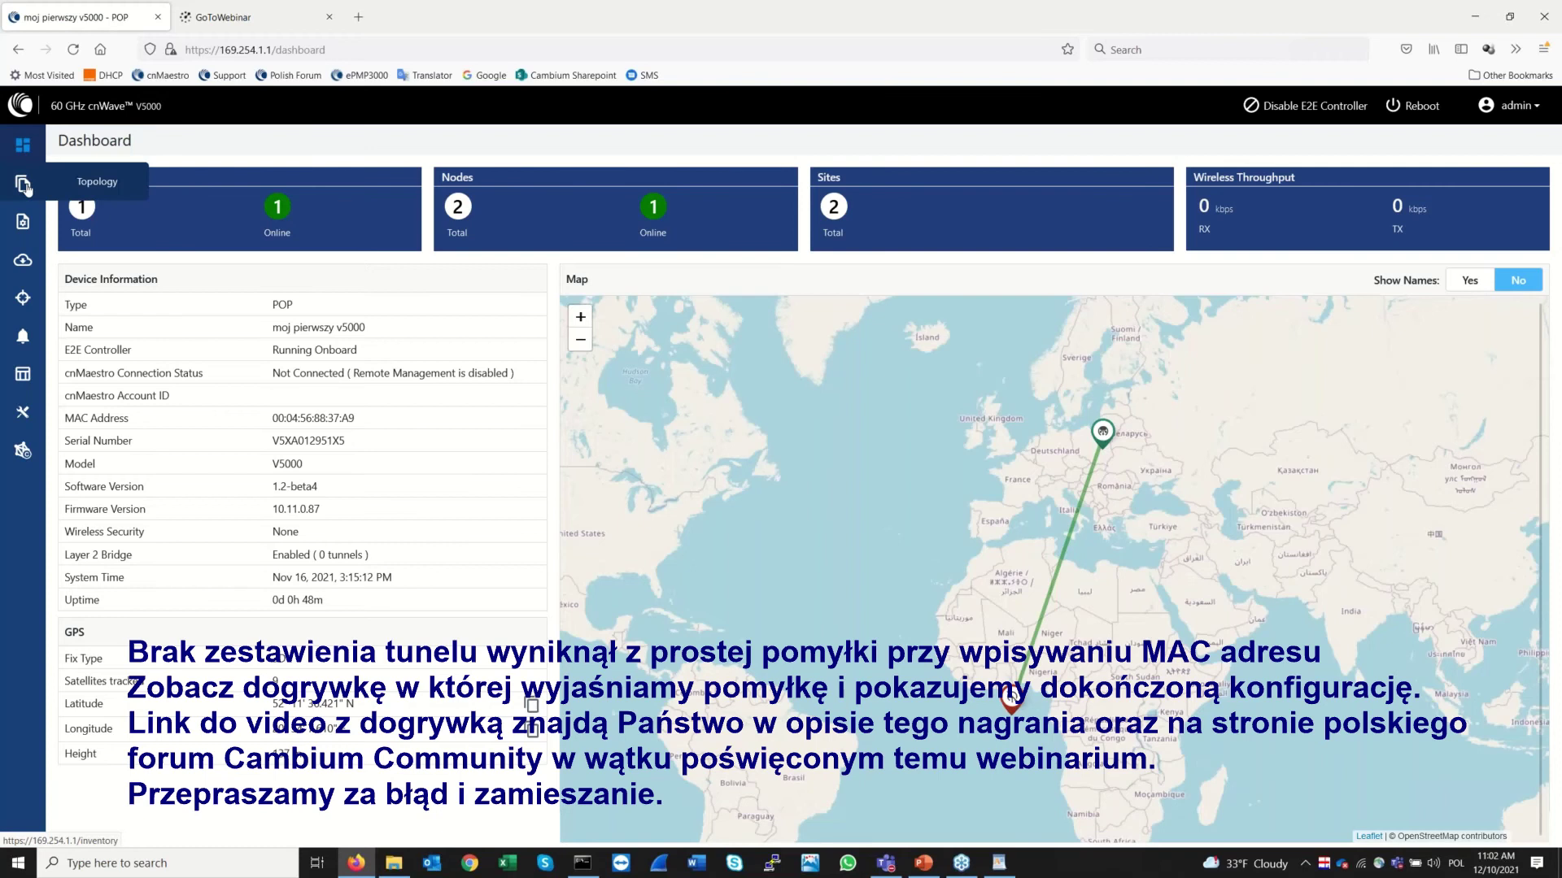
Recheck the link shows Active Yes, then return to the dashboard showing 1 of 1 link online
click(24, 186)
click(130, 167)
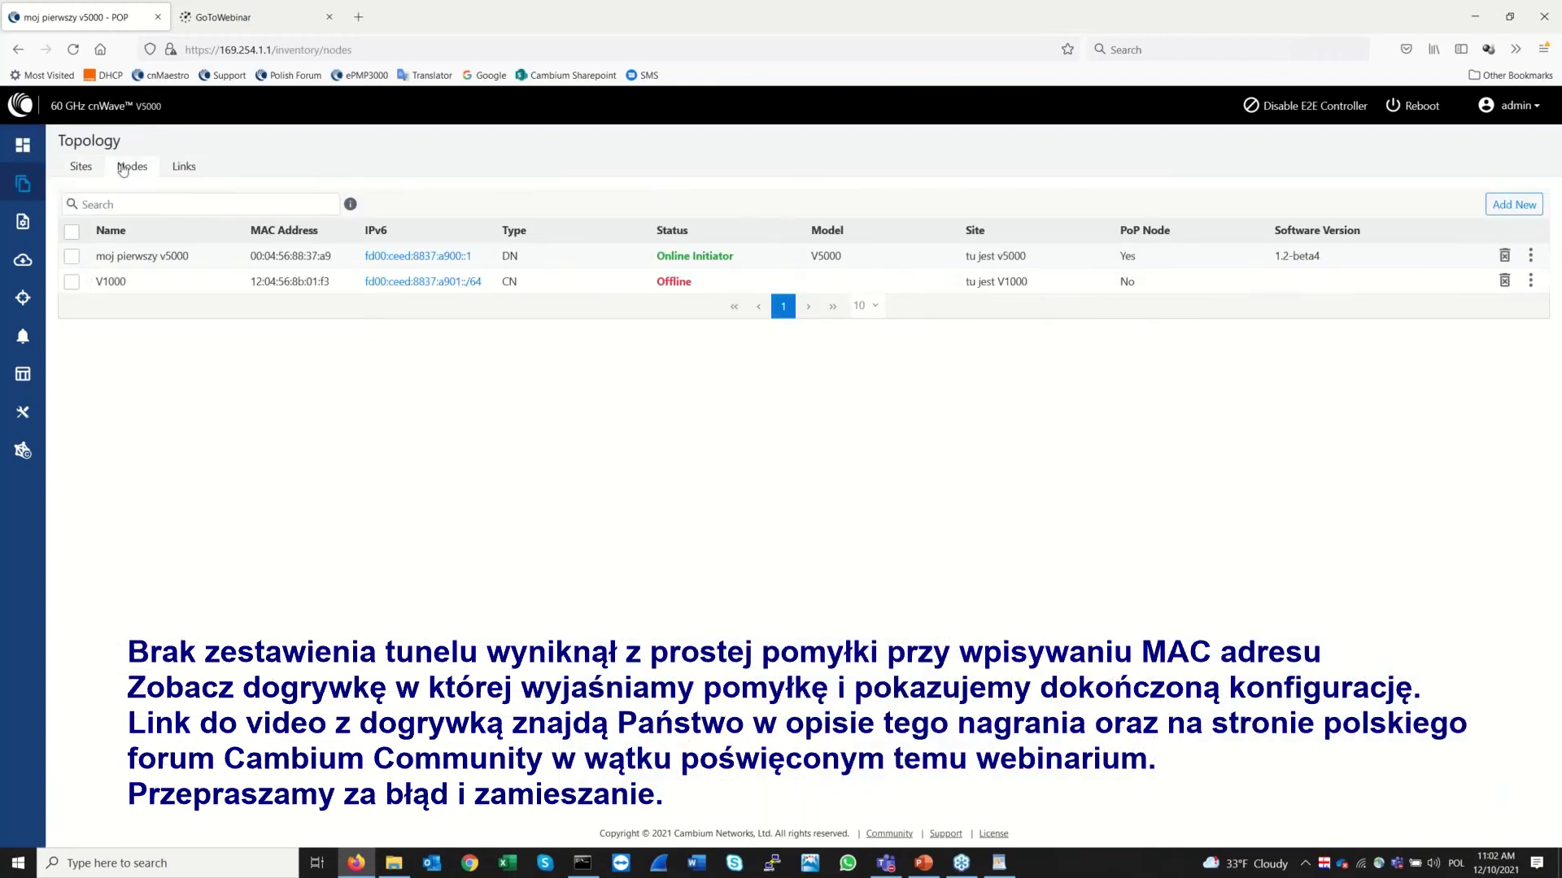
click(198, 168)
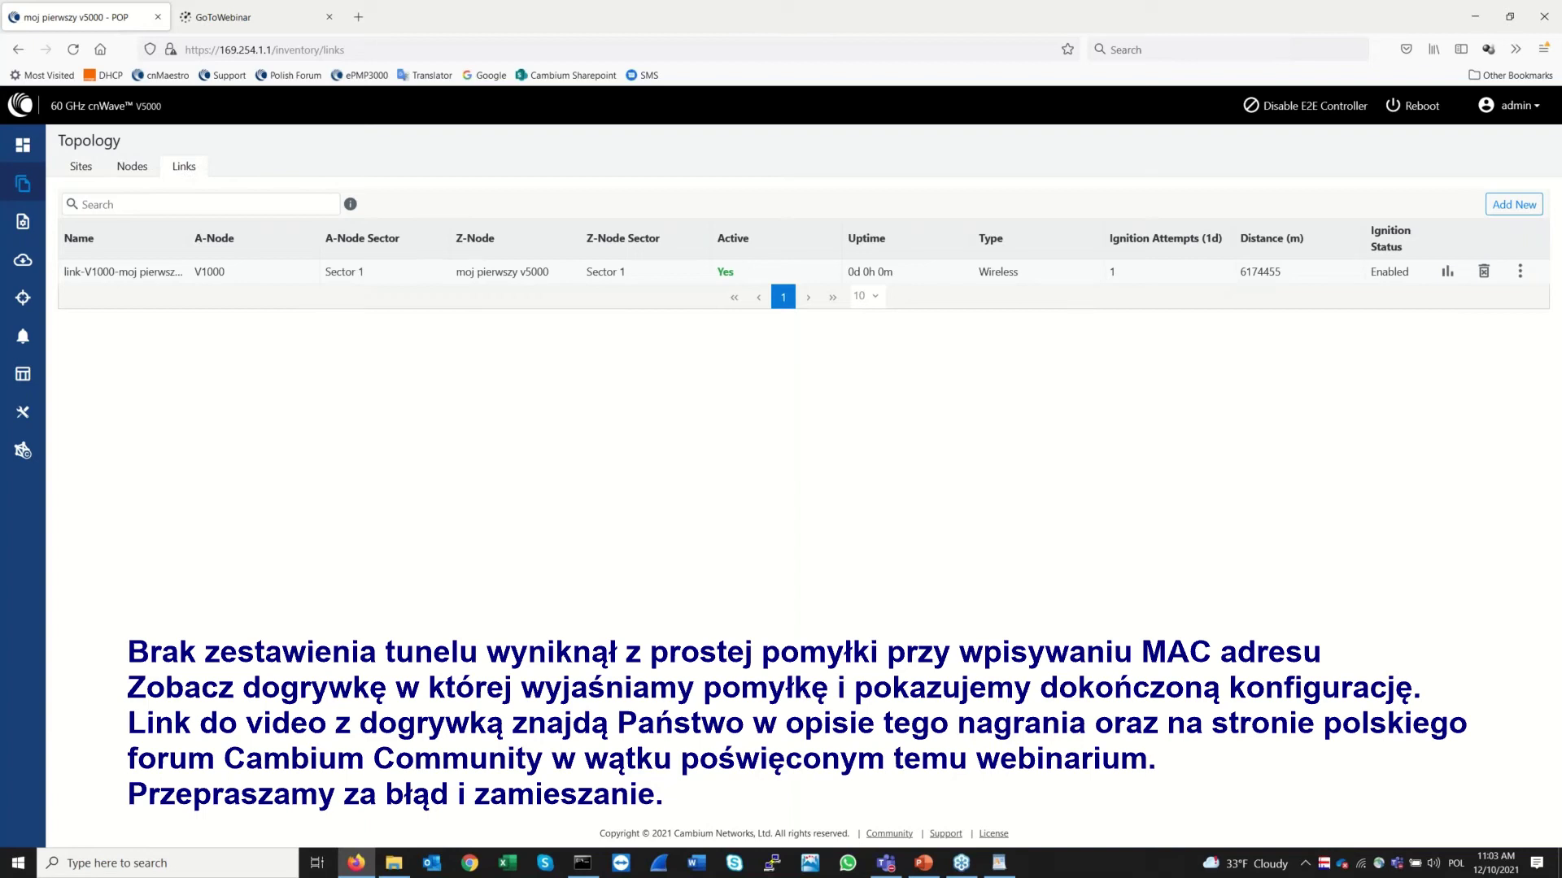
click(141, 167)
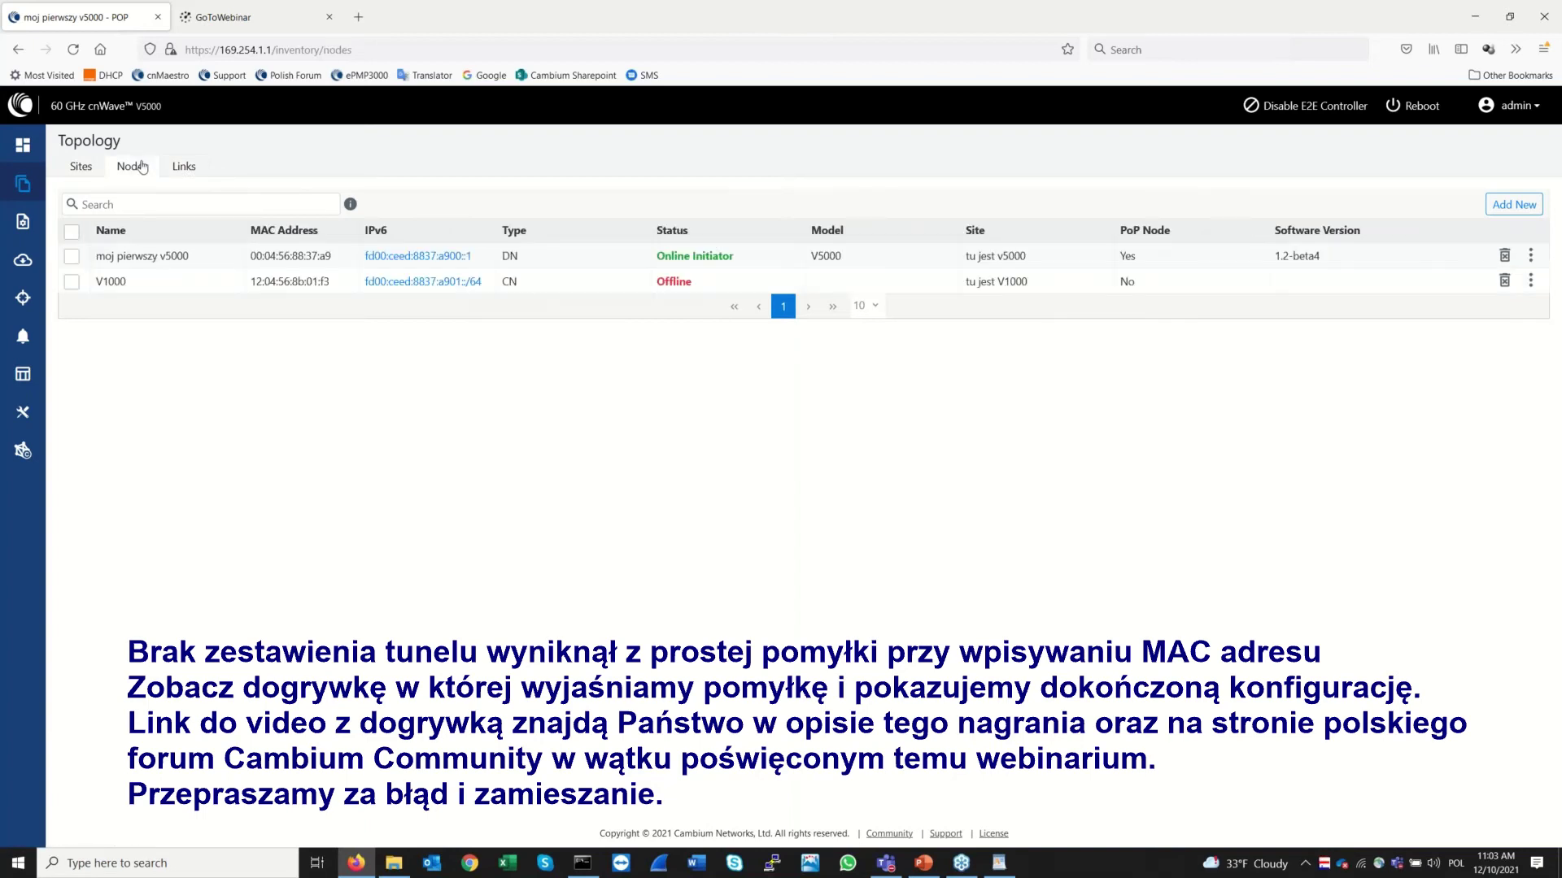
click(81, 168)
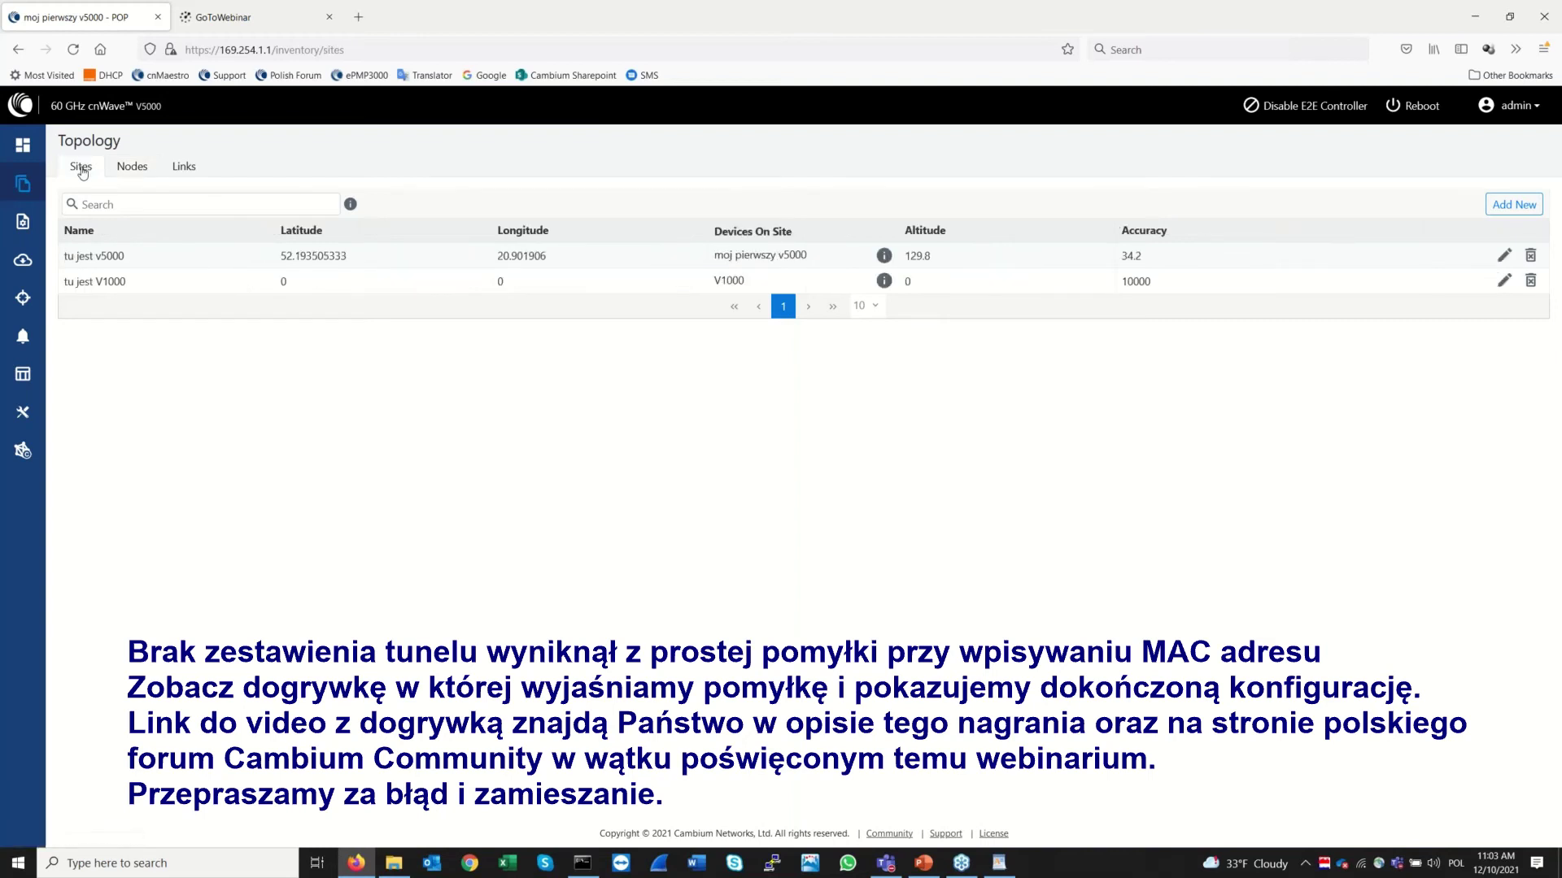
click(130, 169)
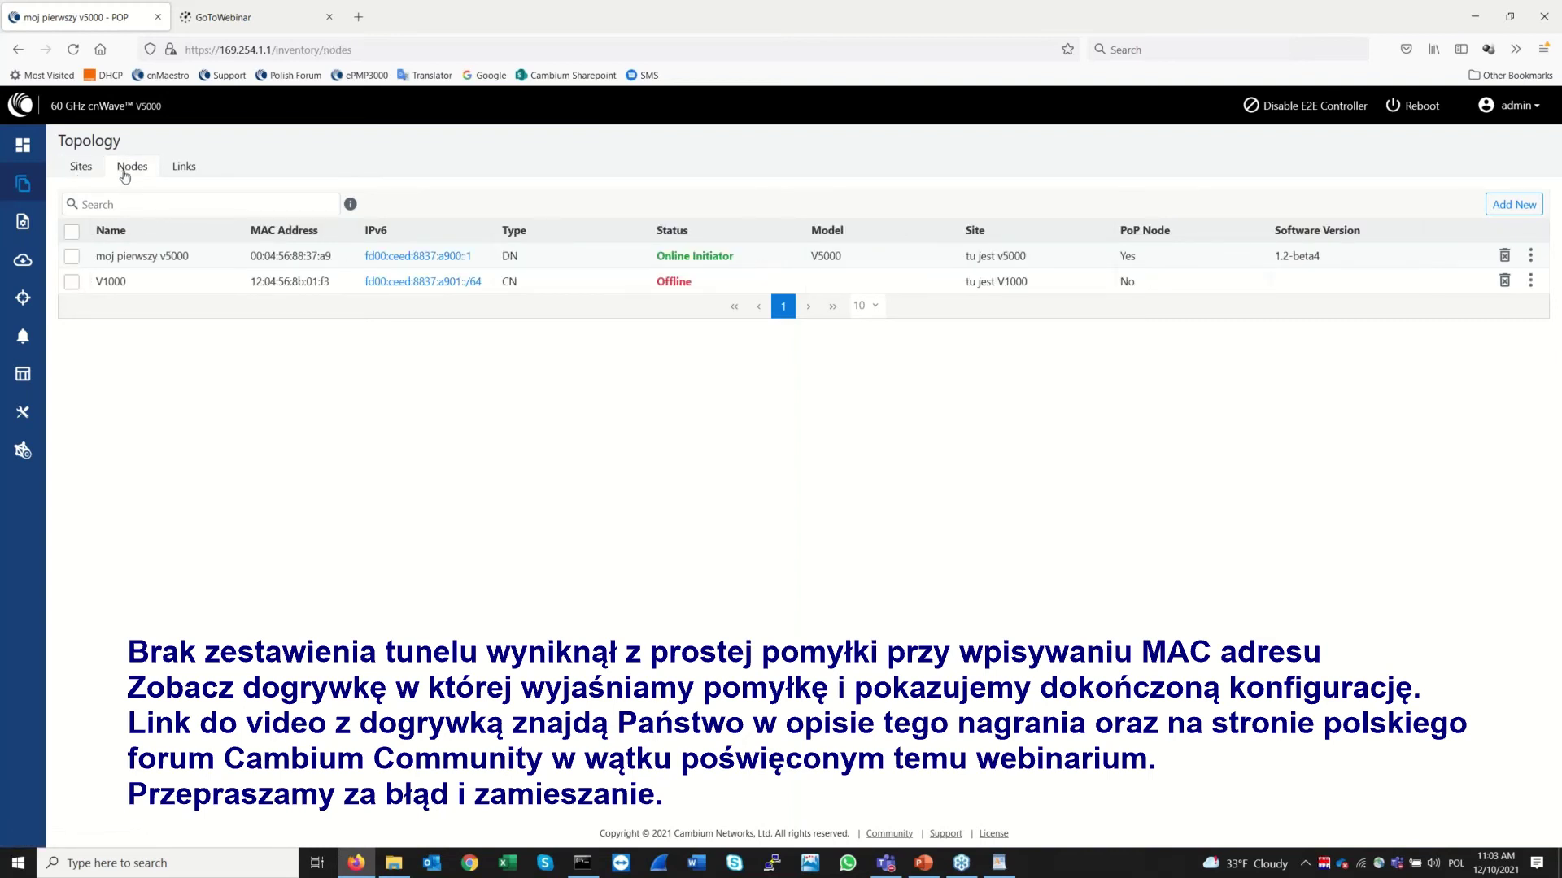
click(179, 171)
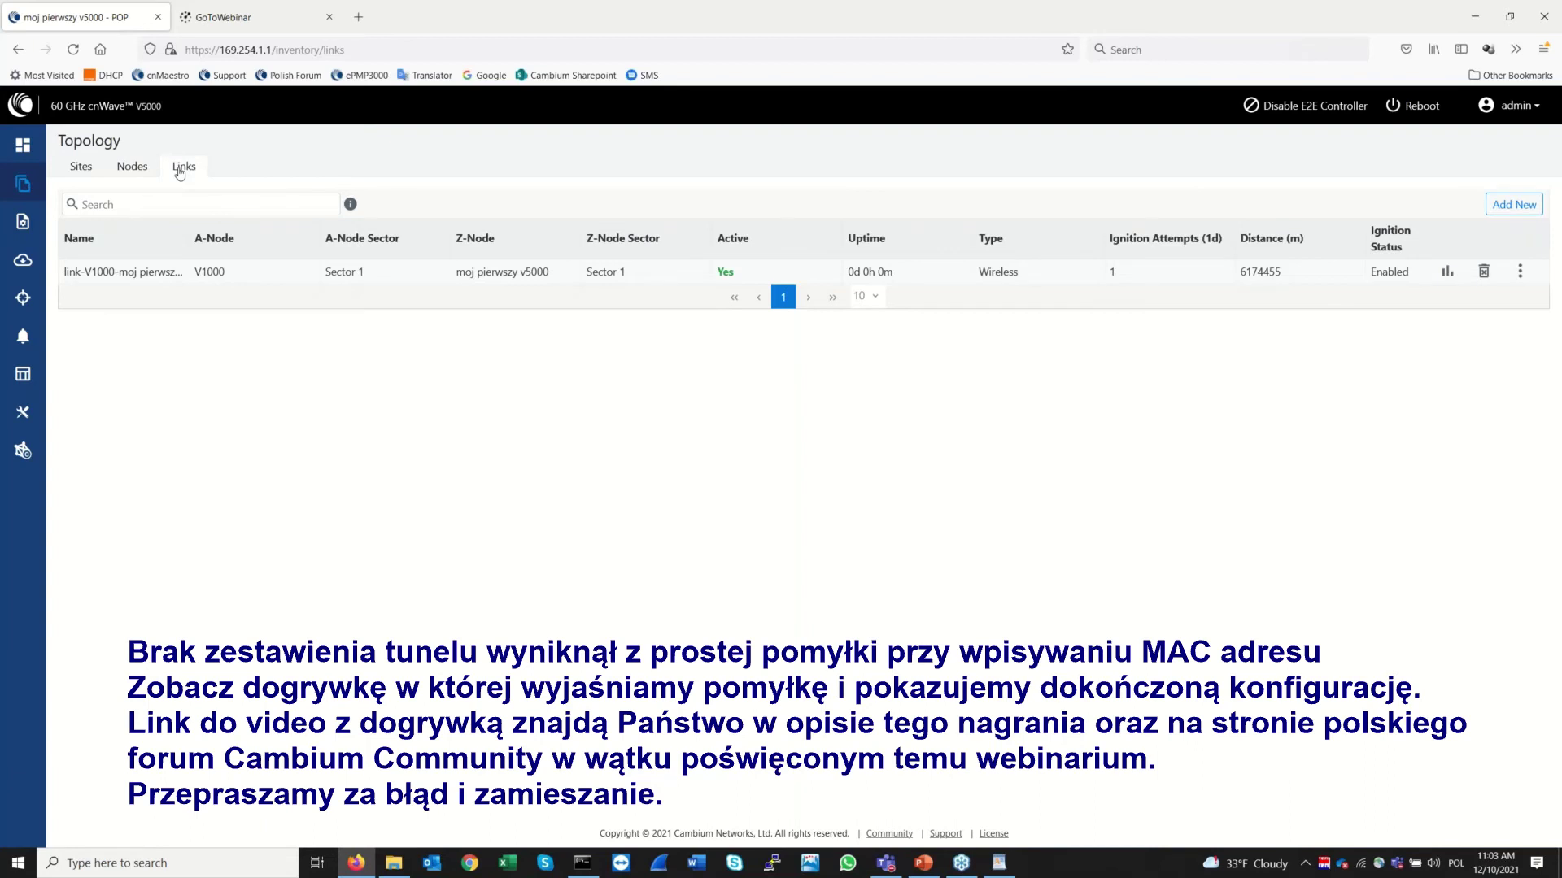
click(23, 146)
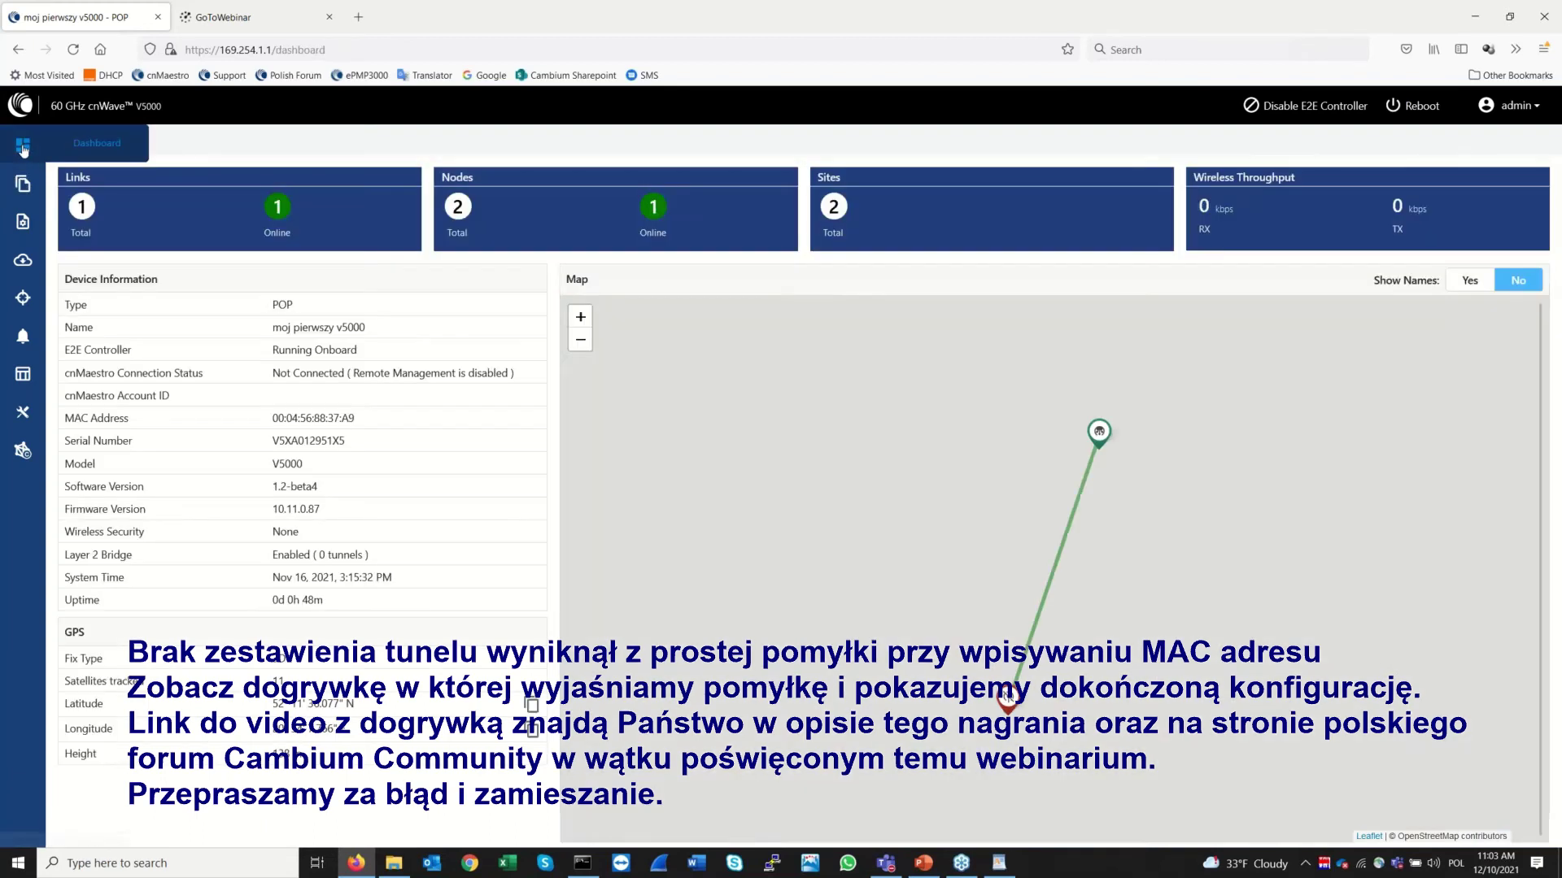